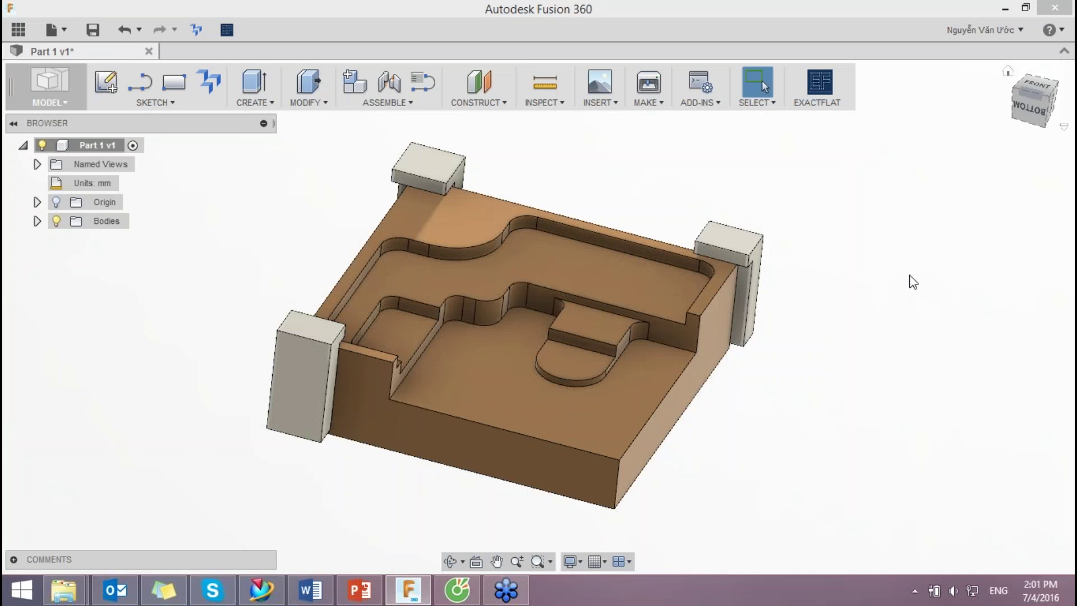
Step: Switch from the MODEL to the CAM workspace and begin a new milling setup, Setup1
click(854, 37)
mouse_move(1035, 100)
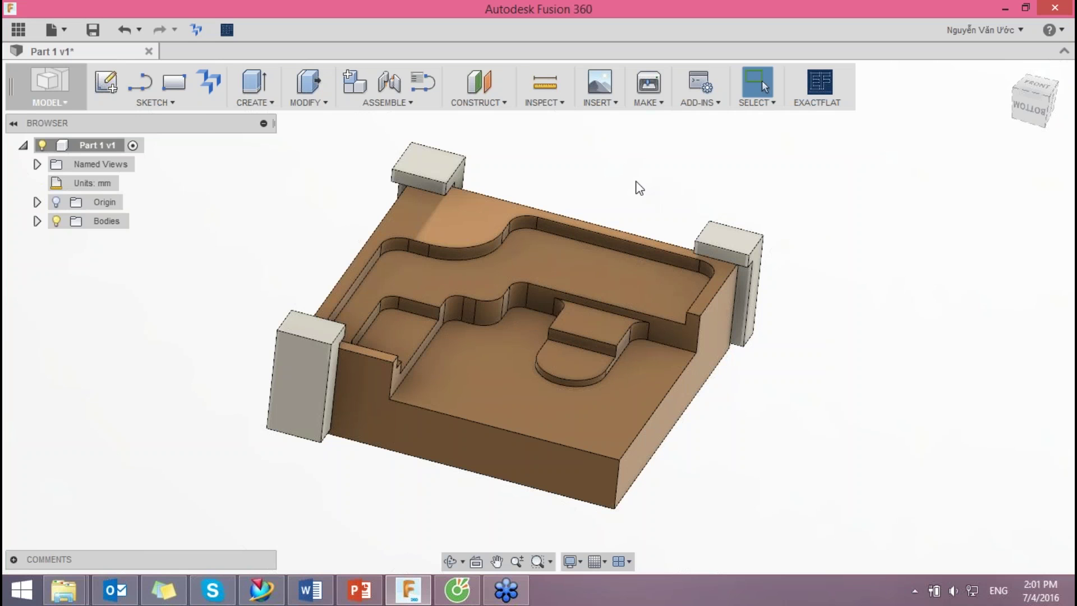
click(56, 103)
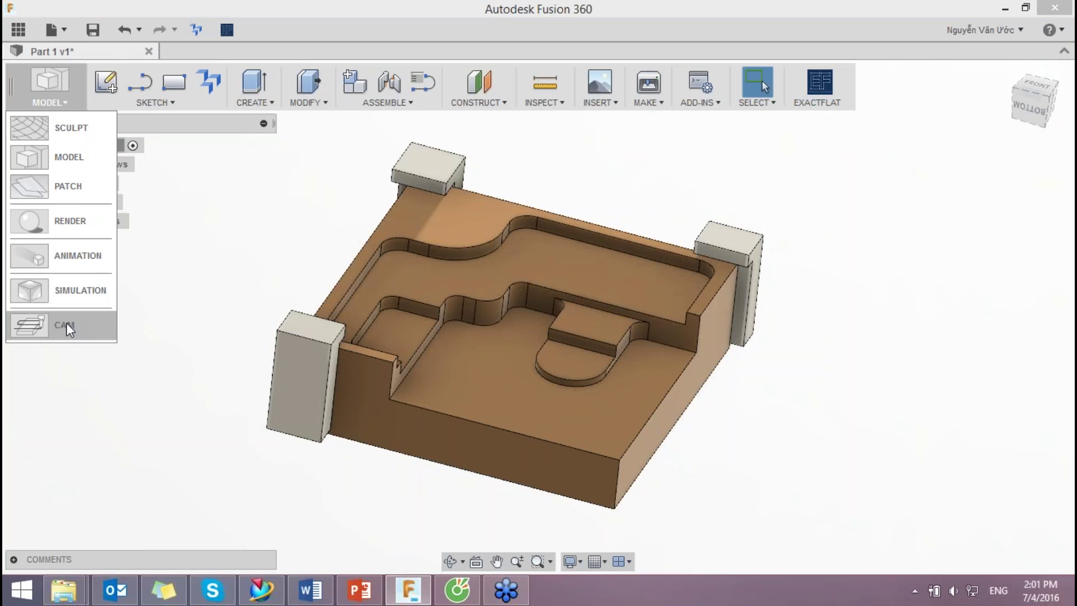
click(66, 327)
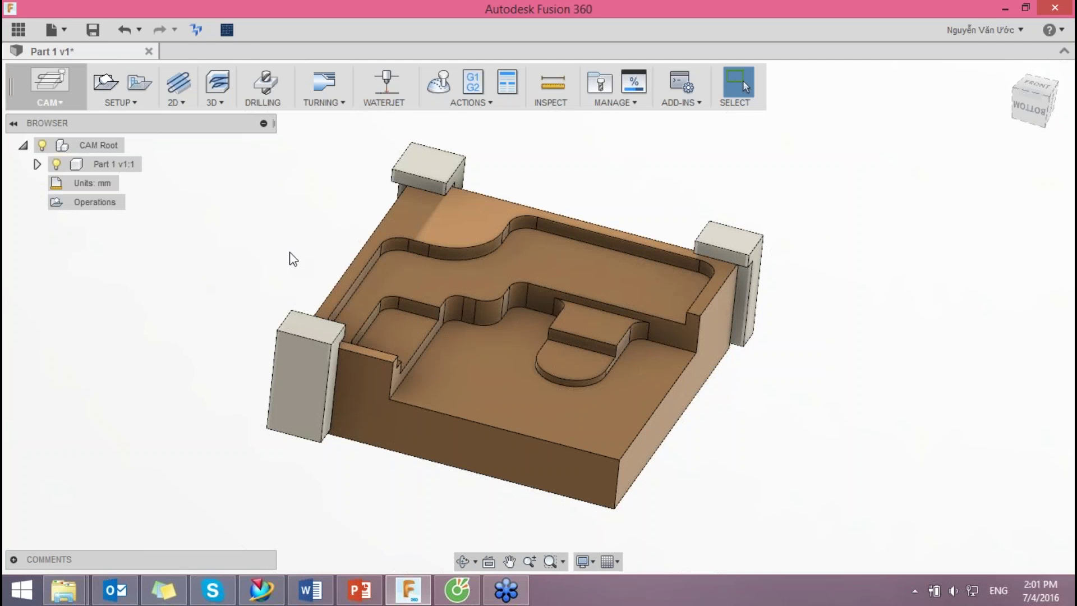
middle_drag(687, 188, 680, 189)
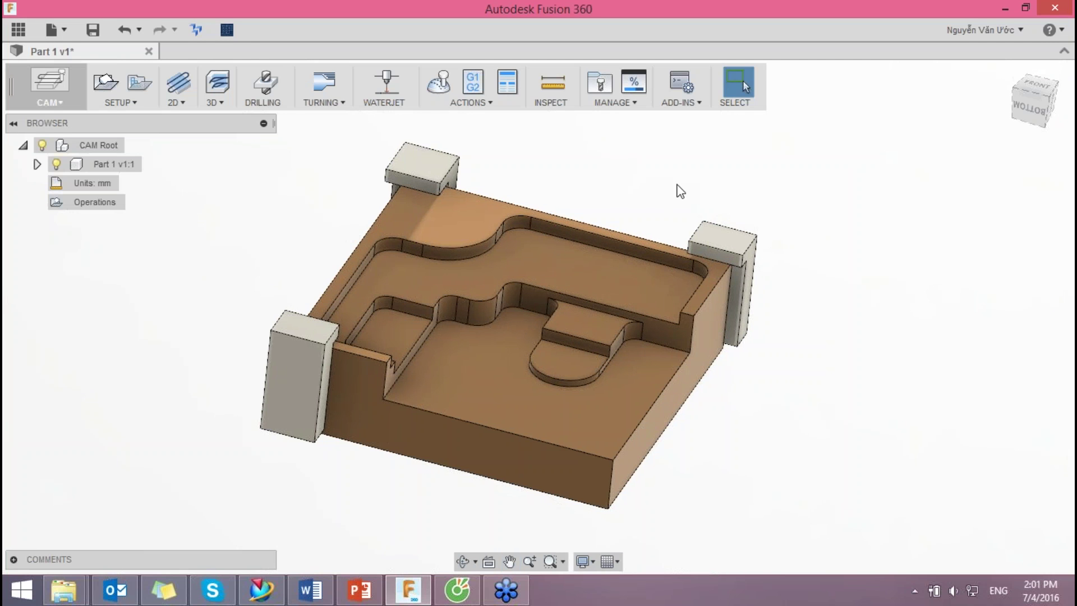
click(105, 83)
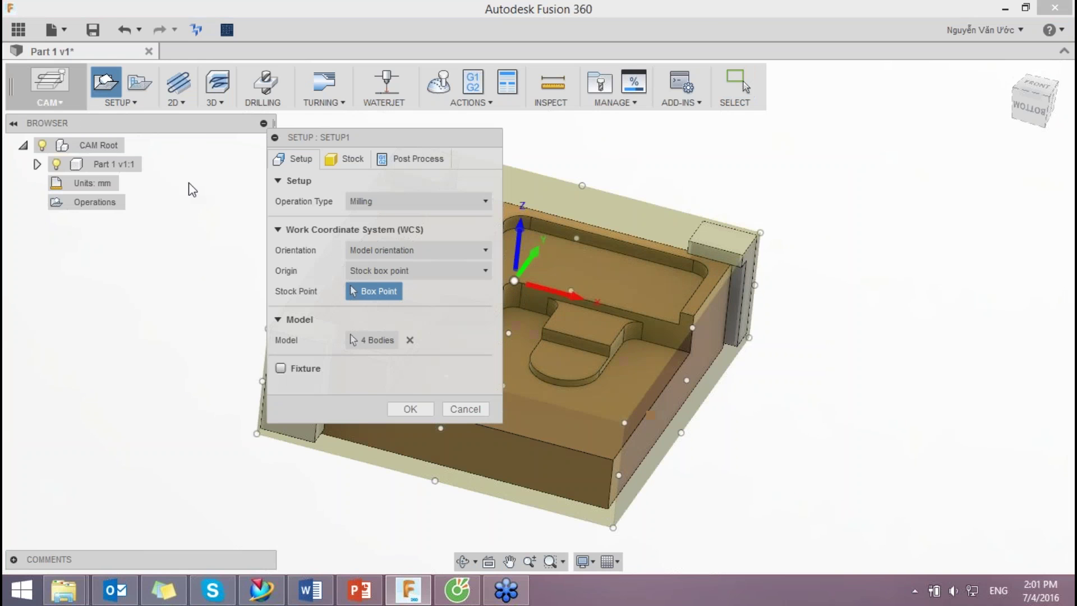
Step: Replace the 4-body model selection with only the main part body, using a stock box point origin
drag(362, 147, 139, 185)
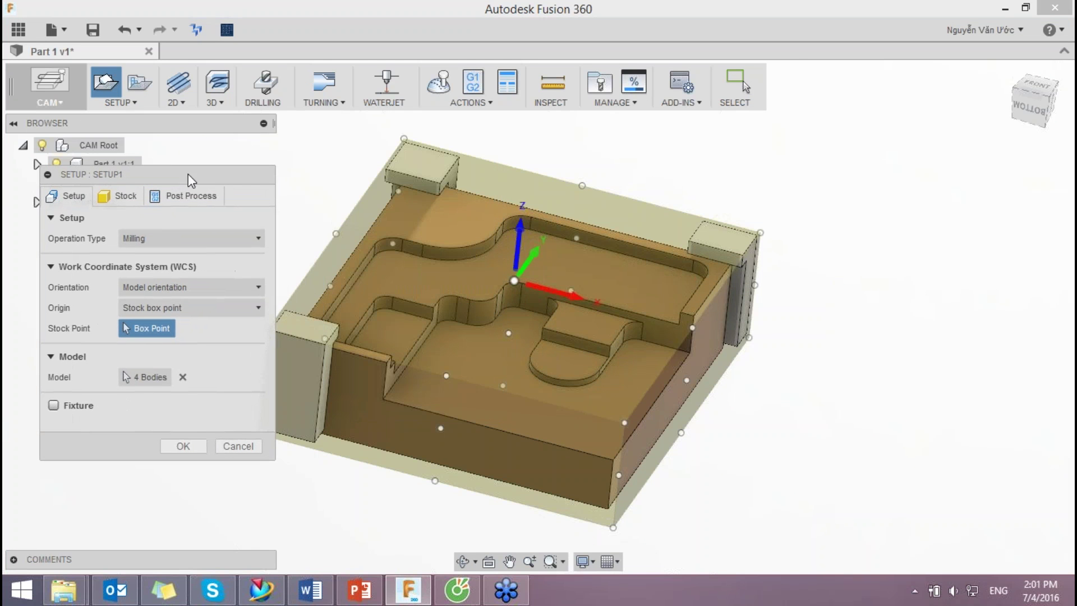
scroll(470, 359, up, 1)
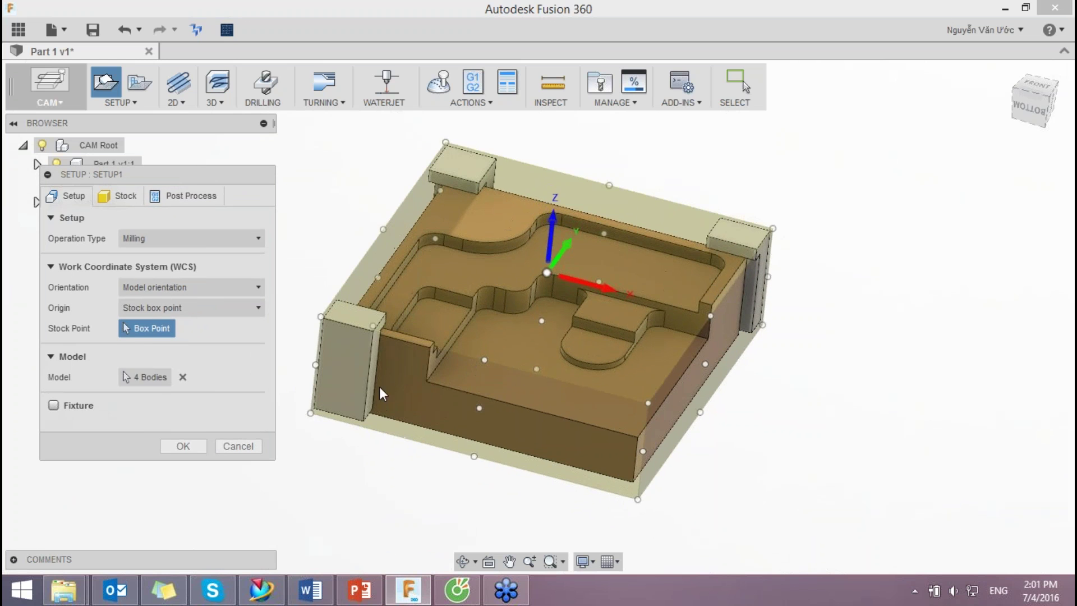
click(156, 380)
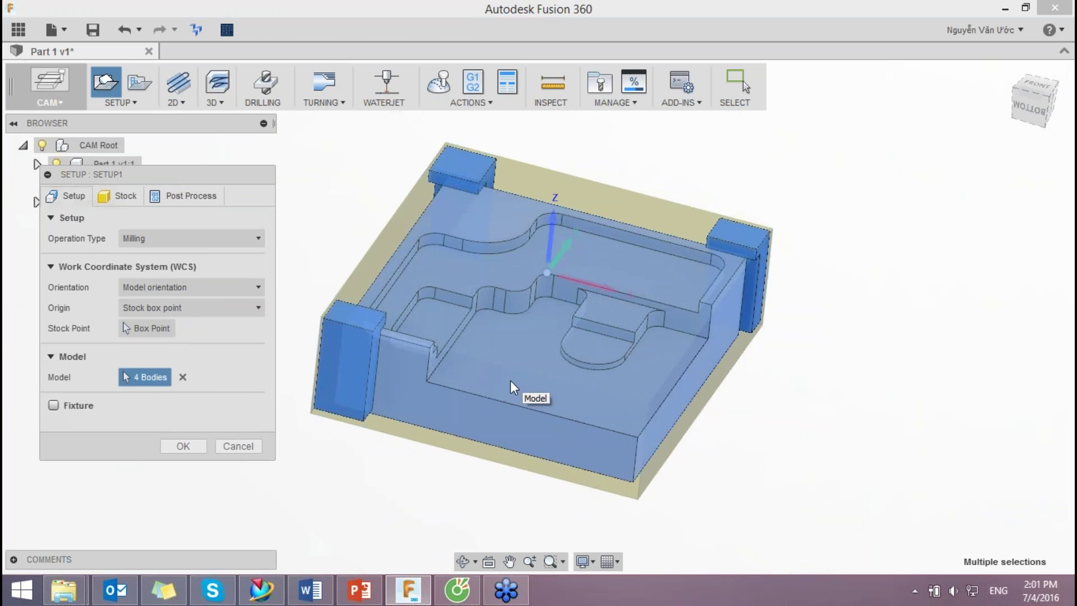
click(187, 381)
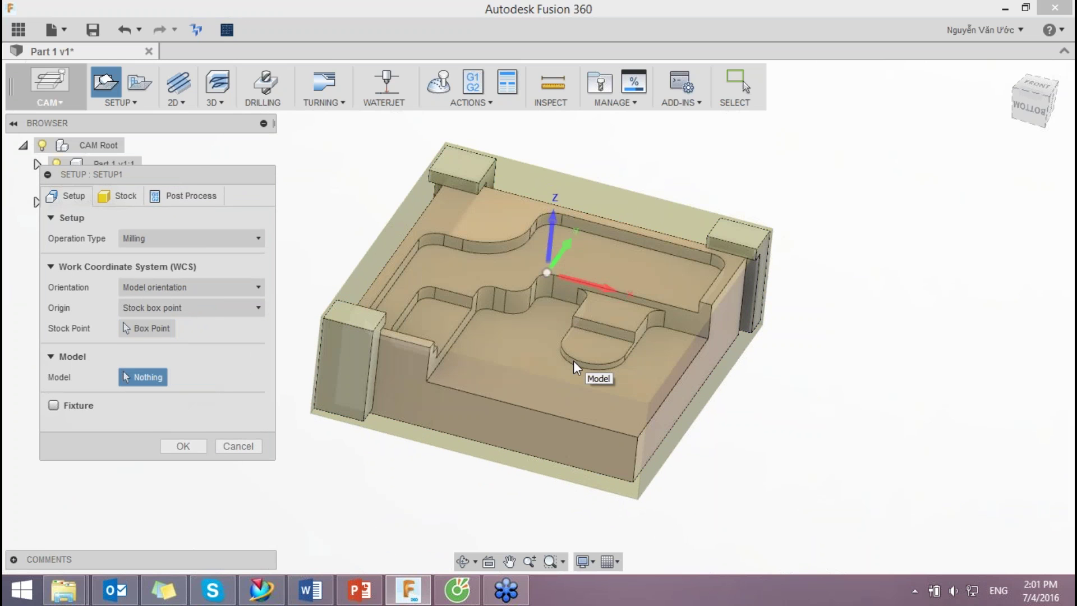
click(573, 361)
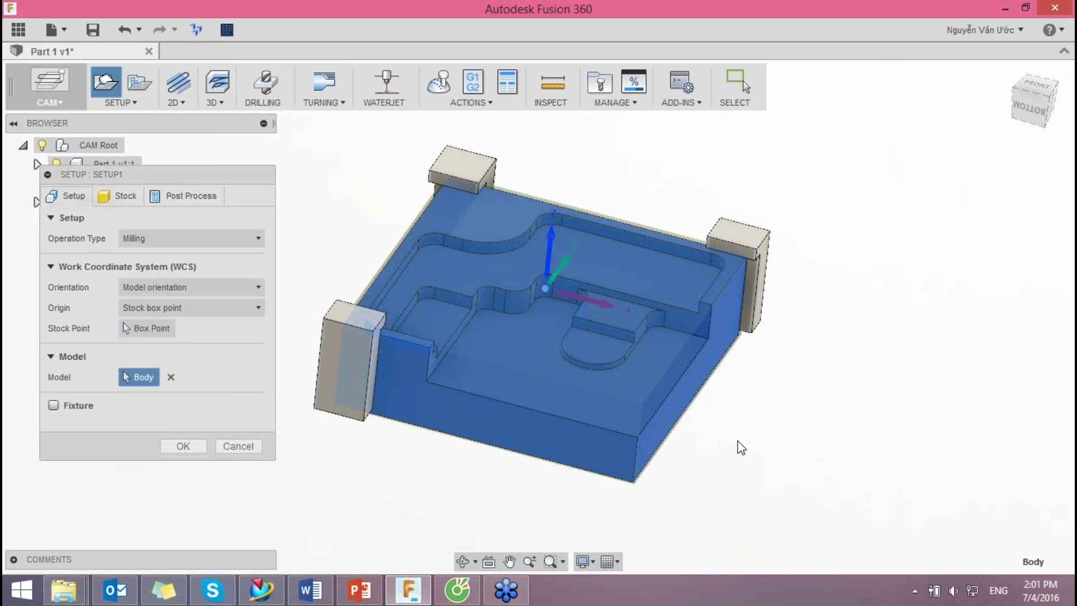
mouse_move(713, 442)
middle_down()
mouse_move(755, 436)
mouse_move(721, 419)
mouse_move(727, 409)
middle_up()
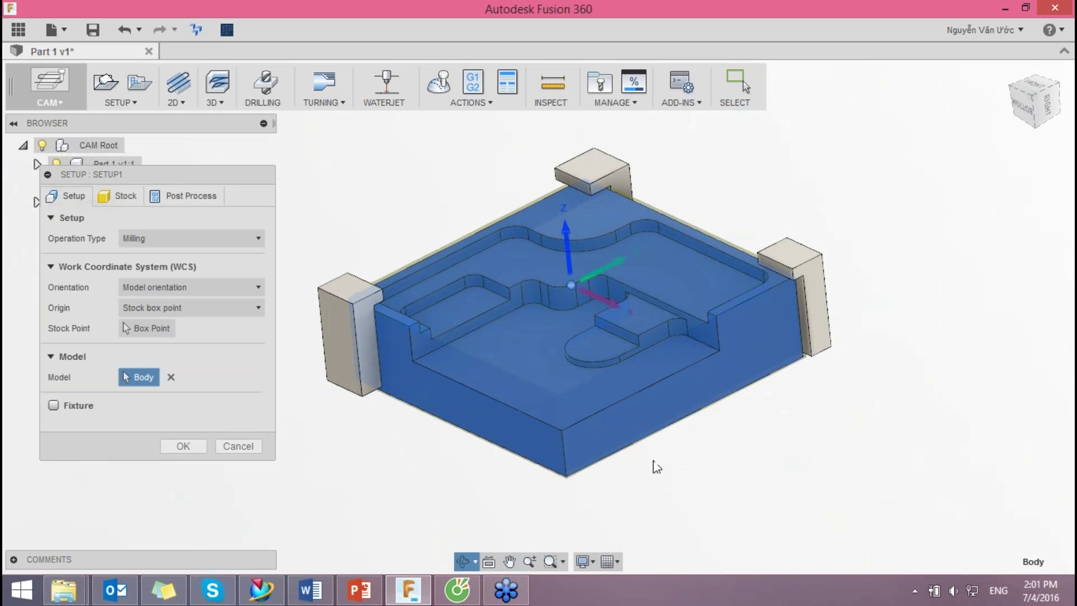
click(164, 331)
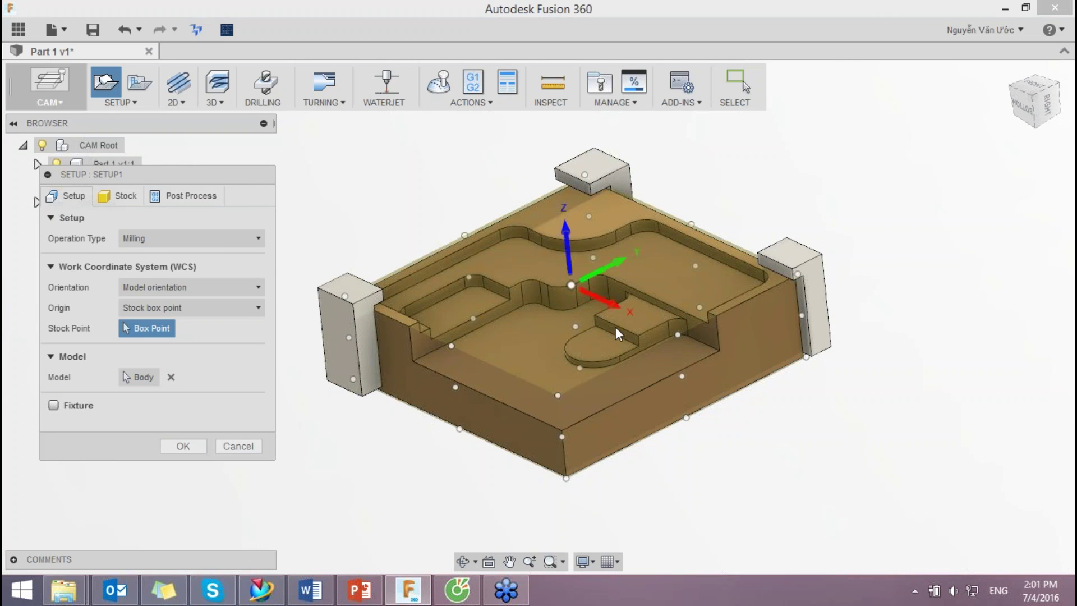
shift+middle_drag(571, 291, 578, 224)
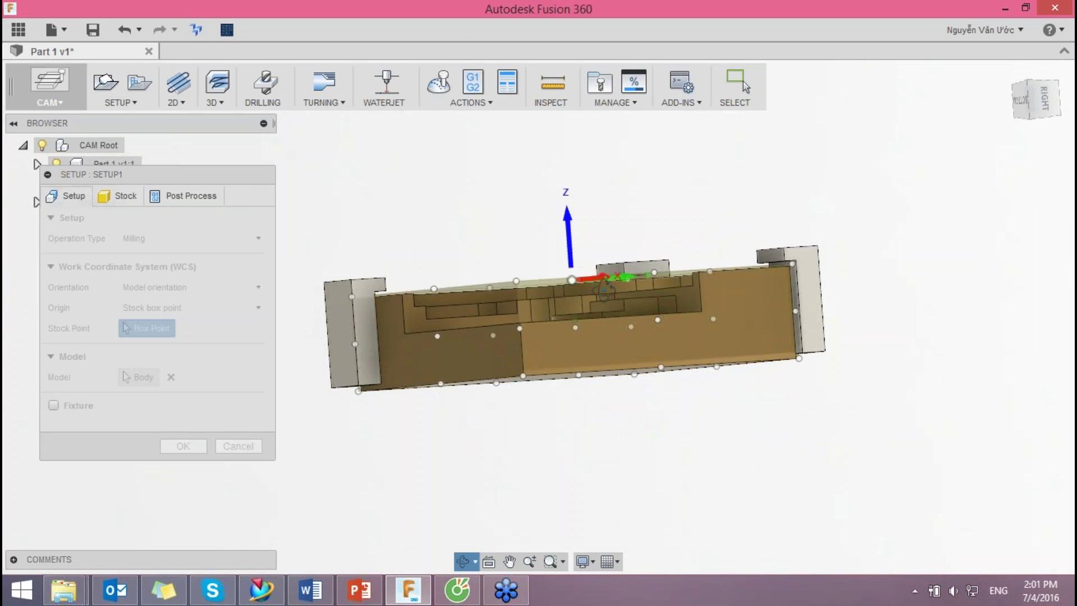
shift+middle_drag(578, 225, 583, 314)
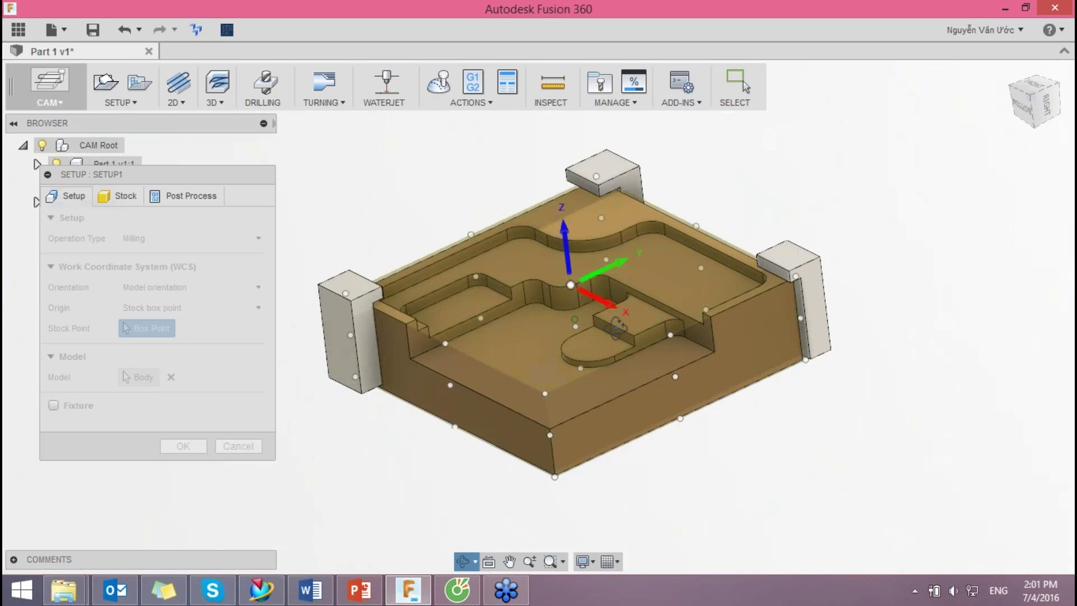
Step: Mark the back, right and left corner blocks as fixtures
click(54, 405)
click(607, 194)
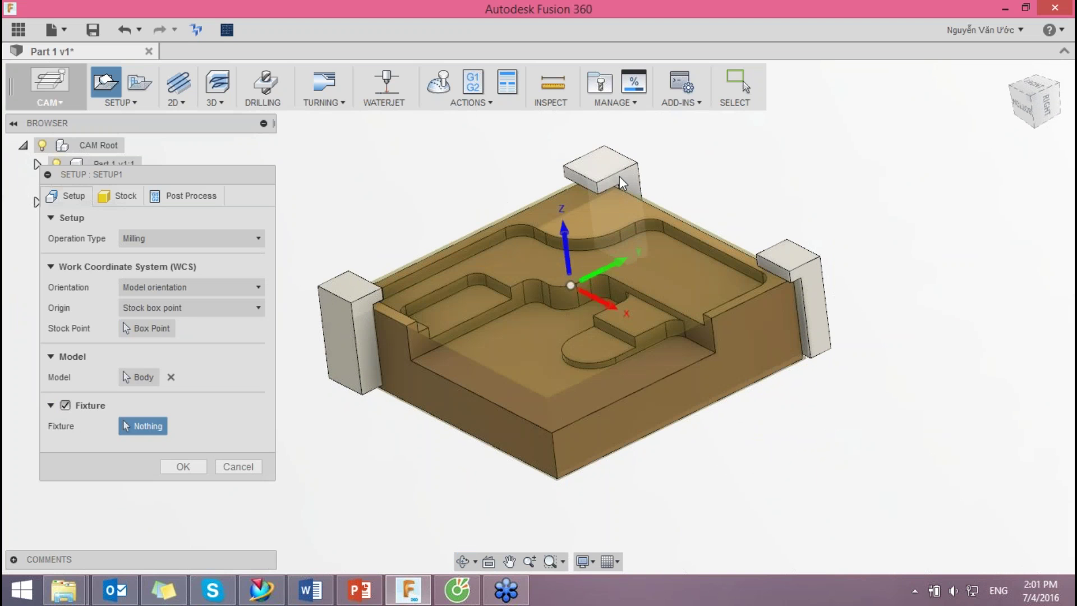
click(796, 281)
click(336, 292)
click(125, 375)
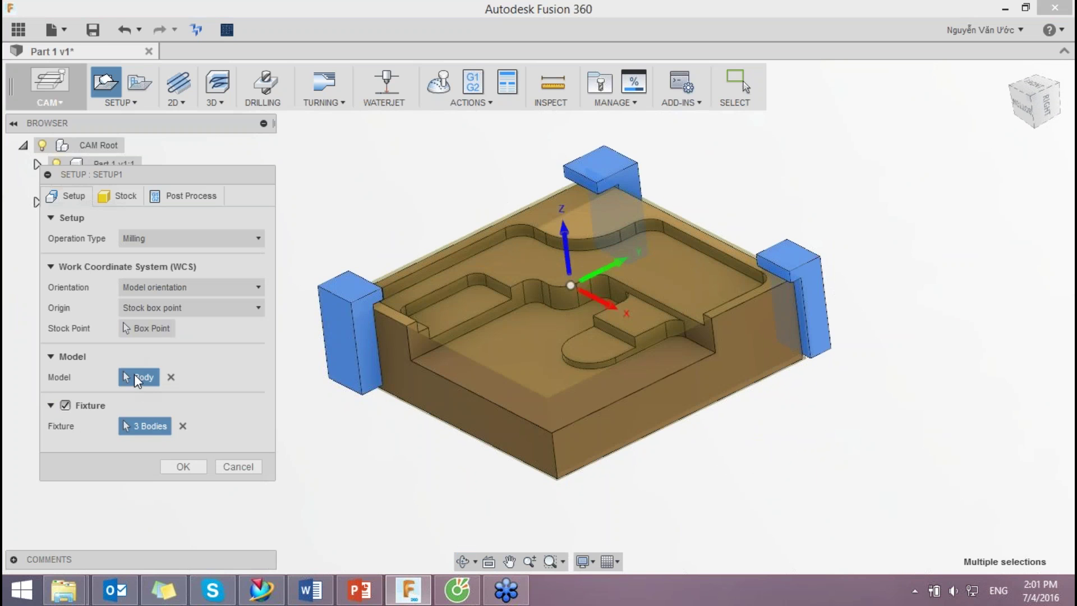
Step: Set the stock side and top offsets to 0 mm
click(126, 196)
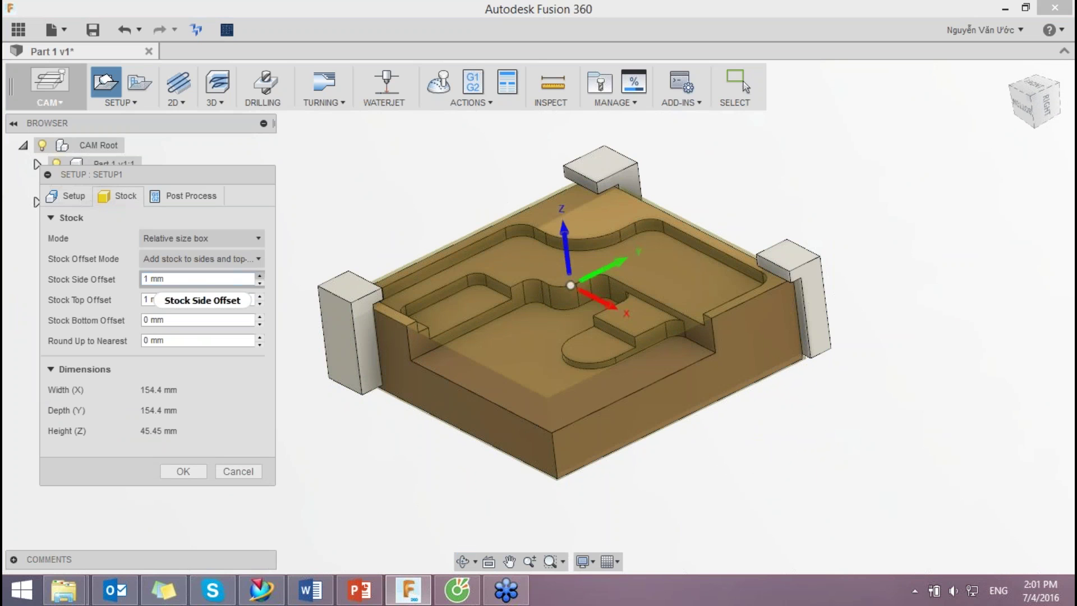
click(260, 278)
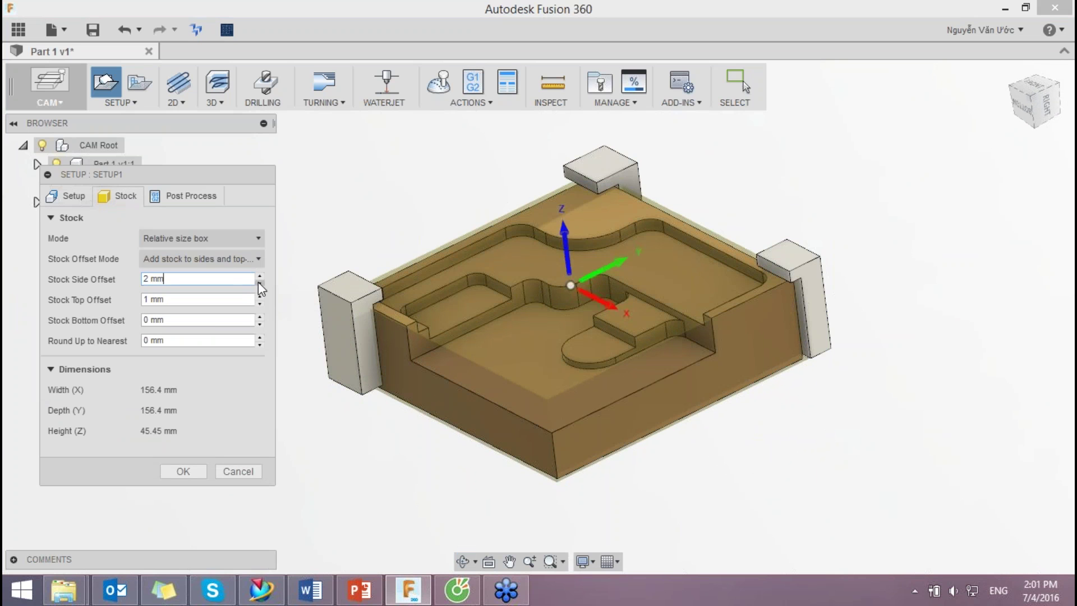
click(259, 284)
click(260, 284)
click(261, 302)
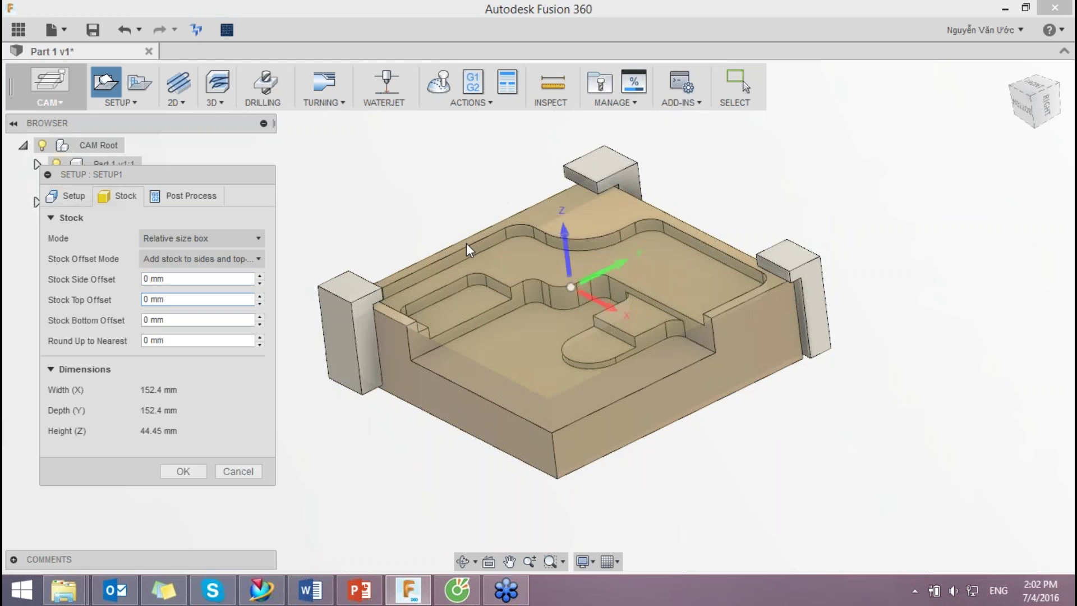
mouse_move(466, 244)
shift+middle_down()
mouse_move(466, 188)
mouse_move(473, 213)
shift+middle_up()
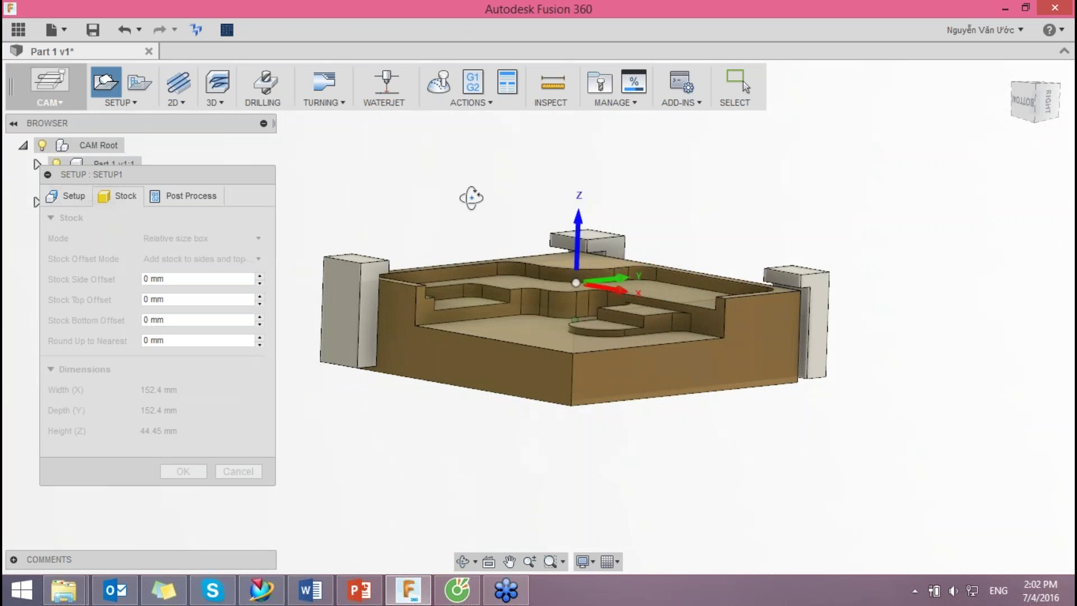
Step: Enter program number 12345 and confirm Setup1
click(190, 203)
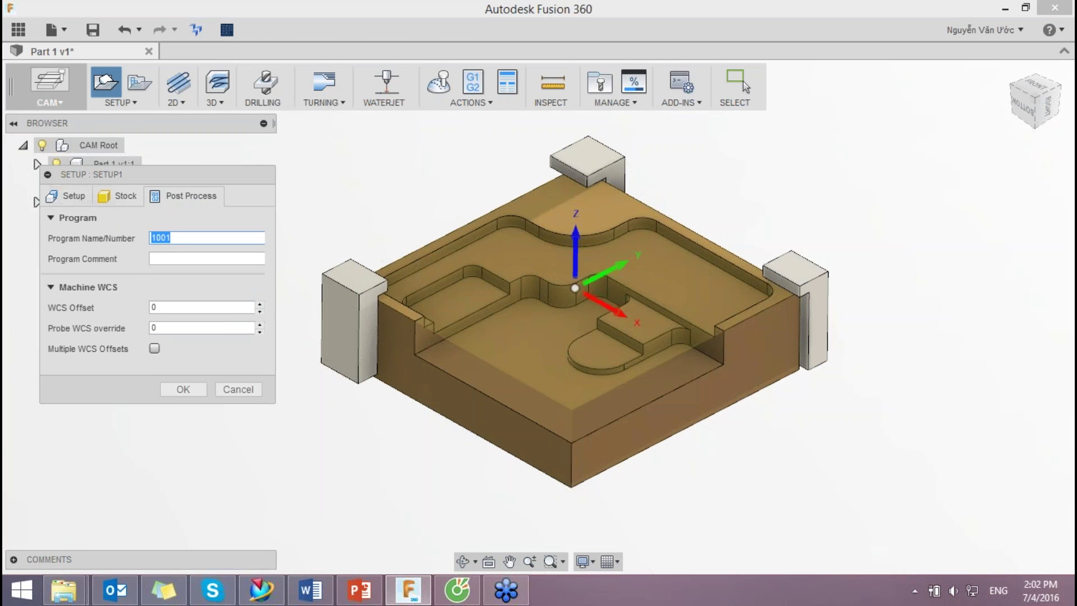
text(12345)
click(166, 258)
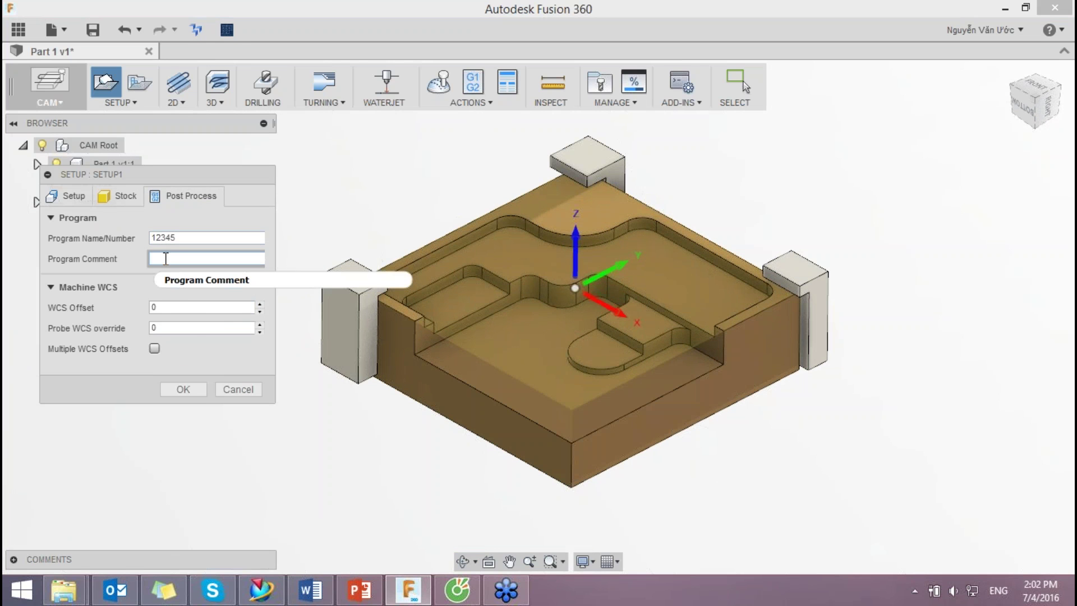
click(196, 393)
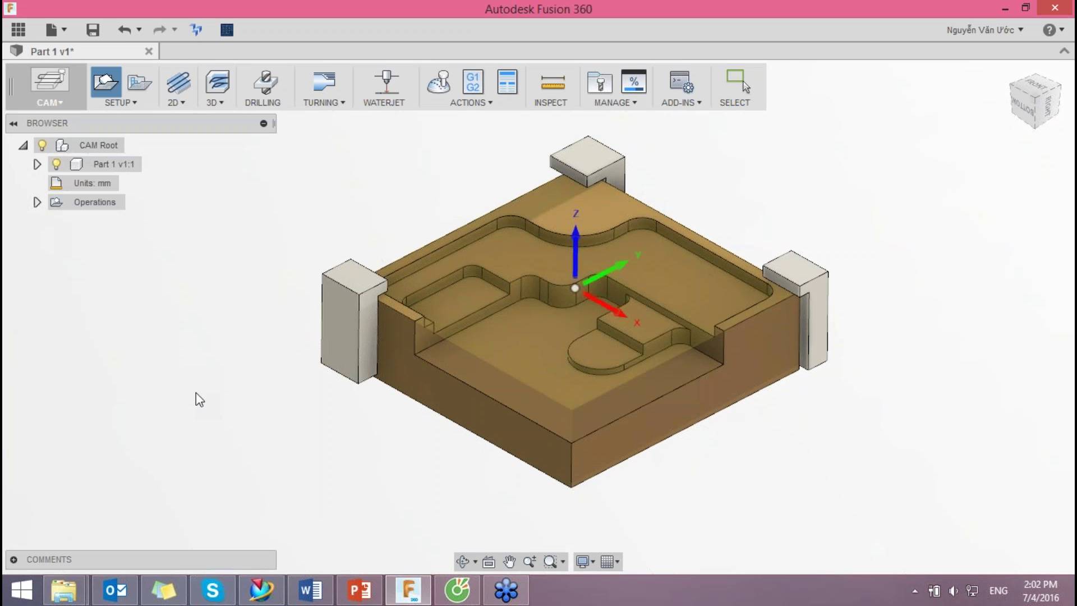
middle_drag(369, 190, 376, 190)
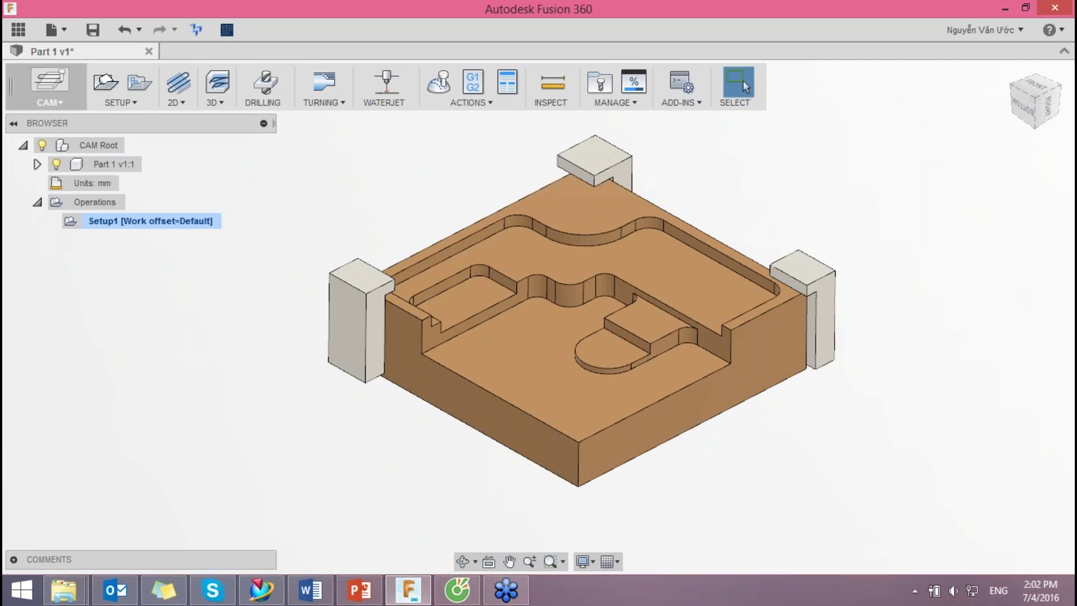
click(182, 104)
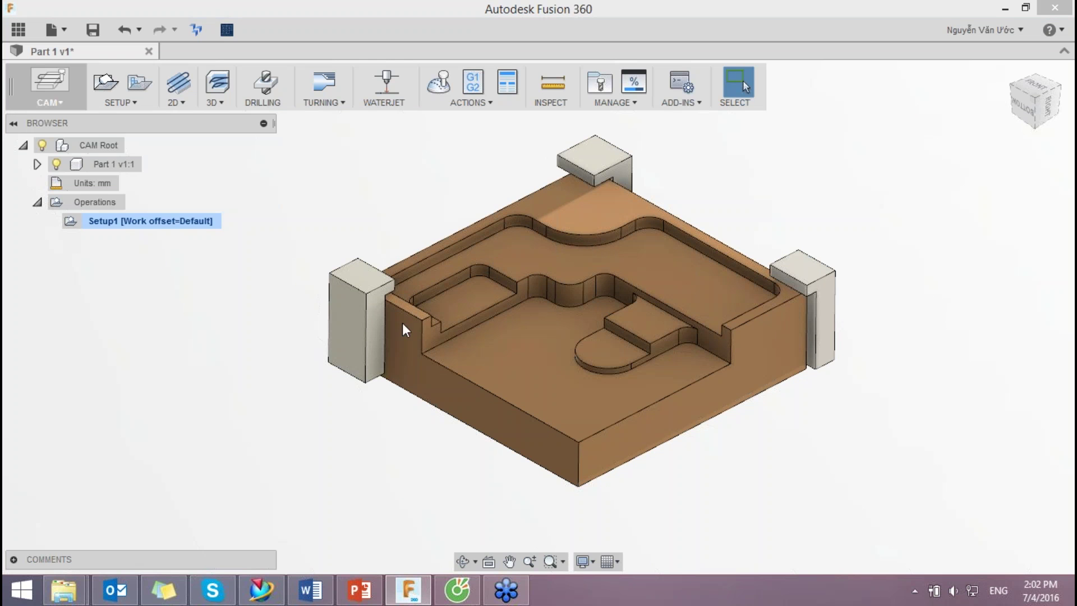
mouse_move(545, 254)
shift+middle_down()
mouse_move(488, 254)
mouse_move(505, 203)
shift+middle_up()
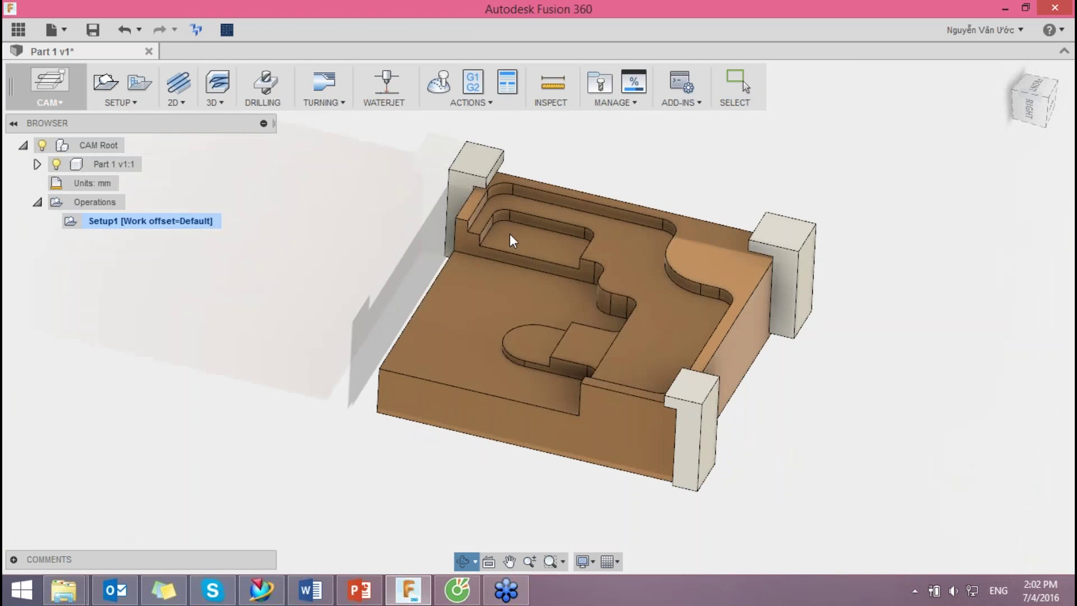
scroll(505, 204, up, 3)
mouse_move(555, 186)
shift+middle_down()
mouse_move(547, 193)
mouse_move(587, 174)
mouse_move(644, 183)
mouse_move(631, 163)
mouse_move(598, 200)
shift+middle_up()
key(F6)
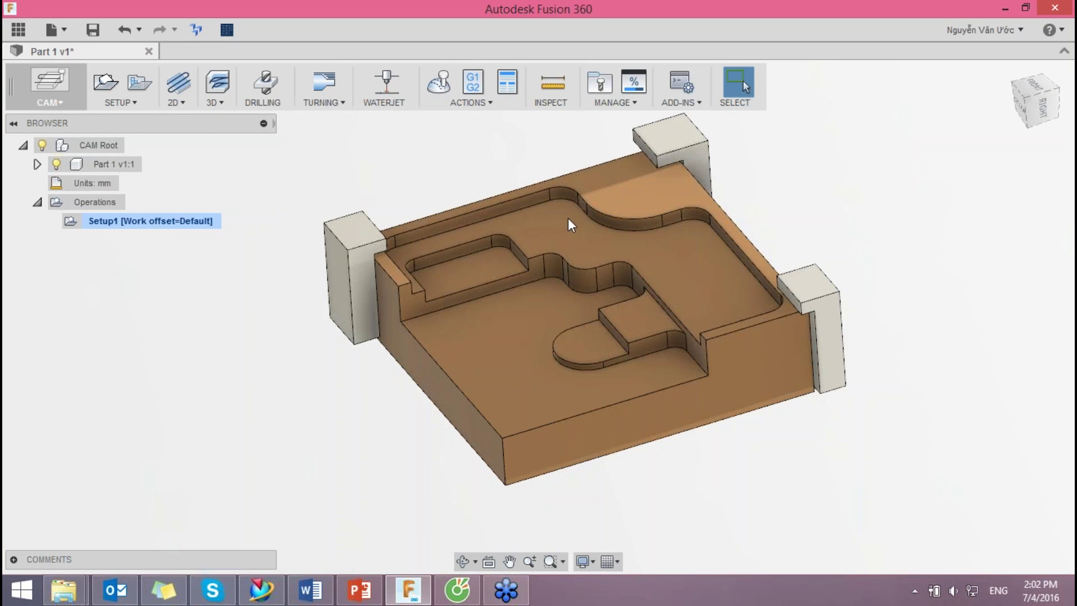
Step: Start a 2D Adaptive Clearing operation and browse its tool library
click(192, 103)
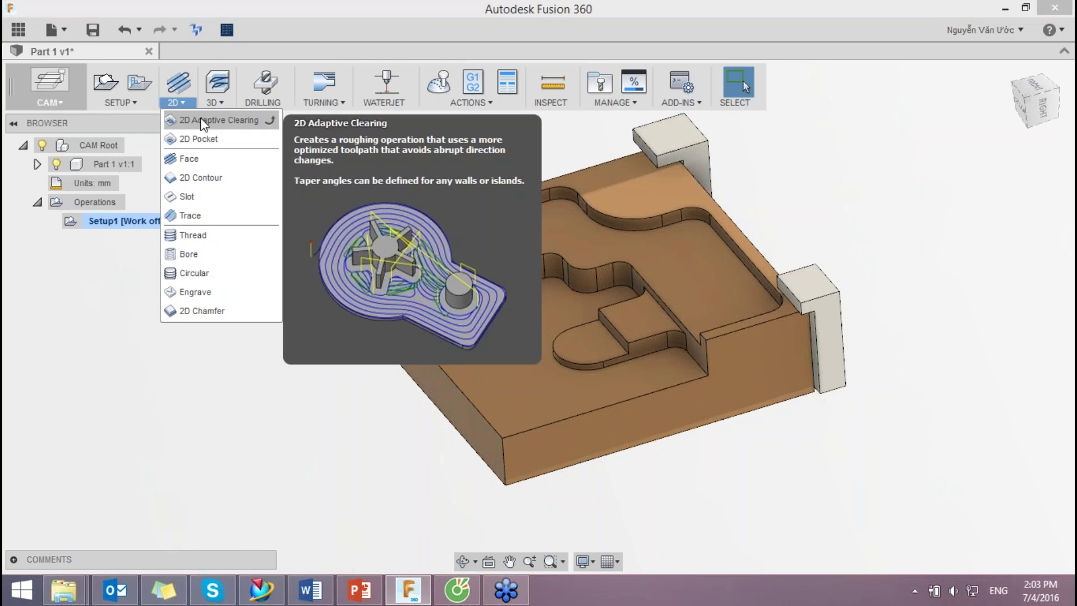
click(203, 121)
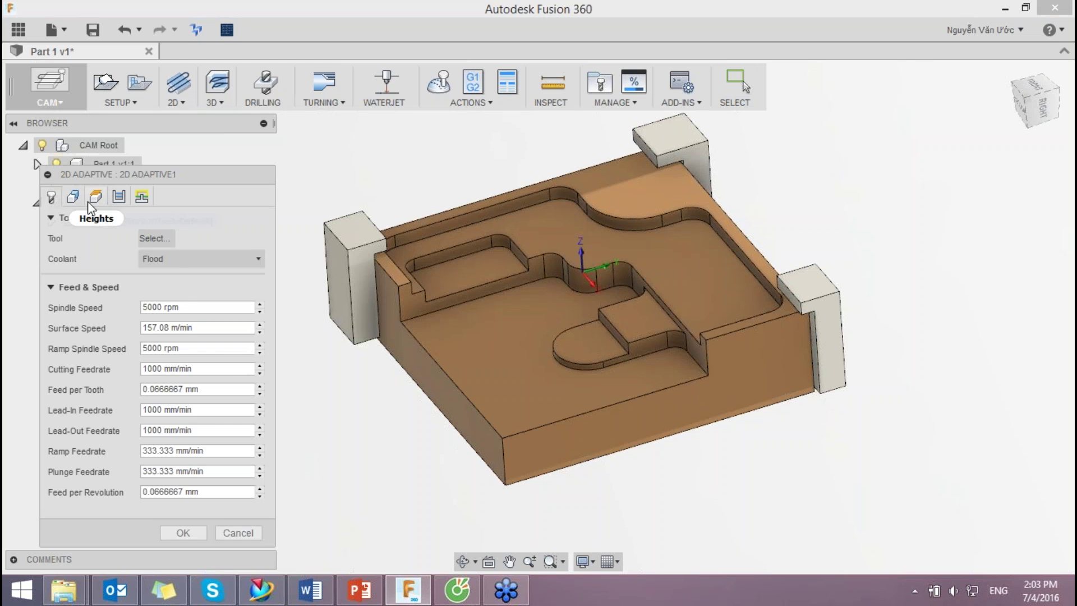
click(155, 238)
click(235, 236)
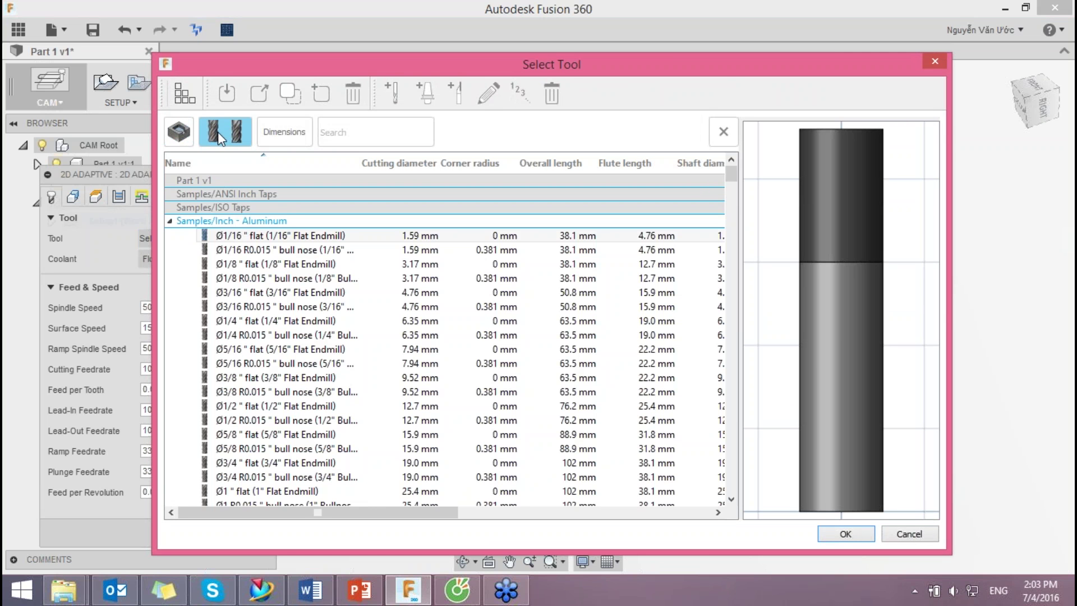
Step: Show all libraries, select the Part 1 v1 library and begin a new mill tool
click(729, 140)
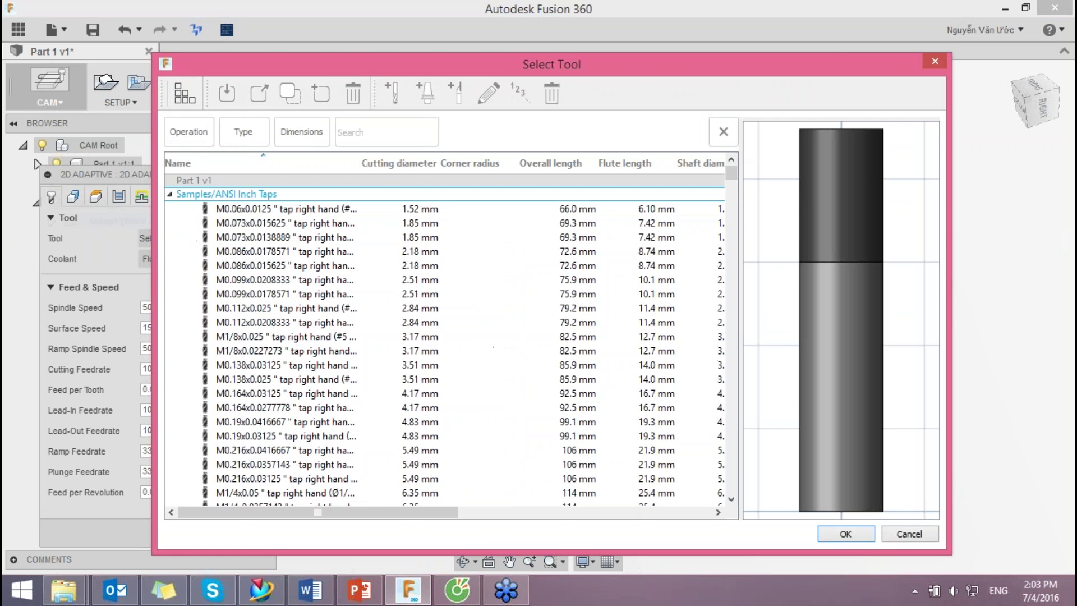
click(180, 96)
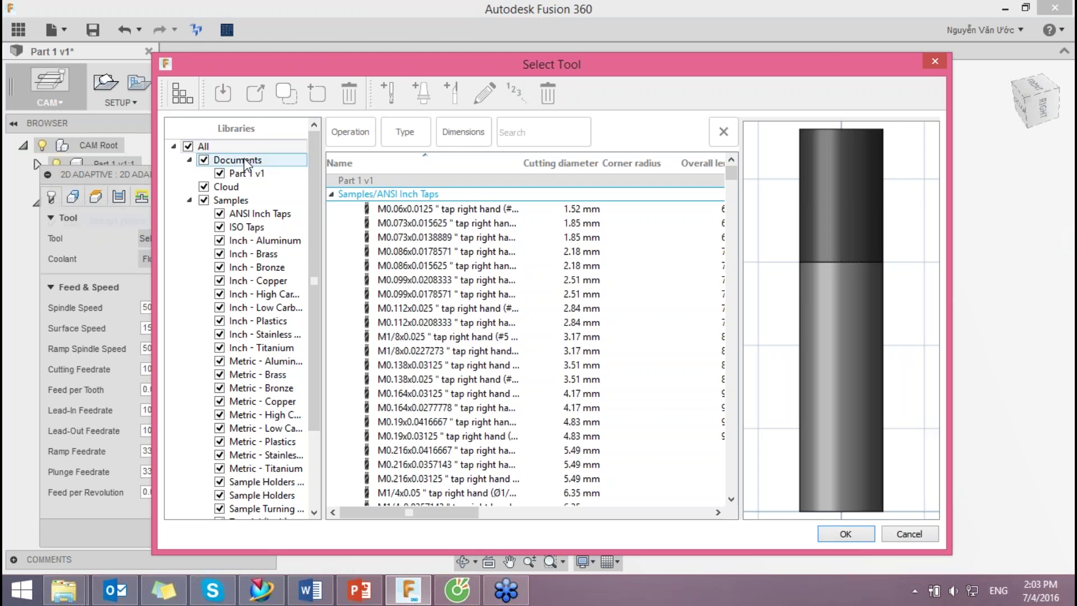
click(245, 173)
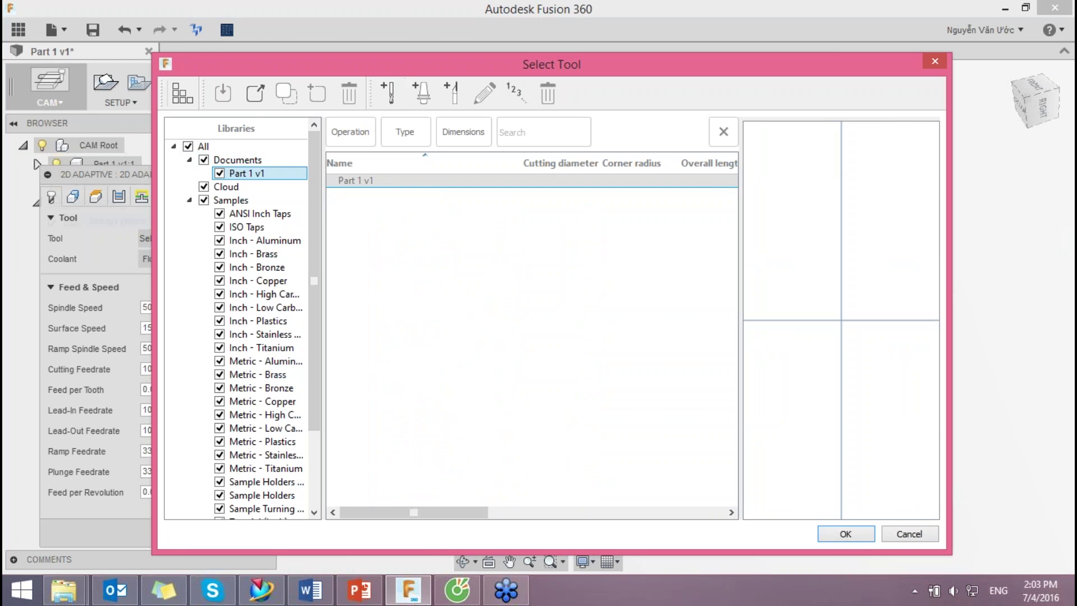
click(391, 95)
click(333, 134)
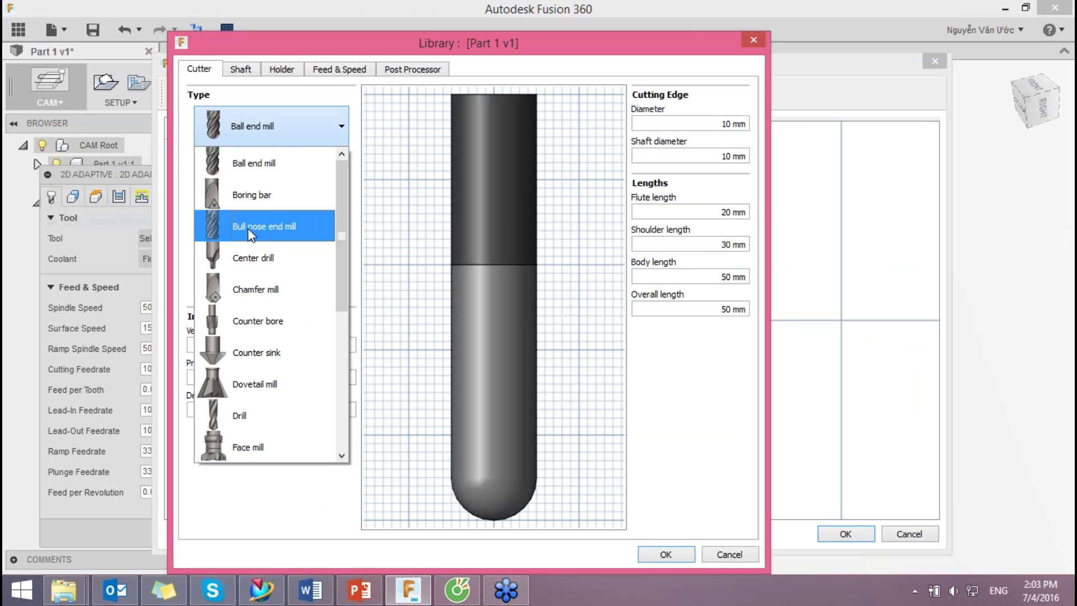
Step: Make the tool a bull nose end mill with 12 mm diameter and 1.5 mm corner radius
click(250, 228)
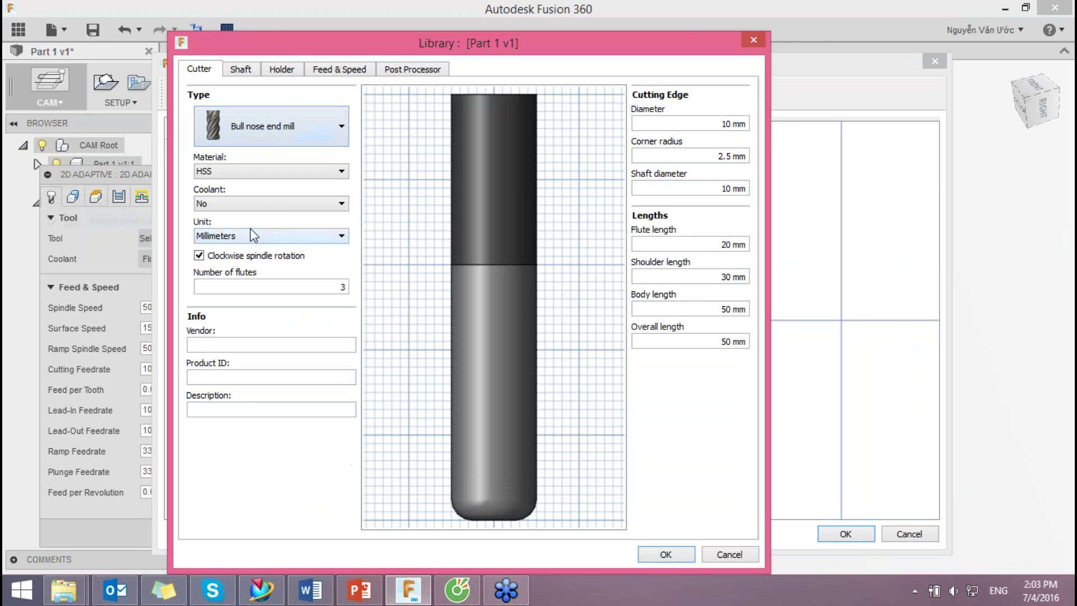
triple_click(704, 123)
click(705, 123)
triple_click(704, 123)
text(12)
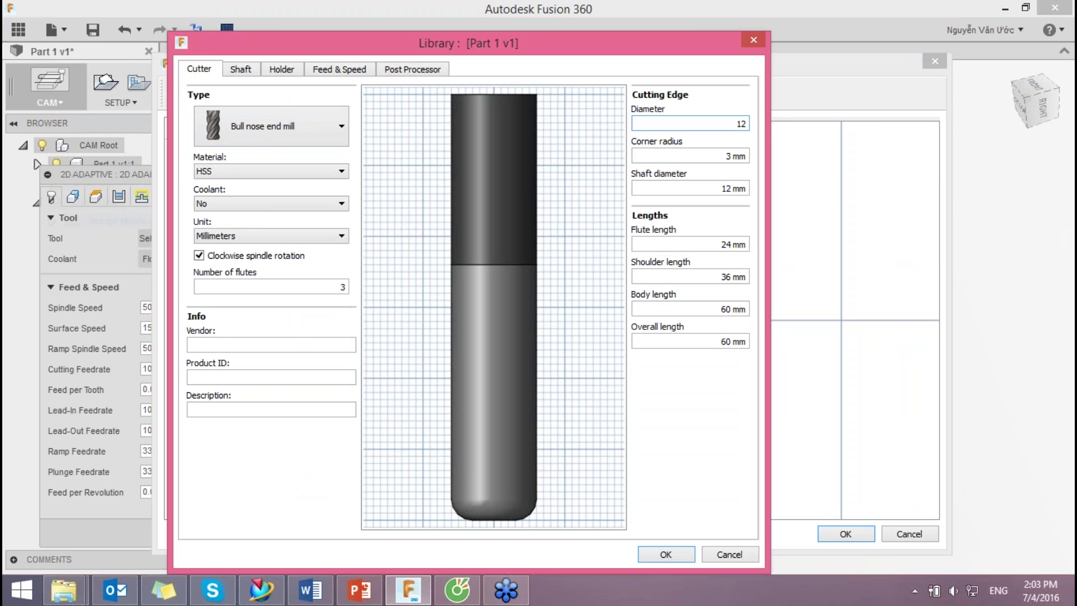
click(716, 157)
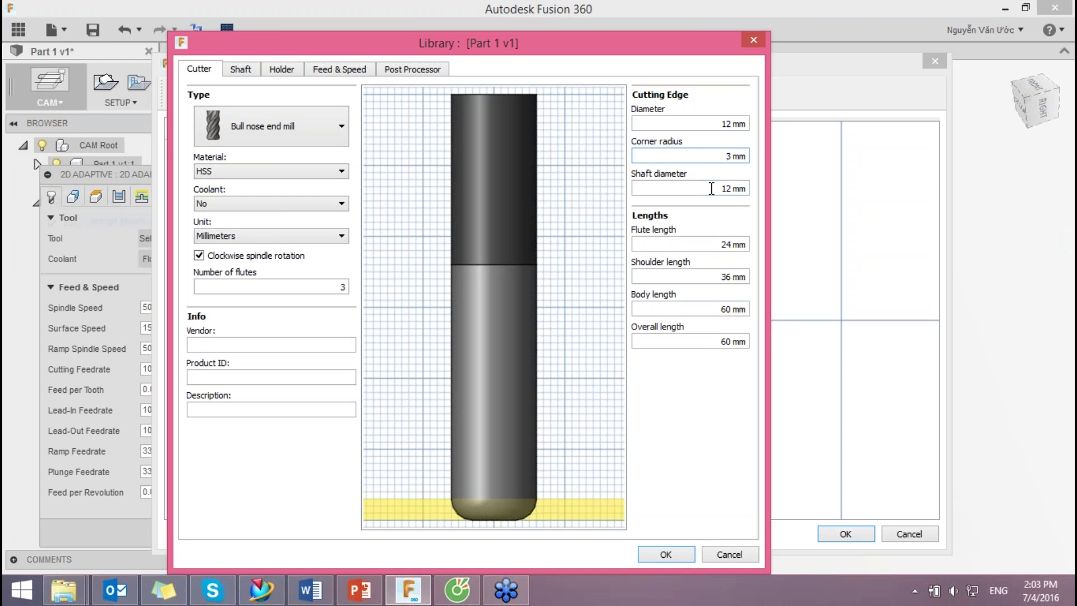
key(ctrl+a)
text(1.5)
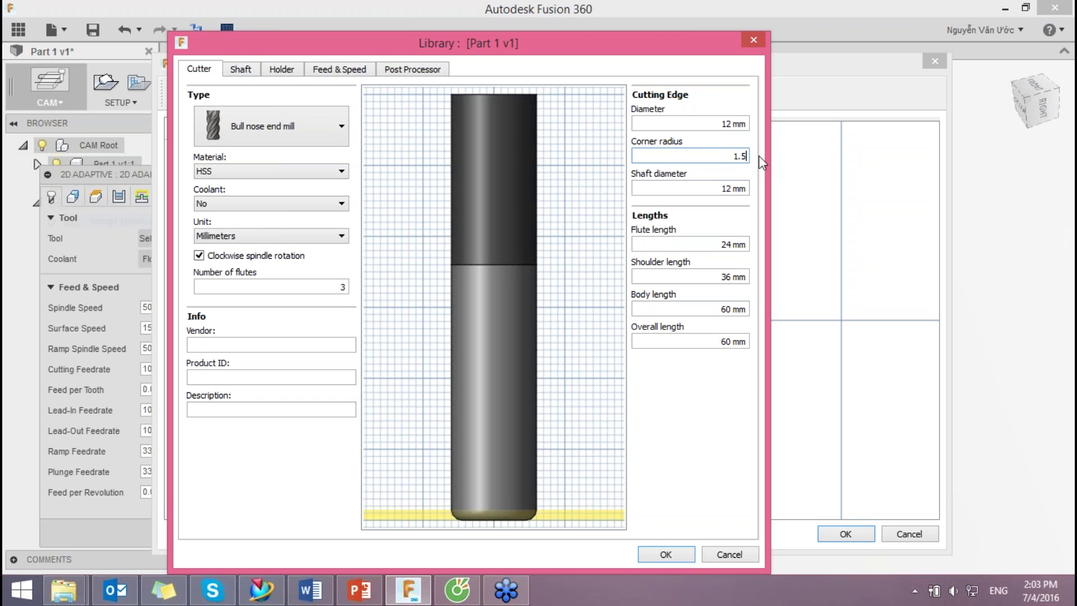
click(721, 189)
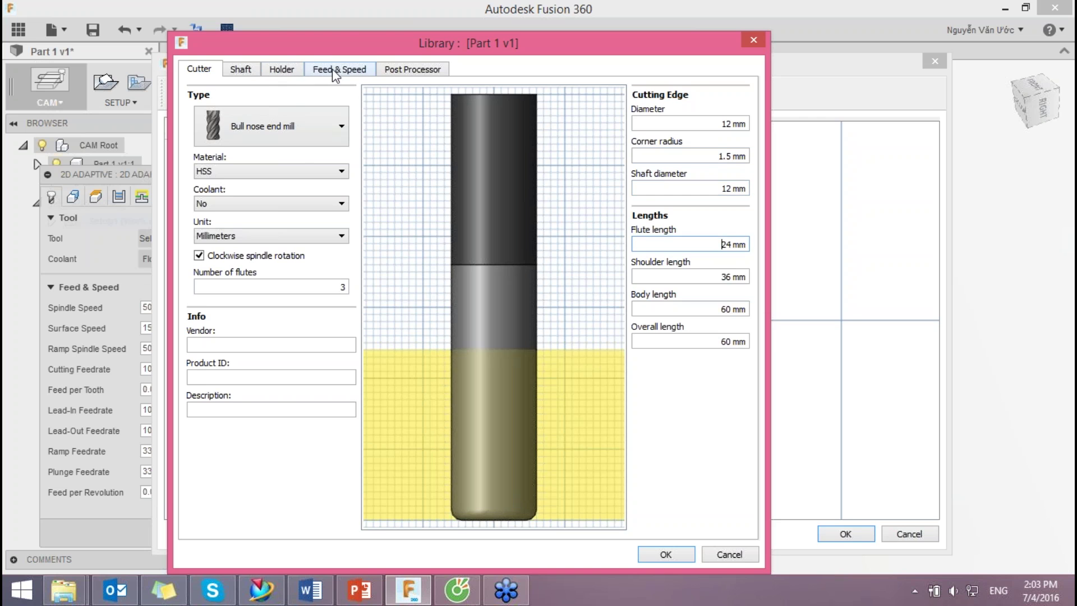
Step: Pick a holder from the holder list, ending up with BT30 - Blank1
click(337, 71)
click(295, 72)
click(318, 104)
scroll(441, 426, down, 3)
click(424, 312)
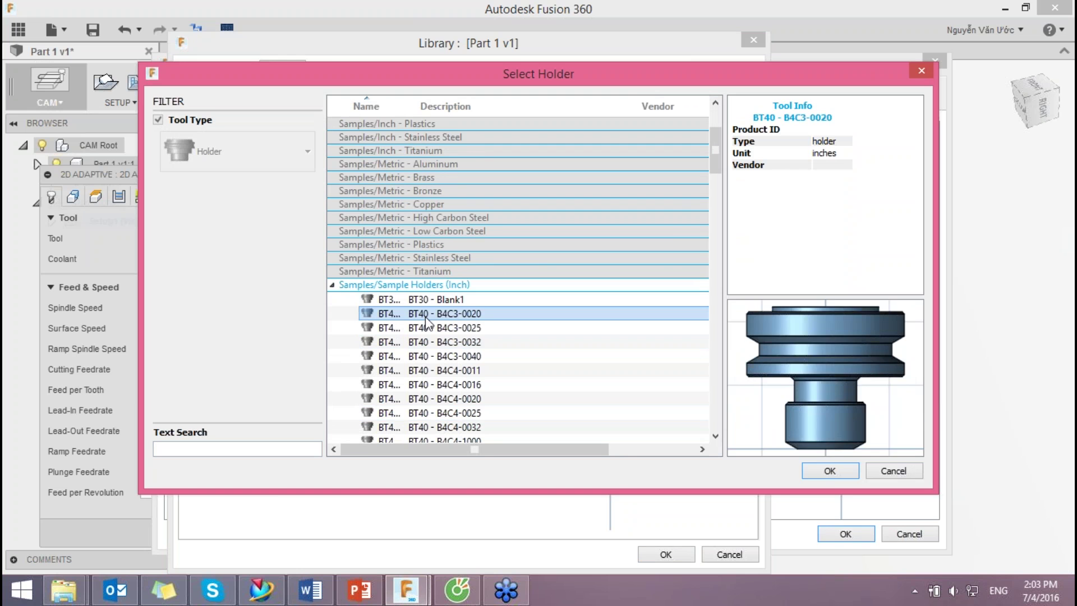
click(427, 299)
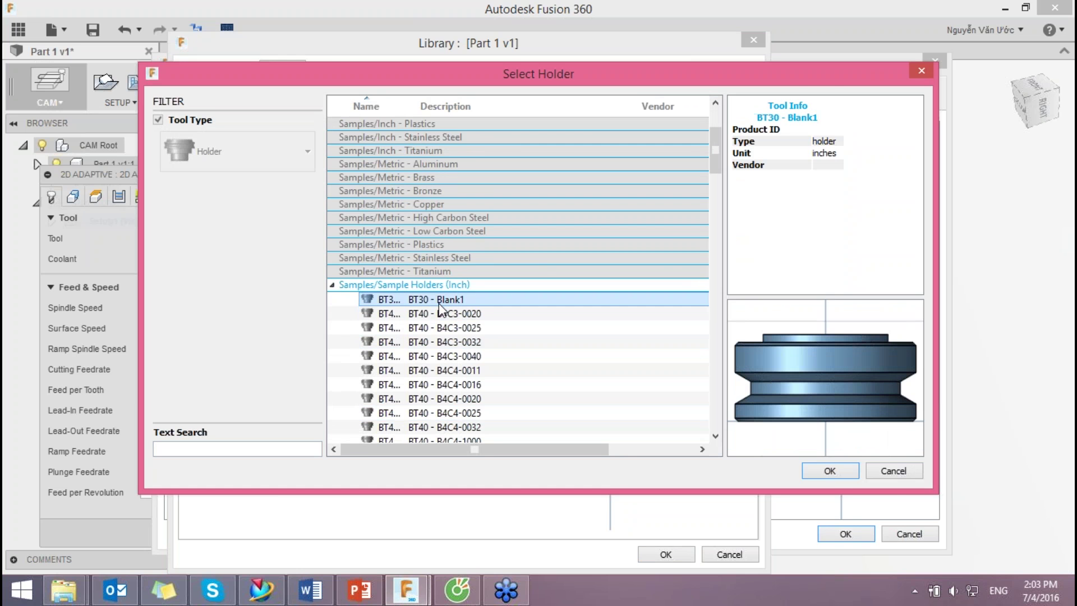
click(836, 471)
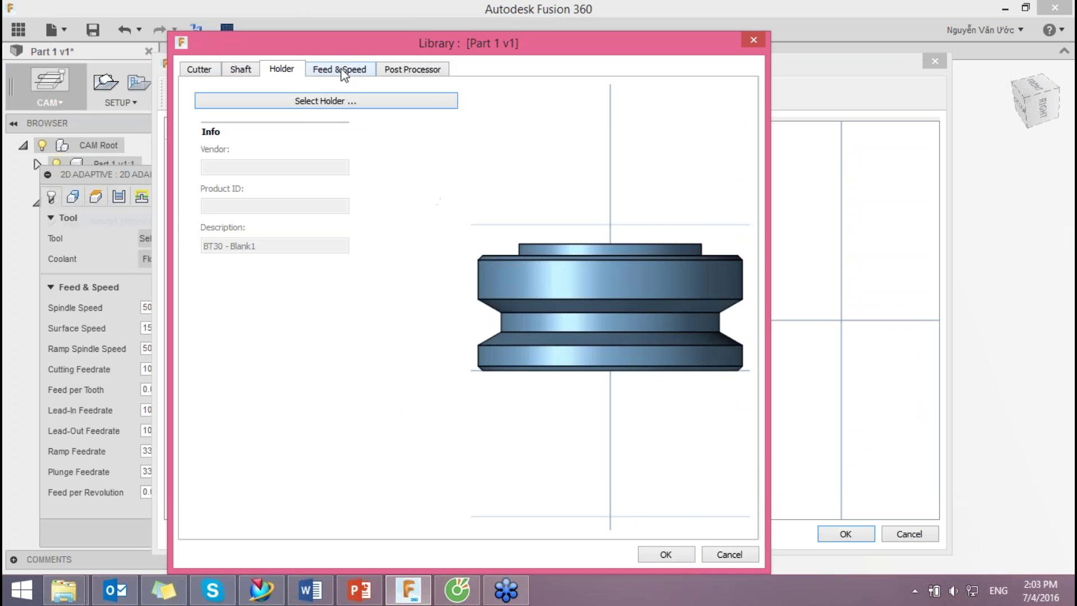
Step: Replace the holder with BT40 - B4C3-0020
click(339, 68)
click(234, 71)
click(199, 69)
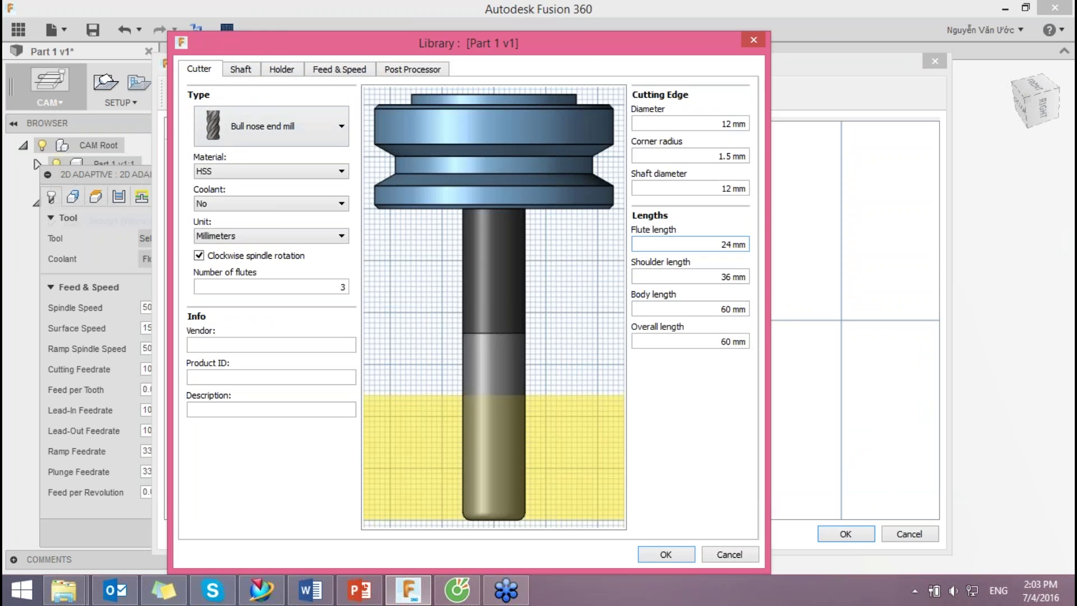
click(281, 72)
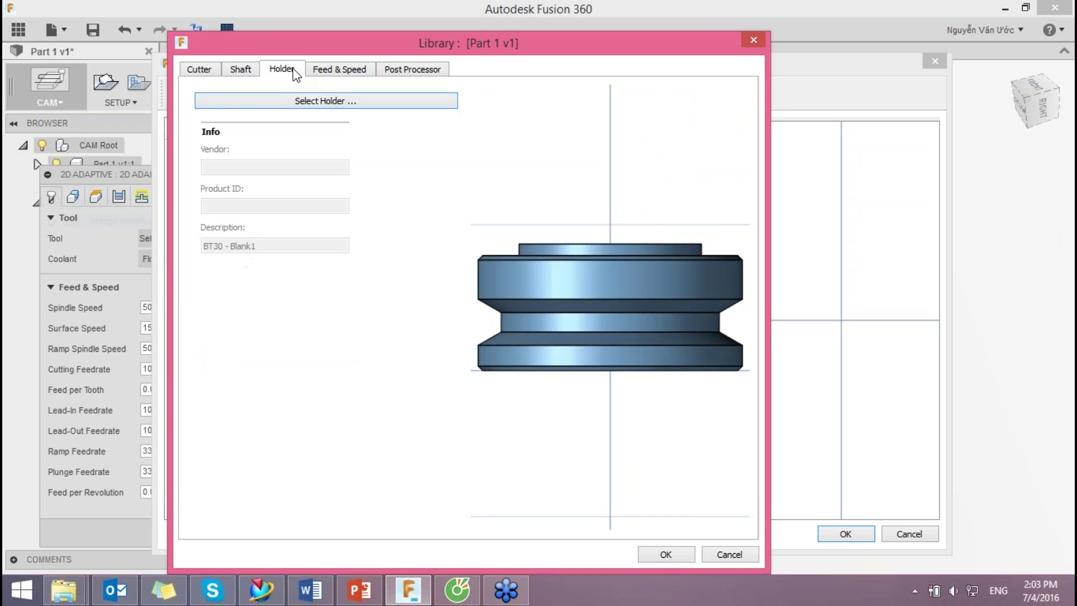
click(311, 100)
click(423, 433)
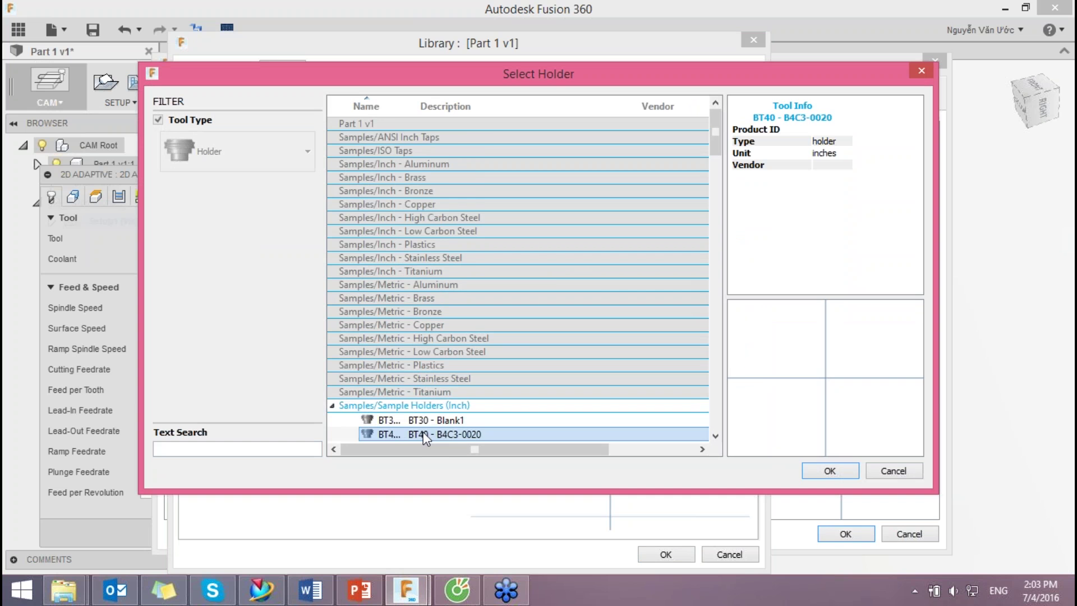
scroll(486, 337, down, 2)
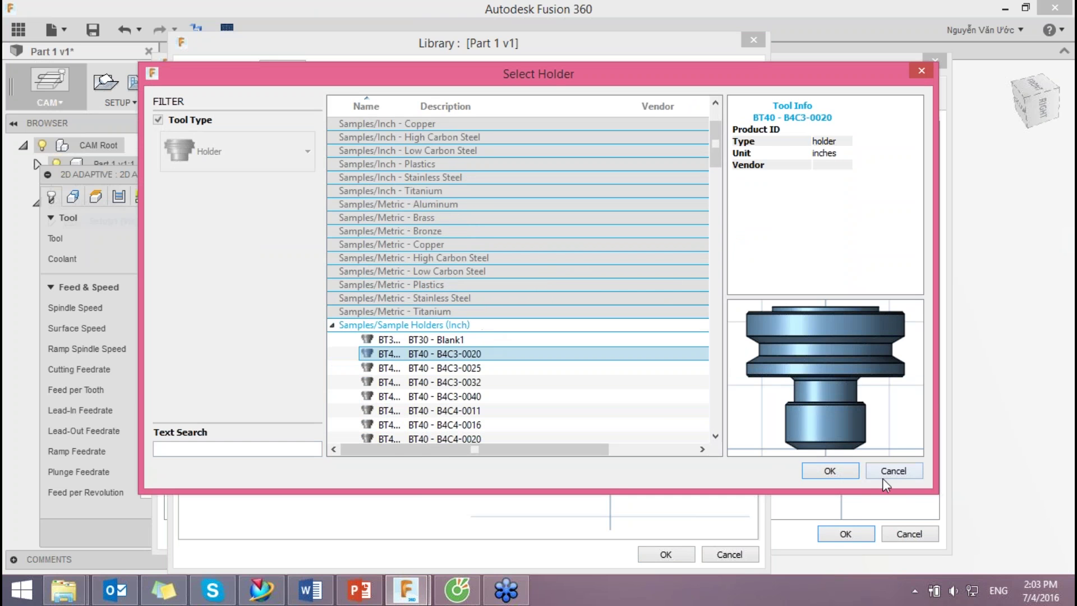
click(850, 474)
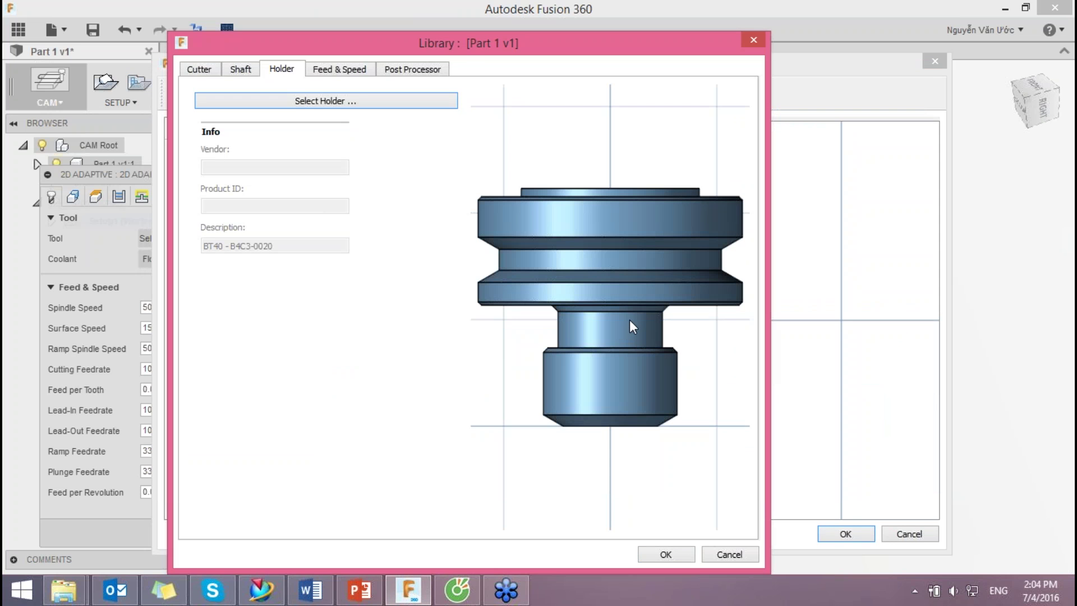
Step: Review the feed, post, holder and shaft settings, then set the number of flutes to 1
drag(466, 42, 478, 37)
click(345, 66)
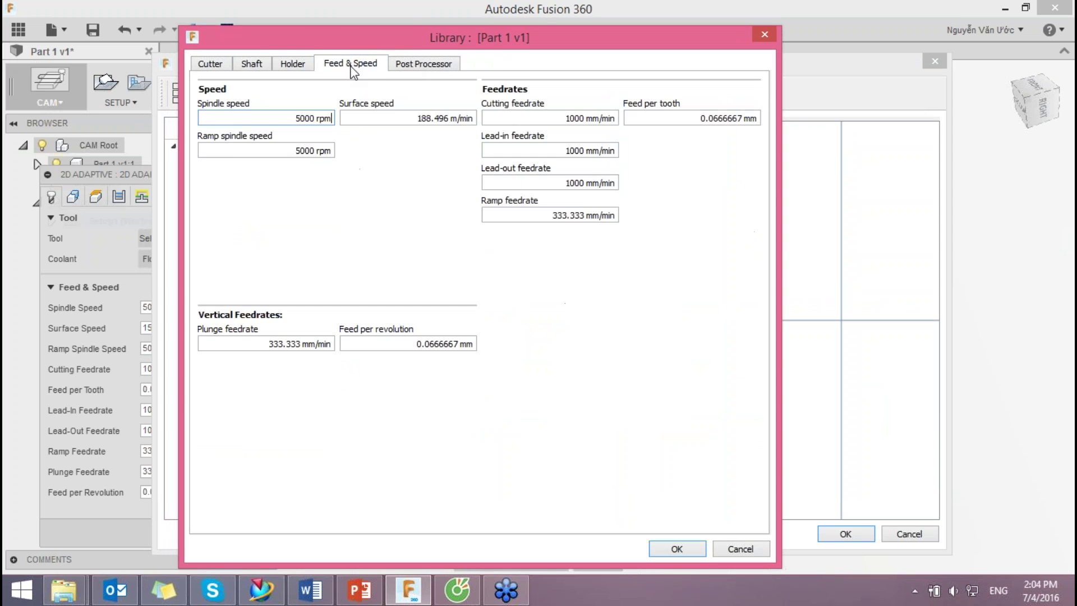
click(423, 64)
click(349, 65)
click(288, 65)
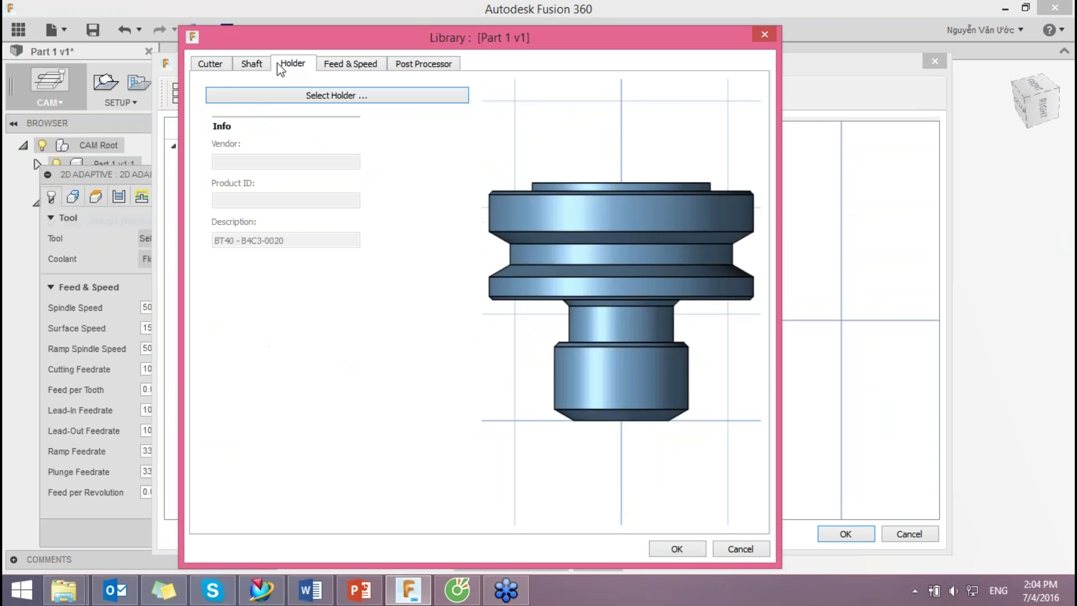
click(252, 65)
click(215, 66)
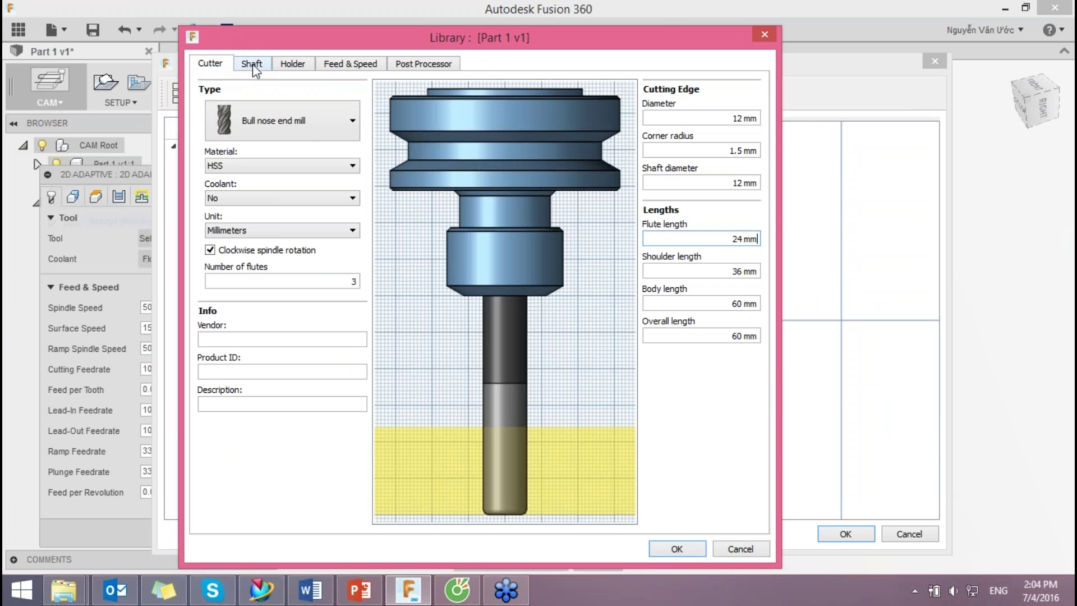
click(252, 65)
click(212, 66)
double_click(344, 281)
text(1)
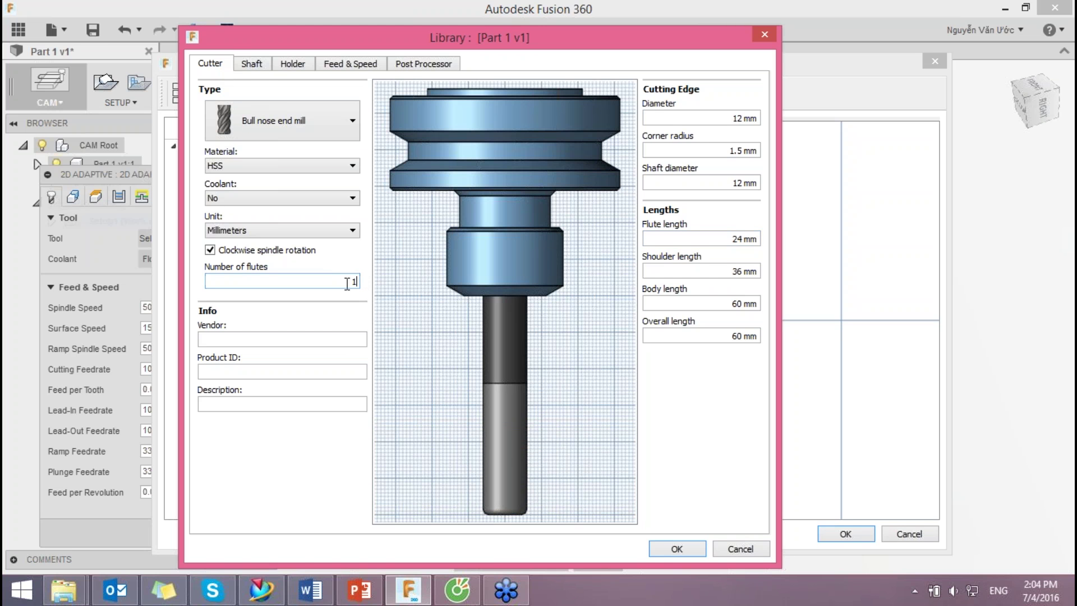
Step: Check the cutter lengths, save the Ø12 R1.5 bull nose tool and assign it to the adaptive
click(252, 65)
click(219, 65)
click(722, 272)
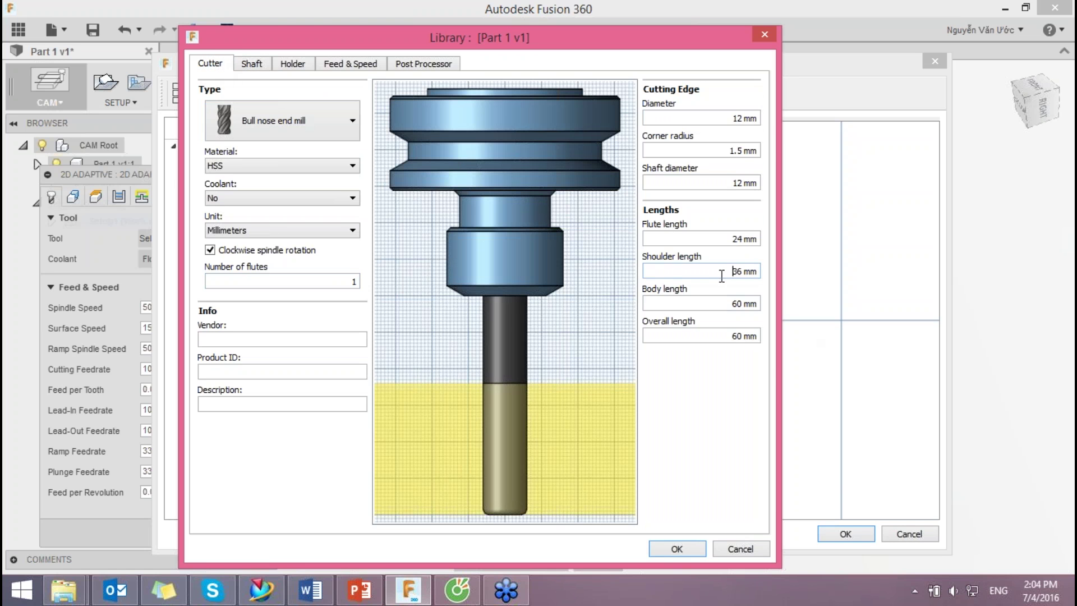
click(724, 240)
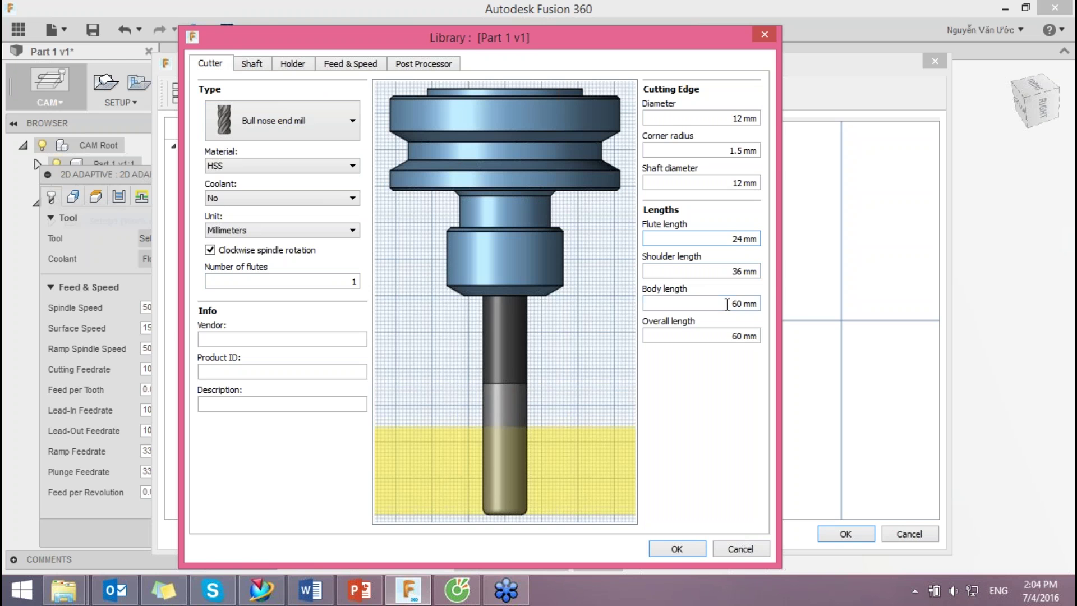
click(728, 304)
click(727, 337)
click(686, 550)
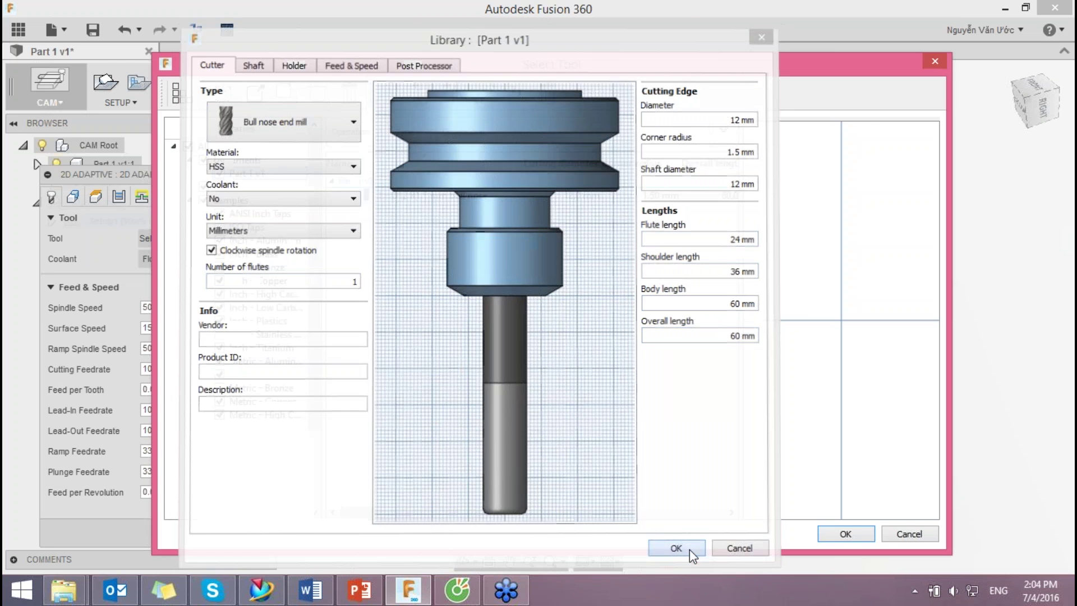
click(443, 197)
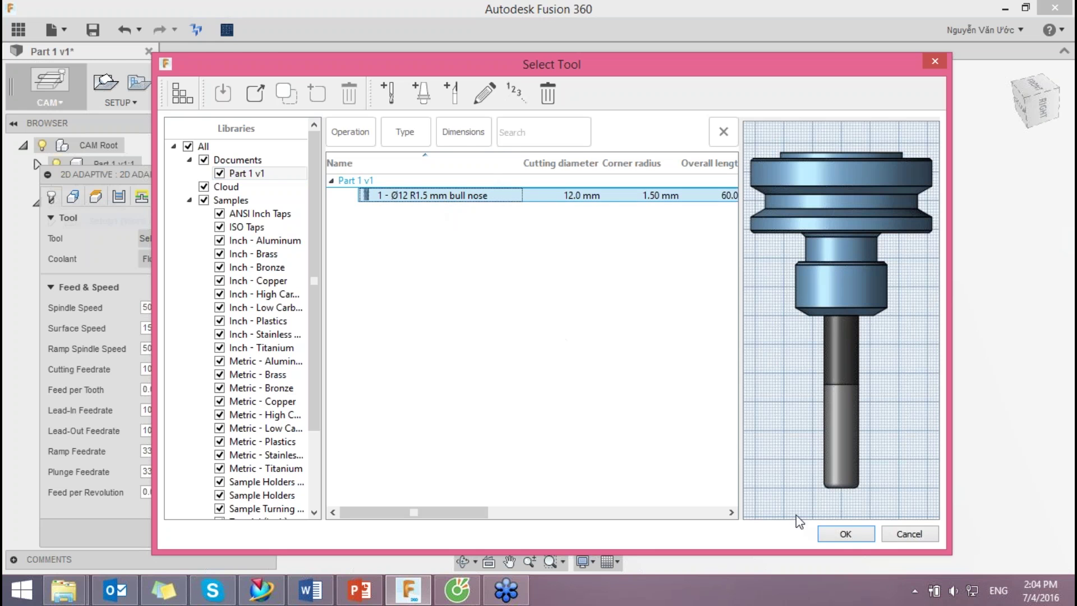
click(860, 536)
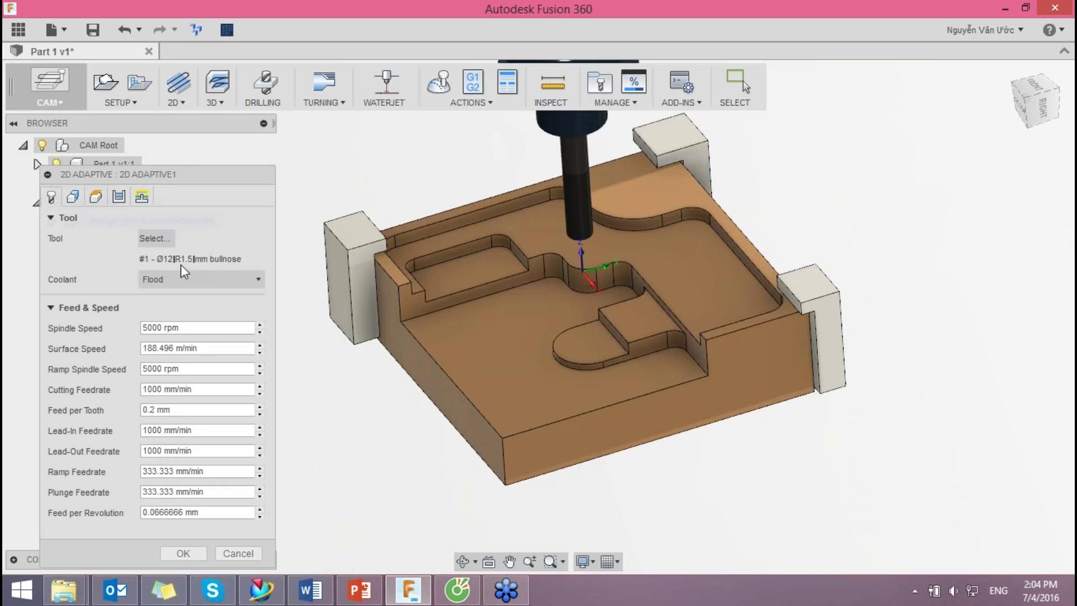
Step: Review spindle speed and feed per tooth, then set the Clearance Height Offset to 5 mm
click(179, 328)
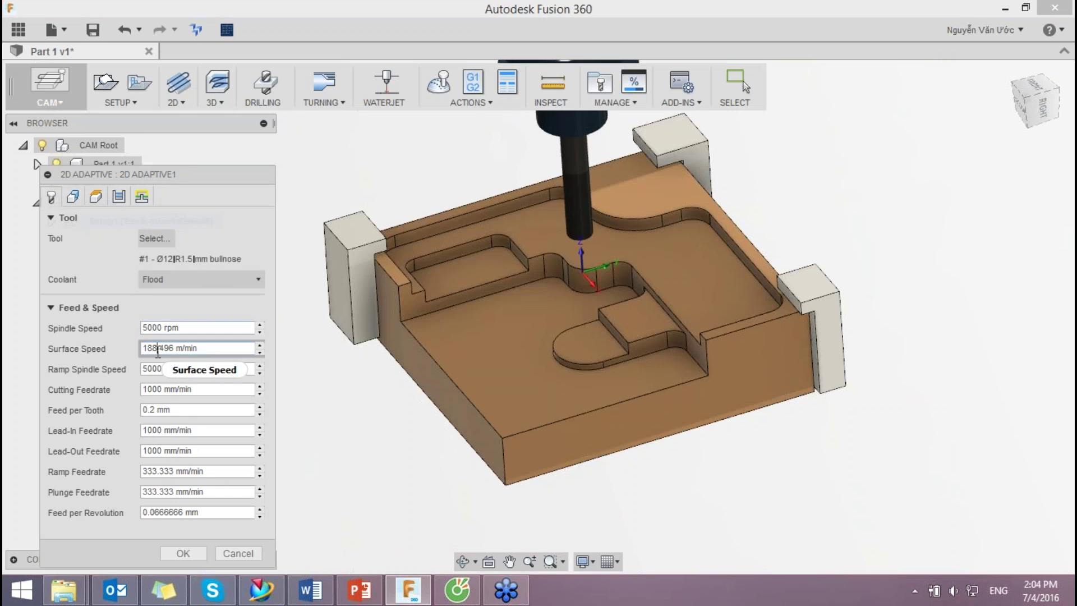
click(170, 409)
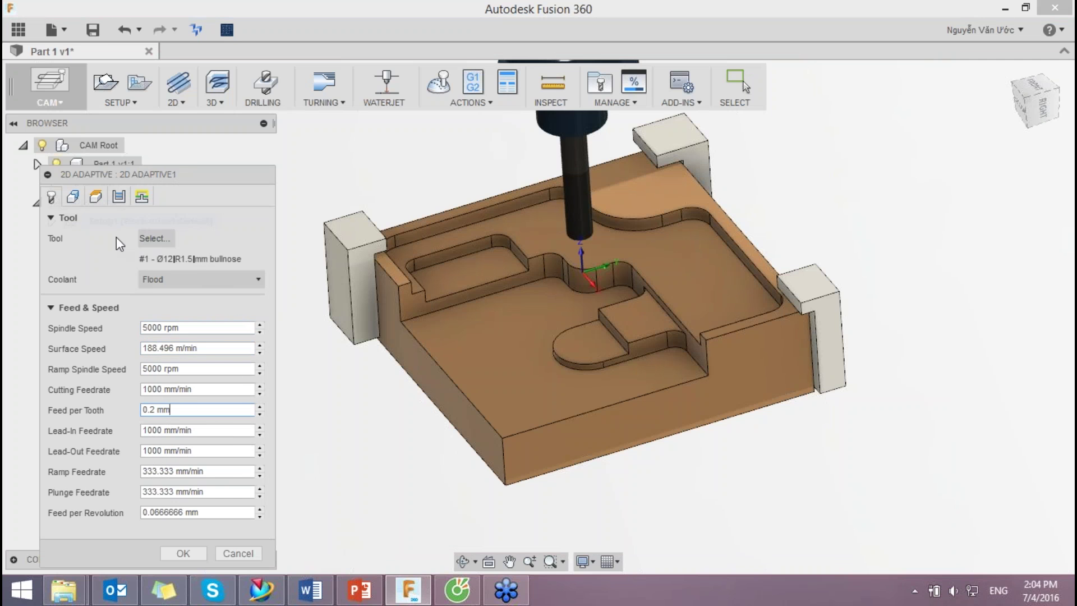
click(73, 196)
mouse_move(97, 267)
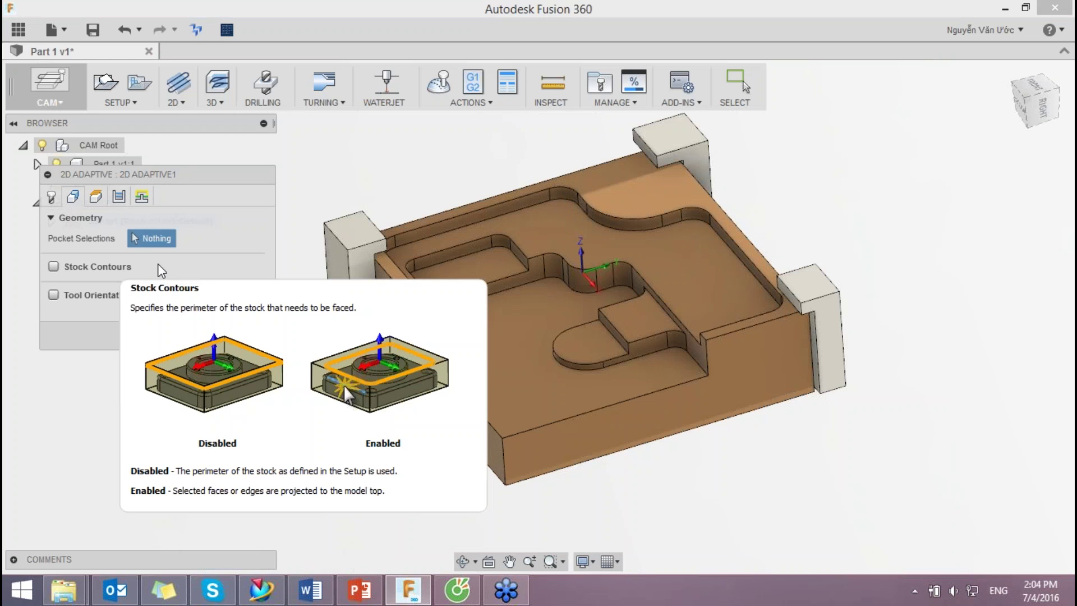
click(95, 196)
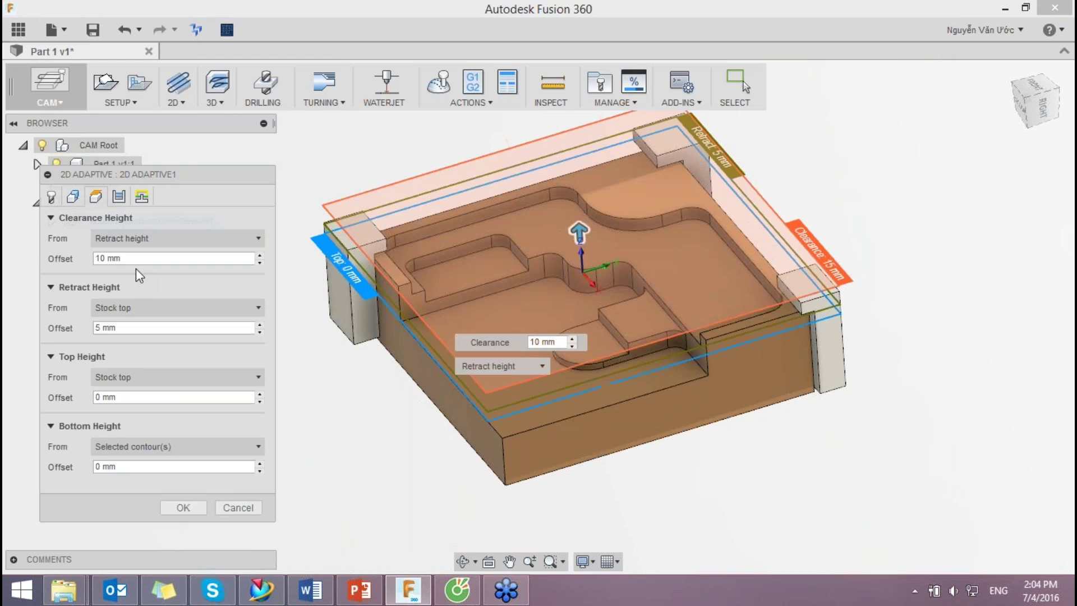
click(128, 258)
text(5)
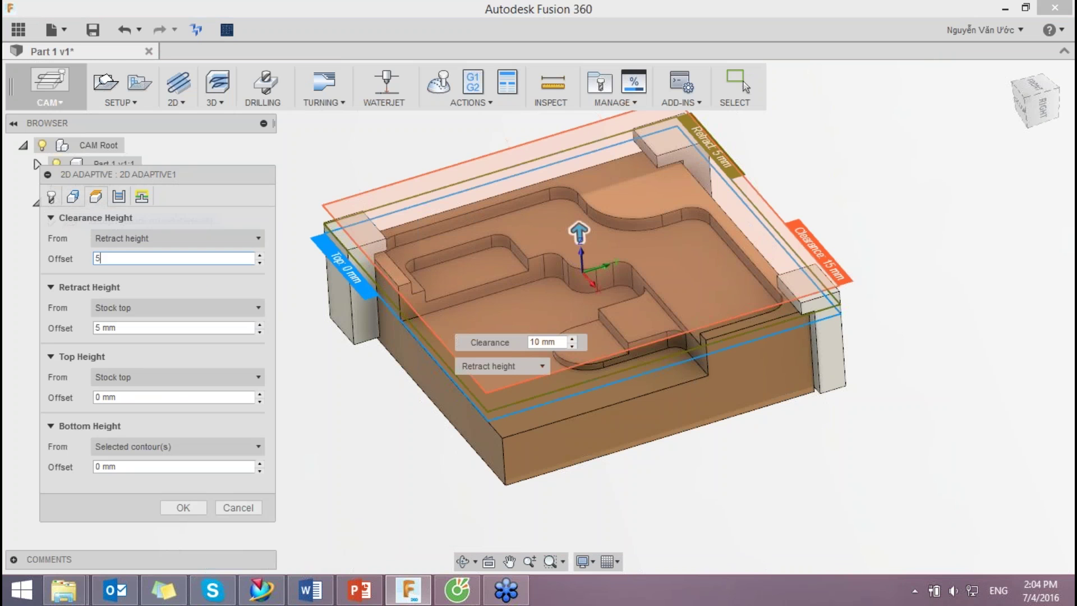
click(119, 196)
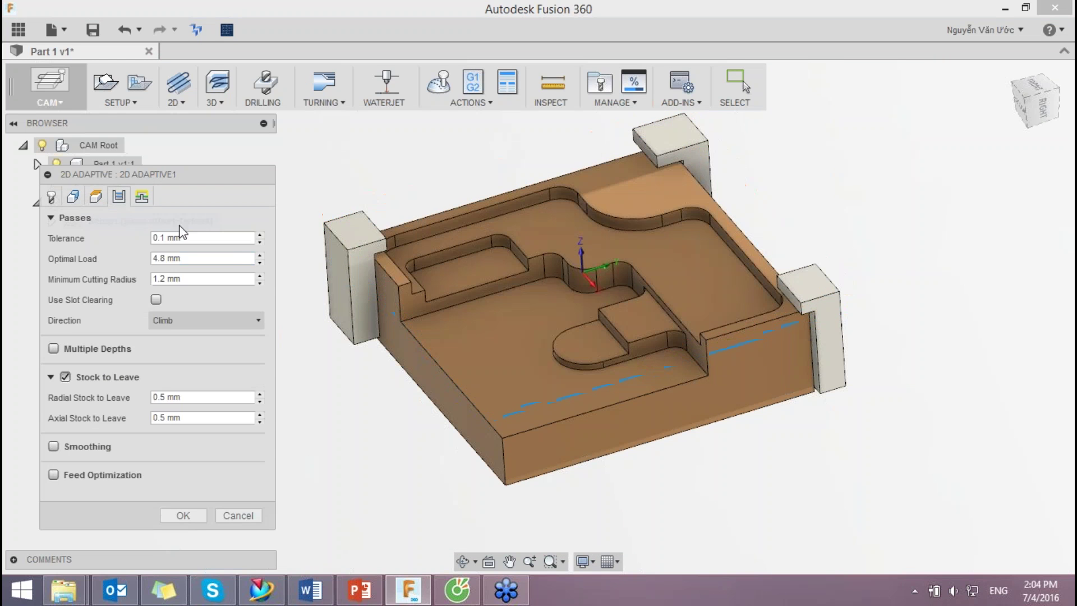
Step: Set Optimal Load to 1.2 mm and check the minimum cutting radius and stock-to-leave values
double_click(165, 259)
text(1.2)
click(170, 279)
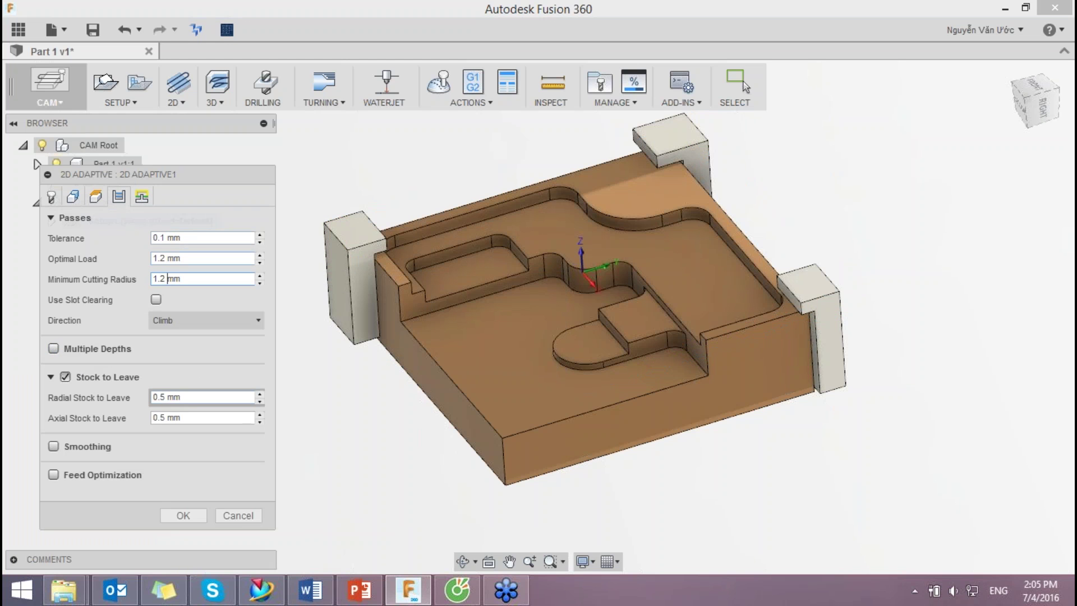
click(167, 397)
click(201, 398)
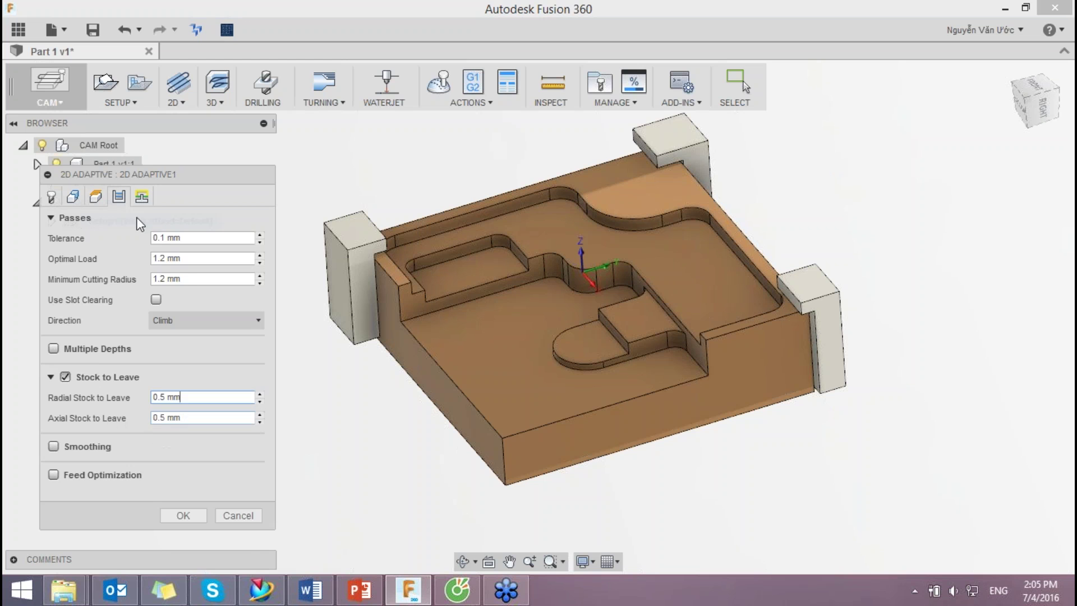
Step: Set the lead in/out radii to 2 mm, keep a Helix ramp, and attempt to finish
click(142, 200)
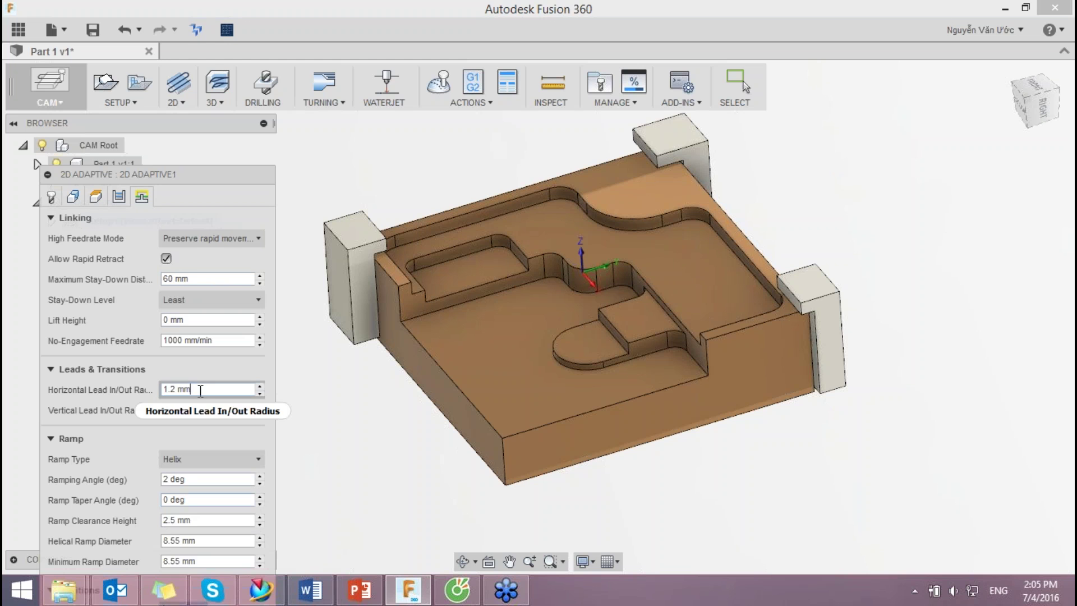
triple_click(158, 390)
text(2)
key(Tab)
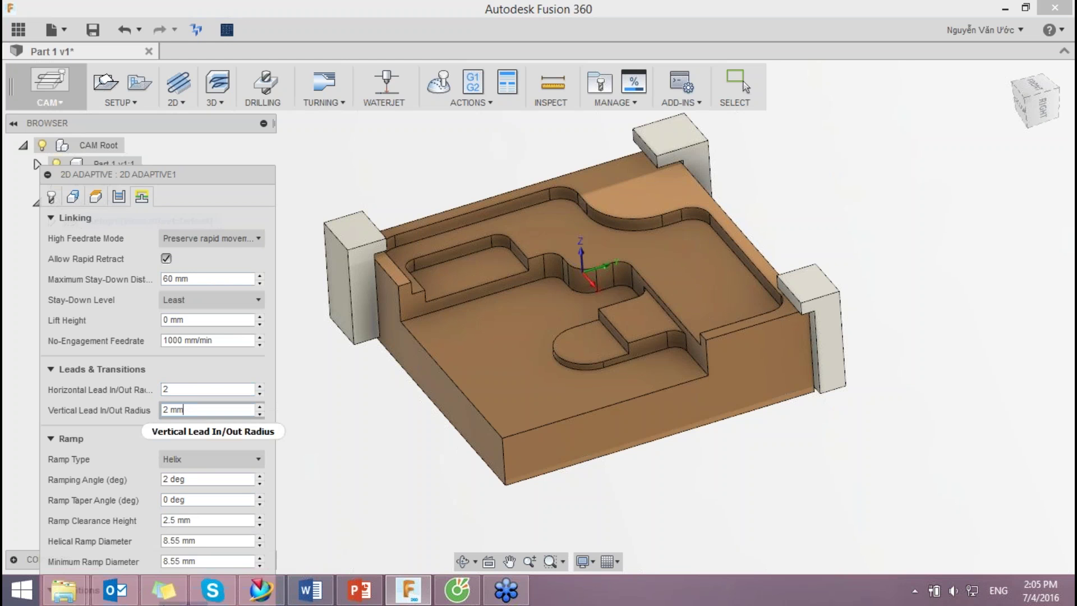
click(205, 464)
mouse_move(188, 513)
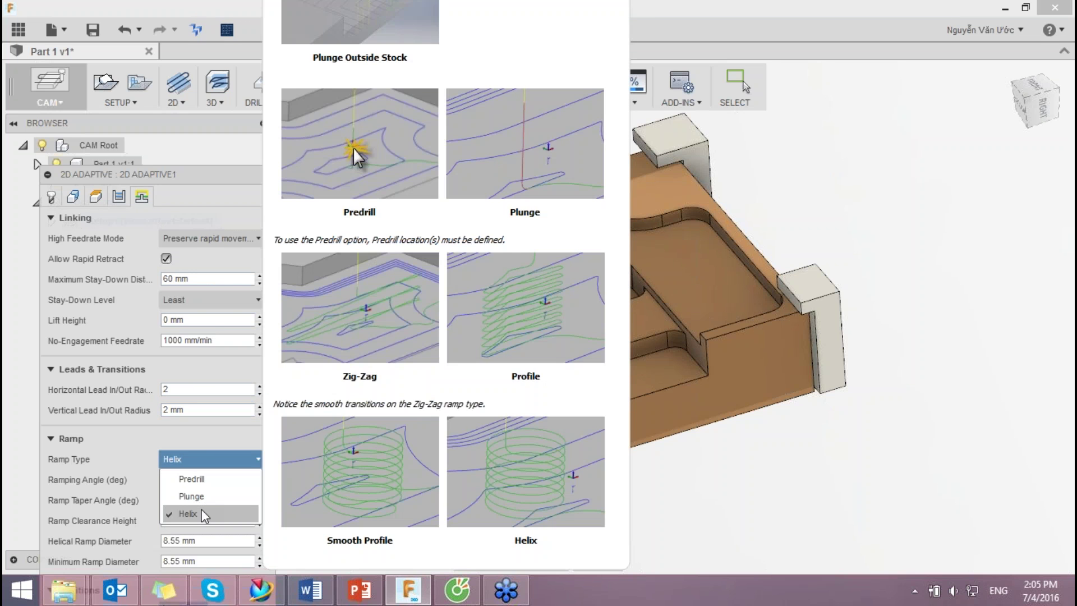
click(202, 510)
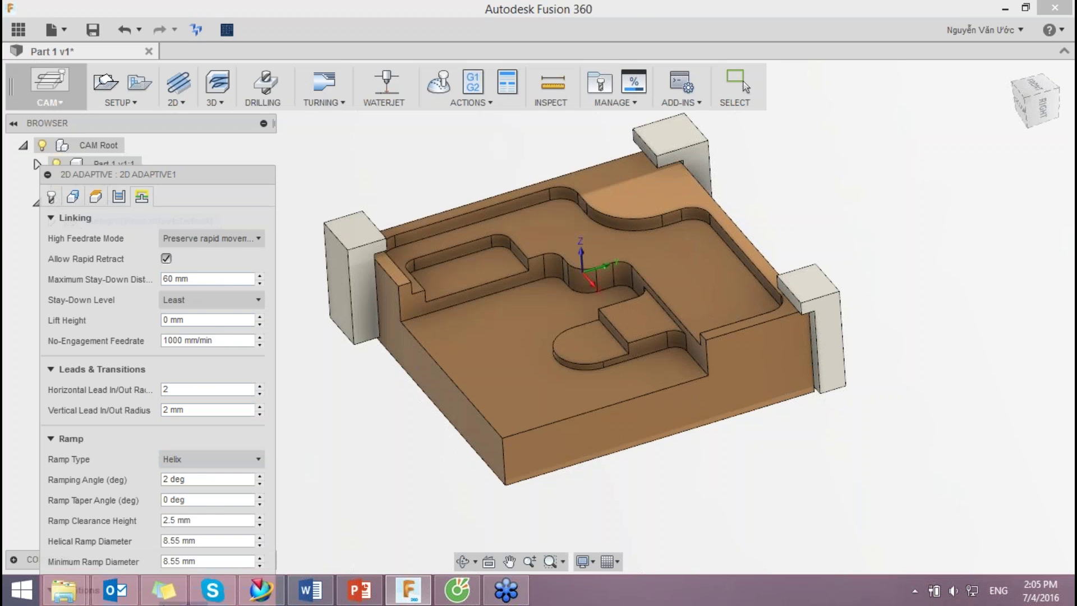
drag(231, 168, 313, 30)
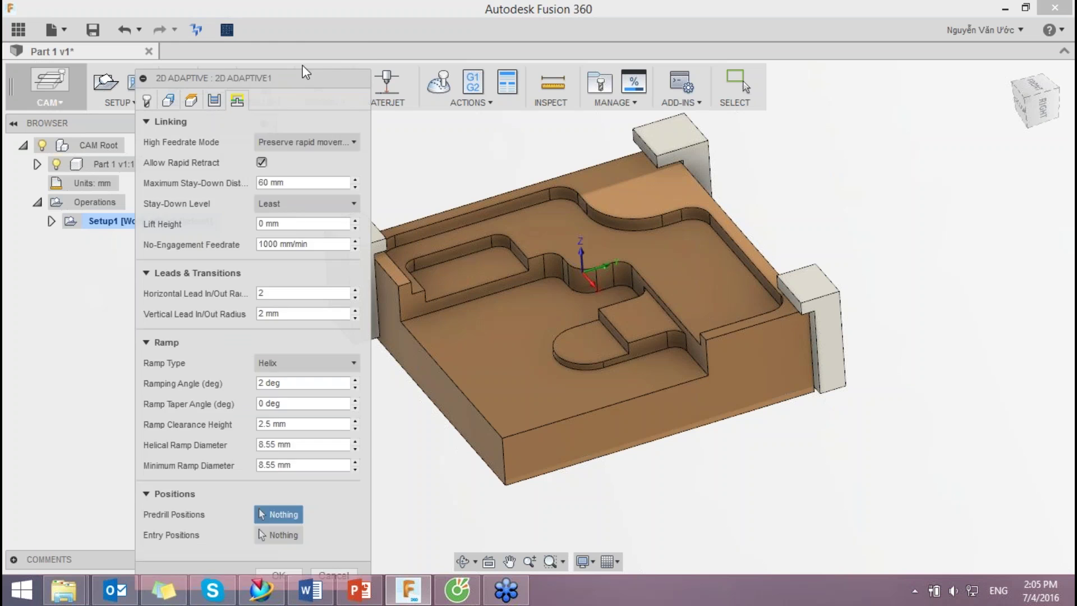
click(275, 532)
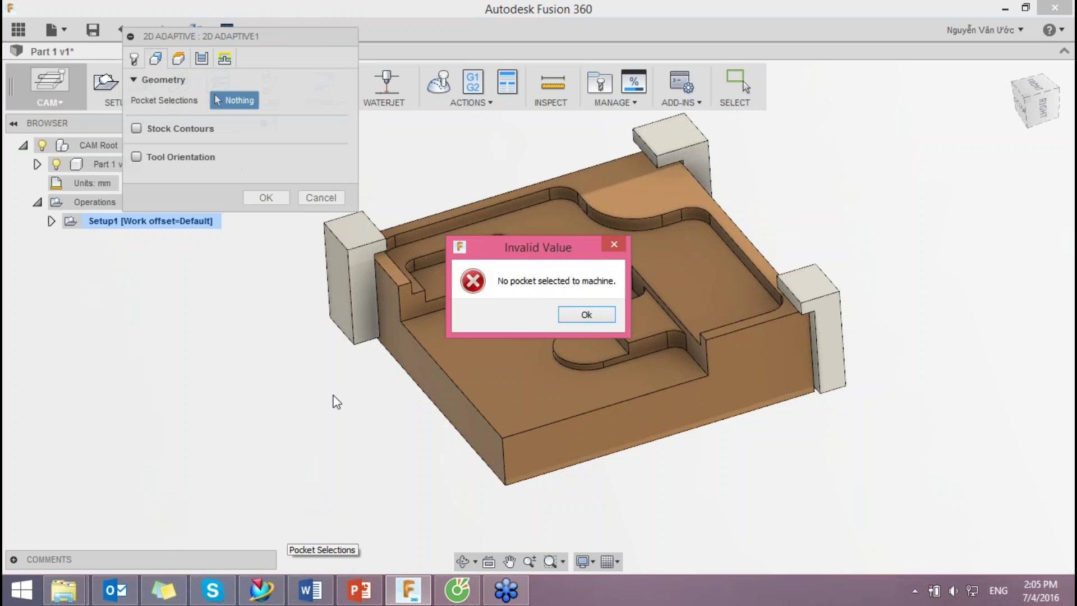
Step: Dismiss the no-pocket error and select the outer pocket outline and lower floor contour as pockets
click(589, 315)
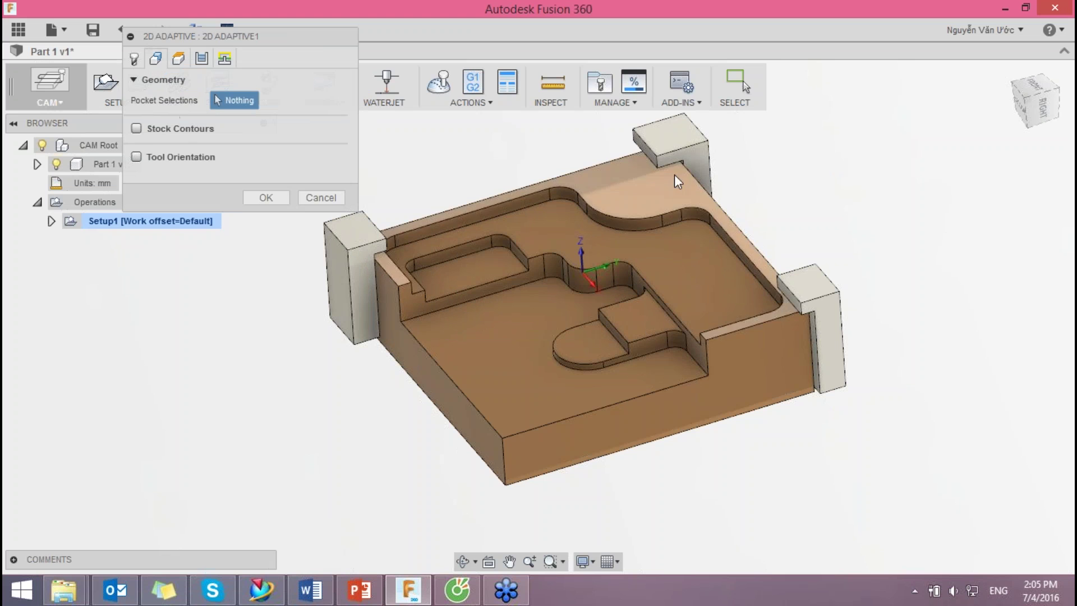
click(604, 224)
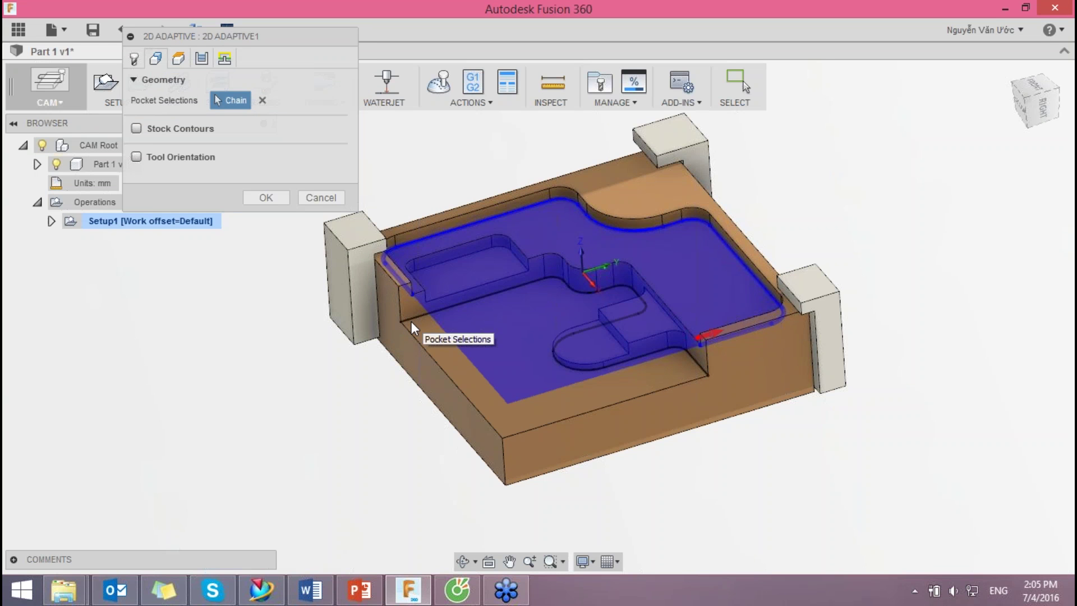
click(519, 402)
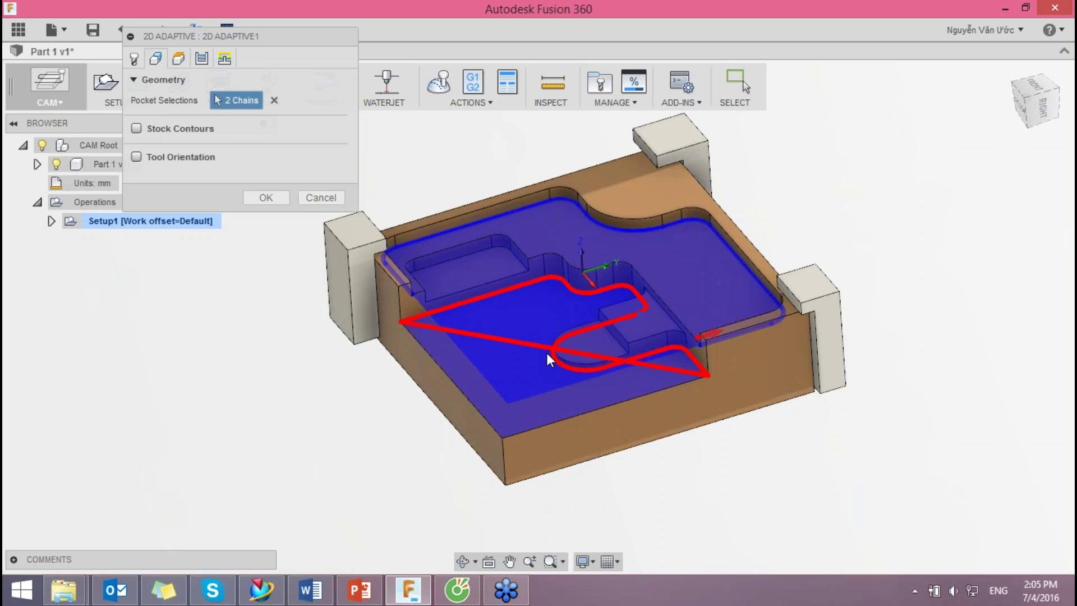
click(710, 388)
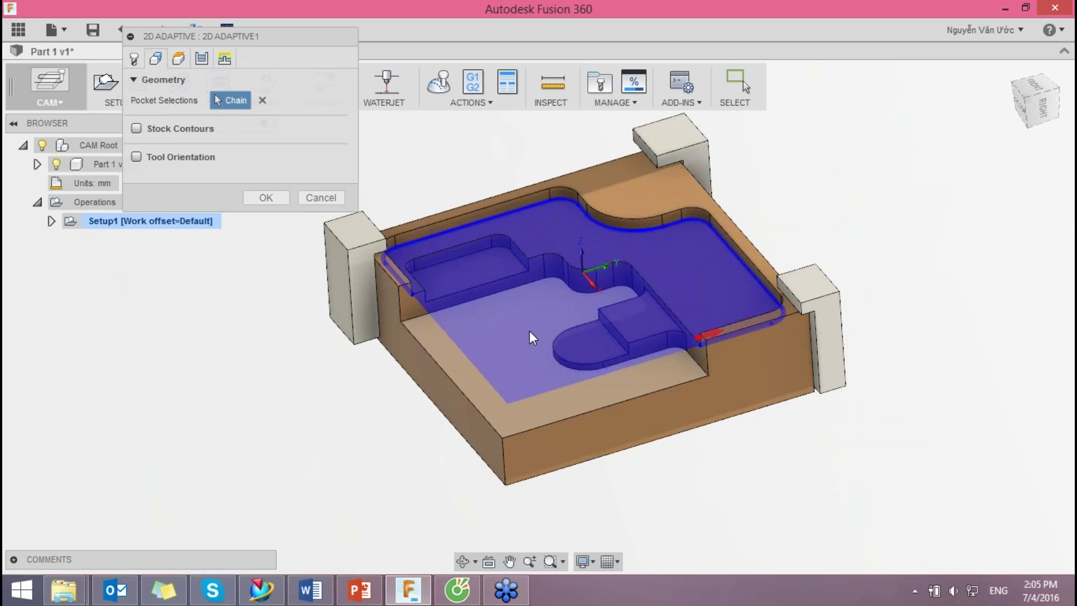
click(534, 283)
mouse_move(725, 470)
shift+middle_down()
mouse_move(818, 428)
mouse_move(772, 440)
mouse_move(775, 455)
mouse_move(671, 431)
mouse_move(739, 432)
mouse_move(721, 433)
shift+middle_up()
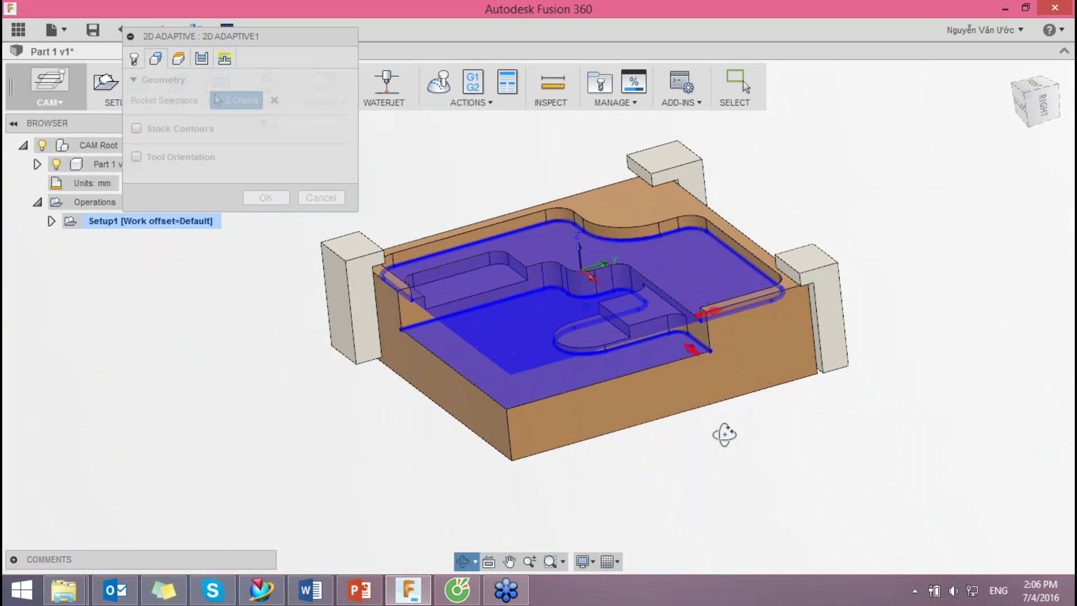
click(266, 198)
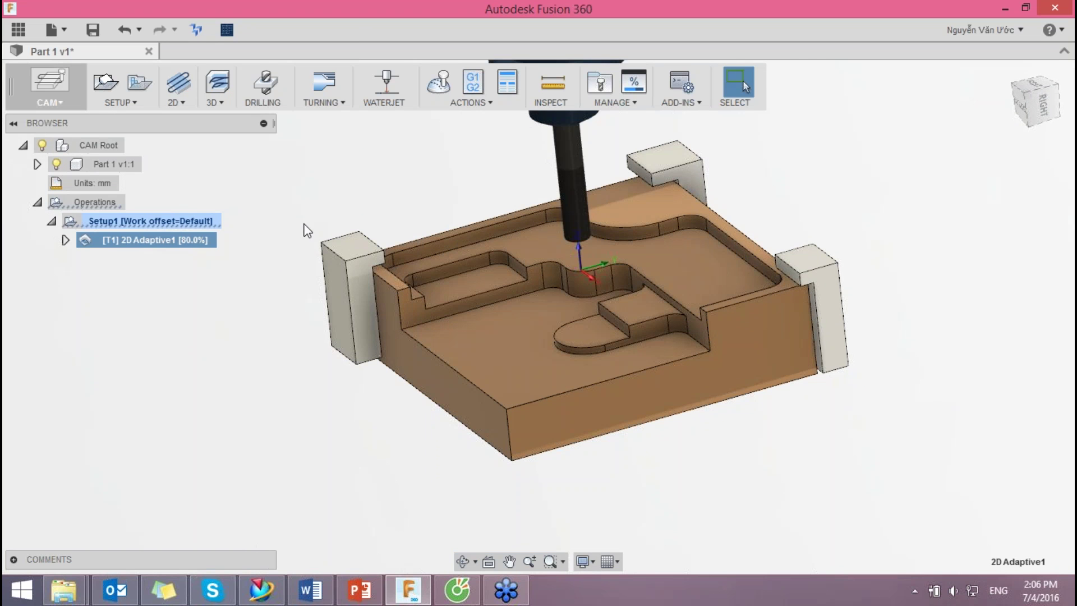
Step: Orbit and zoom around the part to inspect the generated 2D Adaptive1 clearing passes
mouse_move(463, 182)
shift+middle_down()
mouse_move(472, 209)
mouse_move(502, 199)
mouse_move(429, 183)
shift+middle_up()
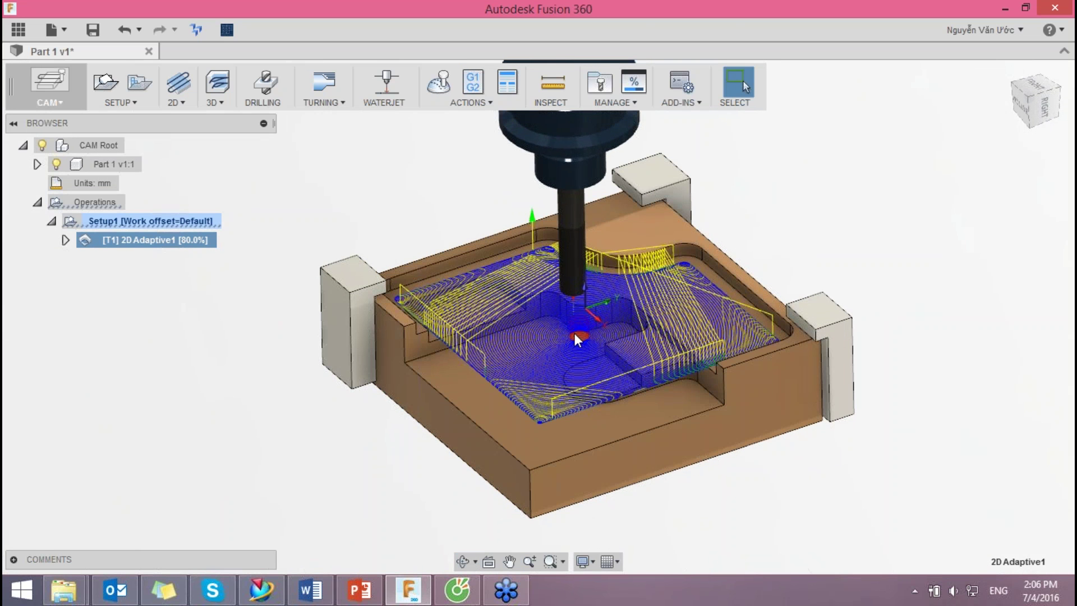
scroll(572, 331, up, 1)
scroll(618, 312, up, 1)
scroll(624, 311, up, 1)
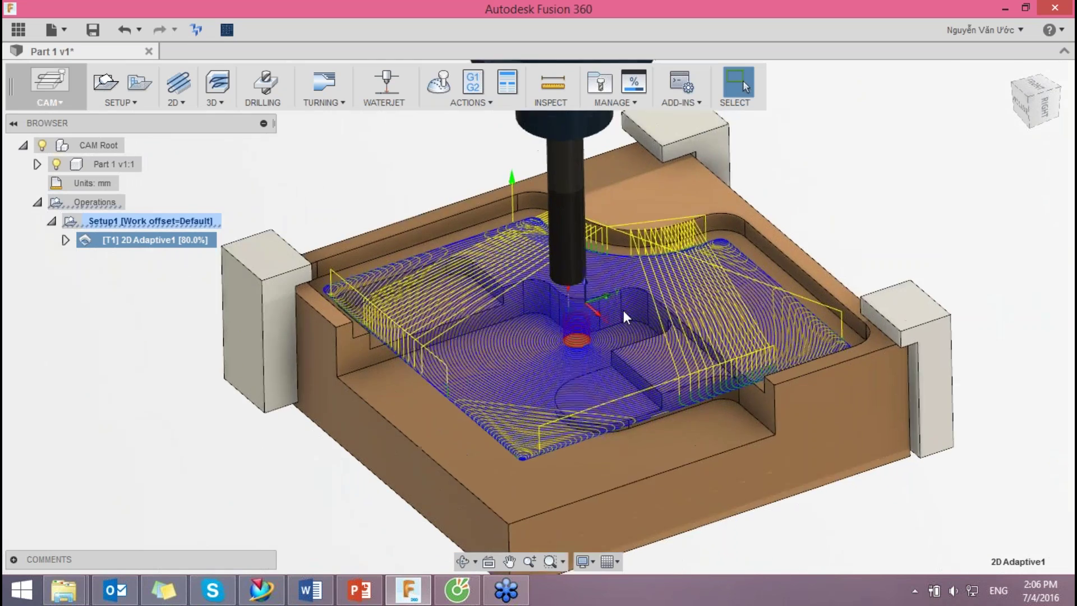
scroll(622, 317, up, 2)
scroll(622, 317, up, 2)
scroll(584, 350, up, 1)
scroll(581, 351, down, 2)
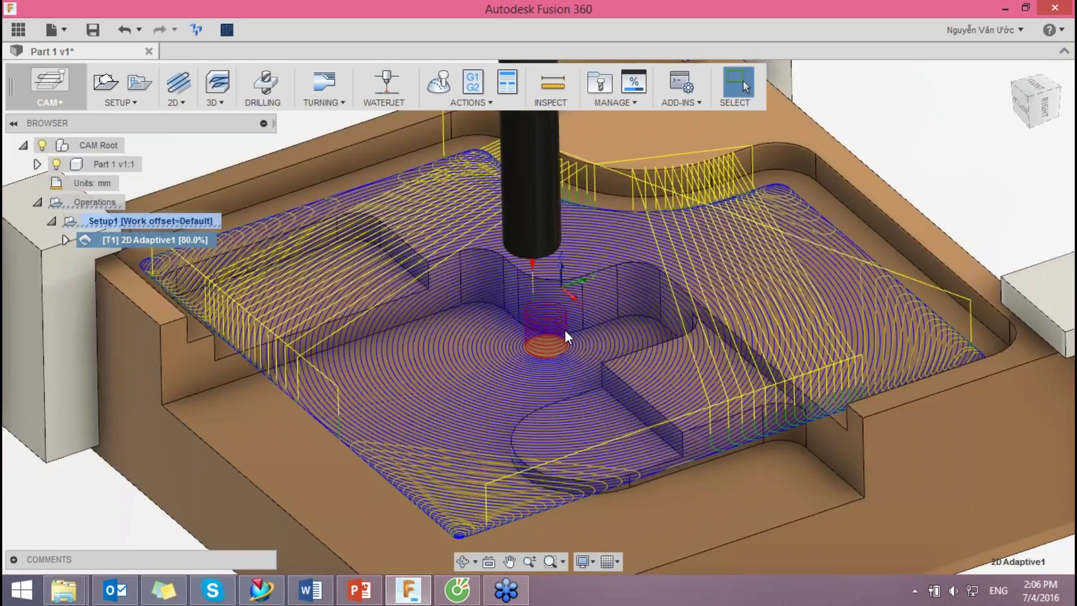
mouse_move(684, 301)
shift+middle_down()
mouse_move(674, 381)
mouse_move(695, 274)
mouse_move(635, 312)
mouse_move(700, 275)
mouse_move(621, 375)
mouse_move(520, 239)
mouse_move(282, 248)
shift+middle_up()
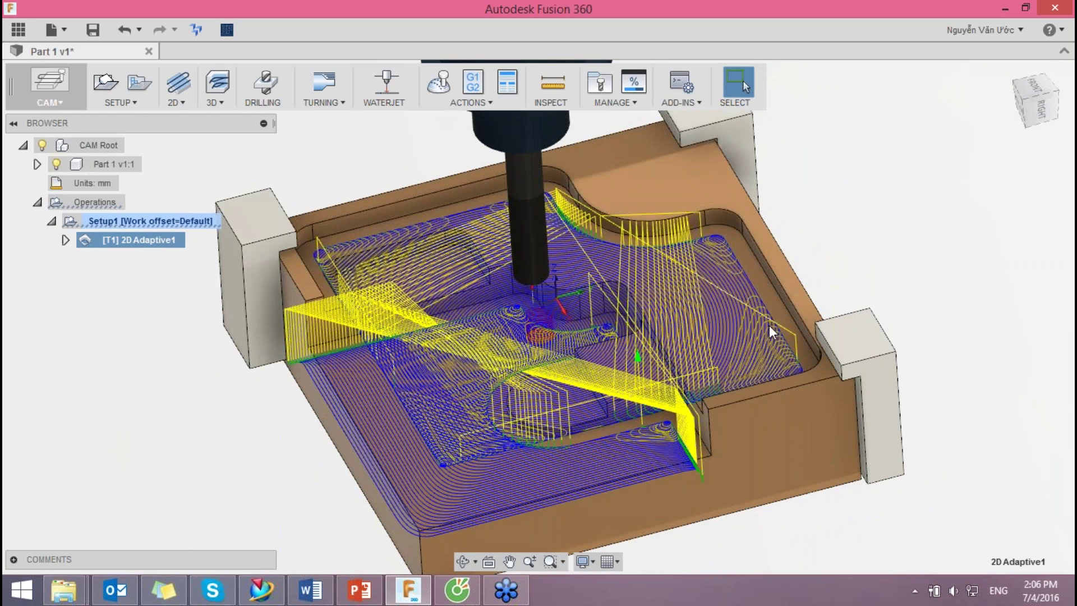
mouse_move(623, 409)
shift+middle_down()
mouse_move(658, 365)
mouse_move(130, 219)
shift+middle_up()
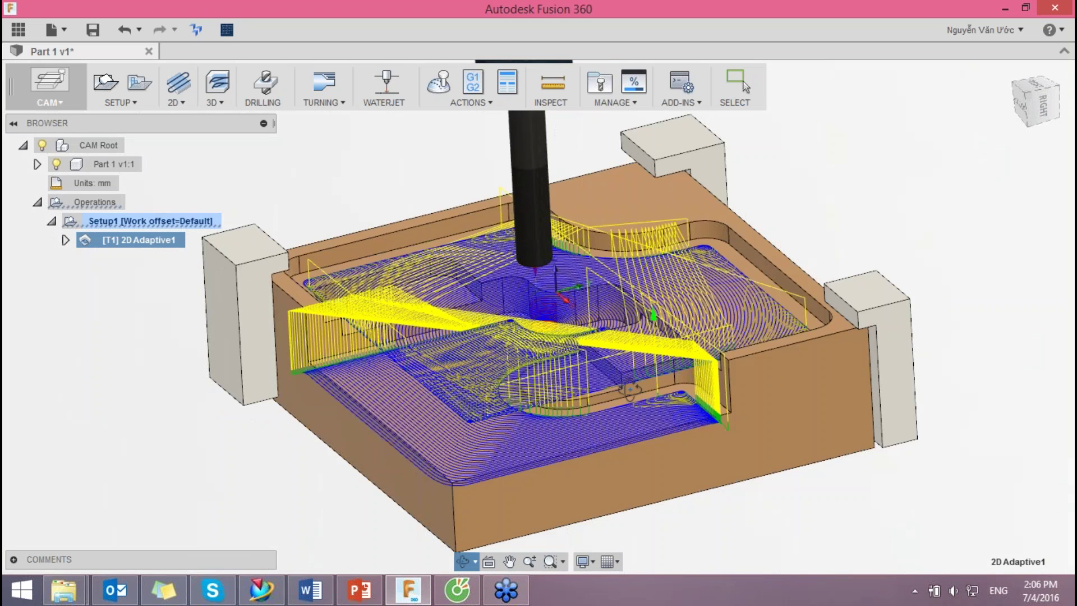
click(130, 220)
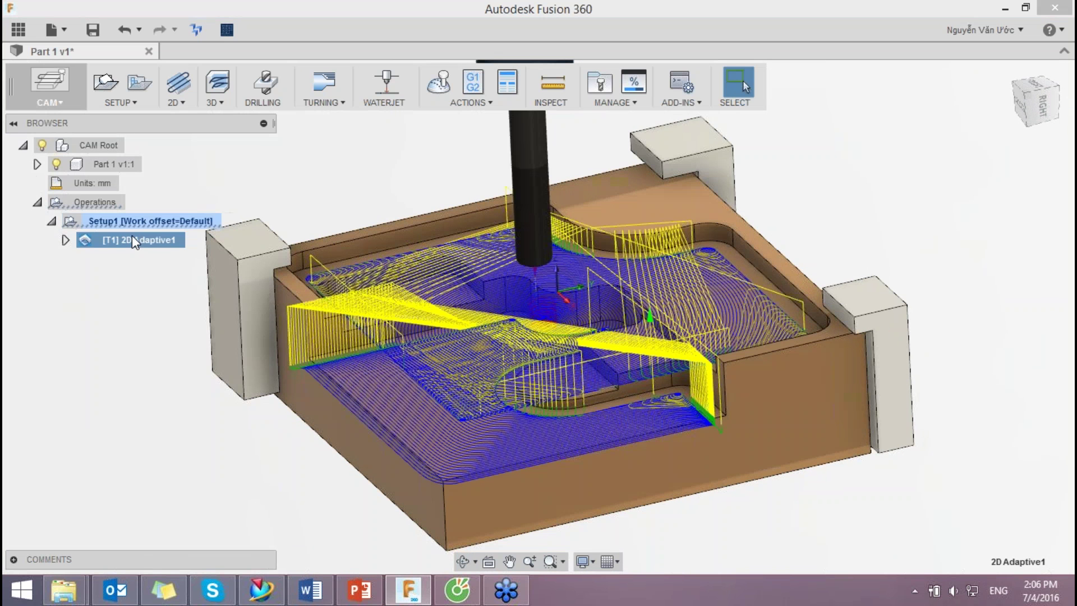
mouse_move(569, 384)
shift+middle_down()
mouse_move(663, 337)
mouse_move(605, 370)
mouse_move(549, 360)
mouse_move(612, 369)
shift+middle_up()
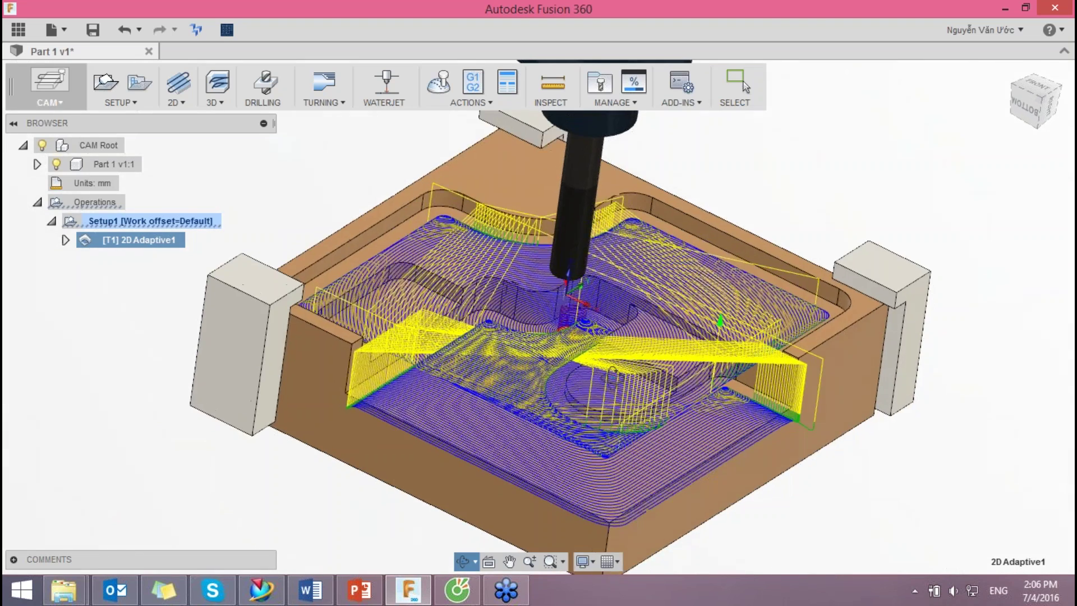
shift+middle_drag(611, 370, 628, 359)
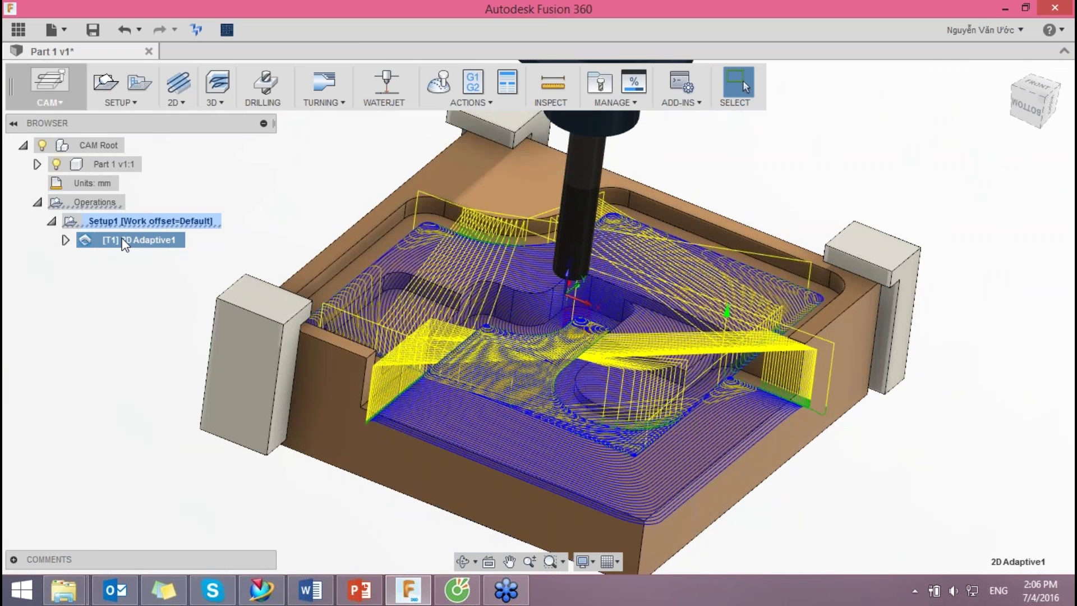
right_click(122, 239)
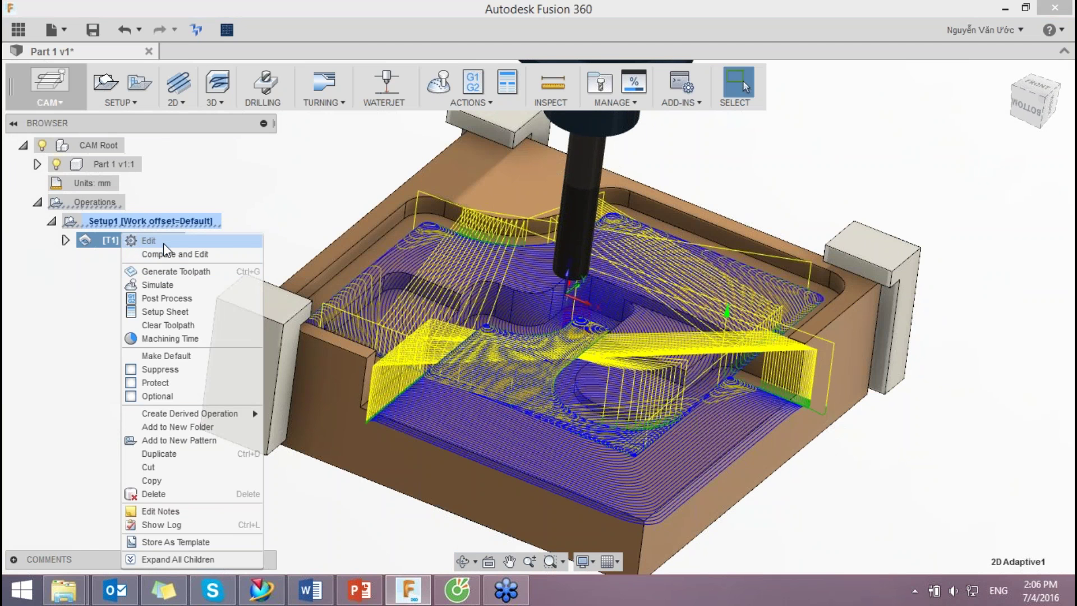
Step: Edit 2D Adaptive1, drop the outer outline chain keeping only the lower floor contour, and regenerate
click(163, 243)
click(156, 59)
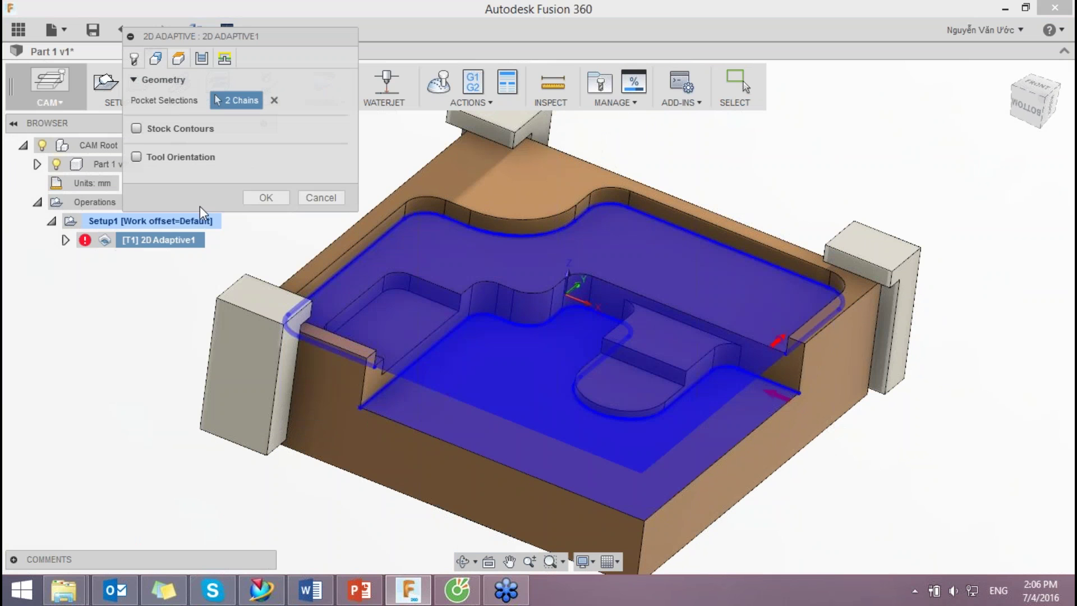
click(595, 209)
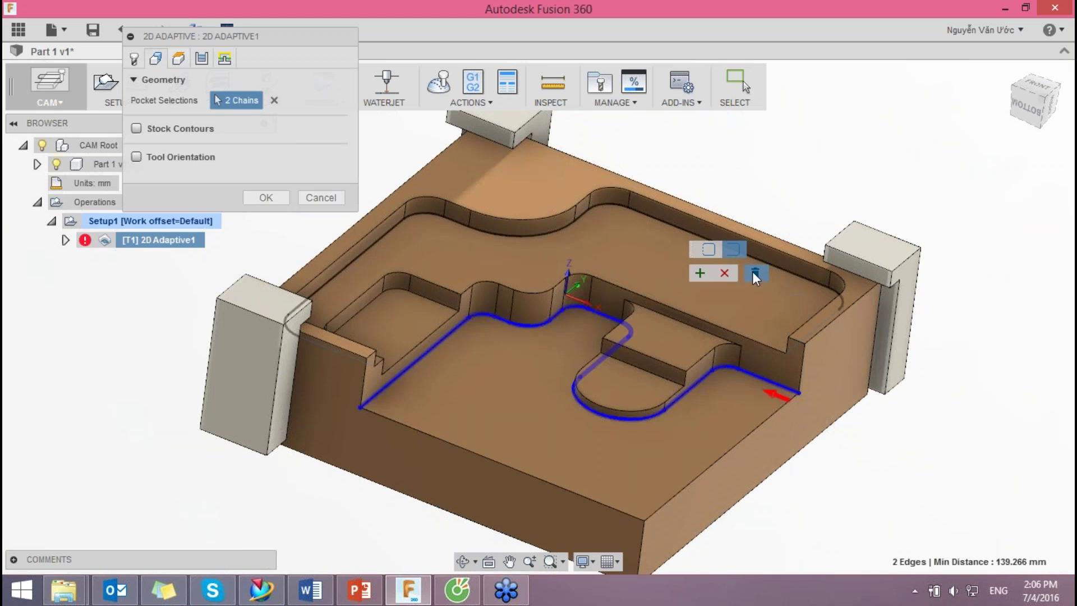
shift+middle_drag(682, 179, 567, 180)
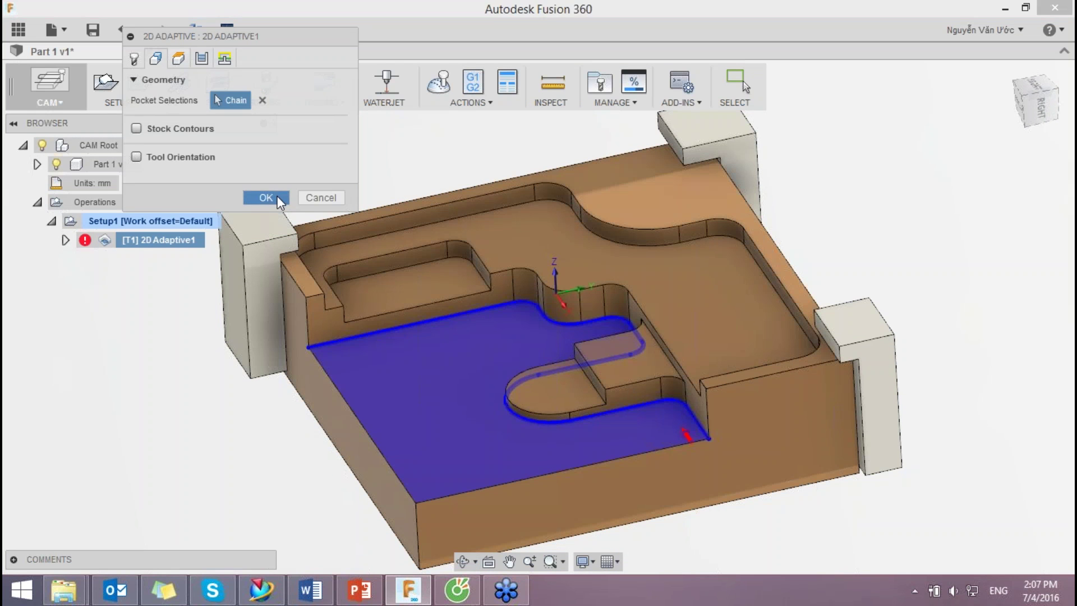
click(277, 196)
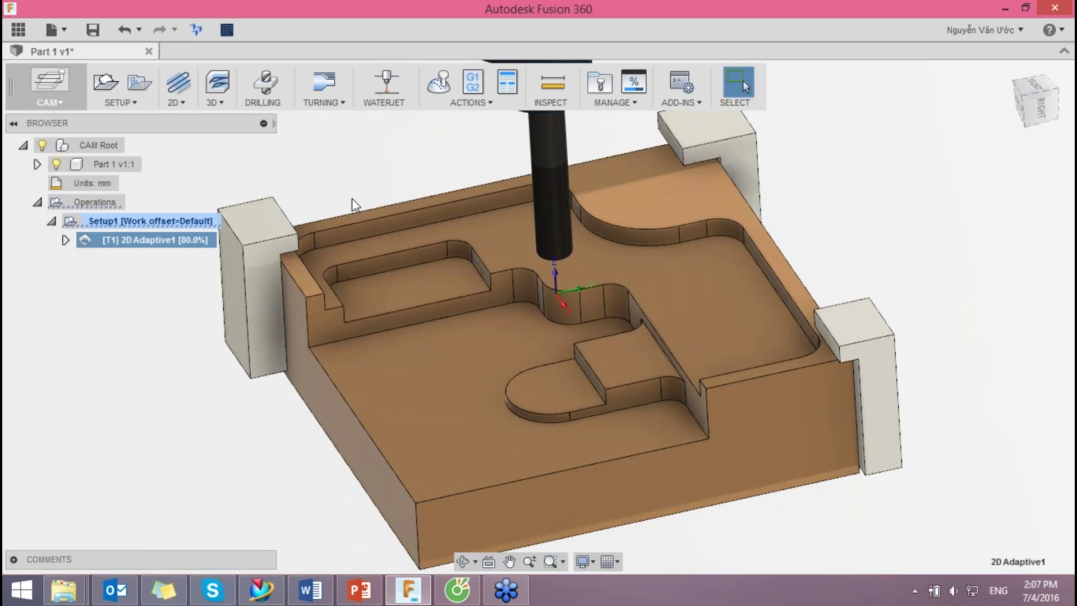
scroll(352, 197, down, 1)
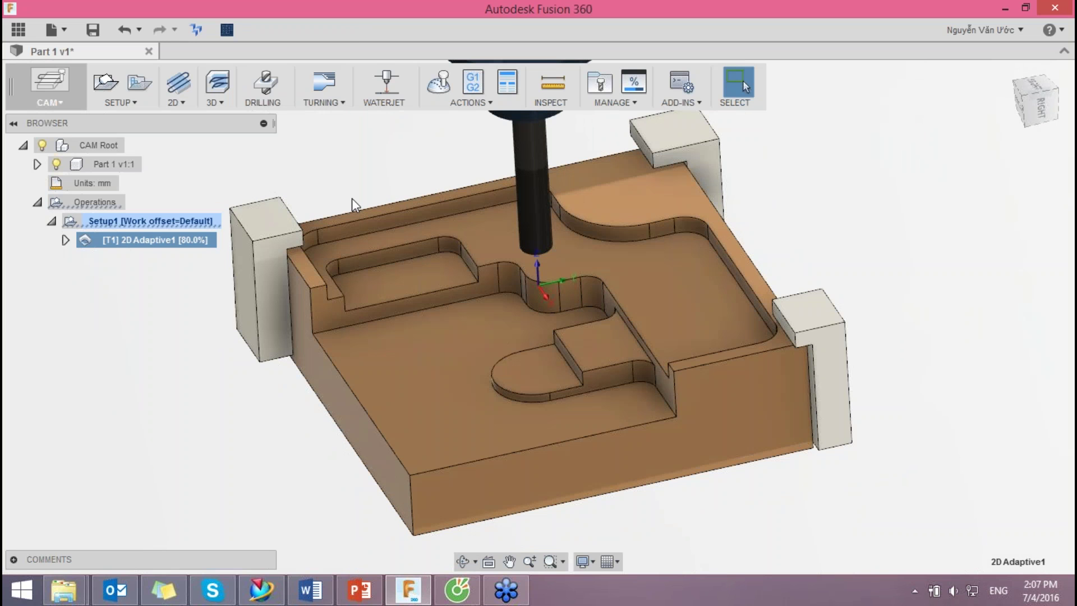
middle_drag(415, 193, 494, 204)
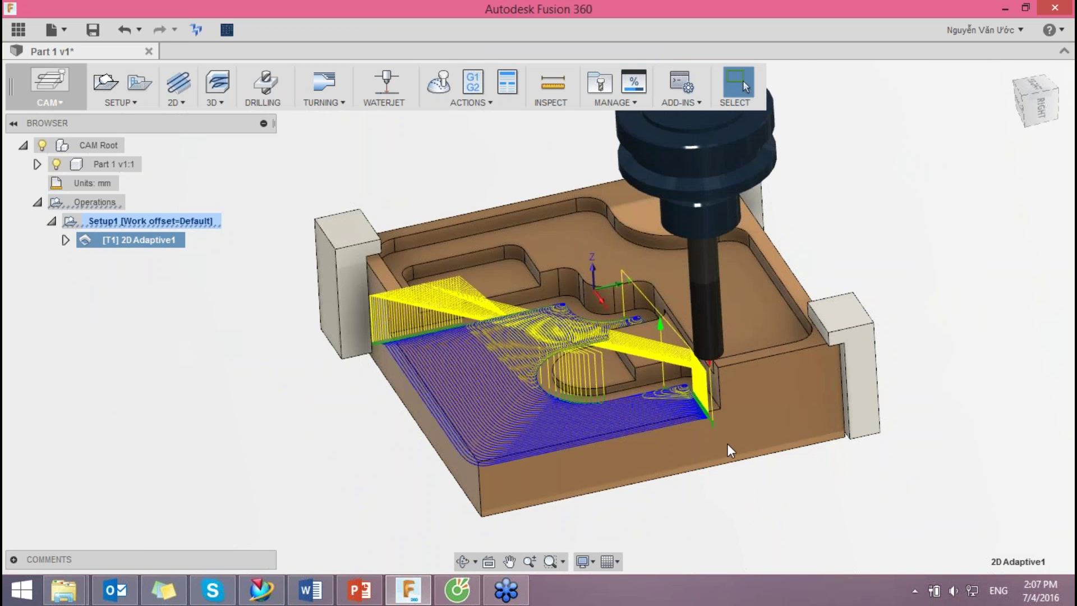
scroll(727, 443, up, 1)
scroll(689, 406, up, 1)
scroll(682, 393, up, 2)
scroll(682, 383, up, 2)
mouse_move(745, 85)
shift+middle_down()
mouse_move(766, 382)
mouse_move(729, 386)
shift+middle_up()
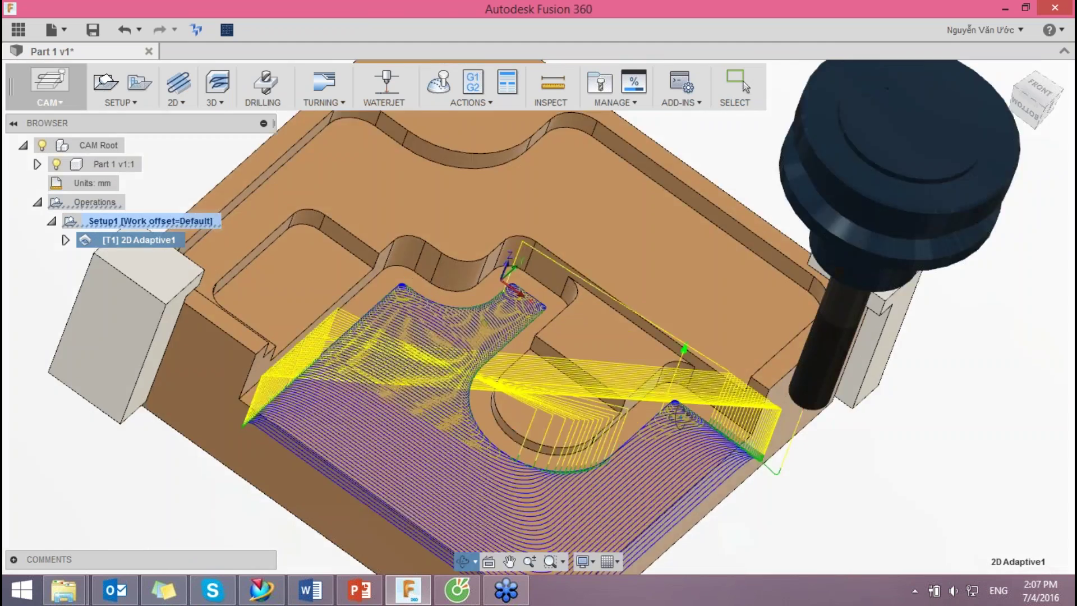
mouse_move(645, 314)
shift+middle_down()
mouse_move(584, 329)
mouse_move(613, 330)
mouse_move(676, 362)
mouse_move(645, 348)
shift+middle_up()
key(Escape)
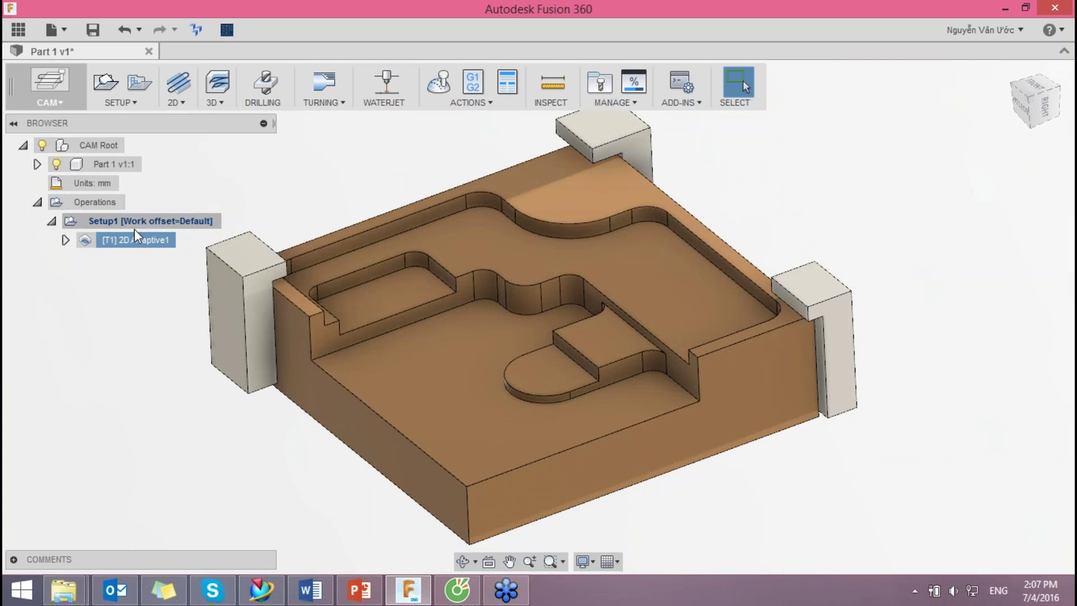
right_click(133, 243)
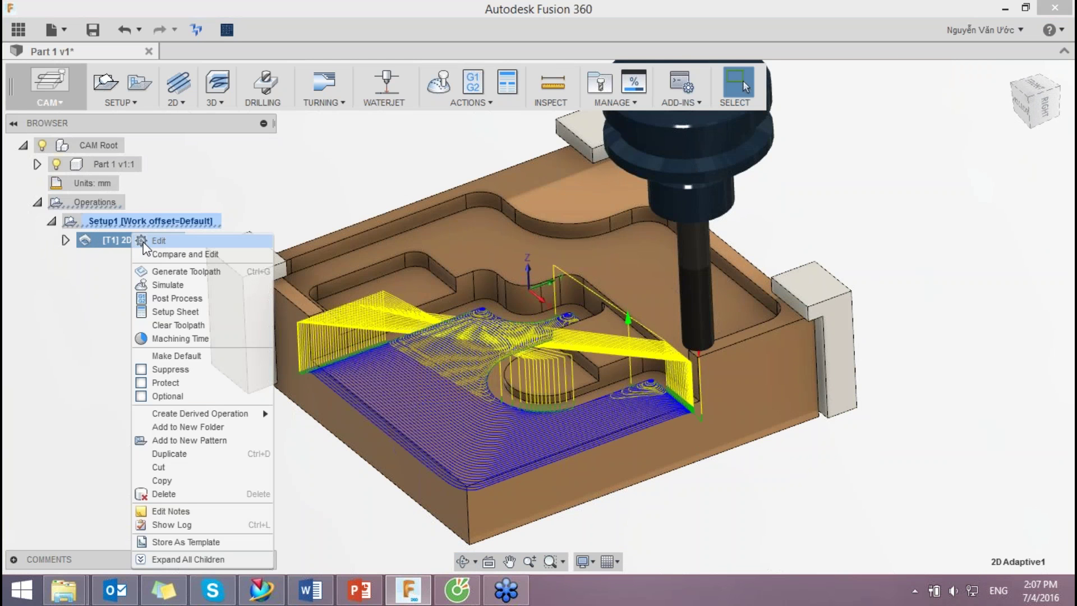
click(329, 189)
mouse_move(328, 189)
shift+middle_down()
mouse_move(347, 180)
mouse_move(362, 197)
shift+middle_up()
click(362, 197)
scroll(392, 206, down, 2)
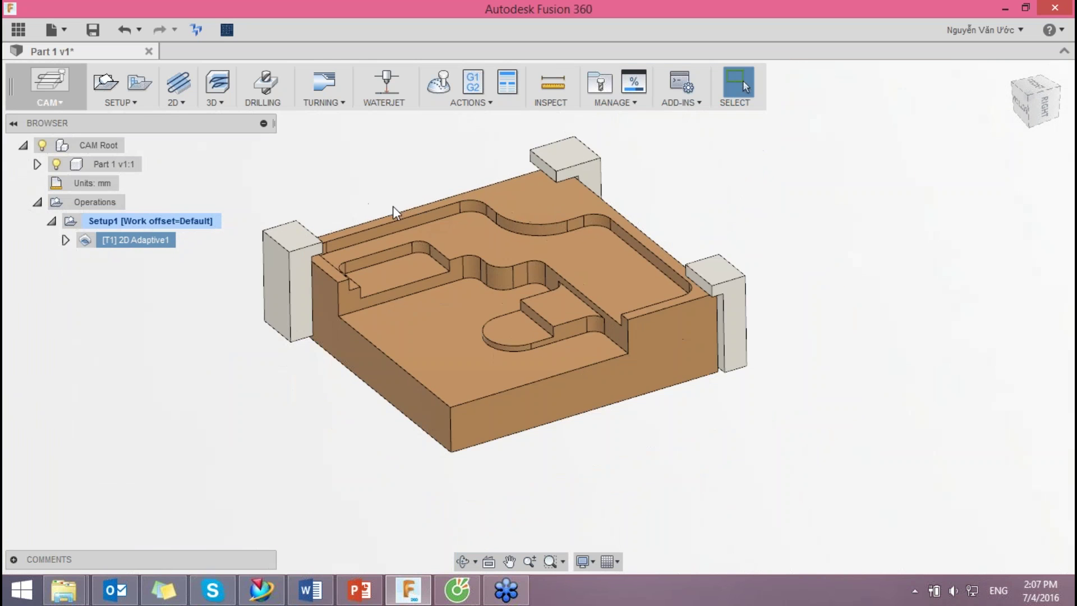
scroll(392, 207, up, 1)
click(171, 240)
right_click(141, 235)
click(176, 283)
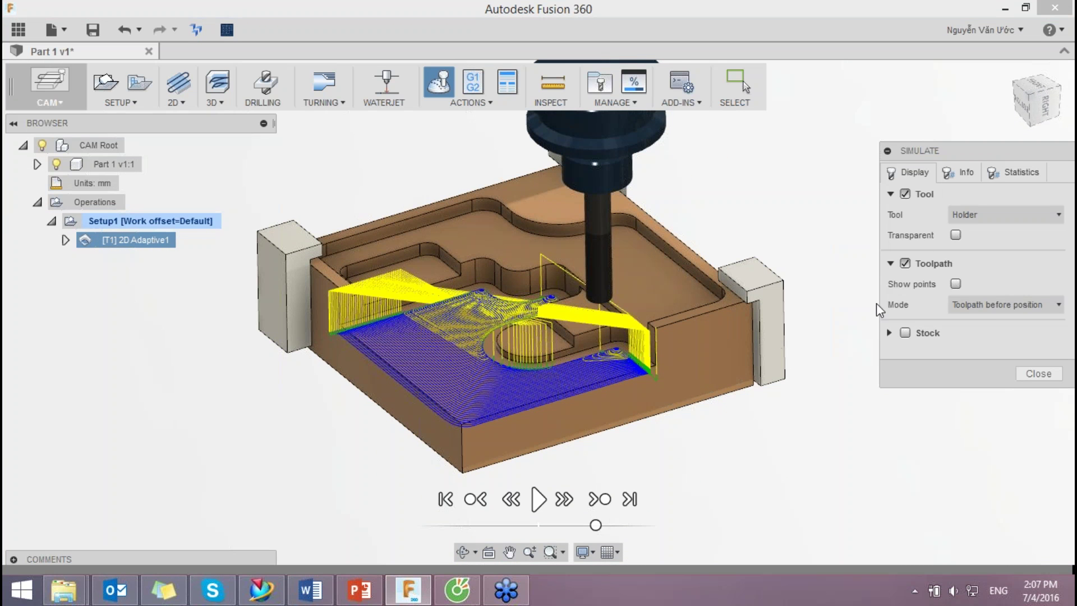
Step: Show the simulation stock in Standard mode, rendered as Ceramic material
click(905, 334)
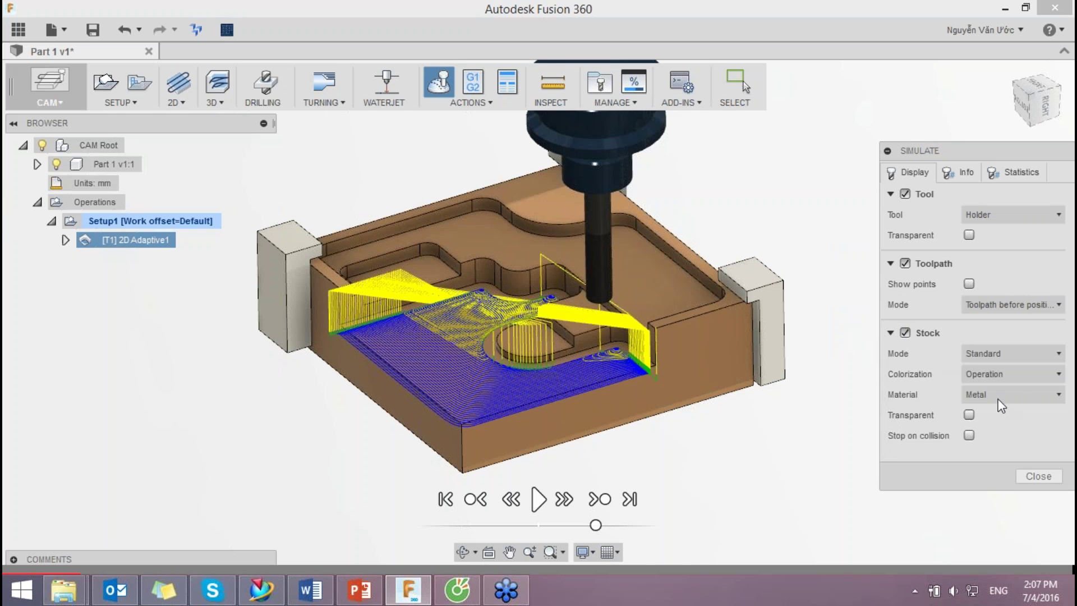
click(1008, 357)
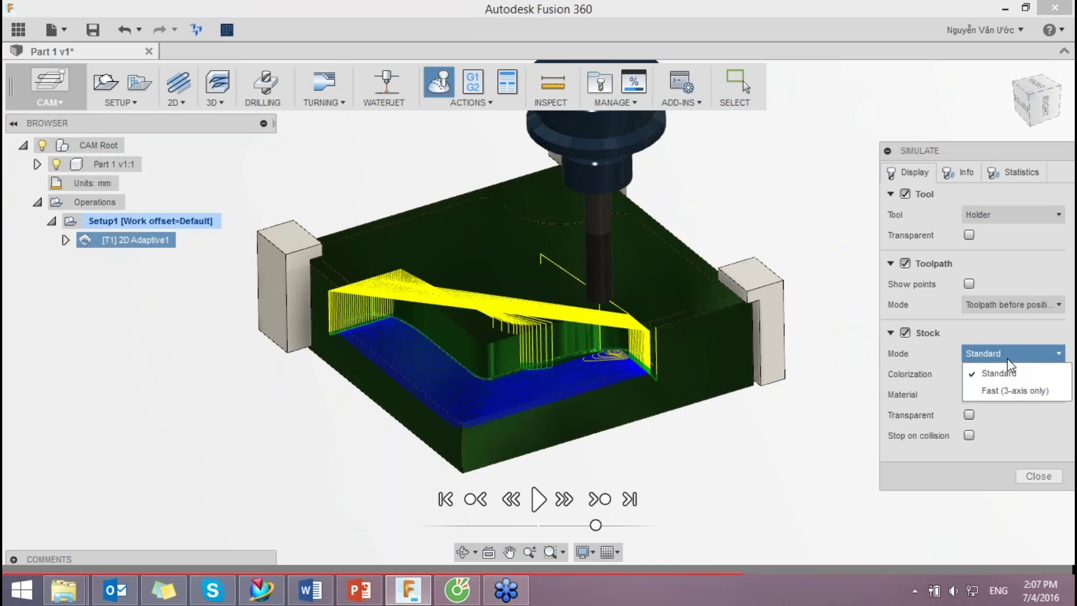
click(987, 335)
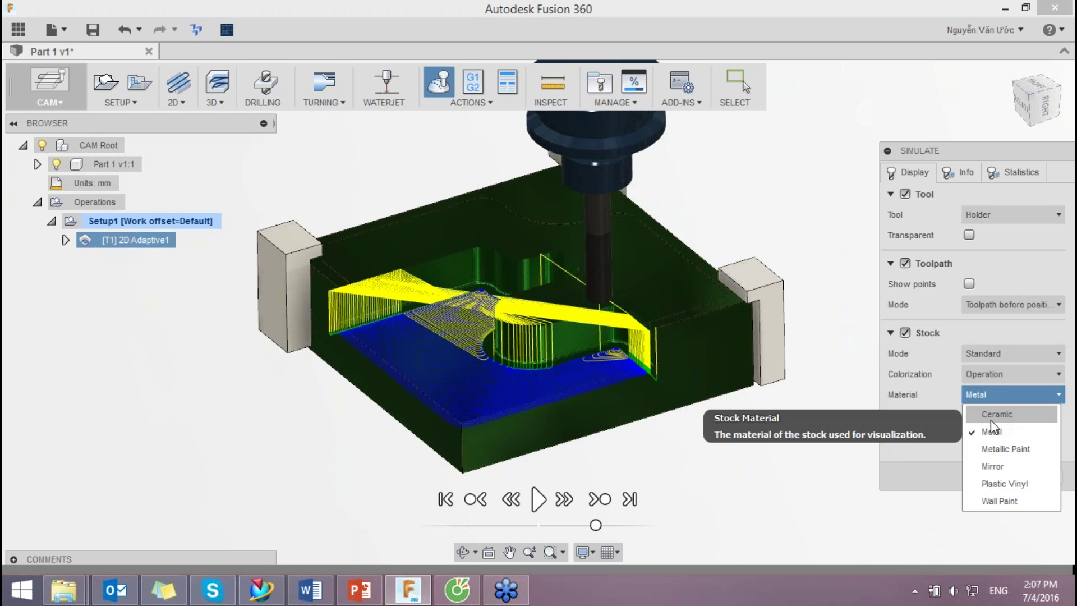
click(991, 420)
scroll(537, 273, up, 1)
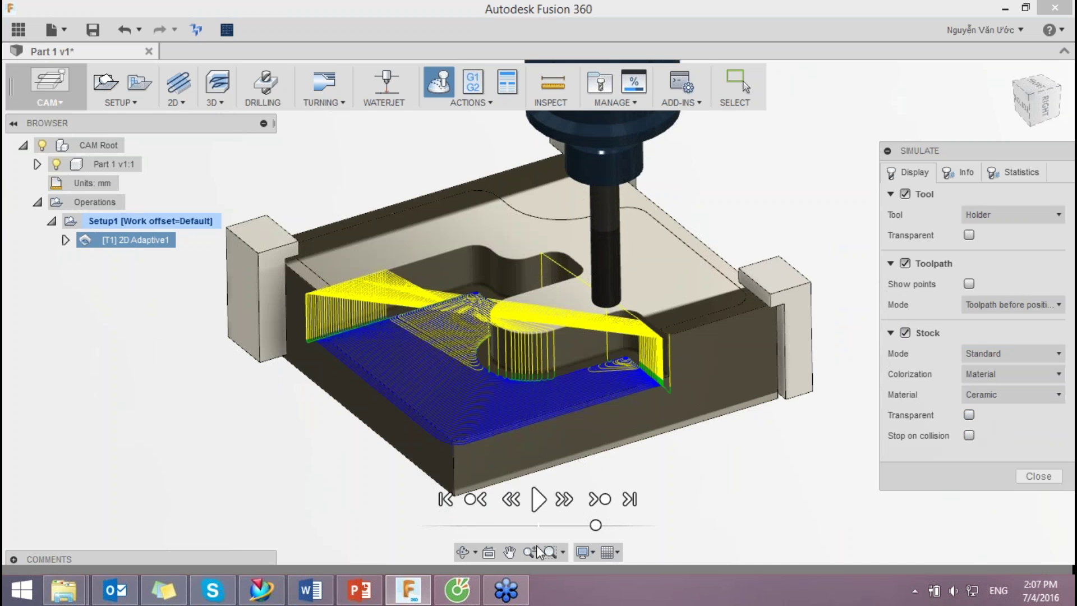
Step: Rewind to the start, slow the playback speed and play the 2D Adaptive1 cut
click(445, 498)
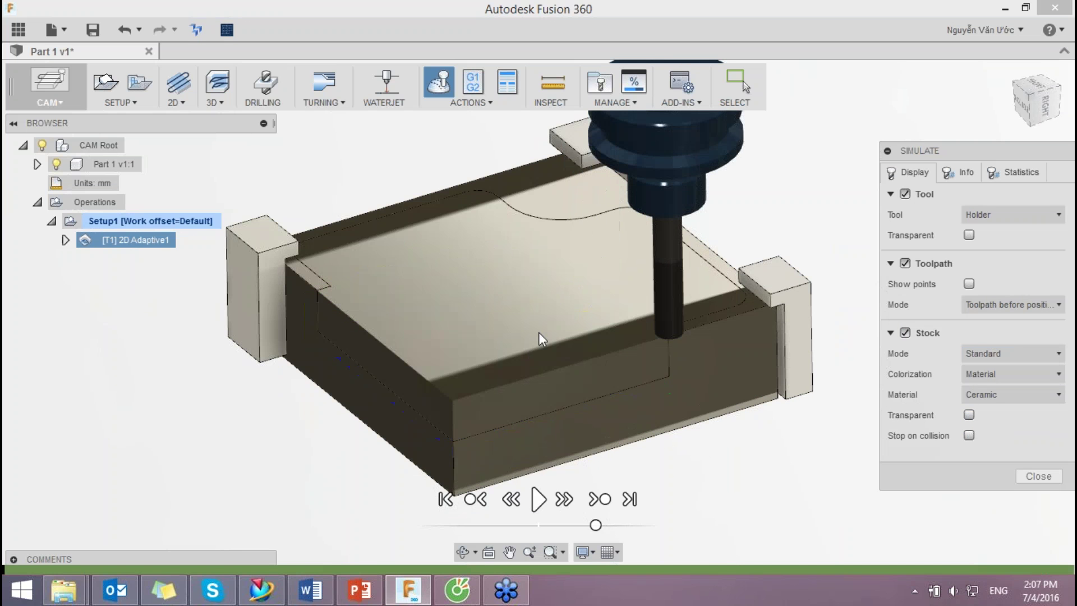
shift+middle_drag(497, 293, 539, 322)
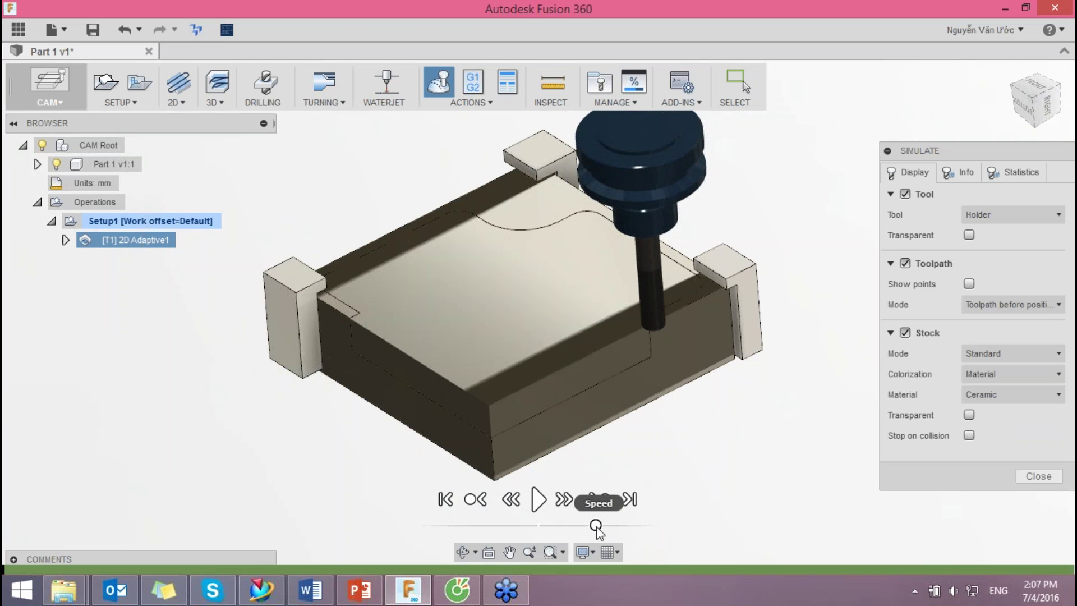
drag(596, 525, 577, 527)
click(539, 499)
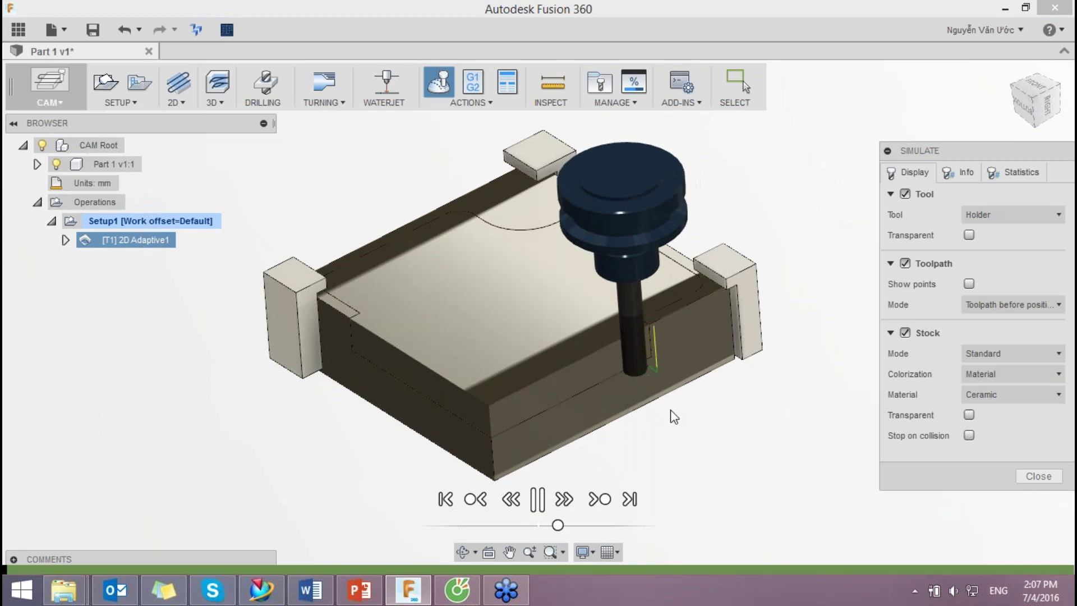
scroll(560, 405, up, 3)
scroll(560, 405, up, 2)
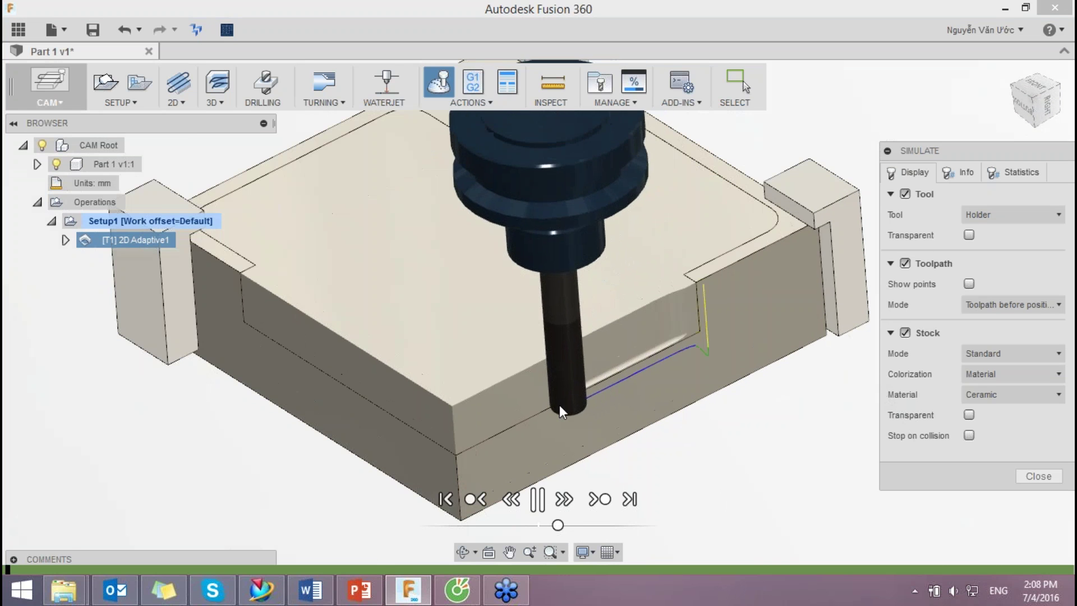
scroll(777, 449, down, 4)
Step: Speed up playback and orbit to watch the lower pocket being cut, then close the simulation
mouse_move(729, 442)
shift+middle_down()
mouse_move(777, 402)
mouse_move(805, 397)
mouse_move(777, 397)
shift+middle_up()
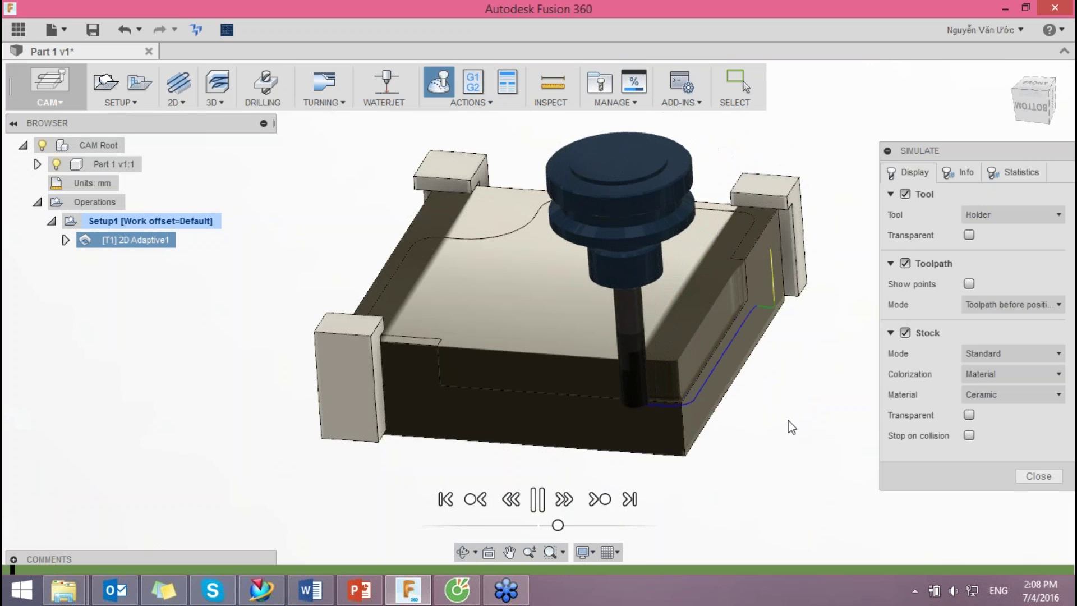
drag(559, 525, 614, 525)
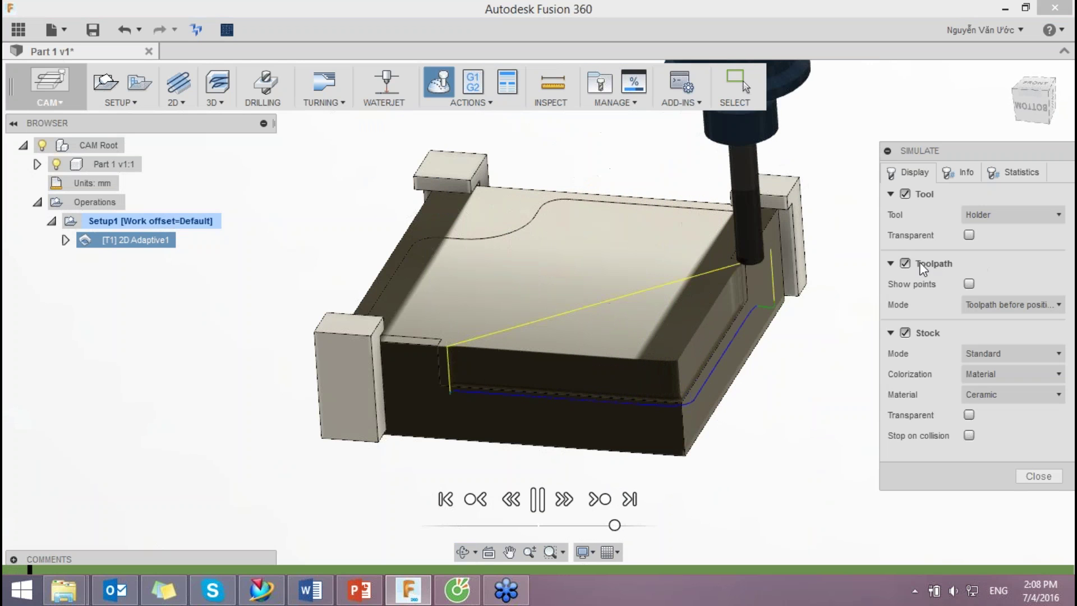
mouse_move(722, 373)
shift+middle_down()
mouse_move(717, 348)
mouse_move(723, 367)
shift+middle_up()
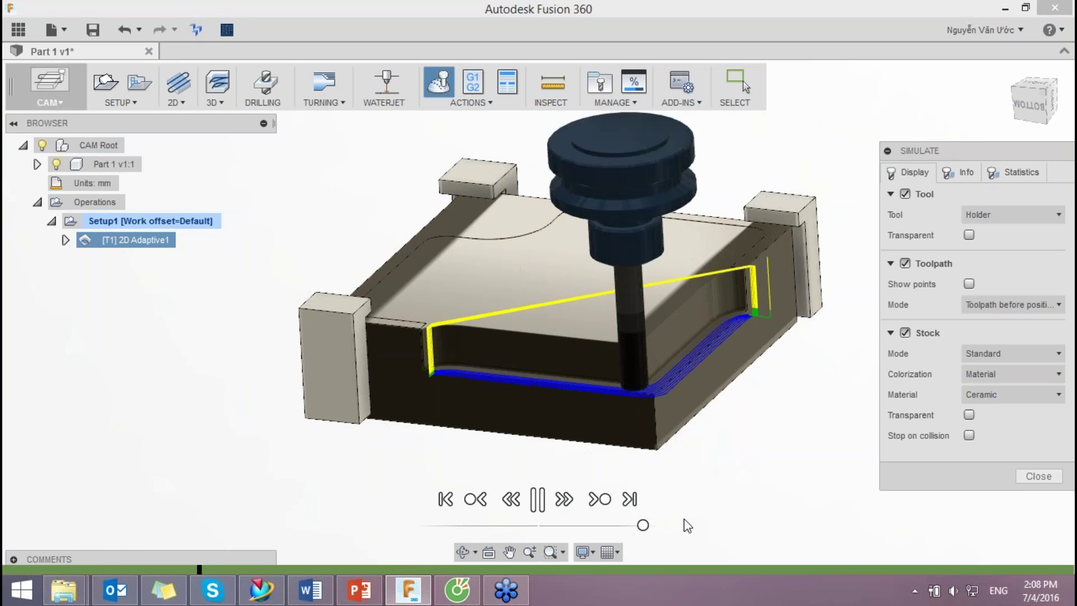
shift+middle_drag(671, 372, 820, 348)
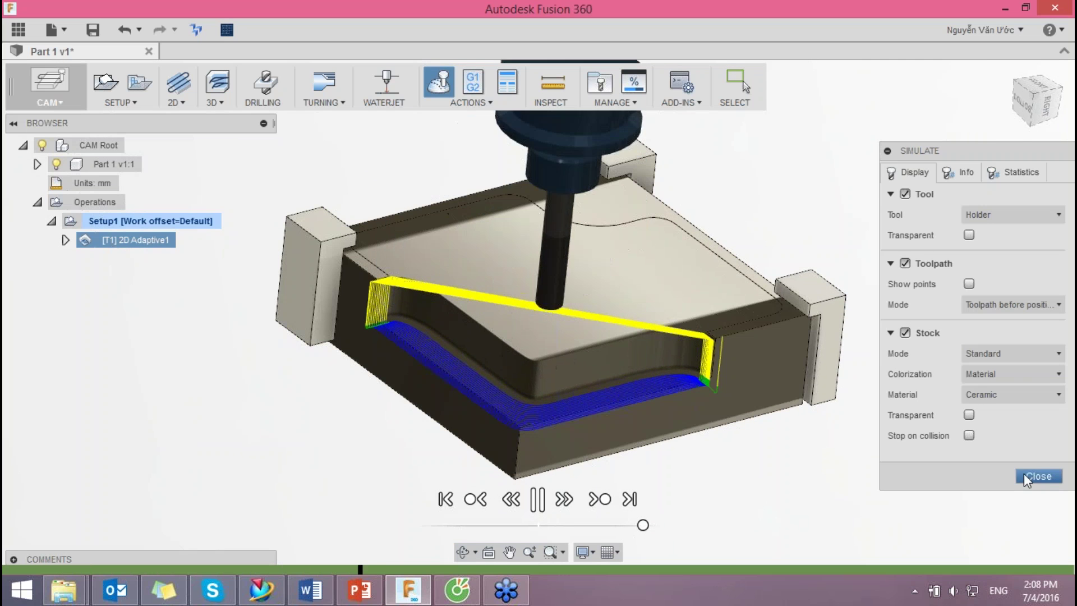
click(1024, 475)
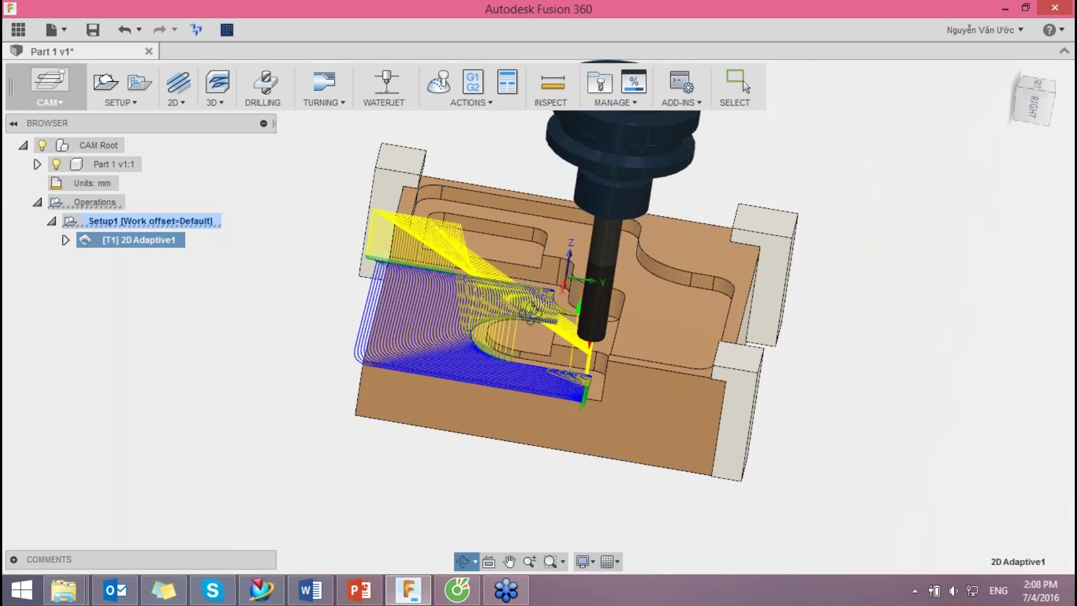
right_click(126, 237)
click(148, 240)
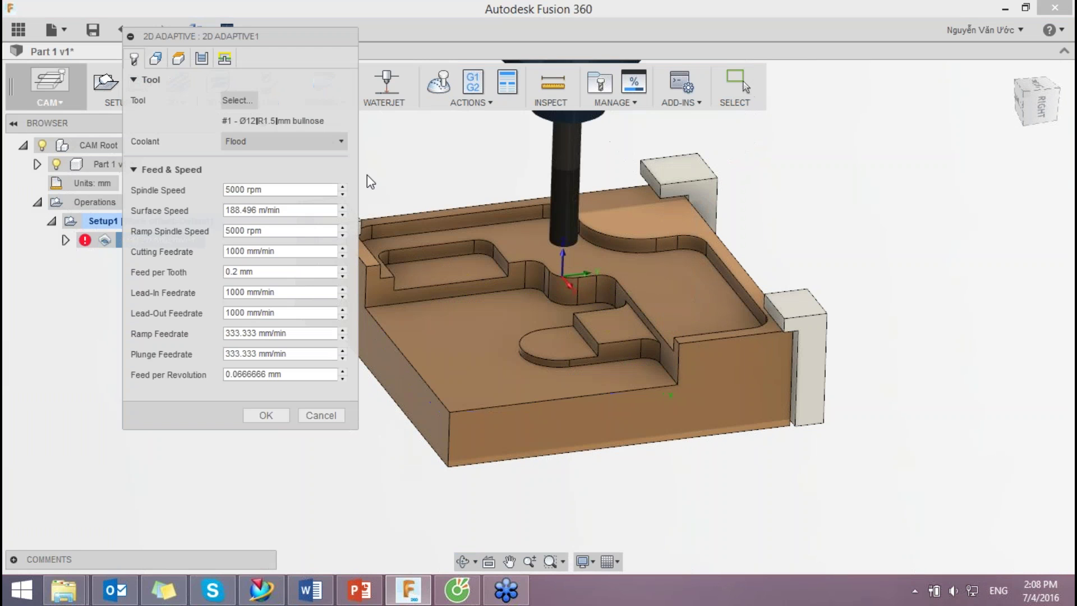
click(197, 60)
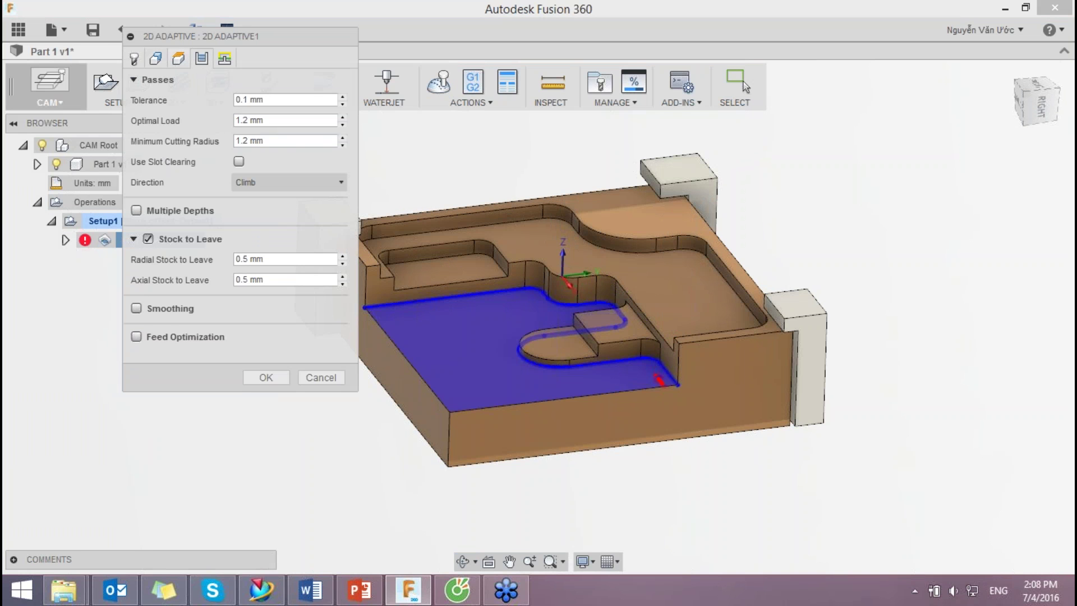
click(137, 309)
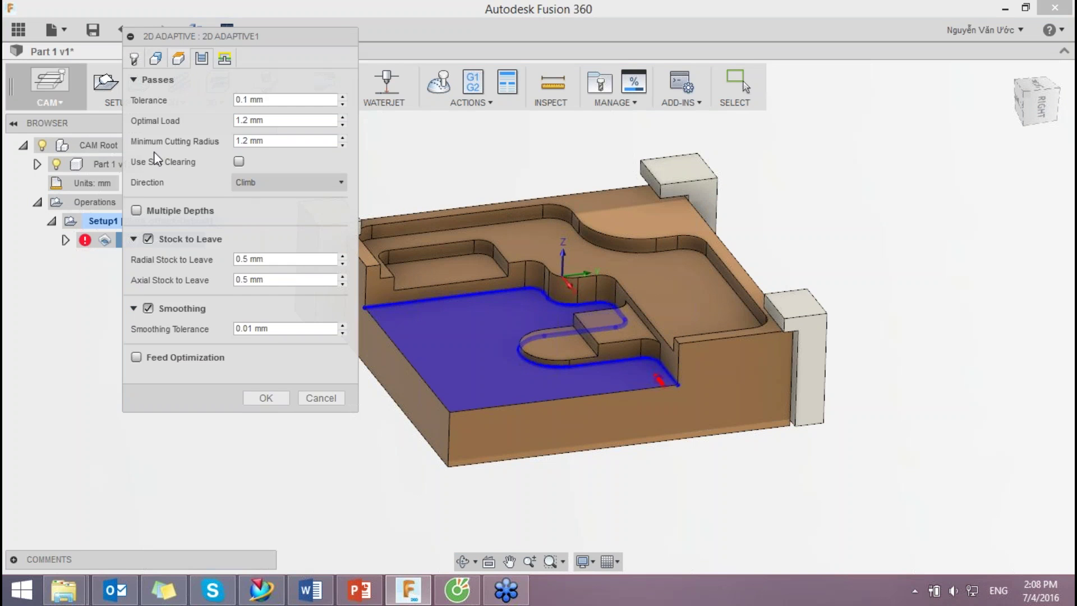
click(274, 189)
mouse_move(286, 181)
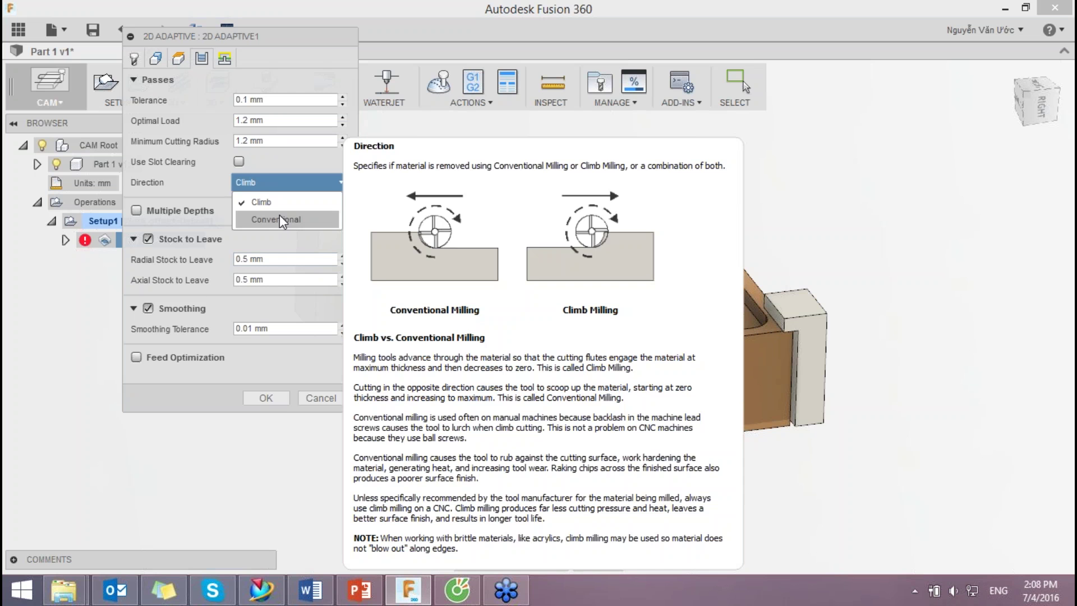
click(272, 161)
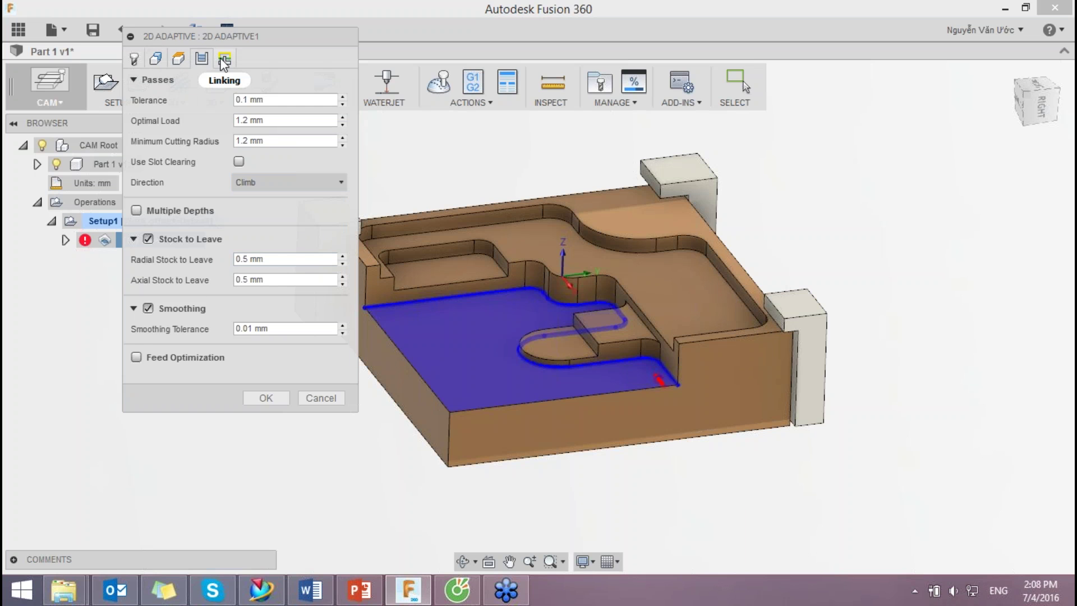
click(223, 59)
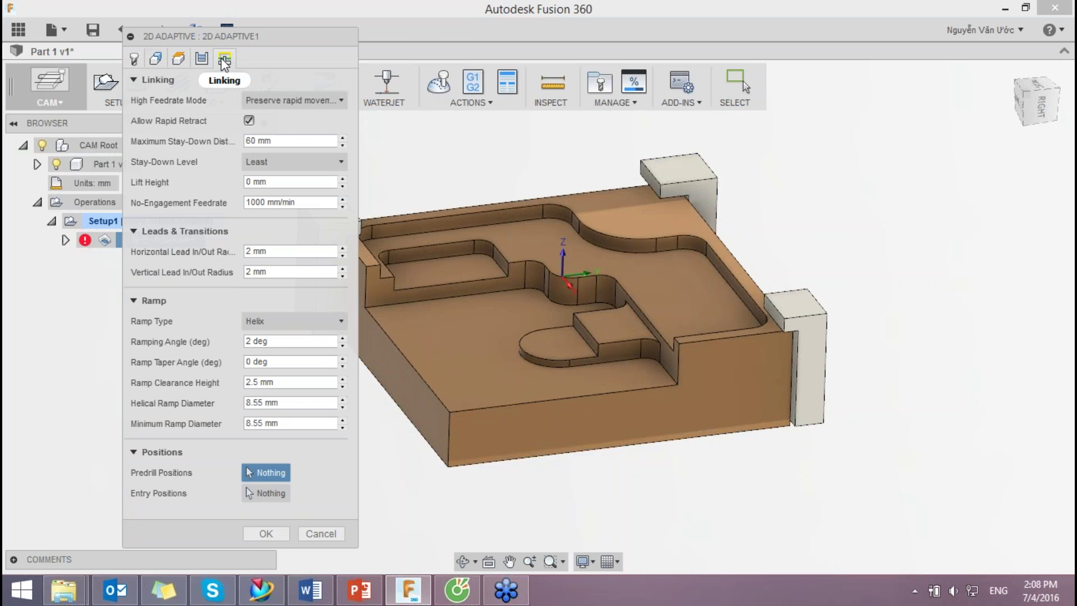
click(285, 163)
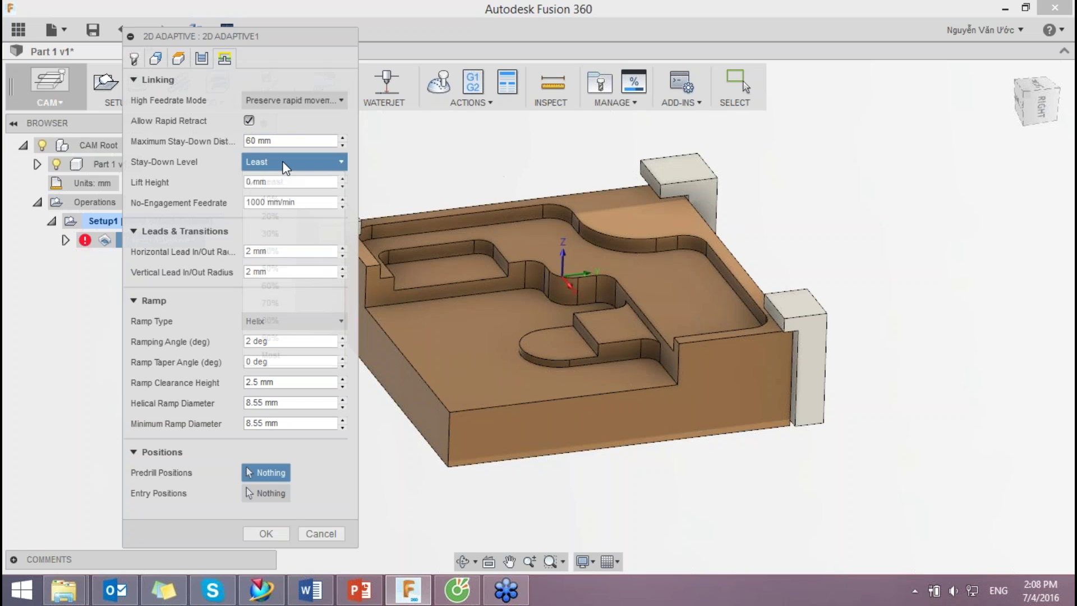
key(Escape)
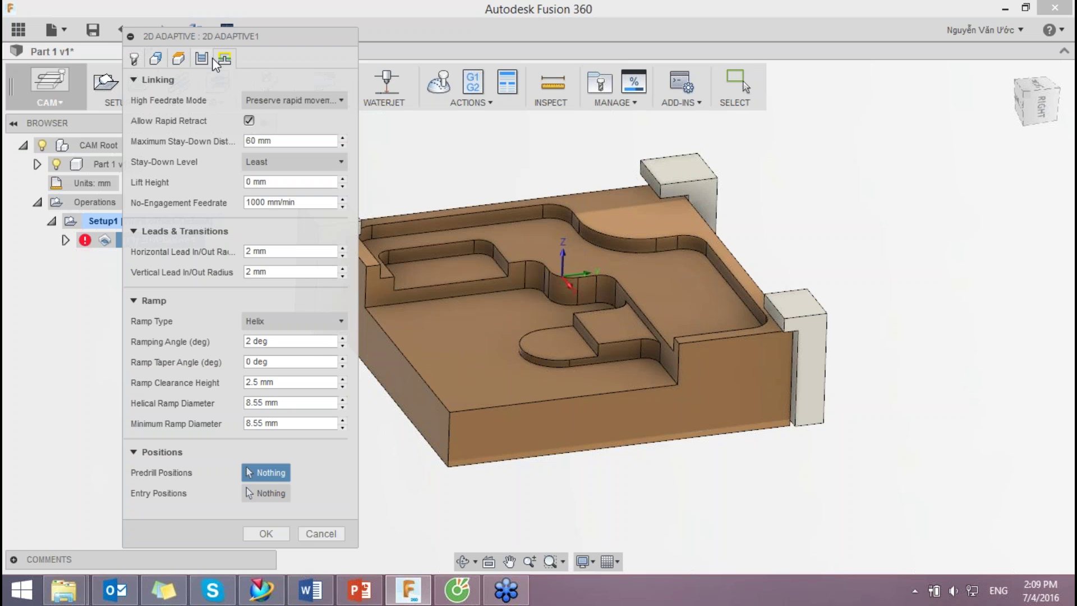
click(200, 61)
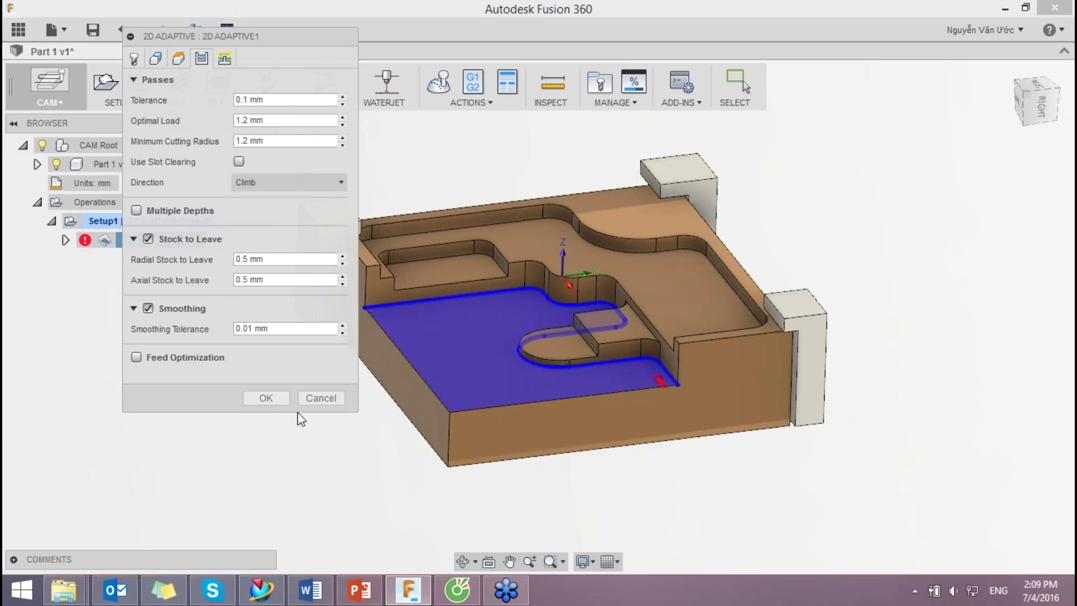
click(328, 399)
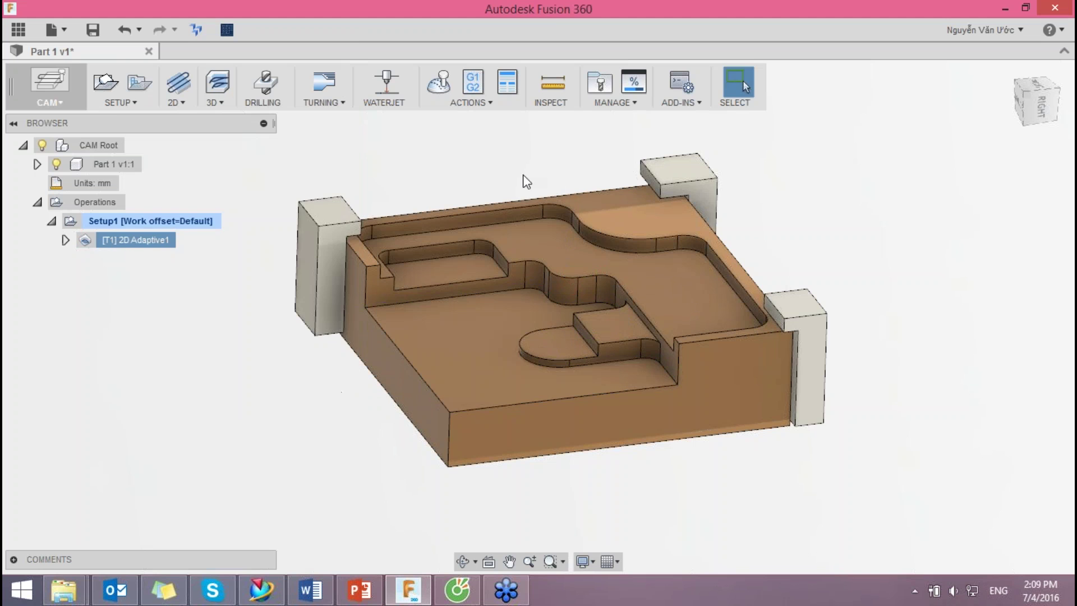
Step: Simulate 2D Adaptive1, play it faster, then rewind partway along the toolpath
right_click(158, 240)
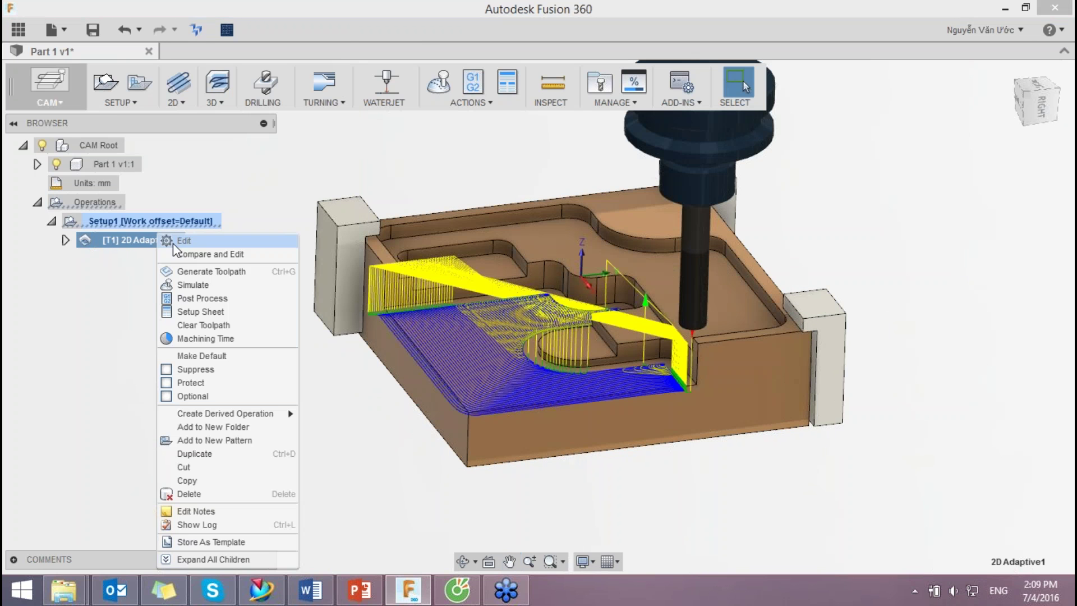
click(194, 285)
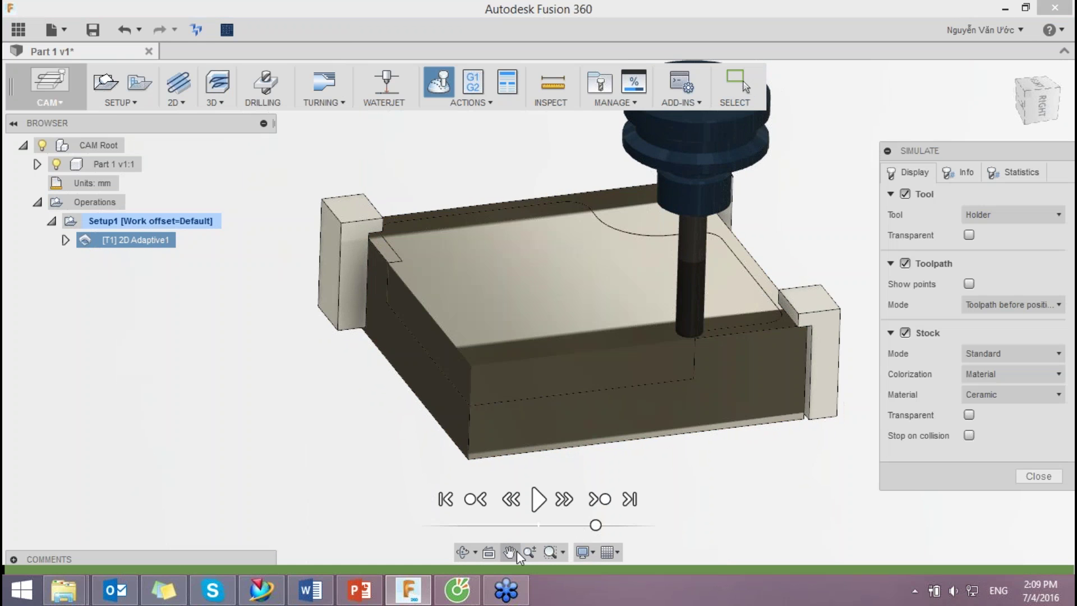
click(538, 500)
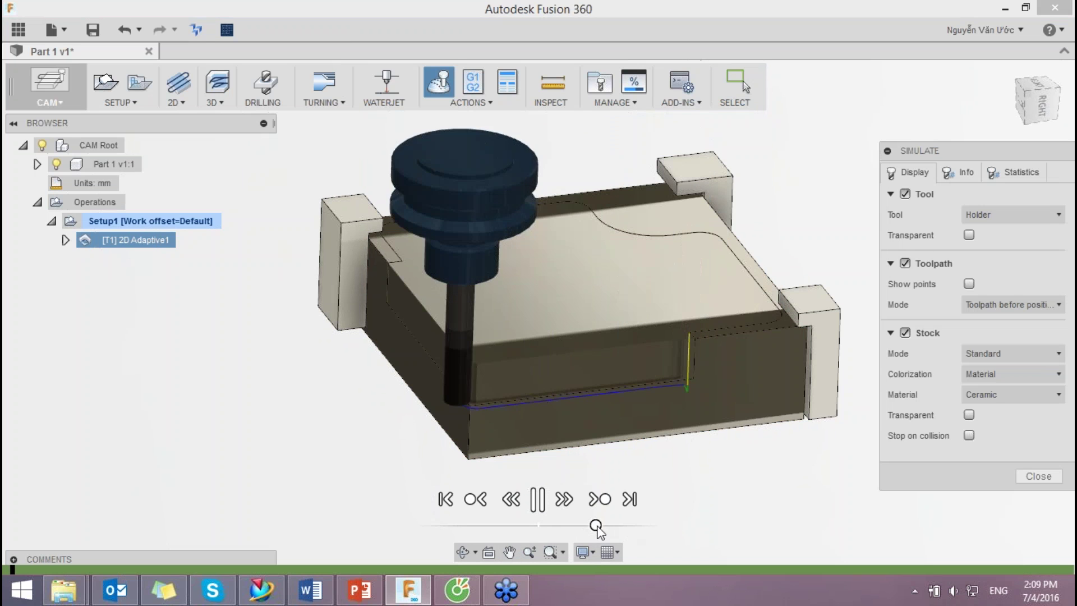
drag(626, 528, 645, 527)
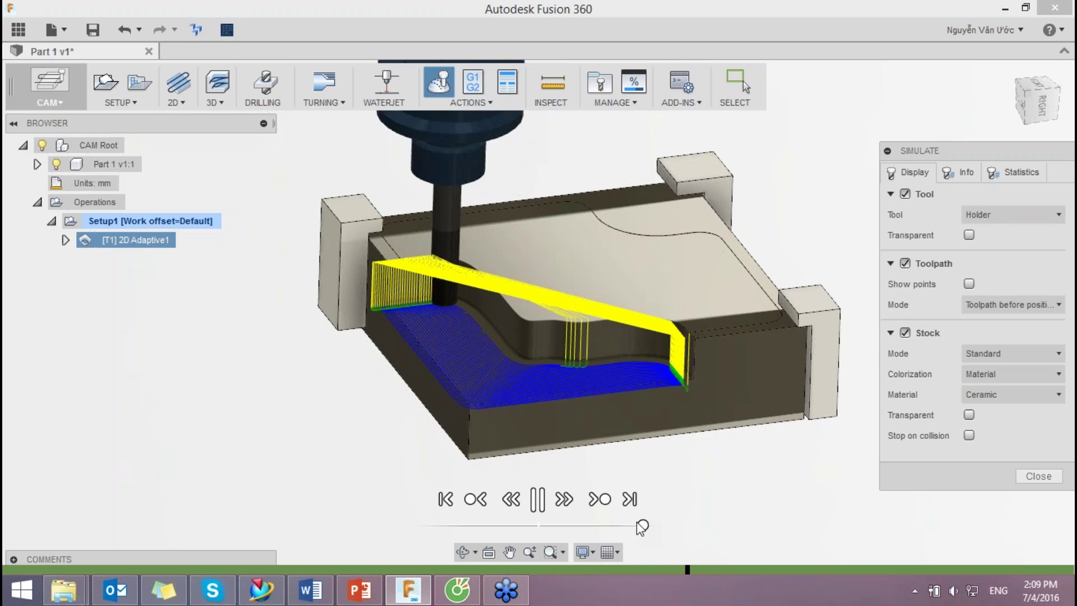
drag(641, 527, 567, 525)
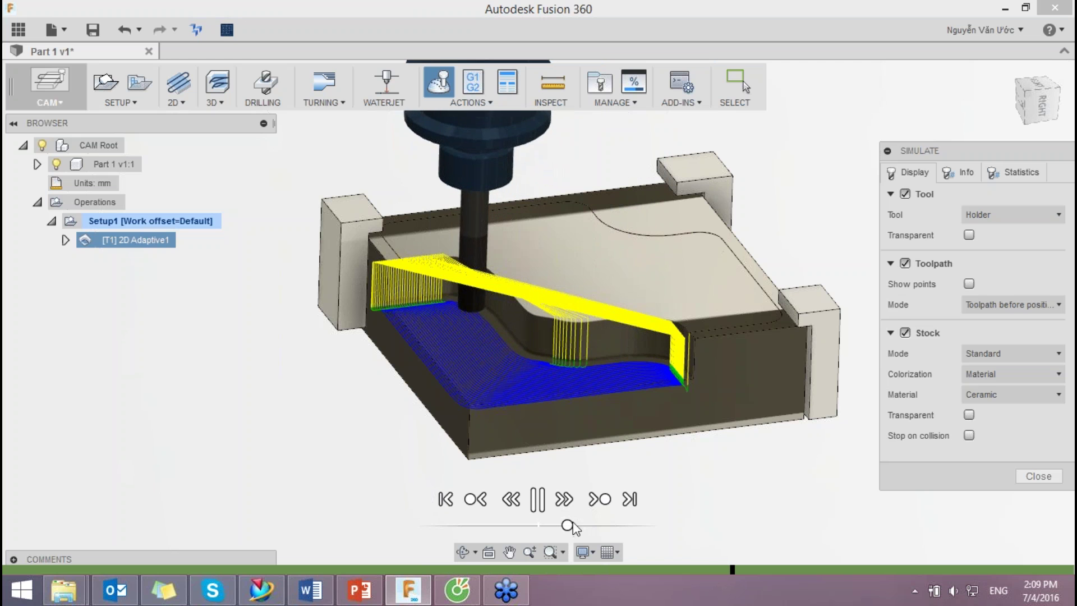
Step: Zoom and orbit to near-front and tilted views, then slow the playback
scroll(550, 355, up, 2)
scroll(550, 355, up, 2)
scroll(410, 282, up, 2)
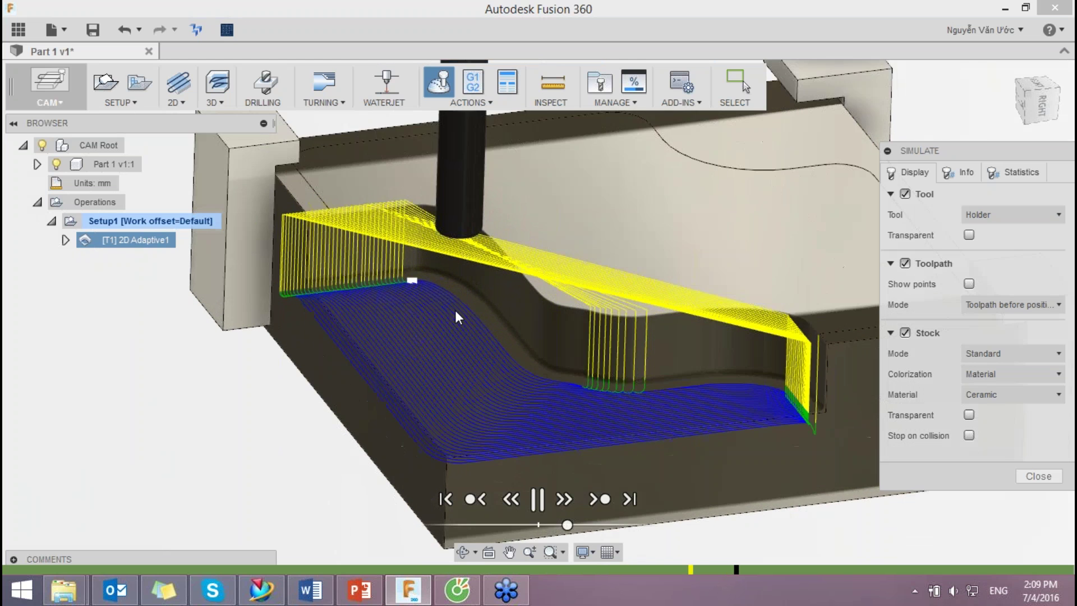
scroll(456, 311, up, 2)
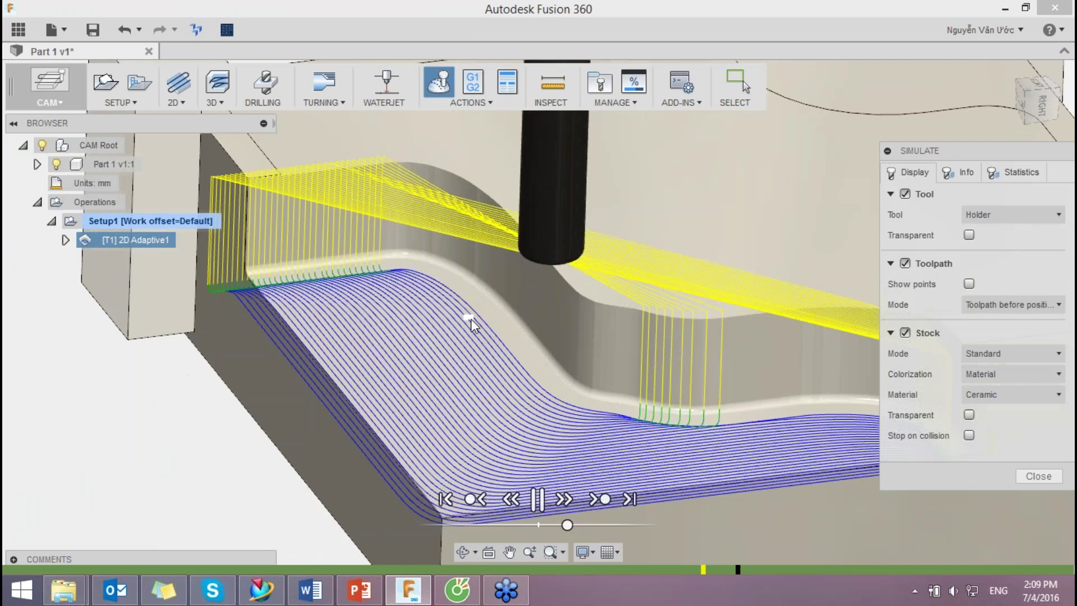
scroll(473, 318, down, 3)
mouse_move(550, 392)
shift+middle_down()
mouse_move(528, 331)
mouse_move(542, 377)
shift+middle_up()
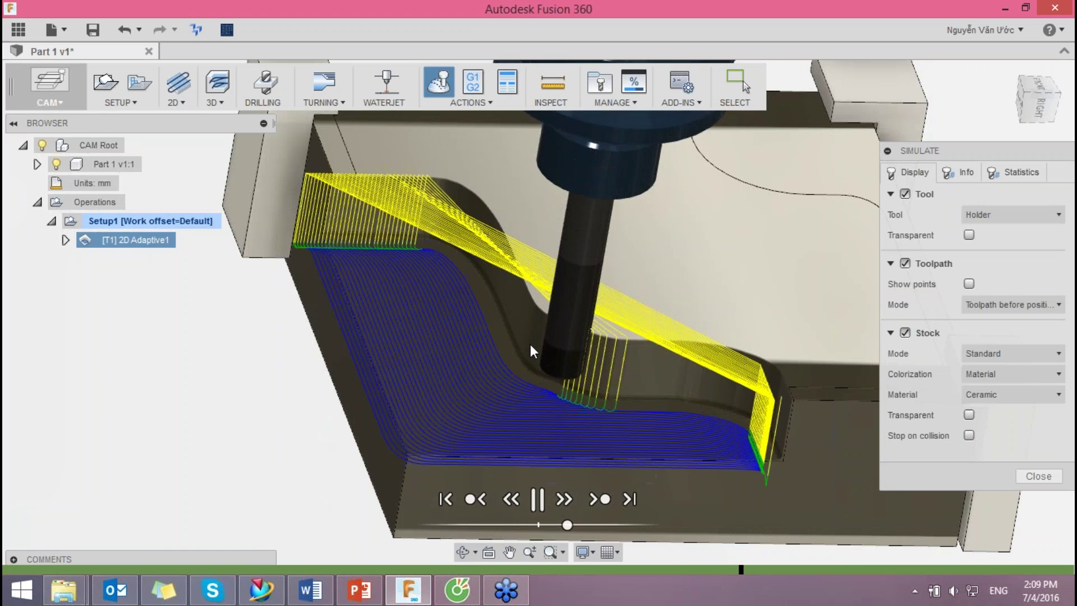
scroll(530, 345, down, 3)
shift+middle_drag(613, 356, 672, 494)
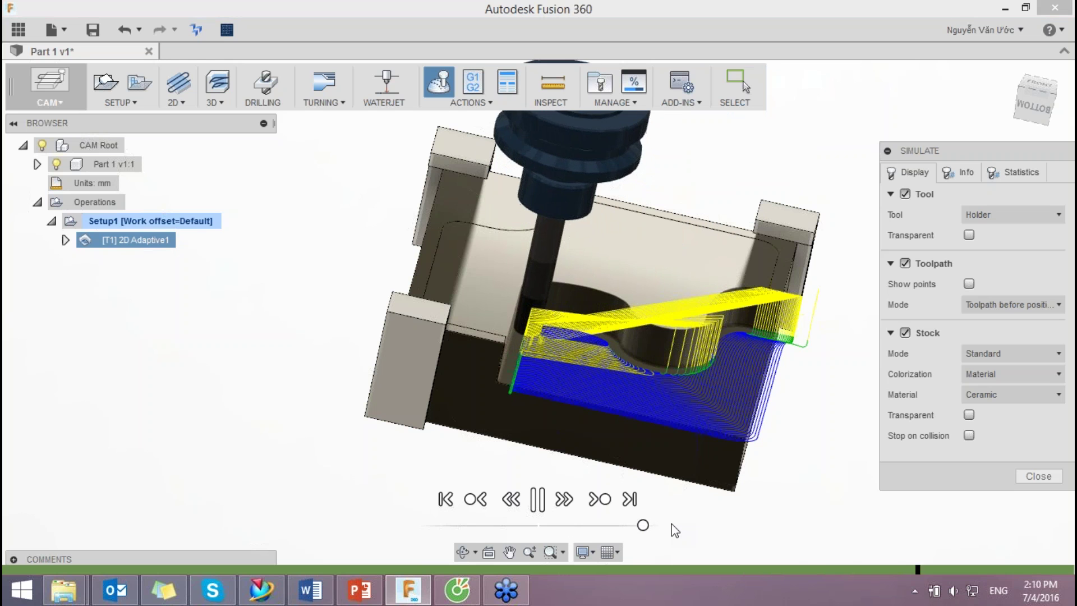
drag(644, 527, 597, 526)
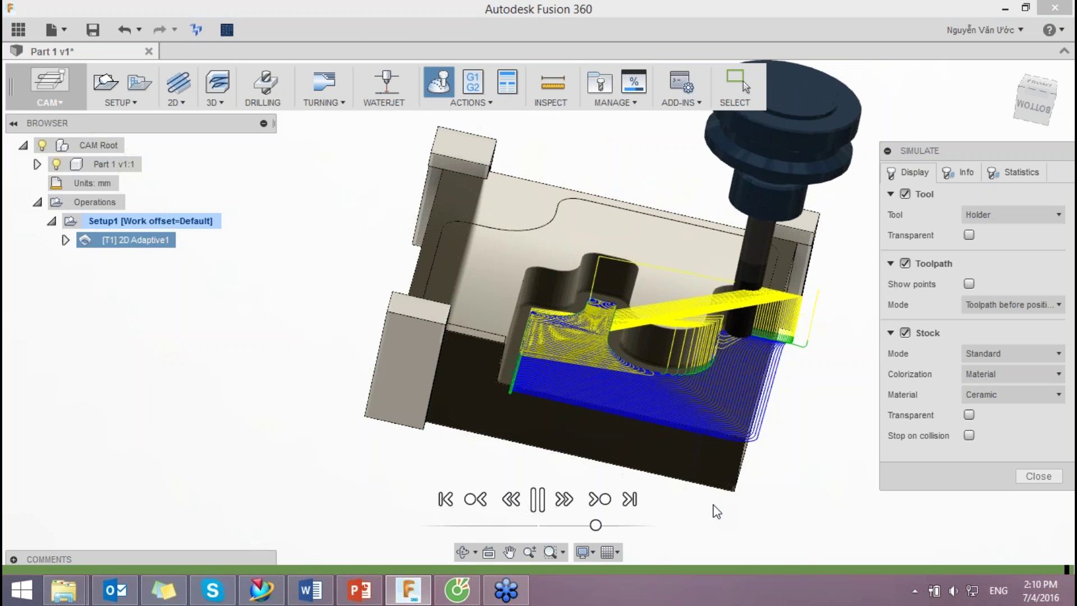
Step: Pause the simulation, inspect the pocket from the front right, then close the simulation
key(space)
scroll(791, 372, up, 2)
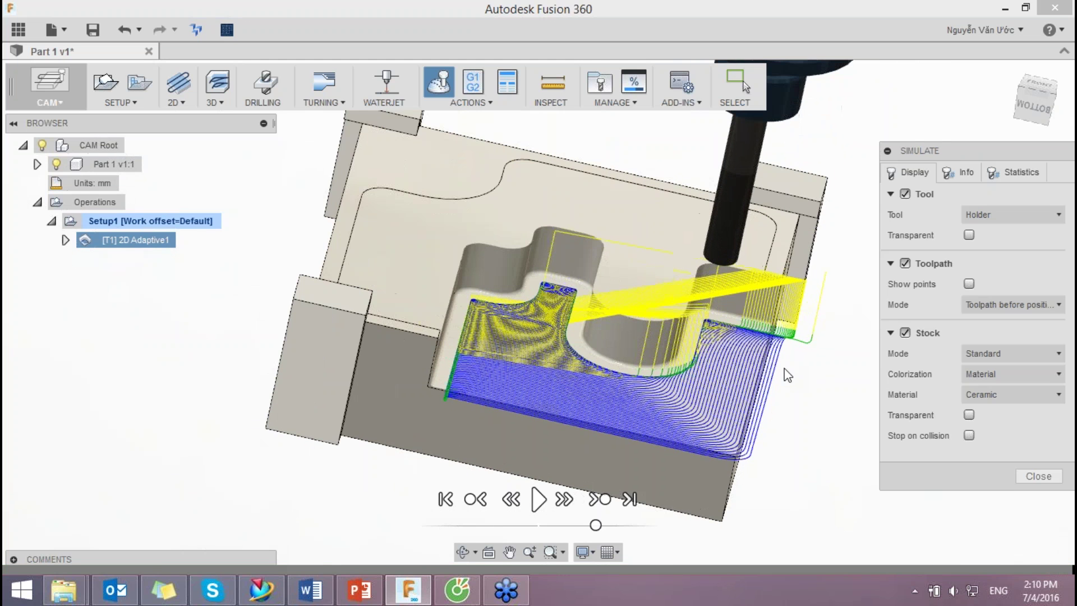
mouse_move(702, 369)
shift+middle_down()
mouse_move(629, 317)
mouse_move(684, 337)
shift+middle_up()
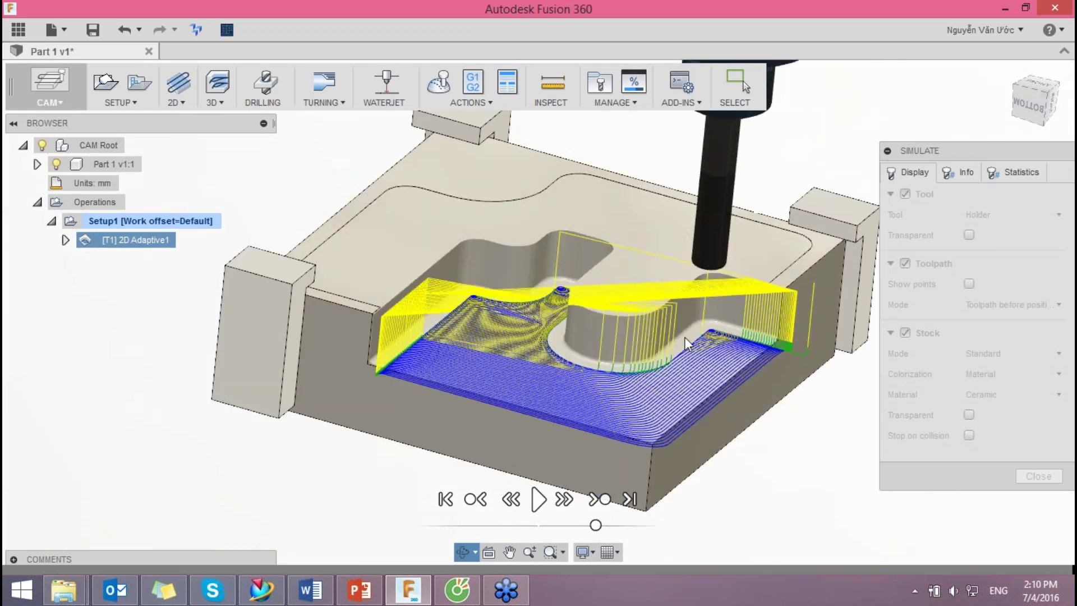
scroll(658, 338, up, 3)
scroll(511, 297, up, 2)
scroll(420, 322, down, 2)
scroll(433, 298, down, 2)
scroll(439, 311, down, 2)
scroll(599, 315, down, 2)
mouse_move(599, 317)
shift+middle_down()
mouse_move(544, 303)
mouse_move(558, 314)
shift+middle_up()
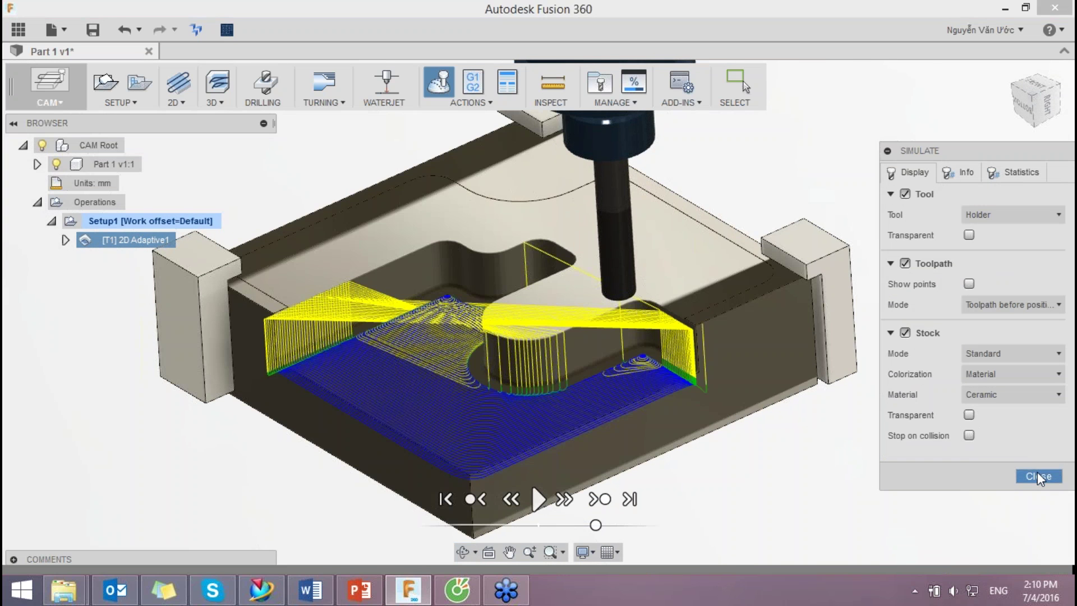
click(1038, 474)
Step: Orbit the roughed part, briefly show the 2D Adaptive1 toolpath, then open the 2D operations list
scroll(503, 308, up, 3)
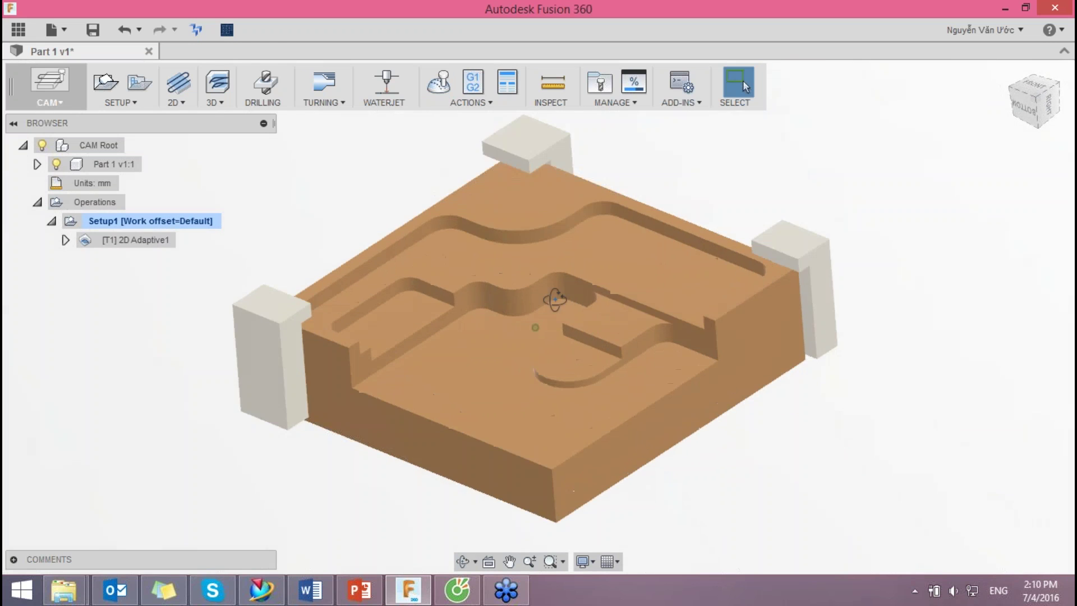
mouse_move(507, 302)
shift+middle_down()
mouse_move(528, 296)
mouse_move(601, 328)
shift+middle_up()
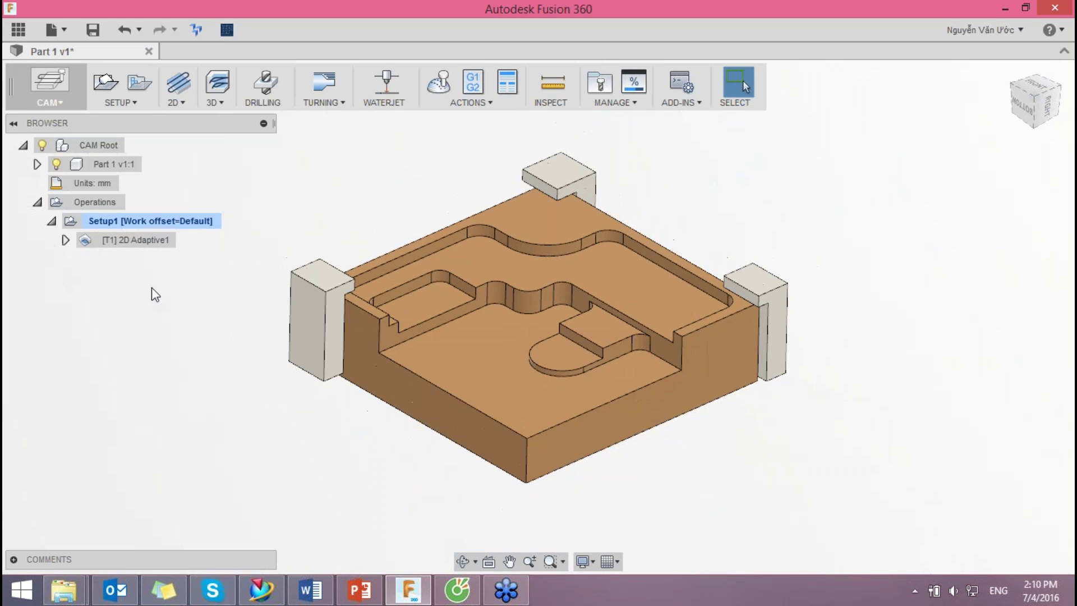
click(138, 240)
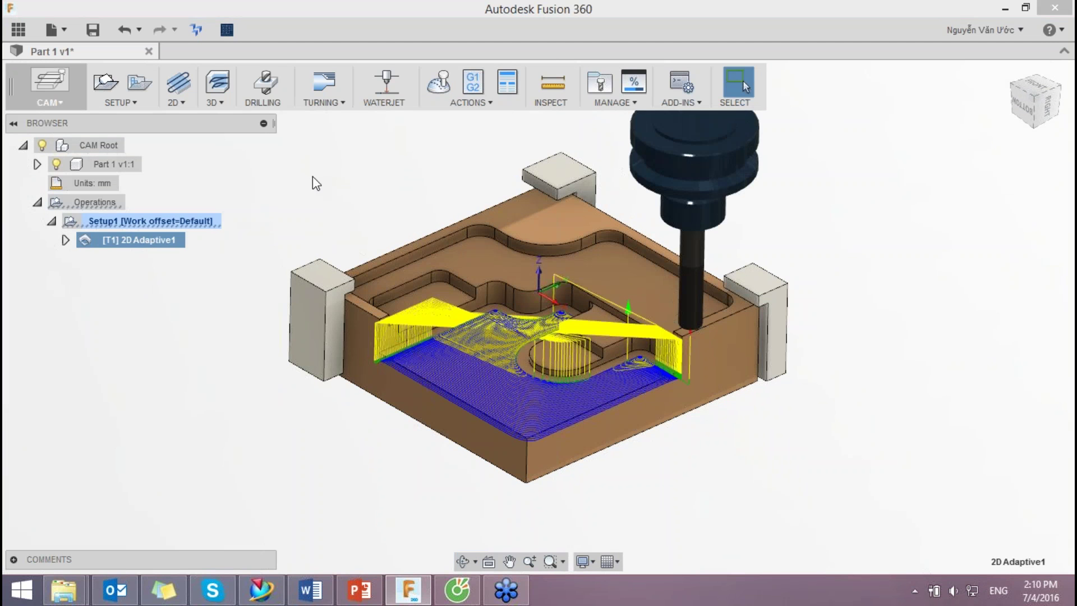
click(312, 178)
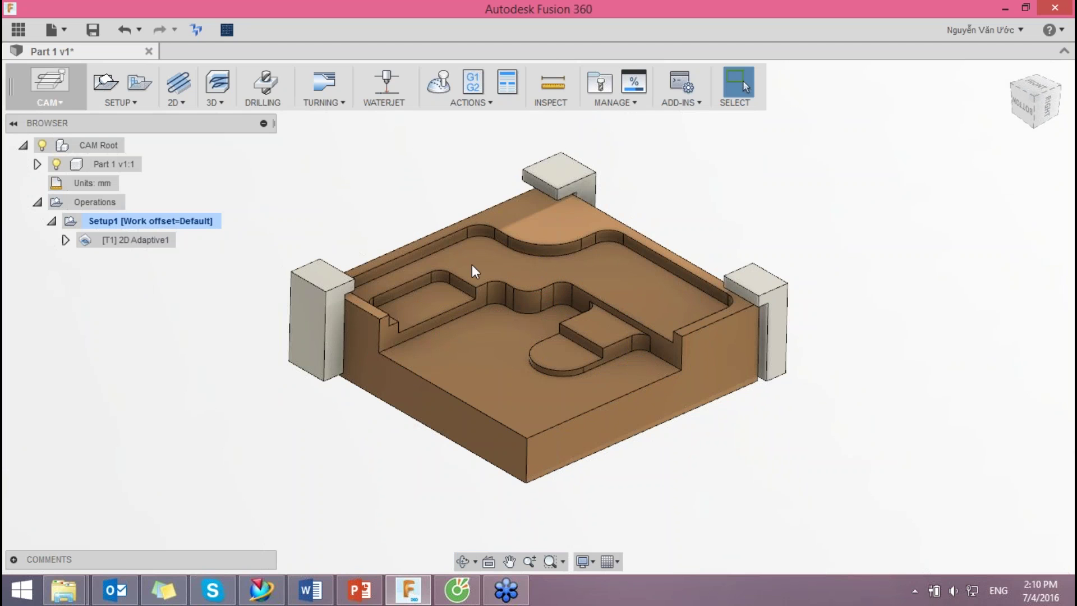
click(187, 106)
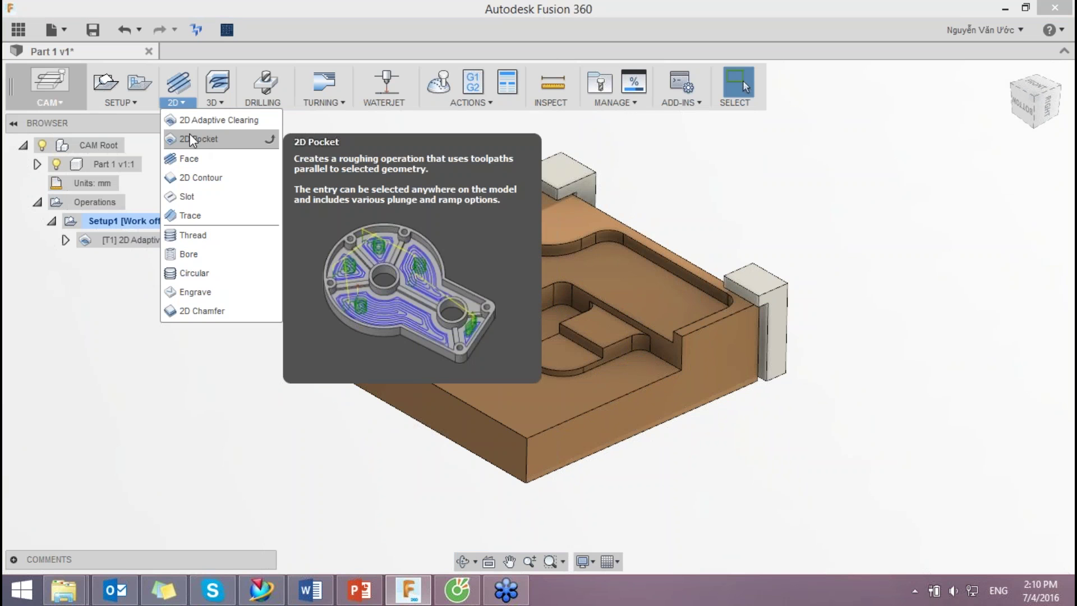
Step: Start a new 2D Pocket operation and open its tool selection
click(742, 484)
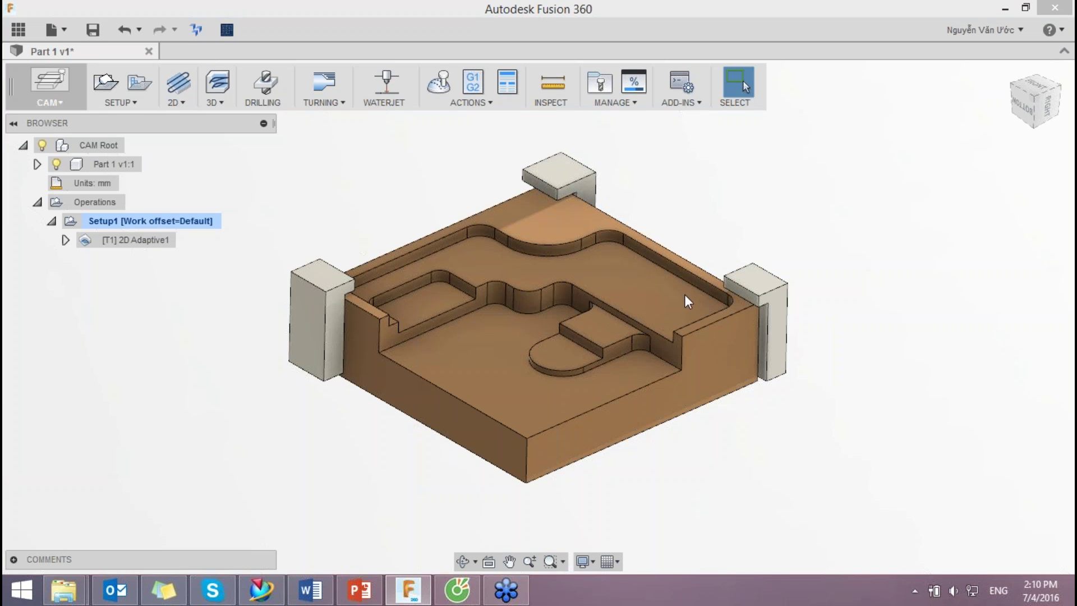
click(188, 103)
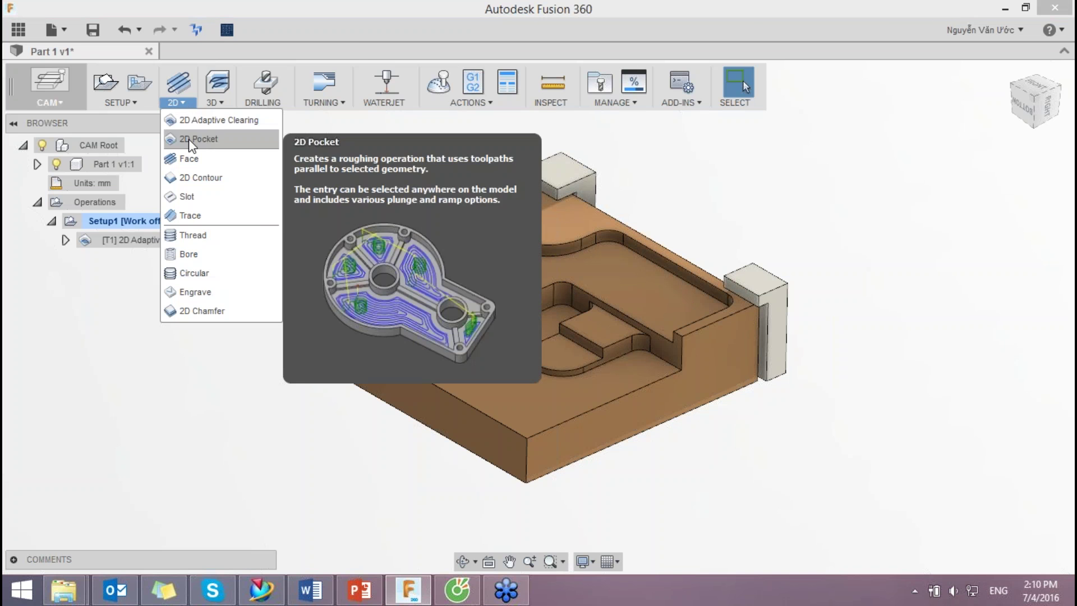
click(189, 139)
click(240, 101)
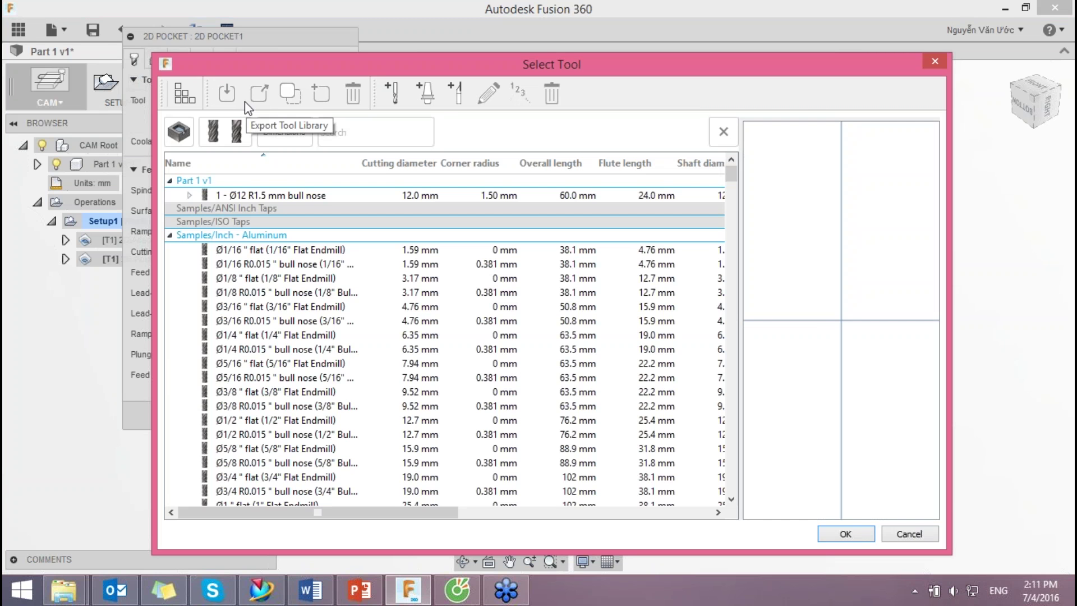
Step: Create a new mill tool using the BT40 - B4C3-0020 holder
click(395, 98)
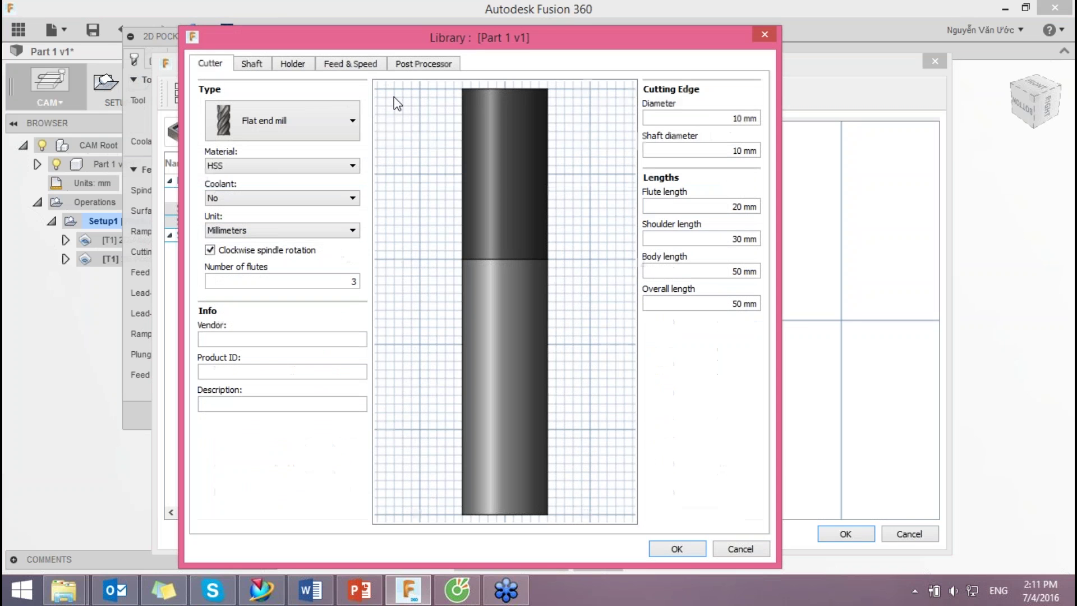
click(294, 64)
click(342, 96)
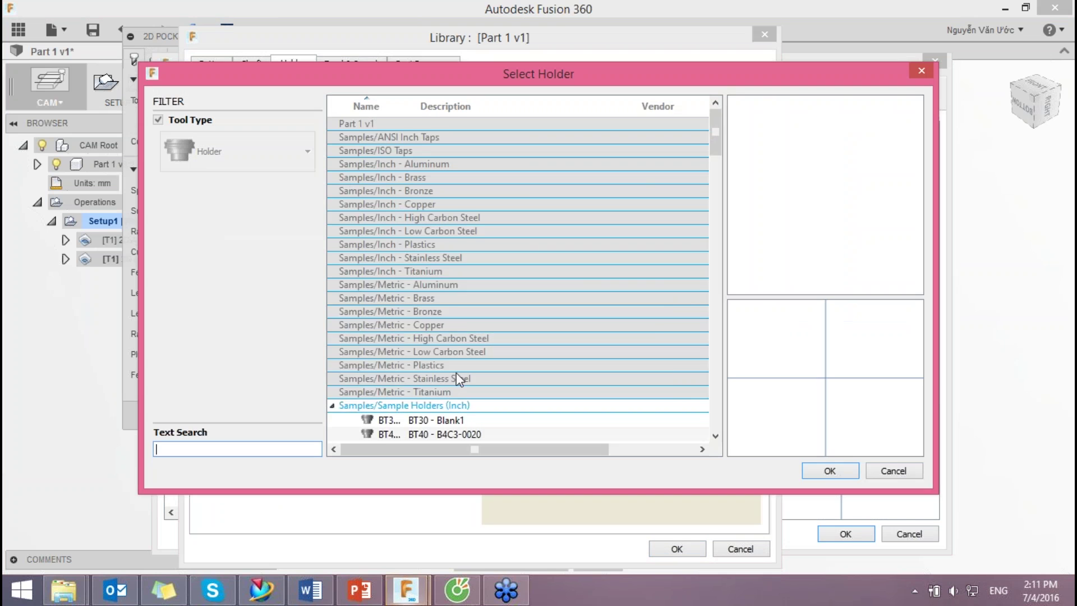
scroll(456, 372, down, 3)
click(420, 301)
click(420, 313)
click(829, 471)
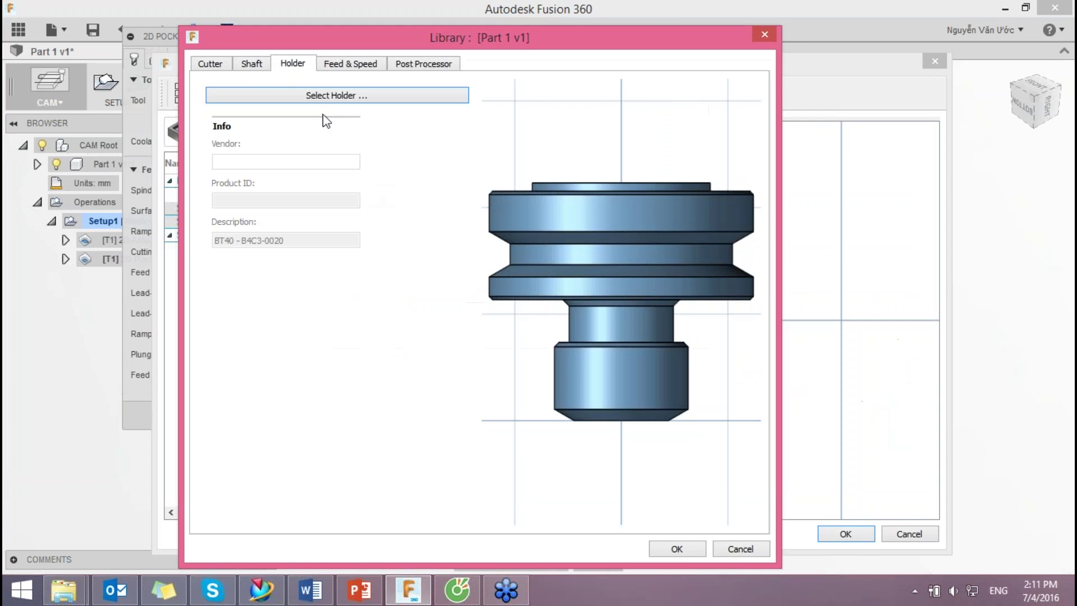
Step: Give the new flat end mill 2 flutes and a 12 mm diameter, and save it
click(224, 65)
double_click(354, 281)
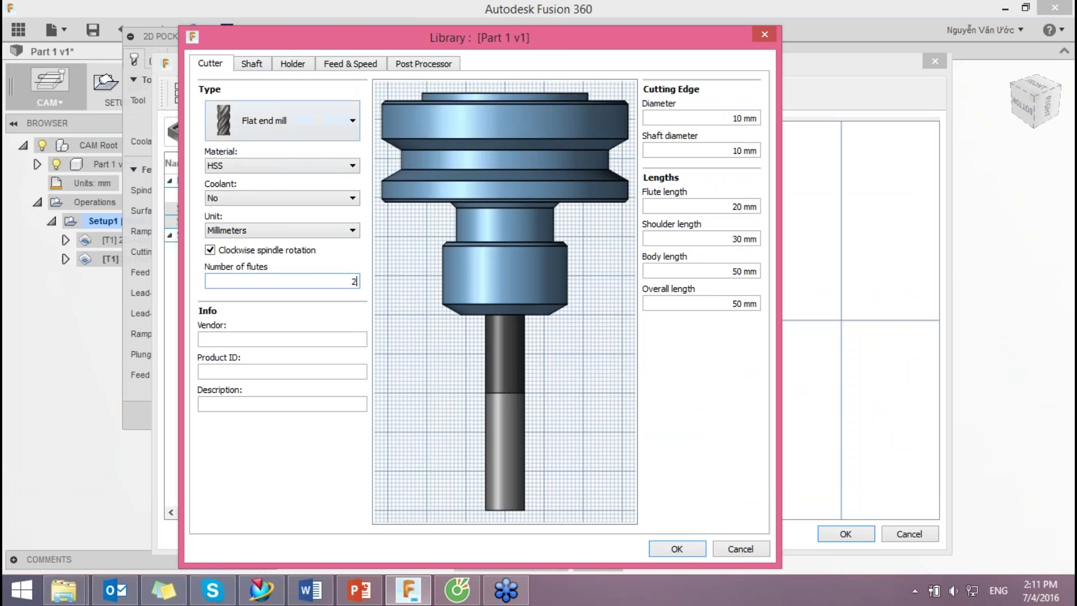
double_click(729, 119)
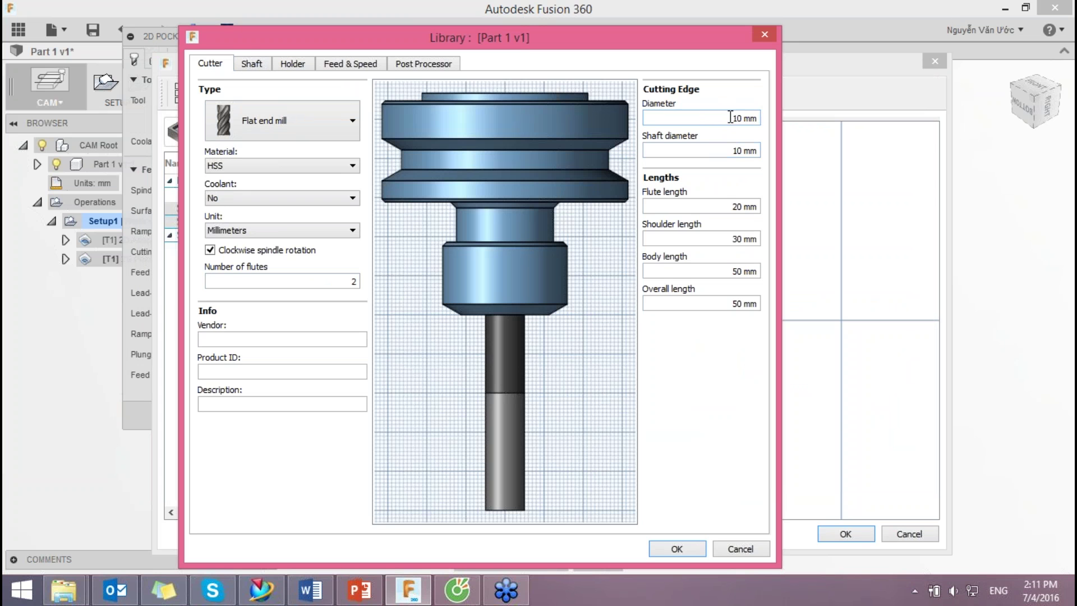
text(12)
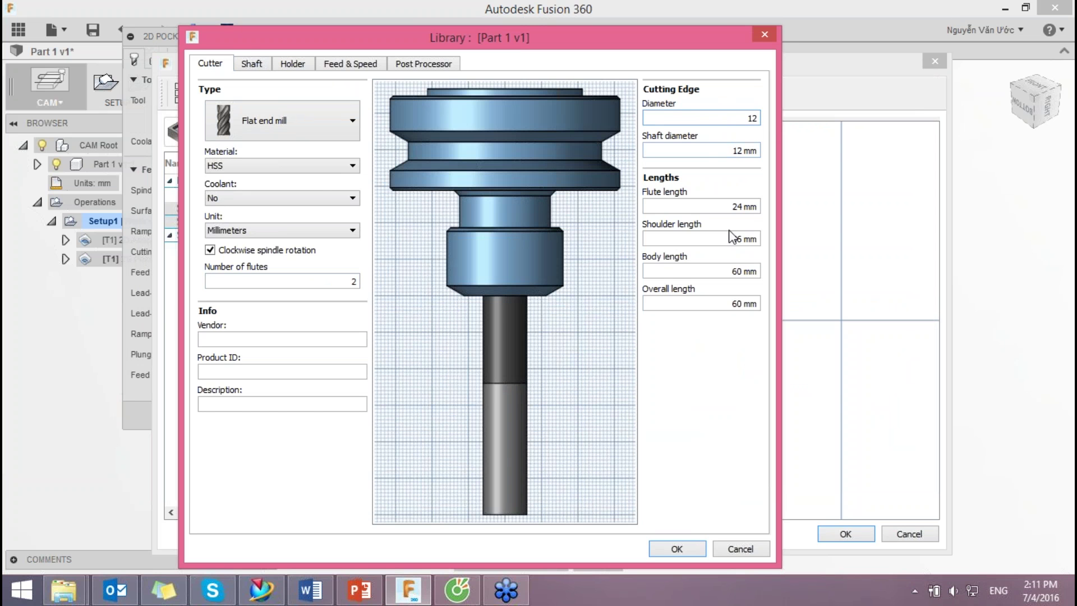
click(730, 237)
click(700, 549)
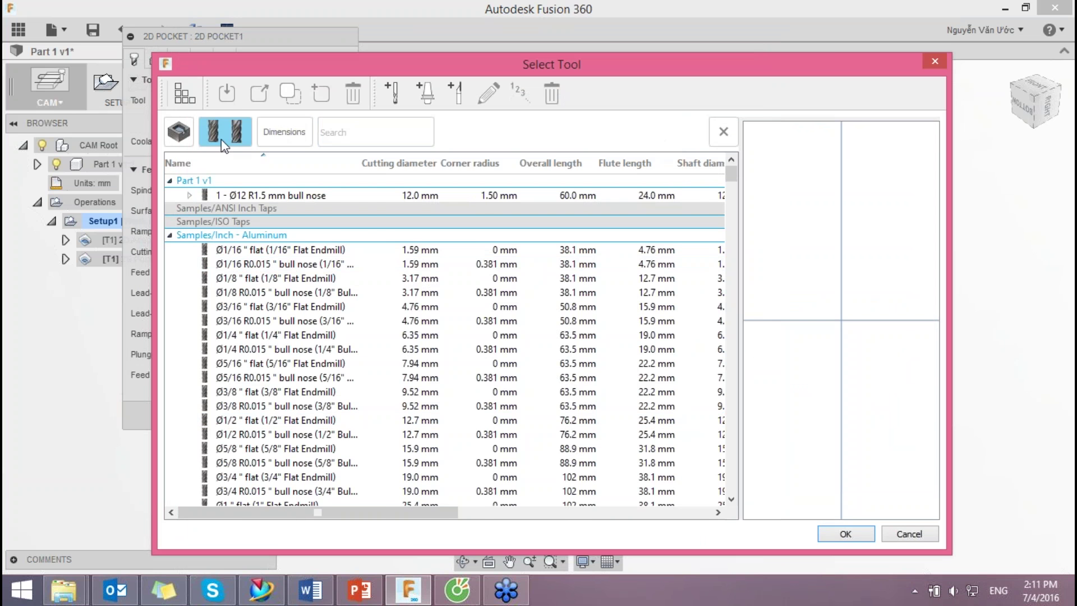
Step: Browse the Part 1 v1 and Documents libraries and choose the Ø12 R1.5 mm bull nose tool
click(184, 93)
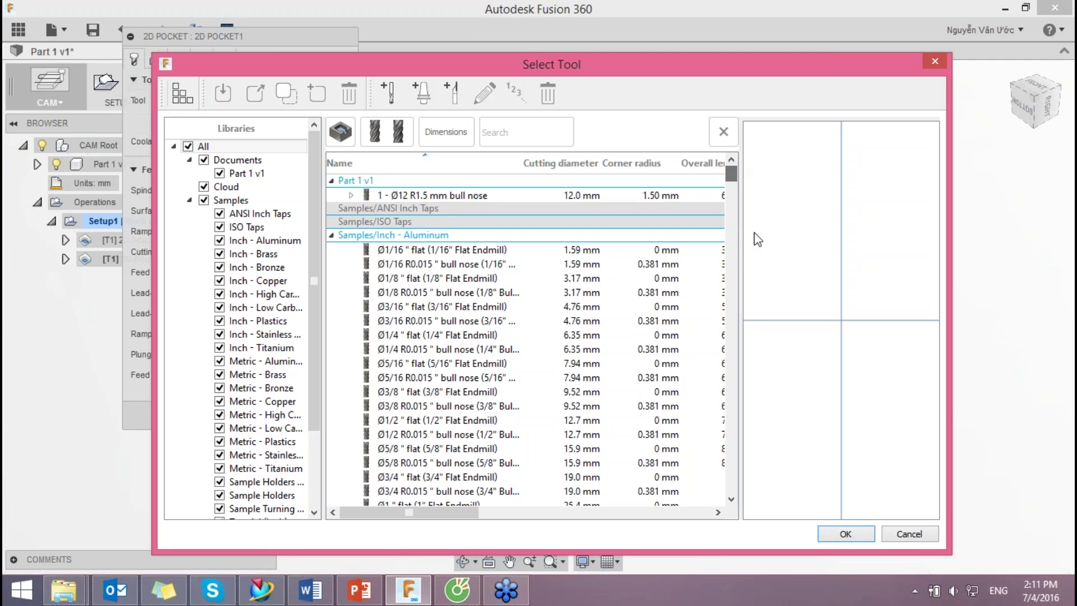
click(245, 172)
click(422, 224)
click(238, 160)
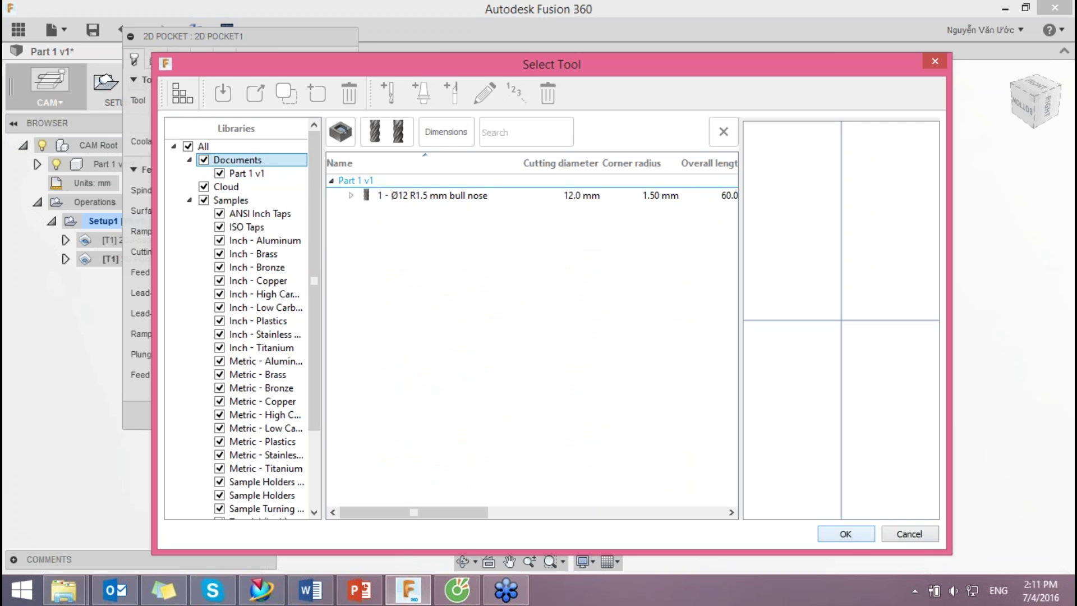
double_click(445, 195)
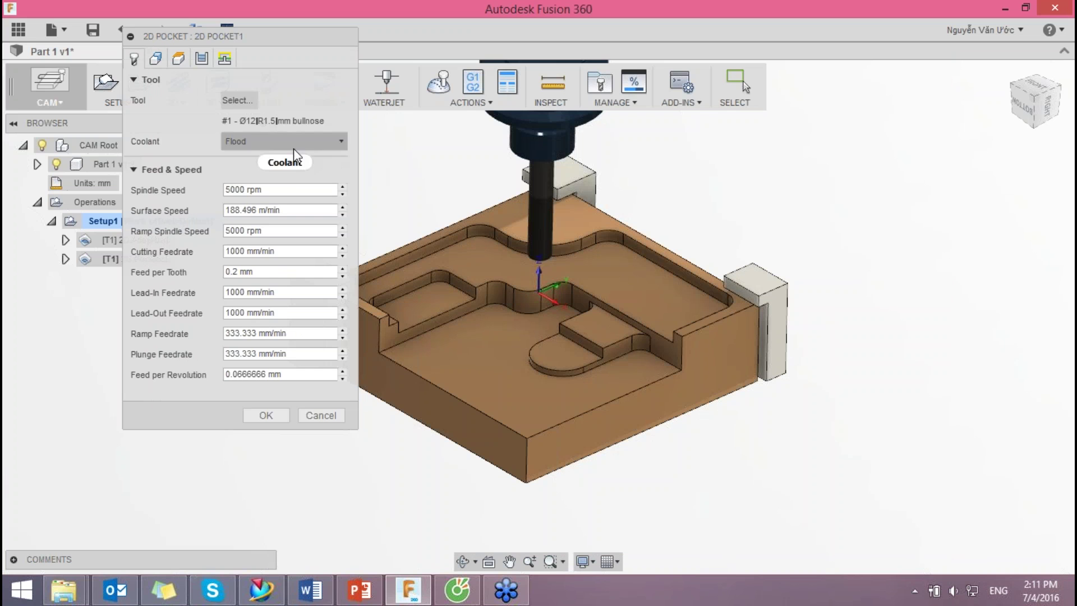
Step: Replace it with the 2 - Ø12 mm flat tool for the pocket and go to Geometry
click(243, 103)
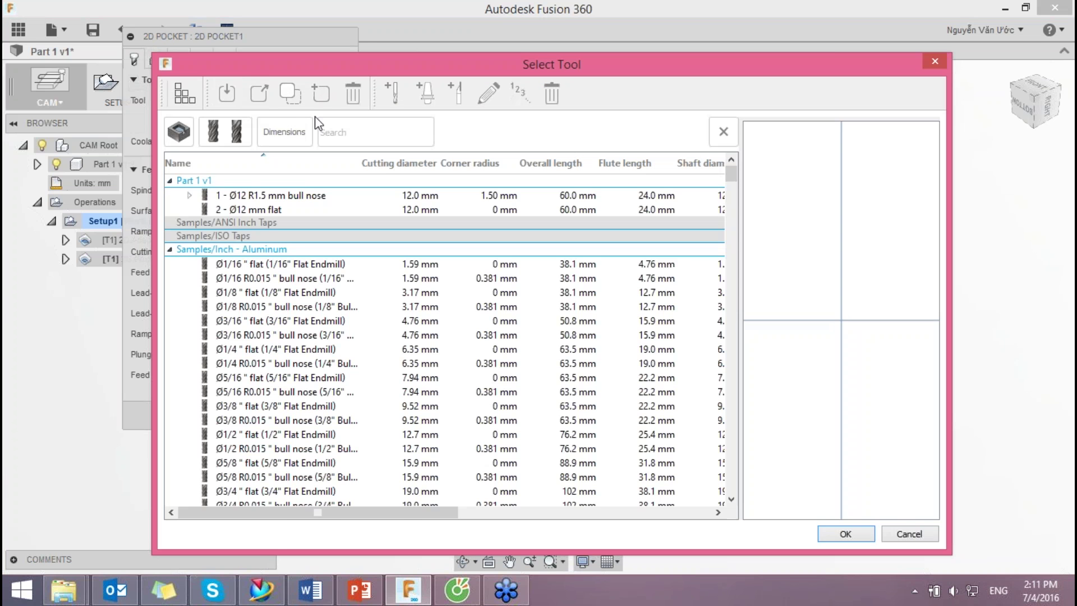
click(277, 211)
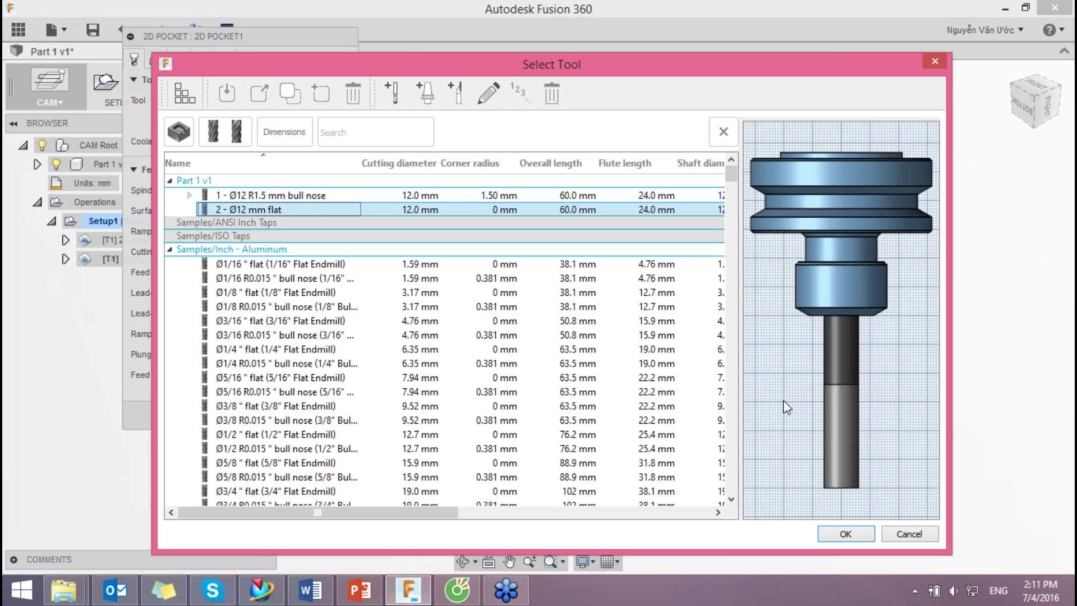
click(841, 534)
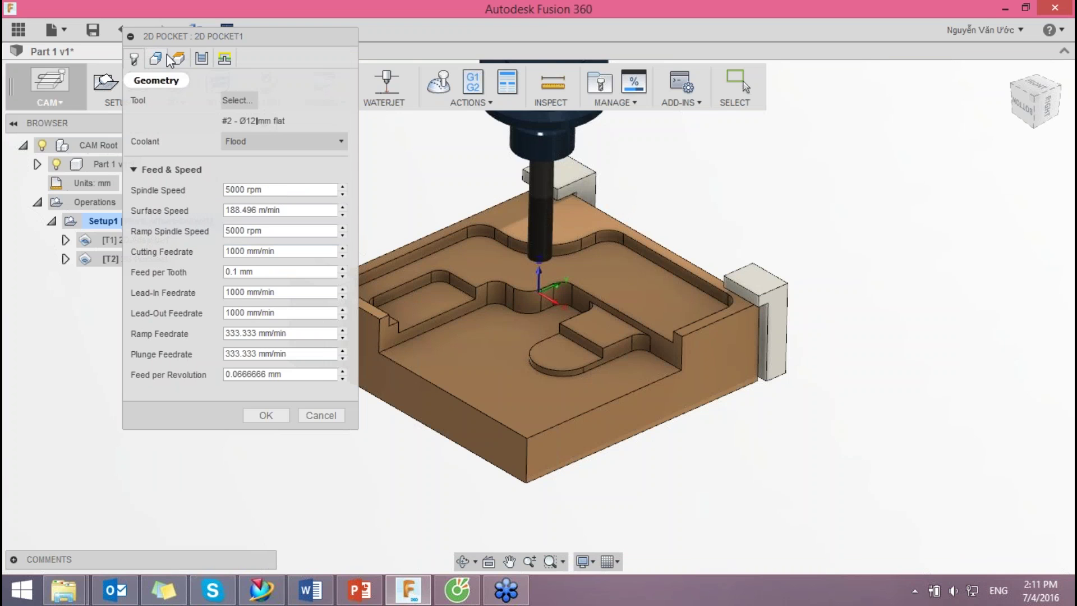
click(156, 59)
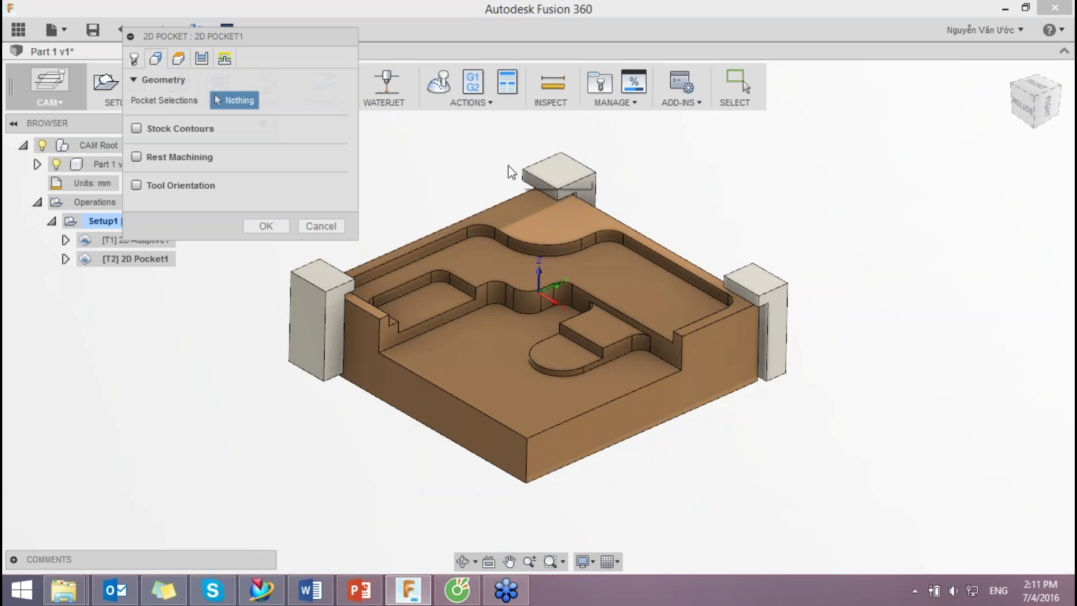
Step: Chain the upper pocket floor and enable rest machining at 24 mm tool diameter
click(605, 245)
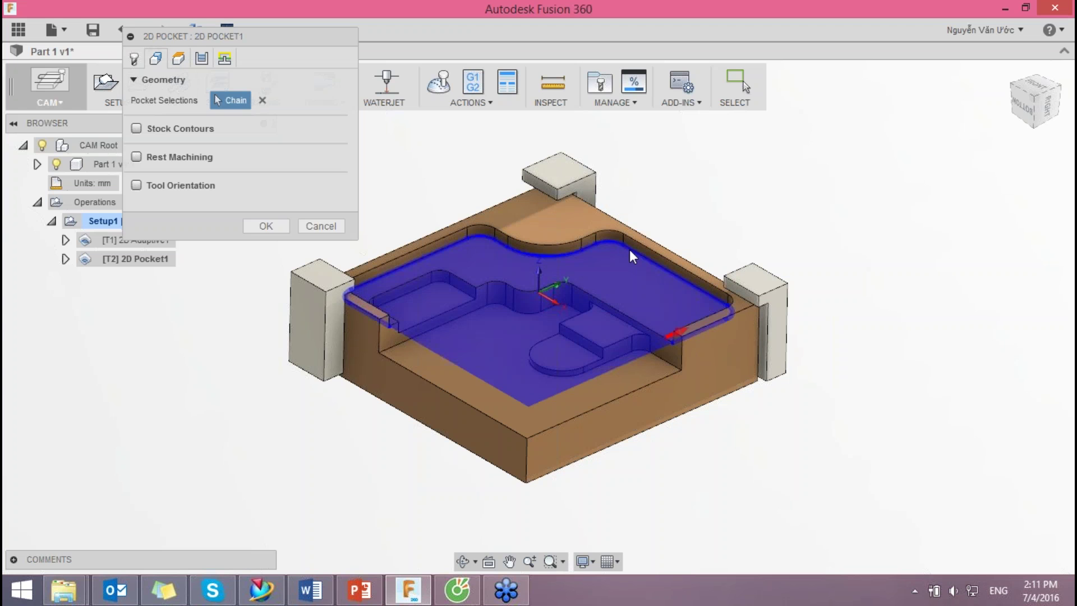
shift+middle_drag(707, 225, 728, 201)
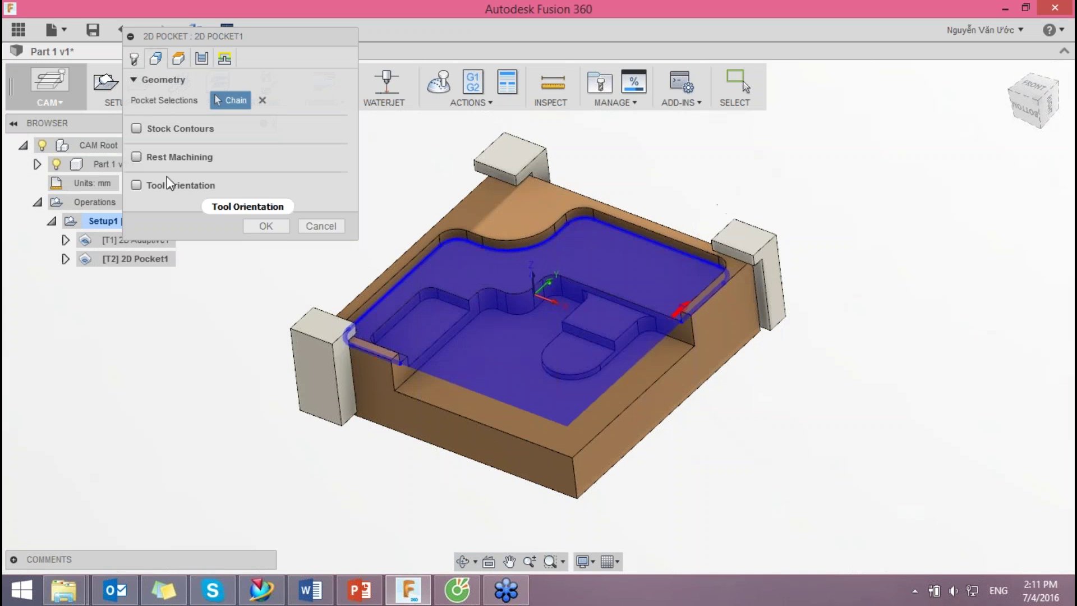
click(136, 157)
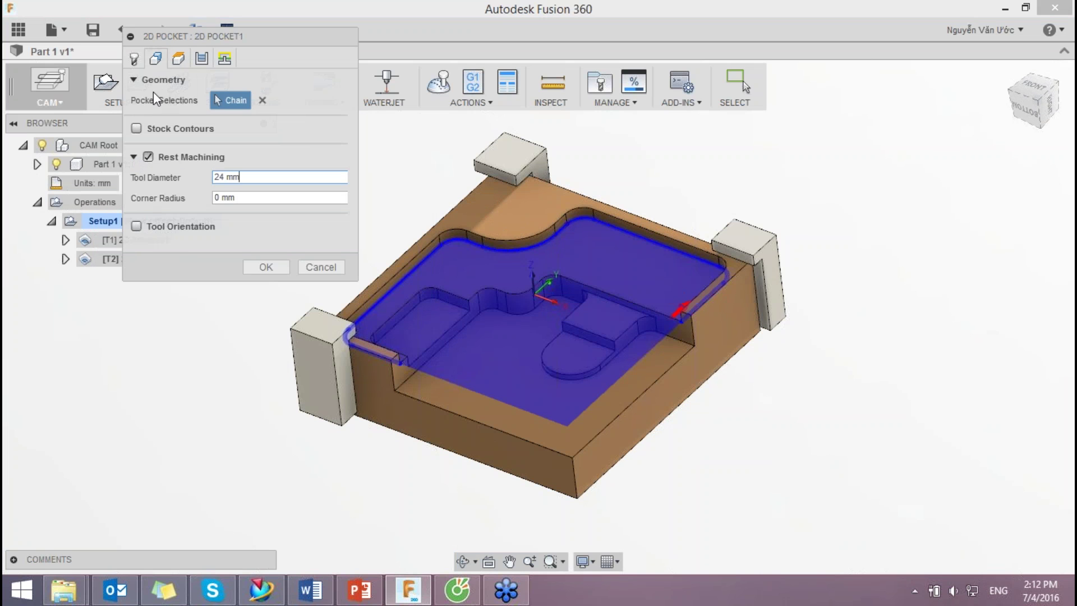
click(179, 58)
drag(286, 120, 115, 120)
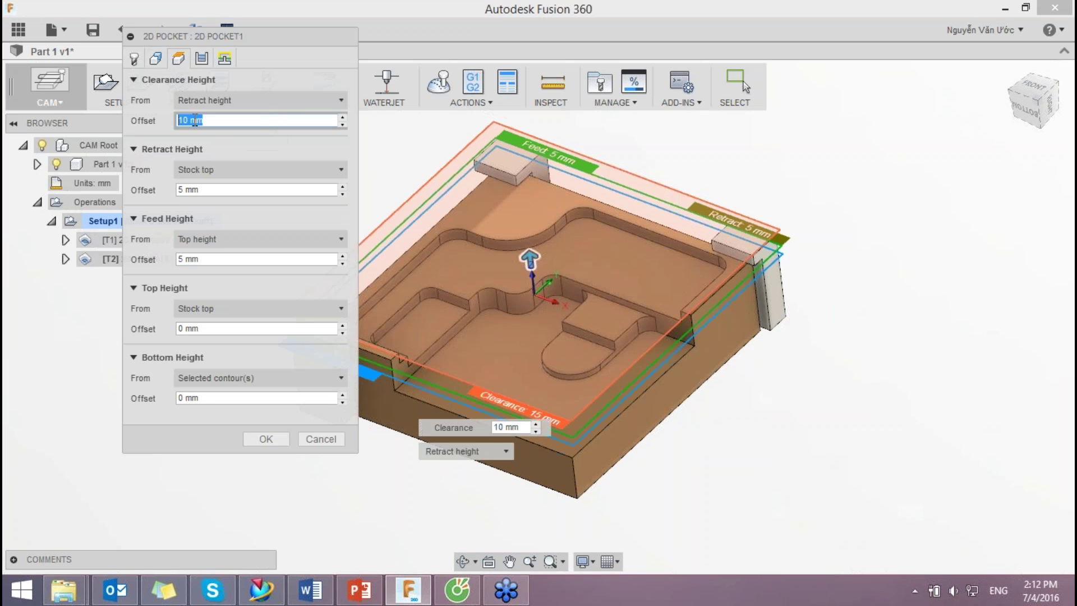
Step: Set maximum stepover to 1.5 mm and enable smoothing in the pocket's Passes
click(202, 57)
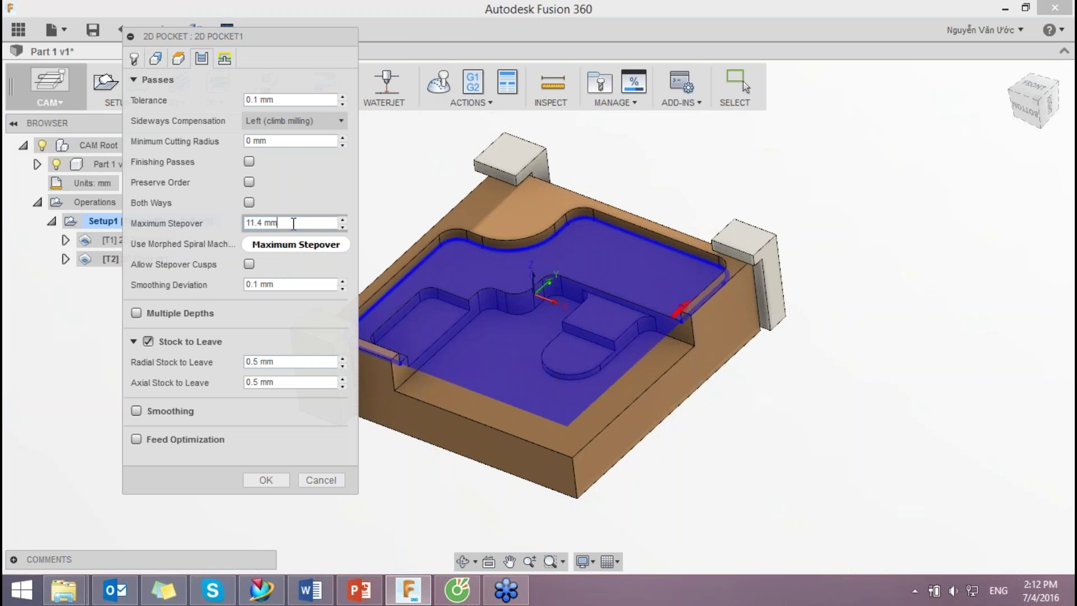
key(ctrl+a)
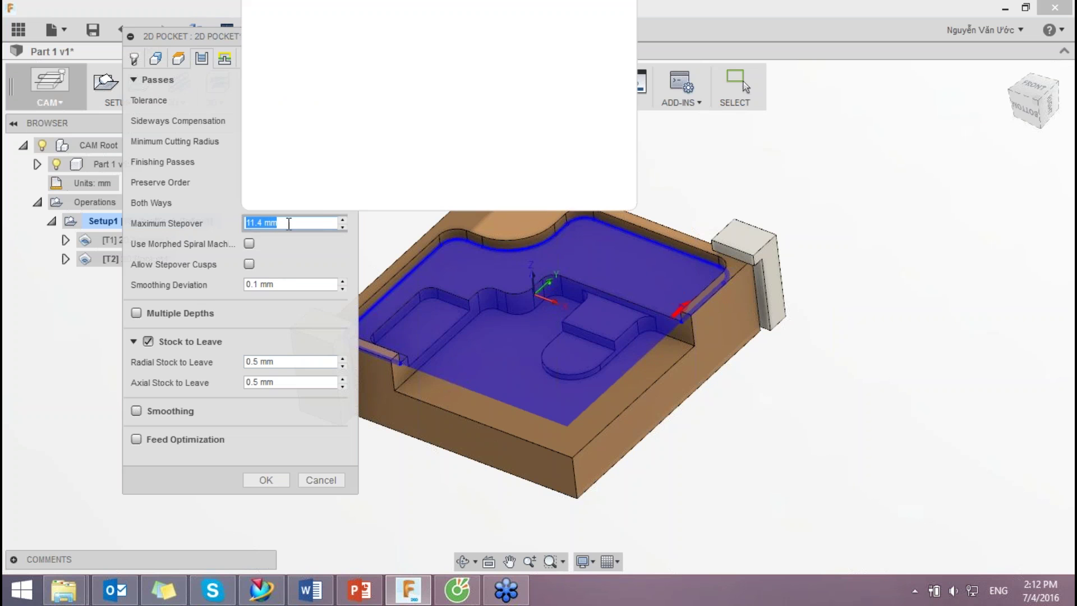
text(1.5)
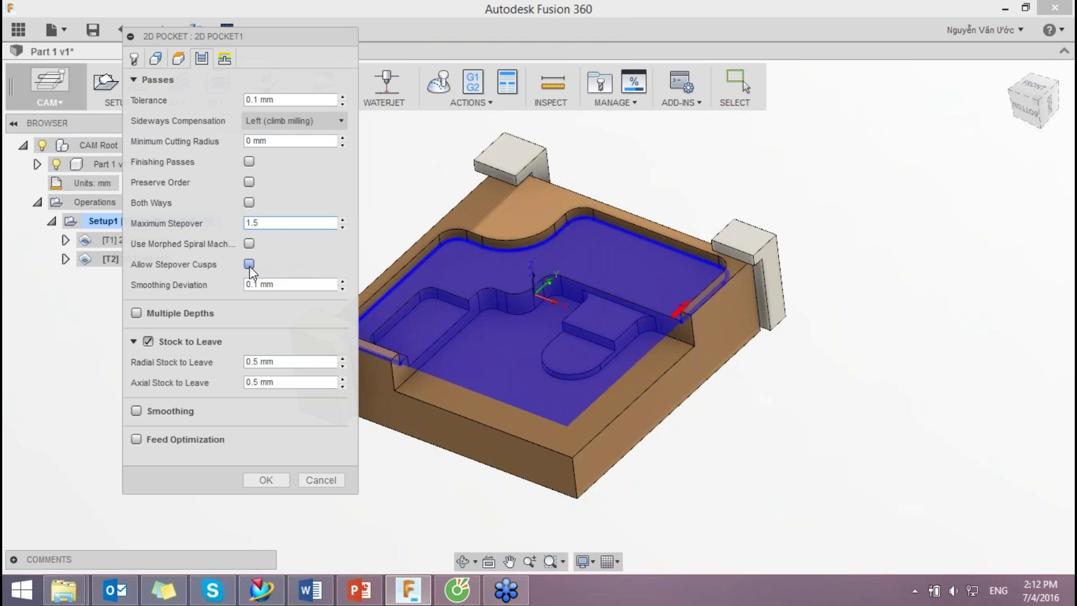
click(137, 412)
click(225, 59)
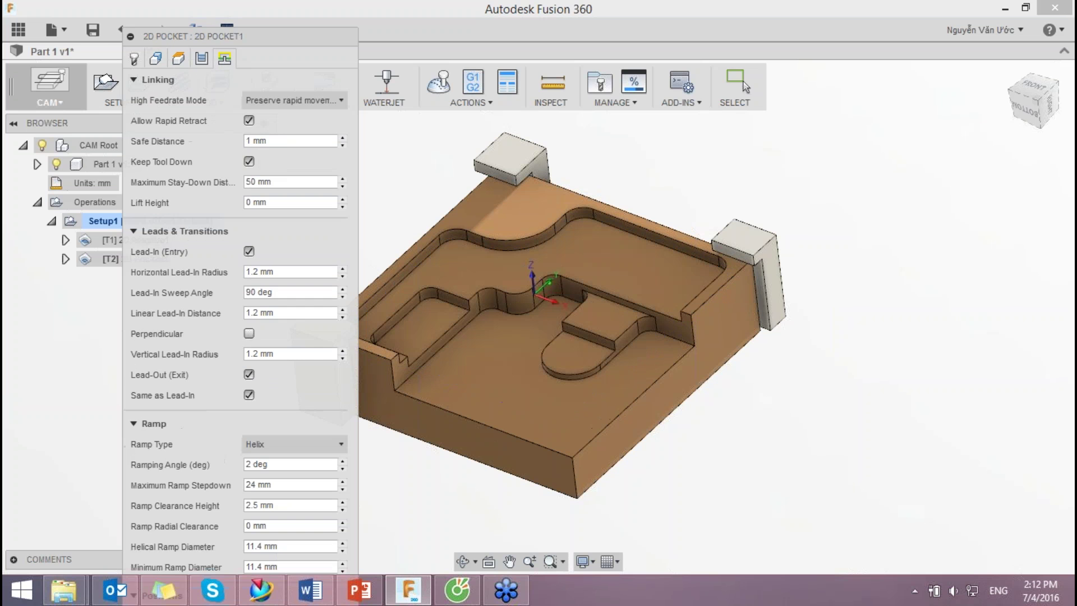
Step: Set the horizontal lead-in radius to 2 mm and accept 2D Pocket1
click(219, 276)
text(2)
click(284, 314)
drag(215, 34, 296, 6)
click(215, 201)
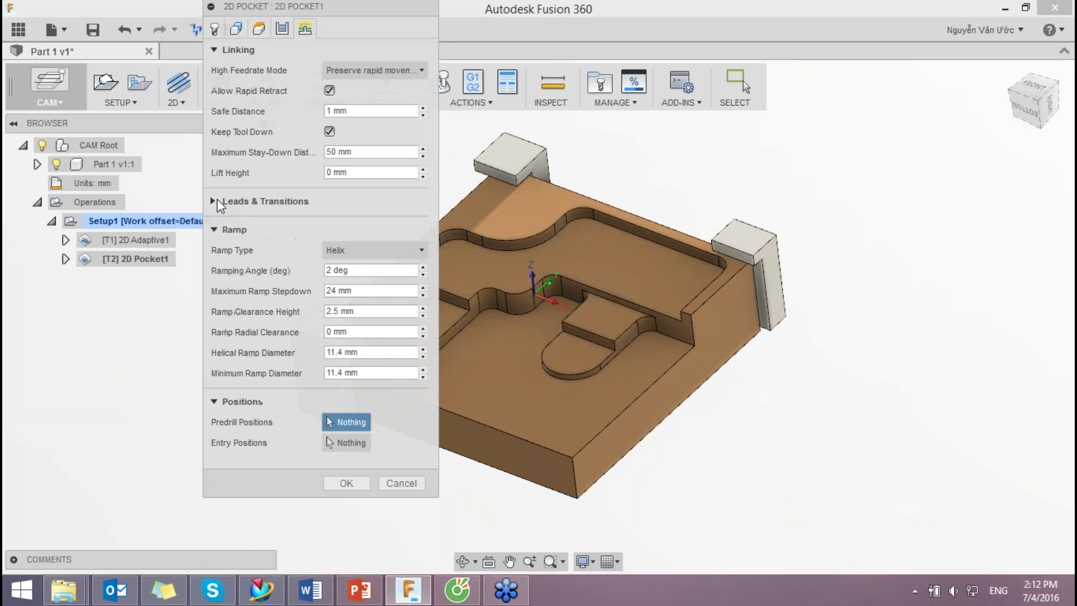
click(347, 478)
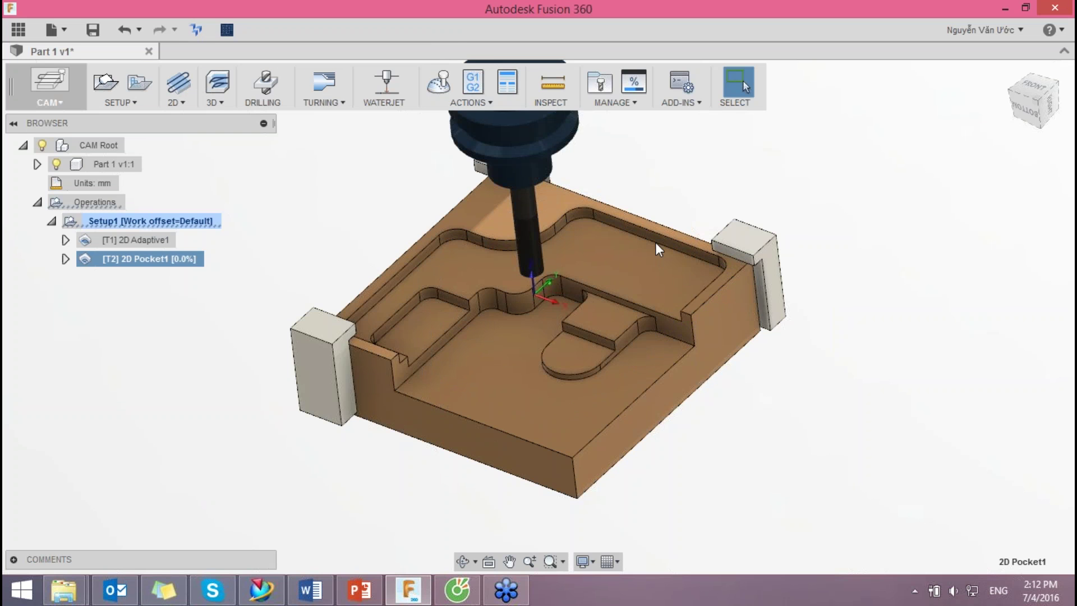
Step: Edit 2D Pocket1 to untick Rest Machining and regenerate its toolpath
scroll(486, 270, up, 2)
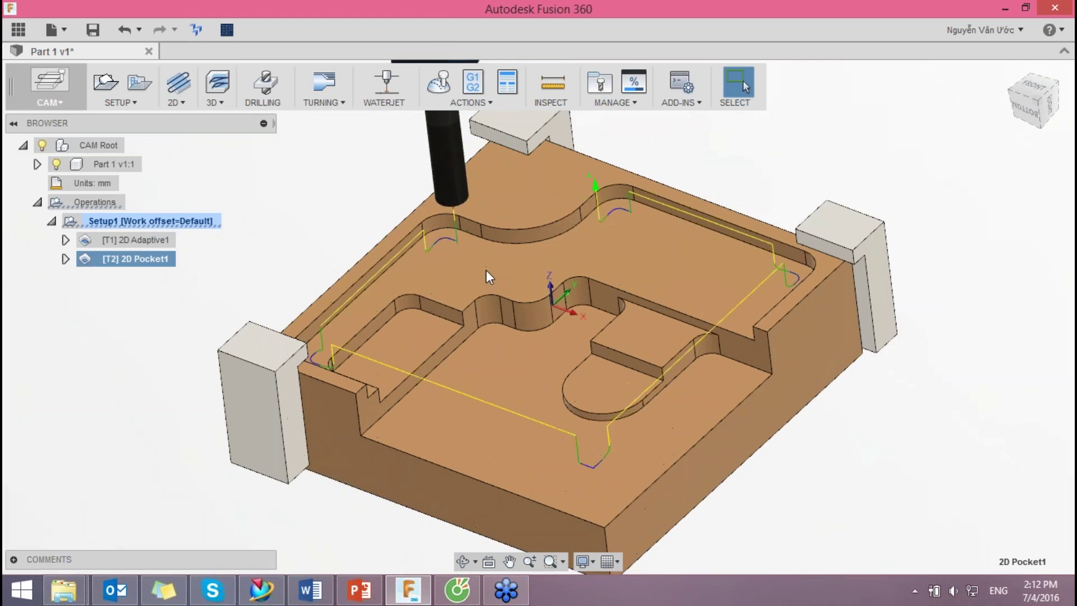
shift+middle_drag(486, 258, 507, 241)
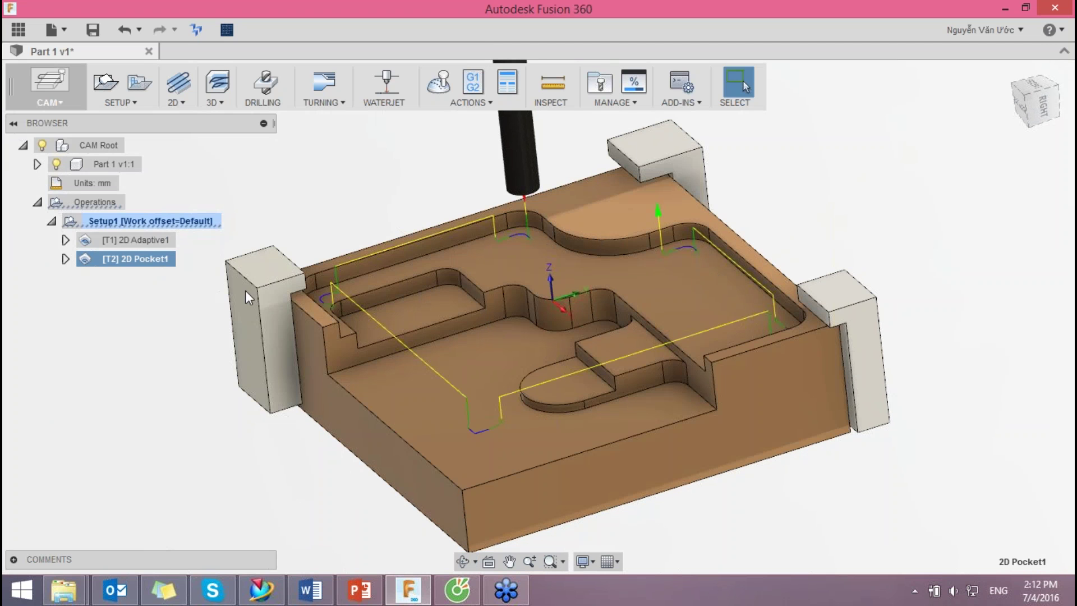
right_click(151, 262)
click(190, 244)
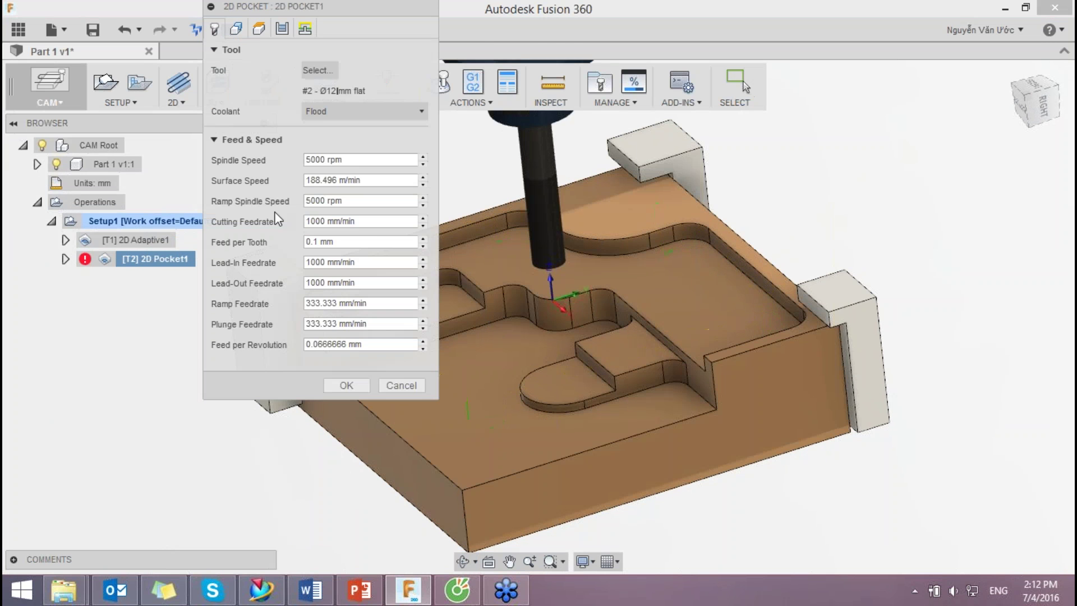
click(236, 29)
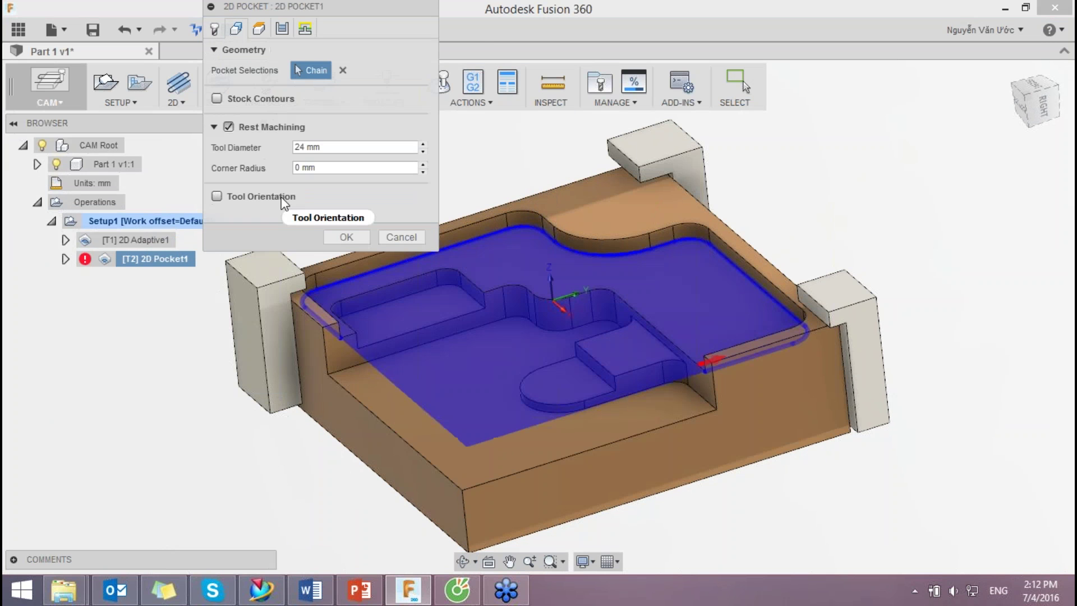
click(229, 127)
click(342, 194)
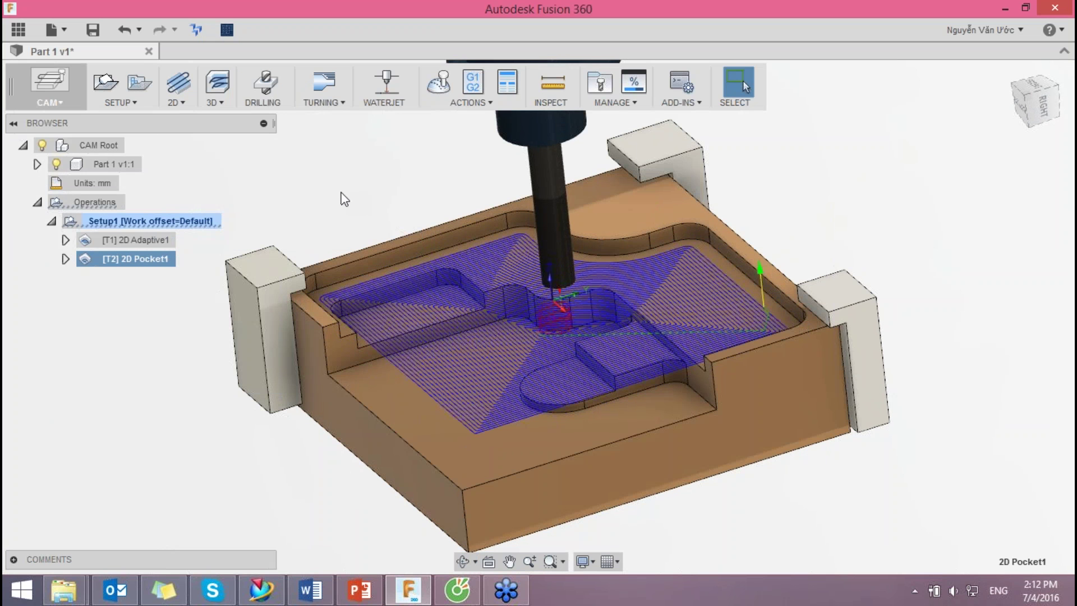
mouse_move(349, 195)
shift+middle_down()
mouse_move(338, 188)
mouse_move(314, 224)
mouse_move(440, 225)
mouse_move(494, 186)
shift+middle_up()
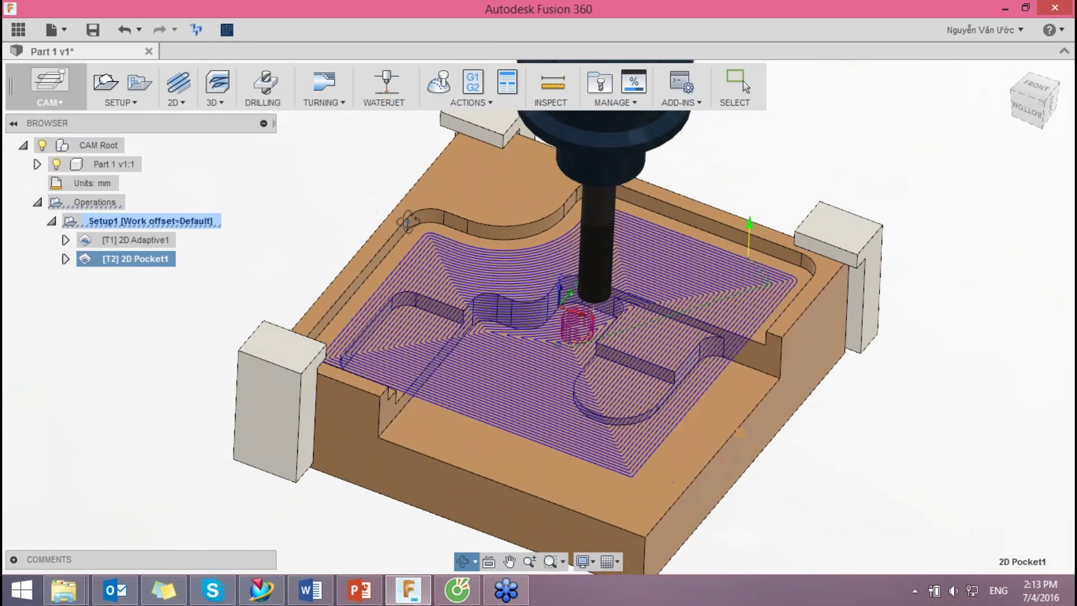
Step: Edit 2D Pocket1 to add the inner shelf edge as a stock contour and regenerate
right_click(153, 258)
click(167, 247)
click(233, 34)
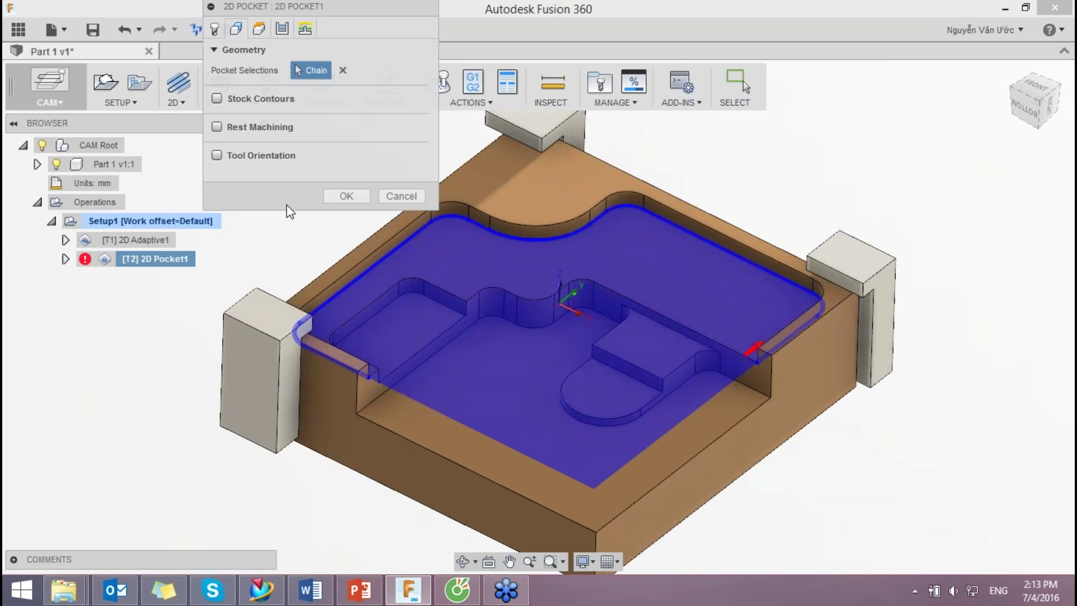
click(217, 98)
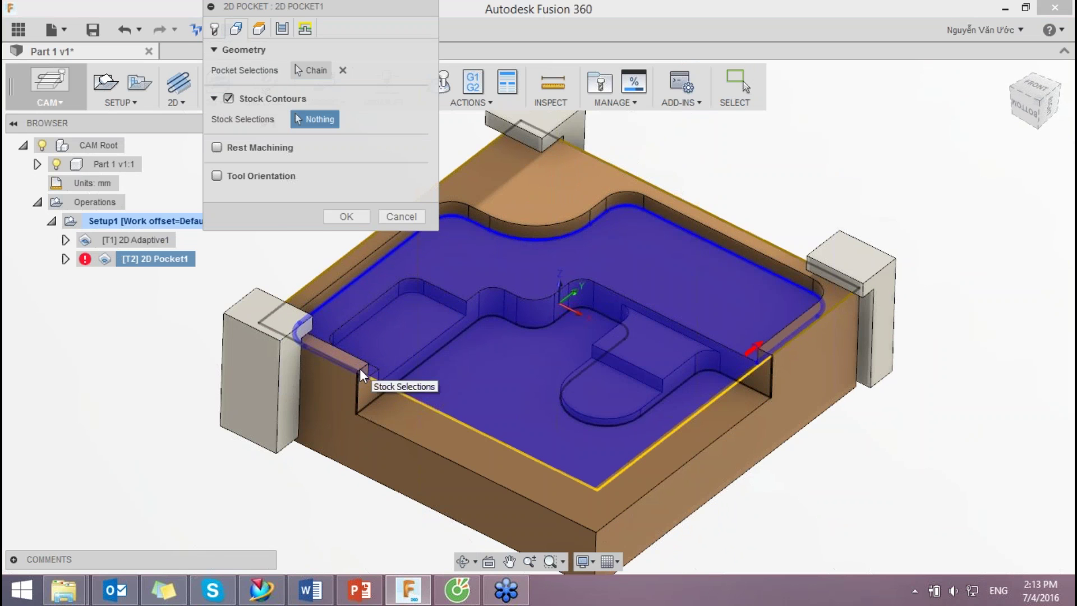
click(471, 300)
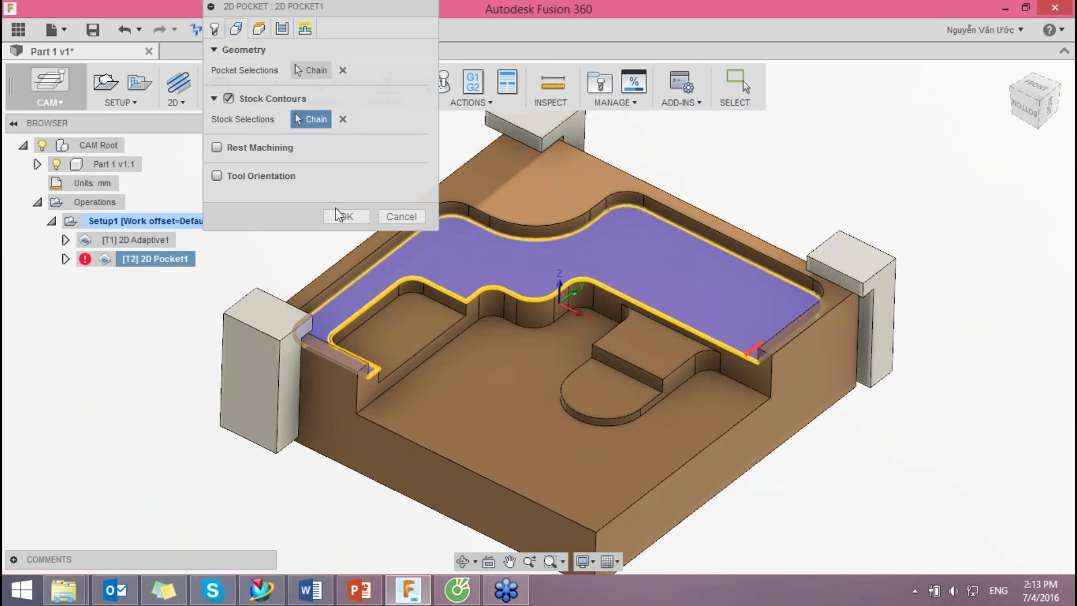
click(358, 217)
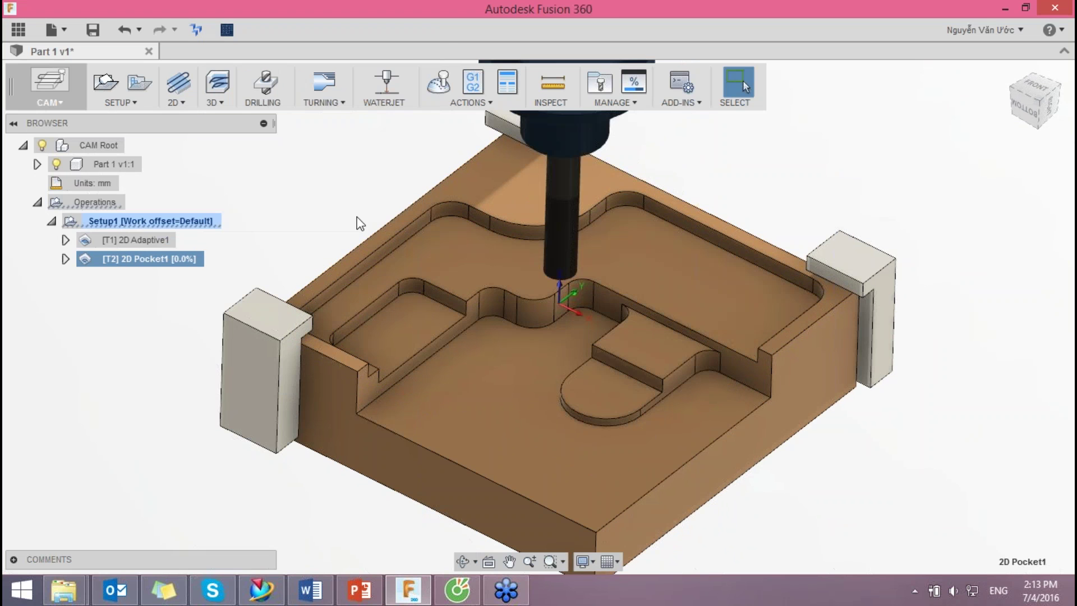
Step: Orbit to inspect the regenerated upper-shelf pocket toolpath from several angles
mouse_move(466, 321)
shift+middle_down()
mouse_move(360, 314)
mouse_move(460, 287)
shift+middle_up()
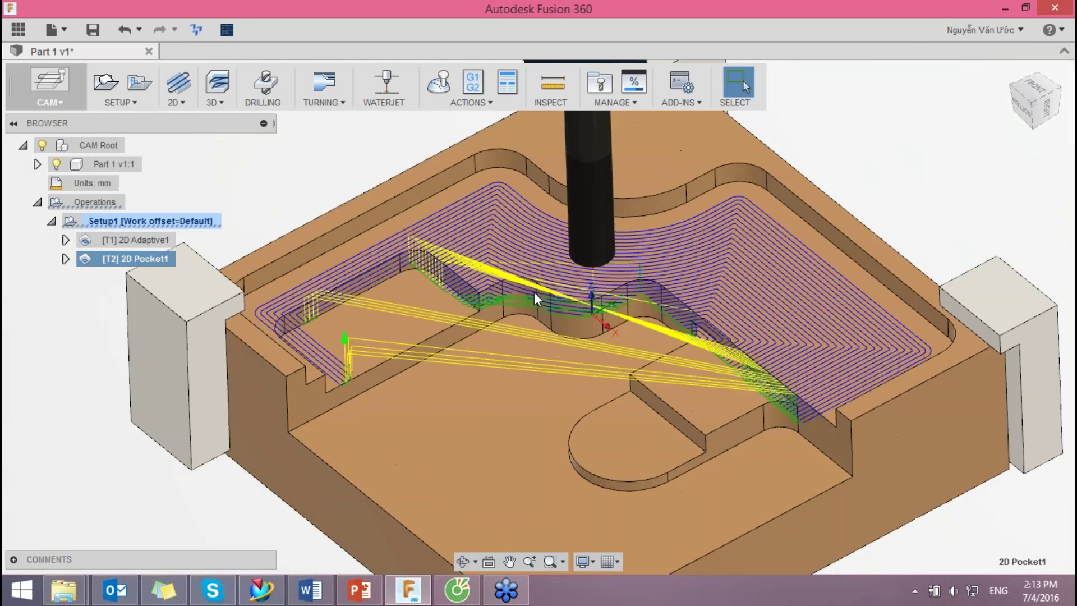
mouse_move(534, 292)
shift+middle_down()
mouse_move(538, 343)
mouse_move(506, 270)
mouse_move(561, 286)
mouse_move(547, 264)
shift+middle_up()
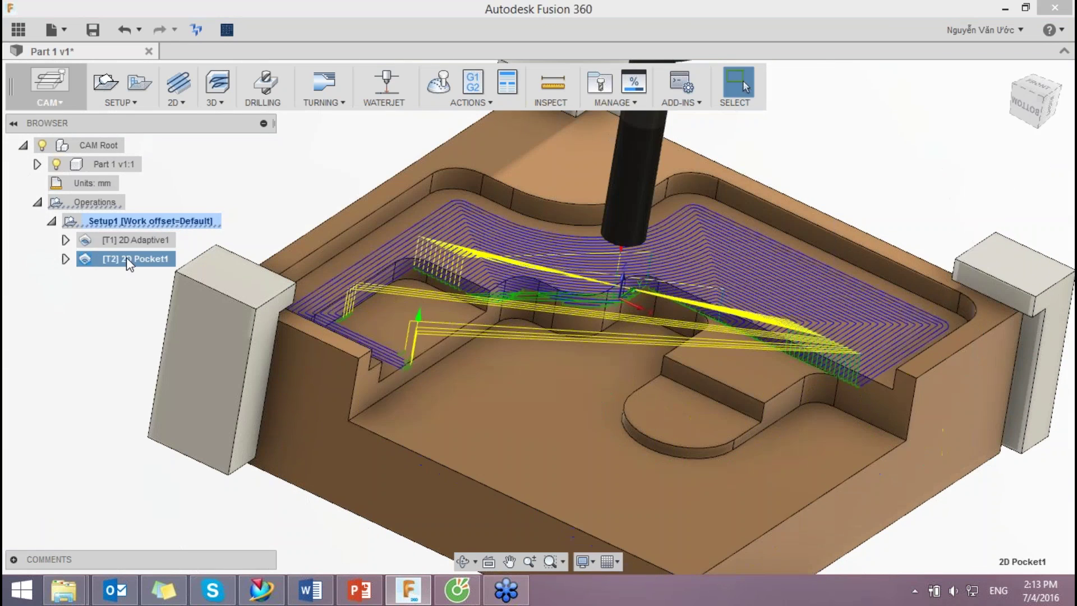
mouse_move(314, 280)
shift+middle_down()
mouse_move(365, 290)
mouse_move(324, 268)
mouse_move(386, 290)
mouse_move(374, 274)
mouse_move(393, 291)
mouse_move(459, 287)
shift+middle_up()
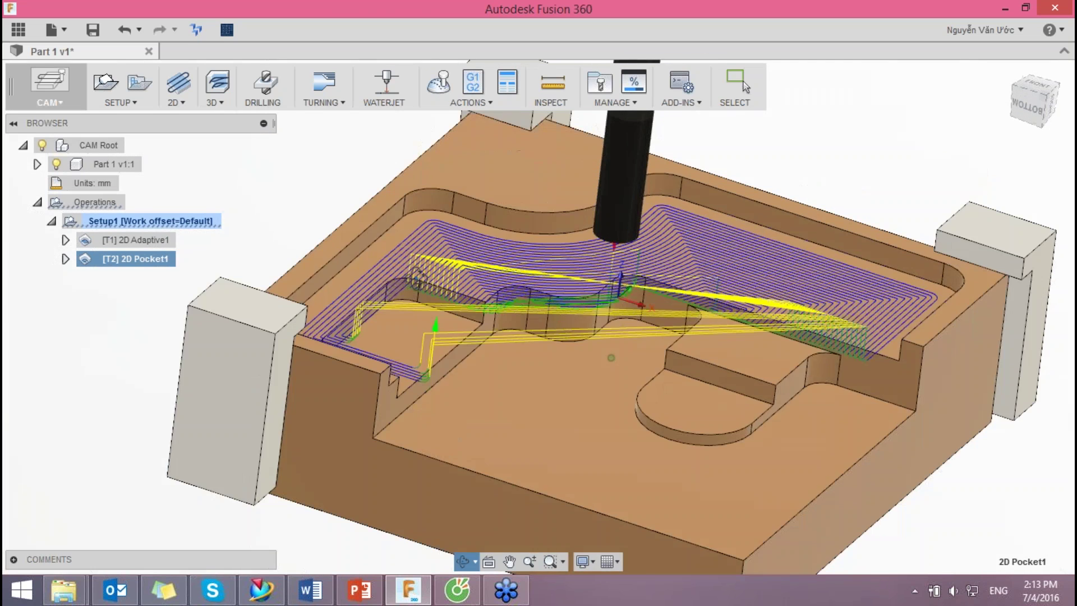
shift+middle_drag(459, 286, 393, 280)
right_click(136, 253)
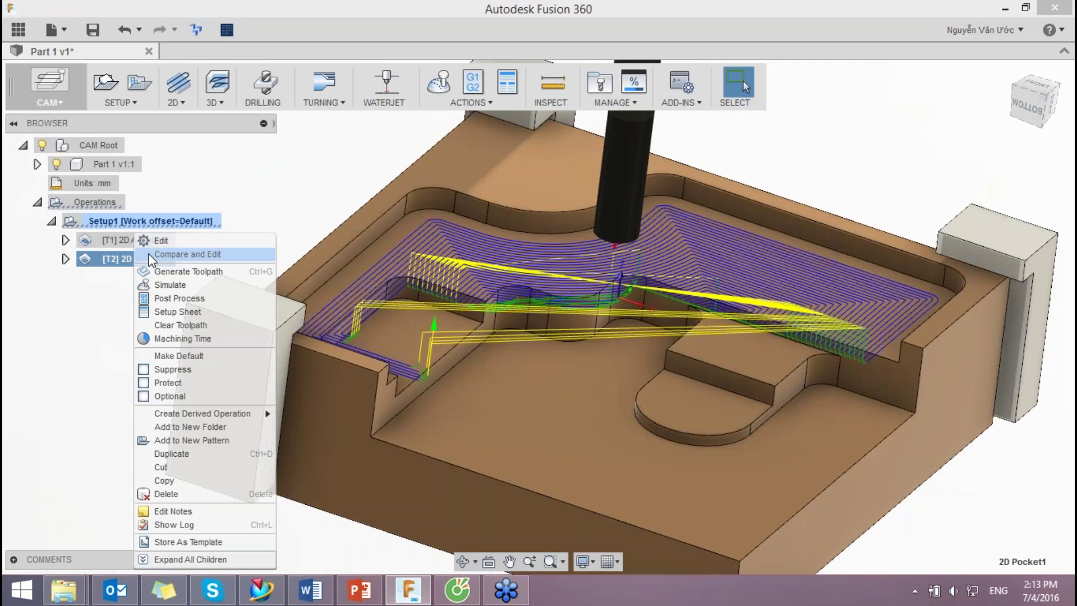
Step: Leave 2D Pocket1 unchanged and switch to the modelling workspace
click(157, 241)
shift+middle_drag(695, 281, 470, 331)
click(402, 385)
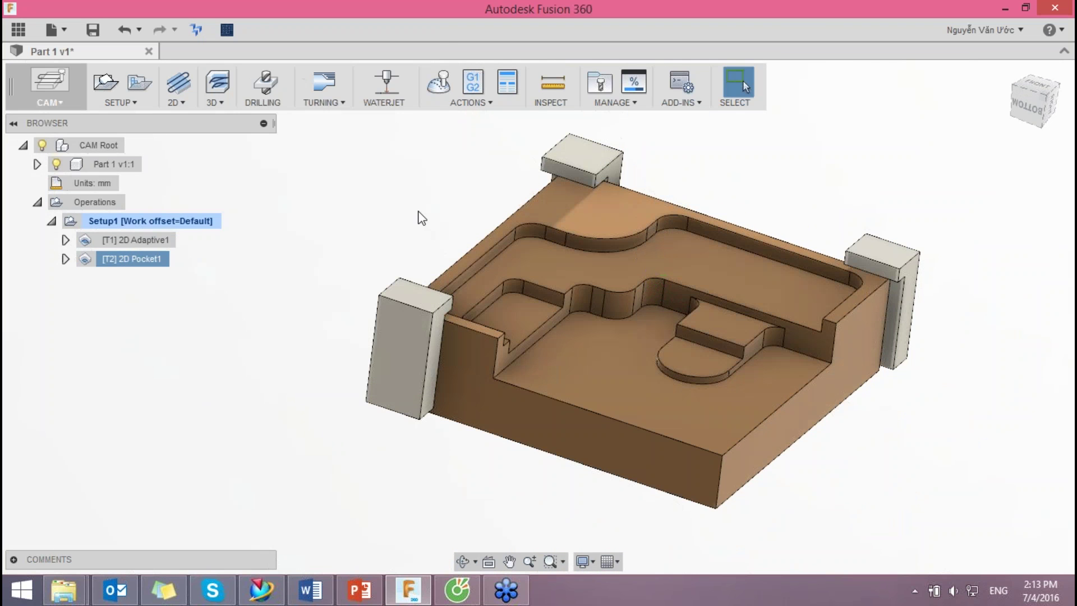
click(45, 99)
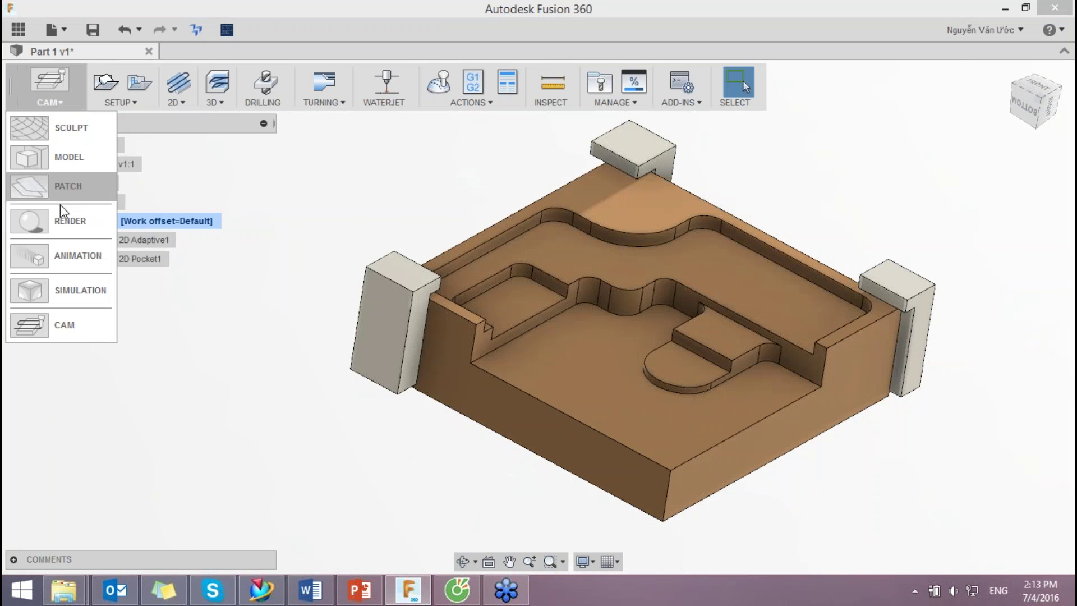
click(64, 157)
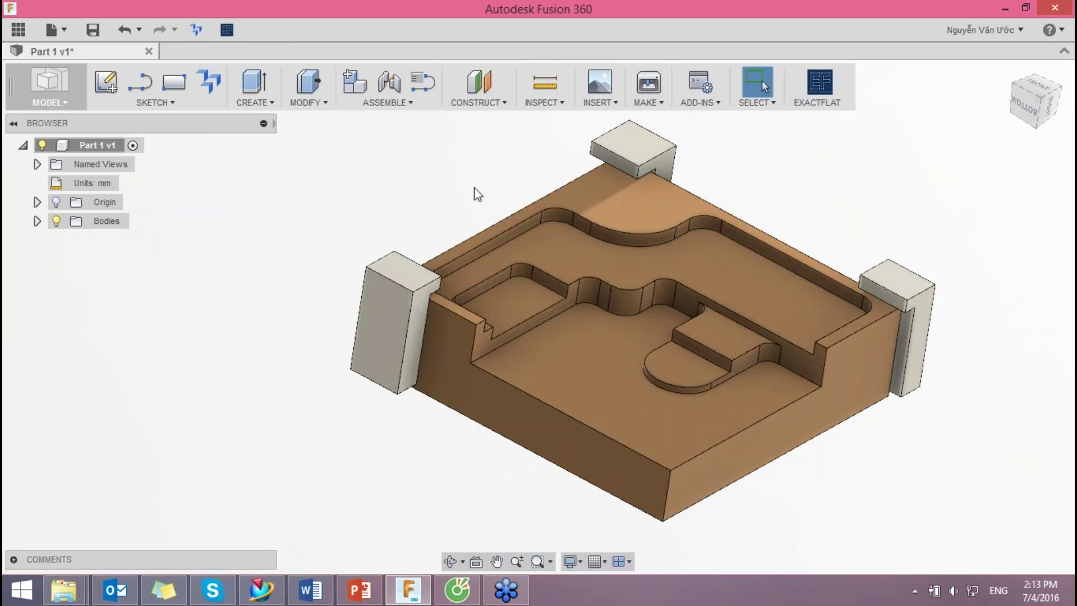
Step: Sketch on the upper pocket floor, drawing a vertical line that closes the left recess
shift+middle_drag(476, 193, 468, 197)
click(690, 271)
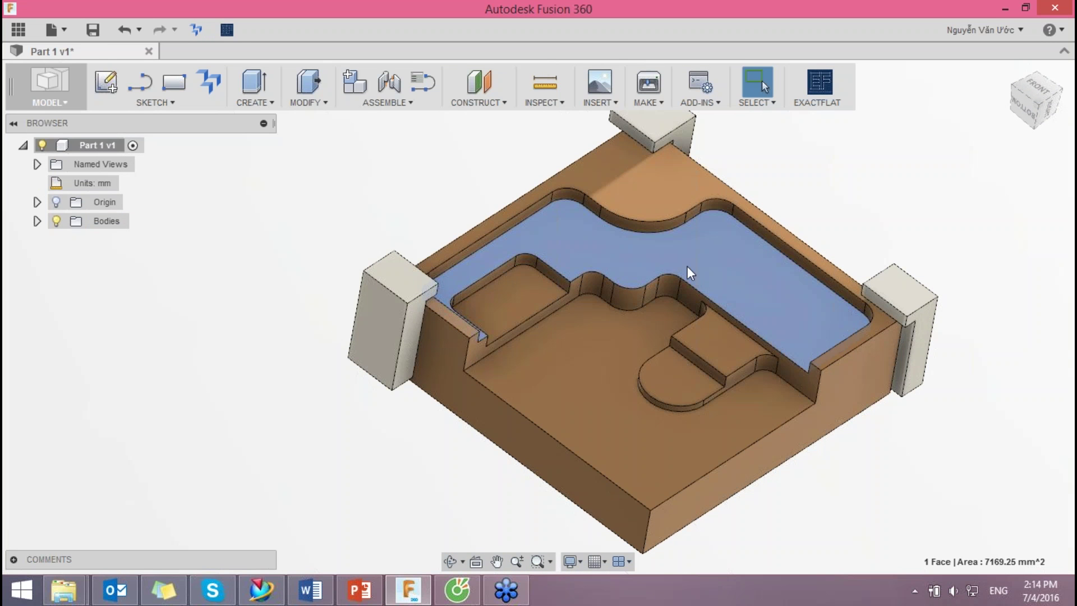
click(117, 89)
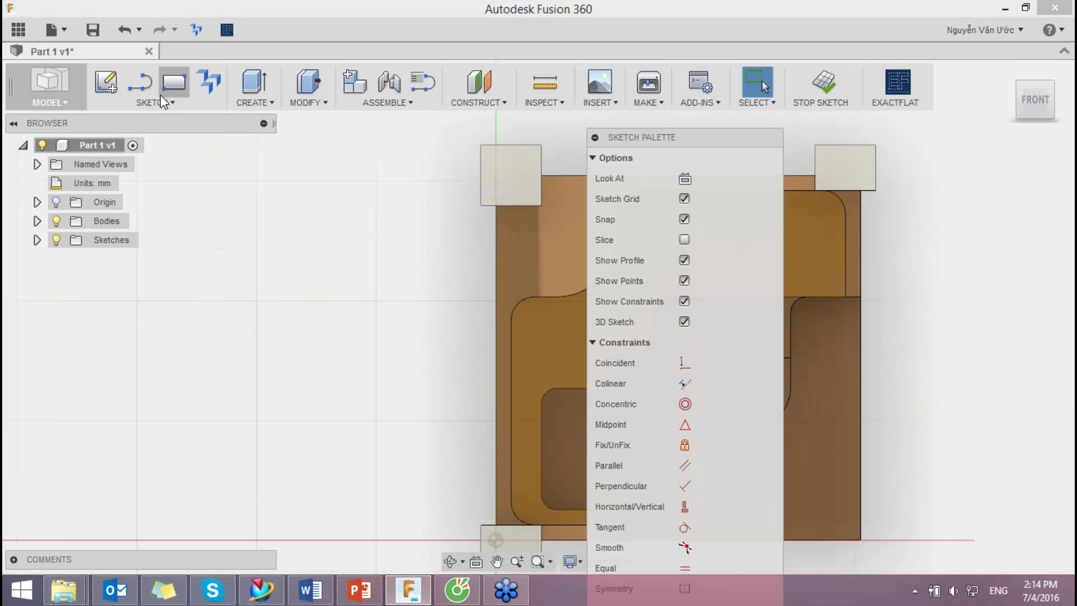
scroll(450, 331, down, 2)
scroll(479, 330, down, 1)
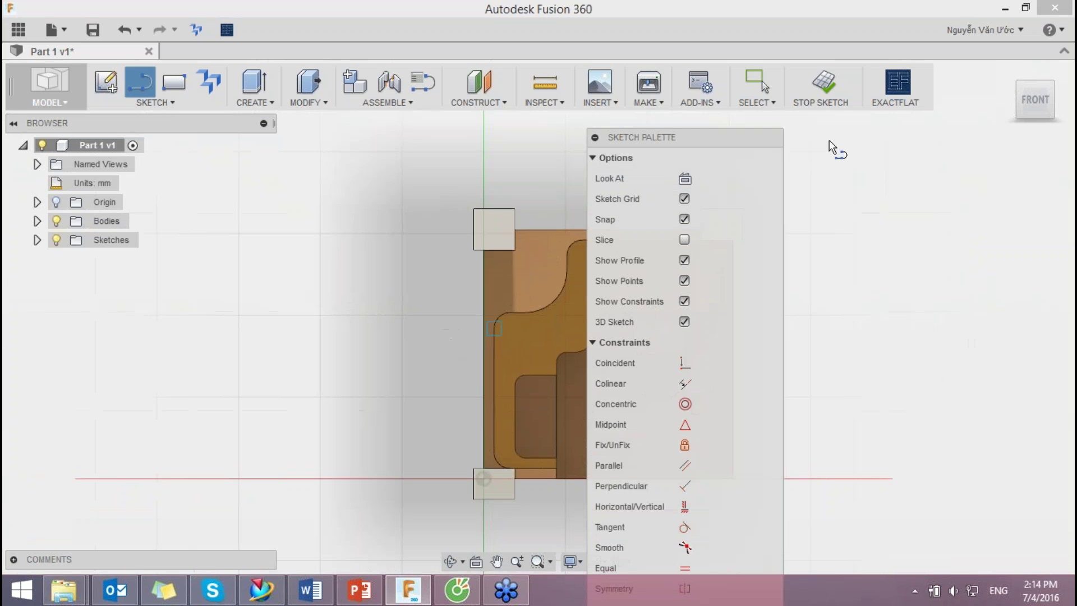
drag(729, 144, 987, 140)
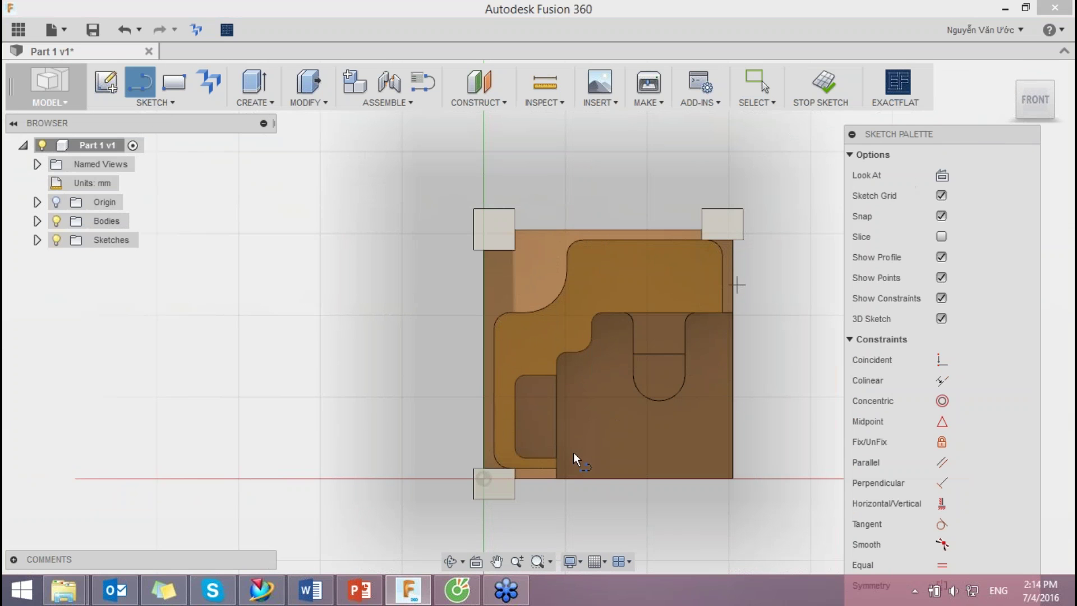
scroll(622, 371, up, 5)
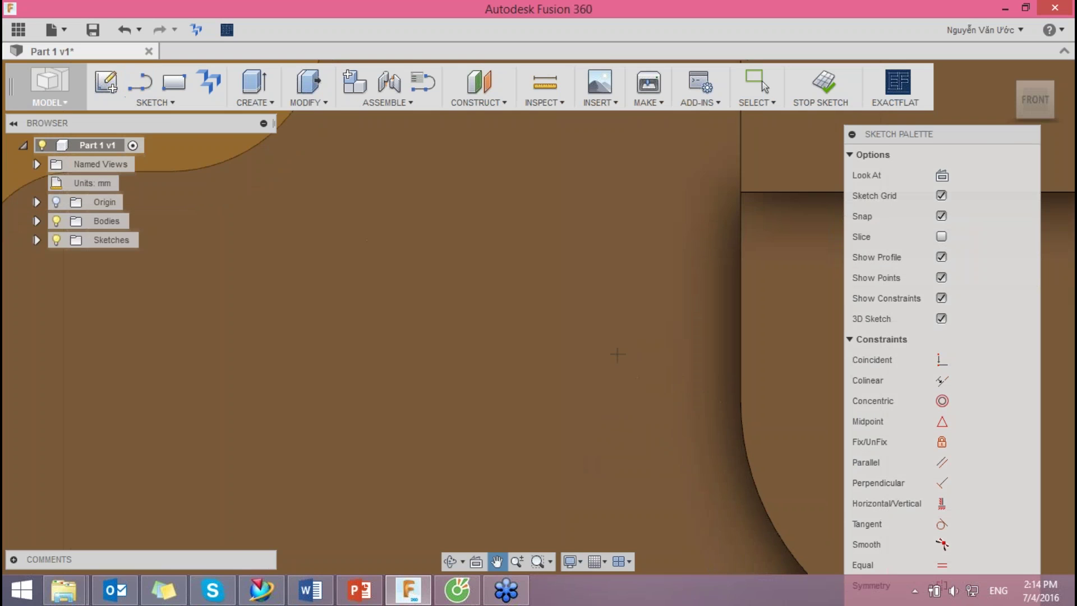
scroll(617, 355, down, 2)
scroll(617, 355, down, 3)
click(427, 387)
scroll(443, 413, down, 2)
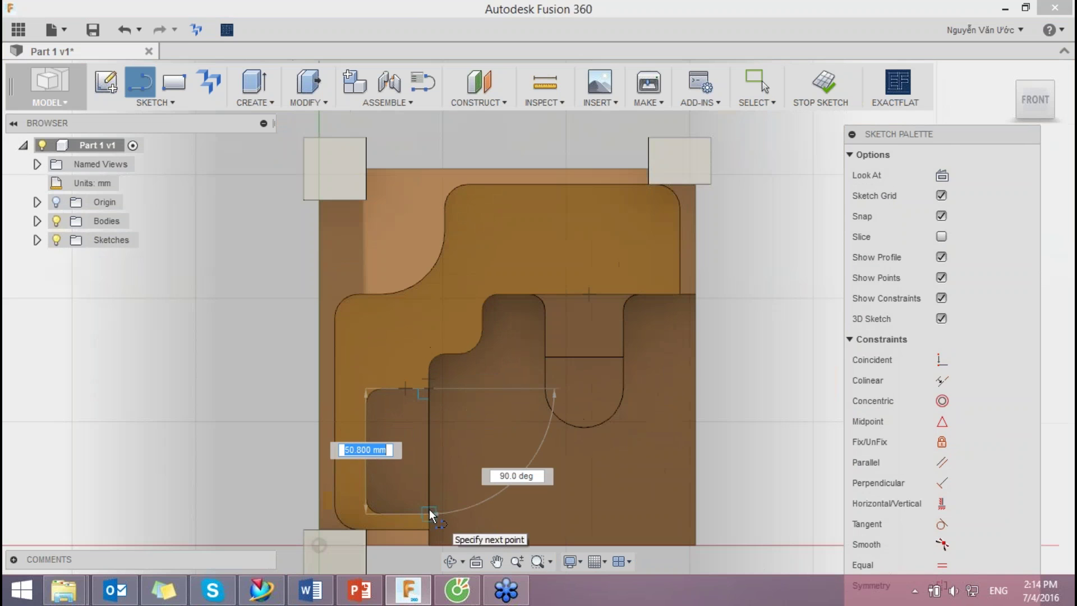
click(429, 512)
key(Escape)
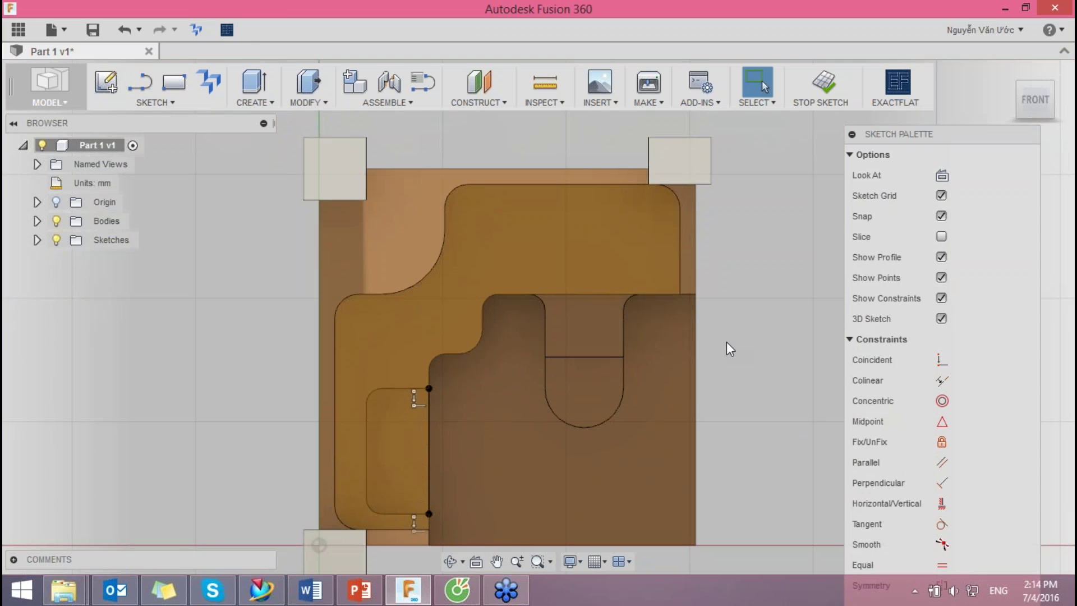
scroll(729, 348, down, 2)
scroll(439, 245, up, 3)
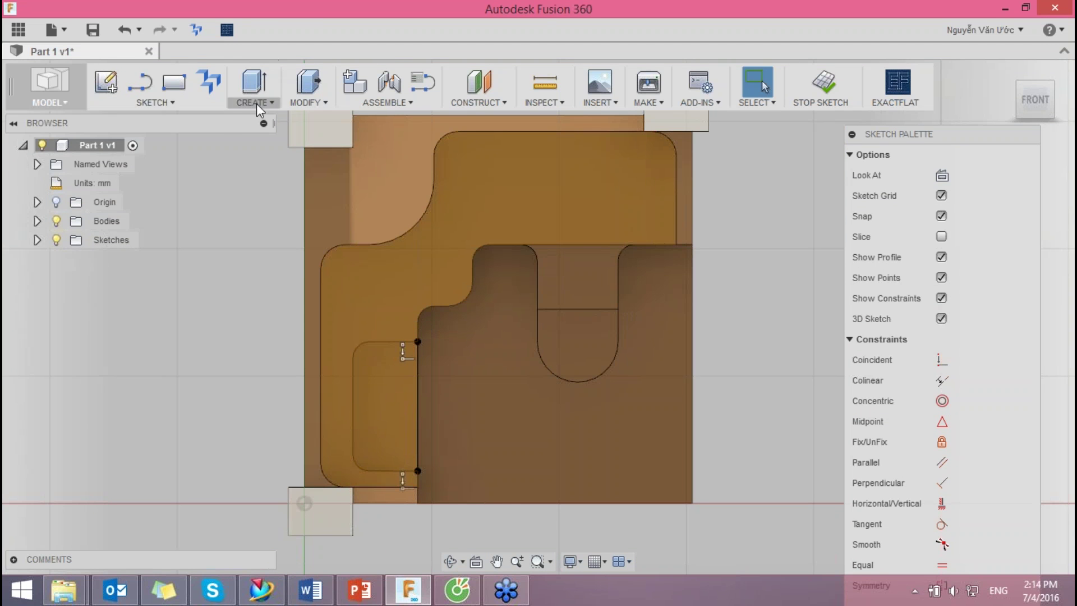
Step: Project the shelf's inner arcs, short segments, slot and vertical edges into the sketch
click(168, 104)
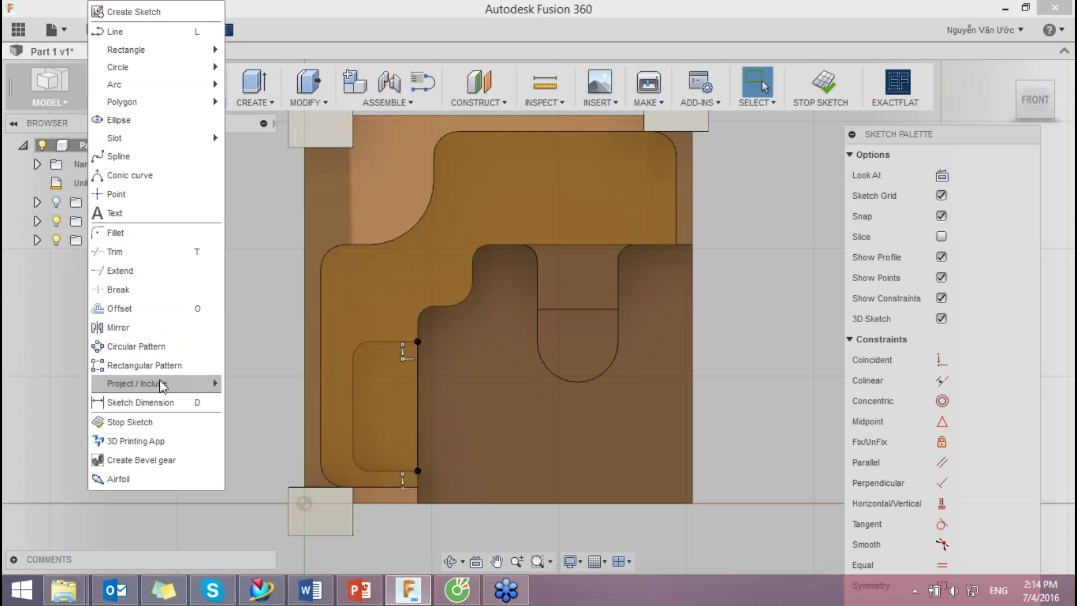
click(241, 385)
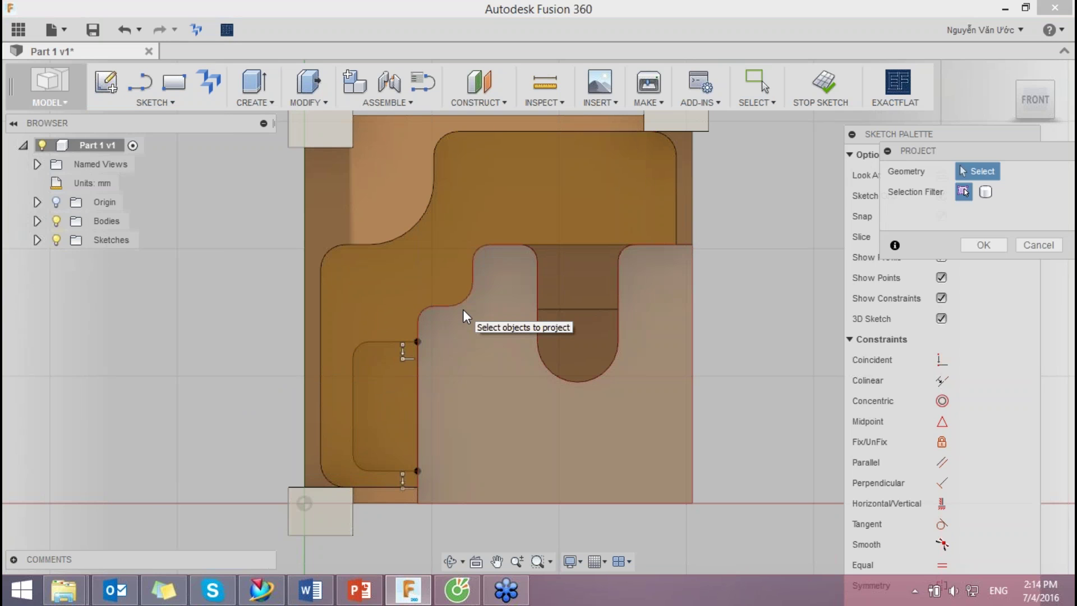
scroll(443, 336, up, 3)
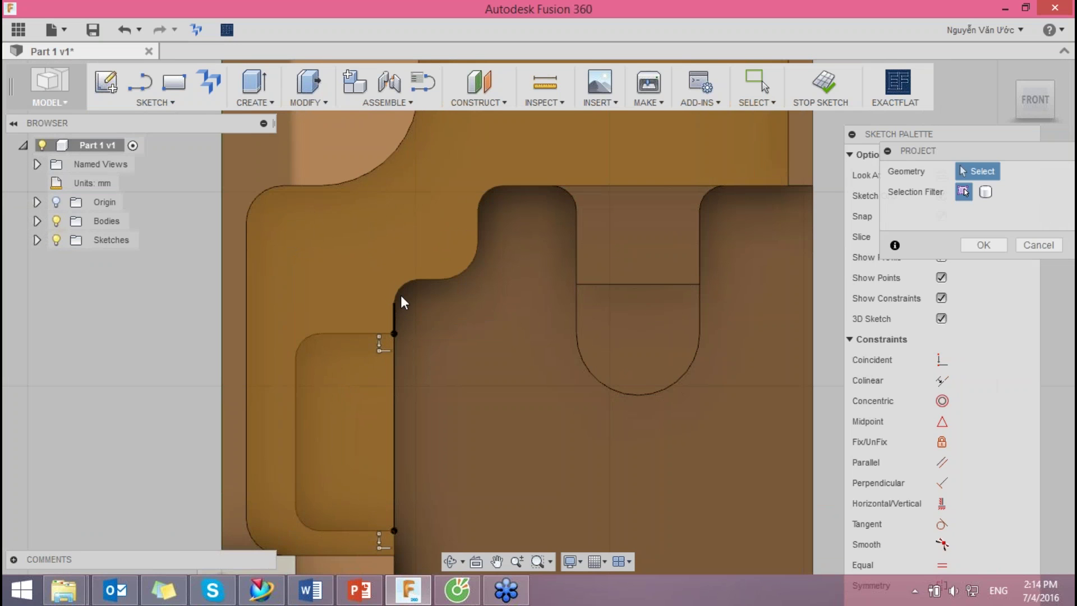
click(401, 287)
click(432, 281)
click(466, 274)
click(478, 225)
click(487, 193)
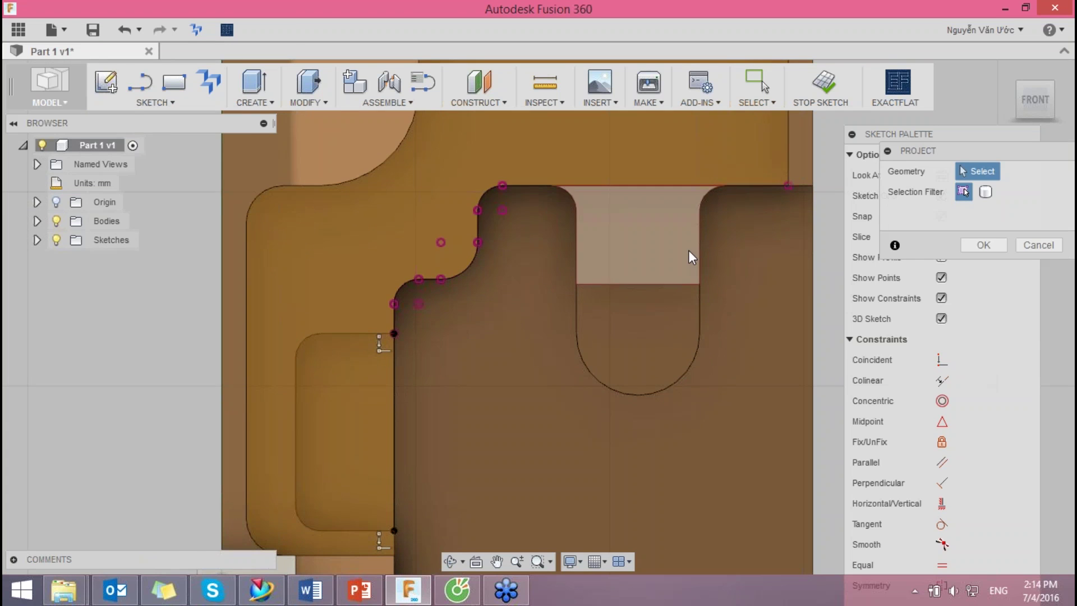
click(689, 250)
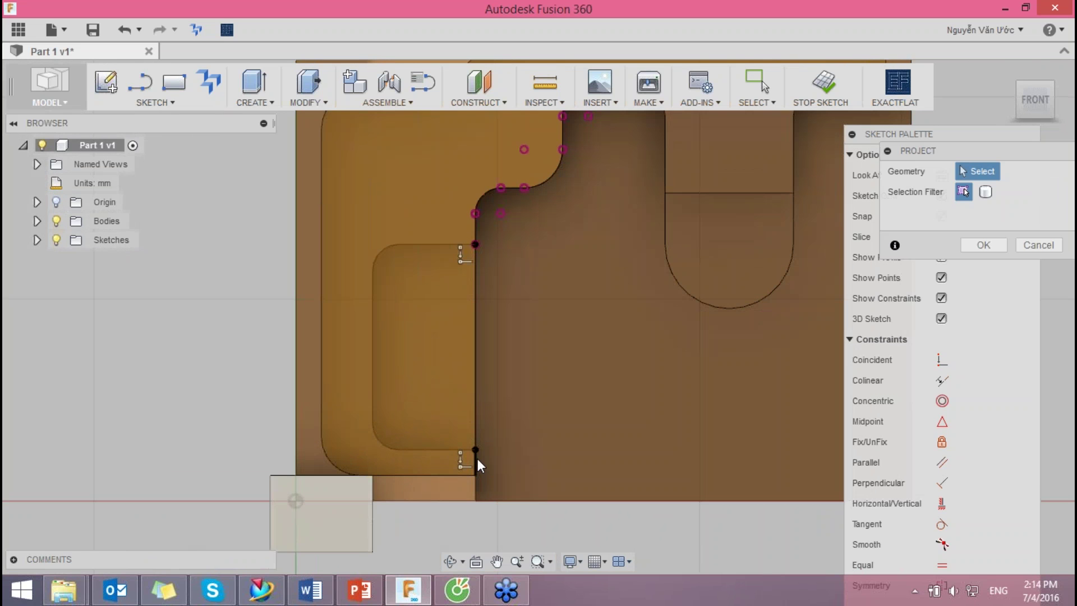
click(477, 459)
scroll(561, 383, down, 3)
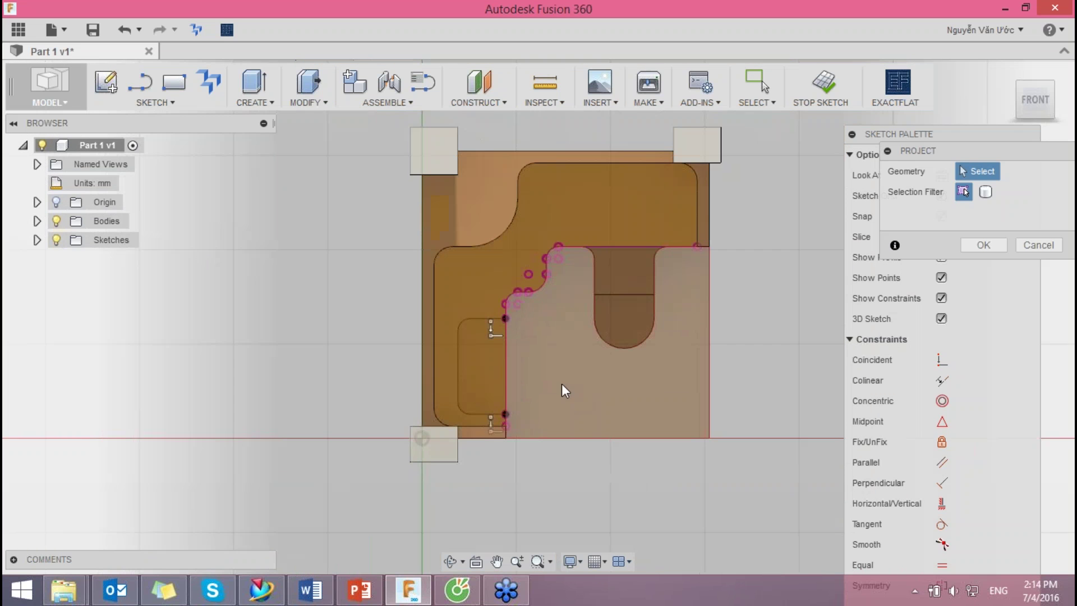
middle_drag(563, 387, 502, 409)
Step: Confirm the projected edges and finish the sketch
click(984, 245)
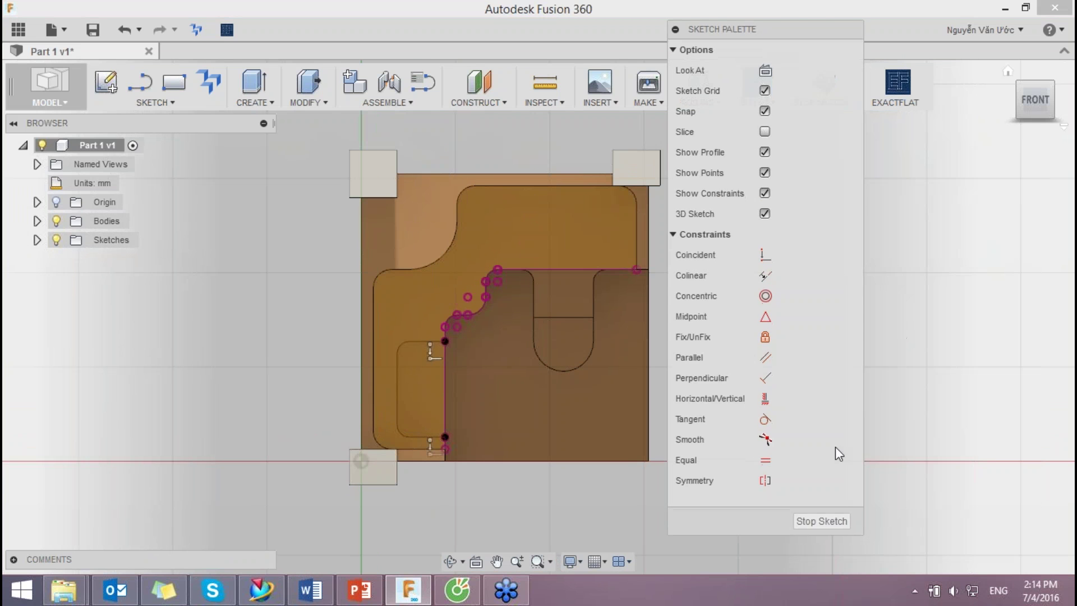
click(830, 522)
mouse_move(718, 365)
shift+middle_down()
mouse_move(727, 312)
mouse_move(659, 299)
mouse_move(663, 212)
shift+middle_up()
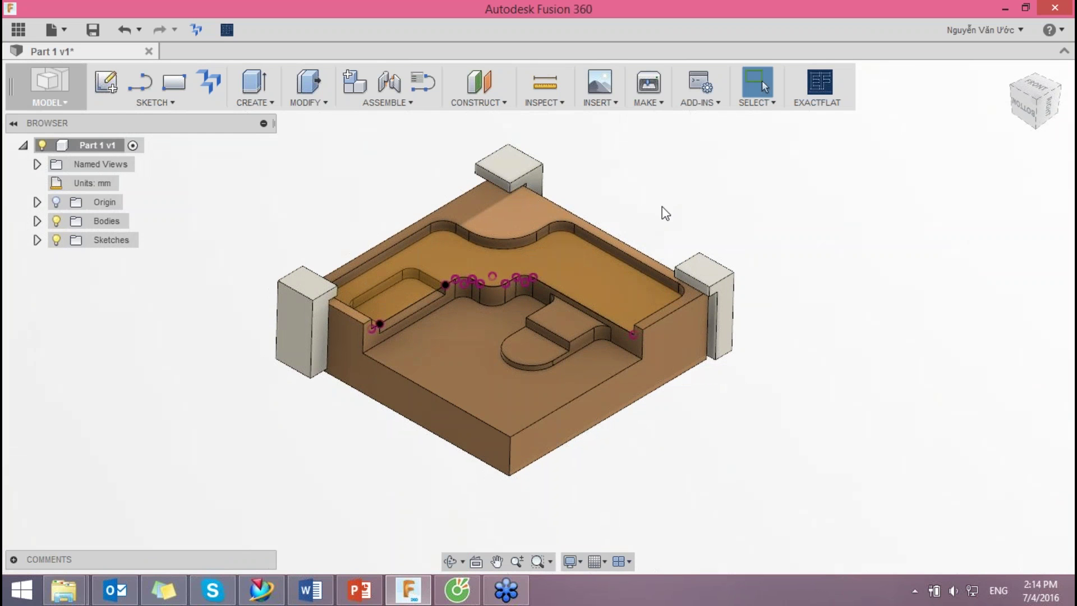
Step: Switch to the CAM workspace and open 2D Pocket1 for editing
click(60, 101)
click(66, 335)
click(163, 259)
right_click(144, 259)
click(171, 241)
Step: Replace the pocket's stock contour with the new projected edge chain and compute the toolpath
click(246, 30)
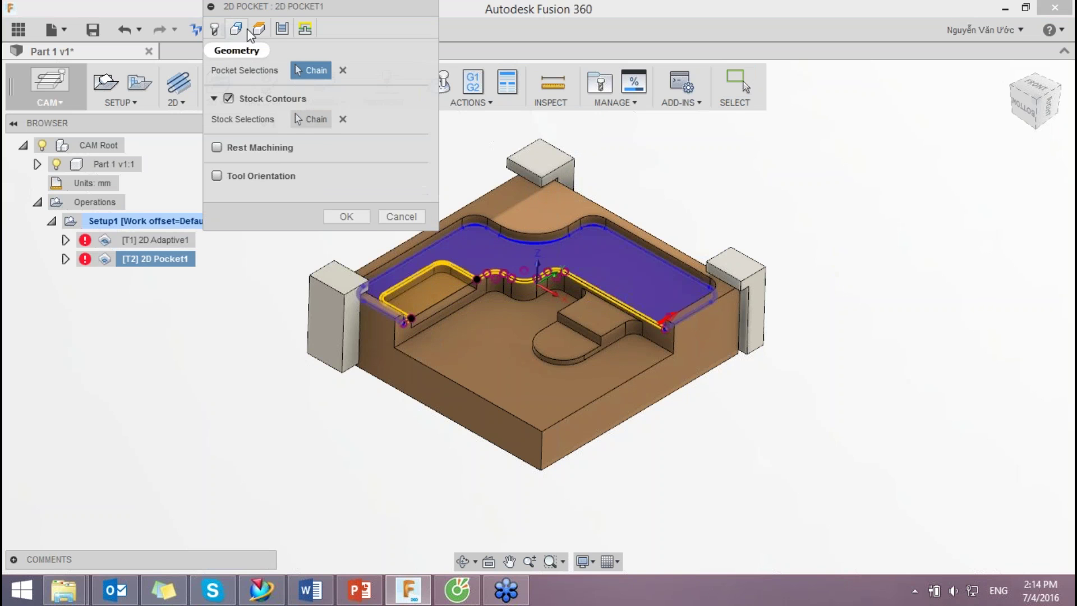
click(342, 119)
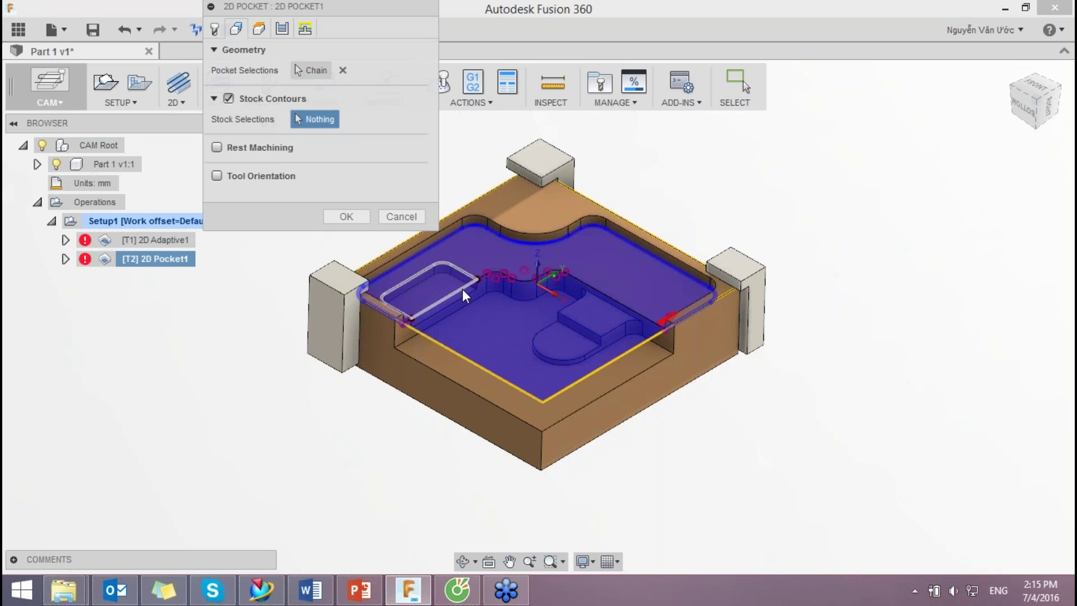
scroll(444, 305, up, 3)
scroll(382, 339, up, 3)
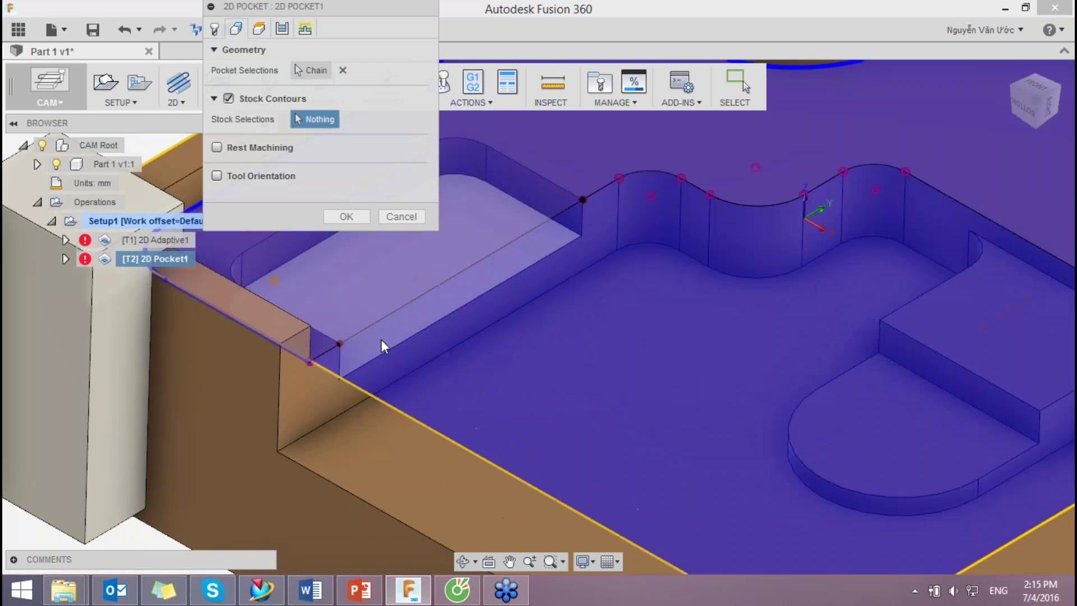
click(325, 350)
scroll(402, 358, down, 3)
scroll(515, 301, down, 3)
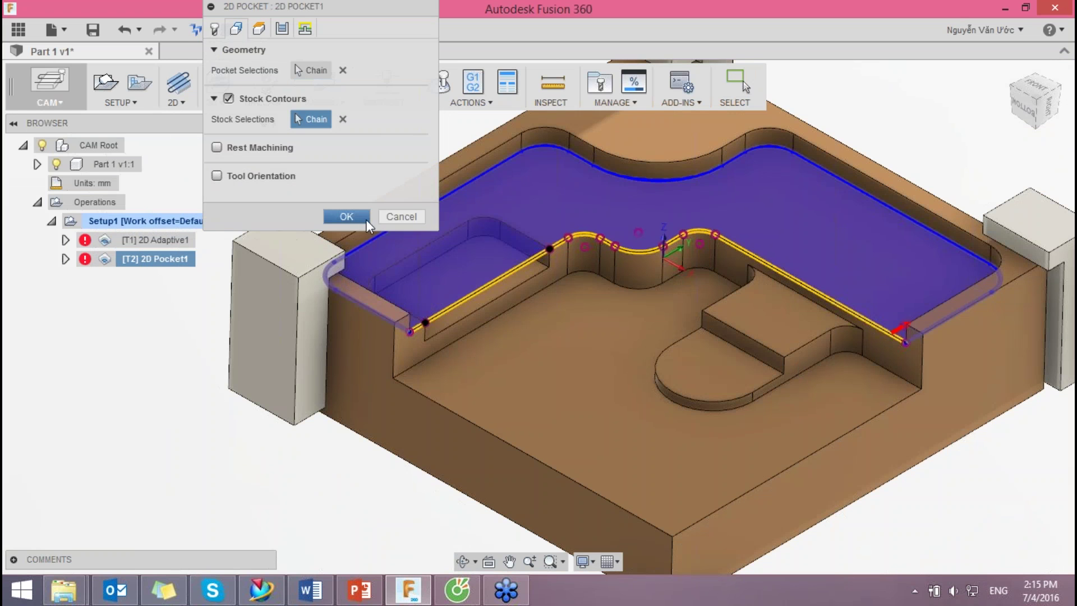
click(358, 218)
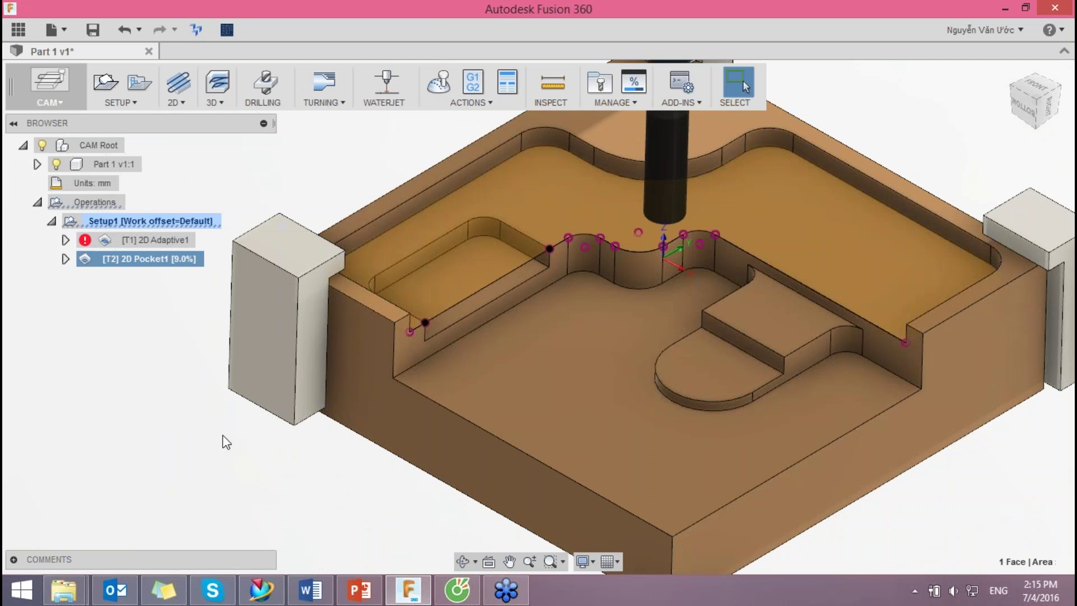
Step: Inspect the new pocket toolpath and regenerate the 2D Adaptive1 toolpath
scroll(523, 299, up, 2)
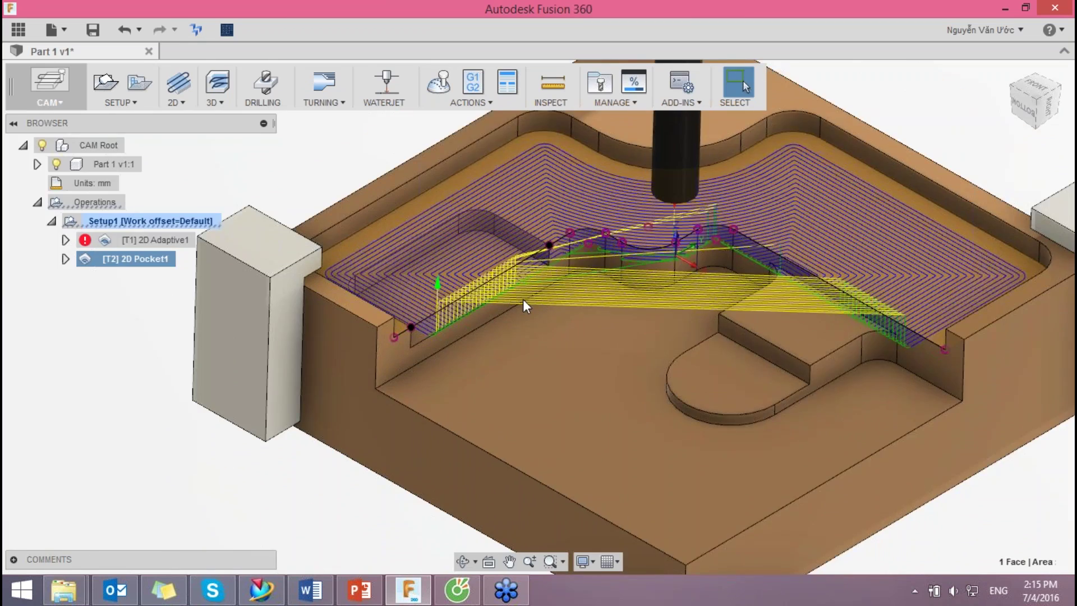
scroll(417, 345, up, 3)
scroll(430, 334, up, 2)
shift+middle_drag(388, 321, 429, 389)
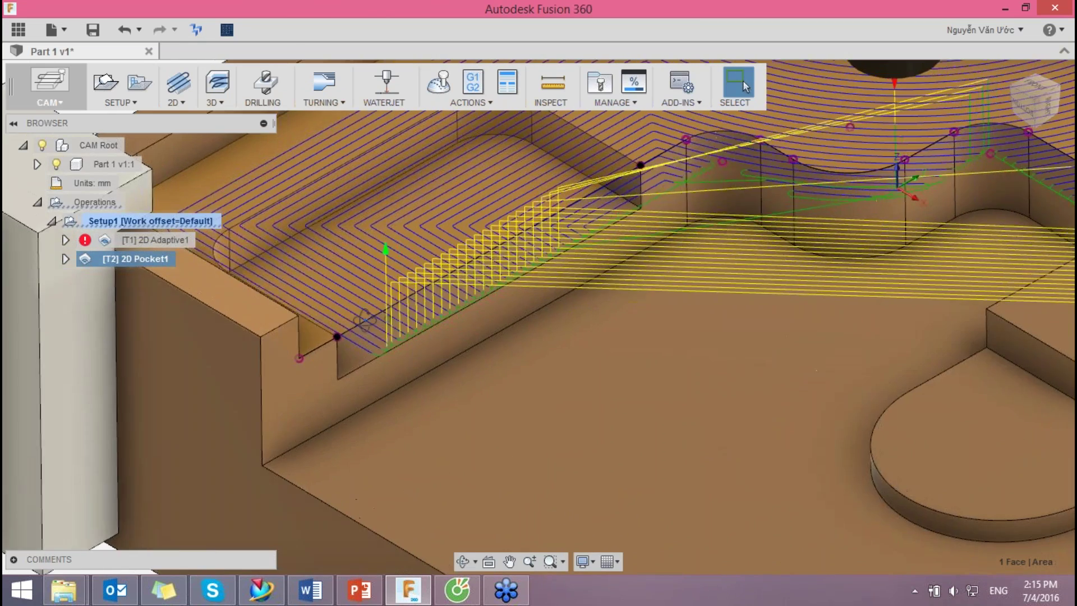
scroll(429, 389, down, 5)
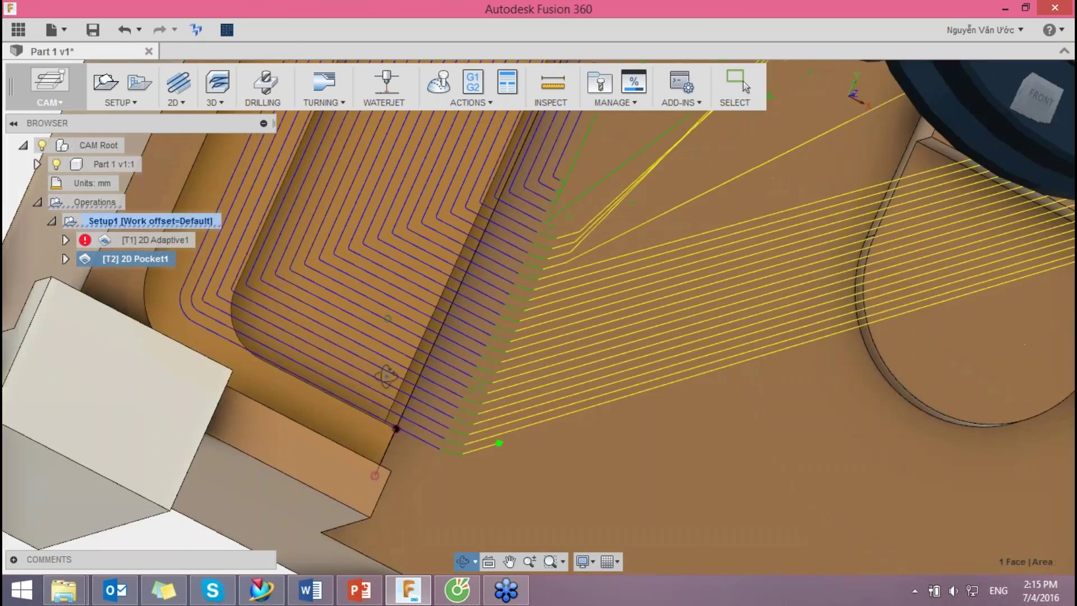
mouse_move(429, 389)
shift+middle_down()
mouse_move(697, 277)
mouse_move(663, 286)
shift+middle_up()
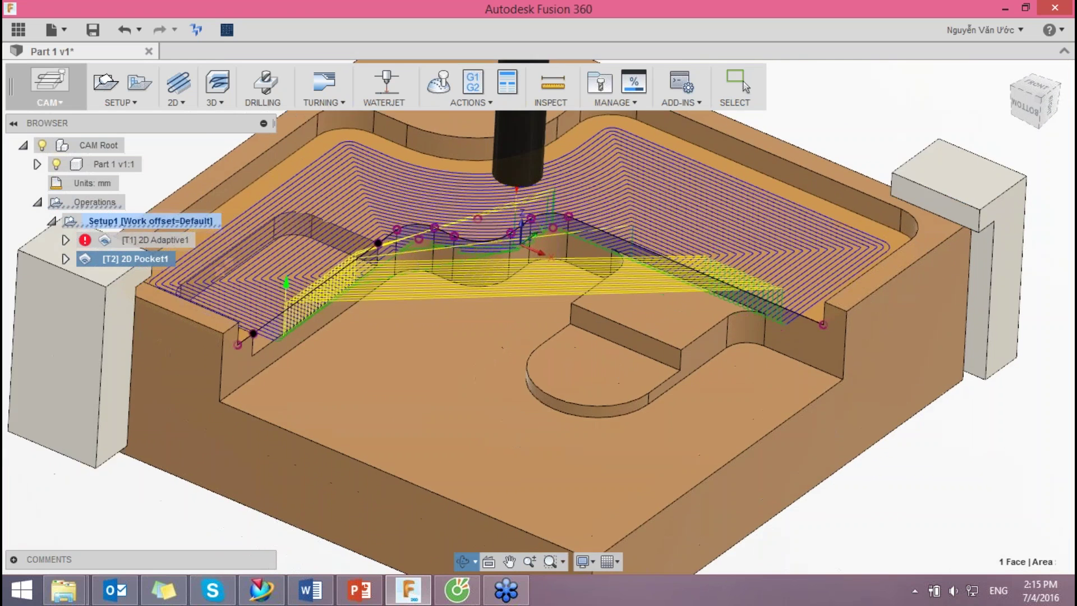
shift+middle_drag(664, 286, 629, 300)
scroll(610, 305, down, 3)
right_click(132, 240)
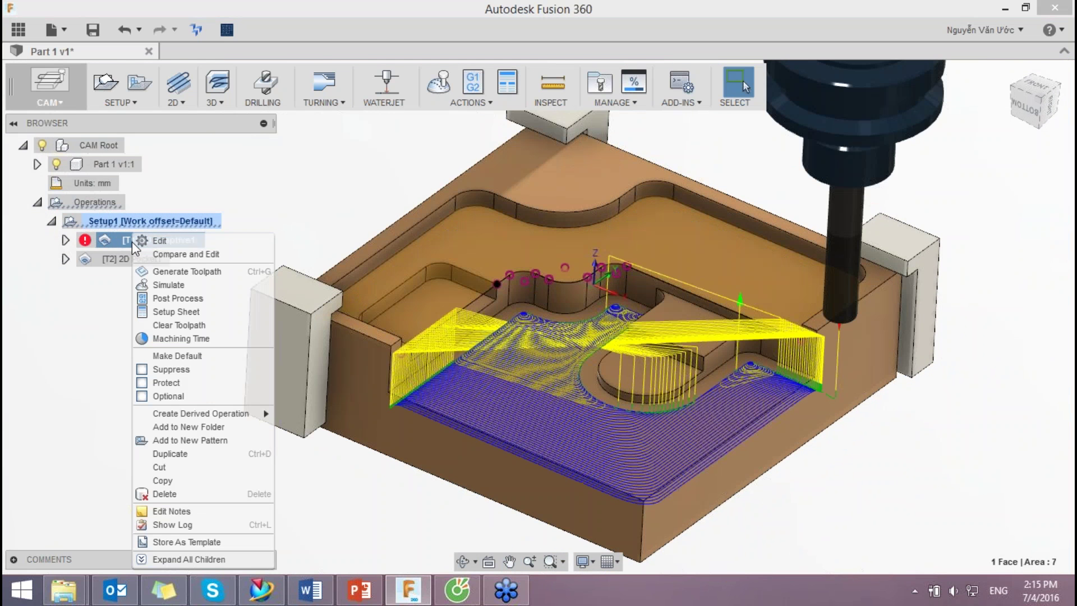
click(173, 272)
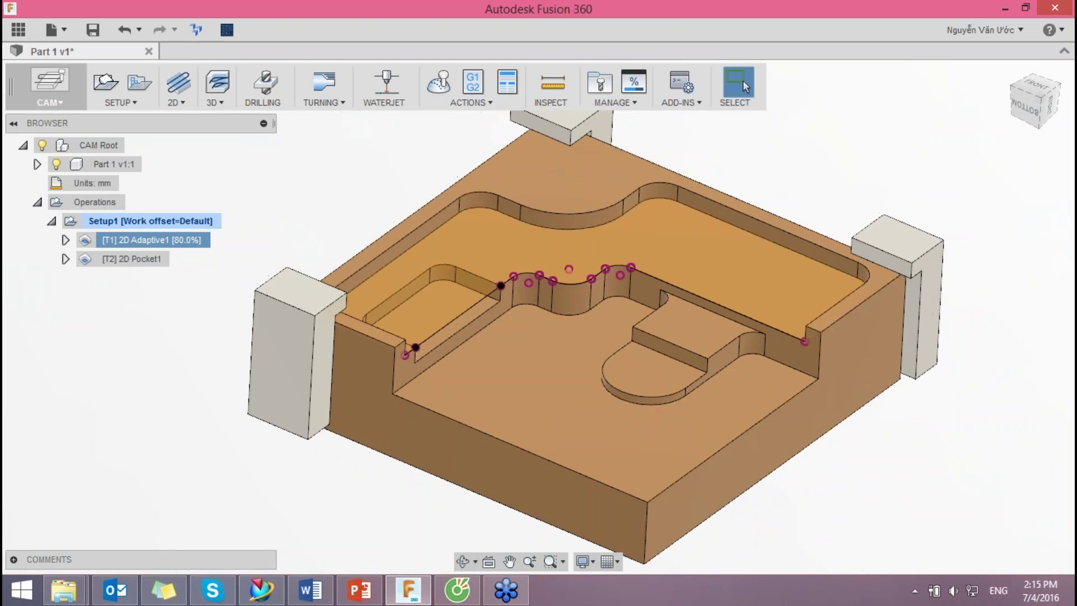
Step: Display the 2D Adaptive1 and 2D Pocket1 toolpaths together to compare them
shift+middle_drag(331, 209, 368, 213)
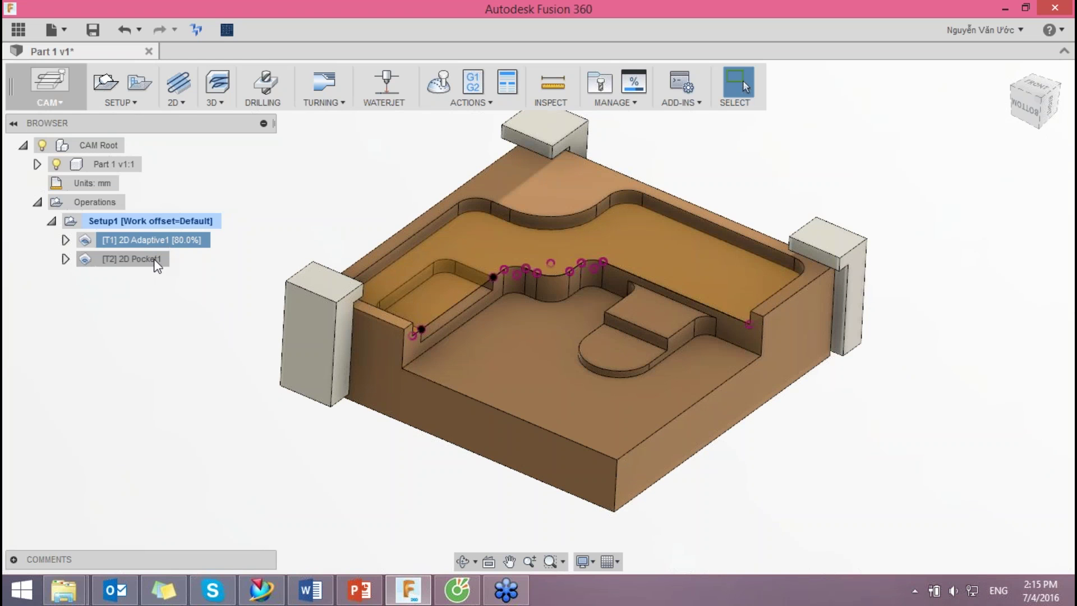
click(157, 264)
click(166, 243)
click(156, 258)
click(274, 208)
middle_drag(277, 209, 350, 208)
click(125, 262)
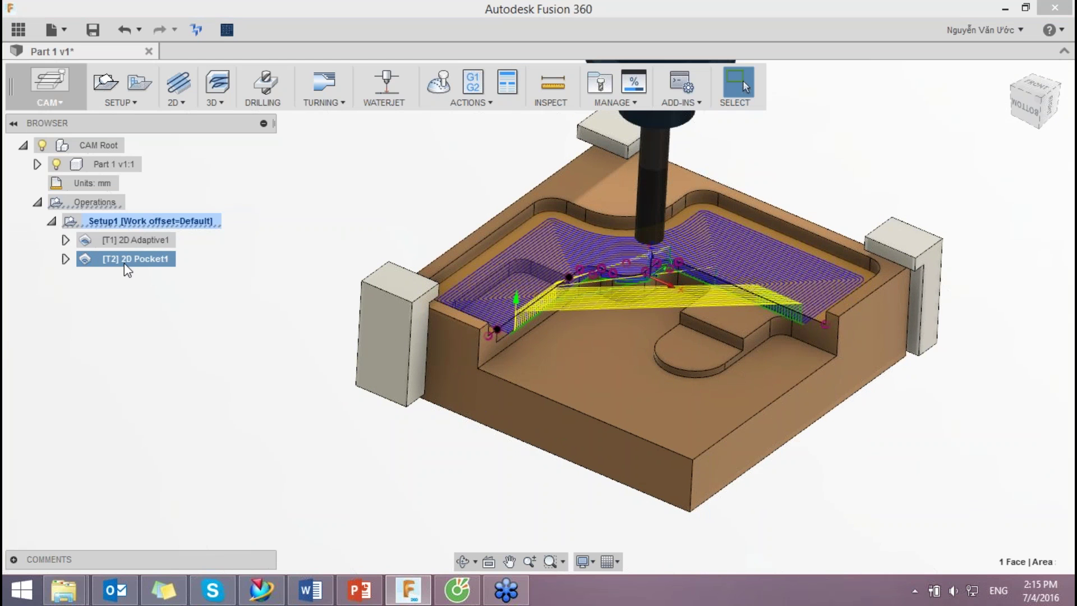
right_click(124, 264)
Step: Enable two finishing passes with a finishing stepover of 2 in 2D Pocket1
click(152, 240)
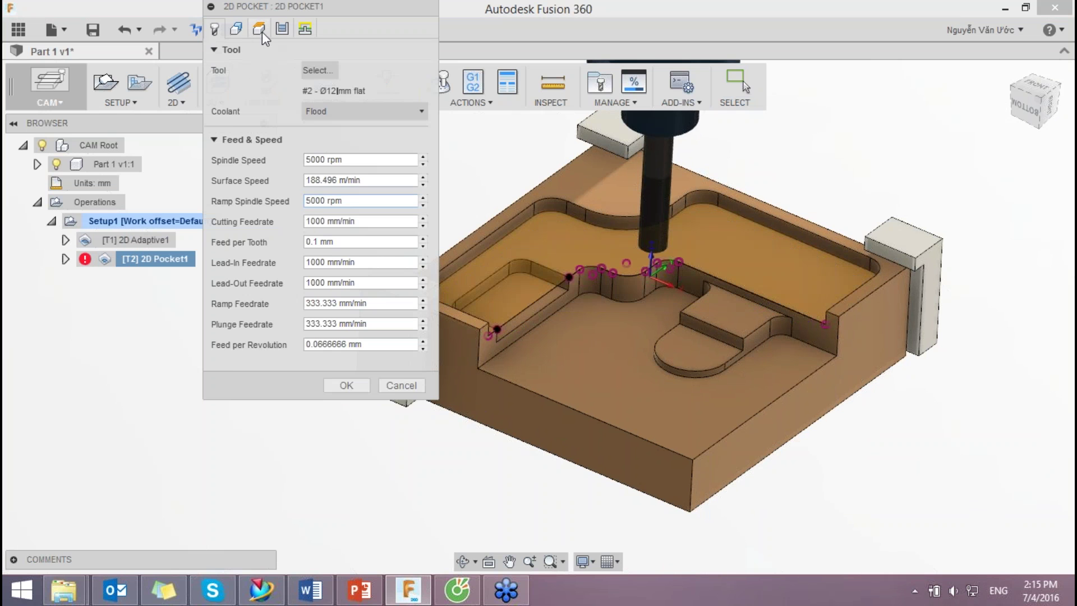
click(282, 28)
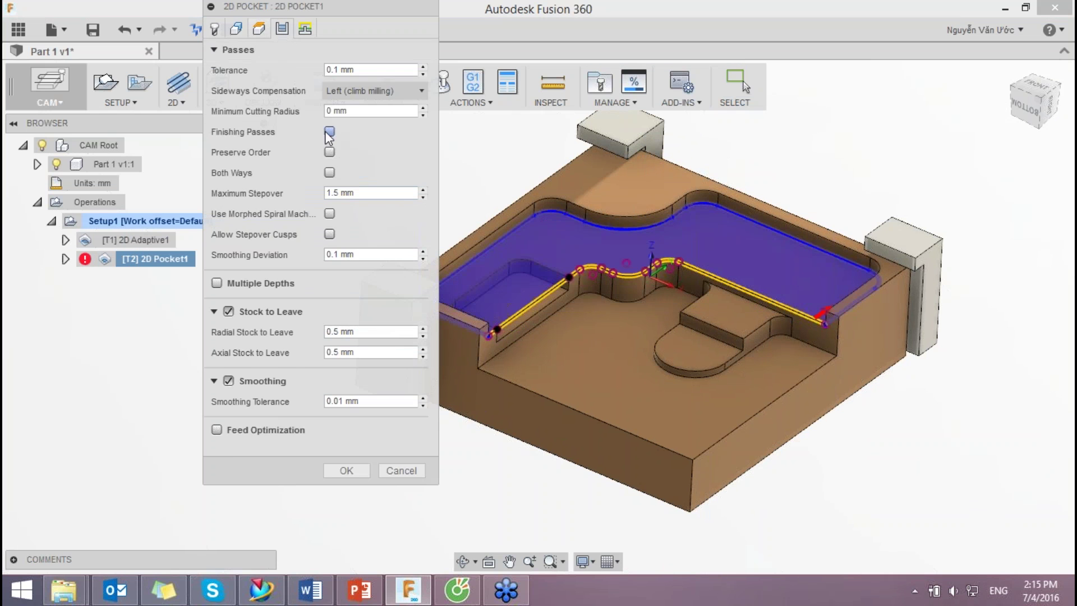
click(328, 133)
click(336, 172)
text(2)
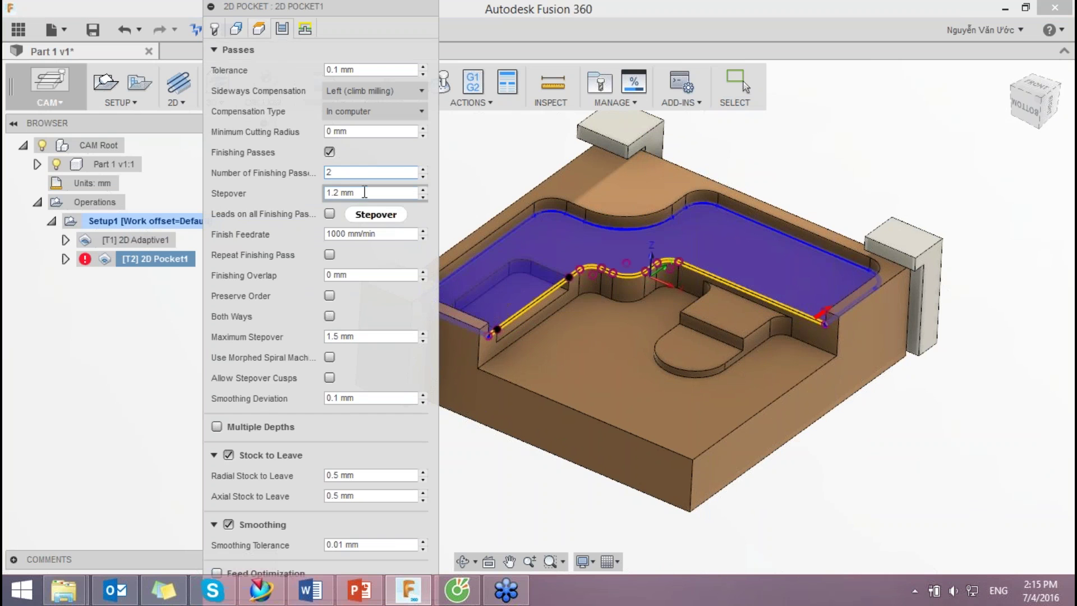
click(368, 193)
mouse_move(366, 193)
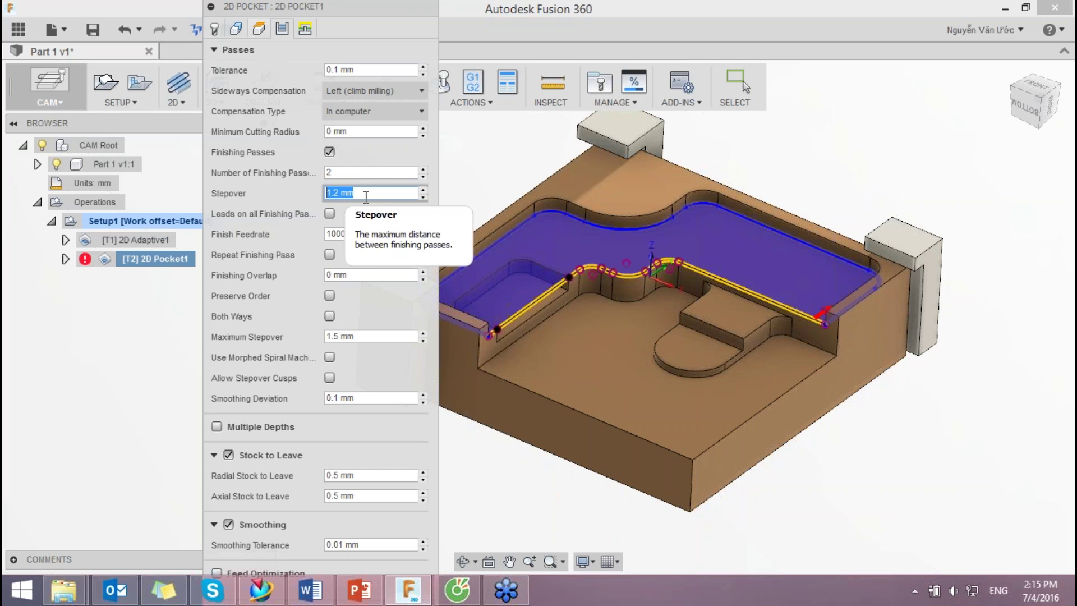
click(376, 193)
key(Return)
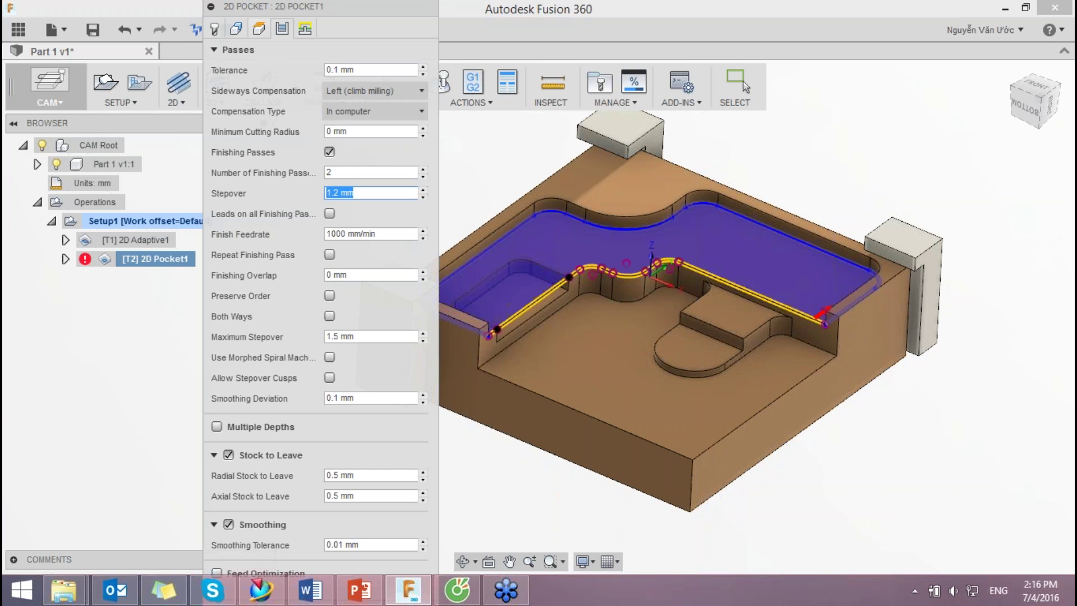
text(2)
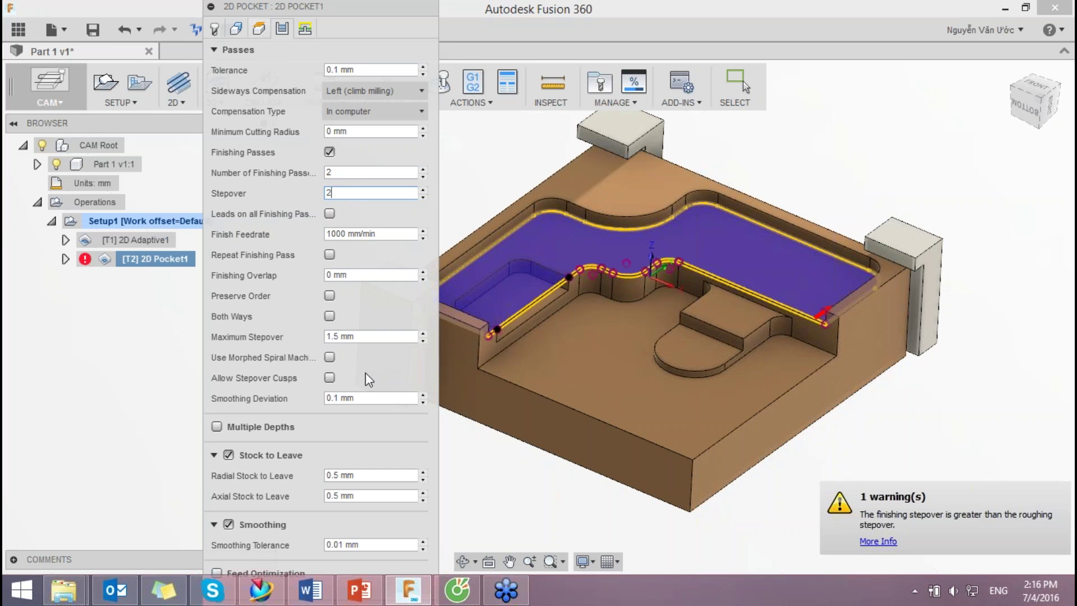
click(393, 398)
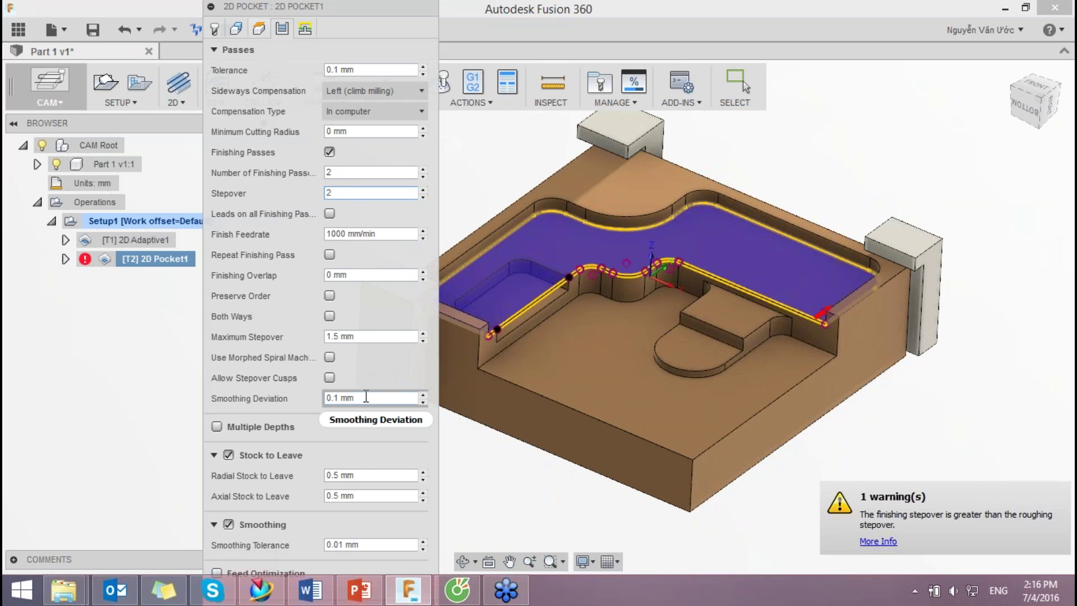
Step: Adjust the radial stock to leave to 0.3 mm with the spinner arrows
click(425, 480)
click(426, 480)
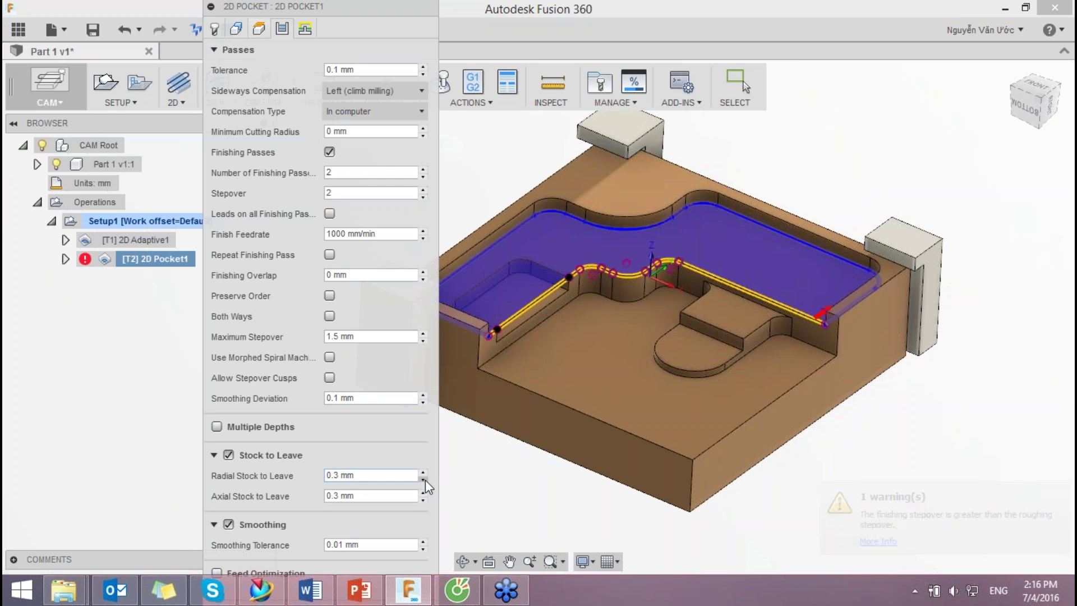
click(425, 473)
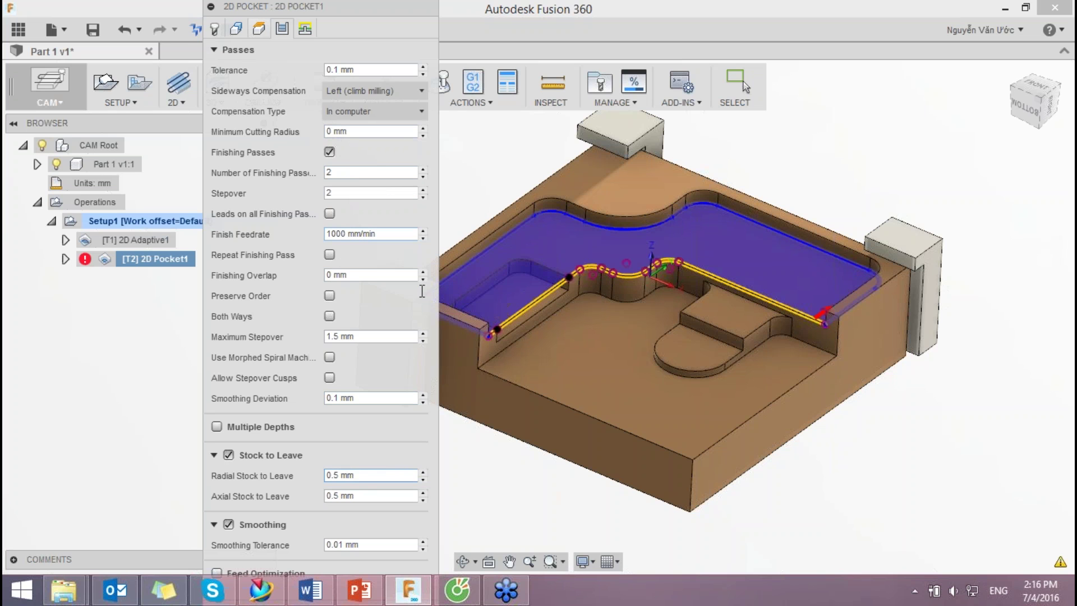
double_click(423, 480)
Step: Set stock to leave to 0 and clear the stepover value
click(423, 479)
click(212, 49)
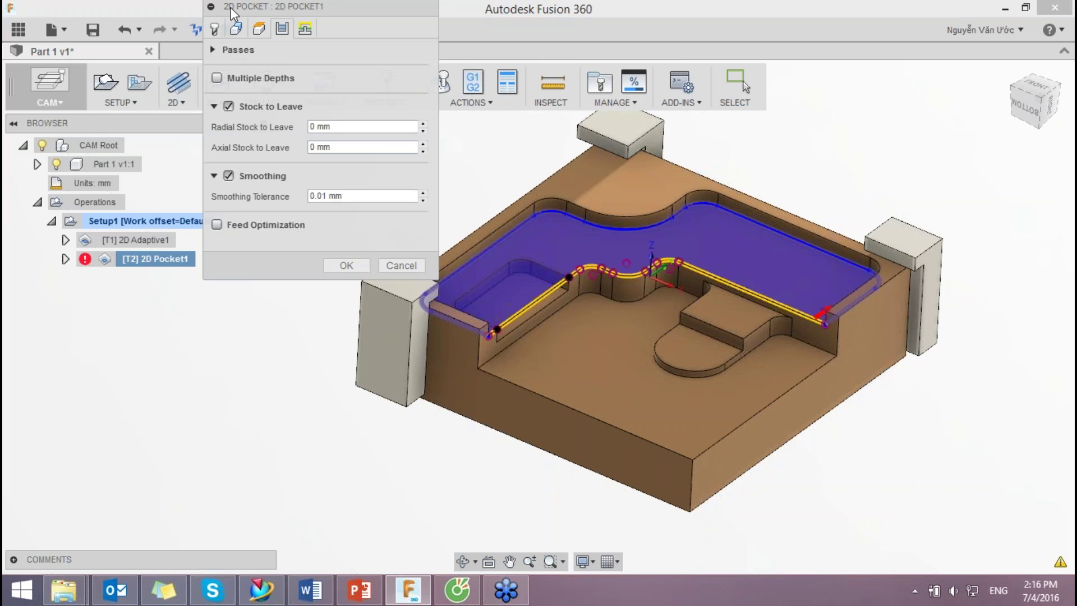
click(213, 50)
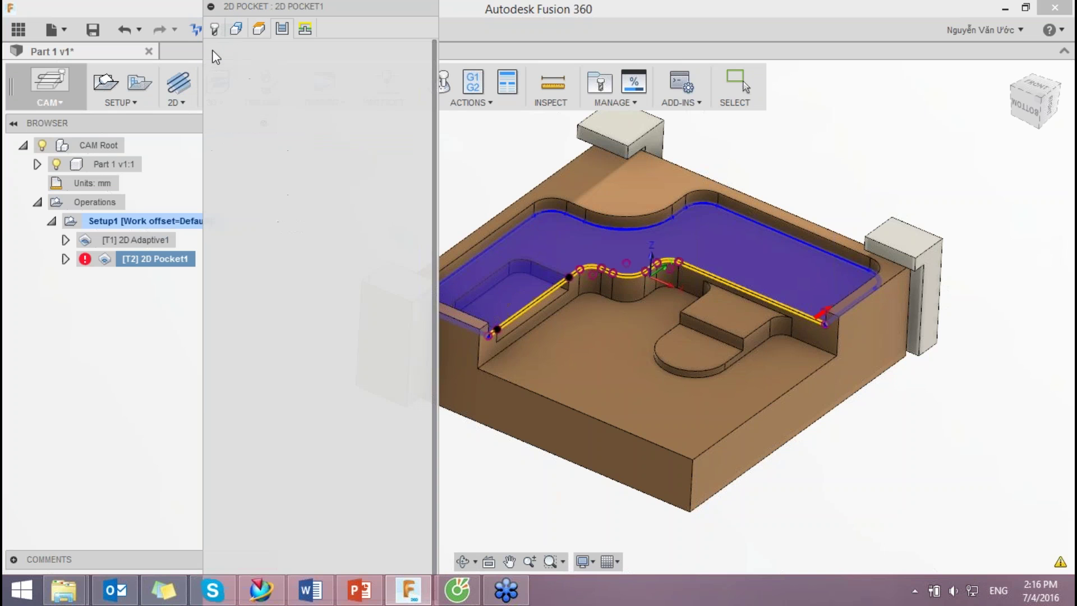
double_click(327, 192)
key(BackSpace)
text(2)
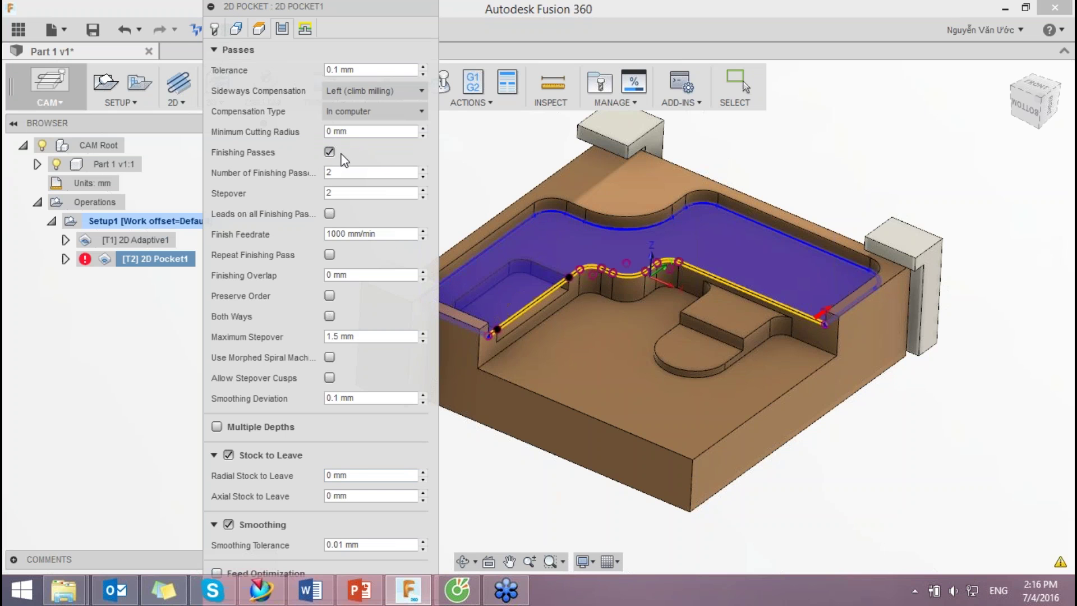
click(215, 49)
click(214, 50)
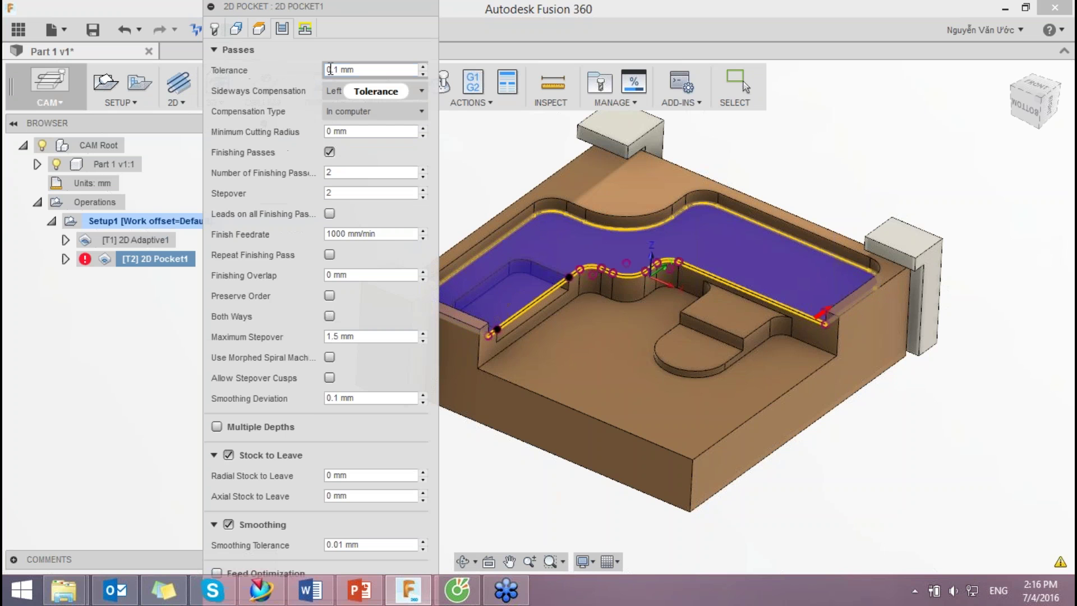
Step: Tighten the tolerance to 0.001 mm and generate the toolpath despite the stepover warning
click(333, 69)
text(00)
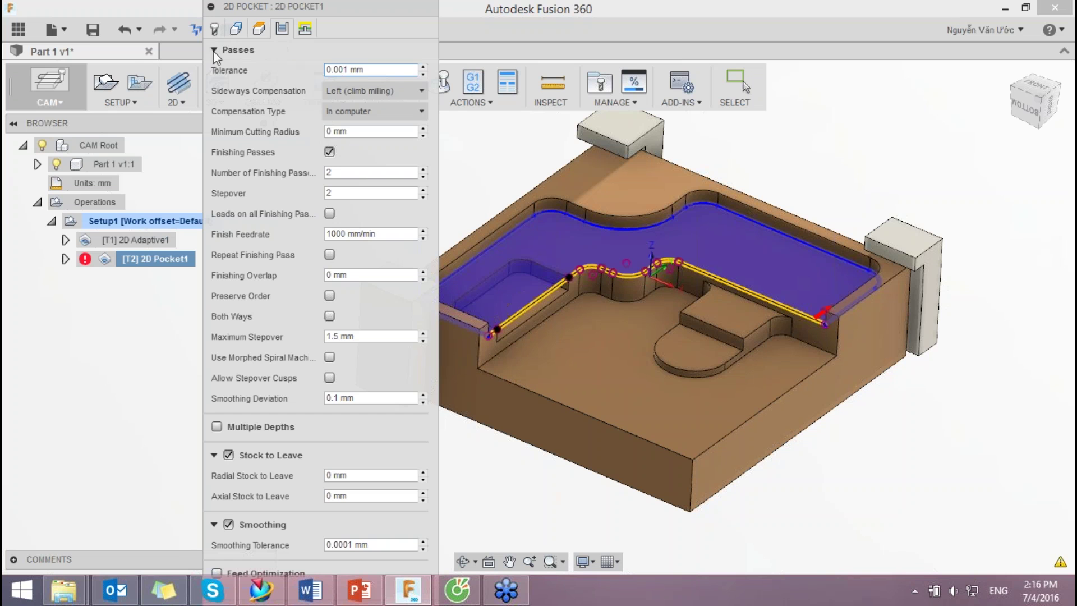
click(213, 49)
click(361, 268)
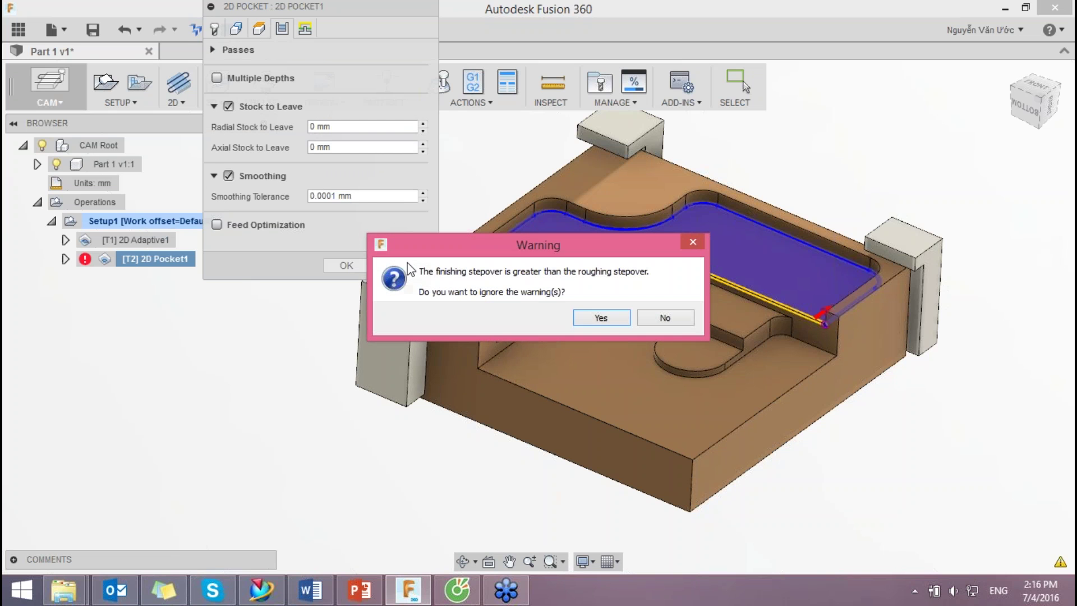
click(609, 319)
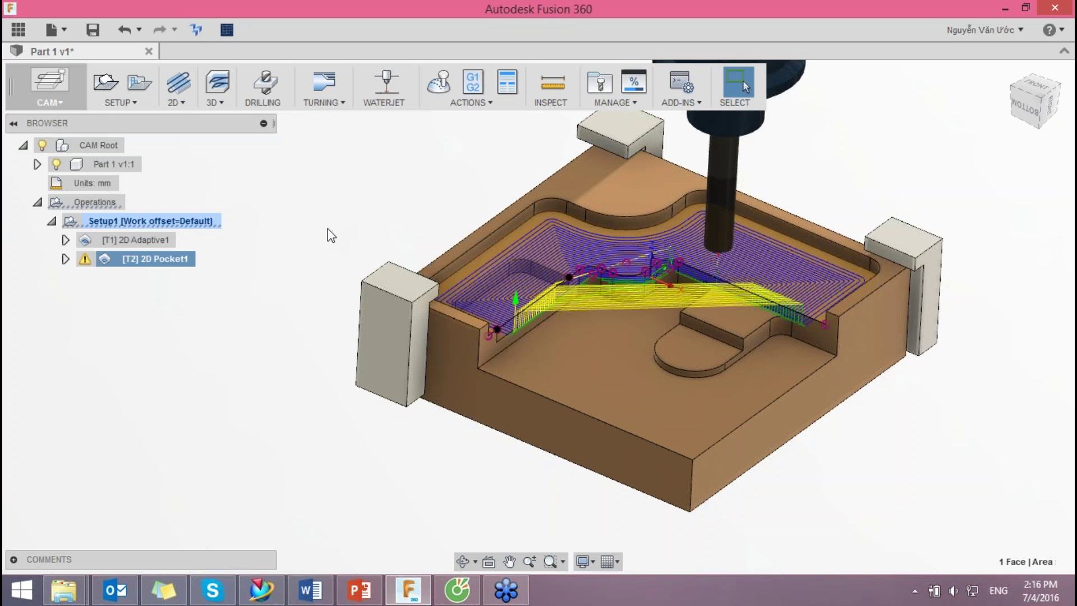
scroll(617, 278, up, 2)
Step: Set 2D Pocket1's finishing stepover to 1.2 mm and regenerate its toolpath
right_click(159, 260)
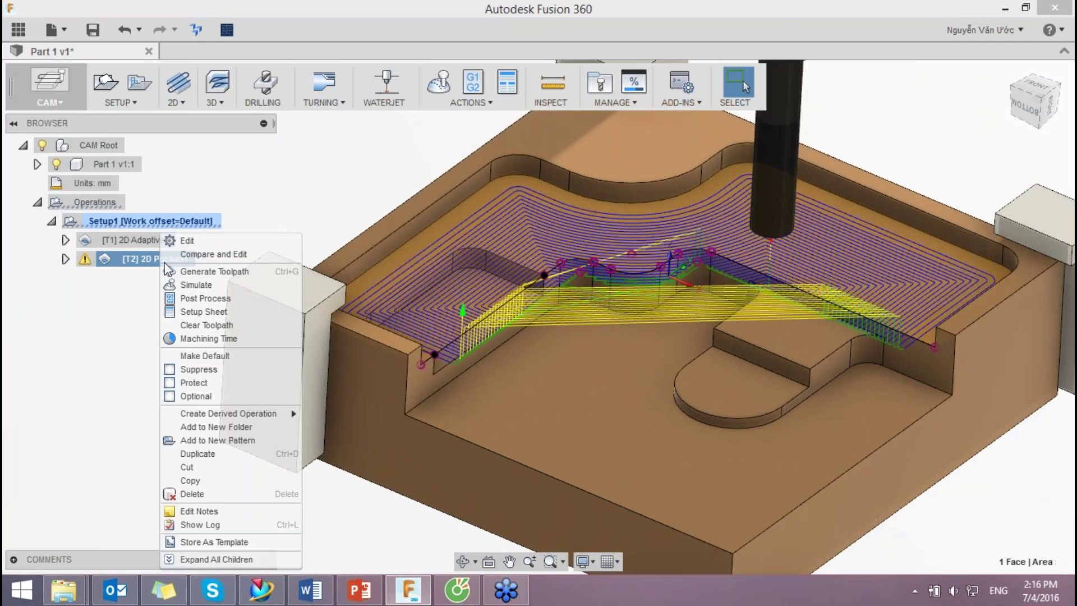
click(236, 241)
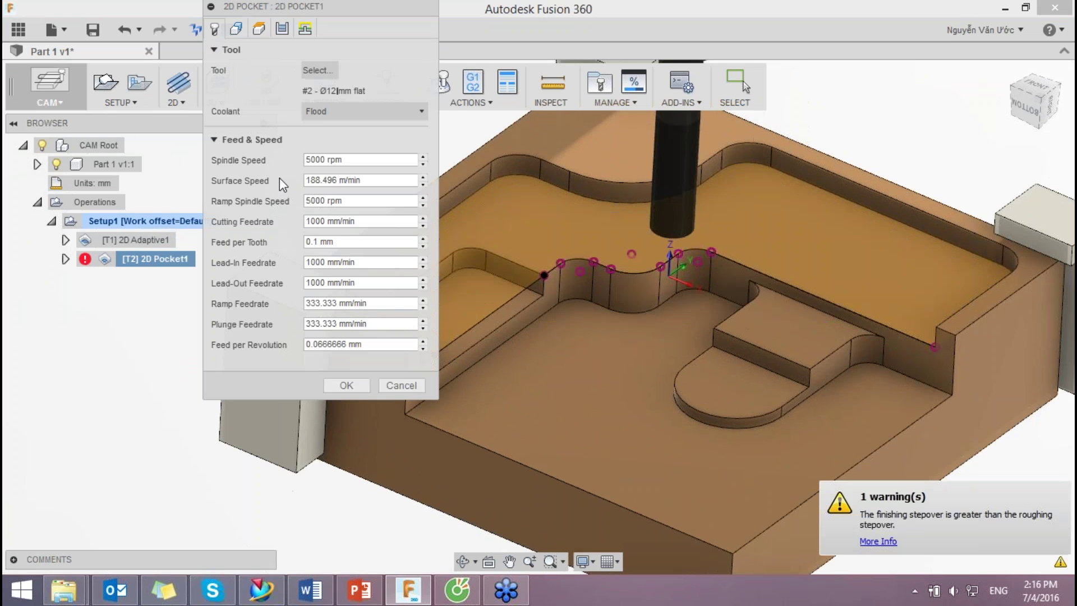
click(282, 29)
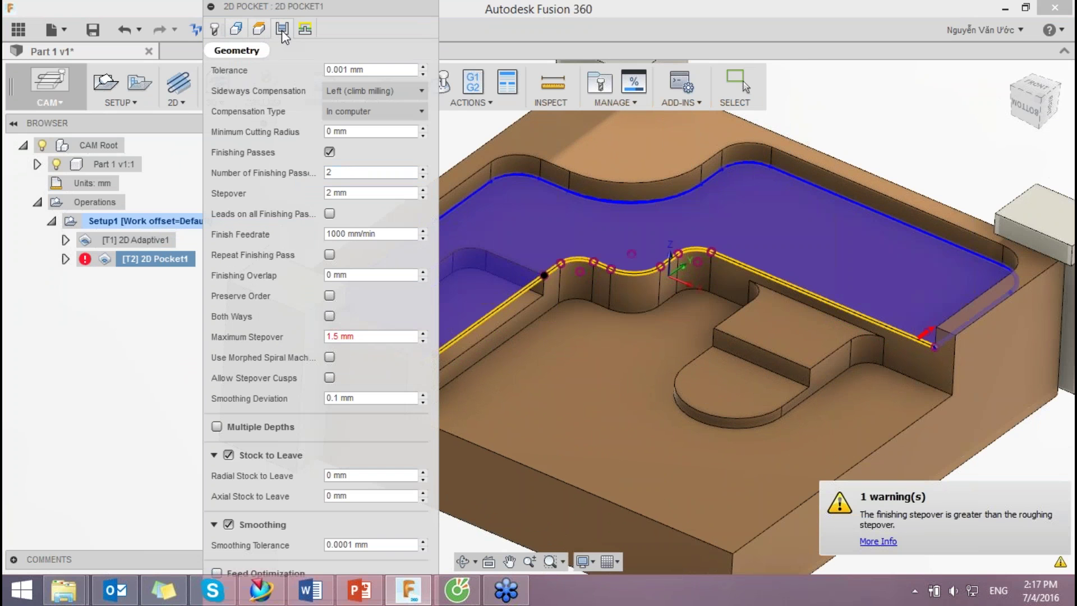
click(374, 337)
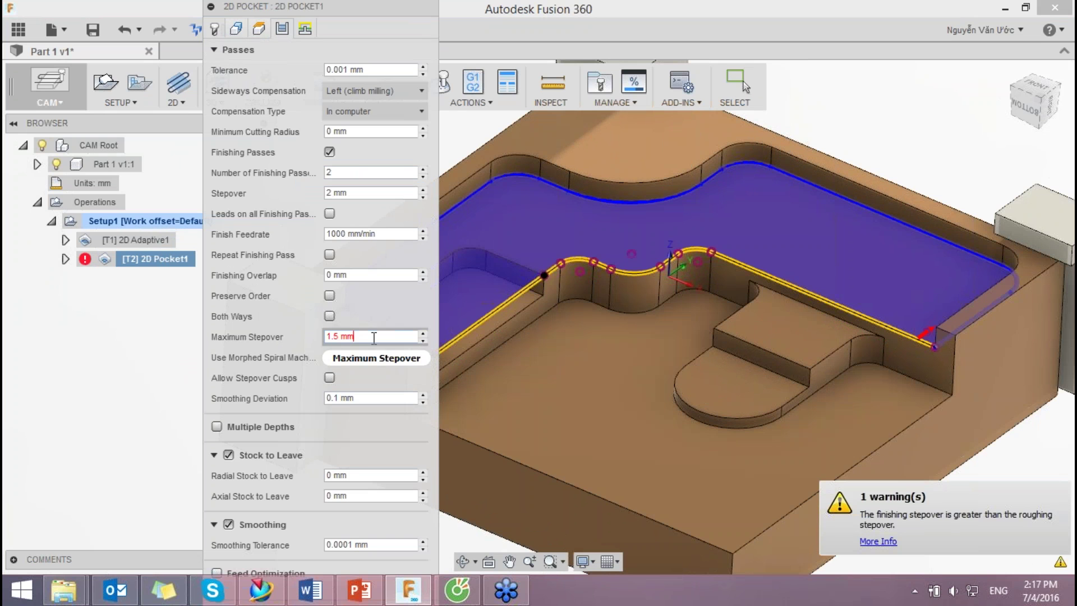
click(370, 193)
text(1.2)
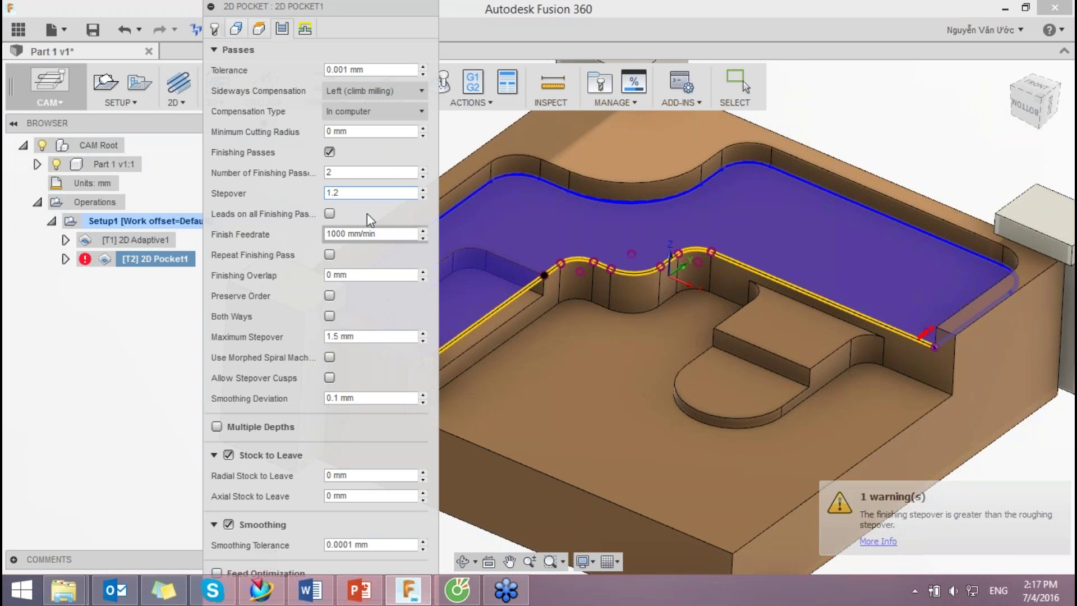
click(394, 170)
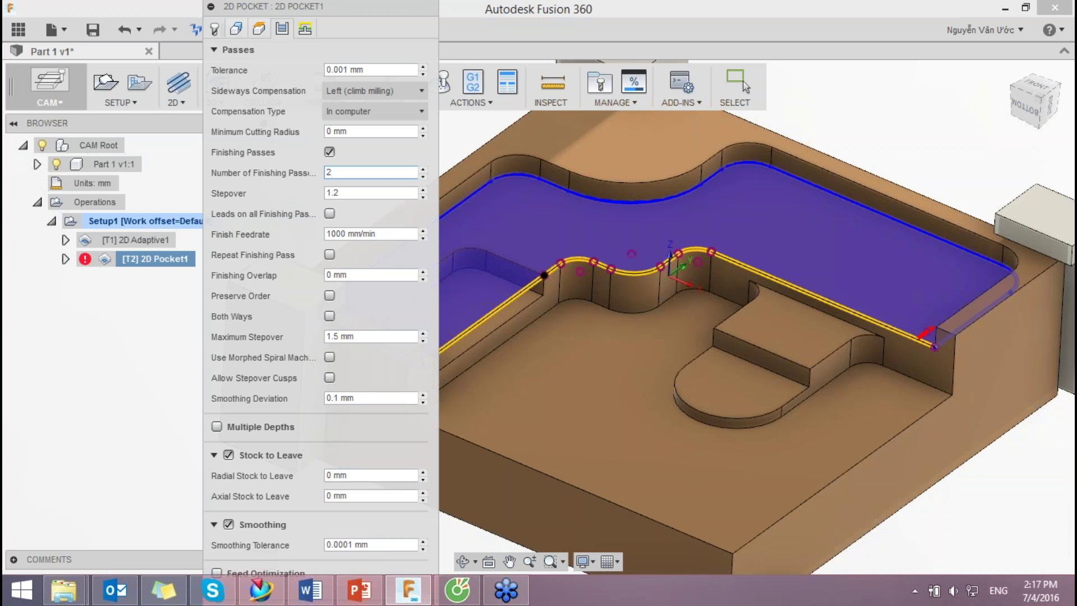
click(212, 50)
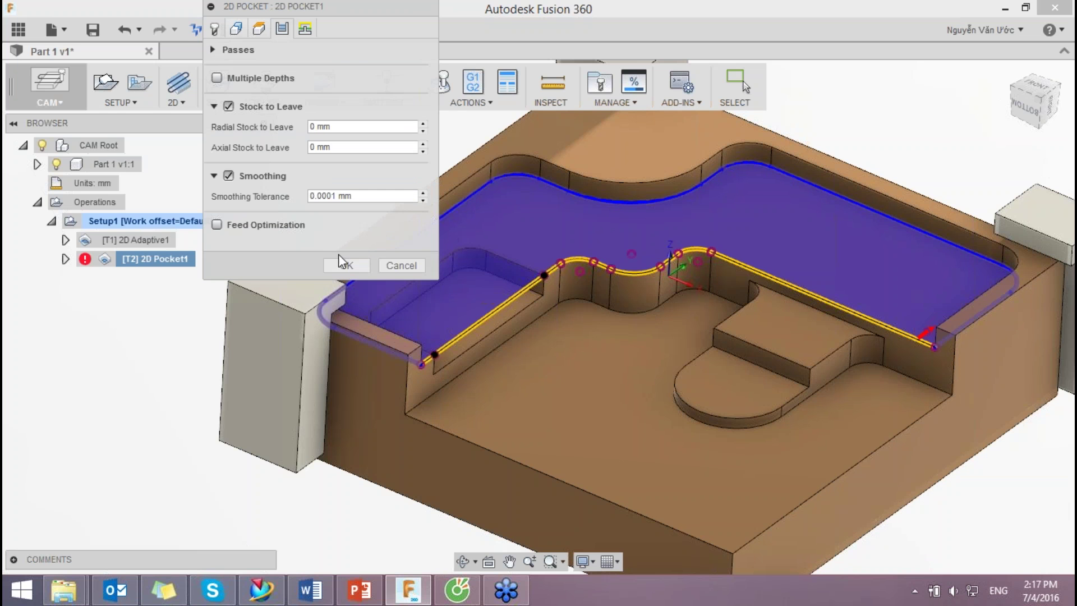
click(340, 259)
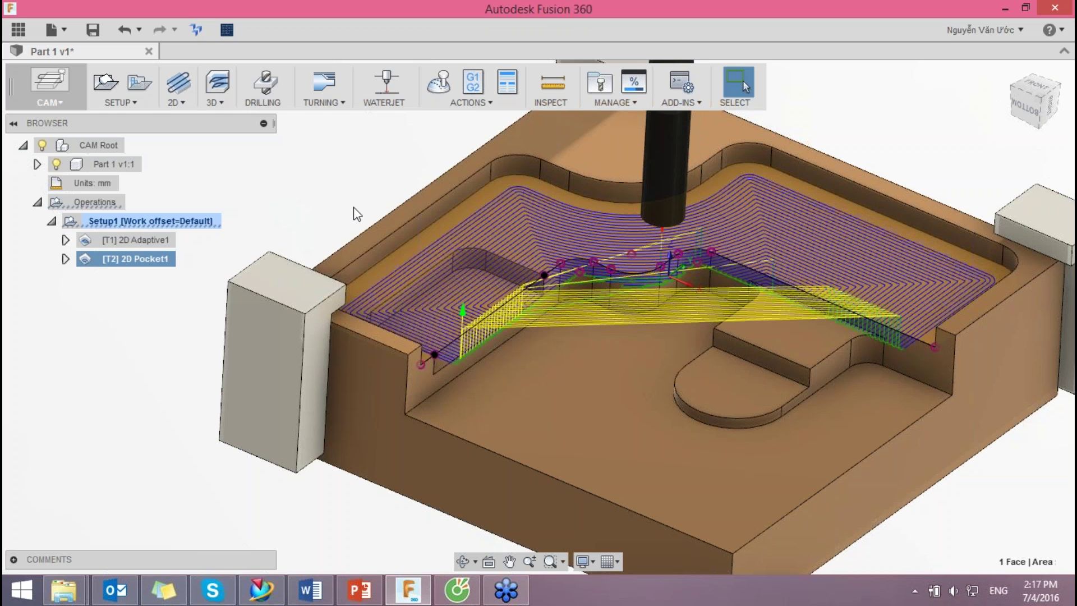
right_click(132, 260)
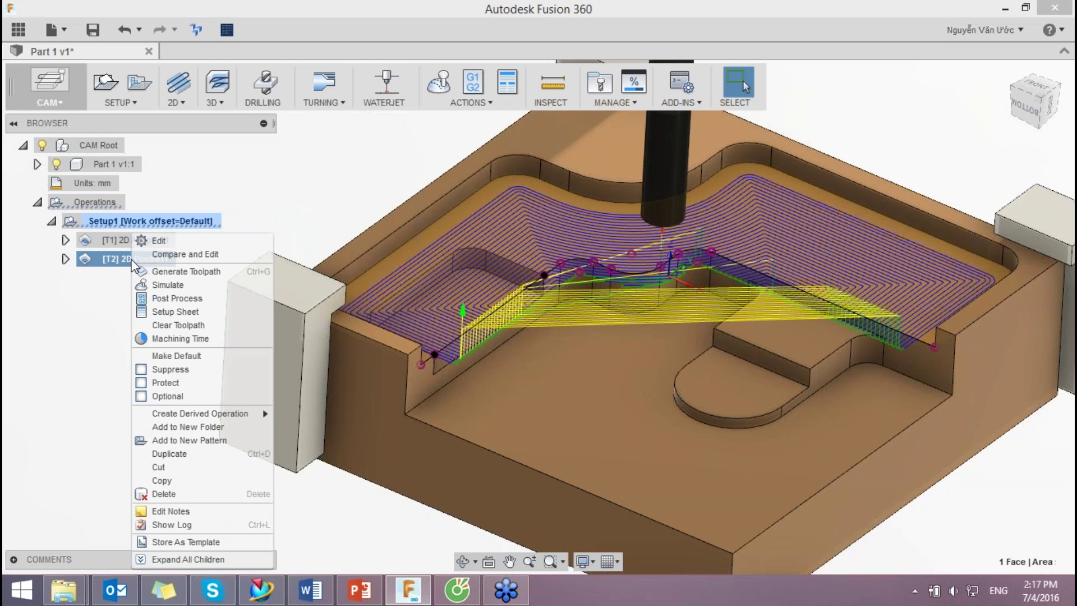
Step: Simulate Setup1 from the pocket operation onward with toolpath lines hidden
click(105, 219)
right_click(106, 219)
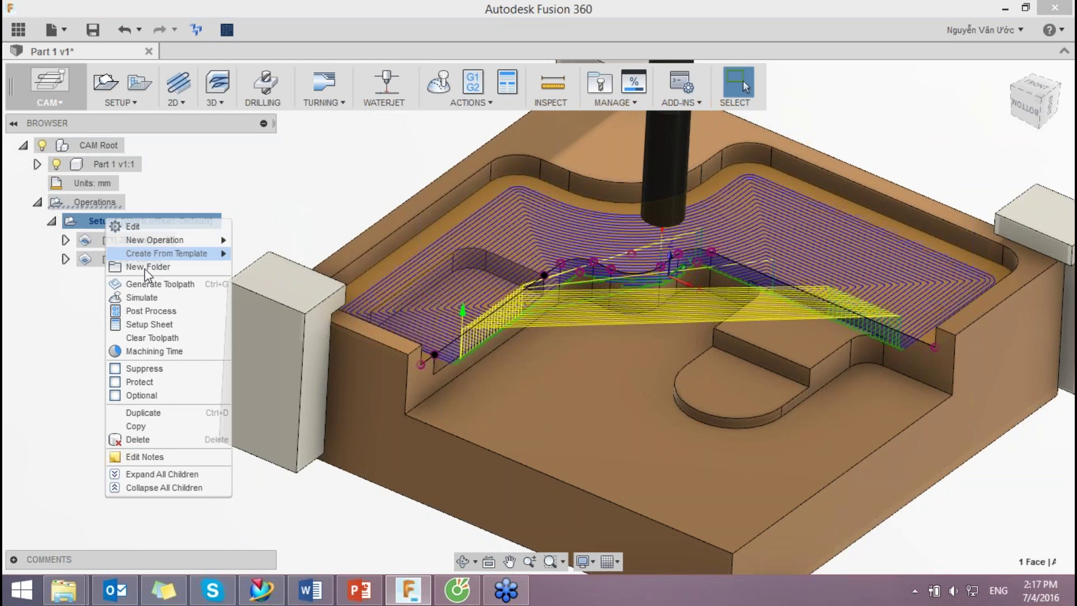
click(144, 296)
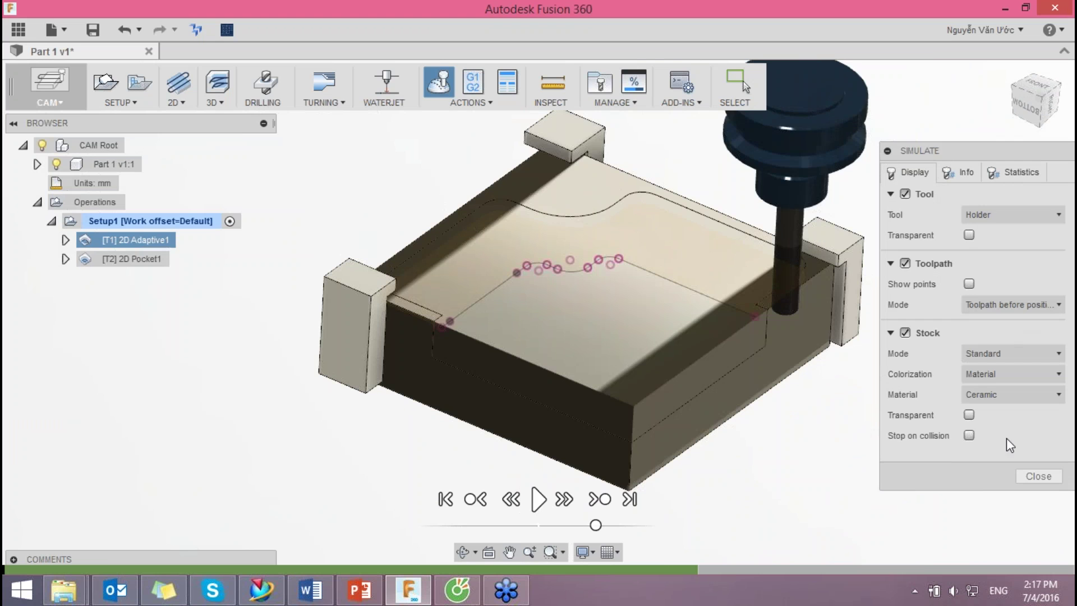
drag(660, 569, 701, 569)
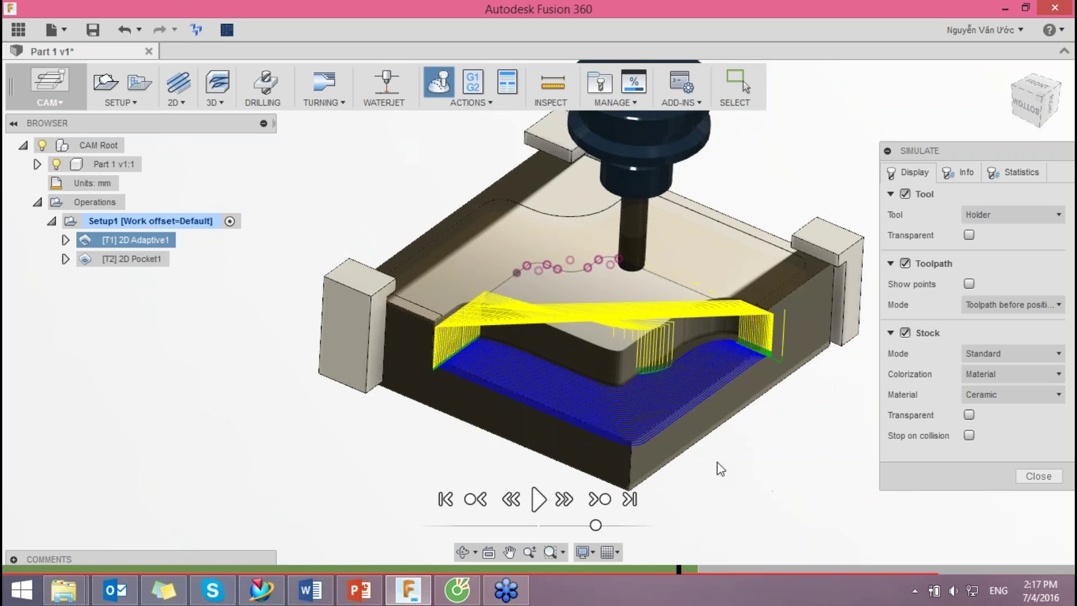
click(539, 501)
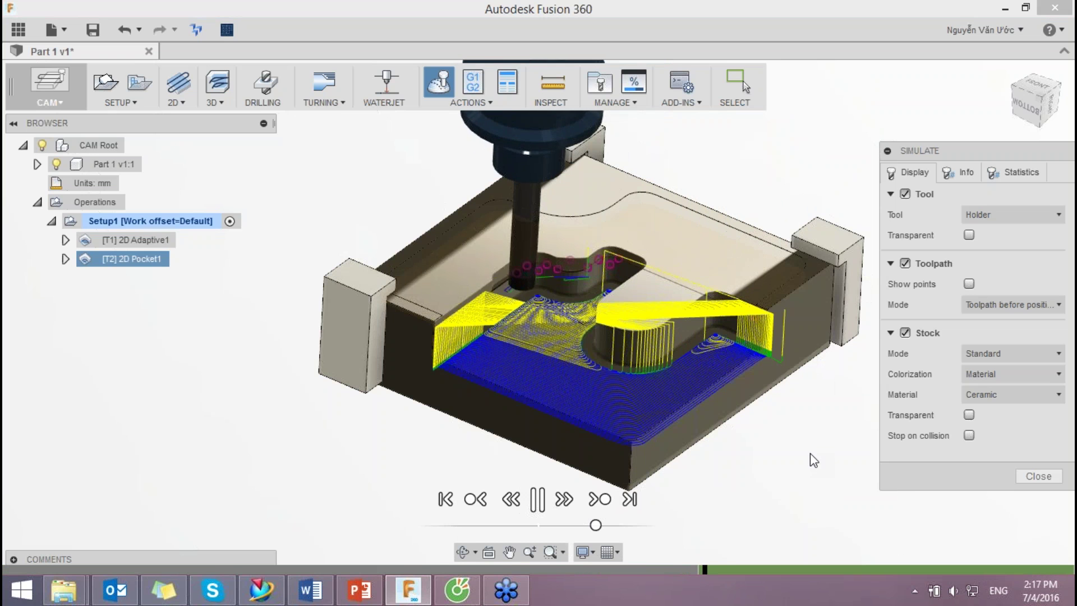
scroll(810, 454, up, 3)
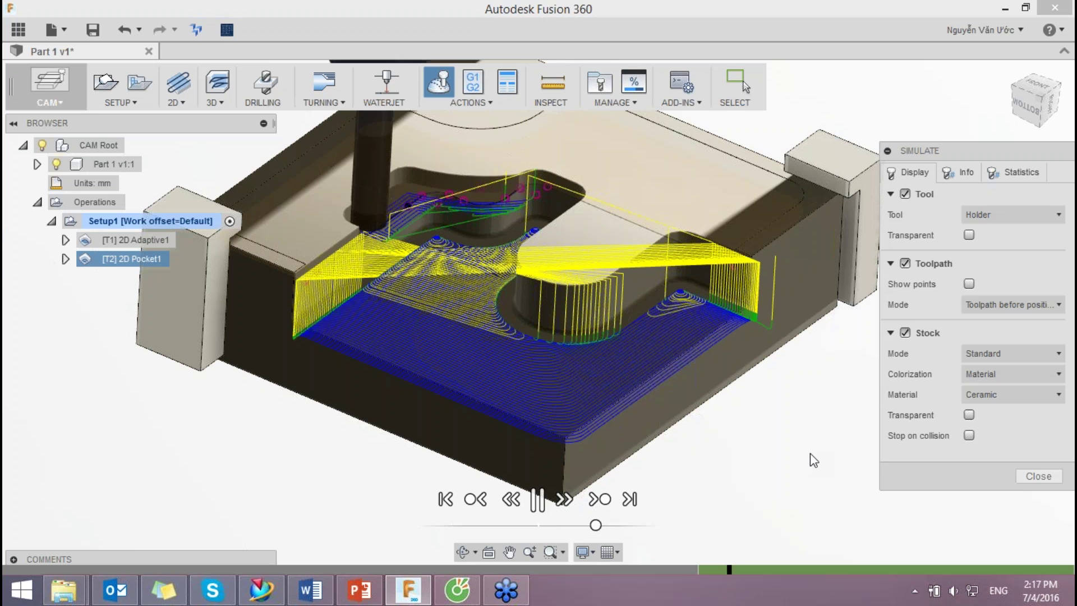
click(905, 263)
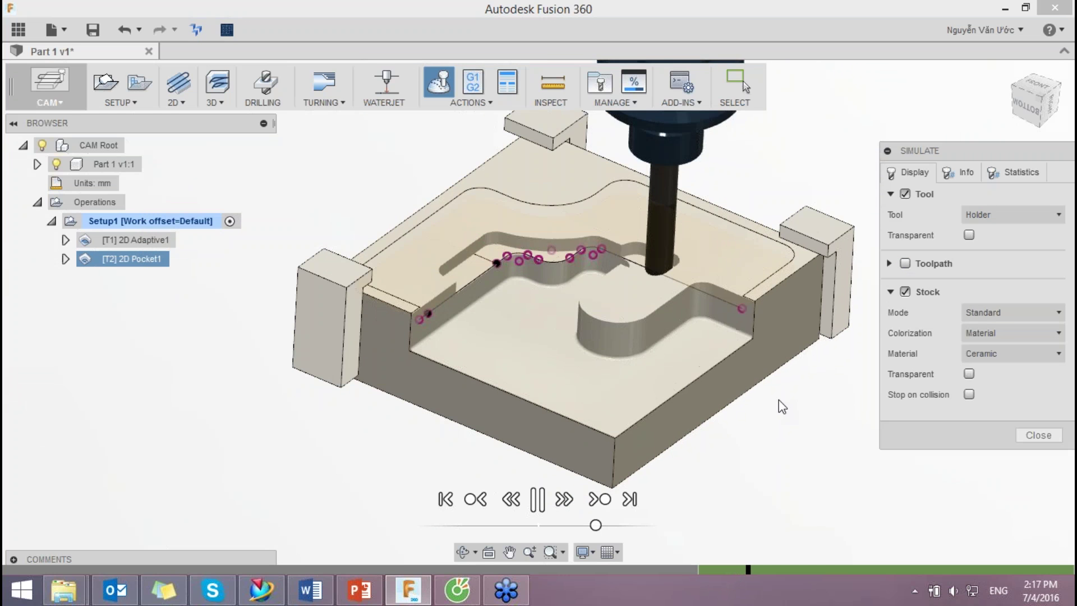
scroll(780, 400, up, 1)
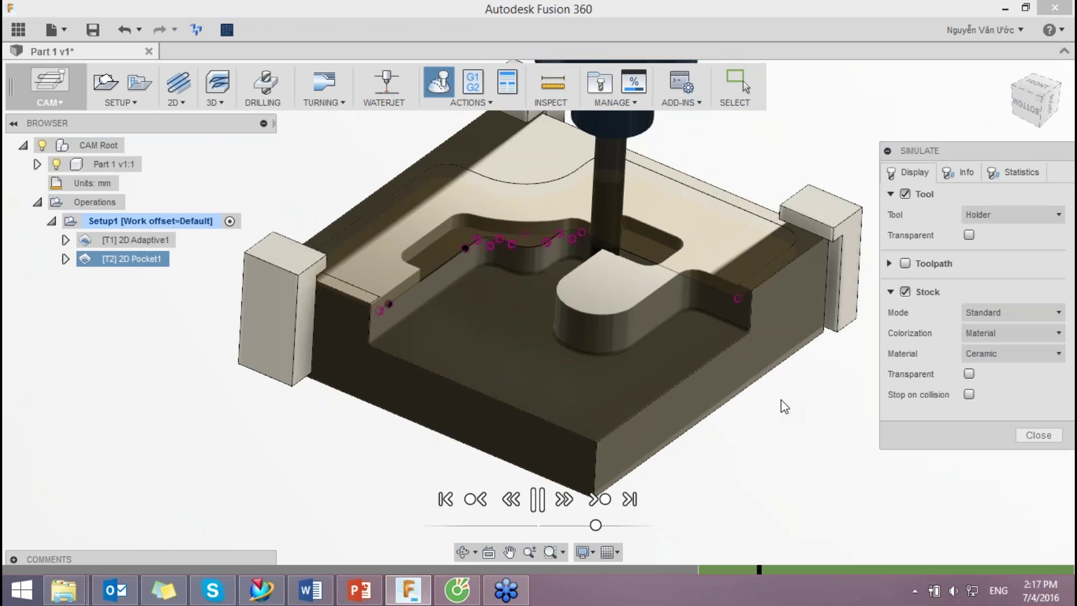
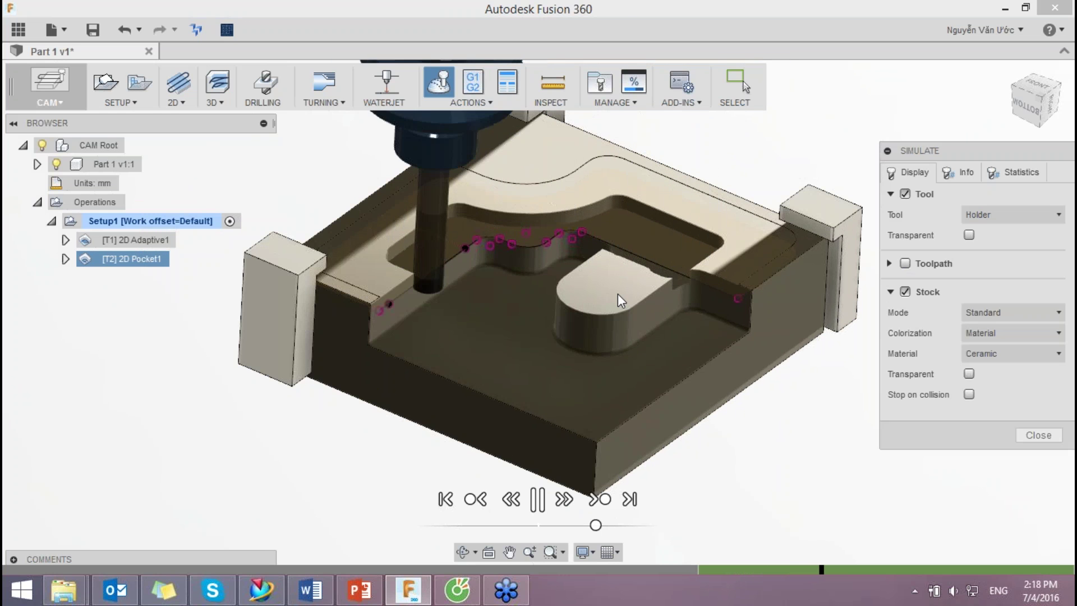
Step: Close the simulation, preview 2D Pocket1, then switch to the Model workspace with Sketches expanded
click(1041, 435)
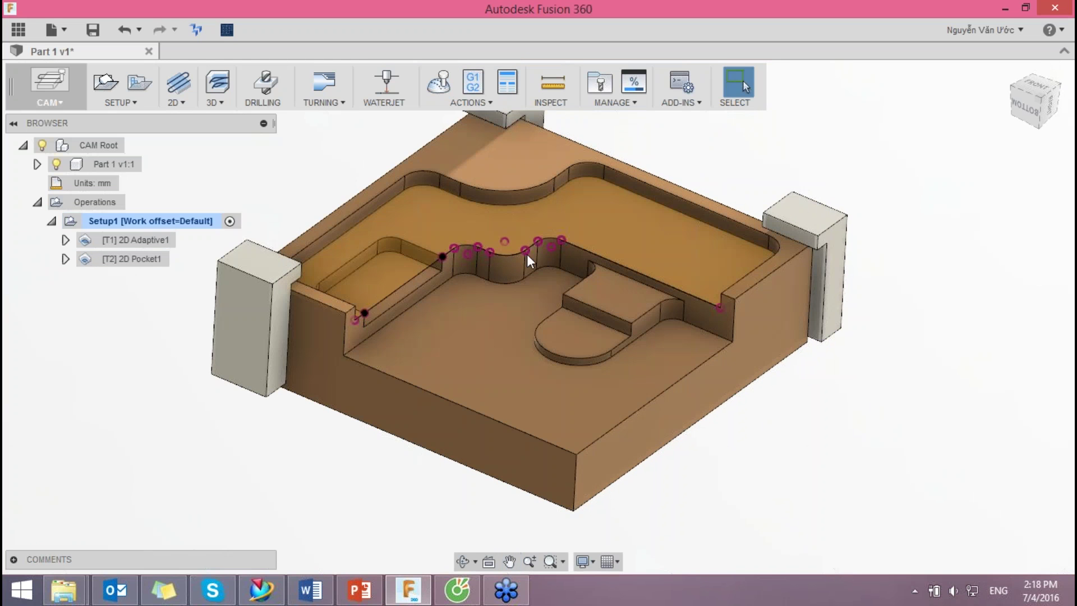
click(133, 258)
click(44, 106)
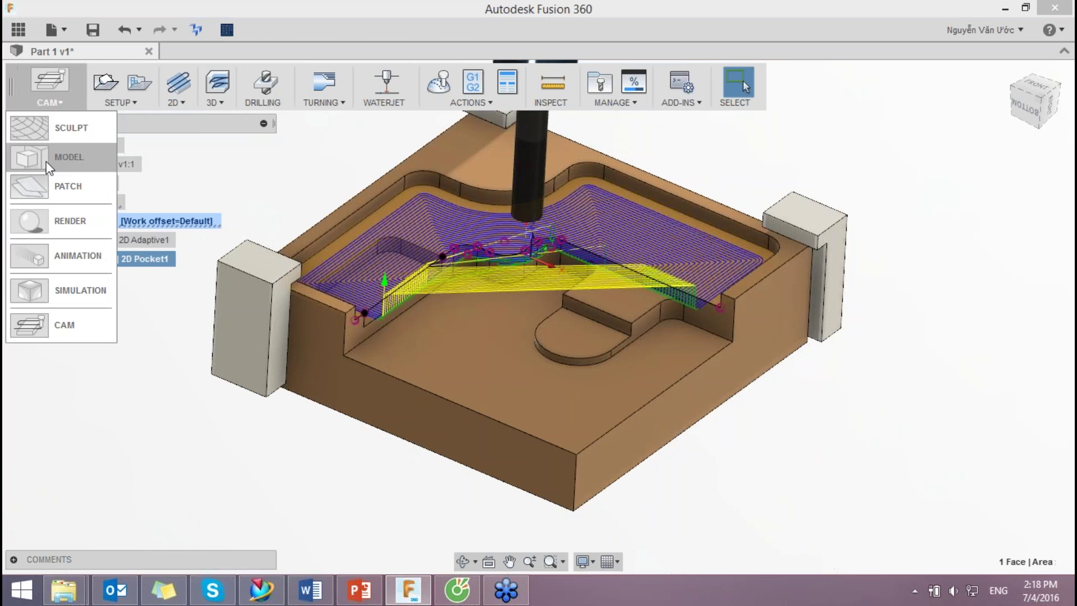
click(46, 159)
scroll(613, 262, up, 1)
scroll(614, 264, up, 1)
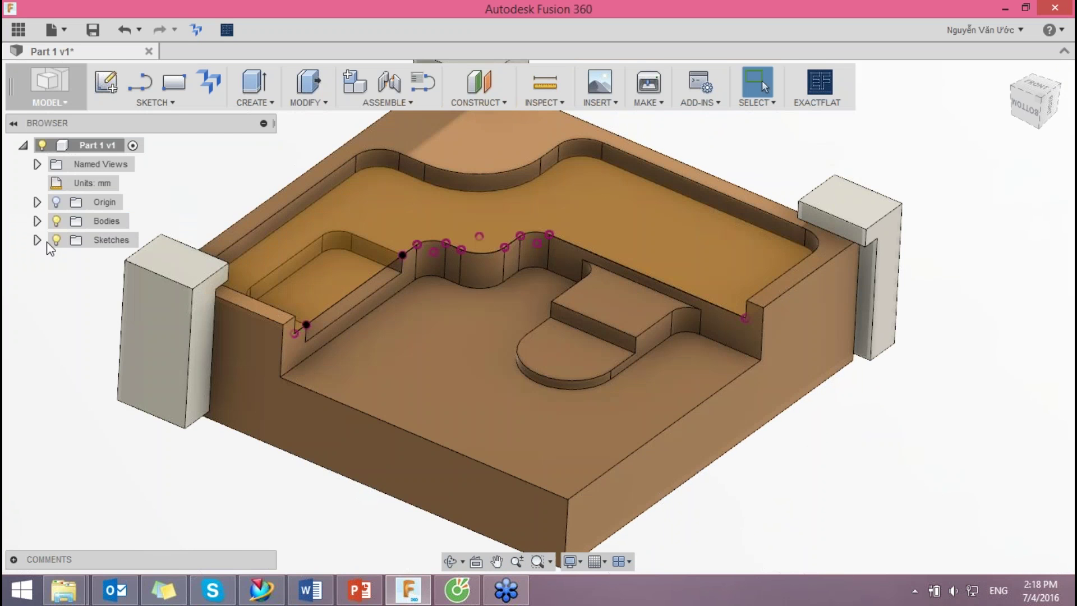
click(38, 240)
Step: Open Sketch1 for editing and move its options panel aside
right_click(110, 259)
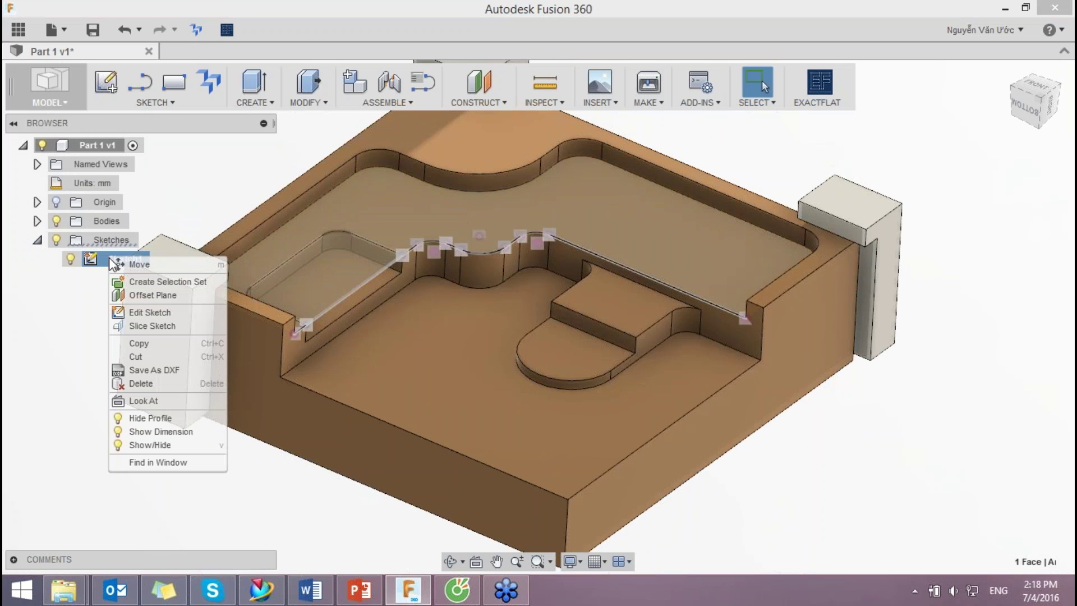
click(149, 312)
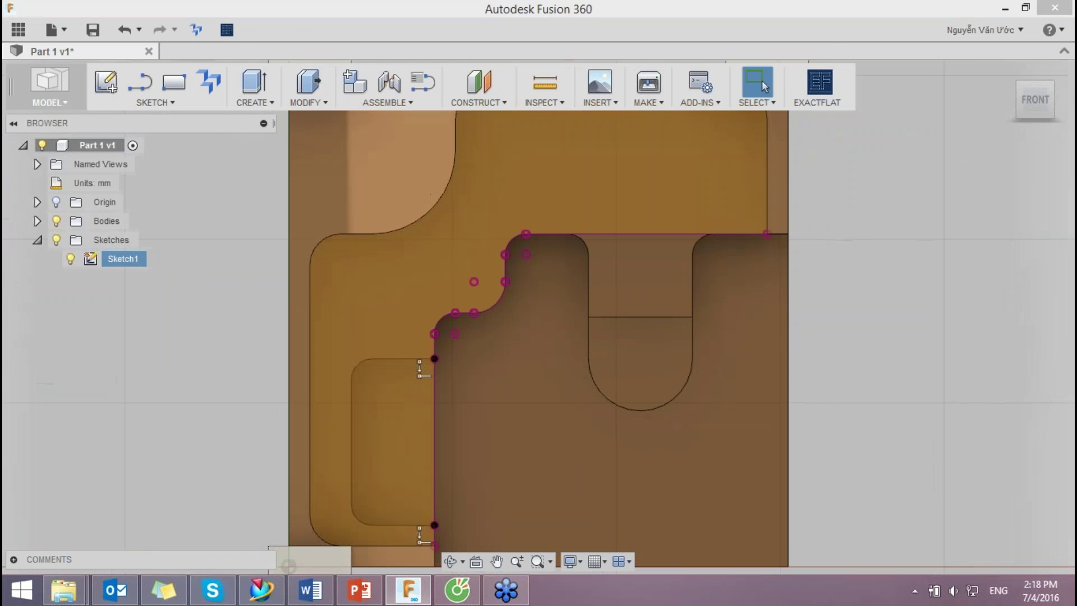
drag(736, 27, 979, 85)
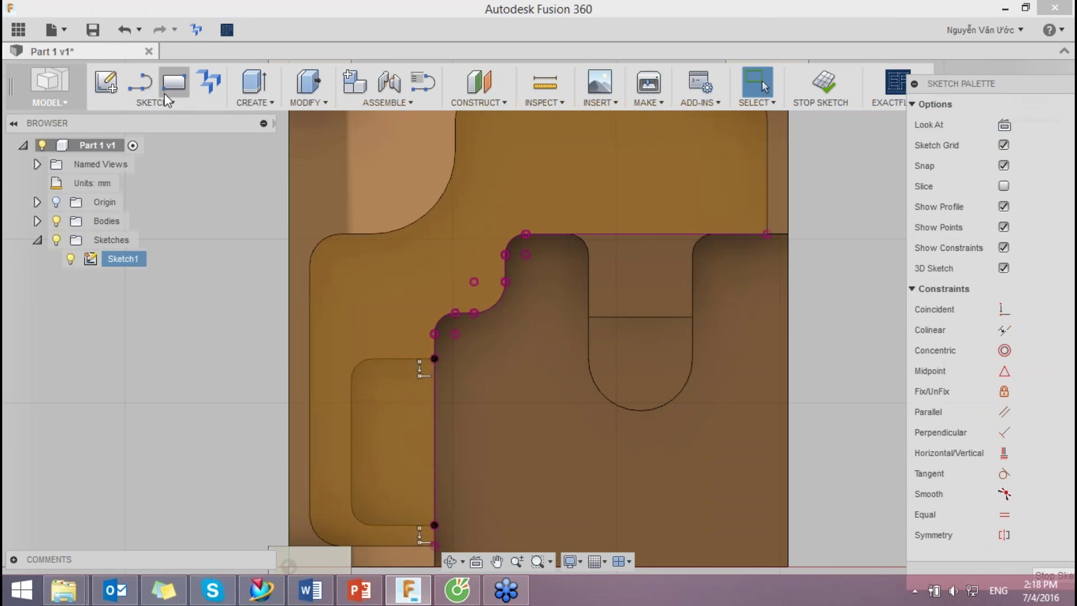
Step: Project the pocket's corner arcs, right vertical edge and lower face outline into Sketch1
click(156, 103)
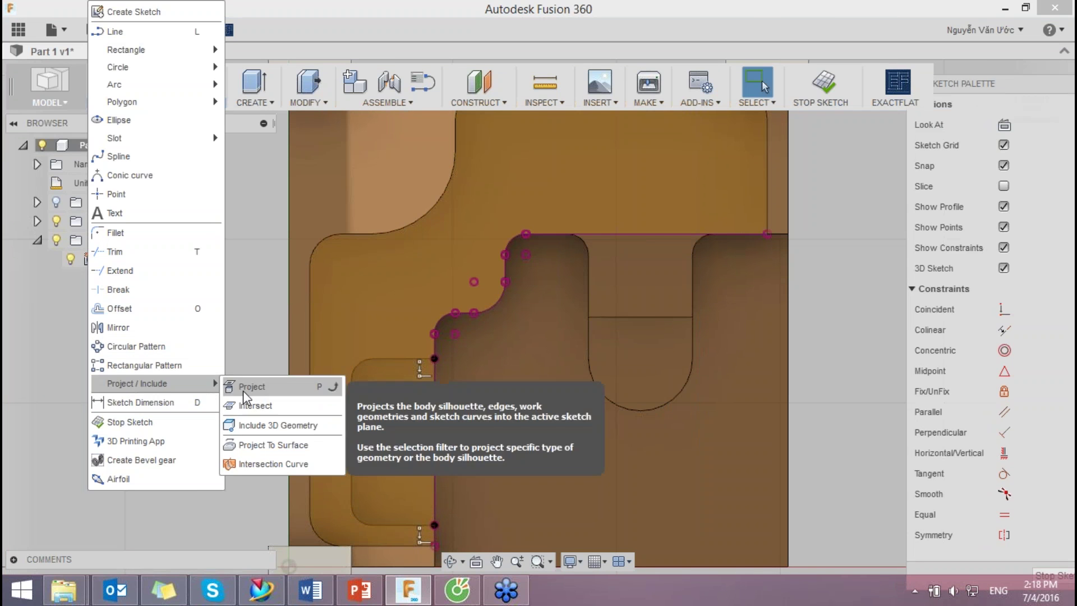
click(244, 391)
click(586, 245)
click(589, 266)
click(591, 373)
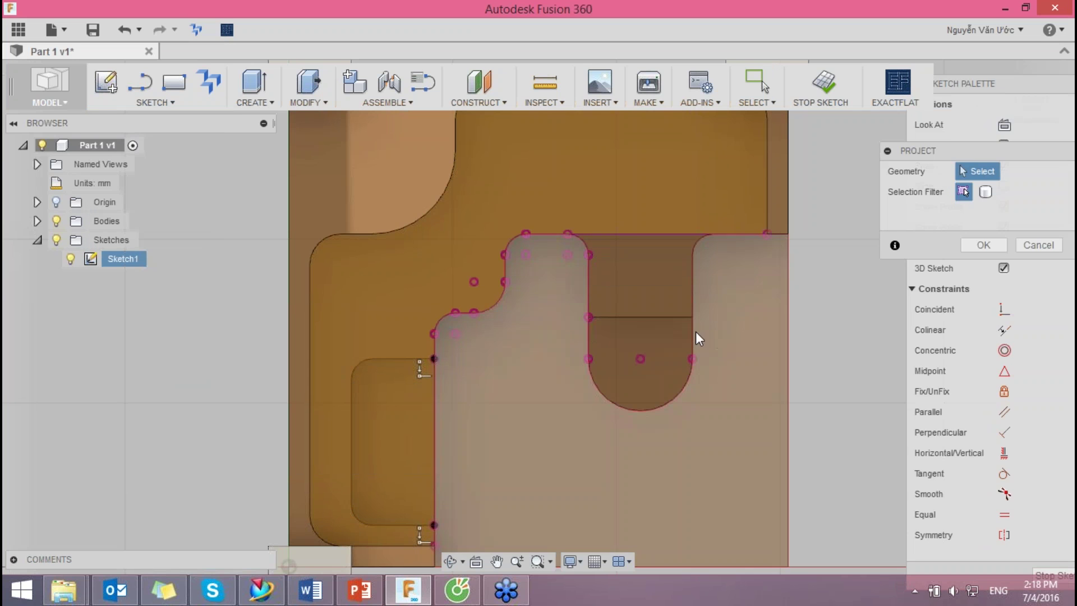
click(701, 240)
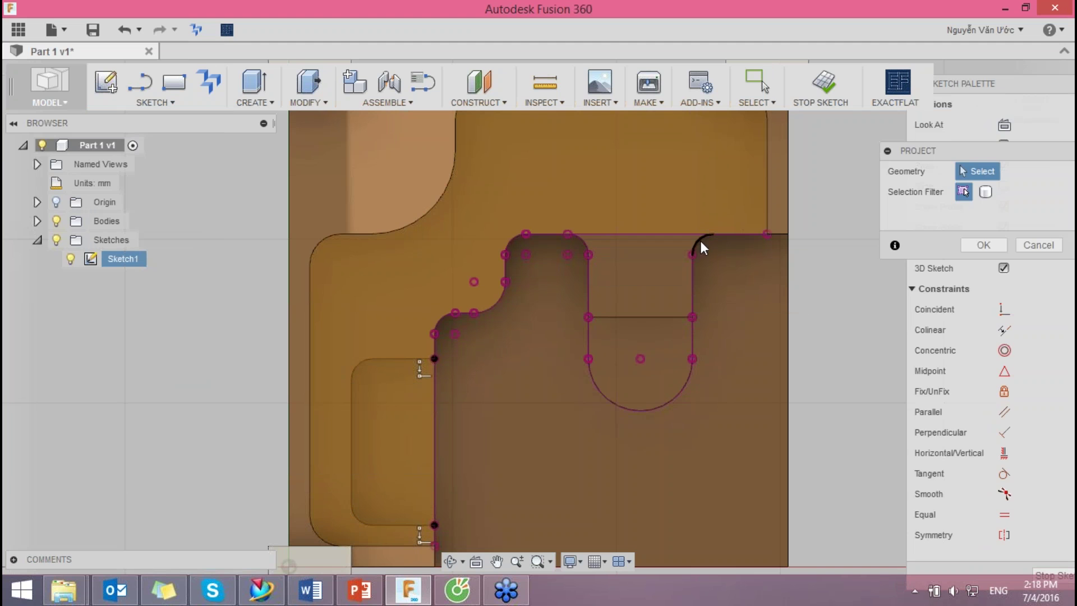
click(991, 245)
Step: Browse the Sketch and Create menus, then select and deselect the long top sketch line
click(159, 105)
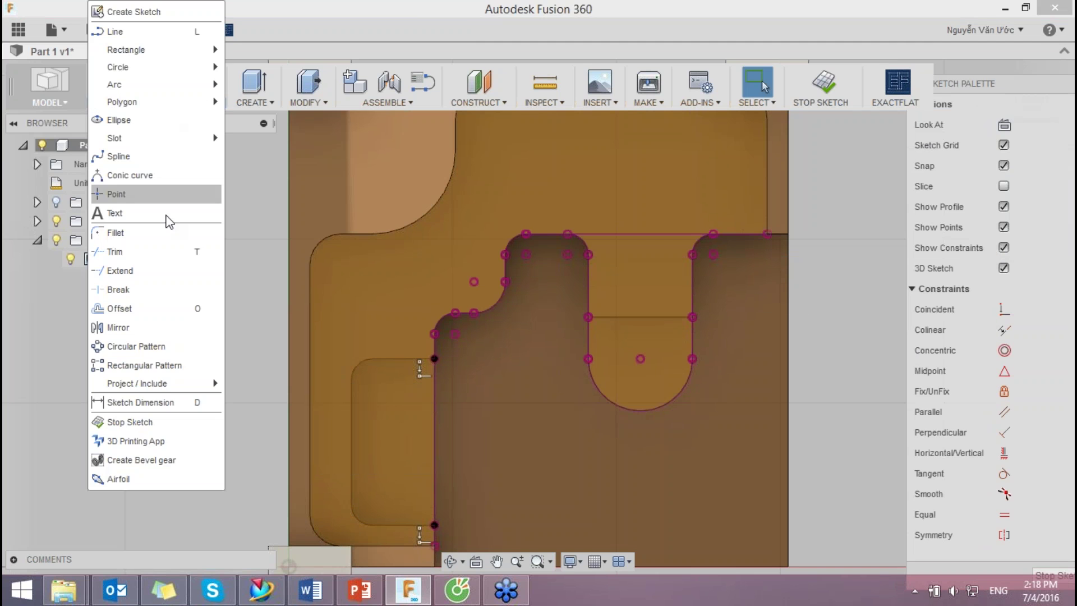
click(243, 89)
click(254, 105)
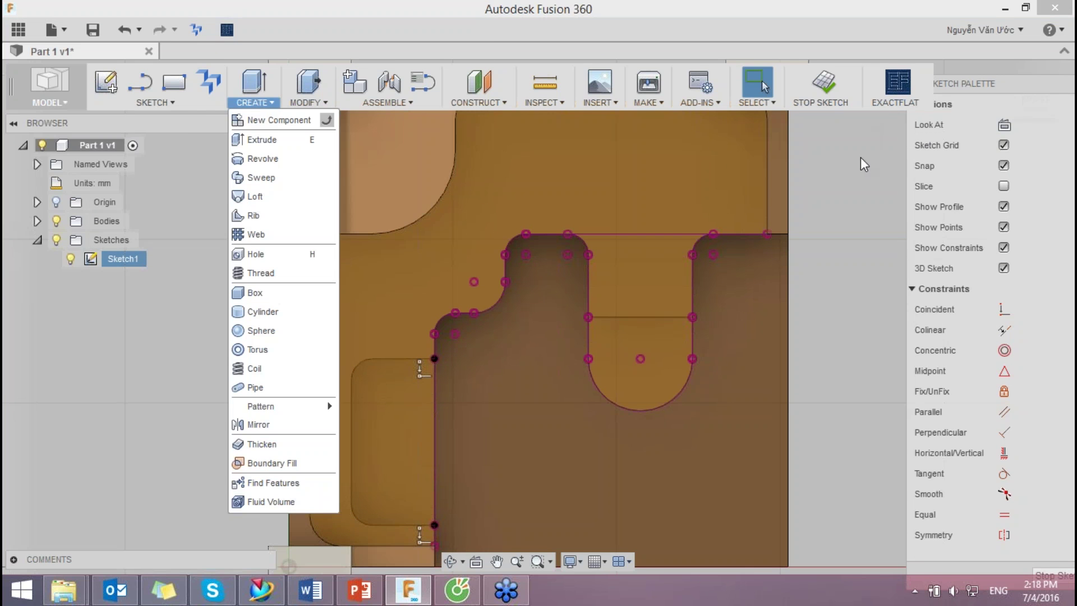
click(872, 179)
scroll(867, 288, up, 2)
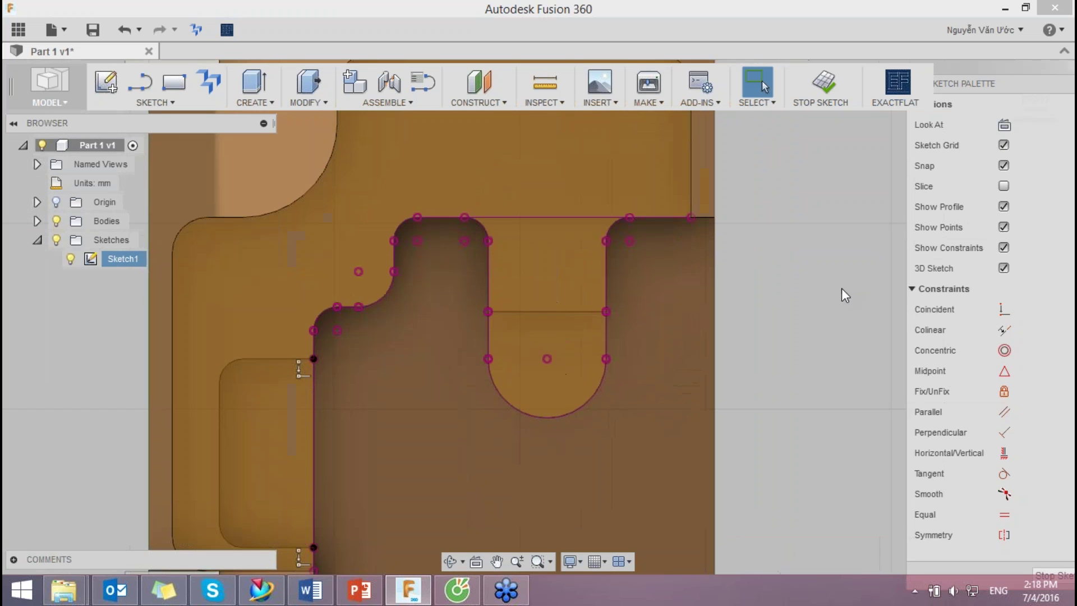
click(588, 216)
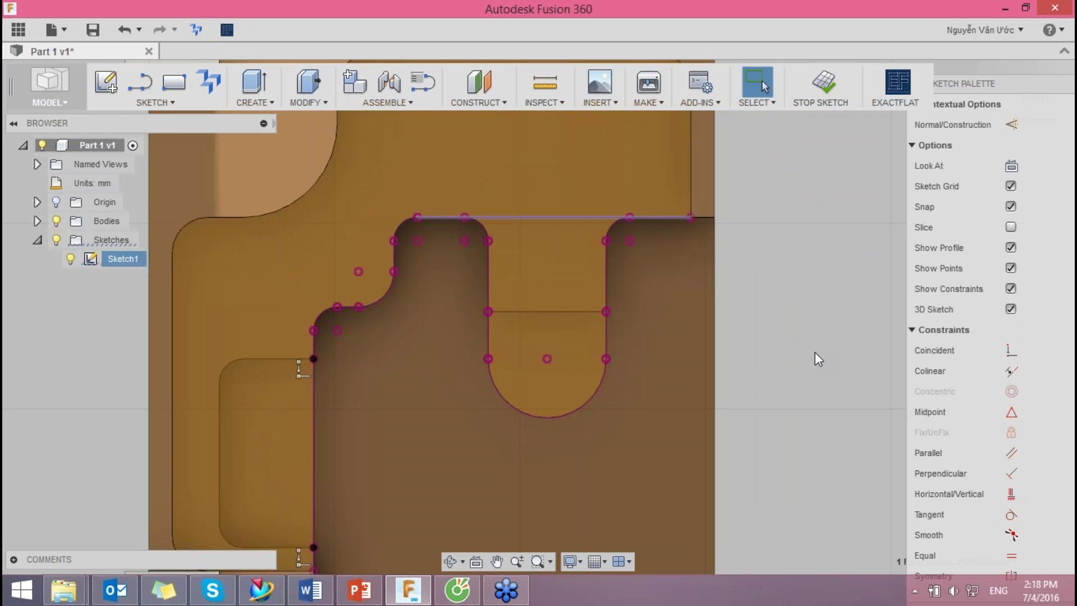
key(Escape)
click(147, 102)
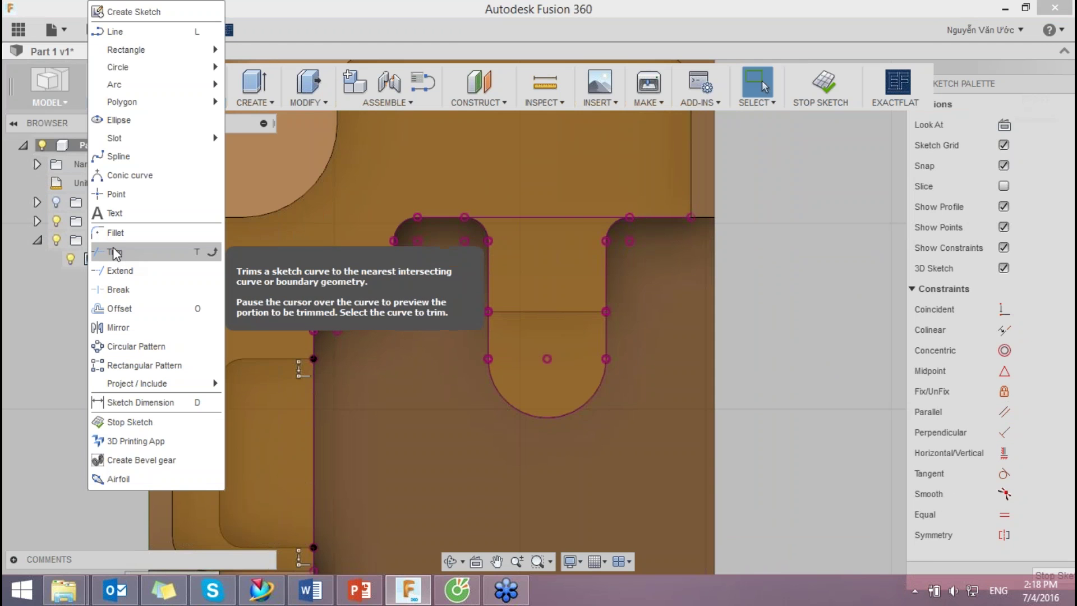
Step: Delete Sketch1's long top horizontal line
click(115, 251)
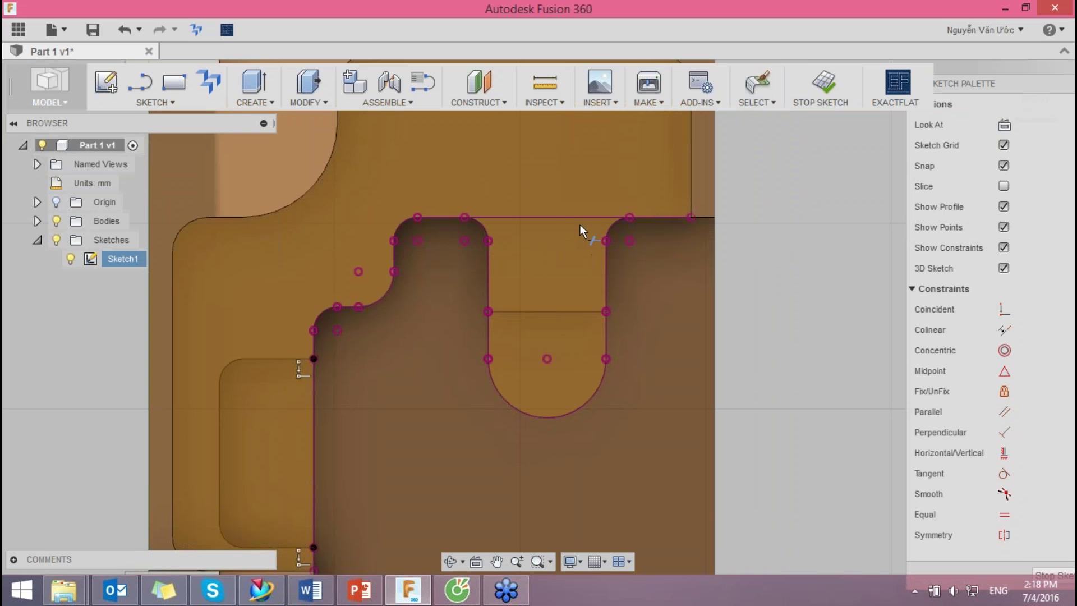
scroll(508, 215, up, 1)
scroll(482, 220, up, 1)
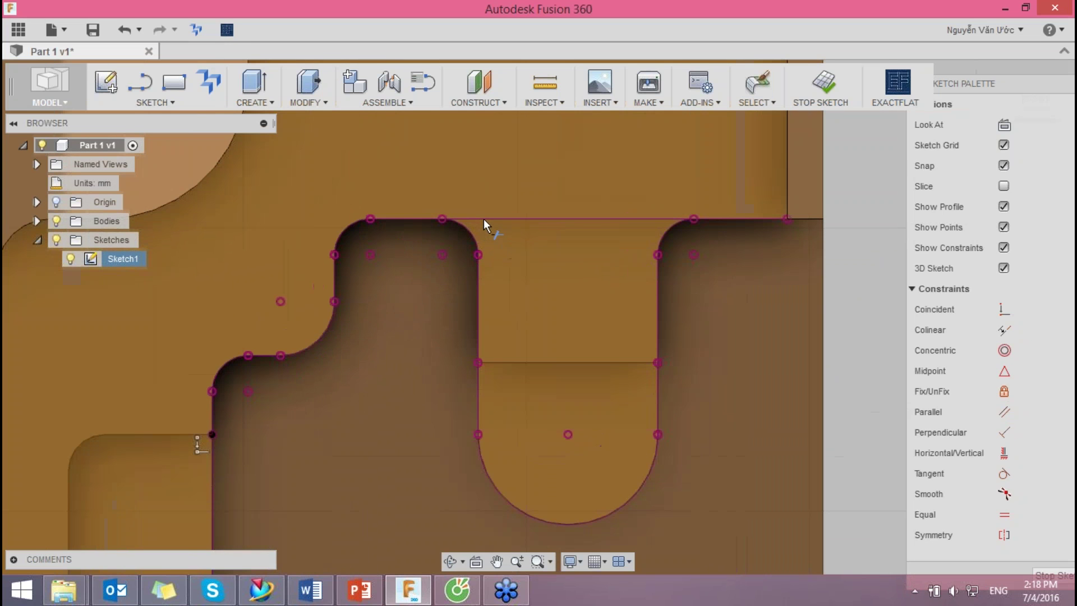
key(Escape)
click(541, 225)
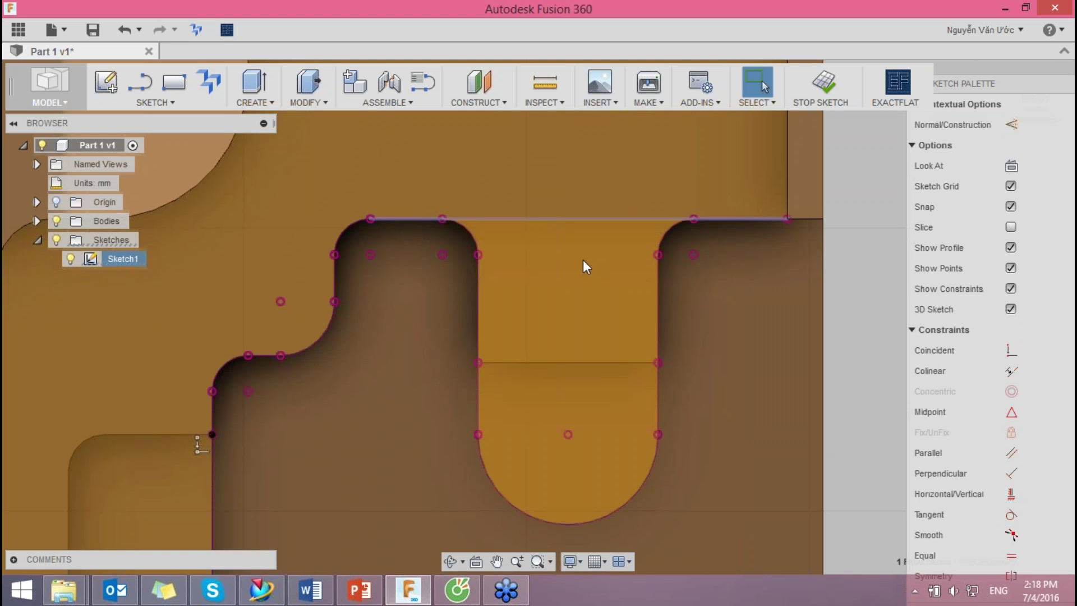
key(Delete)
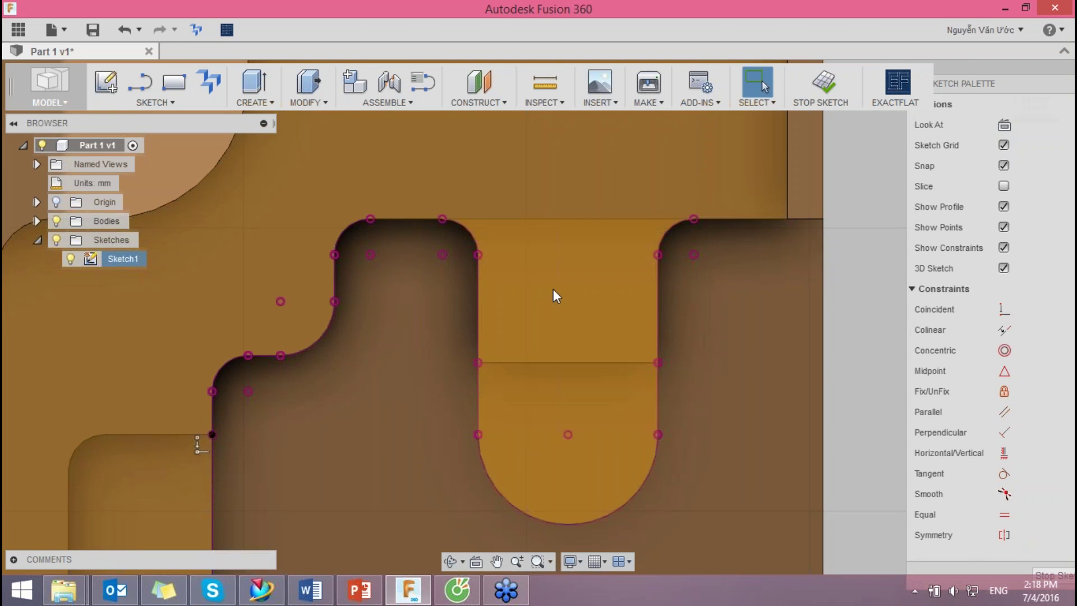
Step: Draw short line segments along the top edge between the pocket corners
click(140, 82)
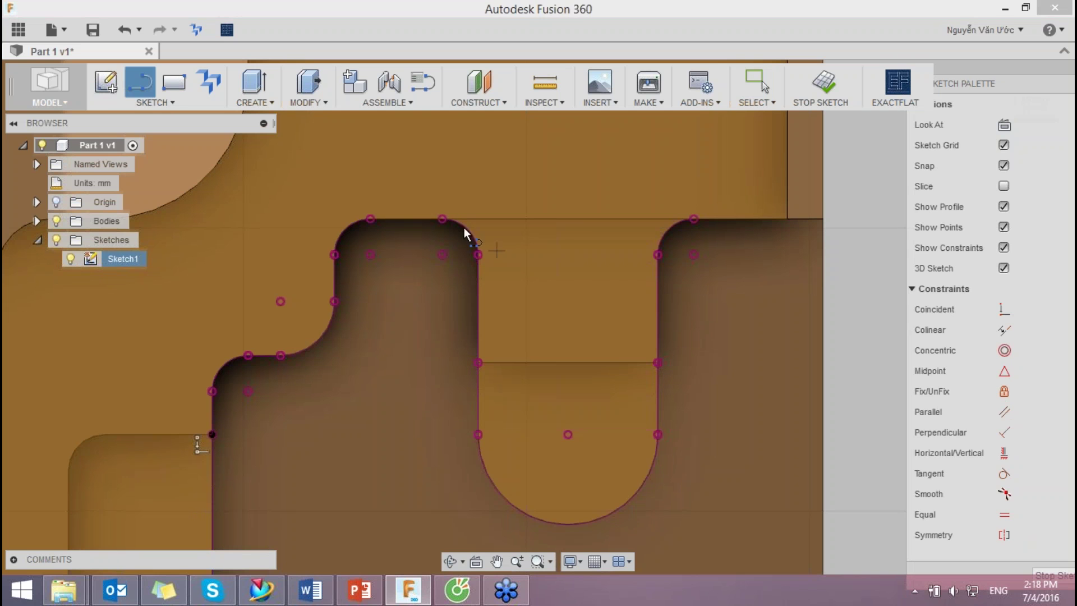
click(446, 218)
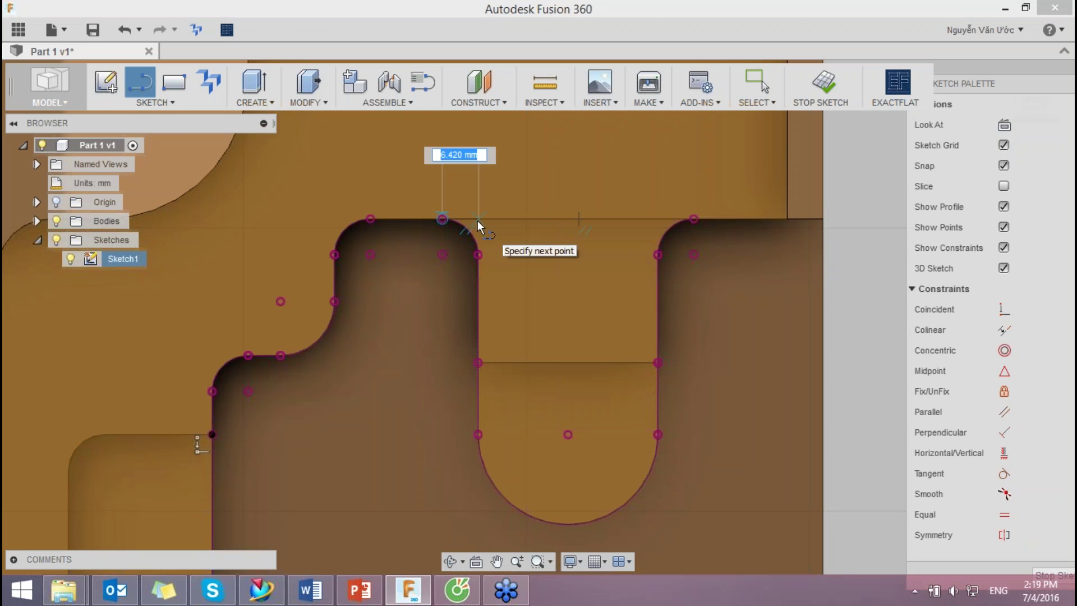
click(370, 219)
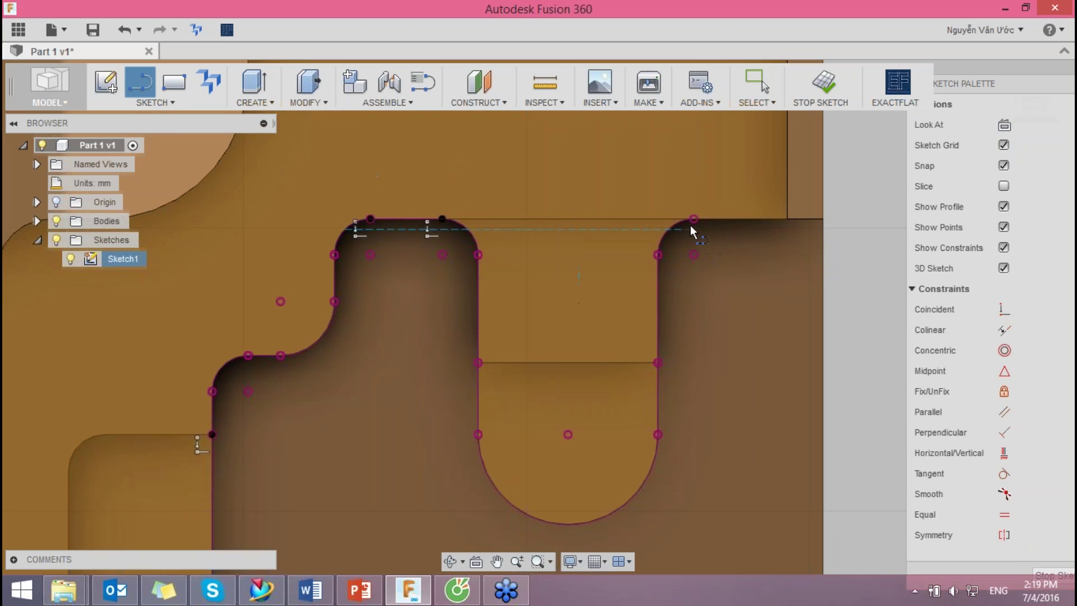
click(787, 219)
key(Escape)
scroll(674, 300, down, 1)
scroll(675, 300, down, 2)
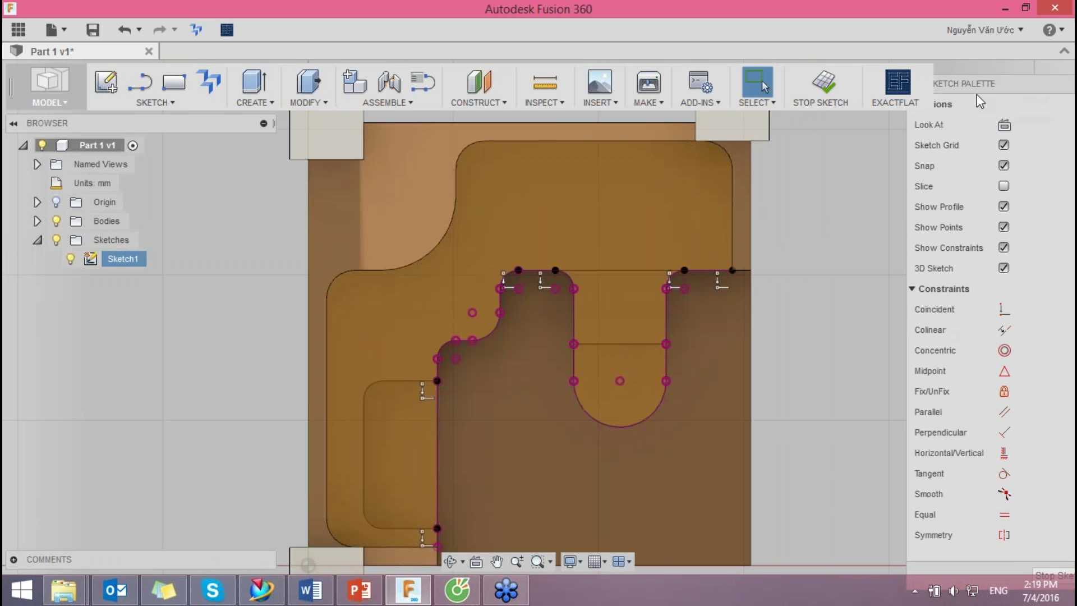
Step: Finish Sketch1 and orbit the model to an angled view
drag(1002, 83, 632, 5)
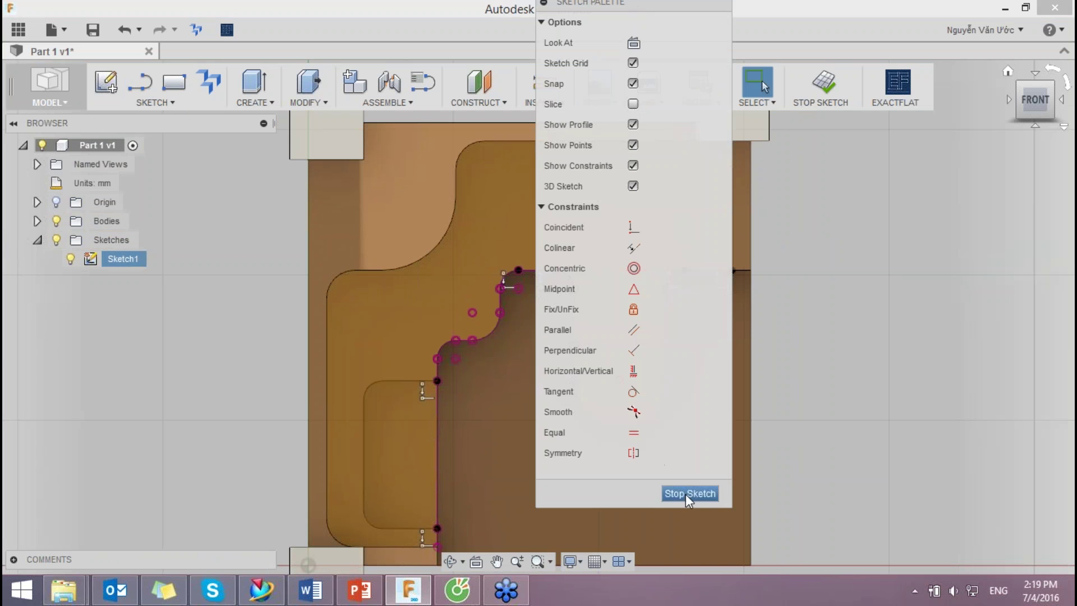
click(686, 494)
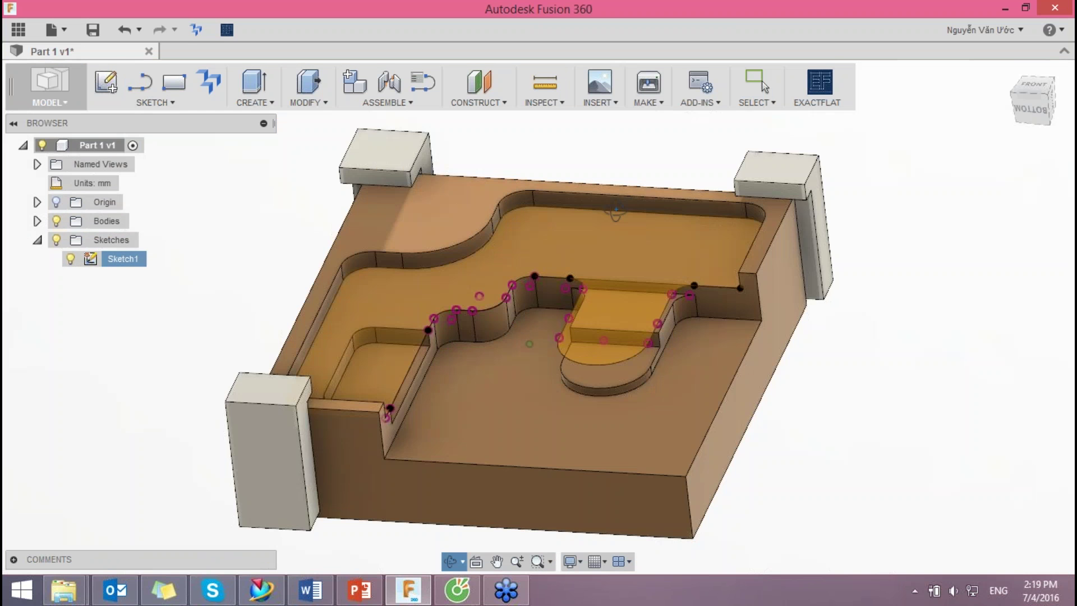
drag(616, 213, 599, 237)
key(Escape)
click(50, 102)
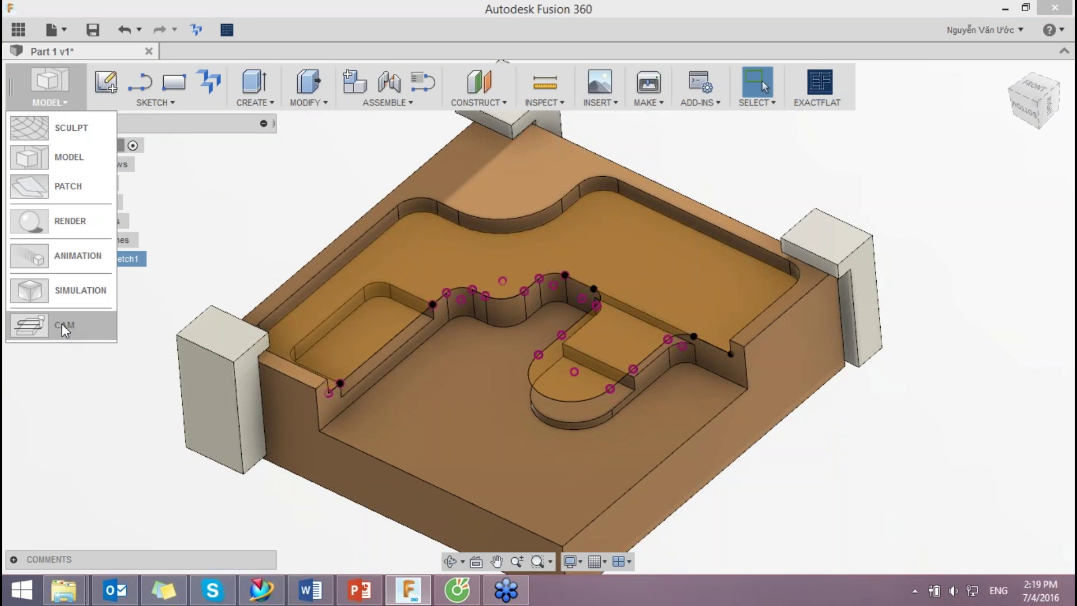
Step: Back in CAM, edit 2D Pocket1 and clear its stock contour selection
click(62, 325)
click(152, 260)
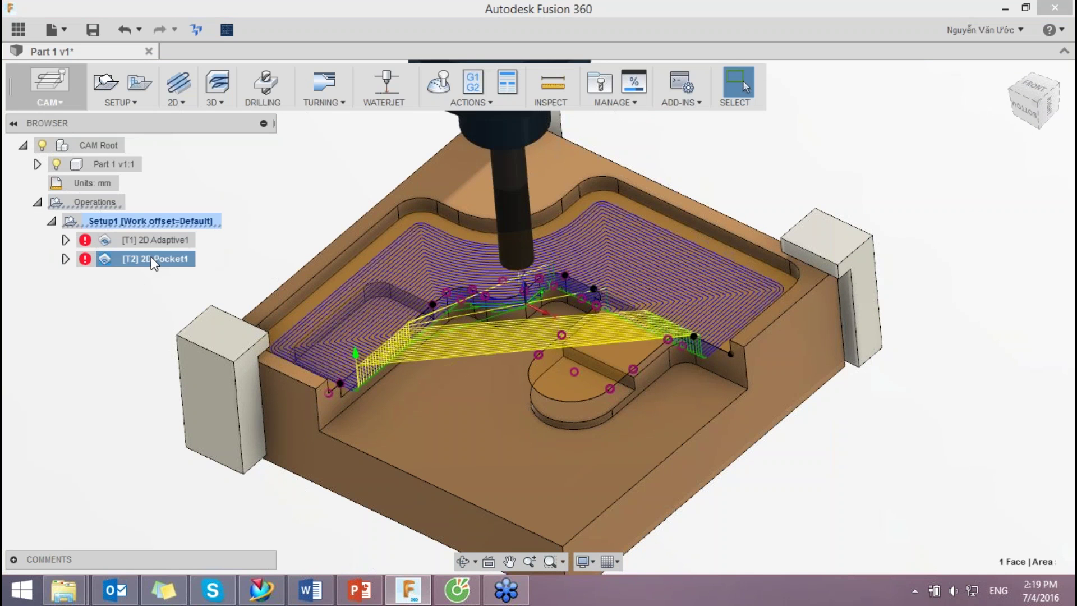
right_click(155, 262)
click(179, 240)
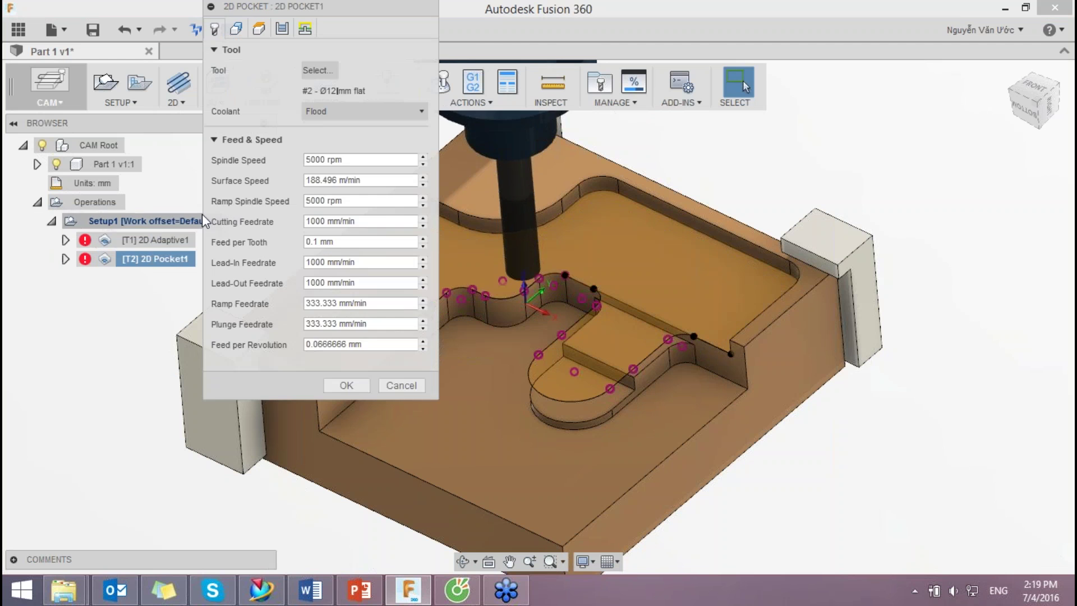
click(240, 27)
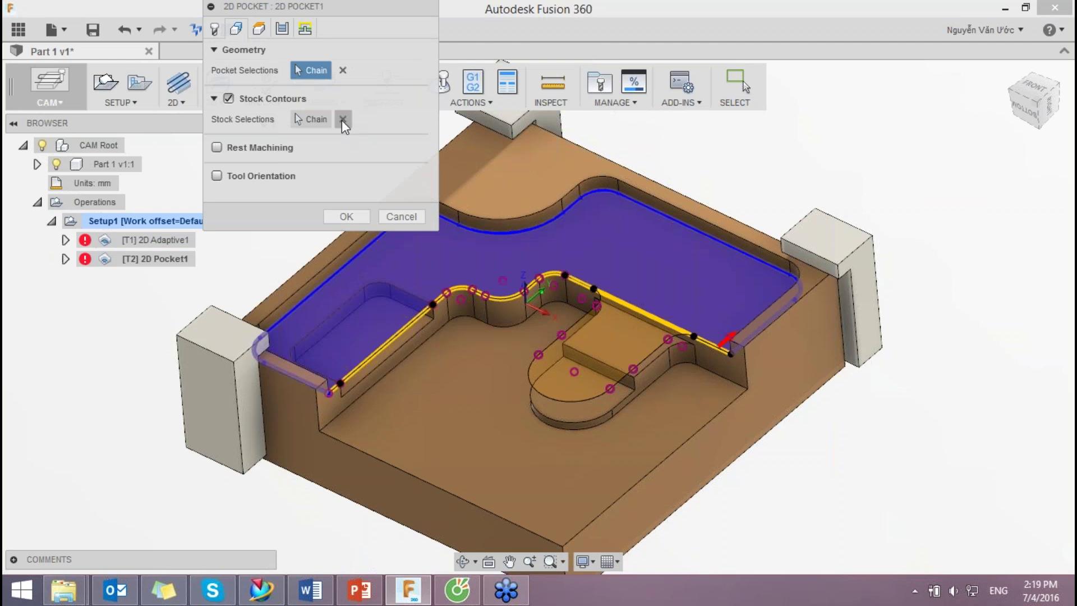
click(343, 119)
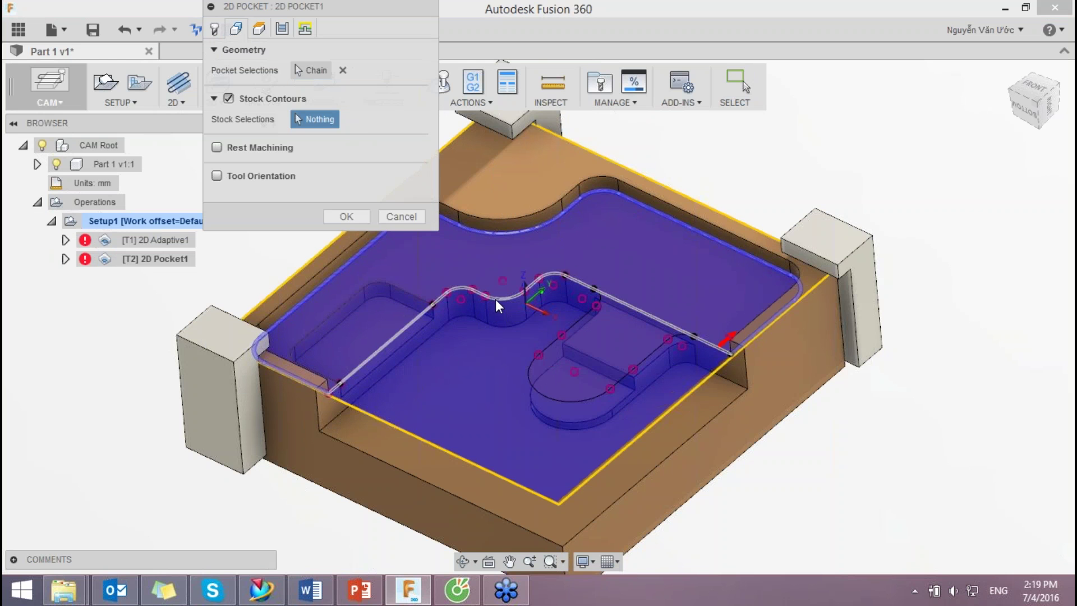
Step: Try the wavy, inner and top-outline edge chains as 2D Pocket1's stock contour
scroll(735, 288, up, 2)
scroll(735, 287, up, 2)
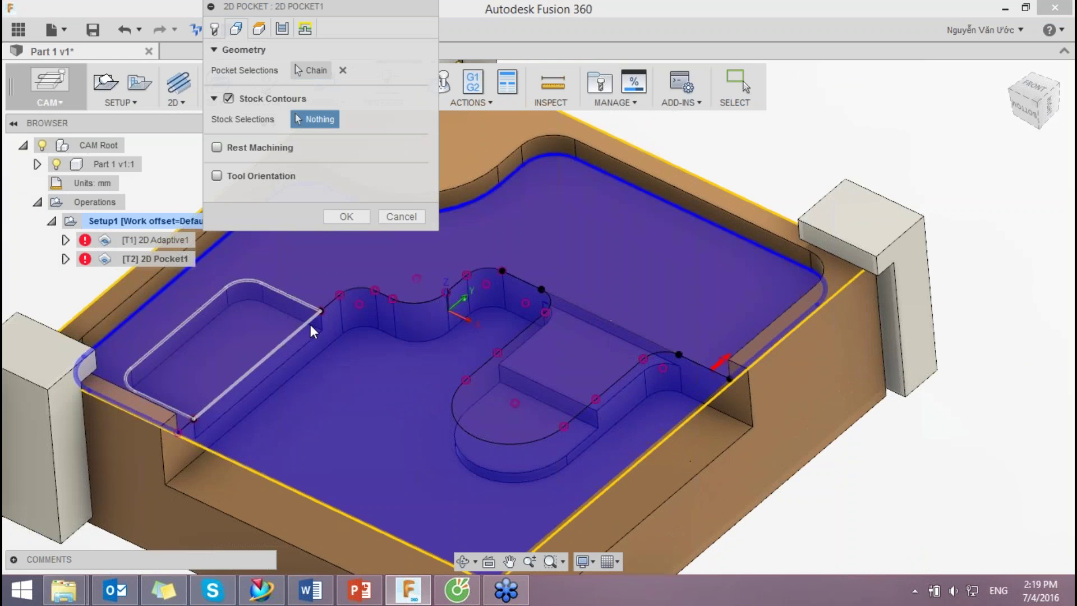
click(186, 423)
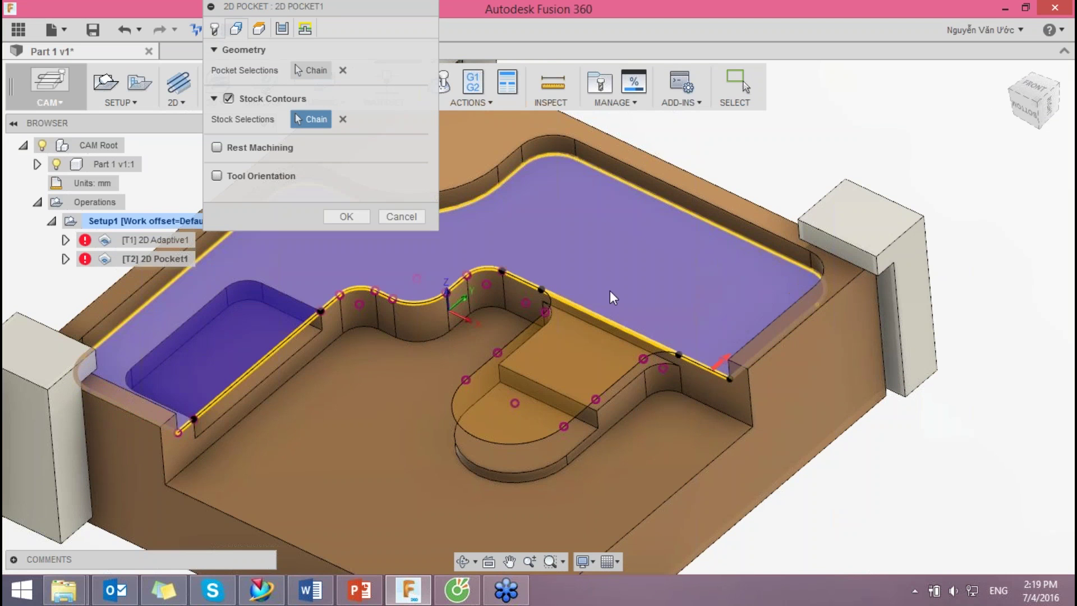
right_click(587, 312)
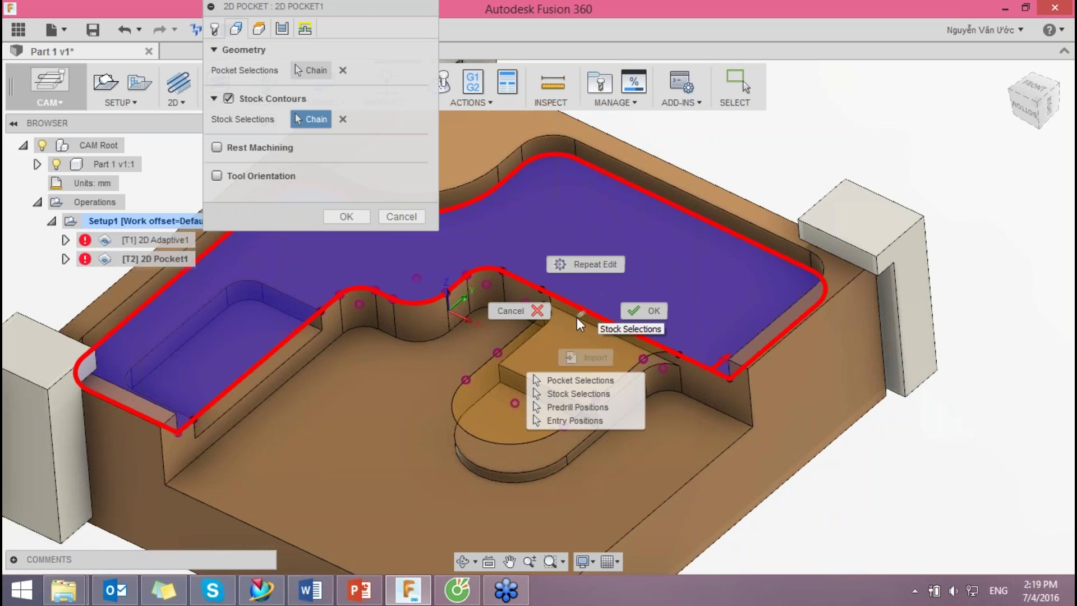
click(750, 380)
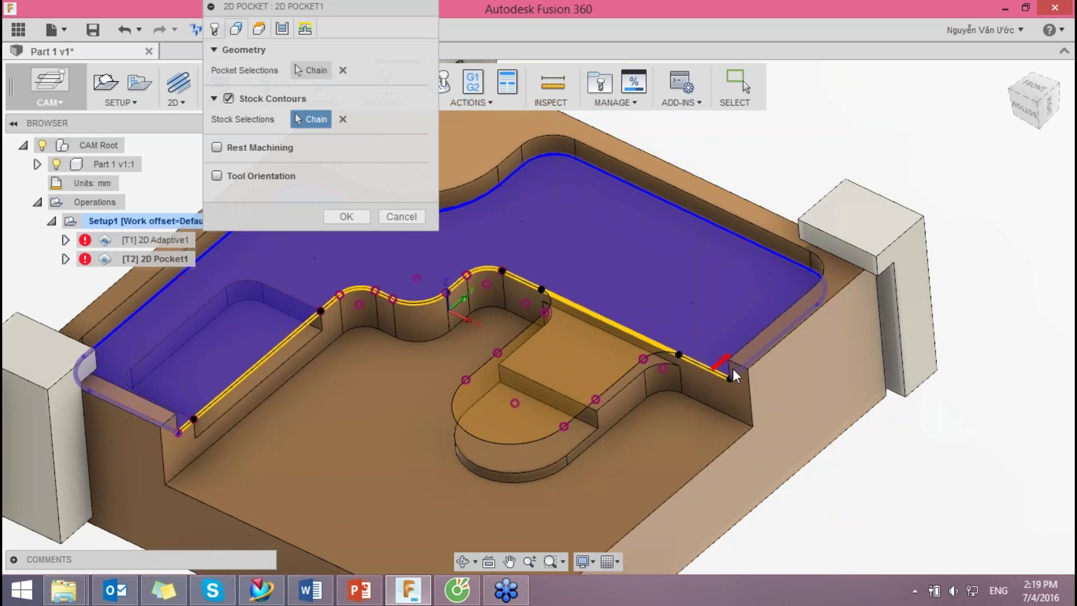
click(562, 303)
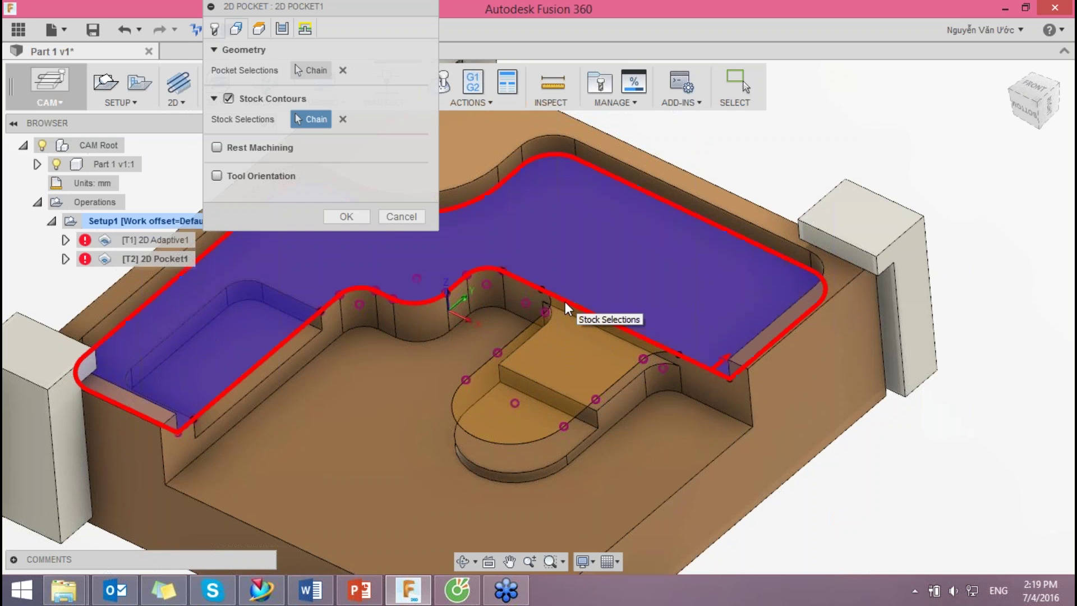
click(565, 301)
mouse_move(901, 474)
shift+middle_down()
mouse_move(839, 482)
mouse_move(850, 449)
mouse_move(841, 438)
shift+middle_up()
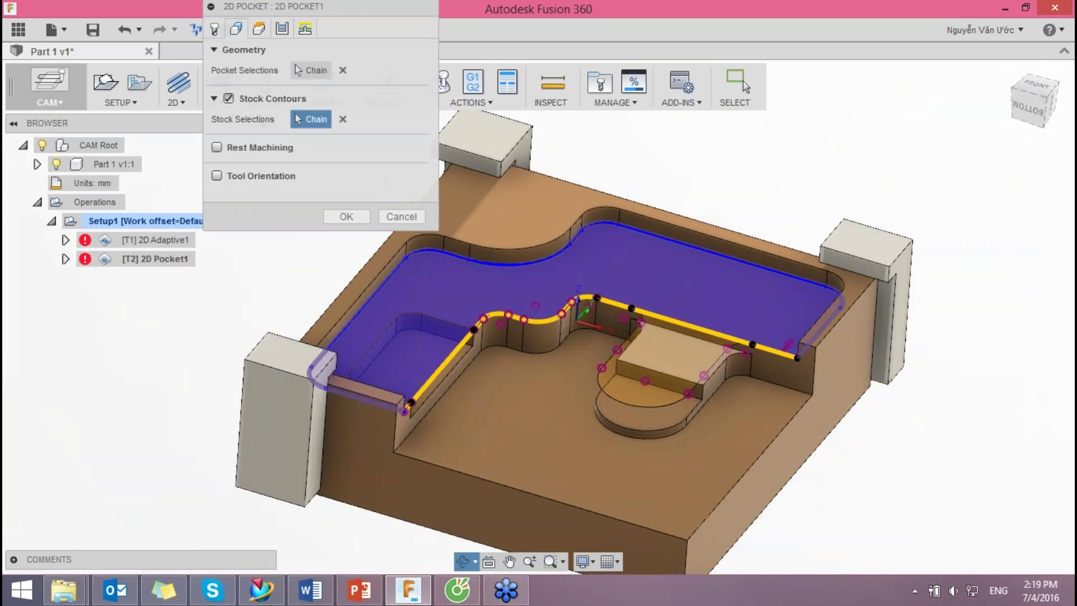
Step: Set the edge chain around the boss as stock contour and generate the toolpath
click(340, 119)
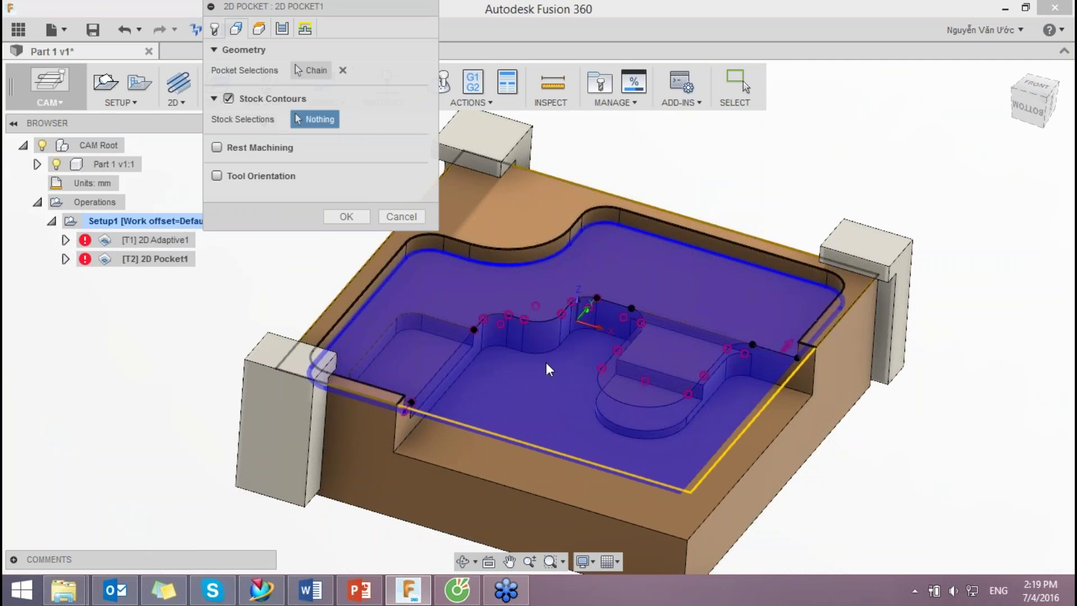
right_click(441, 365)
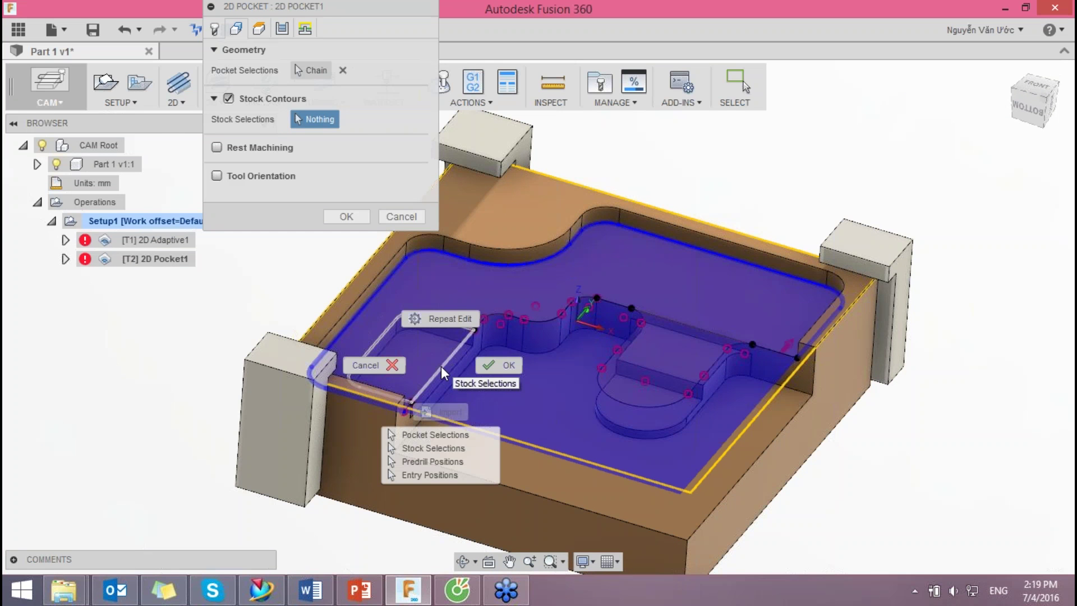
click(437, 449)
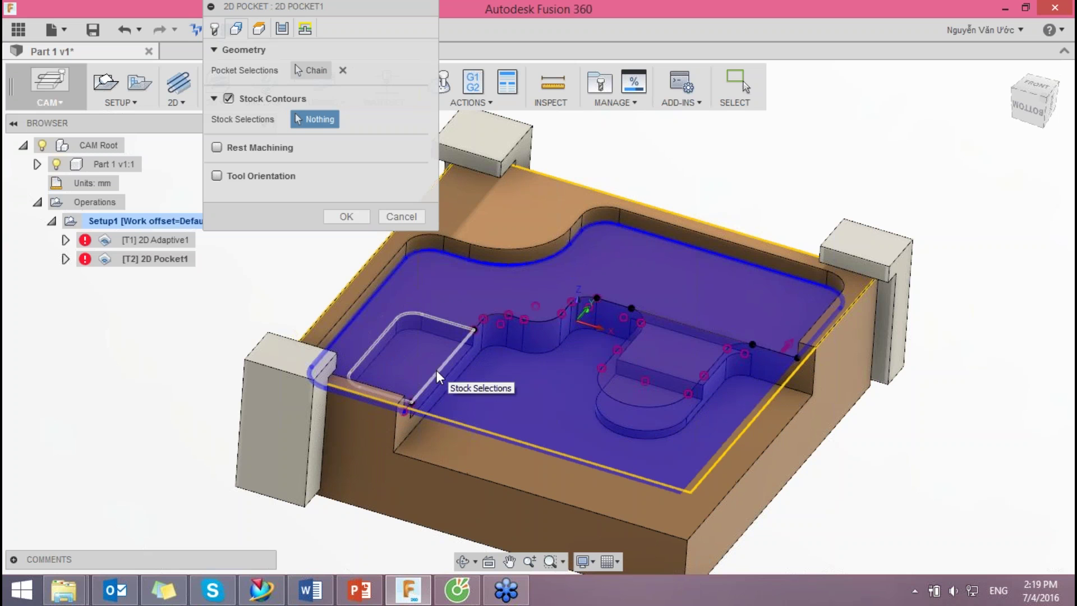
click(610, 398)
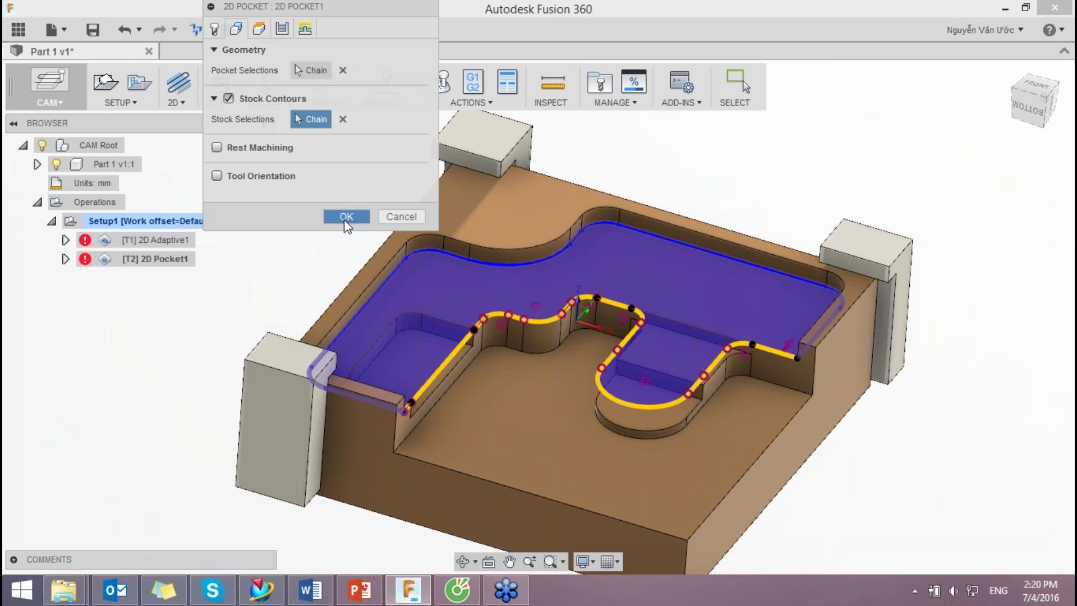
click(345, 218)
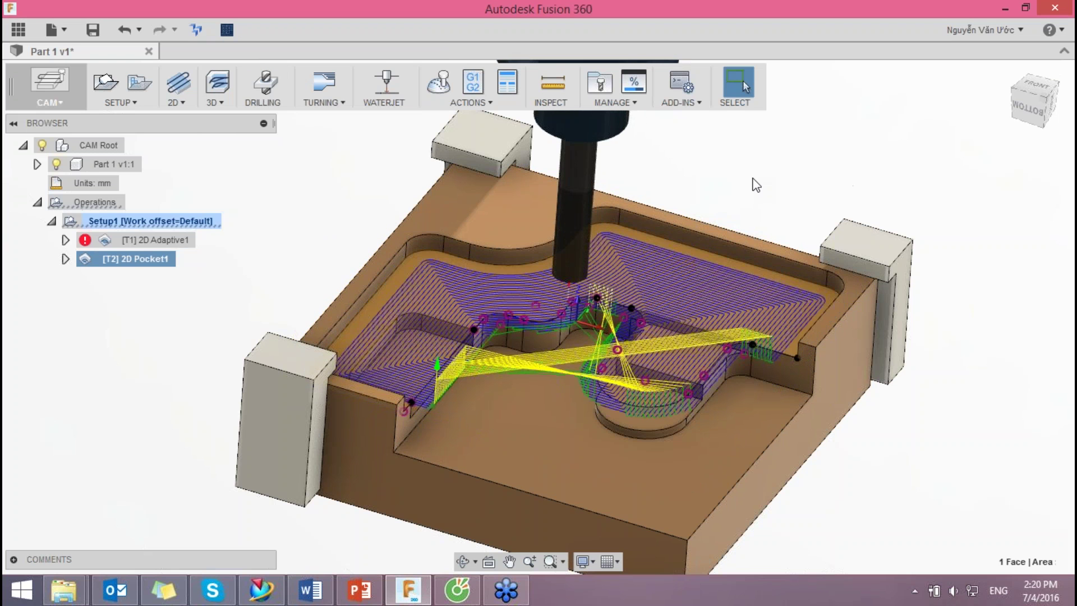
Step: Orbit to a lower side view and simulate the 2D Adaptive1 toolpath
mouse_move(709, 203)
shift+middle_down()
mouse_move(694, 164)
mouse_move(735, 178)
mouse_move(748, 159)
mouse_move(730, 191)
shift+middle_up()
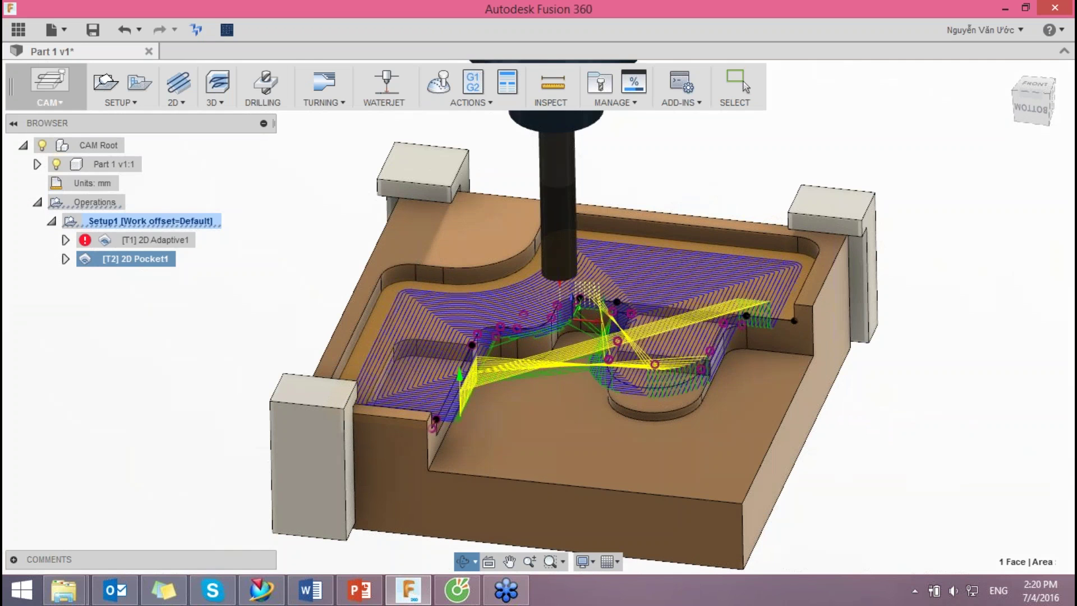
click(119, 245)
right_click(120, 247)
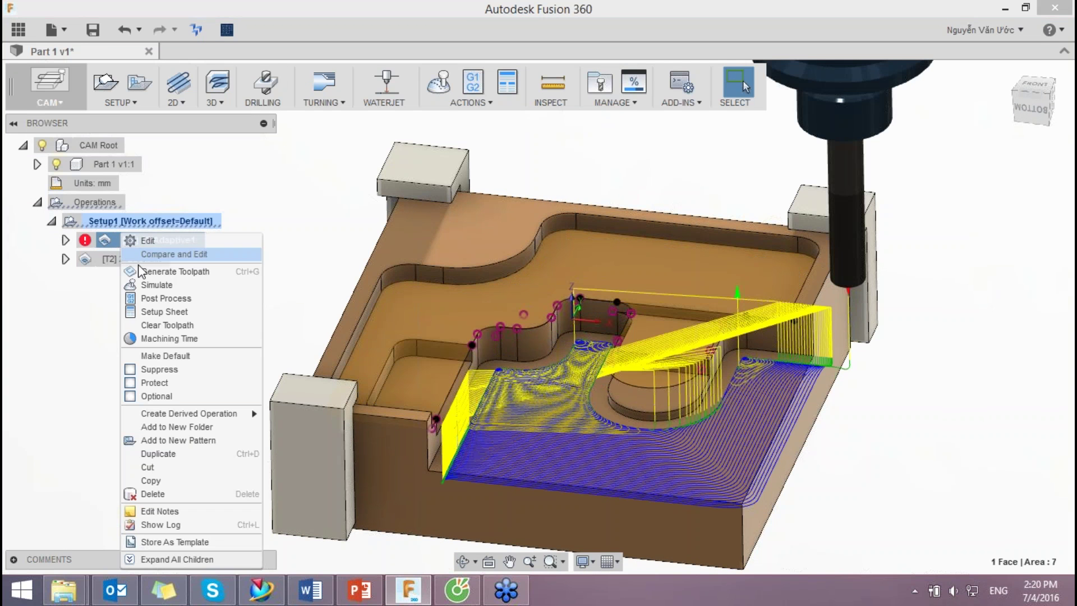
click(165, 289)
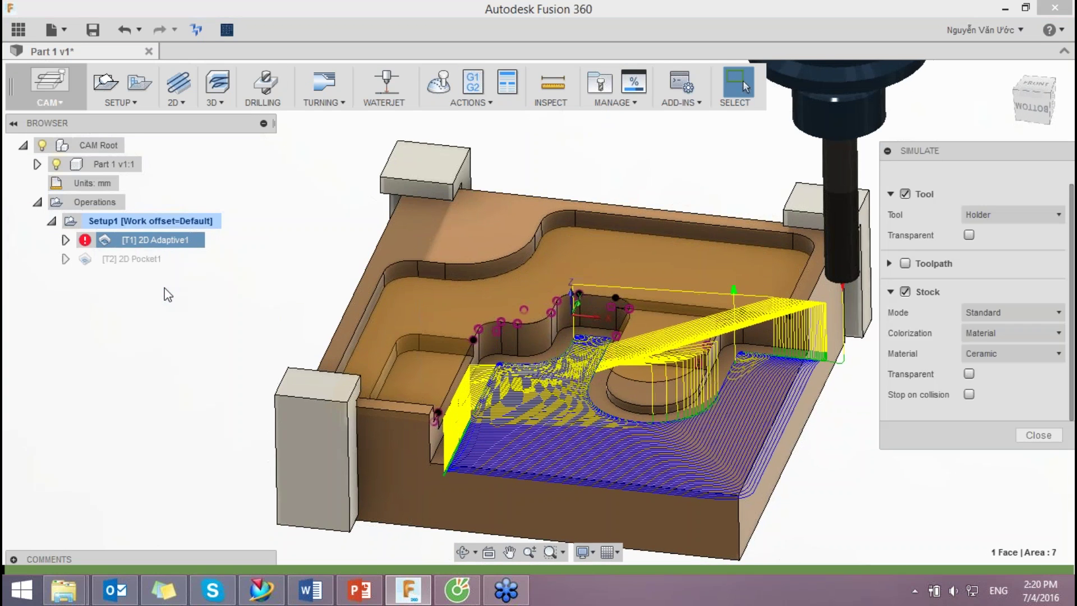
Step: Exit the simulation and hide Sketch1 in the Model workspace
click(1038, 435)
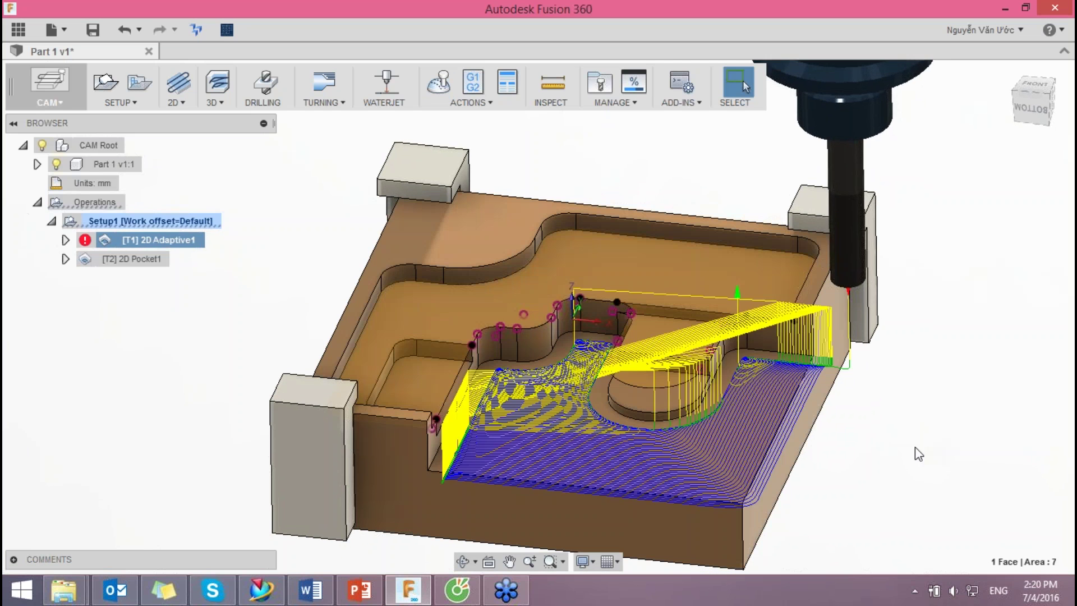
click(52, 102)
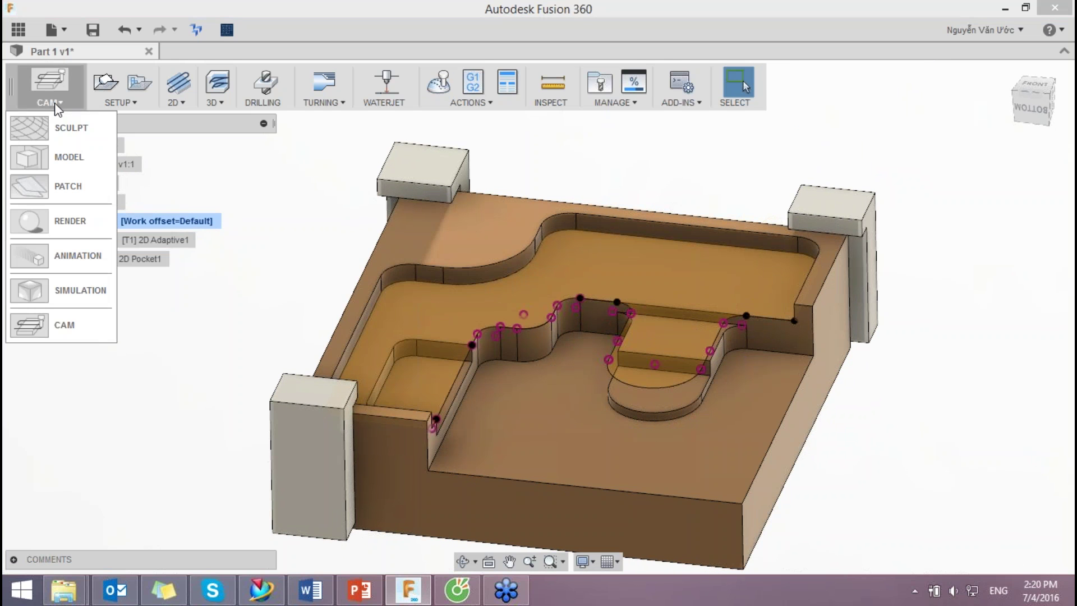
click(62, 151)
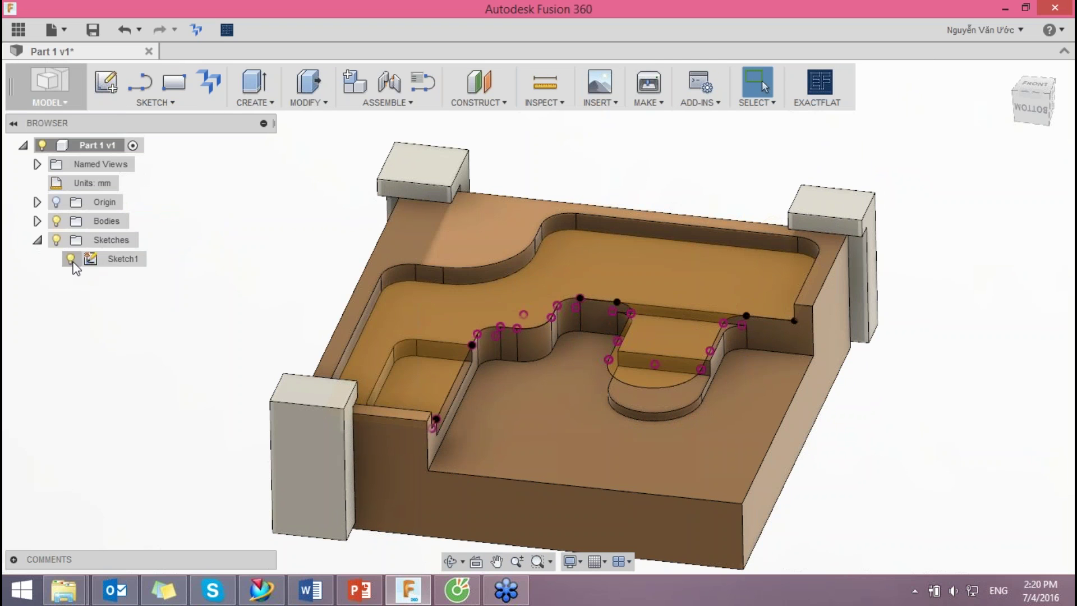
click(70, 259)
Step: Return to CAM and regenerate the 2D Adaptive1 toolpath
click(49, 102)
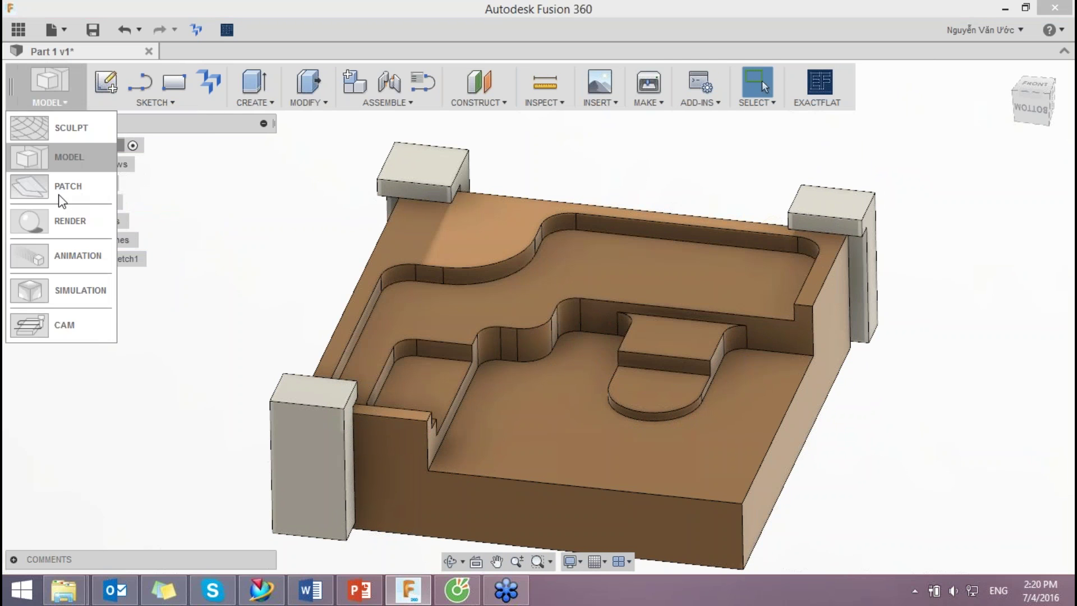
click(69, 324)
shift+middle_drag(315, 261, 279, 226)
click(99, 242)
right_click(118, 239)
click(187, 269)
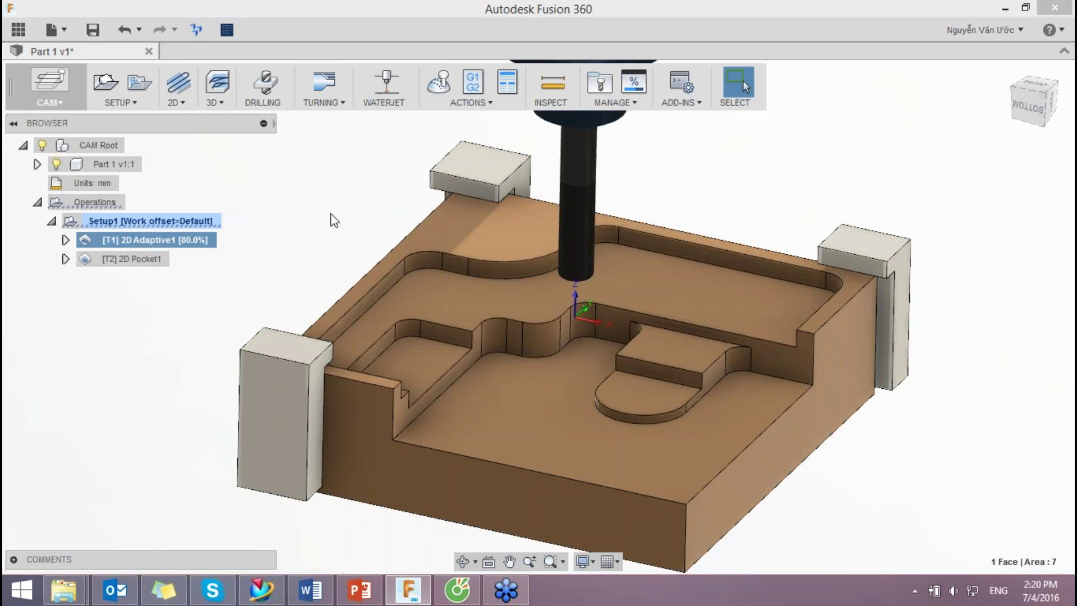
mouse_move(334, 220)
shift+middle_down()
mouse_move(389, 253)
mouse_move(326, 224)
shift+middle_up()
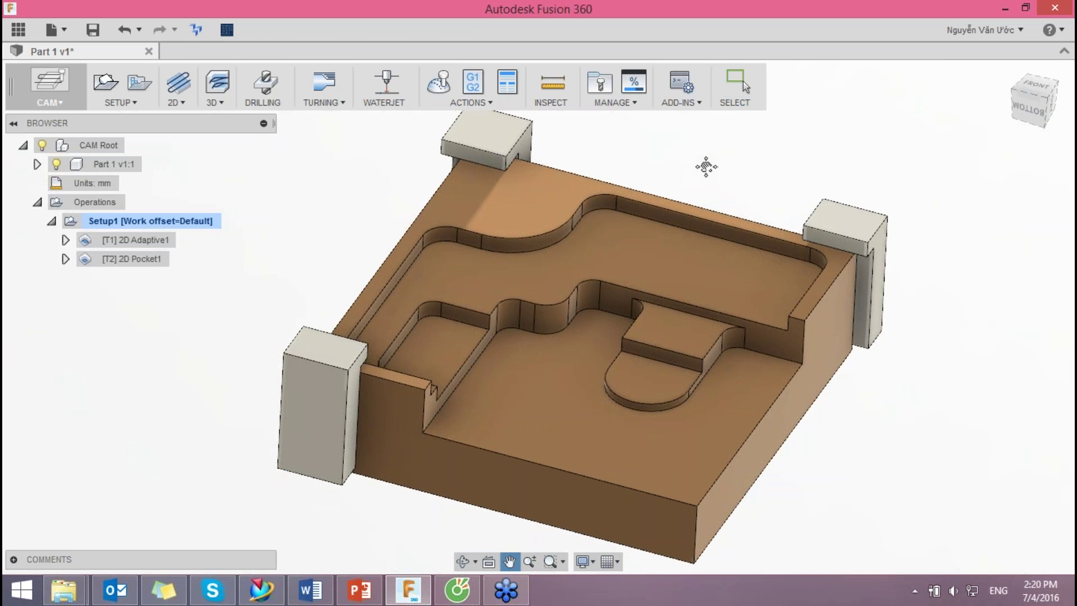
Step: Preview the 2D Adaptive1 and 2D Pocket1 toolpaths, then simulate the whole Setup1
shift+middle_drag(707, 167, 726, 168)
click(154, 238)
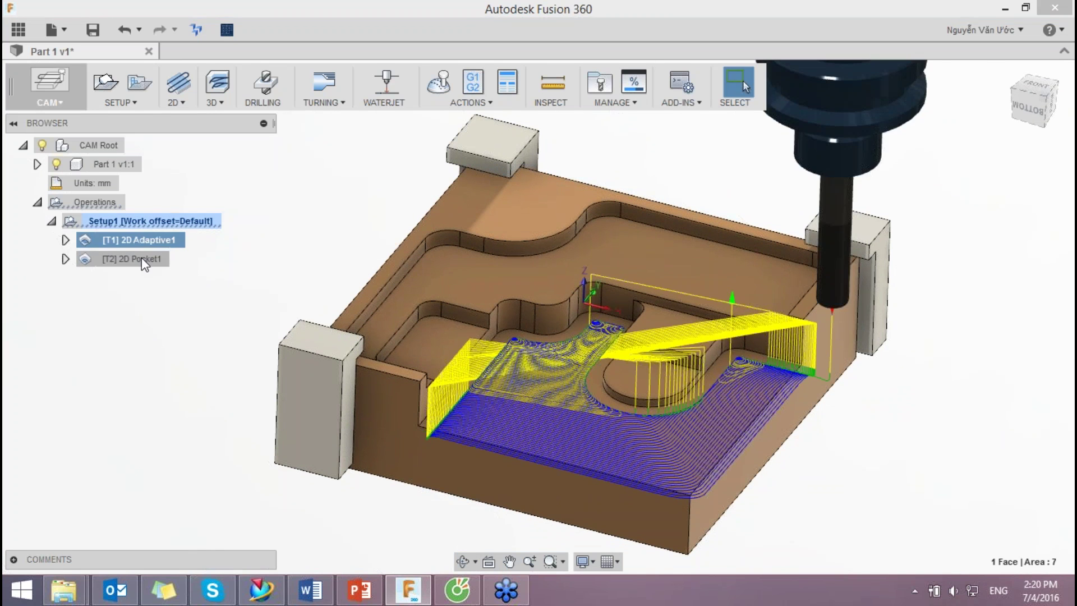
click(141, 257)
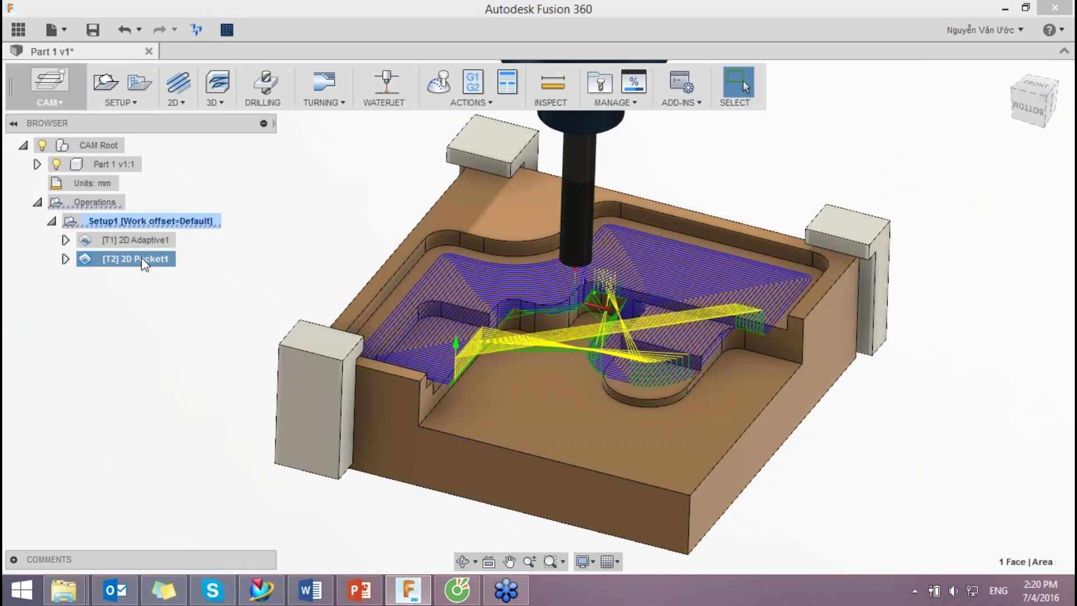
click(153, 220)
right_click(151, 219)
click(190, 321)
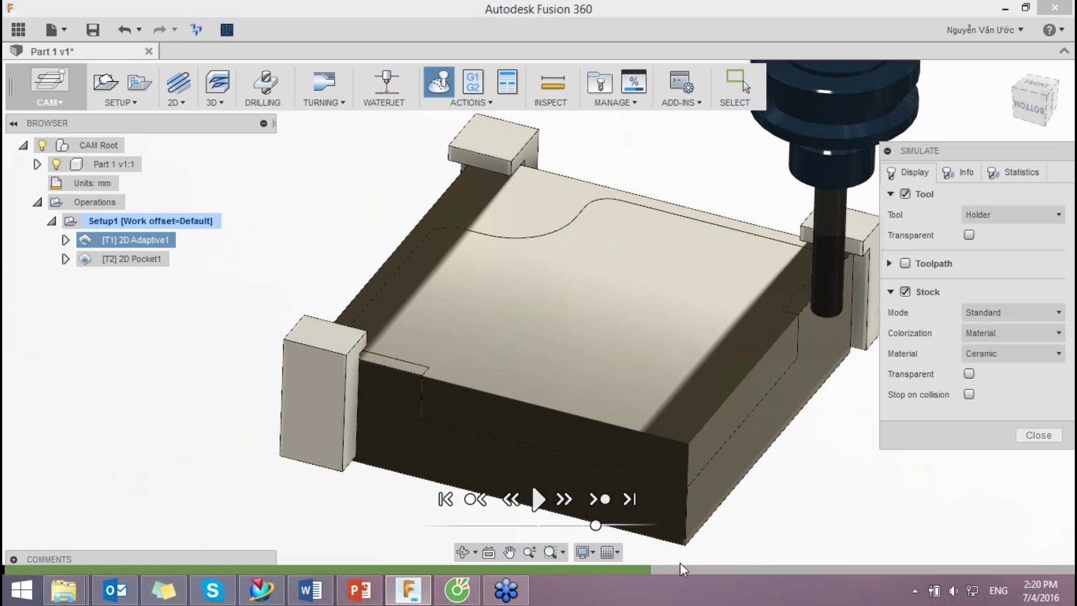
Step: Play the Setup1 machining simulation and speed up its playback
click(640, 569)
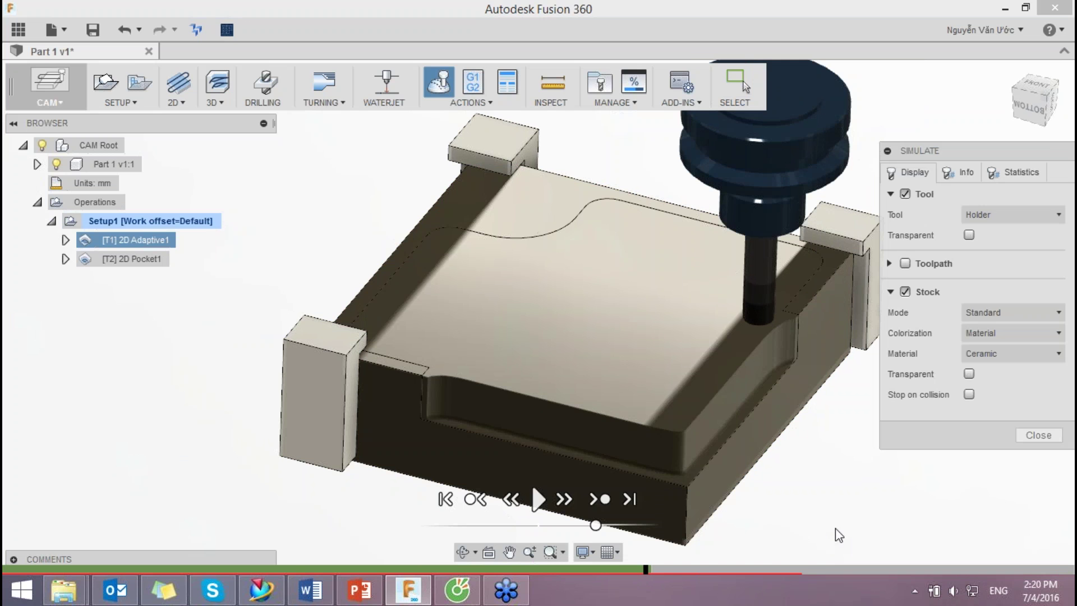
click(539, 498)
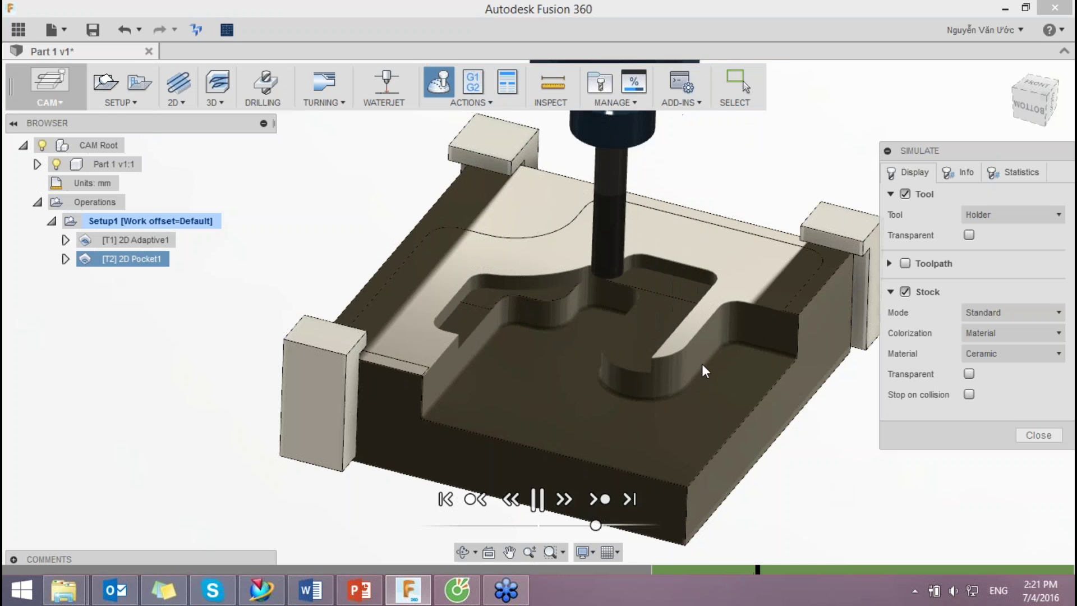
scroll(704, 370, up, 3)
scroll(824, 466, down, 2)
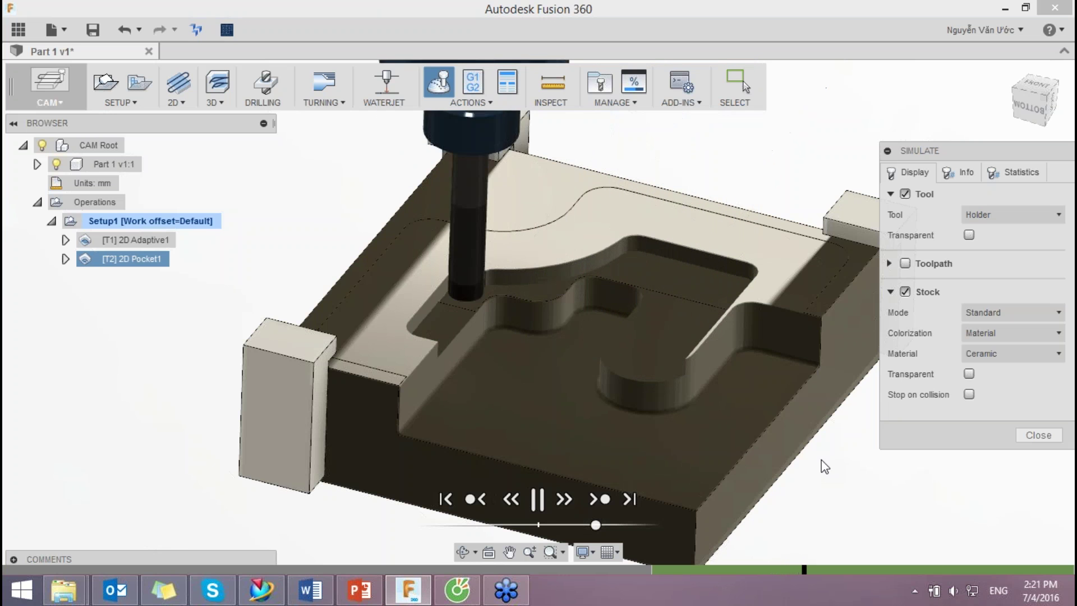
mouse_move(596, 525)
mouse_down()
mouse_move(653, 526)
mouse_move(621, 526)
mouse_up()
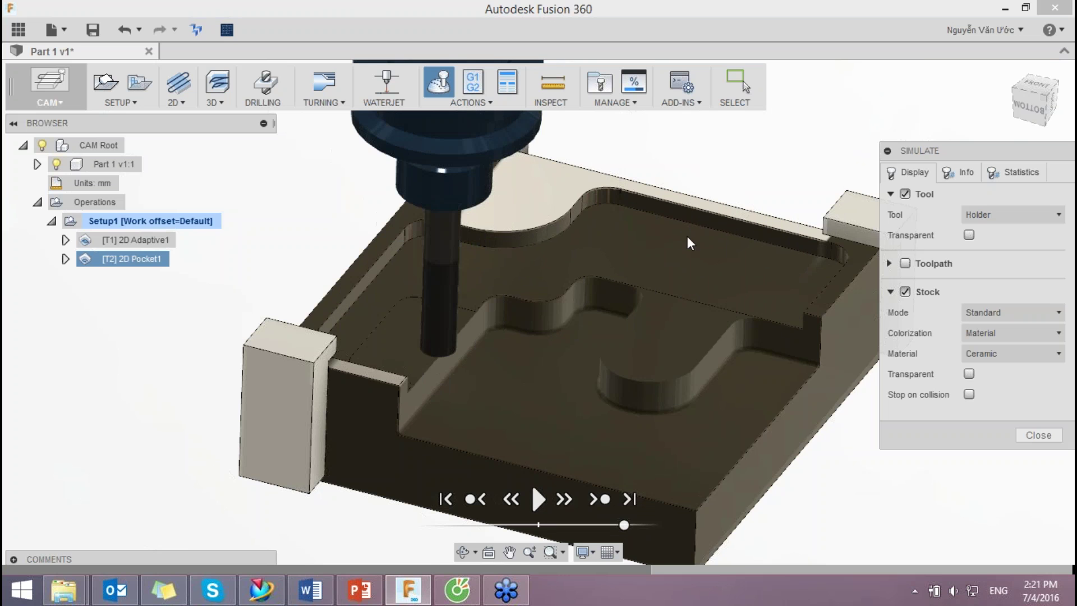
Step: Zoom and orbit to look down into the machined pocket walls
scroll(618, 203, up, 2)
scroll(618, 205, up, 2)
scroll(619, 204, up, 2)
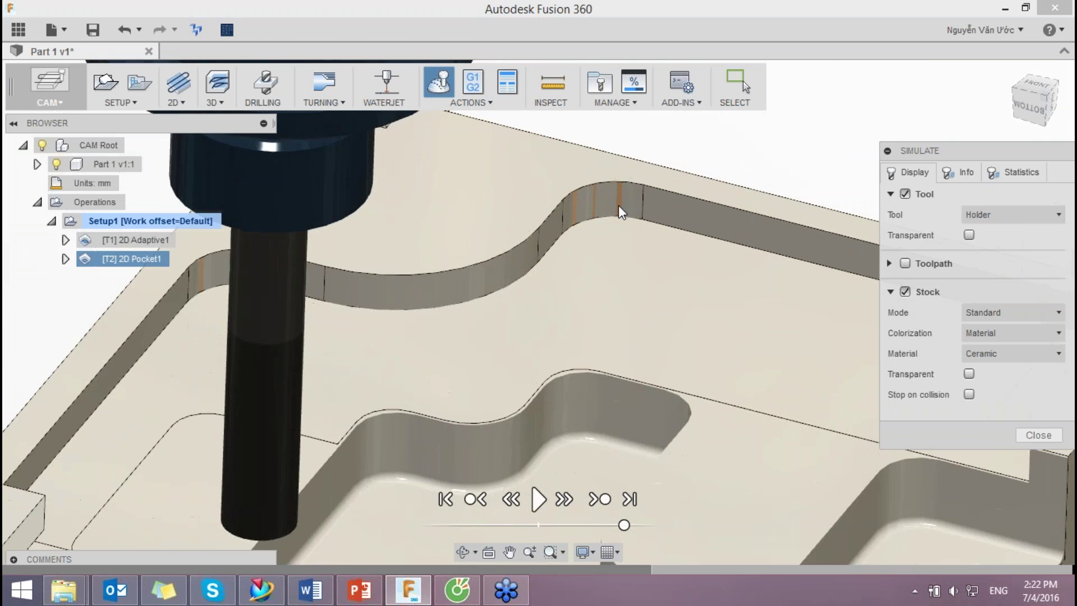
scroll(619, 204, down, 3)
scroll(634, 214, down, 2)
scroll(817, 291, up, 3)
scroll(767, 298, up, 2)
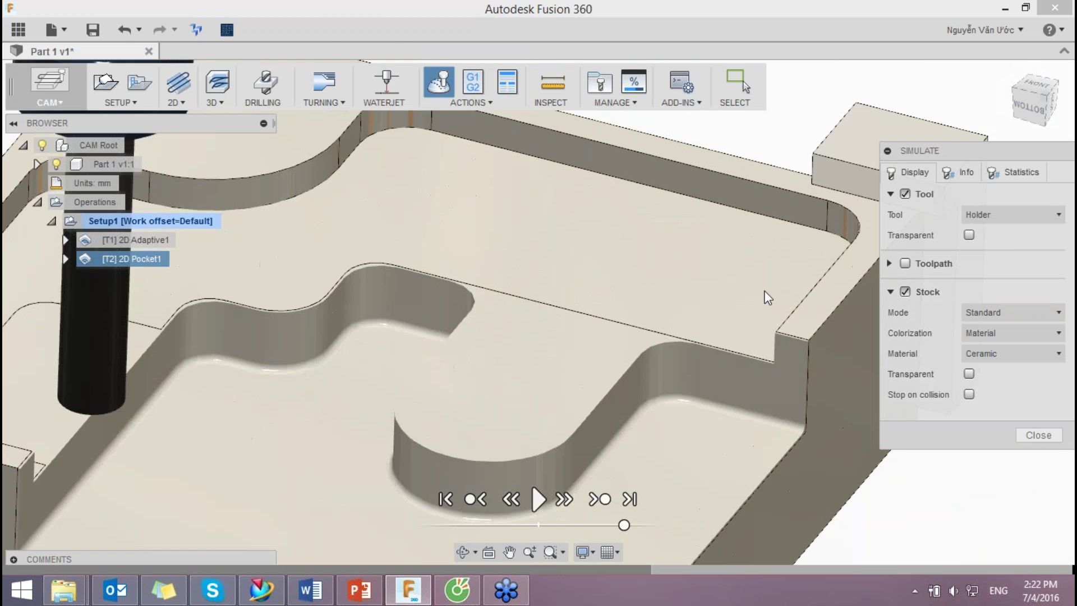
scroll(618, 282, down, 2)
scroll(618, 282, down, 2)
scroll(550, 273, up, 2)
mouse_move(655, 260)
shift+middle_down()
mouse_move(586, 269)
mouse_move(572, 295)
mouse_move(563, 224)
mouse_move(527, 202)
mouse_move(489, 211)
mouse_move(570, 212)
mouse_move(576, 242)
shift+middle_up()
Step: Close the simulation and inspect the finished stepped pocket from a top-down view
click(1030, 441)
mouse_move(789, 380)
shift+middle_down()
mouse_move(764, 360)
mouse_move(784, 370)
mouse_move(737, 363)
mouse_move(721, 374)
mouse_move(780, 359)
shift+middle_up()
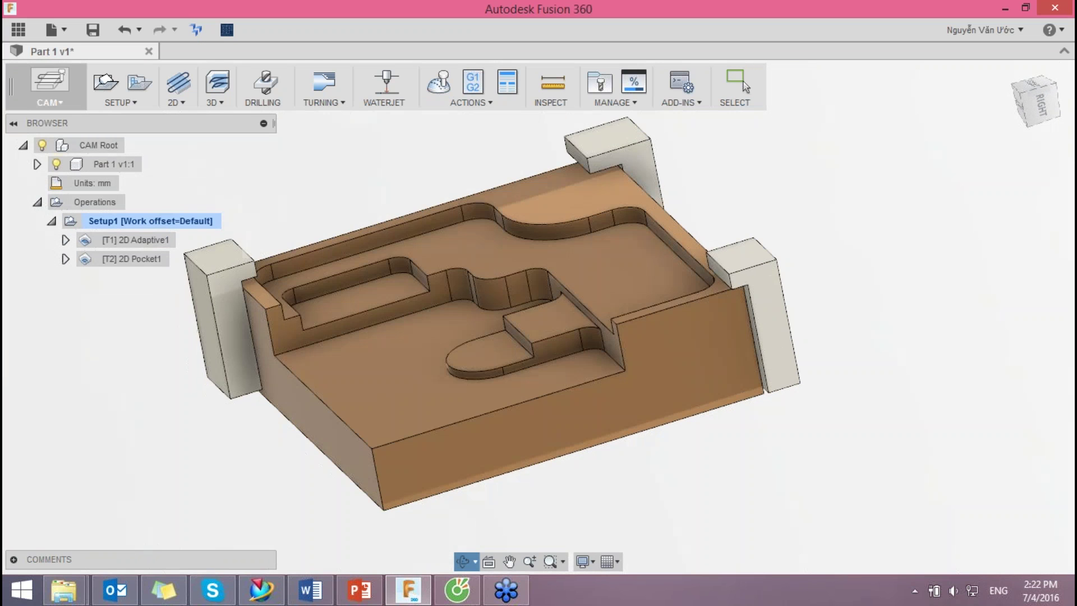
scroll(388, 308, up, 2)
scroll(399, 303, up, 2)
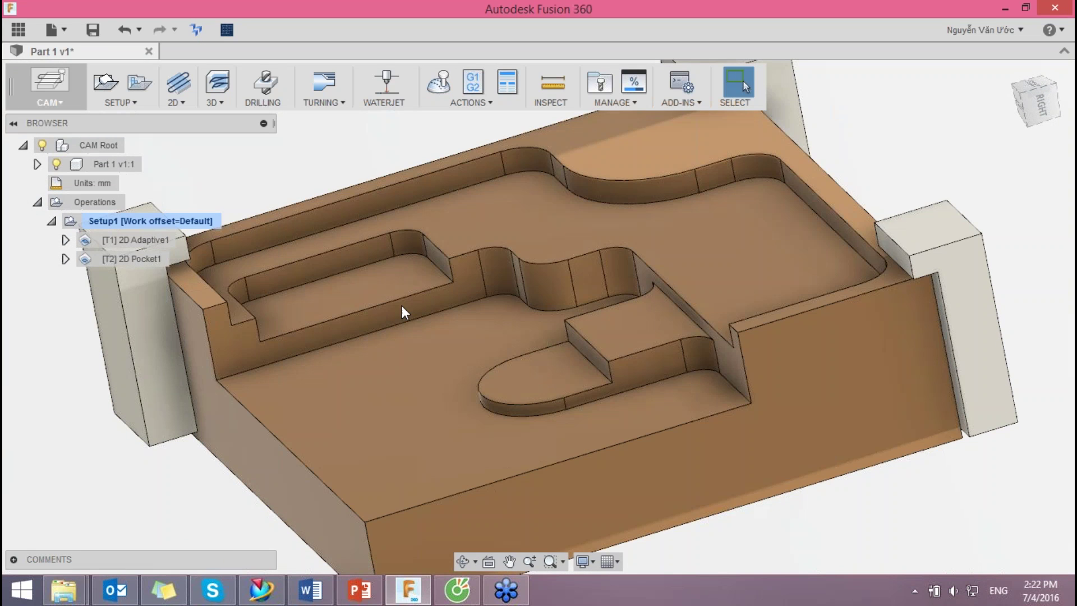
mouse_move(549, 327)
shift+middle_down()
mouse_move(566, 314)
mouse_move(633, 317)
mouse_move(598, 332)
shift+middle_up()
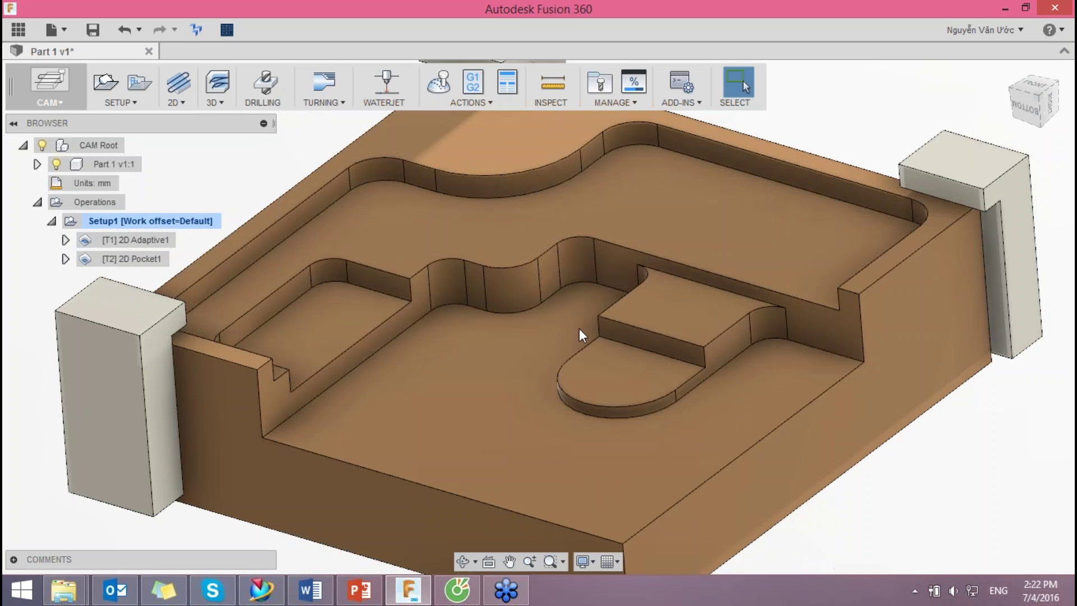
scroll(579, 328, down, 3)
click(183, 103)
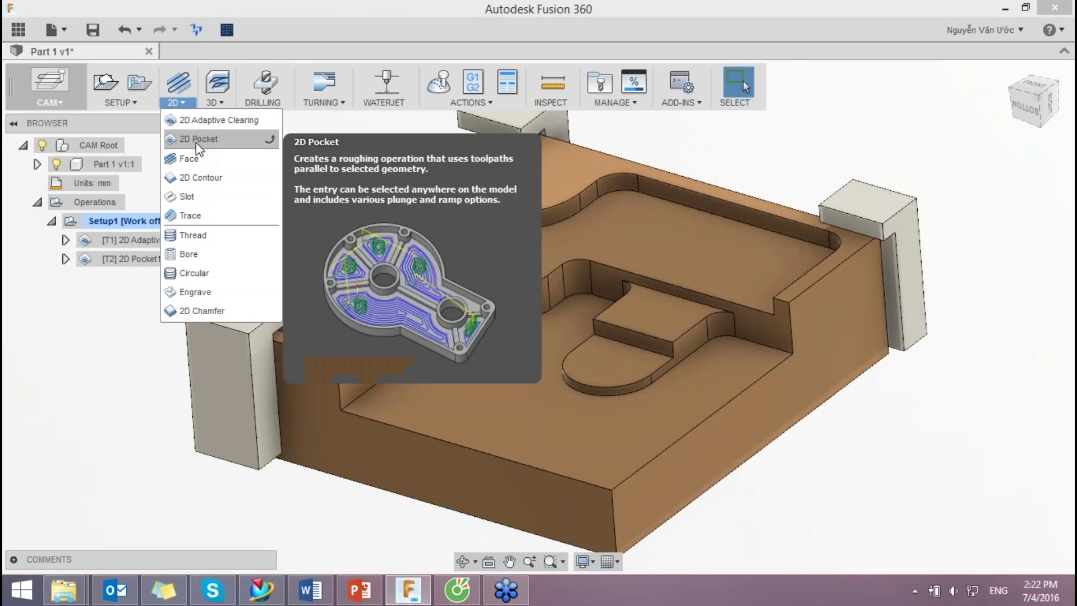
Step: Create 2D Pocket2 on the small left recess with a stock contour and 5 mm clearance offset
click(196, 143)
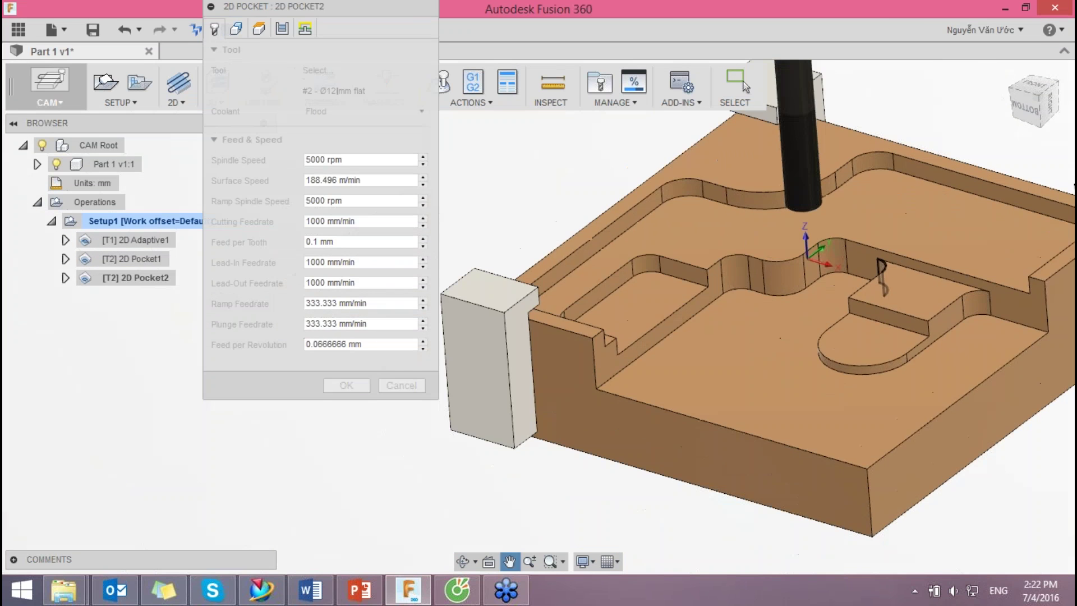
click(685, 278)
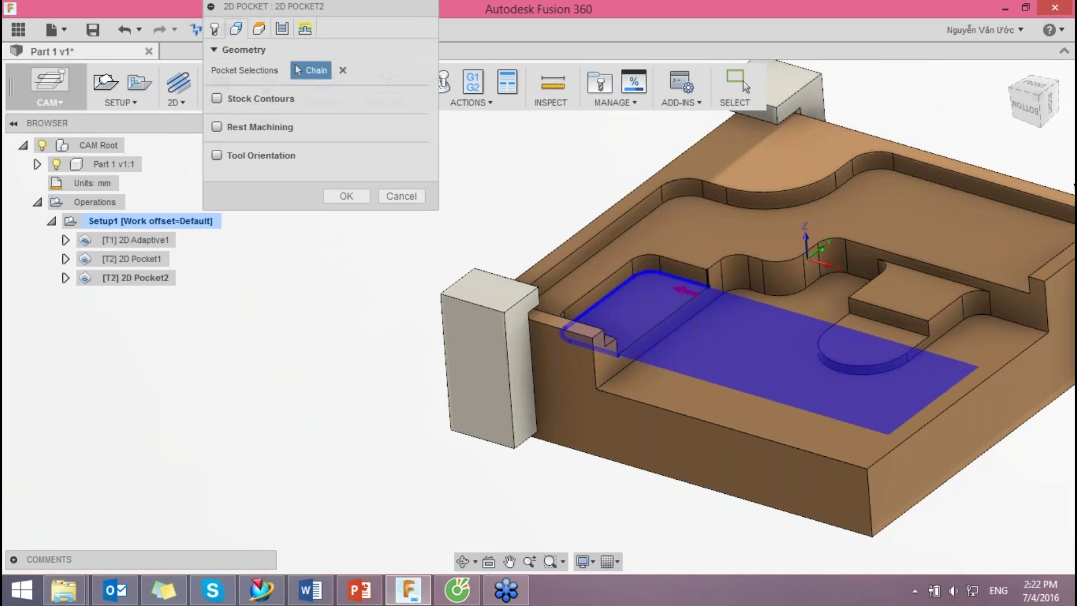
shift+middle_drag(729, 336, 707, 337)
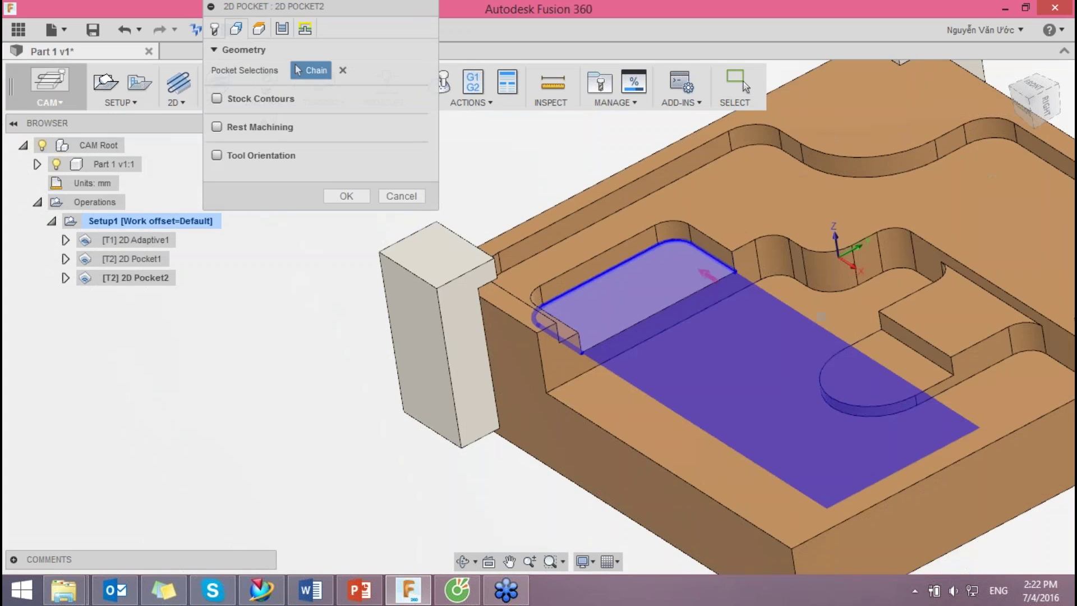
scroll(656, 280, up, 2)
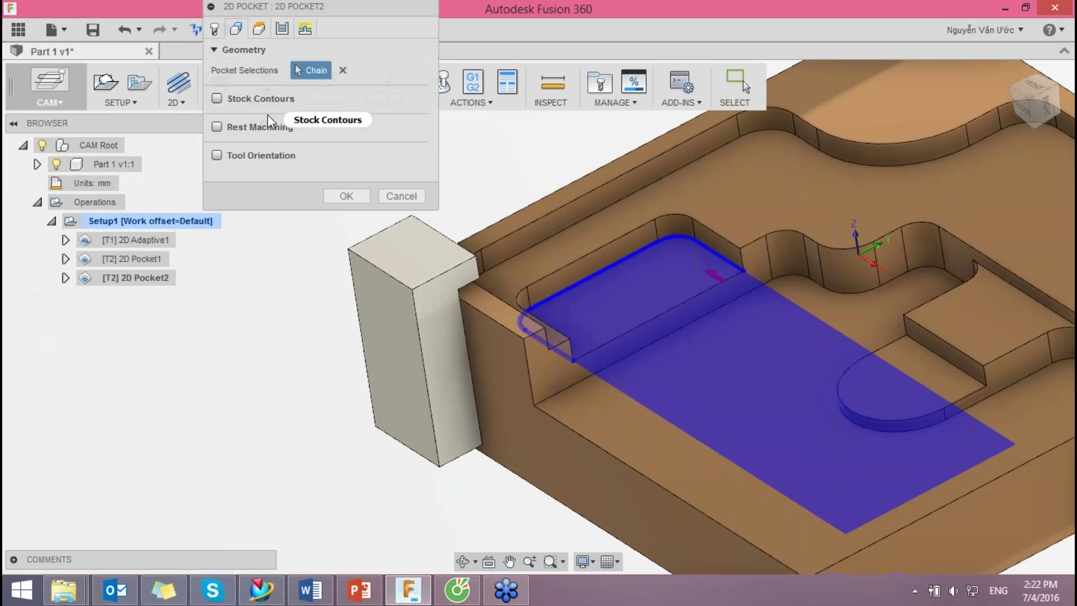
click(219, 99)
click(728, 281)
mouse_move(691, 272)
shift+middle_down()
mouse_move(724, 285)
mouse_move(712, 295)
shift+middle_up()
click(258, 28)
click(317, 91)
Step: Set the pass tolerance to 0.001 mm and enable two finishing passes
text(5)
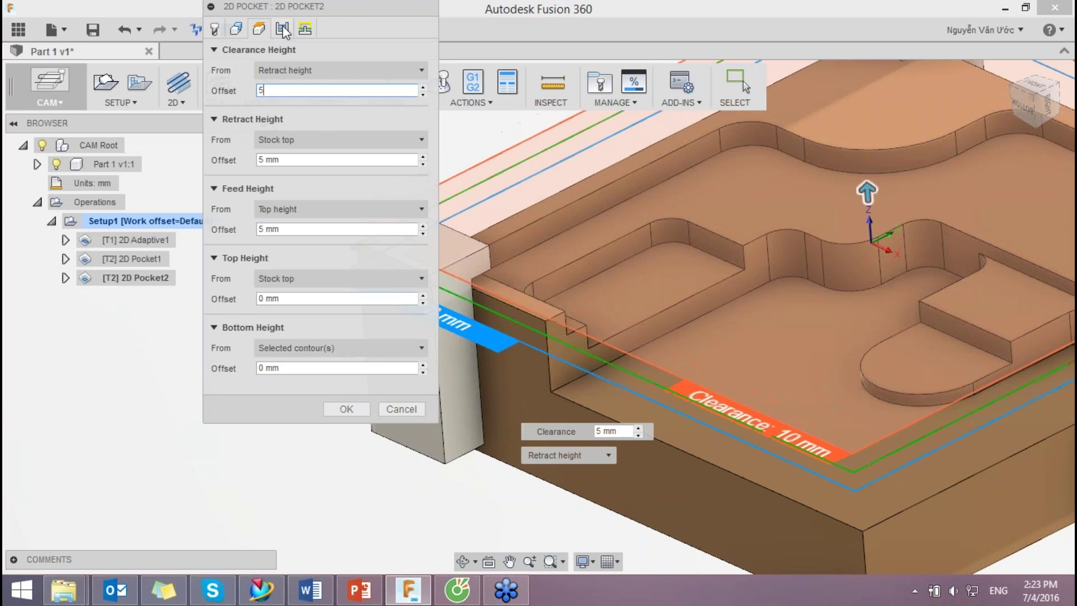
click(283, 28)
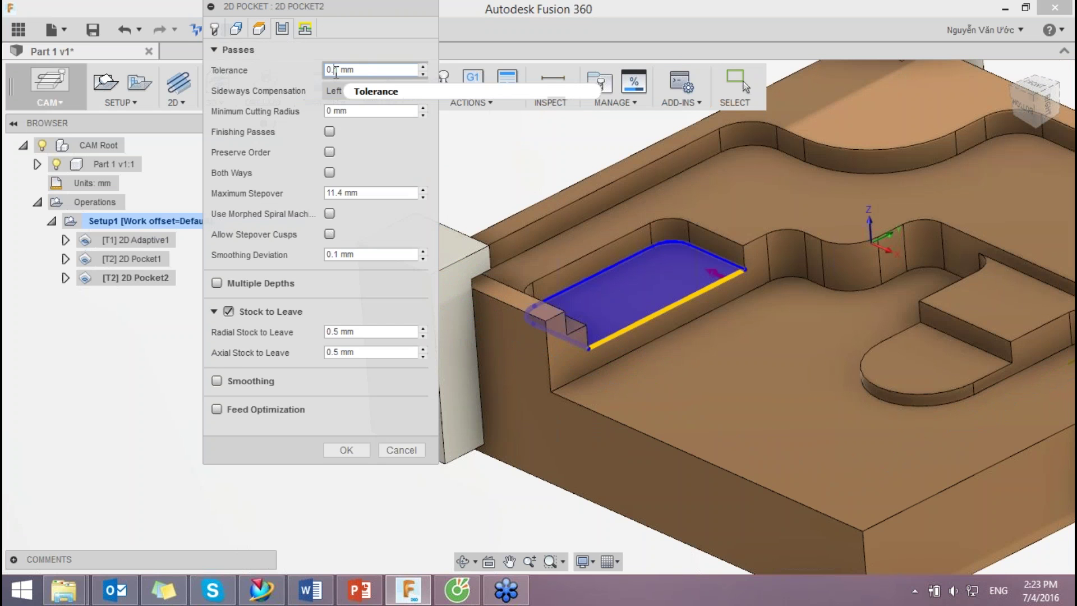
text(0.001)
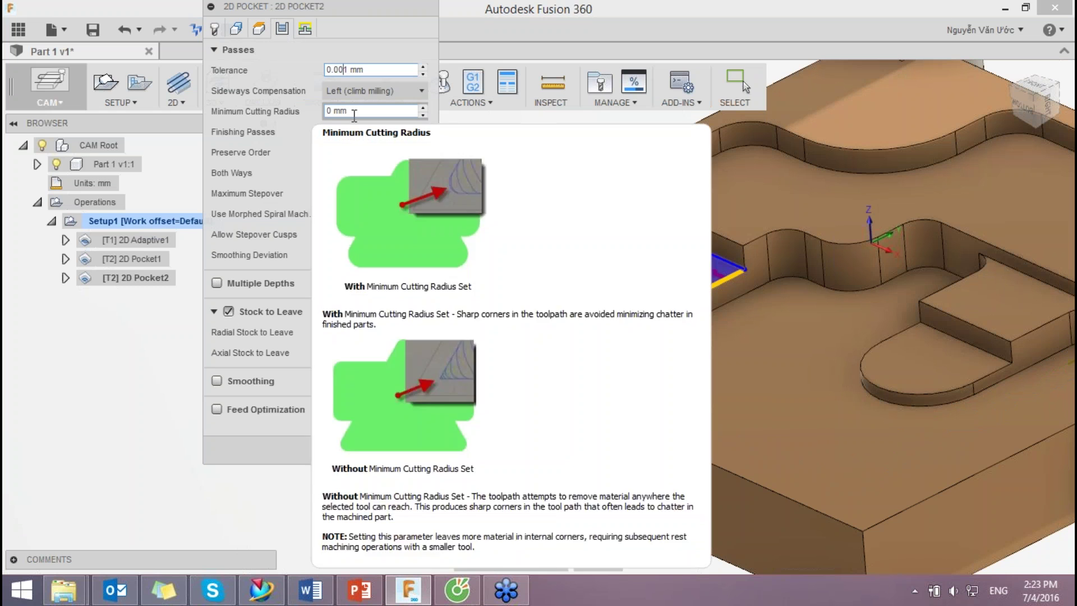
click(371, 192)
text(1.2)
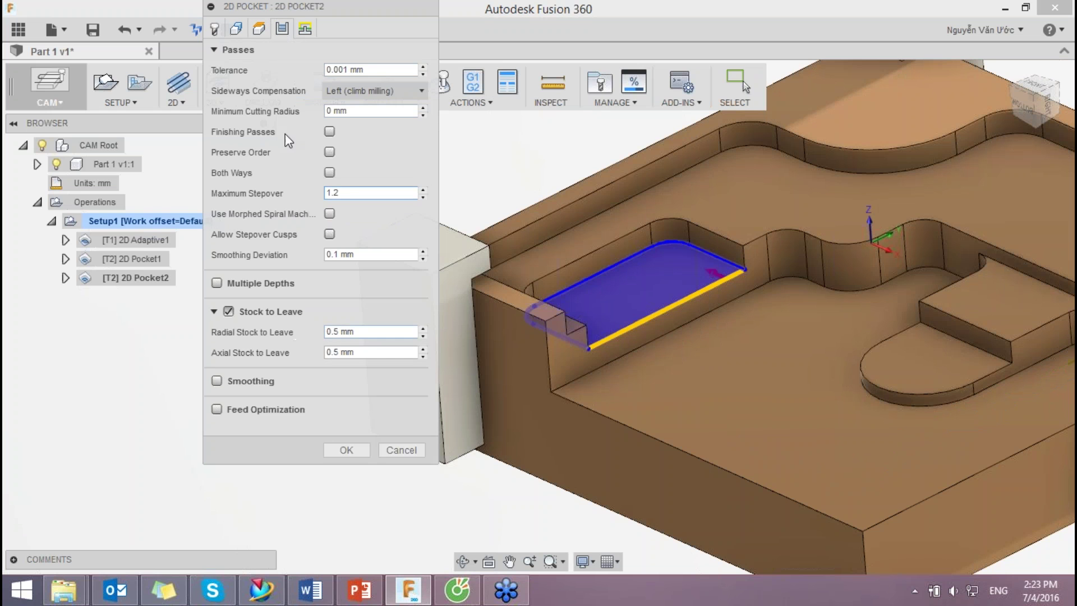
click(330, 132)
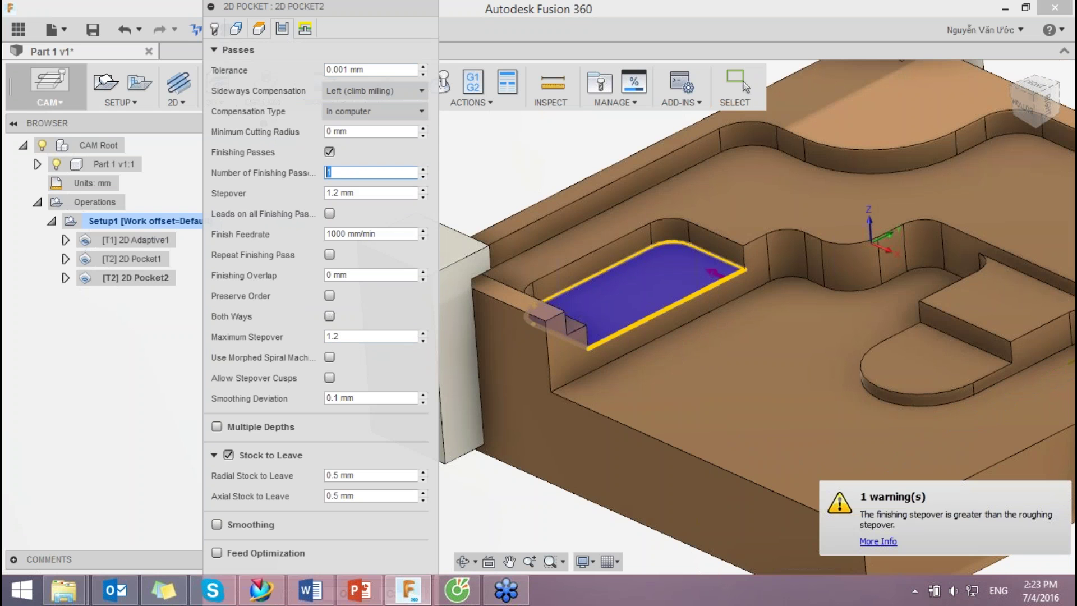
text(2)
click(366, 194)
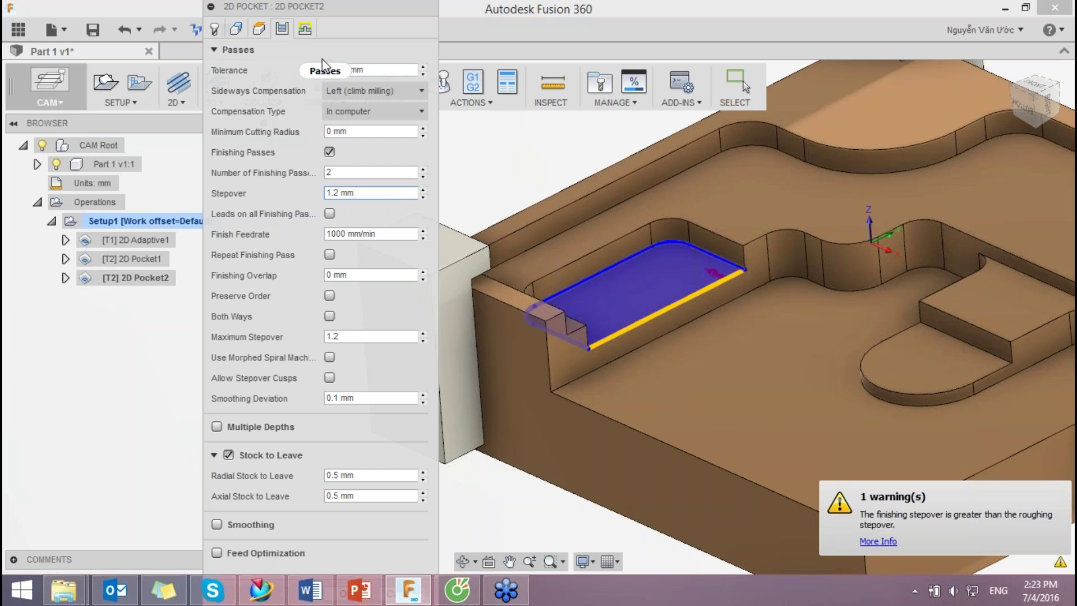
Step: Set the horizontal lead-in radius and linear lead-in distance to 2 mm
click(305, 29)
click(262, 248)
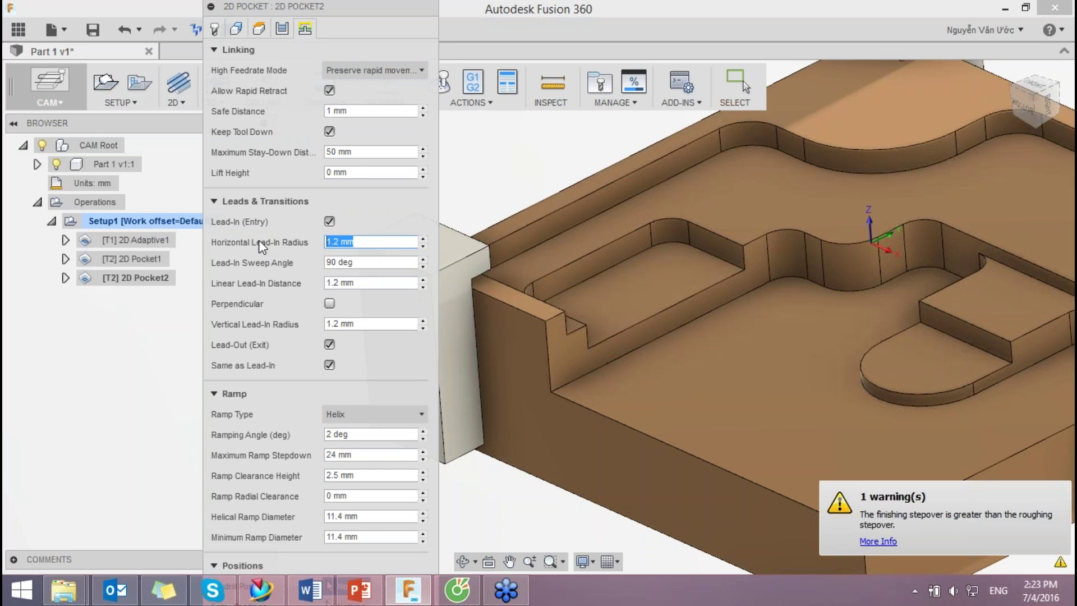
text(2)
click(363, 283)
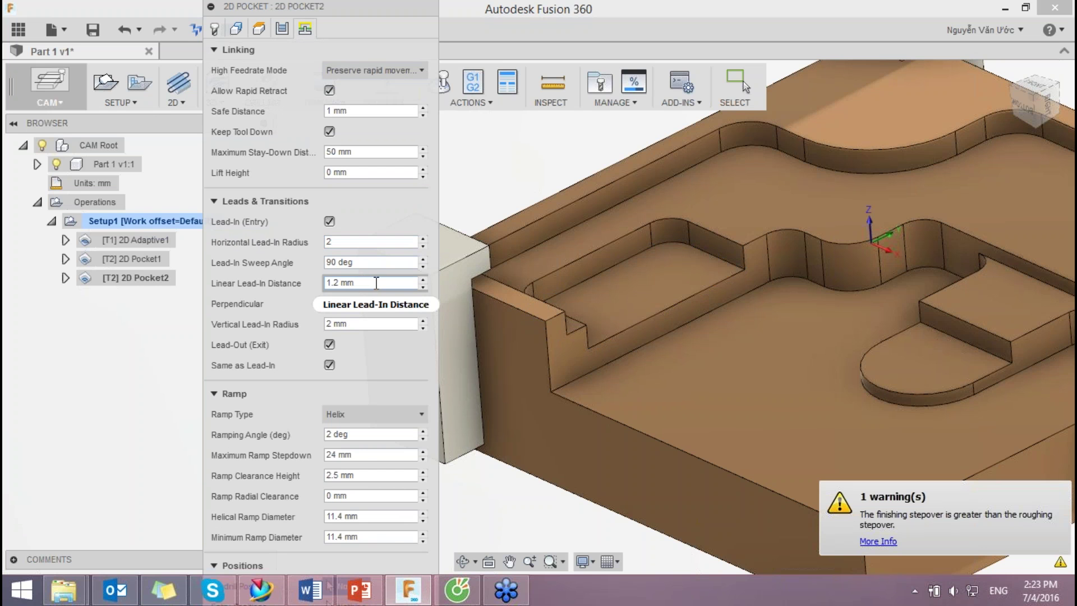
triple_click(349, 285)
text(2)
click(368, 242)
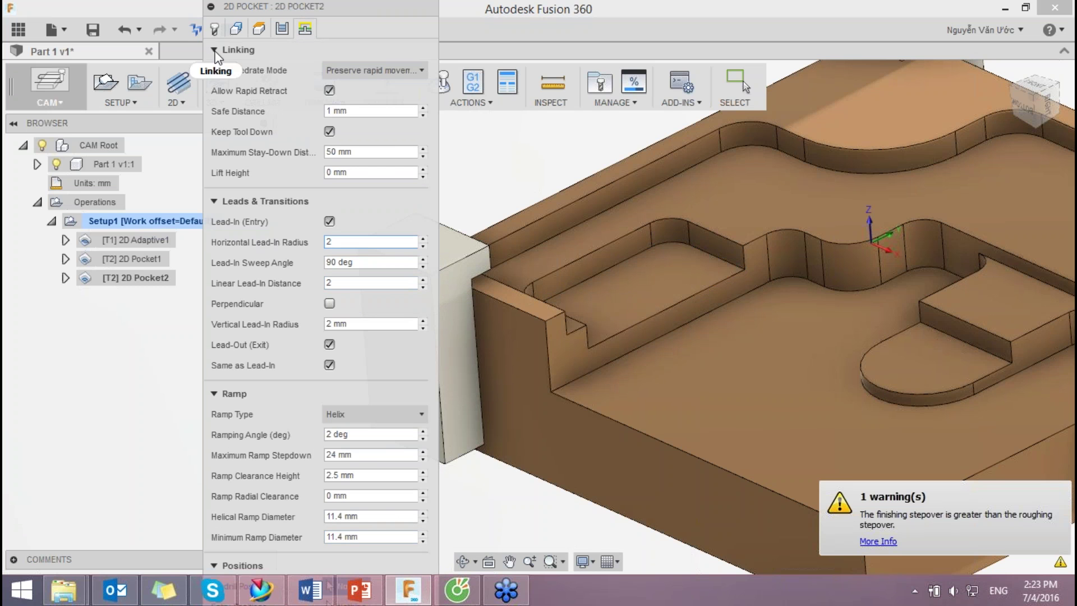
click(216, 53)
Step: Decline the maximum stepover warning and make the pocket cut Both Ways
click(363, 528)
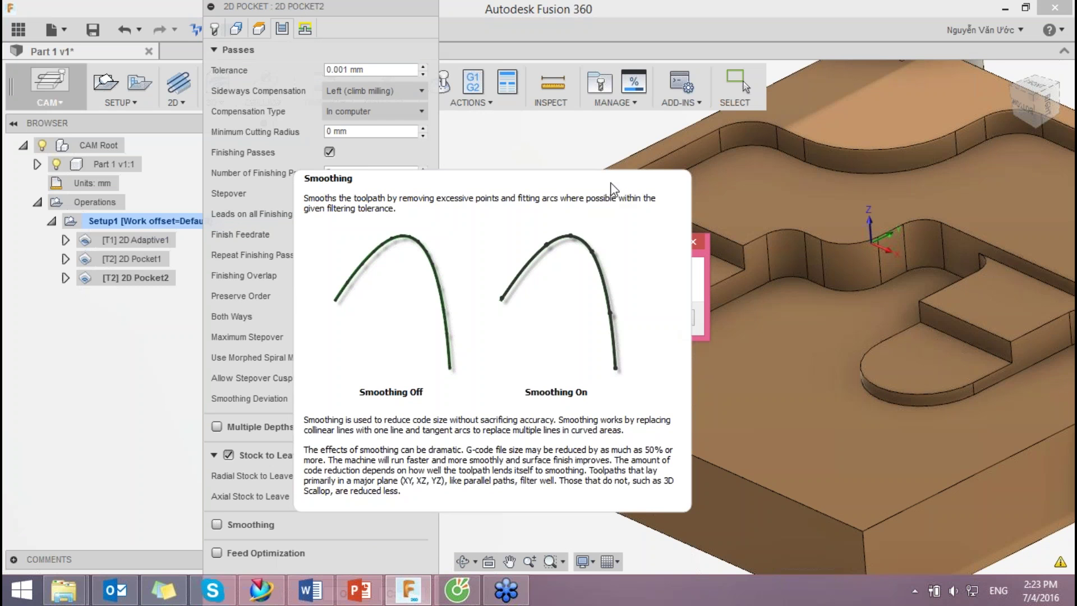
click(680, 324)
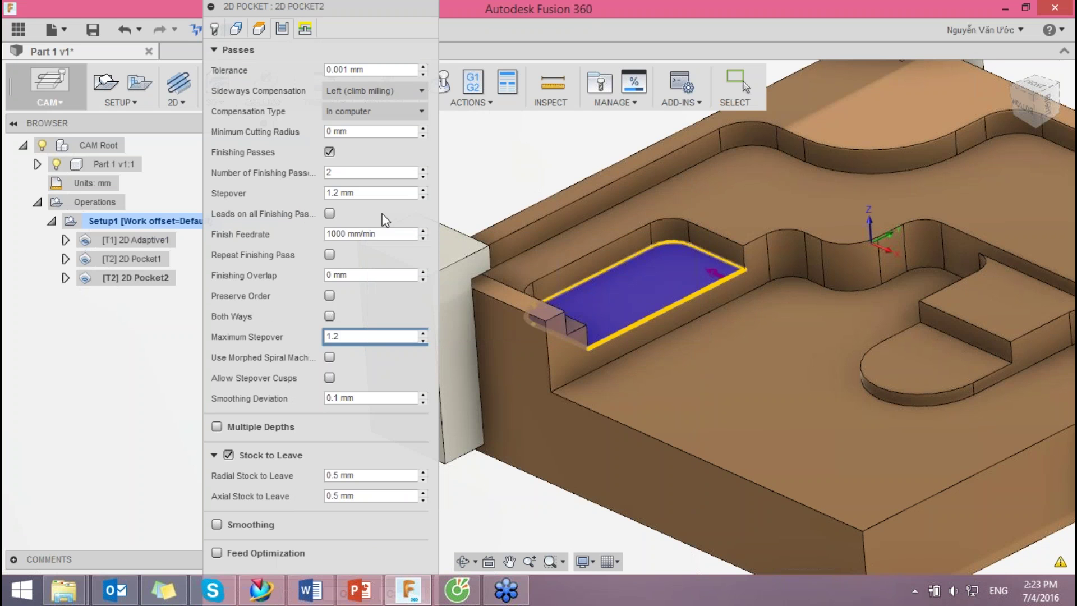
click(354, 335)
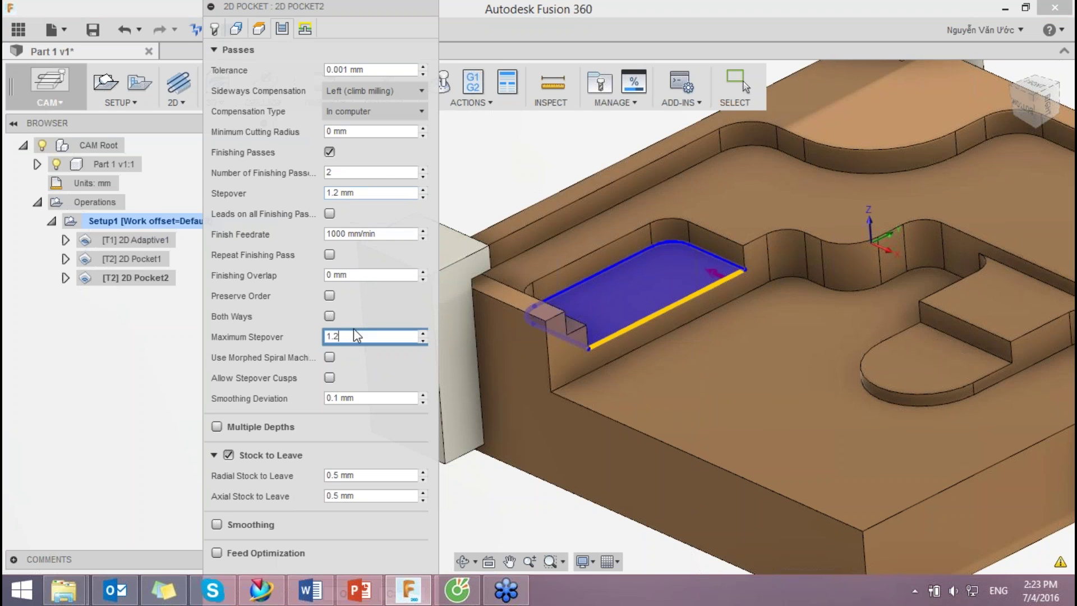
double_click(358, 335)
text(1.5)
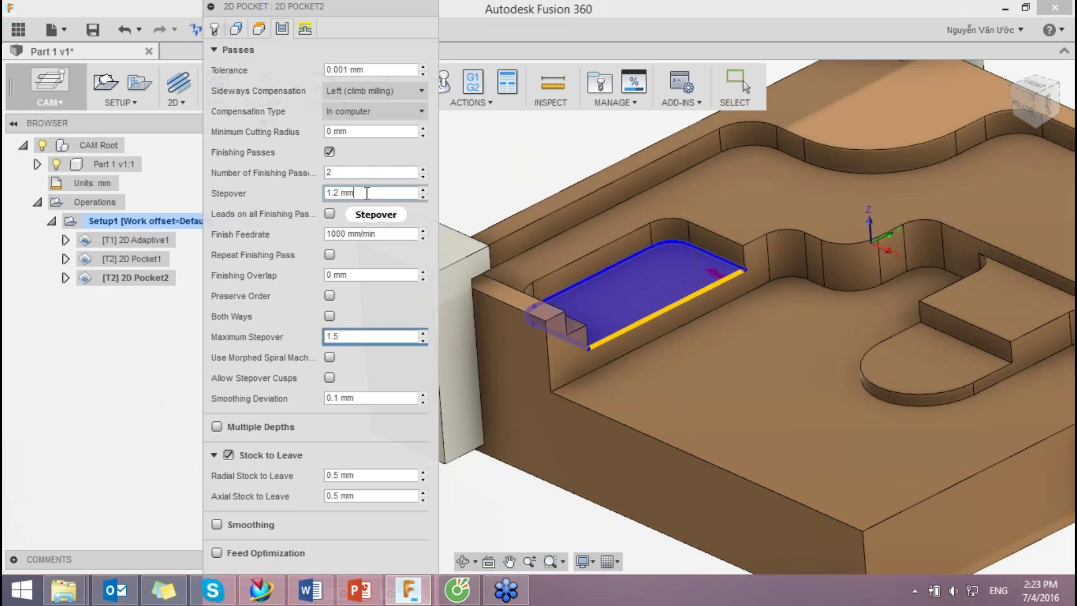
drag(375, 9, 362, 2)
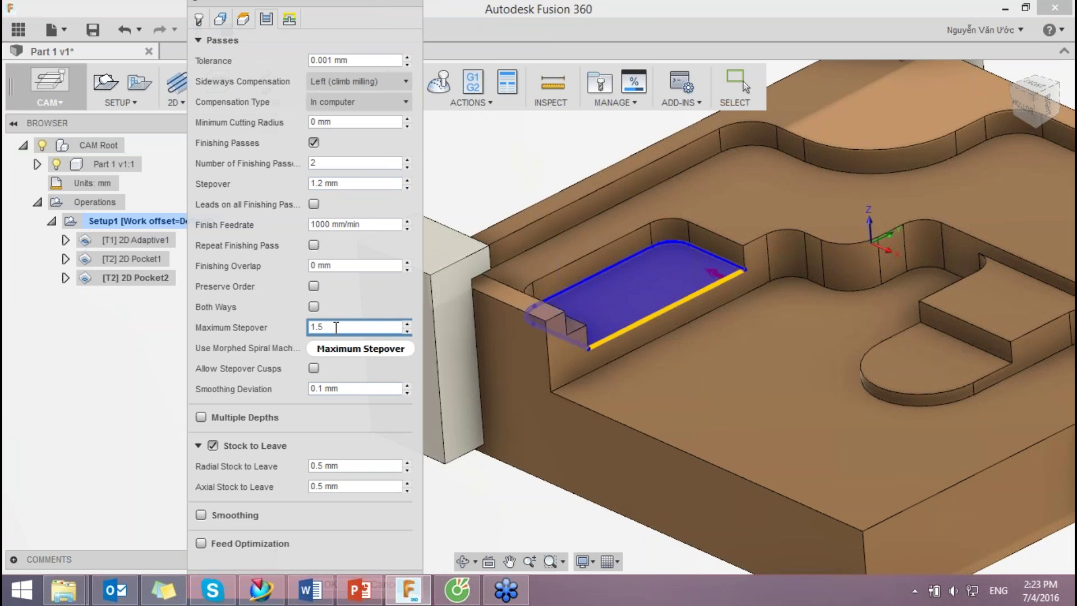
click(314, 306)
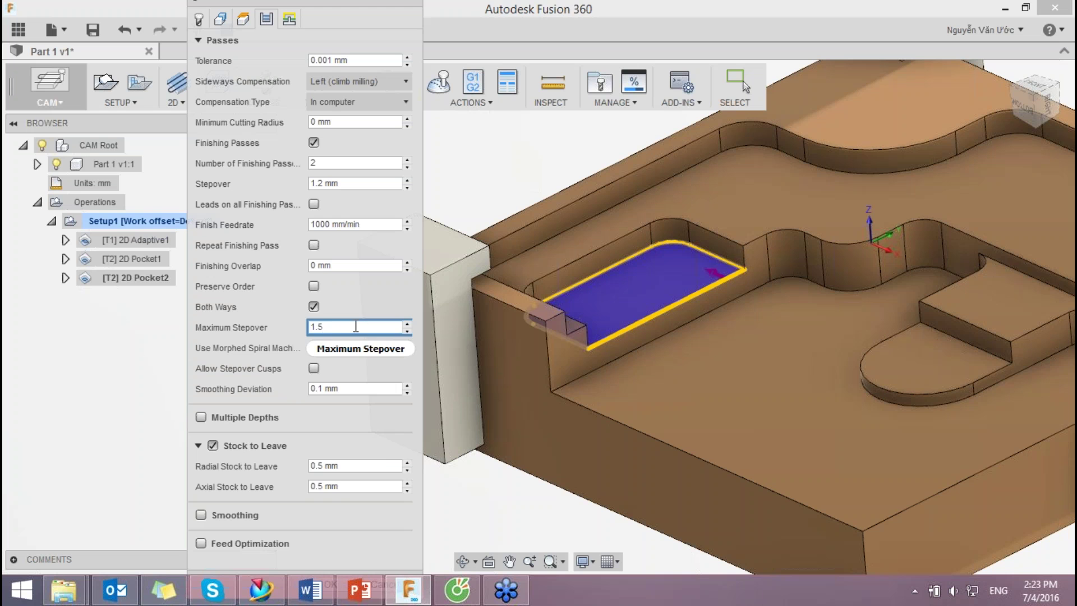
Step: Set smoothing deviation 0.01 mm, max stepover 1.5 and finishing stepover 0.5, then generate the toolpath
click(320, 389)
text(0)
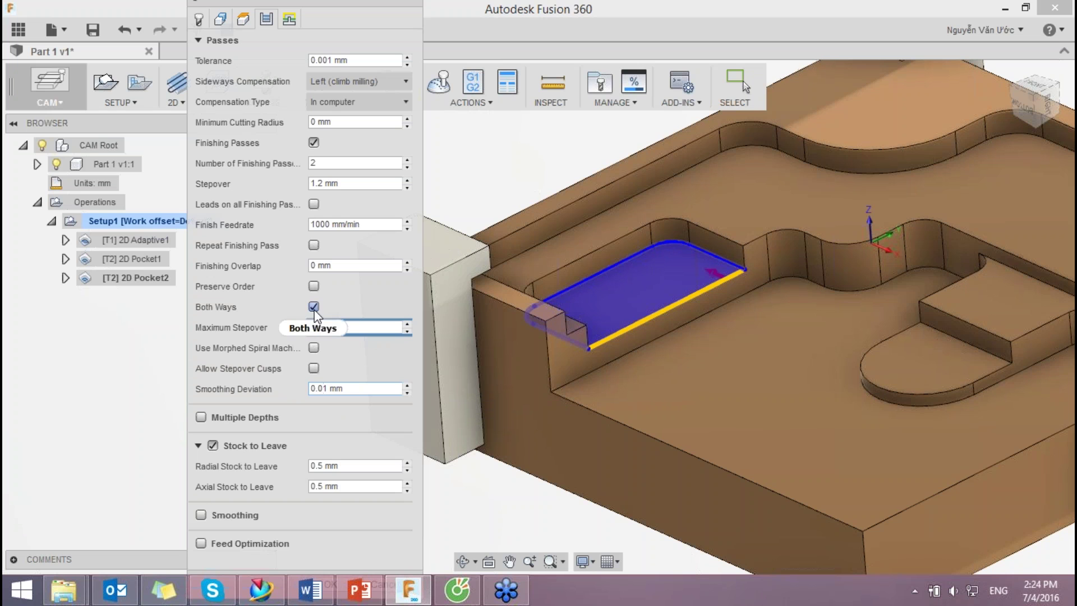
click(338, 327)
text(1.5)
key(Return)
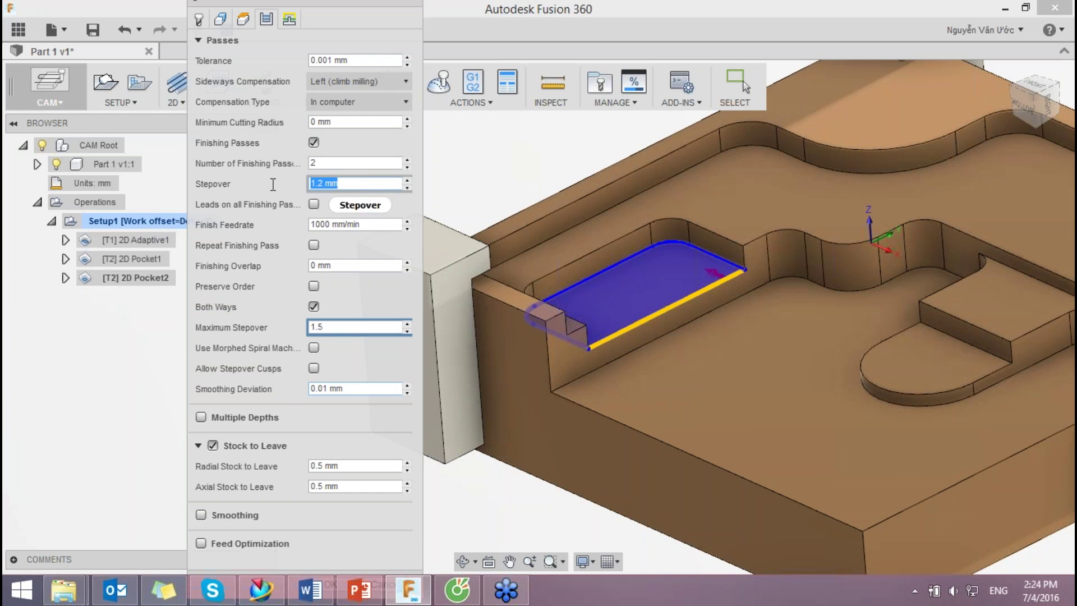
text(0.5)
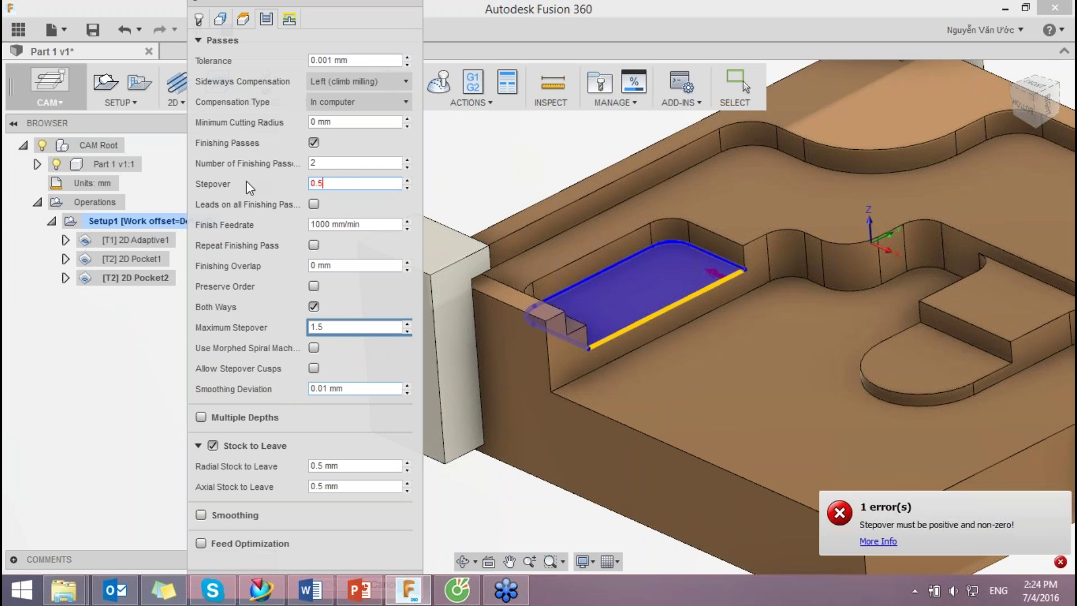
click(346, 326)
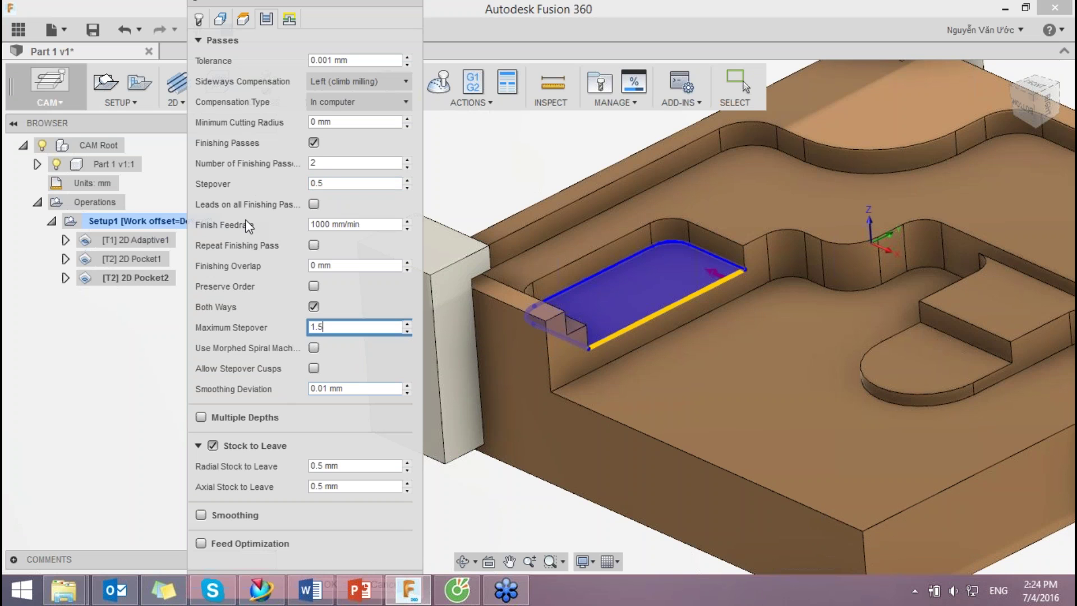
click(216, 40)
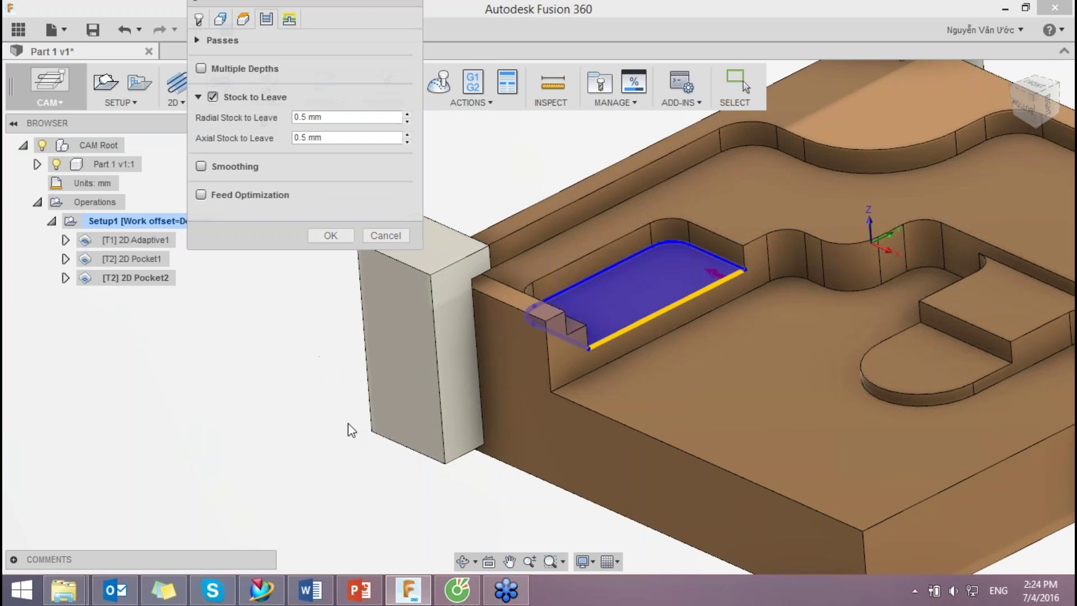
click(331, 235)
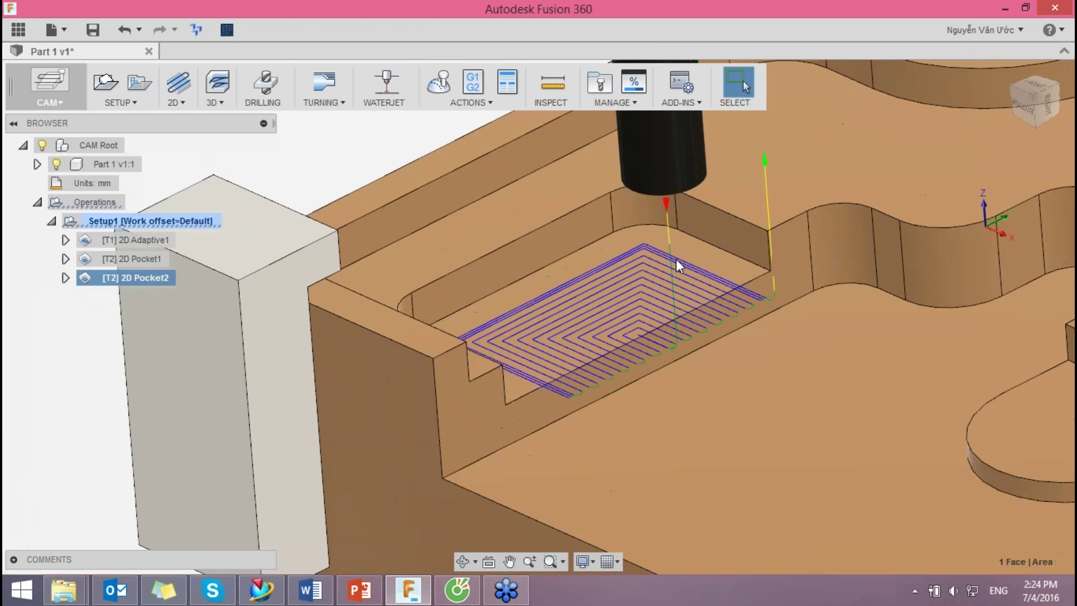
scroll(675, 258, up, 5)
mouse_move(680, 265)
shift+middle_down()
mouse_move(678, 316)
mouse_move(675, 271)
mouse_move(692, 344)
shift+middle_up()
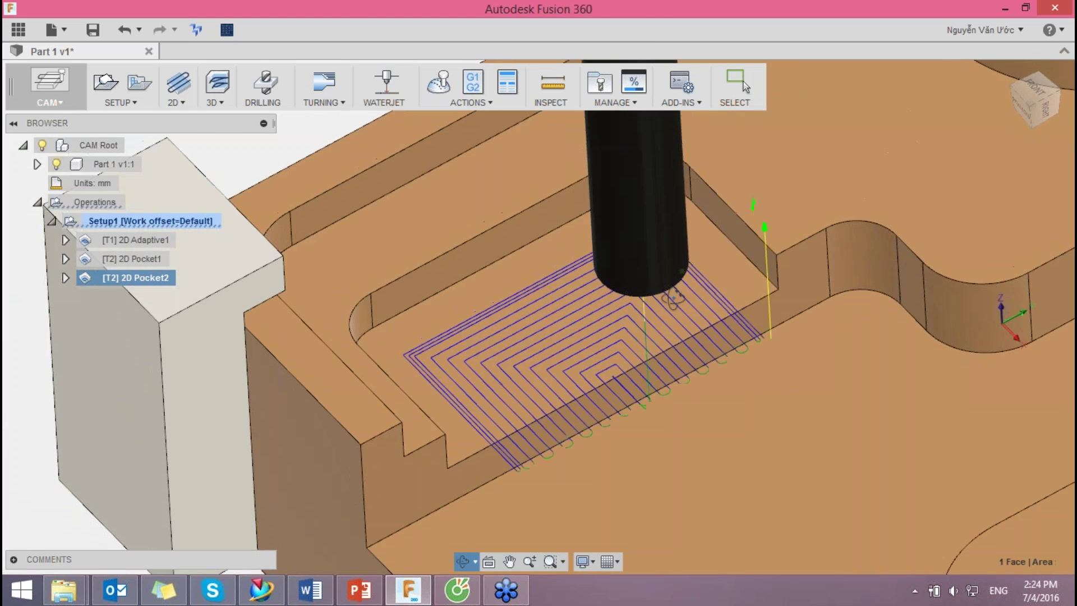
scroll(692, 343, down, 3)
shift+middle_drag(744, 84, 696, 330)
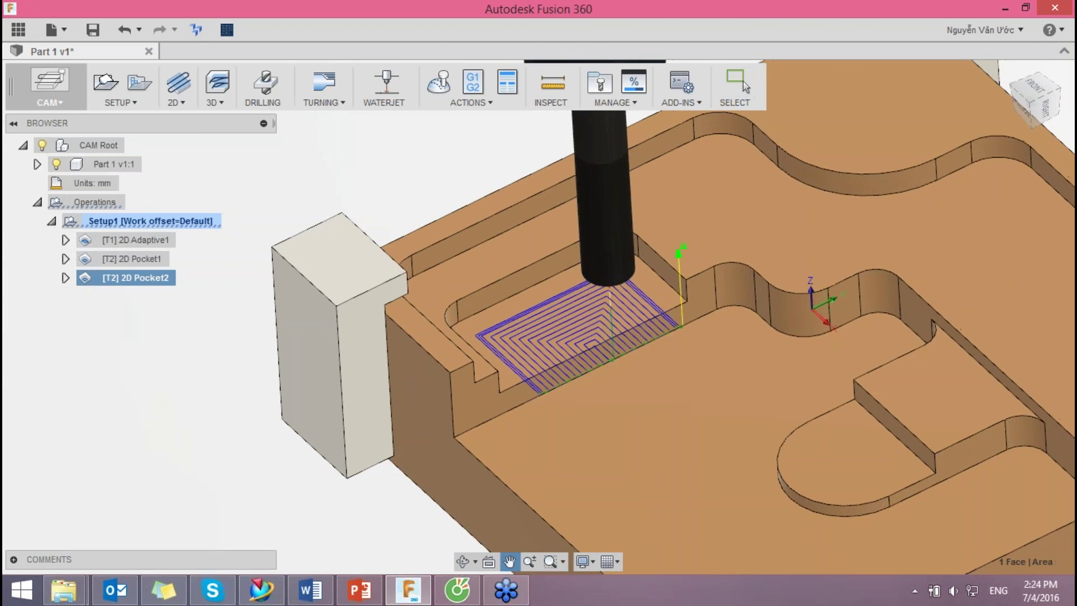
scroll(701, 326, up, 2)
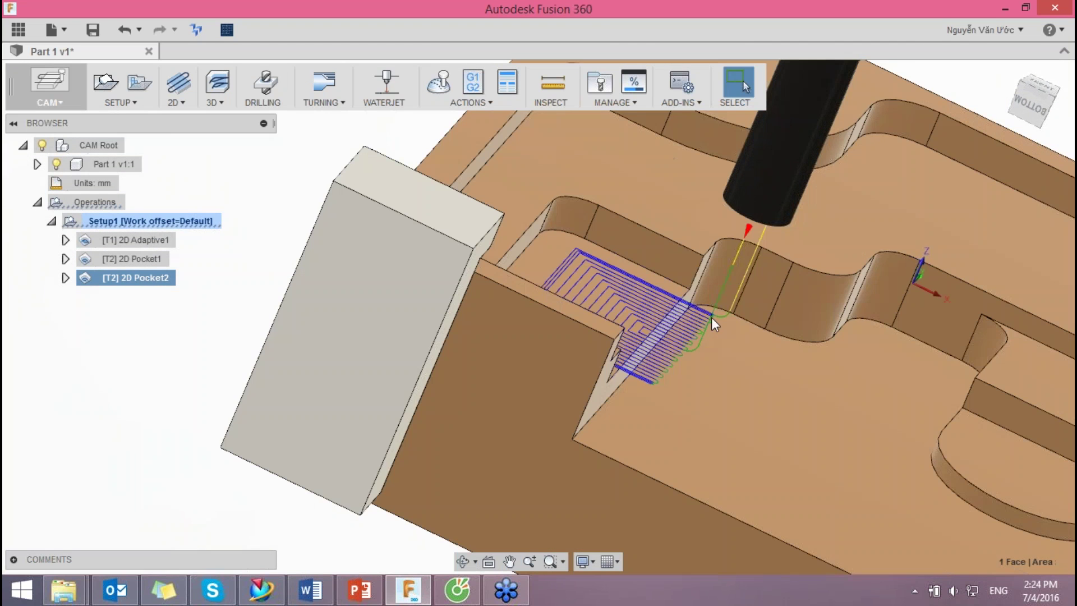
mouse_move(716, 328)
shift+middle_down()
mouse_move(718, 363)
mouse_move(496, 323)
shift+middle_up()
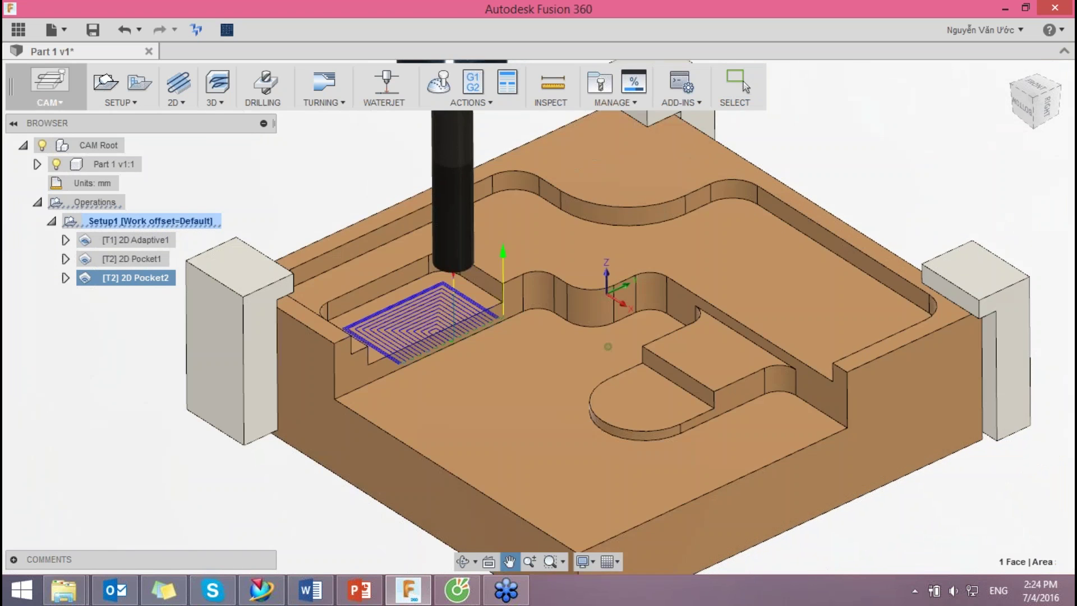
mouse_move(496, 322)
shift+middle_down()
mouse_move(734, 331)
mouse_move(697, 348)
shift+middle_up()
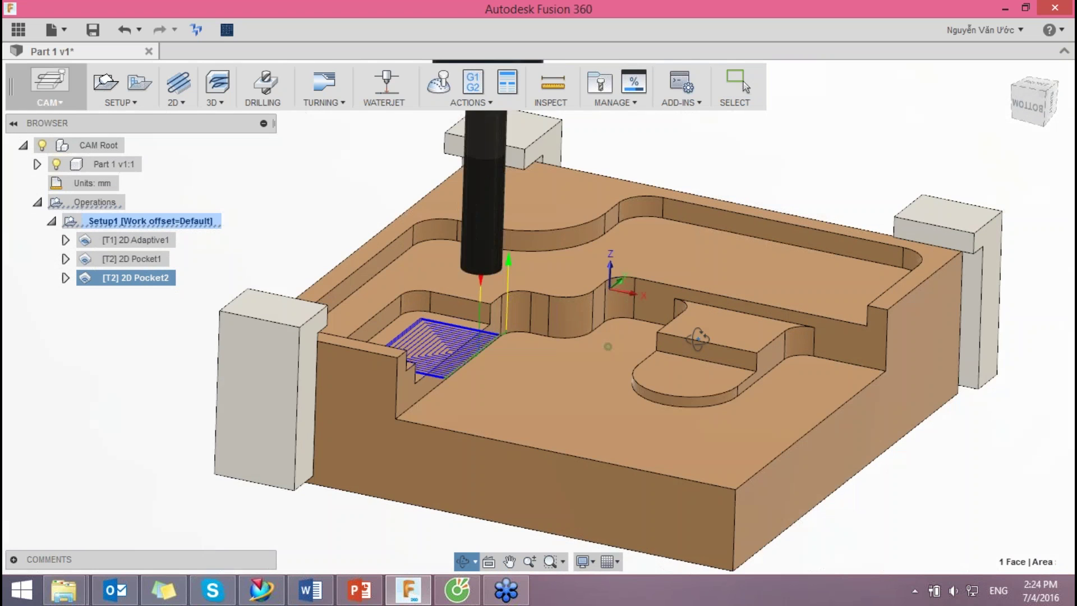
scroll(739, 349, up, 3)
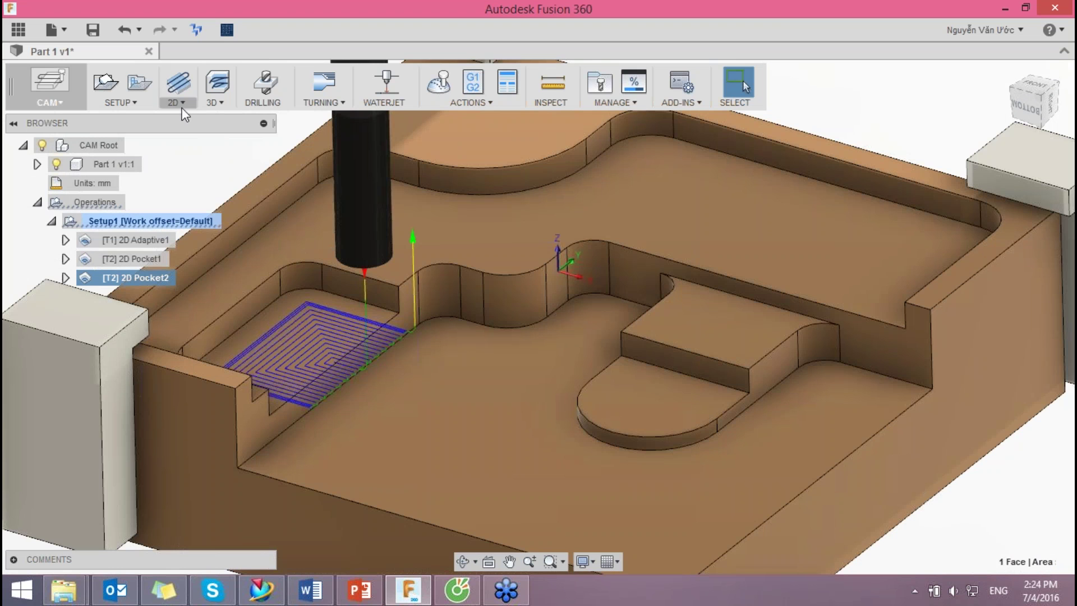
scroll(648, 326, down, 3)
Step: Copy the 2D Pocket2 operation
click(299, 196)
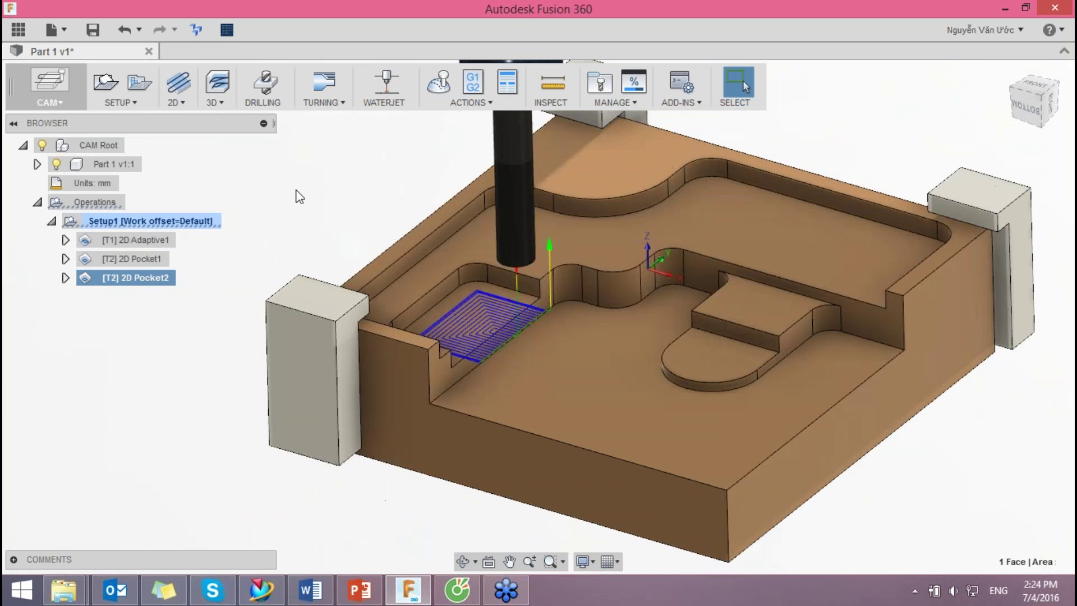
right_click(146, 278)
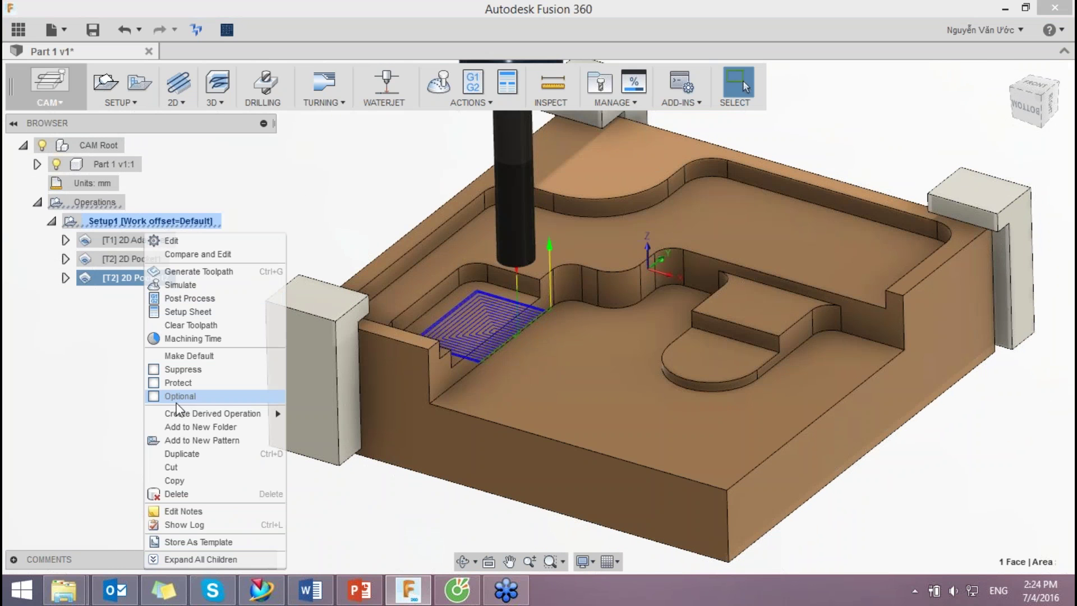
click(174, 481)
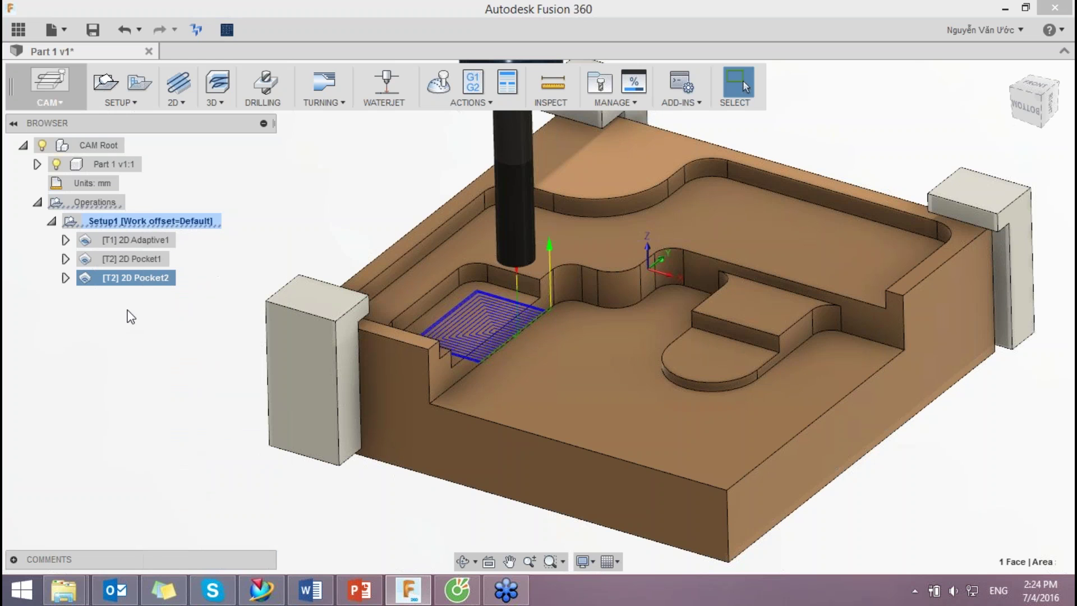
right_click(127, 171)
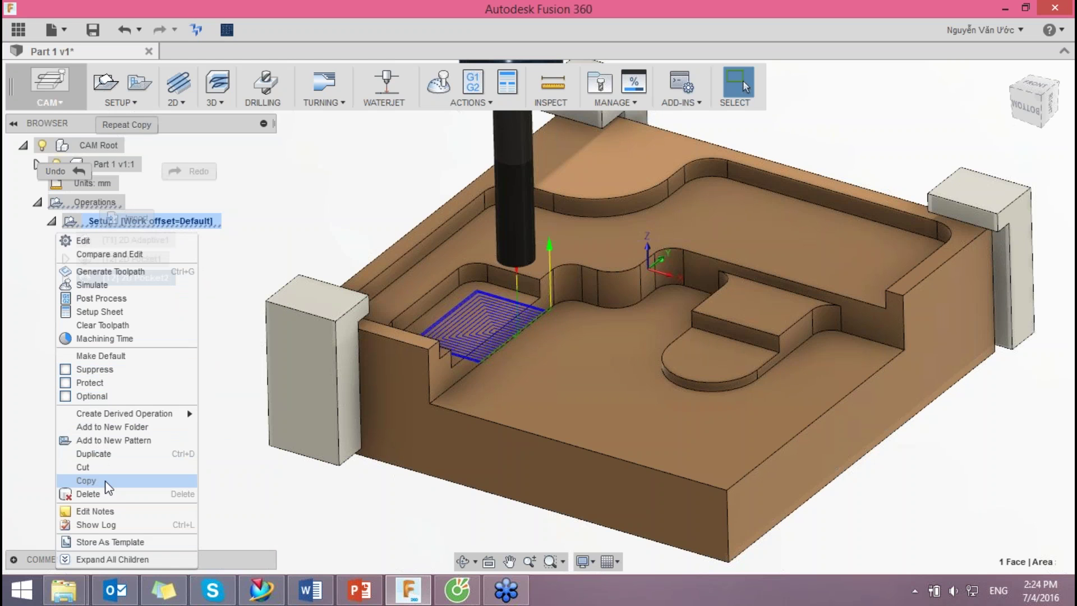
click(216, 331)
right_click(128, 286)
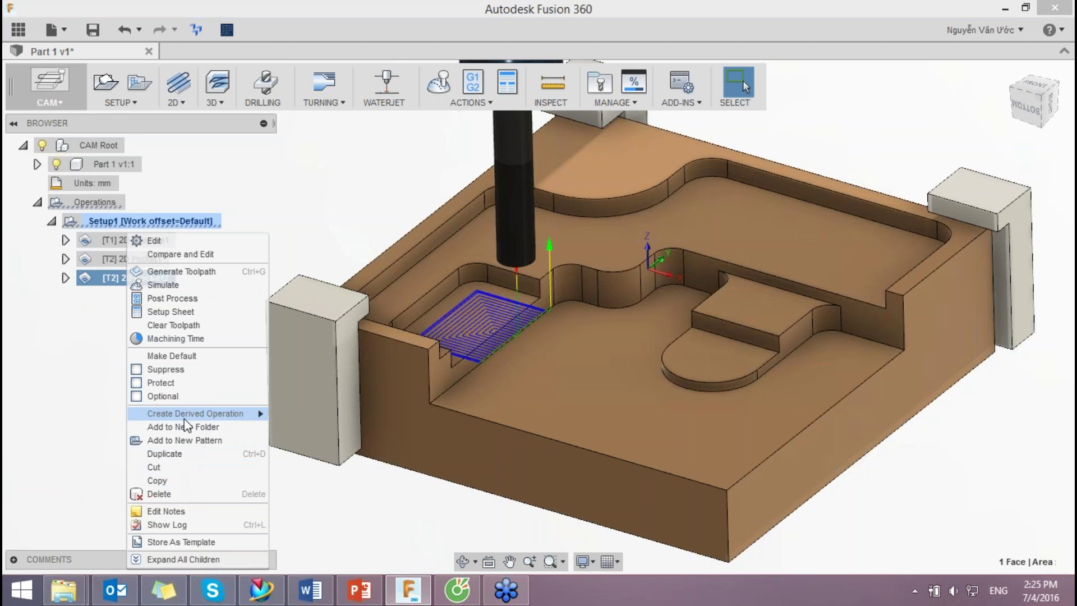
click(296, 209)
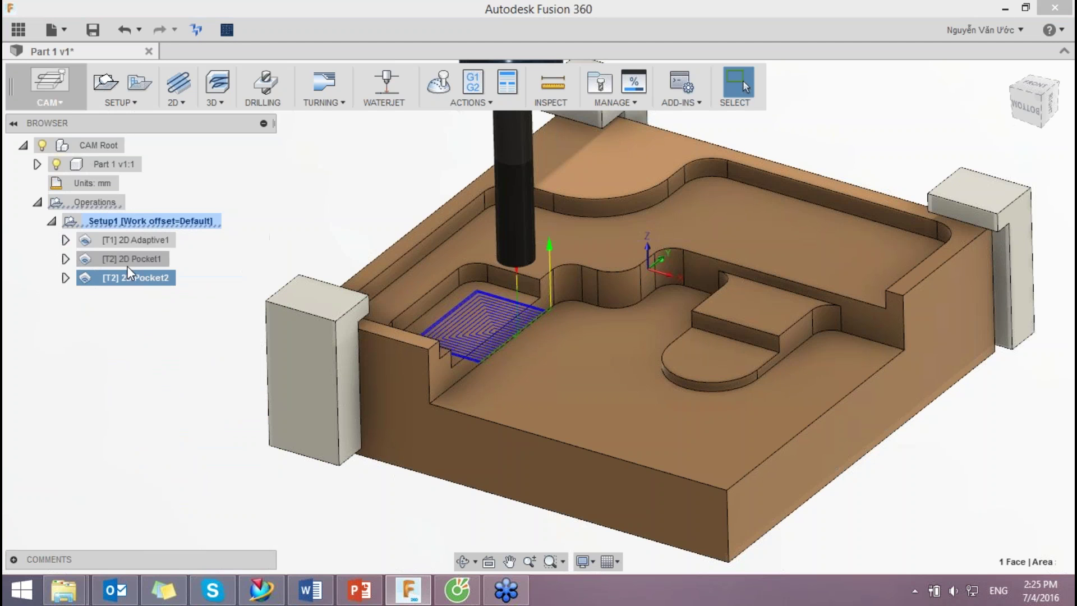
Step: Paste it into Setup1 as 2D Pocket2 (2) and edit its Geometry settings
right_click(142, 225)
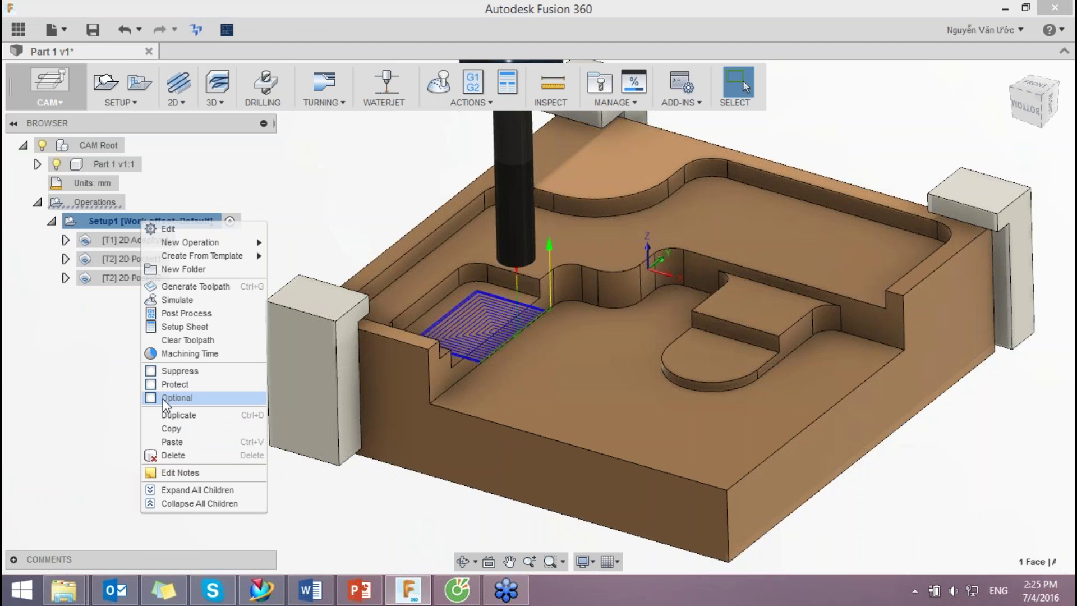
click(174, 442)
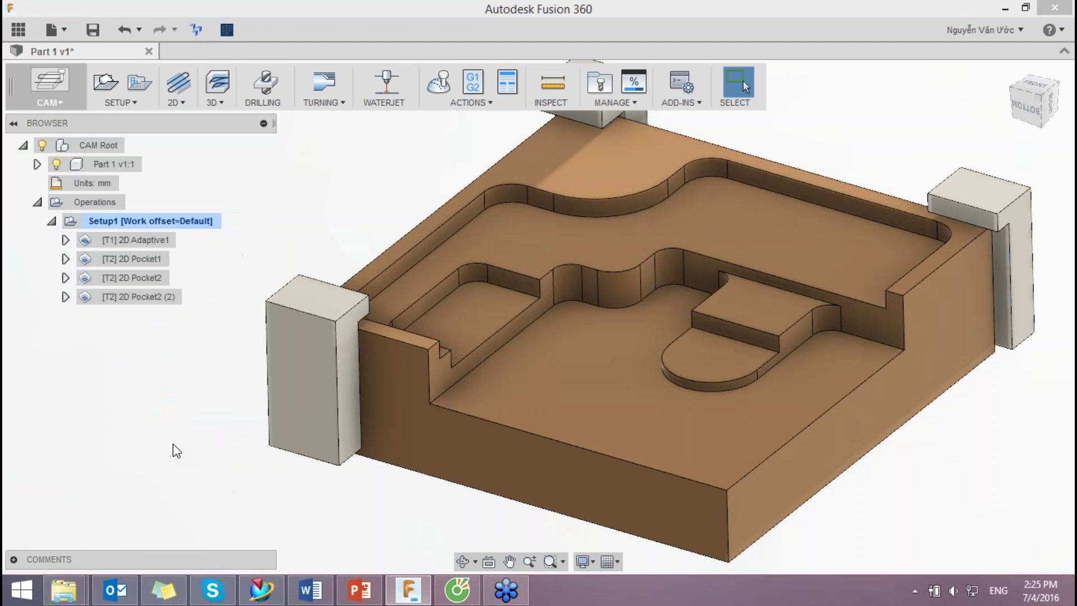
click(143, 301)
right_click(145, 306)
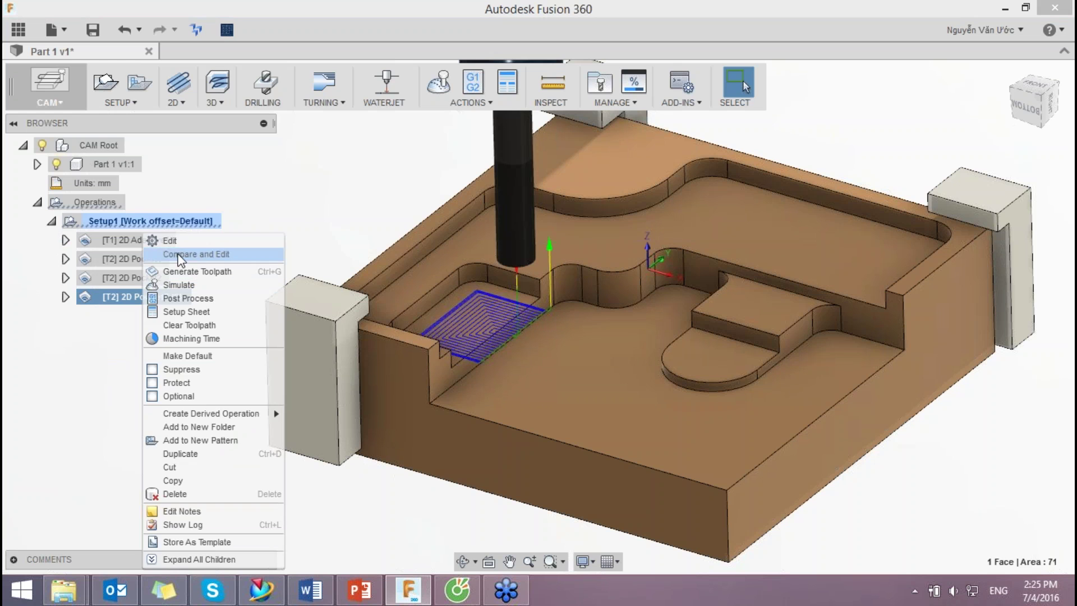
click(152, 240)
click(217, 25)
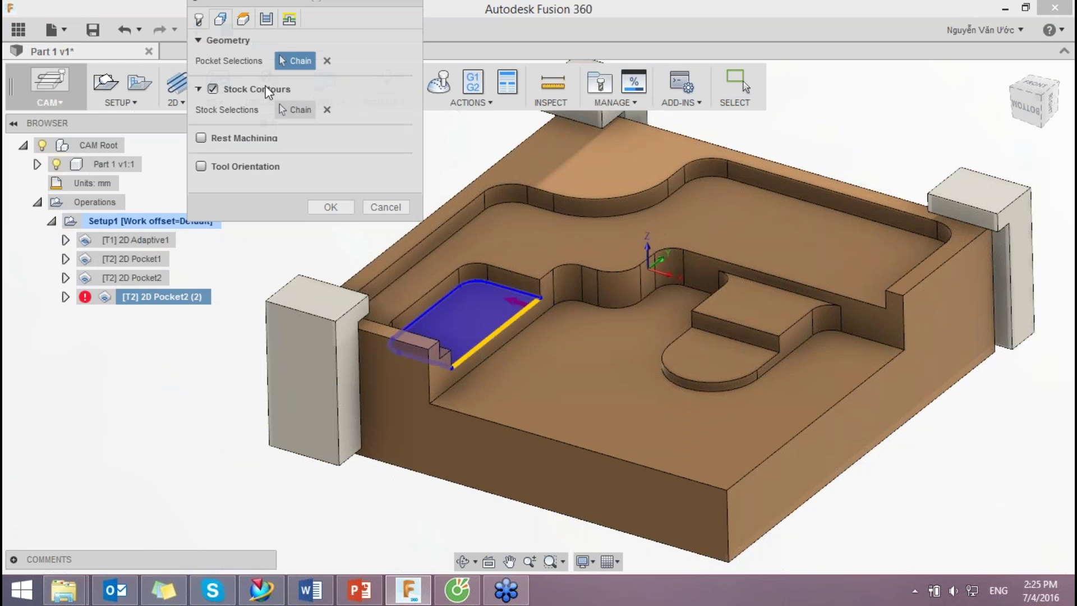
Step: Clear pocket and stock selections, then try the raised block outlines as stock contours
click(328, 61)
click(327, 110)
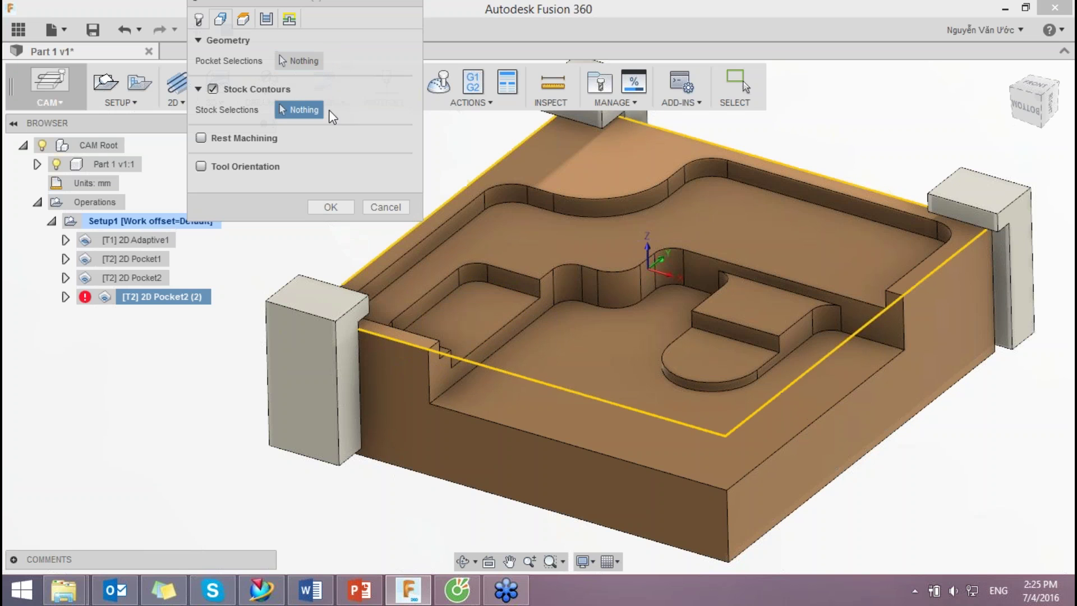
click(806, 295)
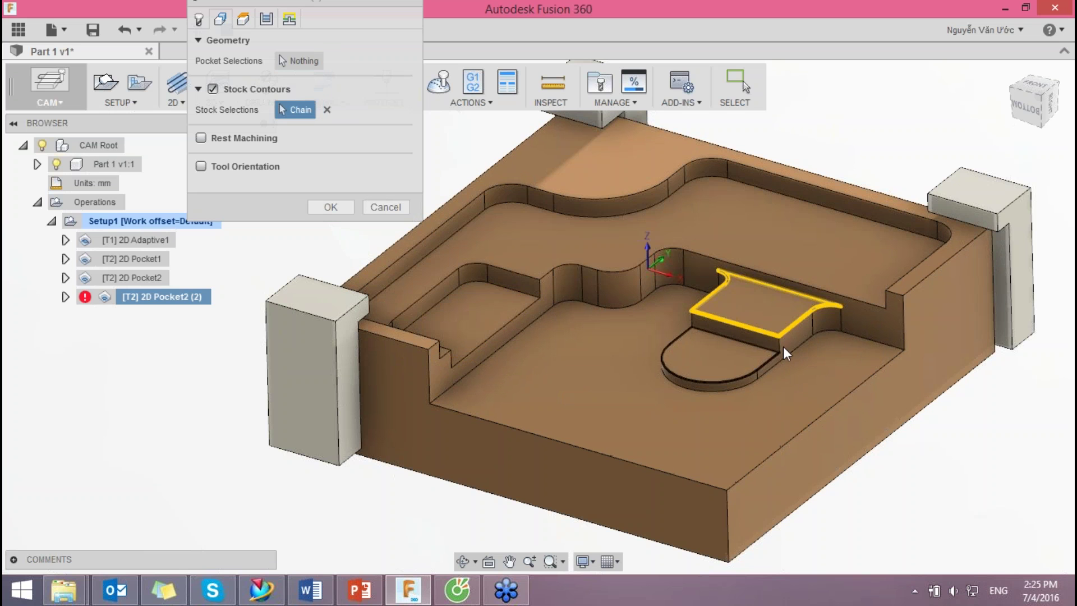
click(750, 321)
shift+middle_drag(750, 321, 752, 318)
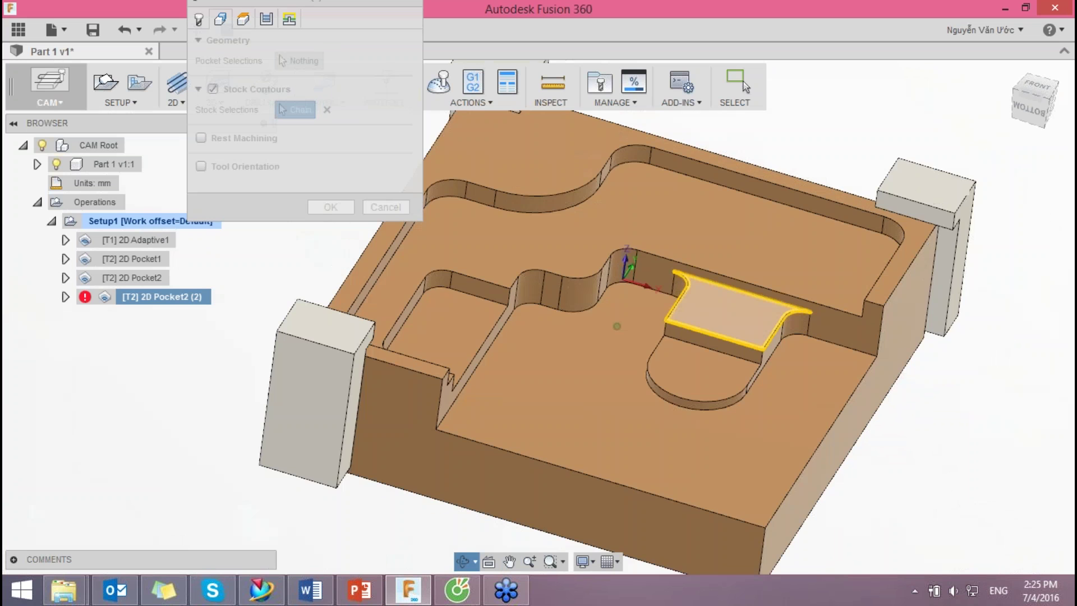
click(327, 109)
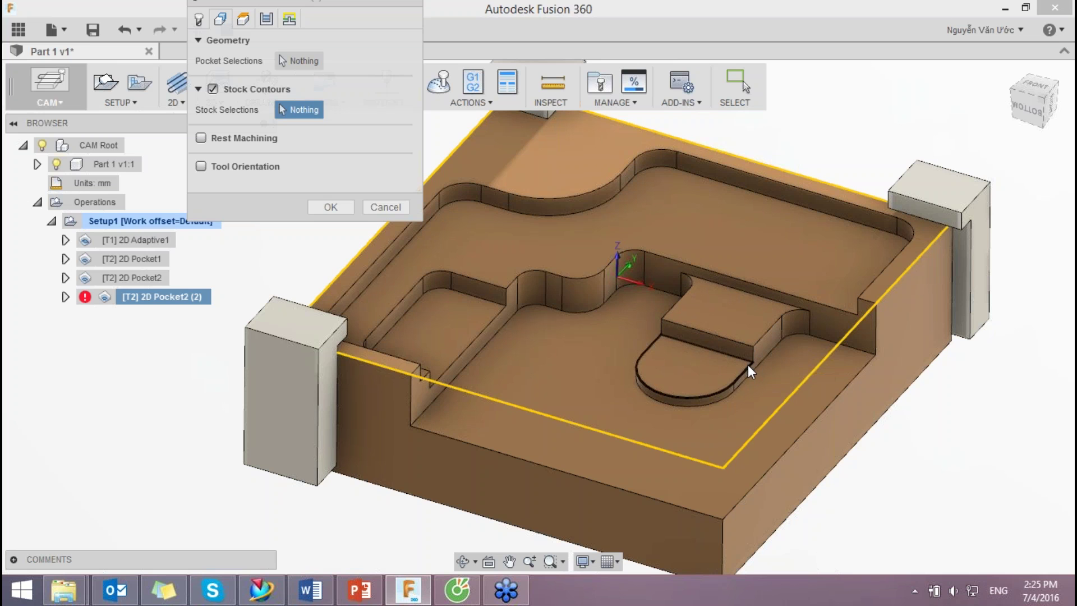
click(749, 364)
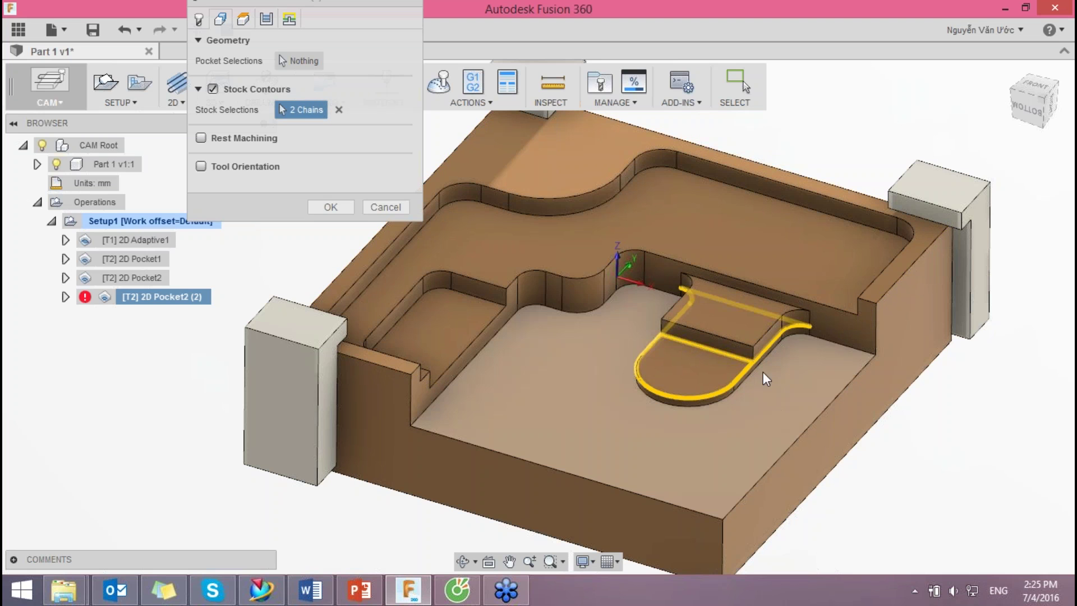
Step: Remove the trial D-shaped stock contour, leaving Stock Selections set to nothing
right_click(705, 348)
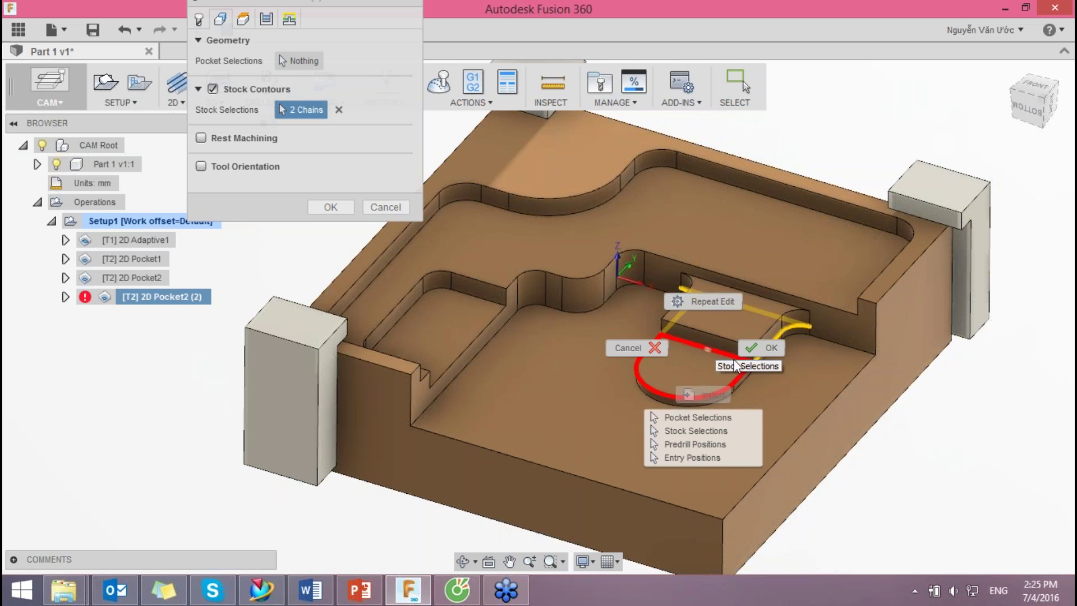
key(Escape)
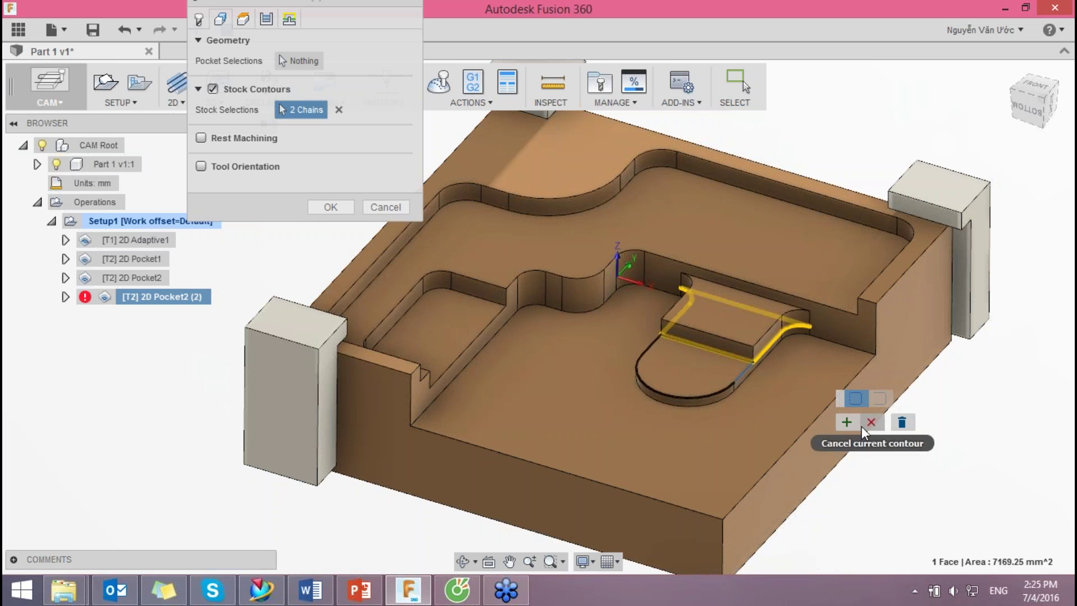
click(901, 422)
click(741, 374)
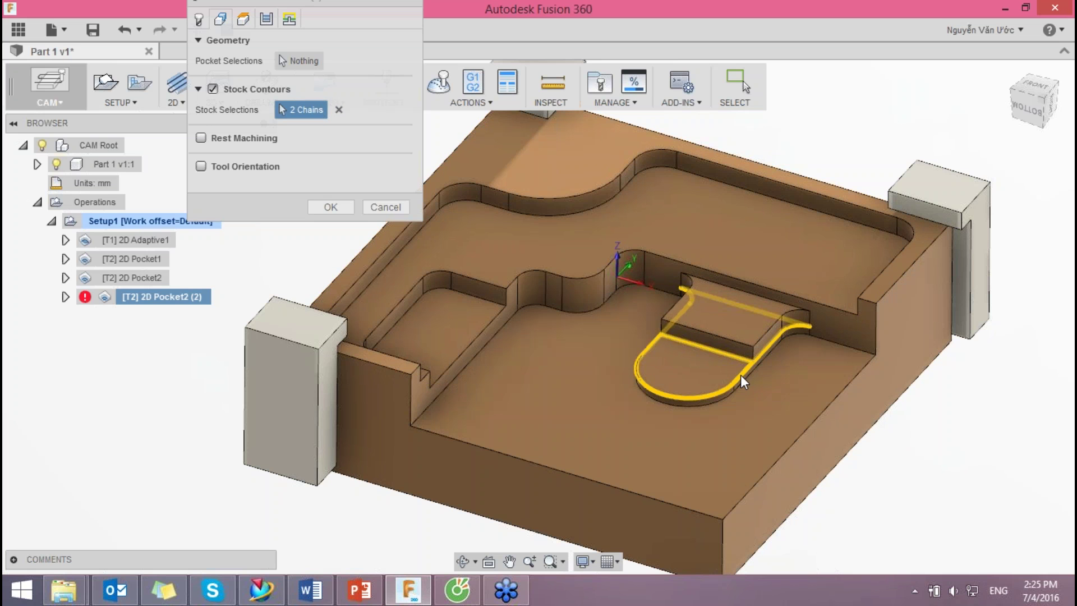
middle_drag(714, 380, 700, 386)
scroll(702, 382, up, 3)
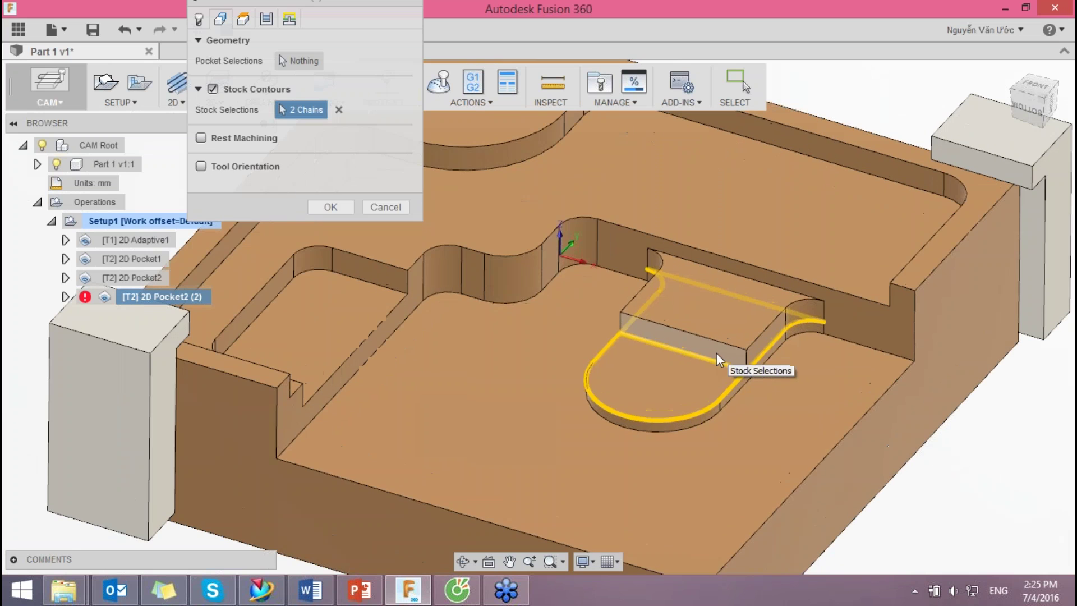
click(339, 110)
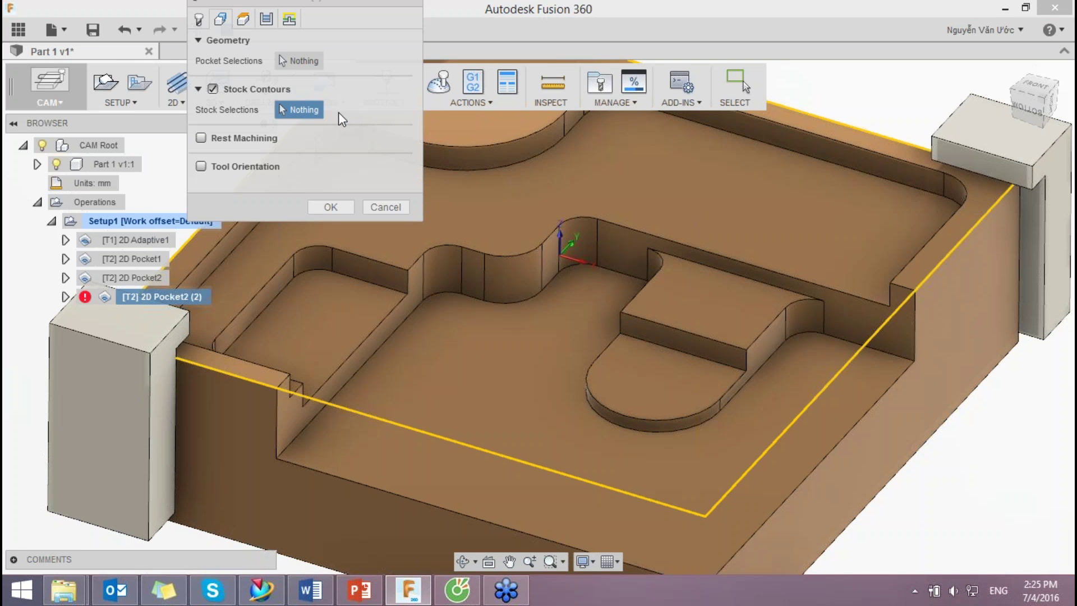
click(297, 58)
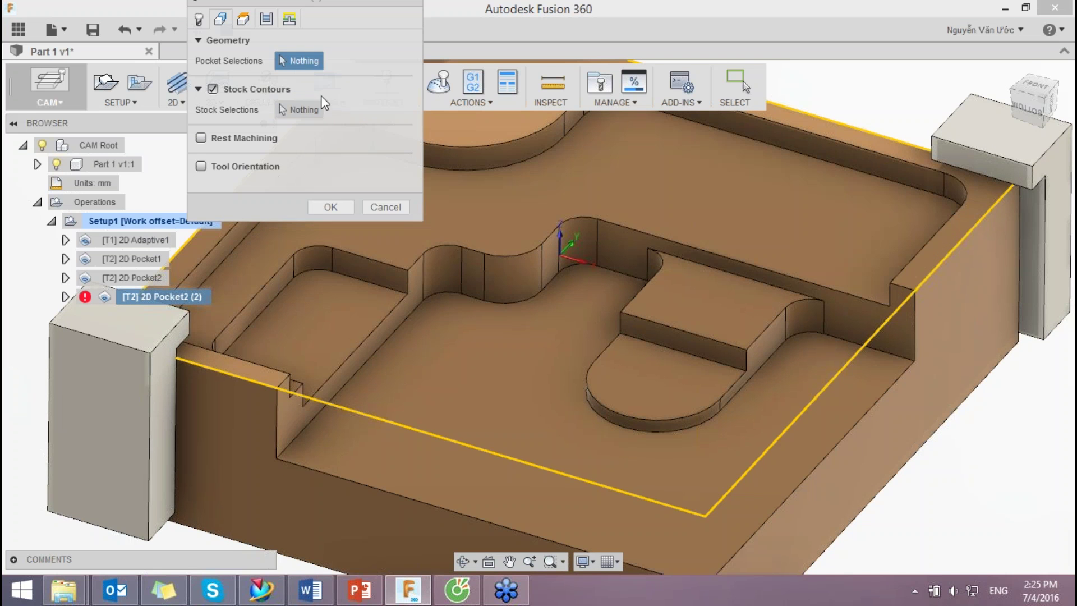
Step: Try the pocket floor as boundary and several edges as stock contour, clearing the stock each time
click(702, 321)
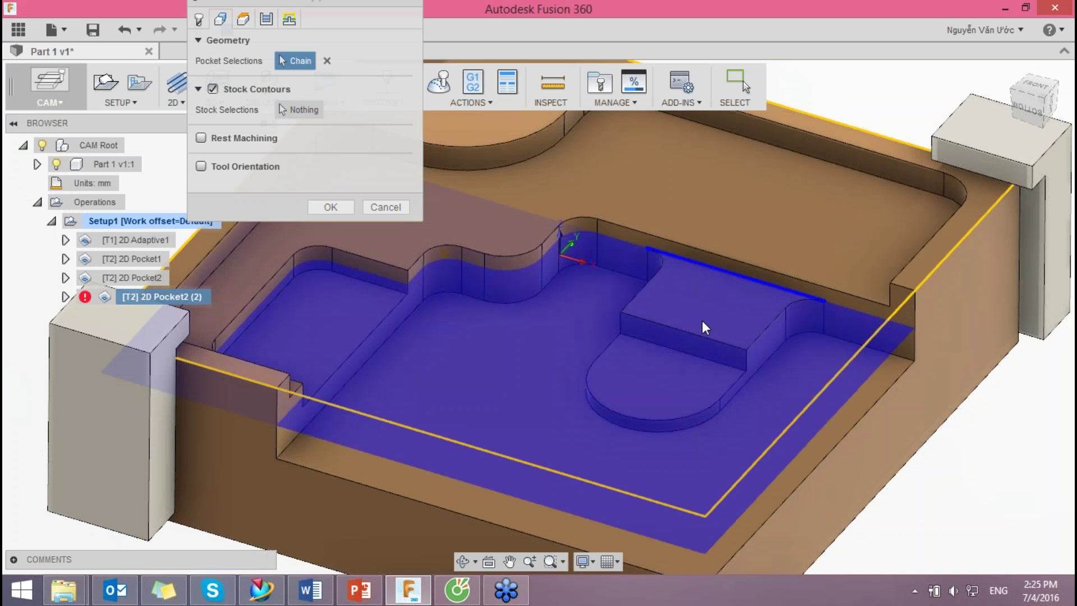
scroll(1028, 514, down, 1)
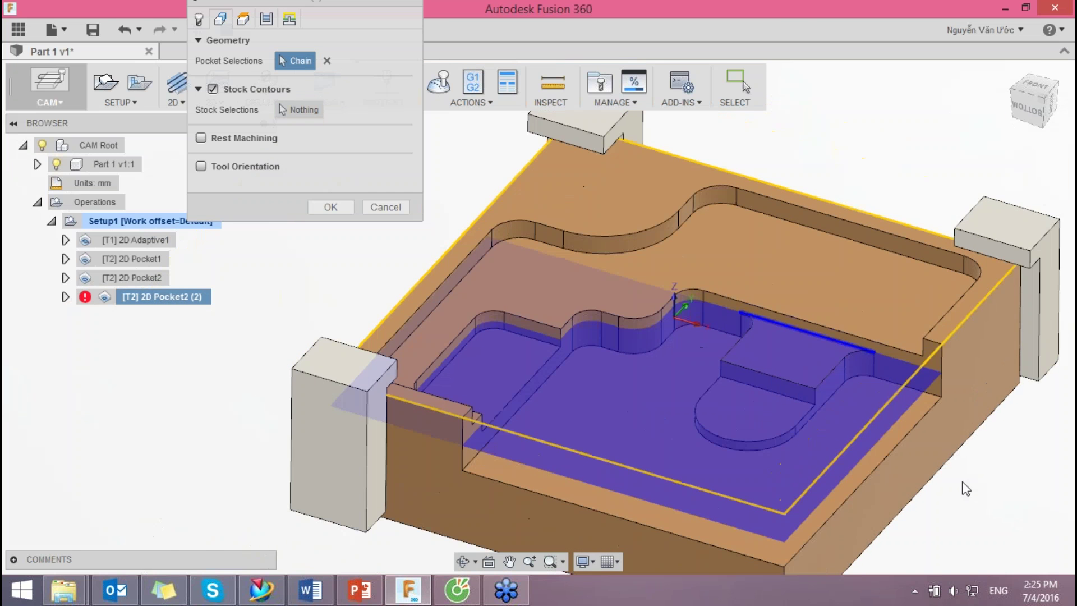
scroll(894, 456, up, 3)
middle_drag(941, 461, 865, 455)
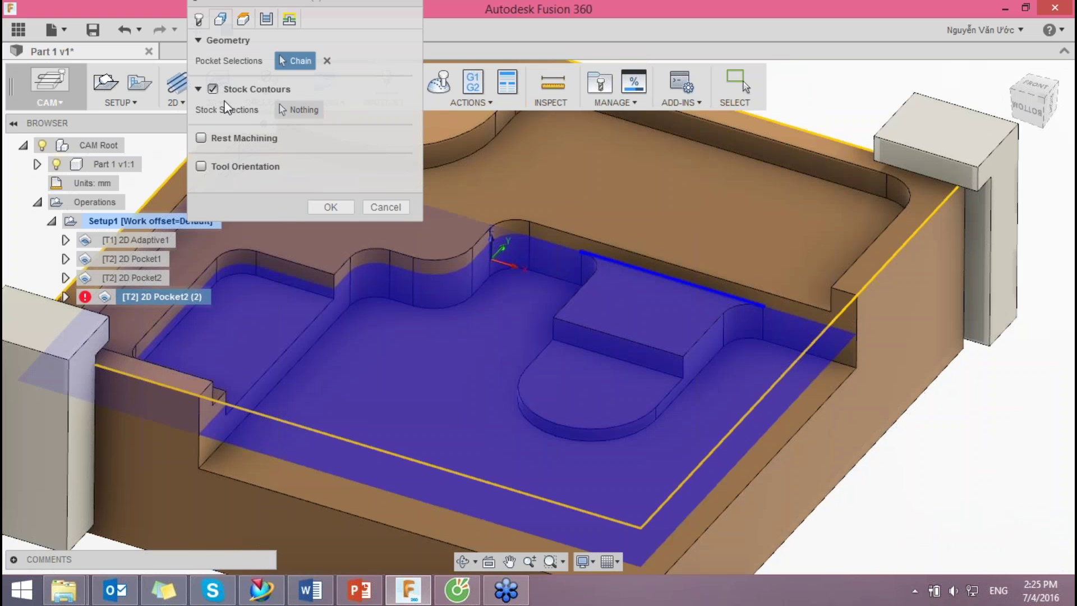
click(298, 110)
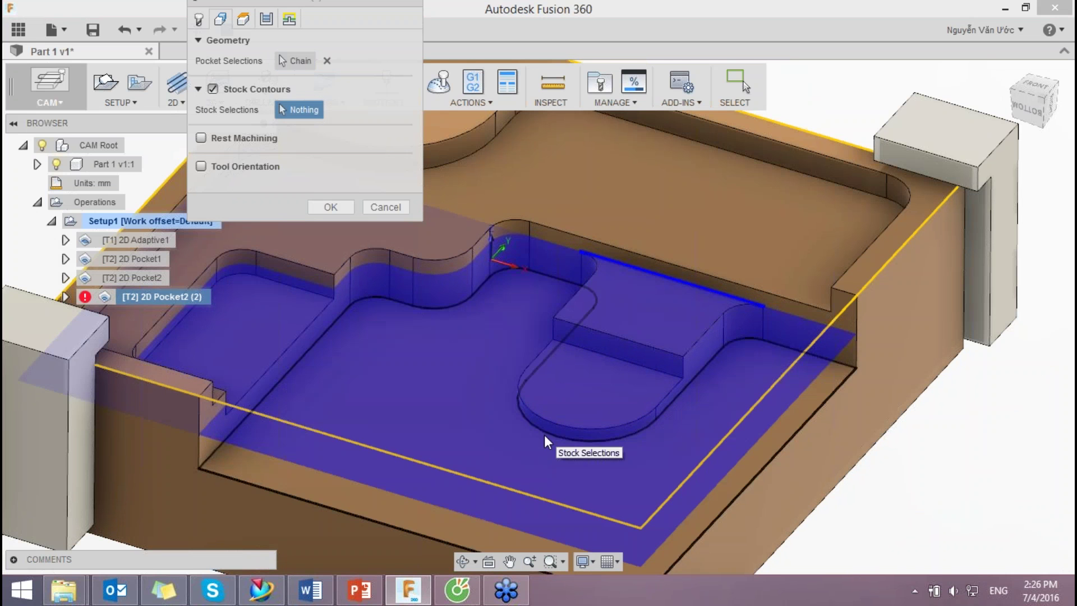
click(544, 435)
scroll(739, 344, down, 2)
mouse_move(739, 345)
shift+middle_down()
mouse_move(689, 343)
mouse_move(642, 409)
shift+middle_up()
click(326, 110)
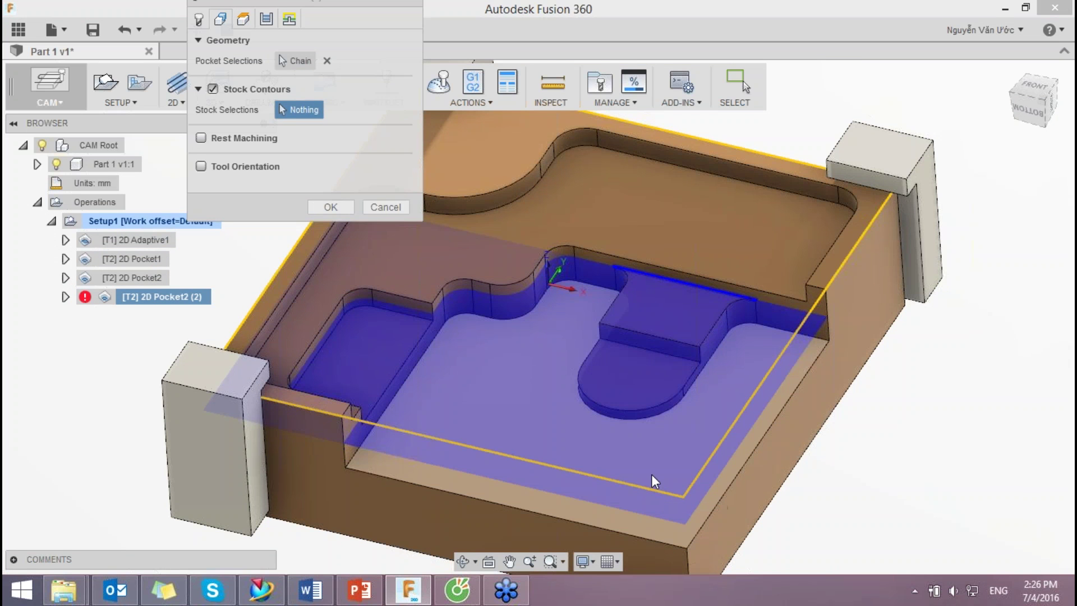
click(651, 475)
shift+middle_drag(439, 256, 794, 415)
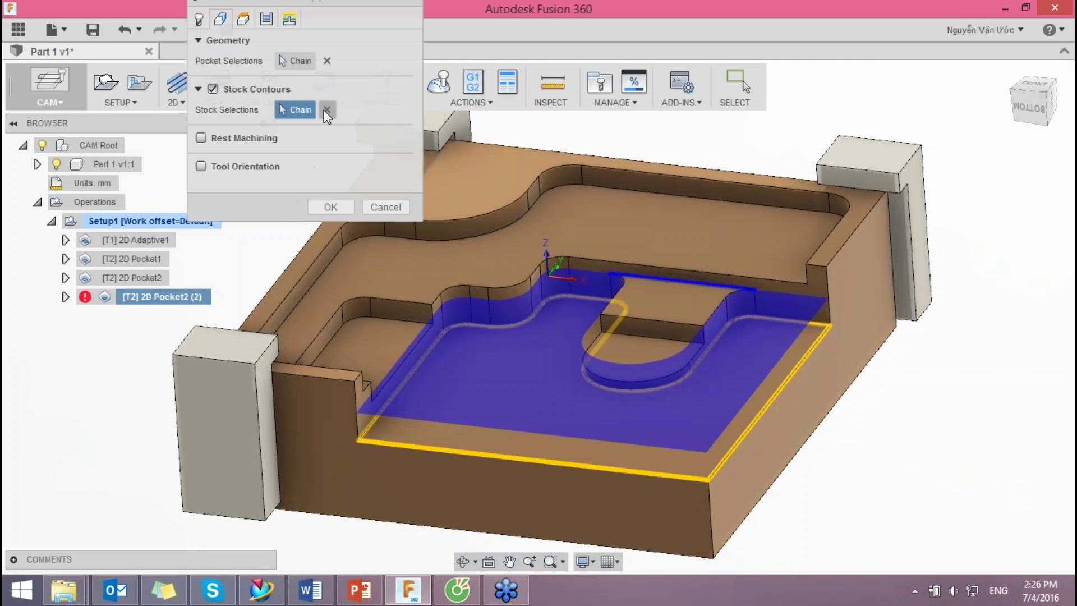
click(327, 114)
Step: Re-pick the pocket floor and boss edge chains, then clear all pocket selections
shift+middle_drag(707, 337, 394, 219)
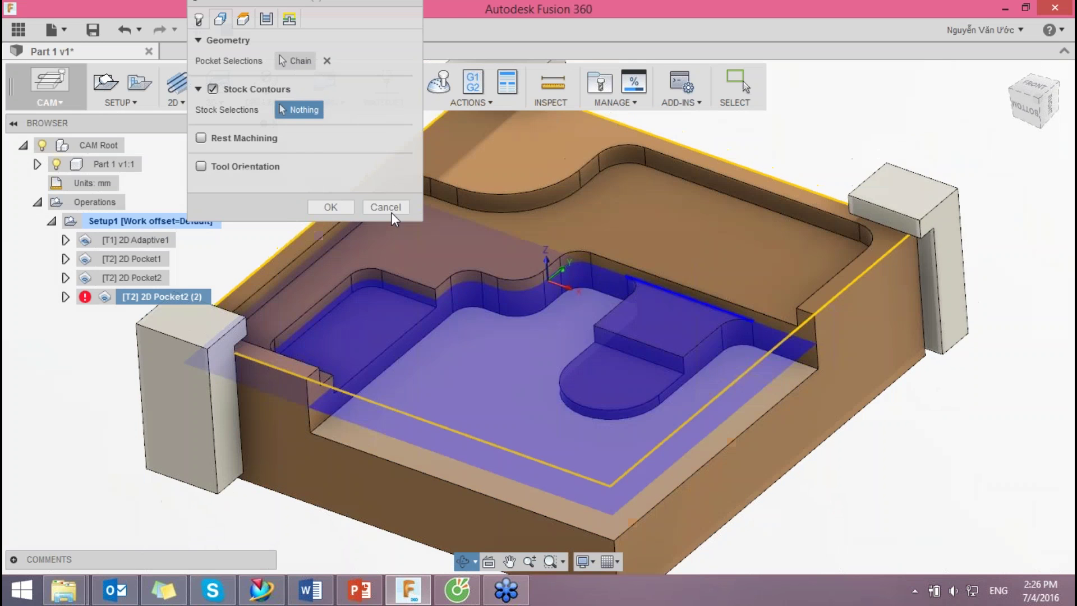
scroll(711, 343, up, 2)
scroll(711, 342, up, 2)
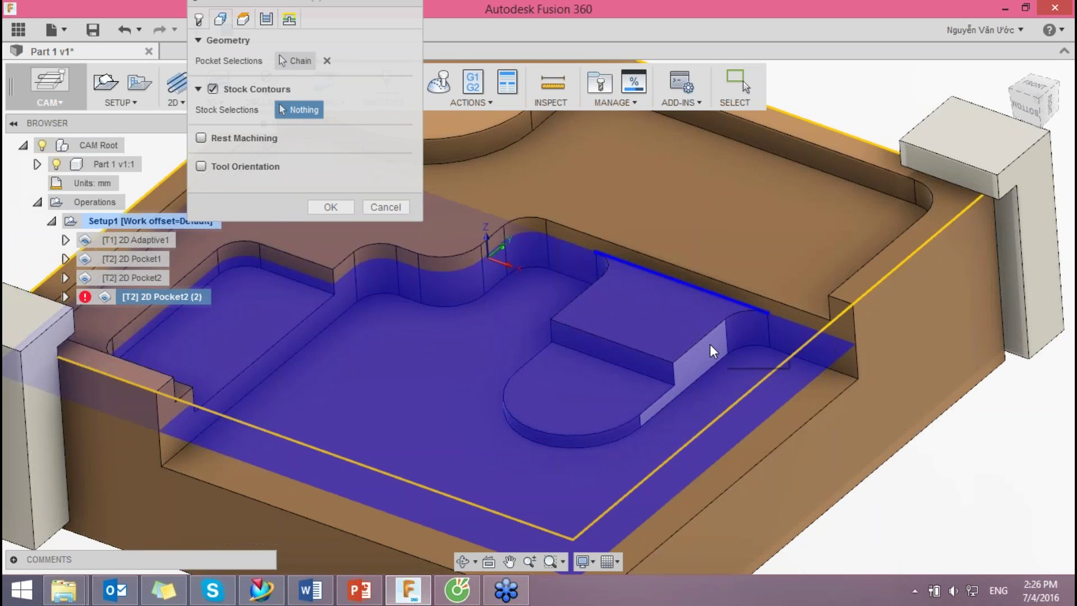
click(326, 61)
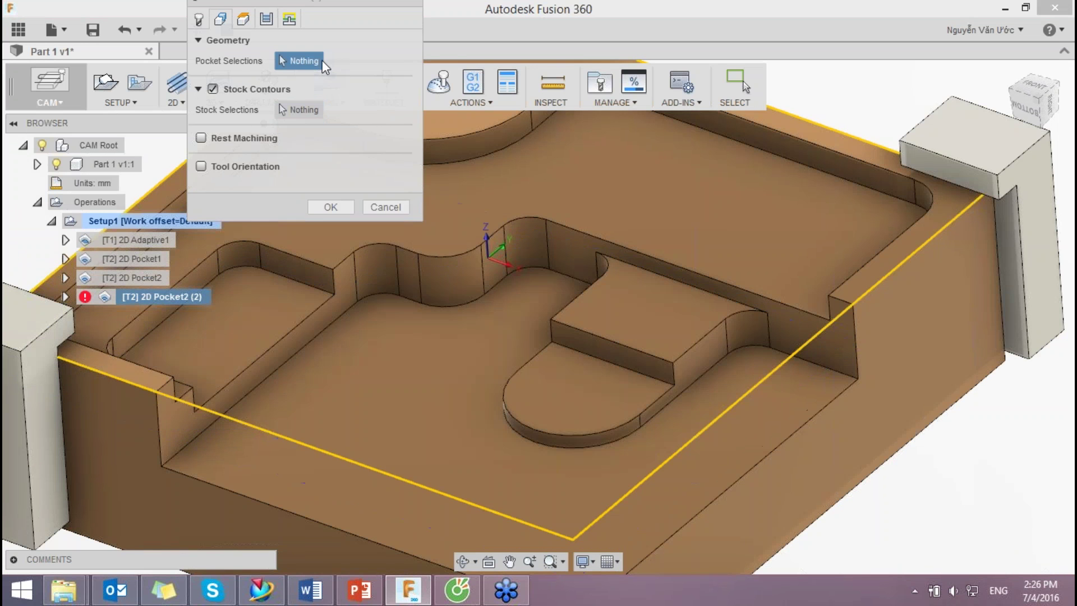
click(723, 297)
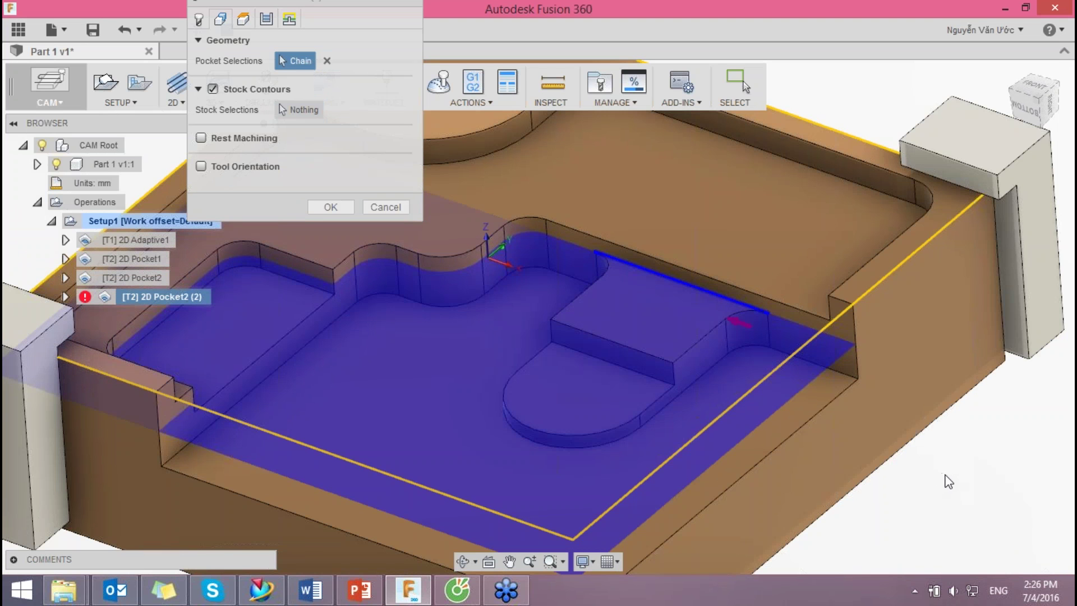
click(742, 312)
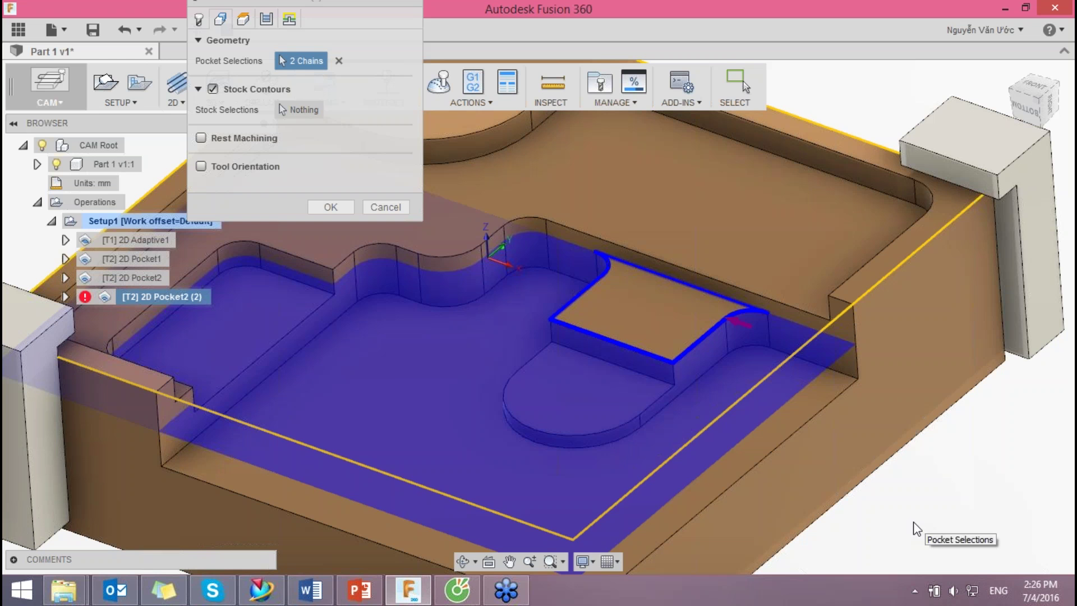
click(674, 386)
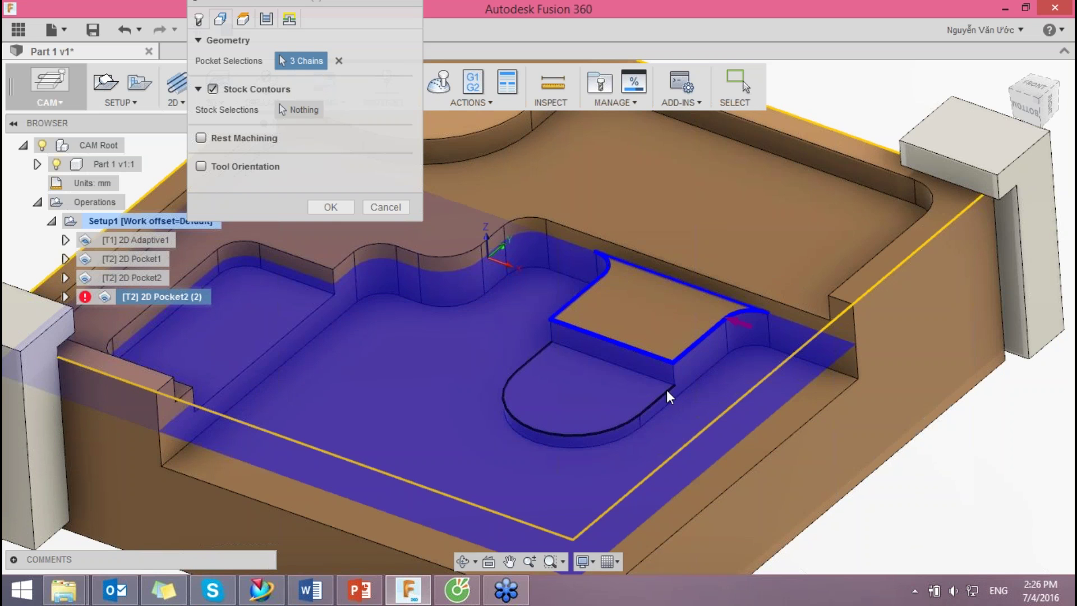
click(671, 390)
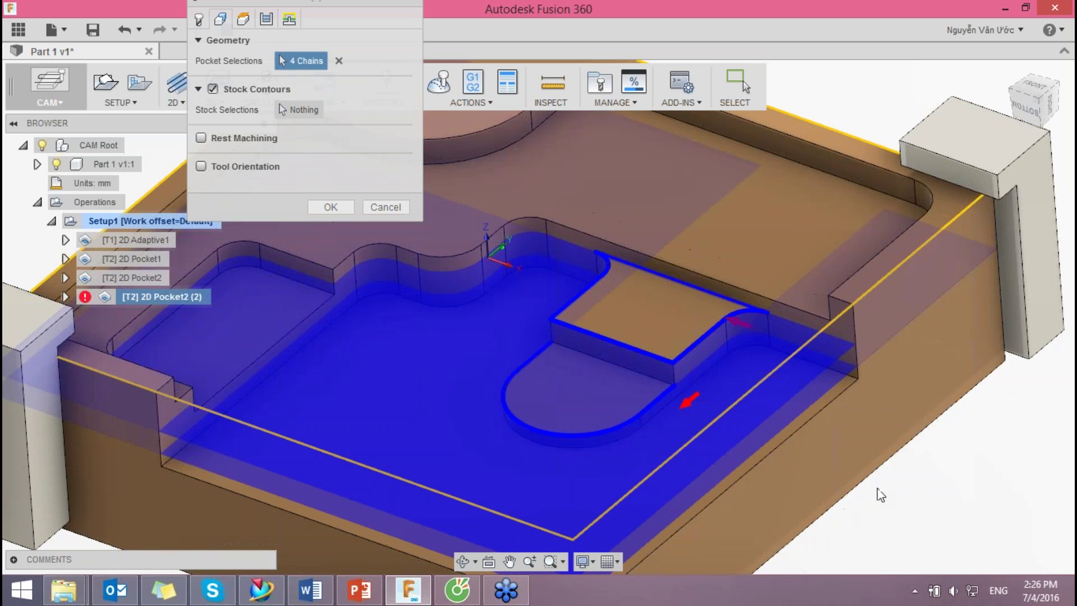
scroll(881, 493, down, 2)
mouse_move(881, 494)
shift+middle_down()
mouse_move(755, 512)
mouse_move(705, 393)
mouse_move(713, 429)
mouse_move(571, 355)
shift+middle_up()
scroll(709, 433, up, 3)
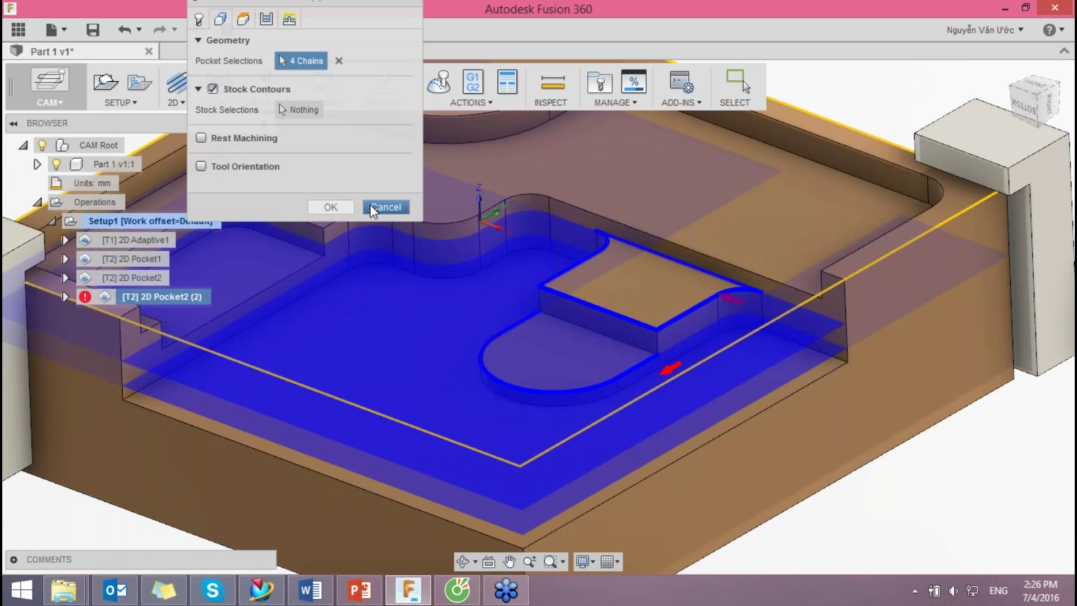
click(338, 62)
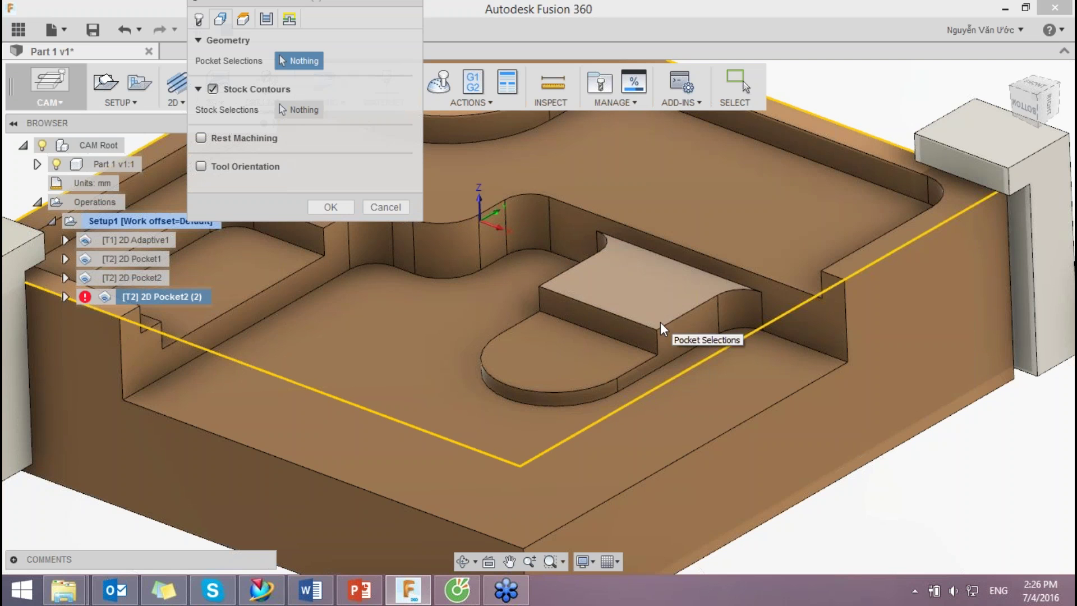
Step: Choose two pocket edge chains and the outer pocket outline as stock, then compute the toolpath
click(712, 282)
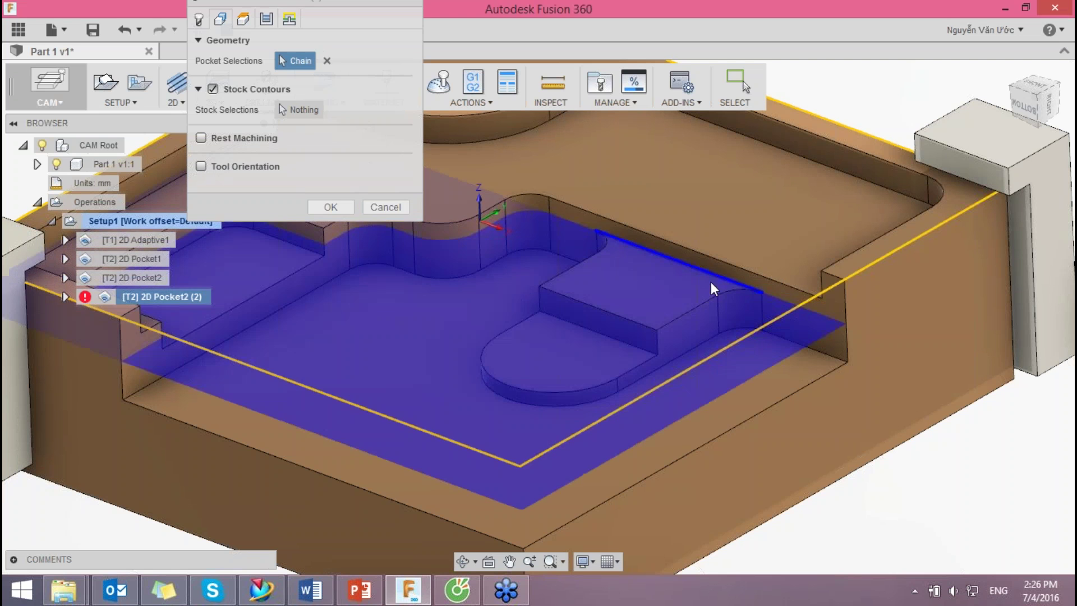
click(607, 241)
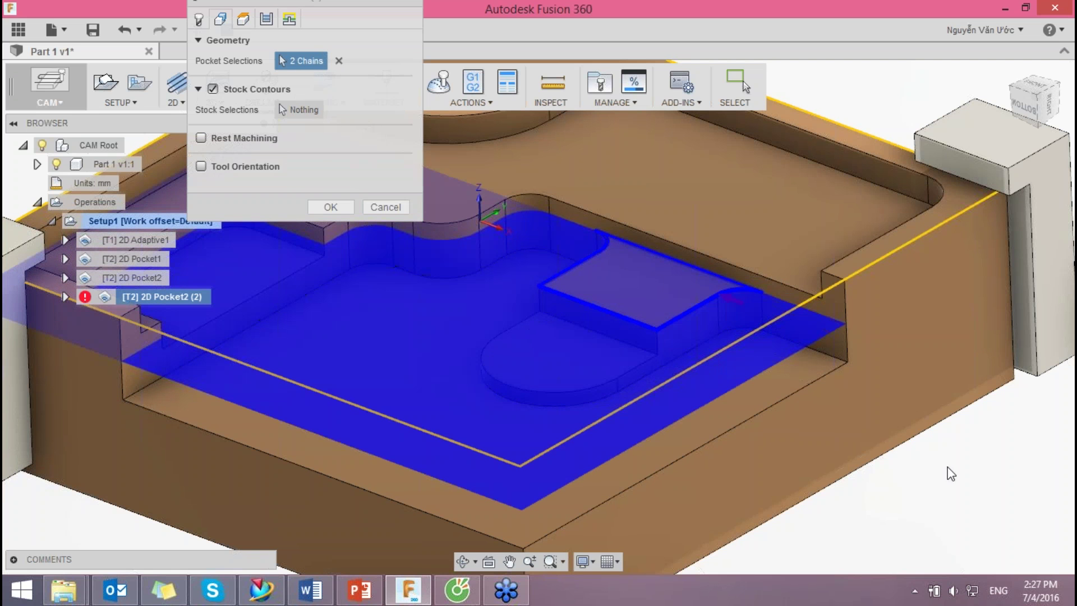
click(301, 110)
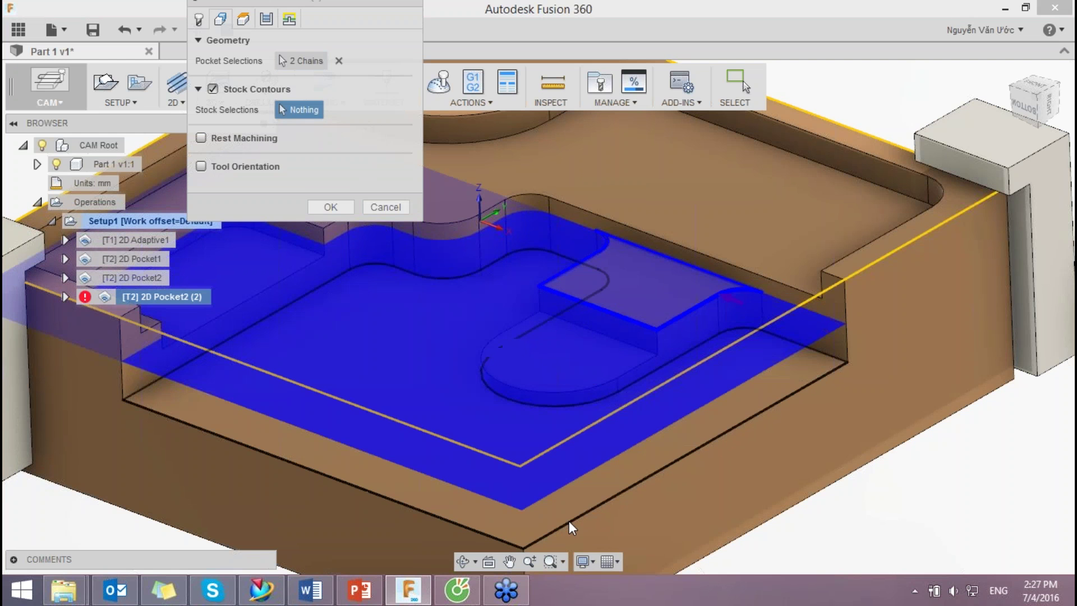
click(569, 521)
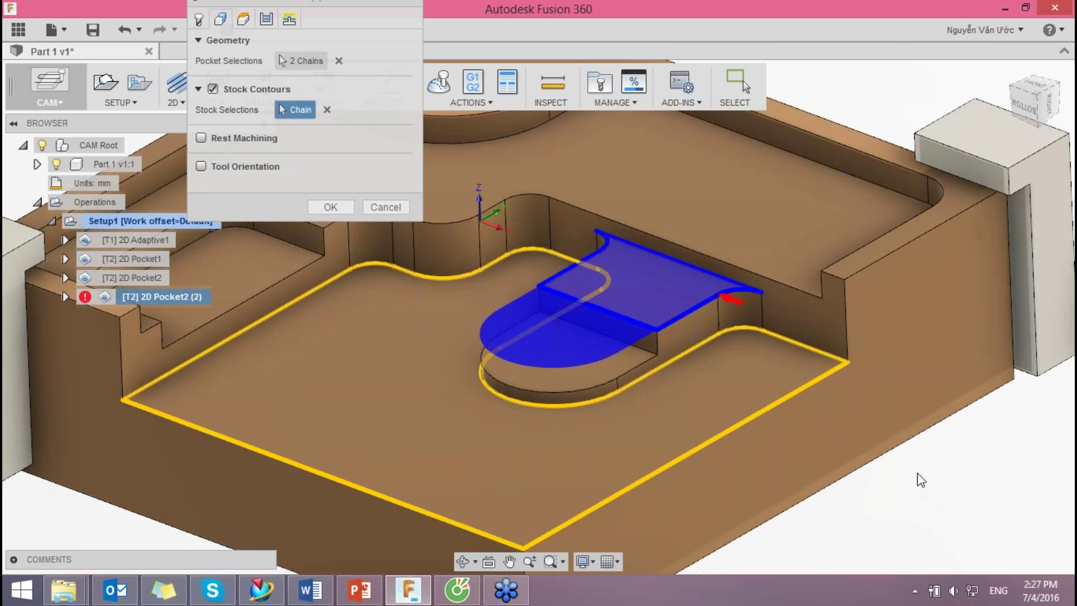
scroll(921, 480, down, 2)
scroll(918, 479, down, 2)
mouse_move(916, 478)
shift+middle_down()
mouse_move(898, 447)
mouse_move(913, 510)
mouse_move(870, 433)
mouse_move(836, 404)
mouse_move(838, 431)
shift+middle_up()
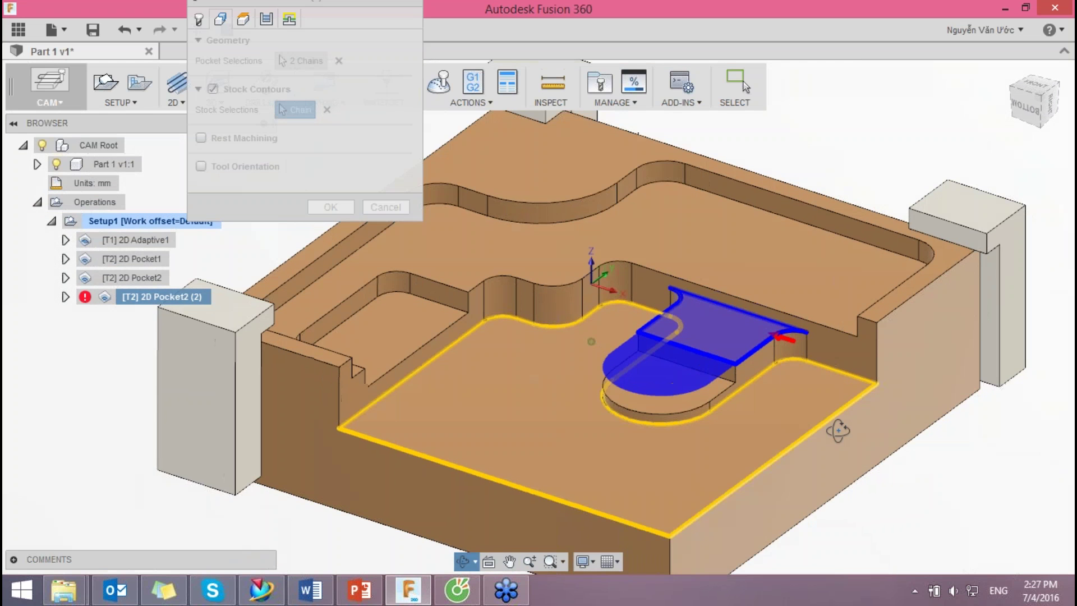
scroll(915, 477, up, 2)
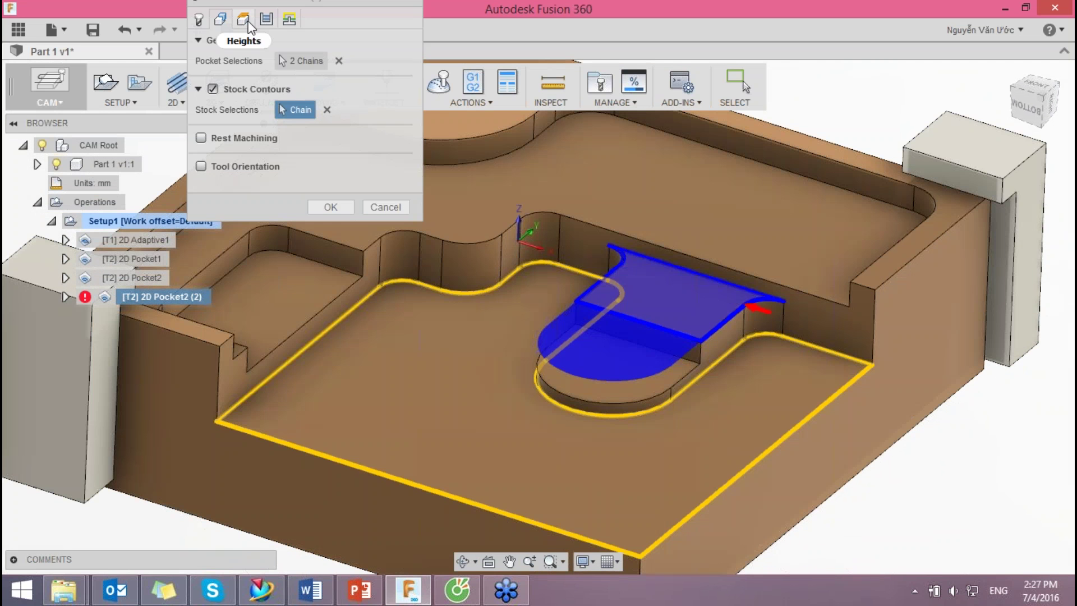
click(342, 204)
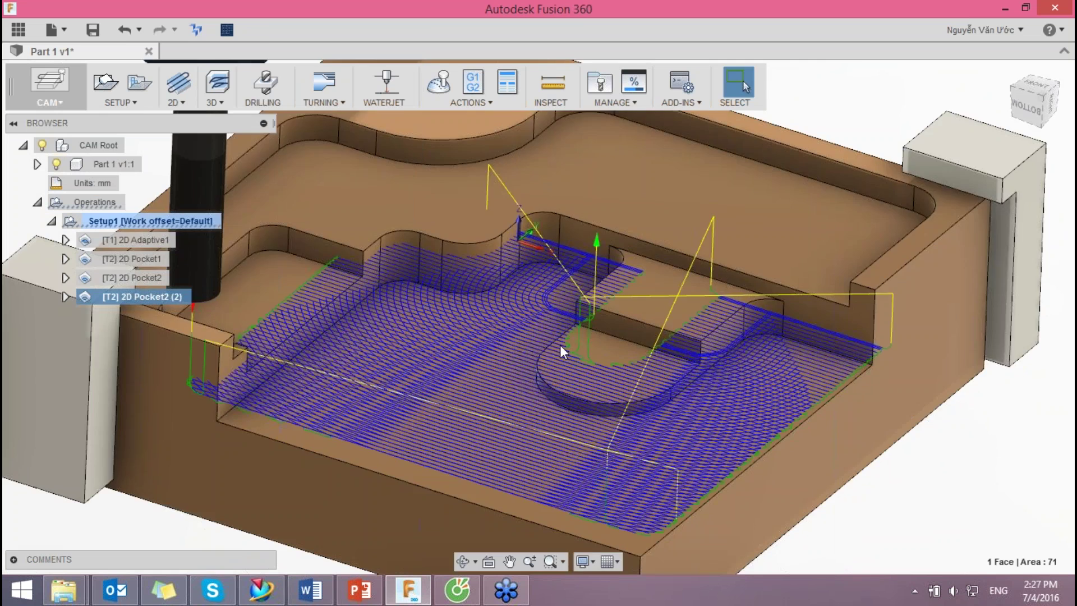
shift+middle_drag(560, 344, 170, 309)
Step: Reopen 2D Pocket2 (2) geometry and clear its stock and pocket selections
right_click(169, 303)
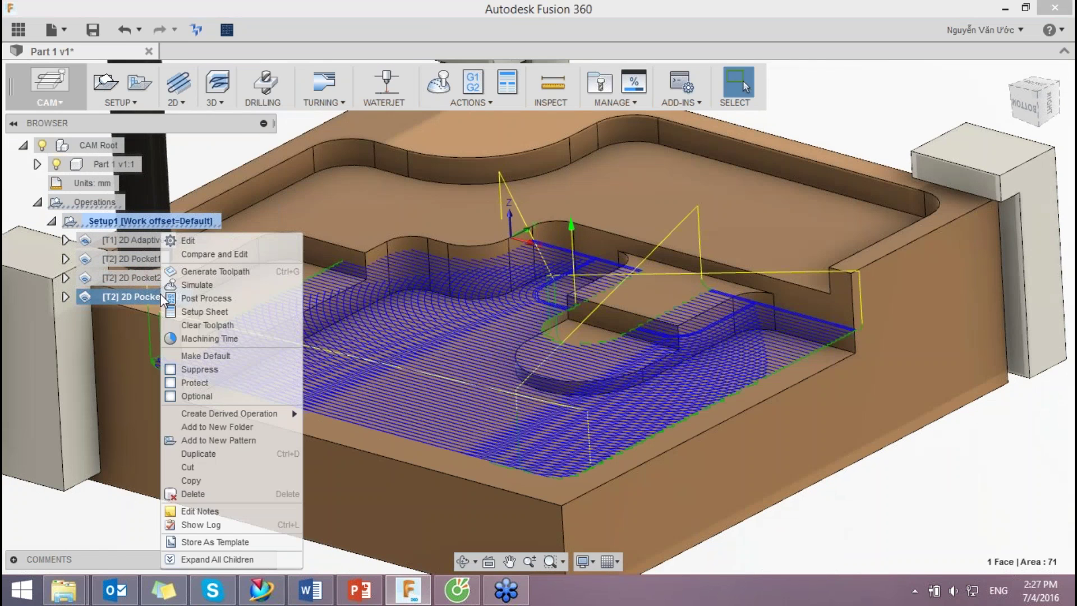
click(189, 246)
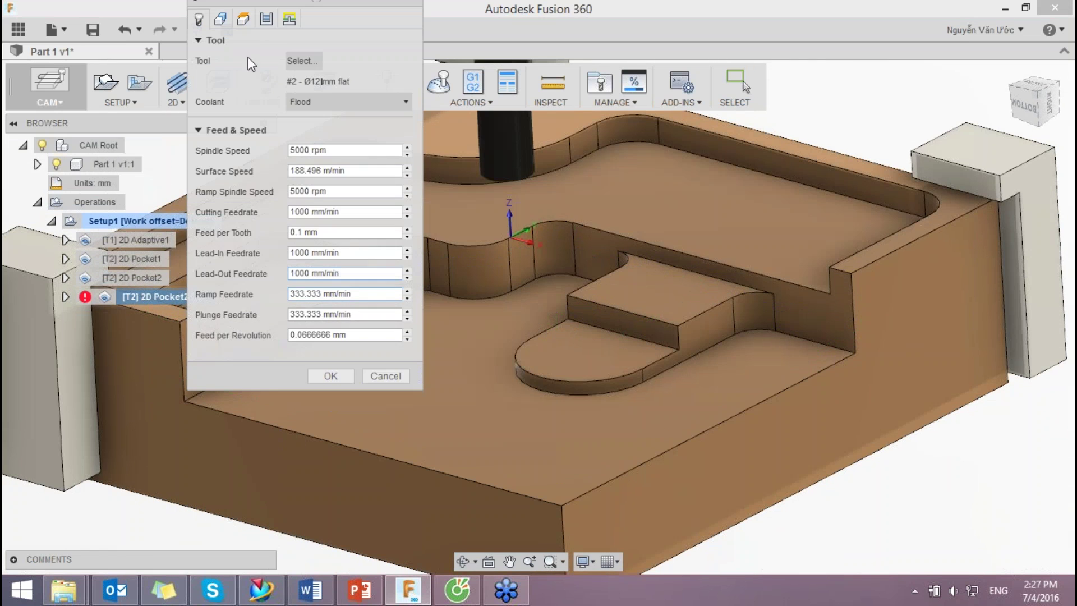
click(220, 19)
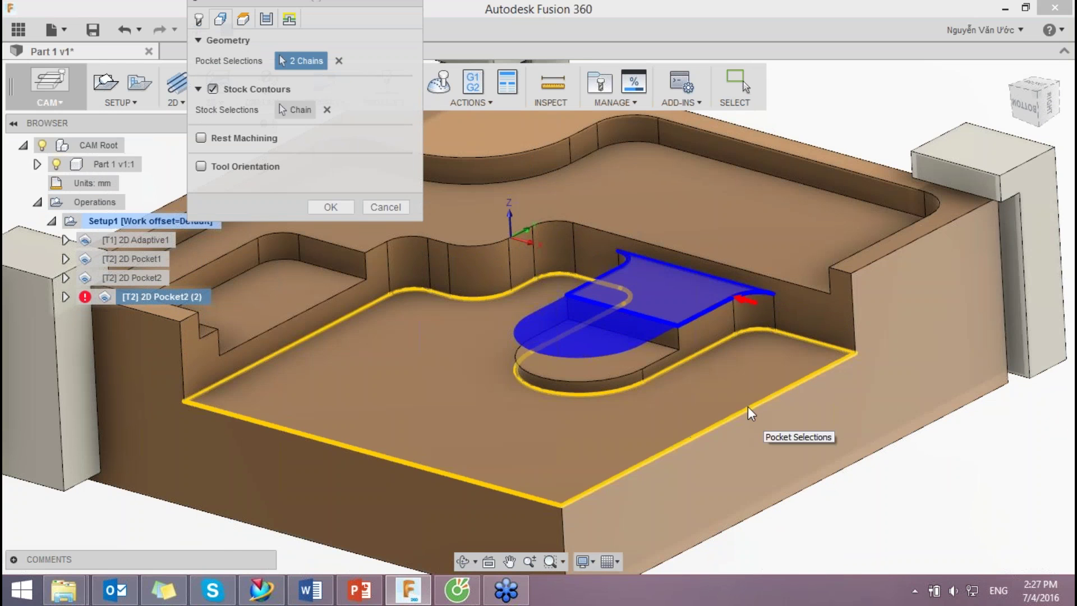
mouse_move(752, 426)
shift+middle_down()
mouse_move(777, 421)
mouse_move(701, 365)
shift+middle_up()
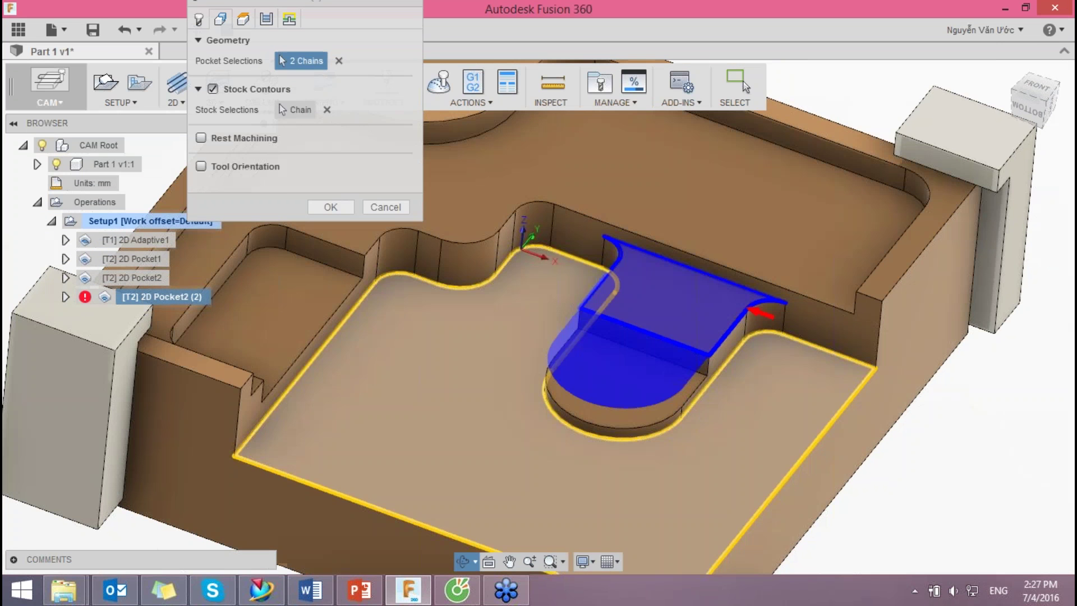
click(321, 109)
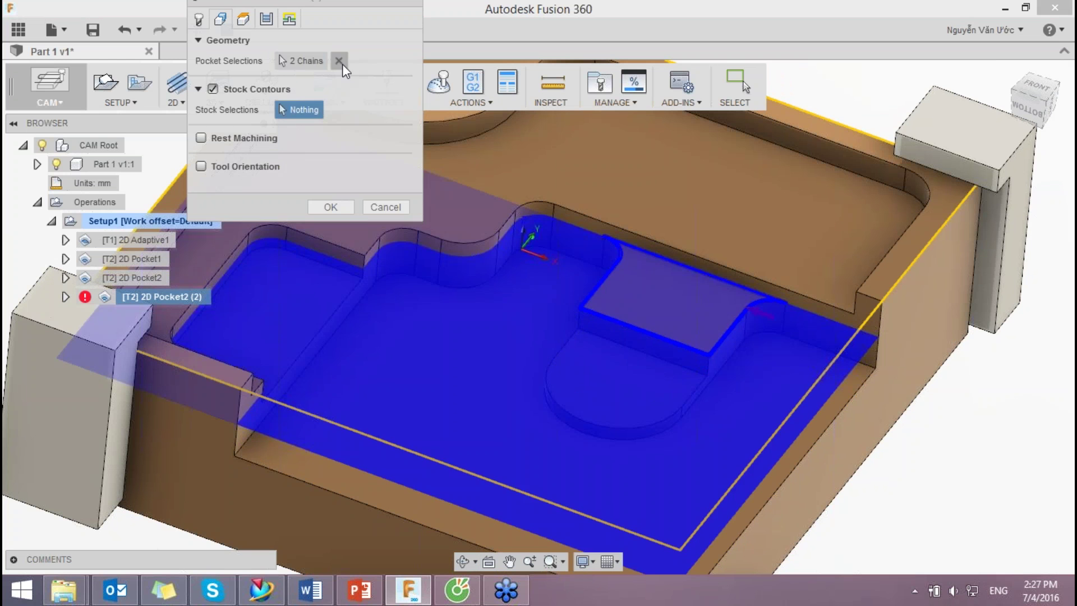
click(338, 61)
Step: Pick three pocket chains, closing the rounded boss contour, and recompute the toolpath
click(703, 349)
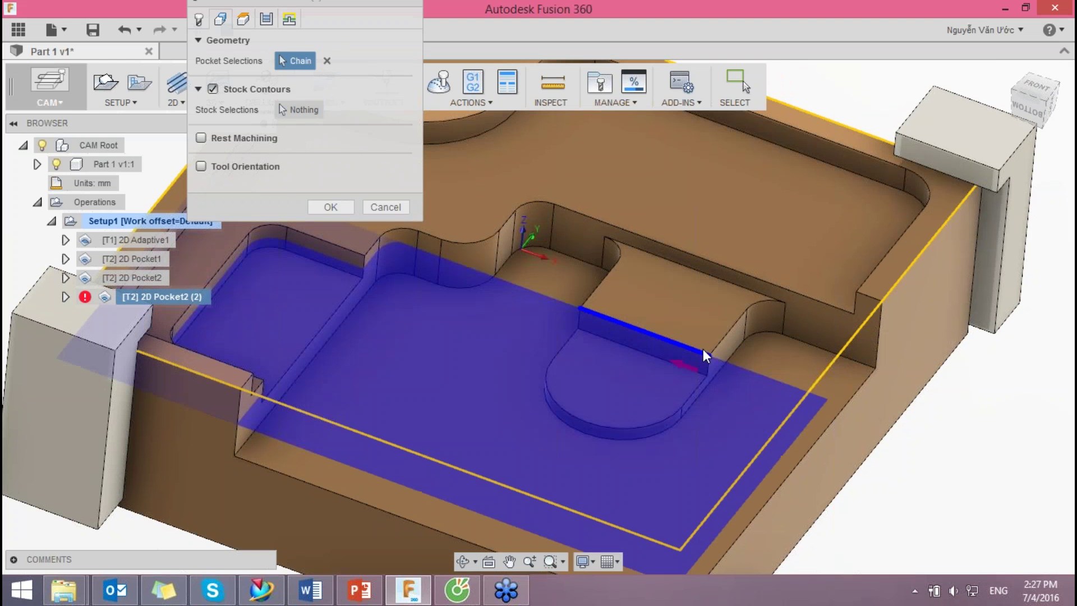
click(716, 345)
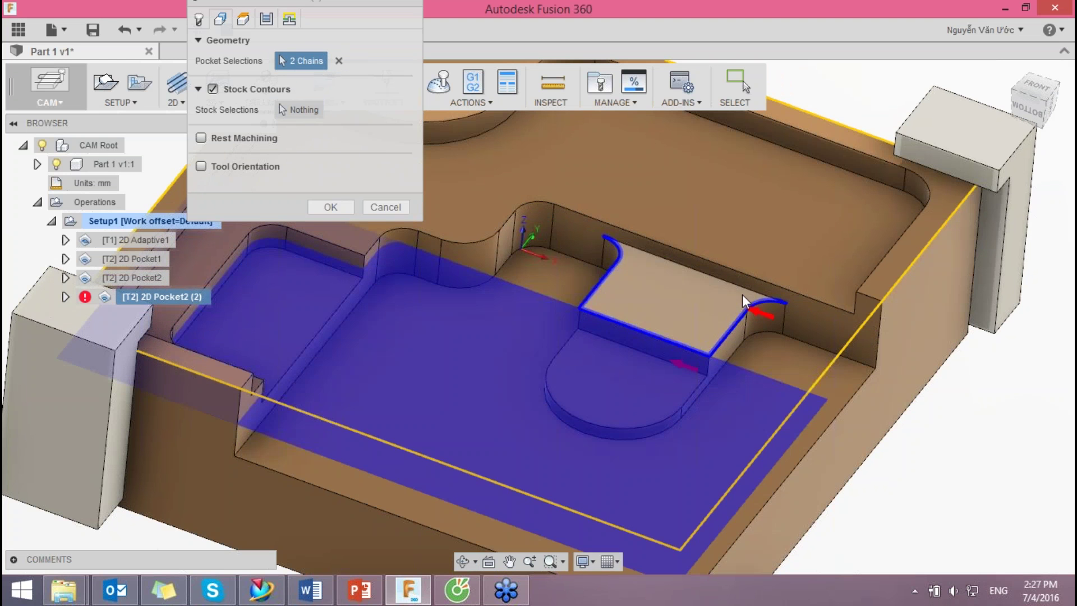
click(744, 292)
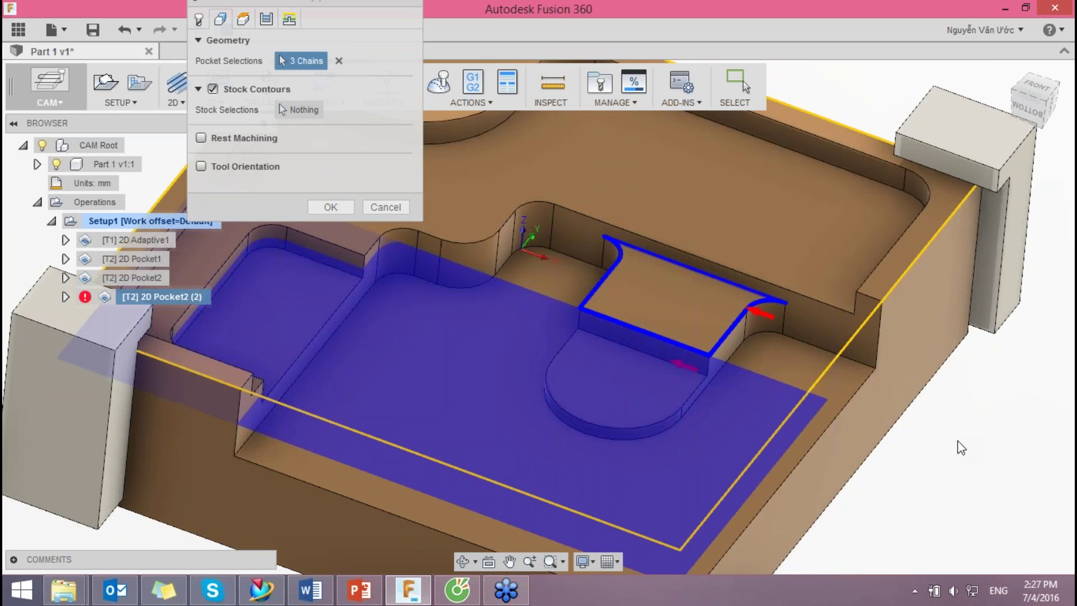
click(763, 393)
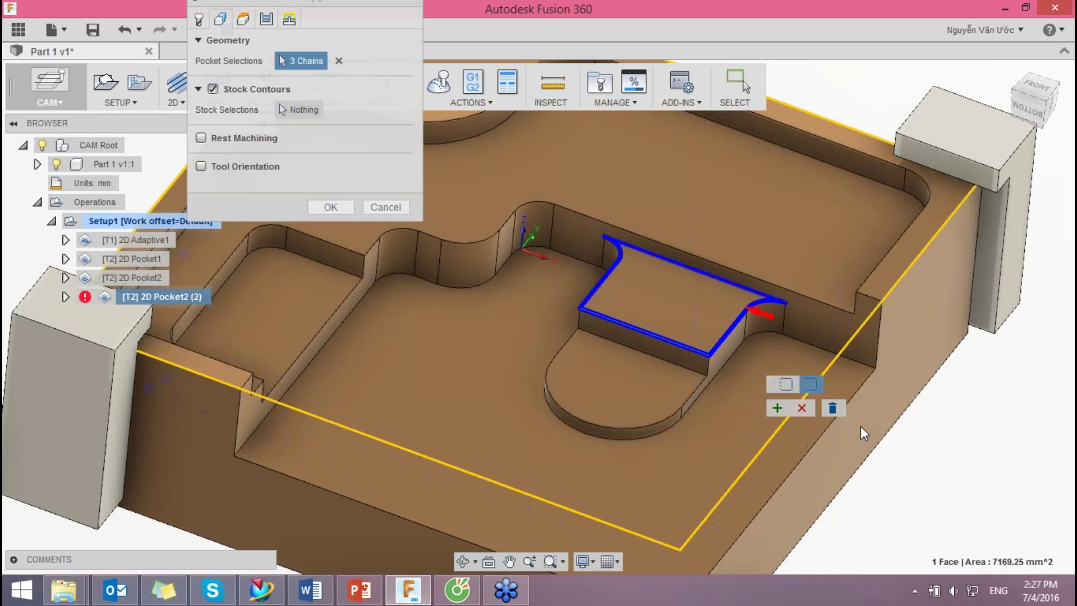
click(788, 384)
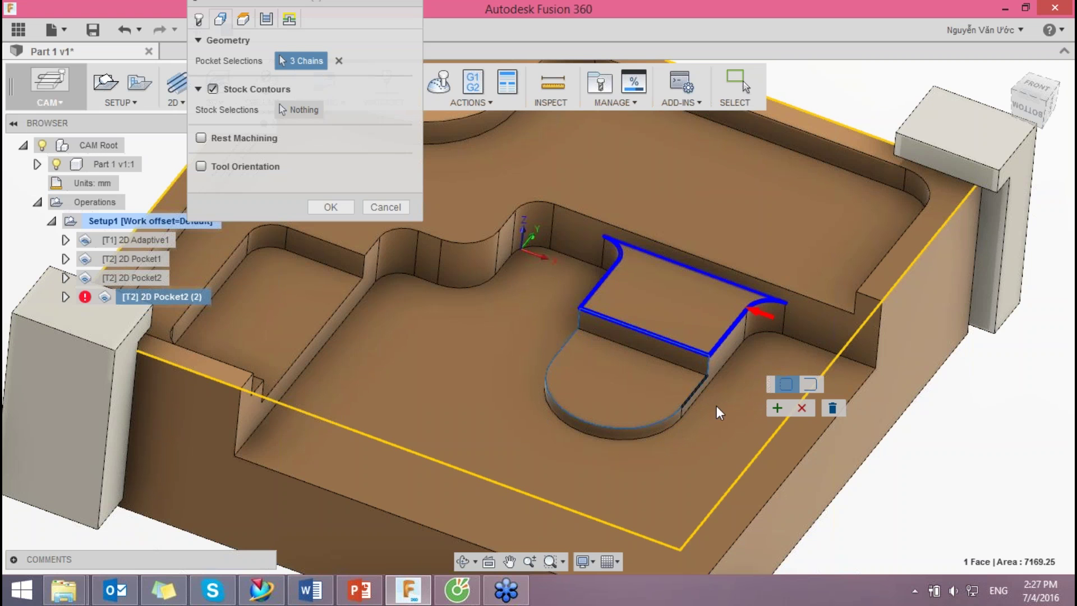
click(777, 408)
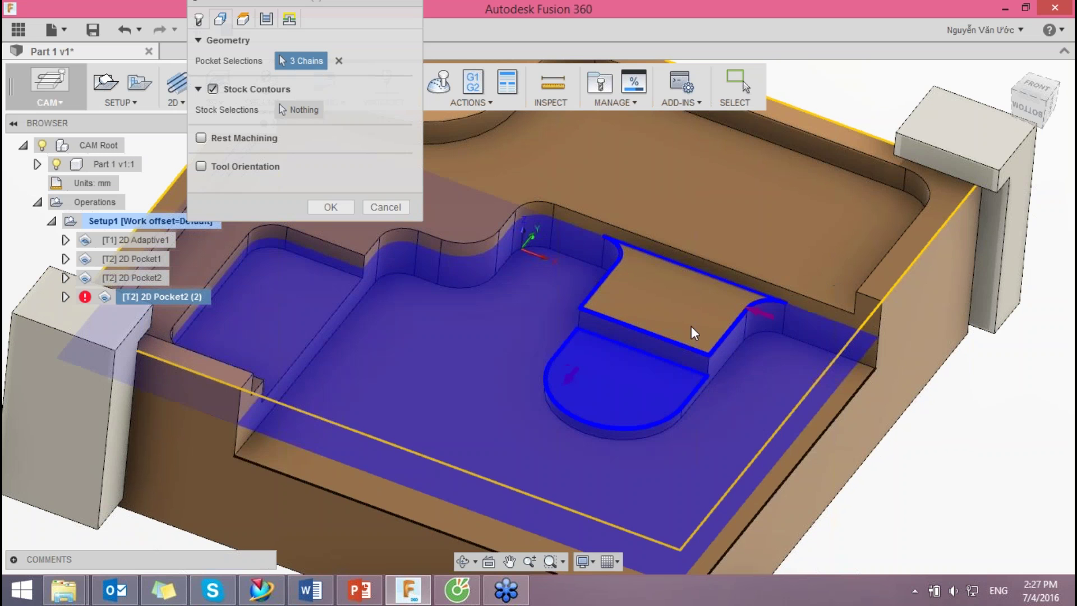
click(349, 208)
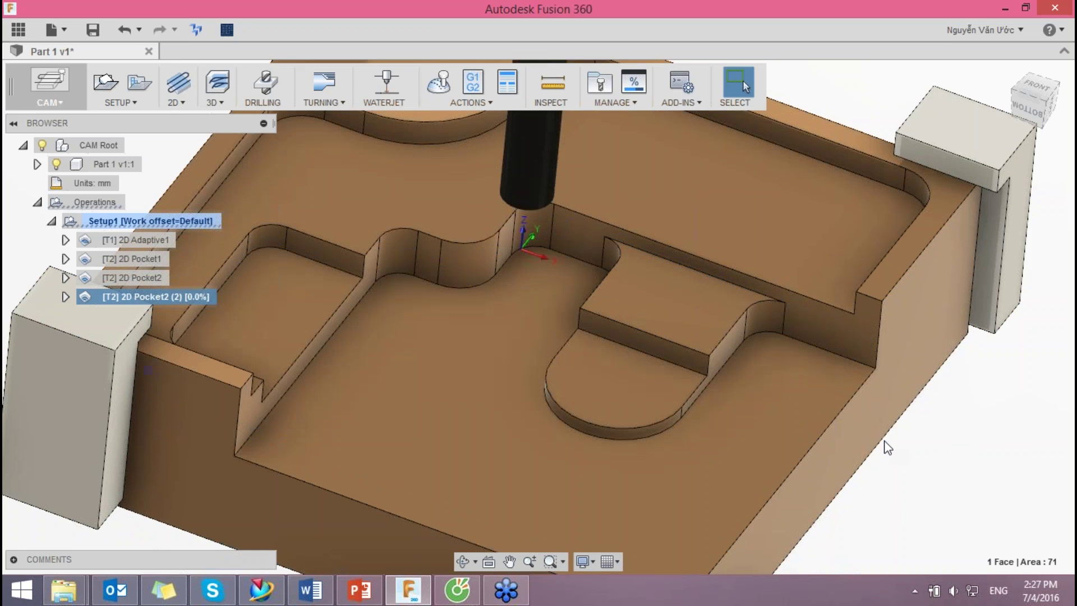
shift+middle_drag(660, 337, 617, 449)
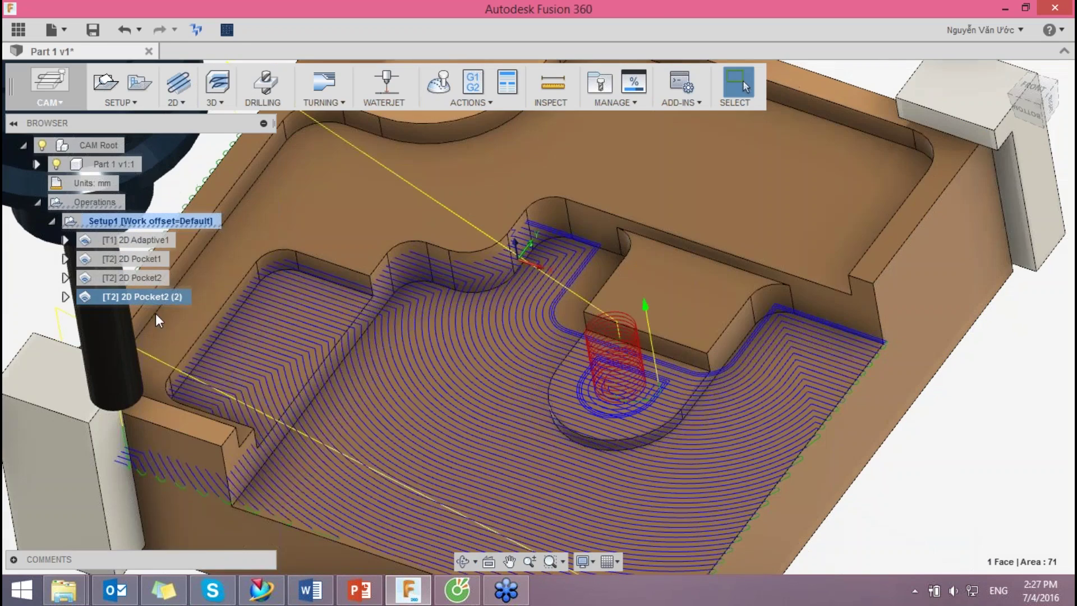
right_click(159, 298)
Step: Replace the pocket chains with the rectangular and rounded boss top faces, stock contours off, and recompute
click(184, 244)
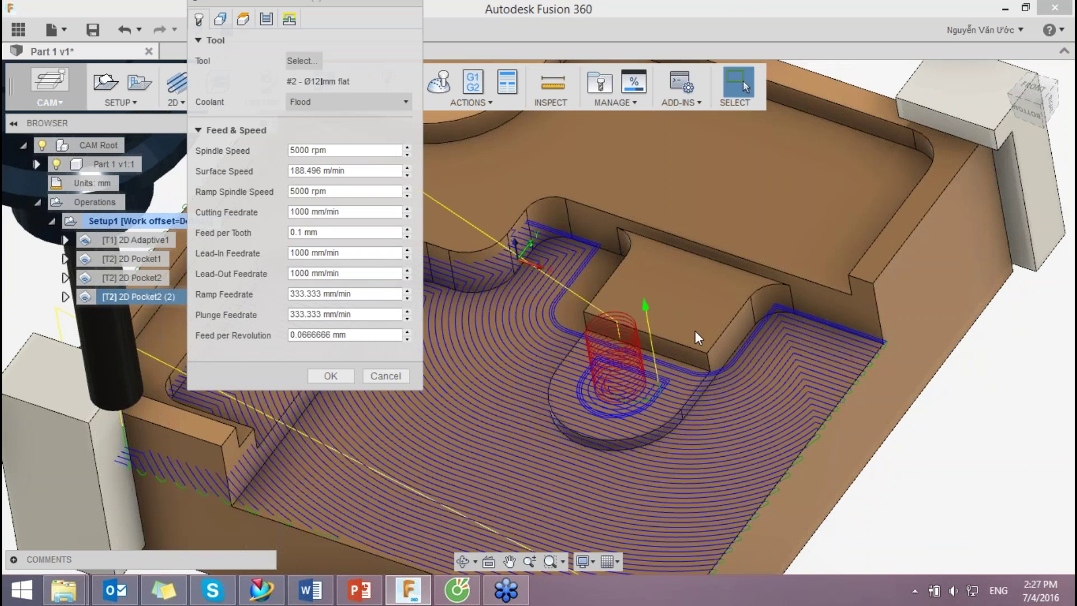
click(222, 22)
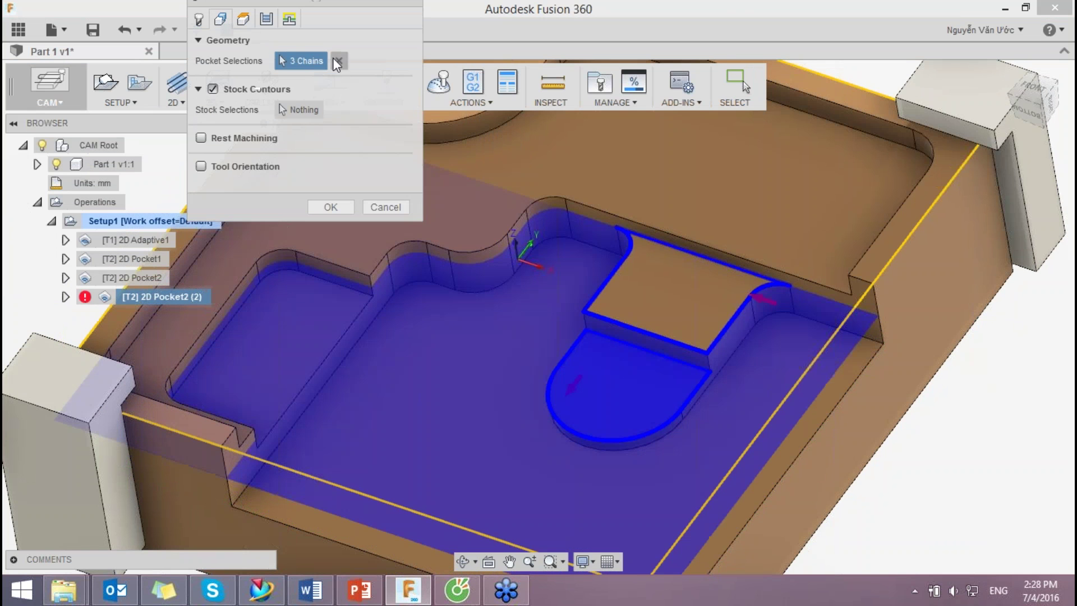
click(349, 66)
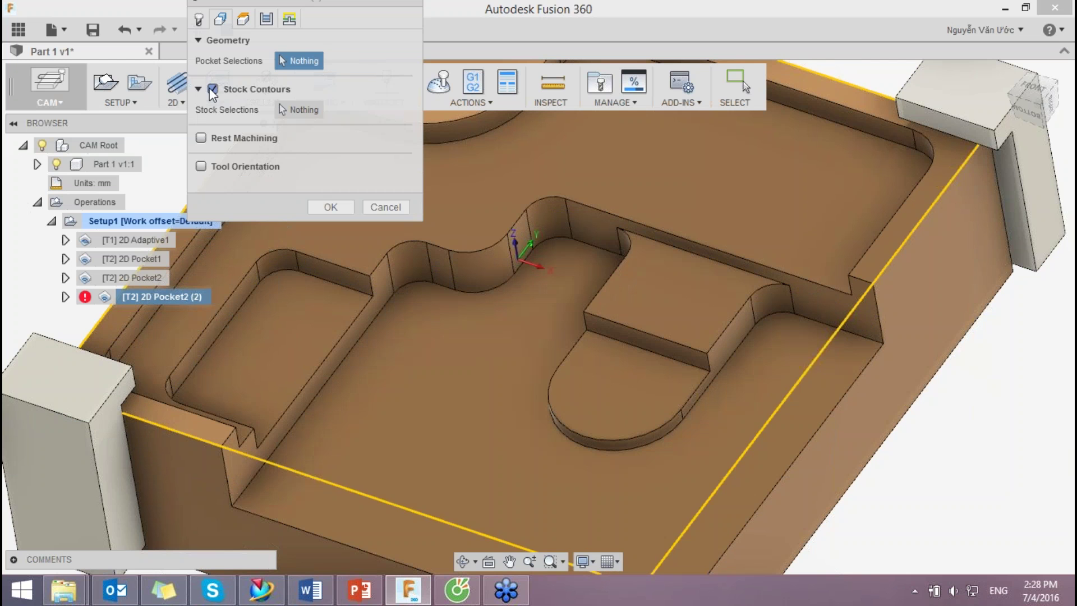
click(213, 88)
click(703, 286)
shift+middle_drag(974, 488, 963, 427)
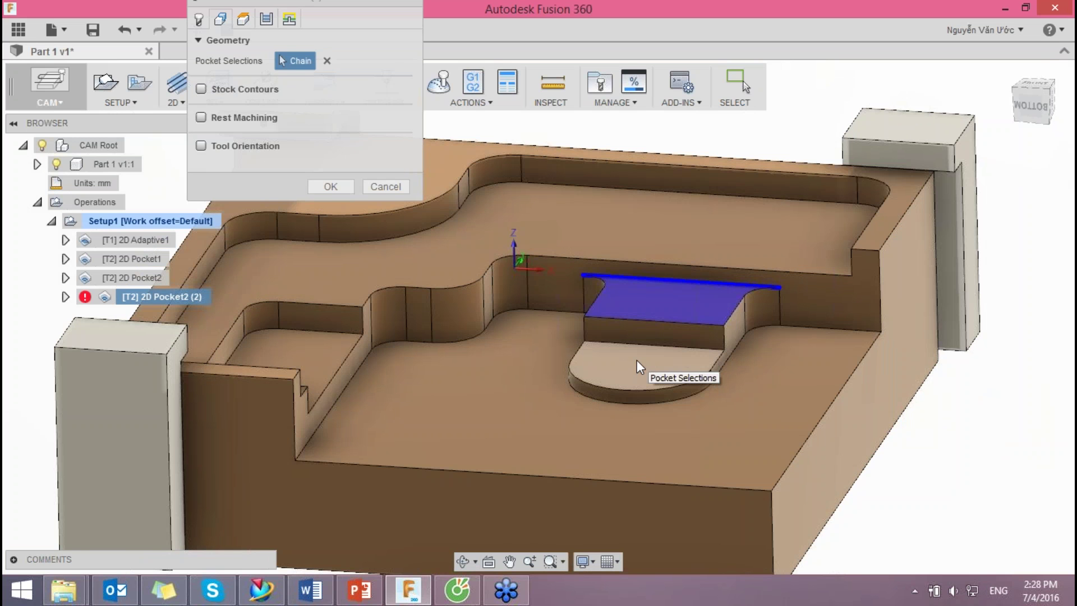
click(640, 362)
shift+middle_drag(990, 468, 914, 483)
click(330, 185)
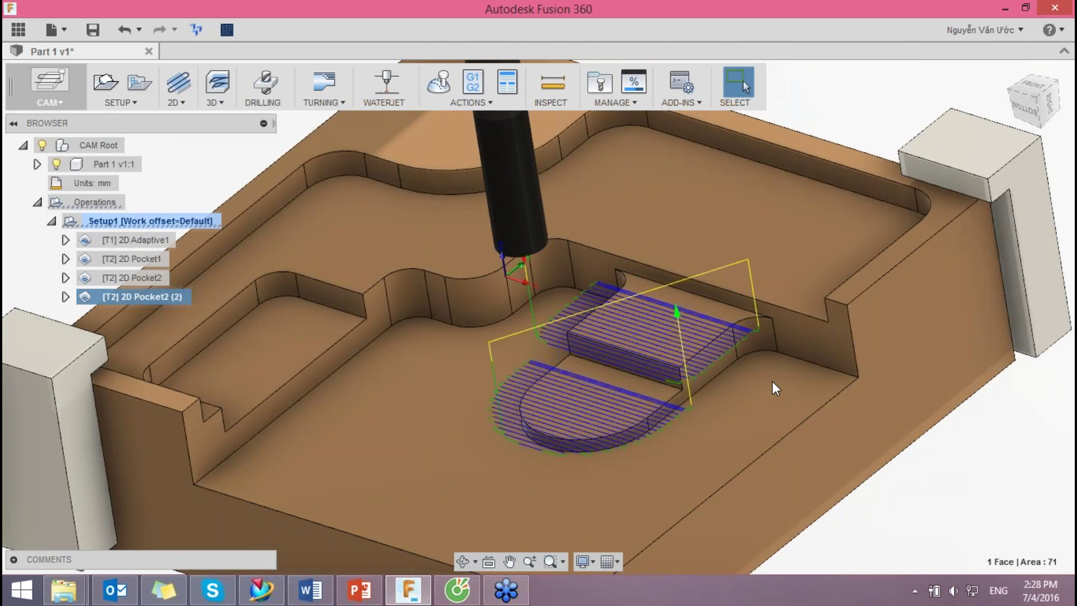
mouse_move(779, 385)
shift+middle_down()
mouse_move(760, 343)
mouse_move(744, 359)
mouse_move(757, 368)
shift+middle_up()
right_click(110, 294)
Step: Simulate 2D Pocket2 (2) with the stock hidden and the toolpath shown
click(143, 290)
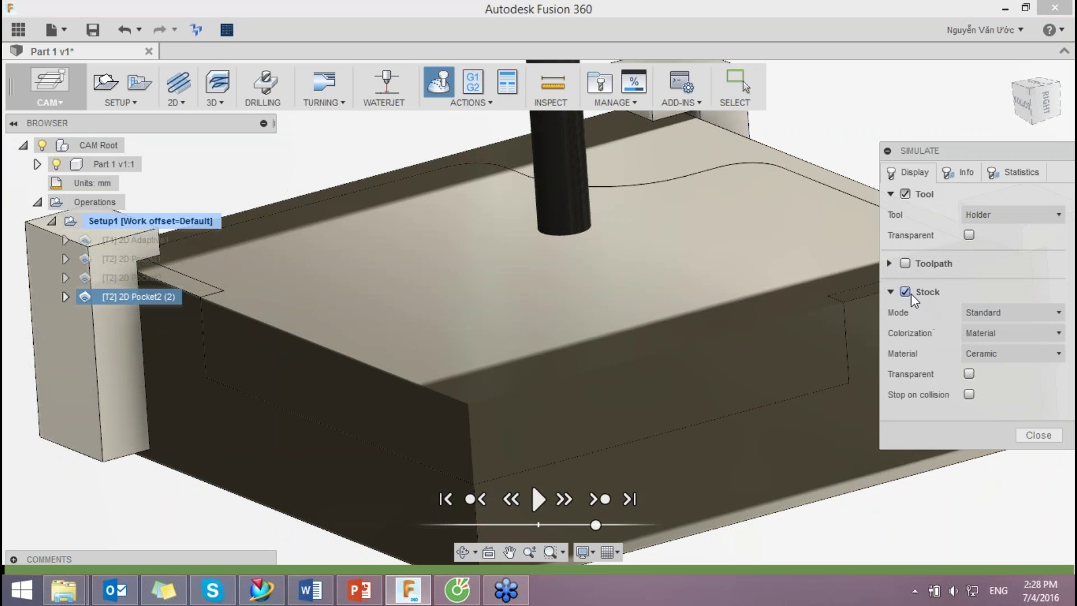
click(911, 294)
click(908, 263)
scroll(671, 313, down, 2)
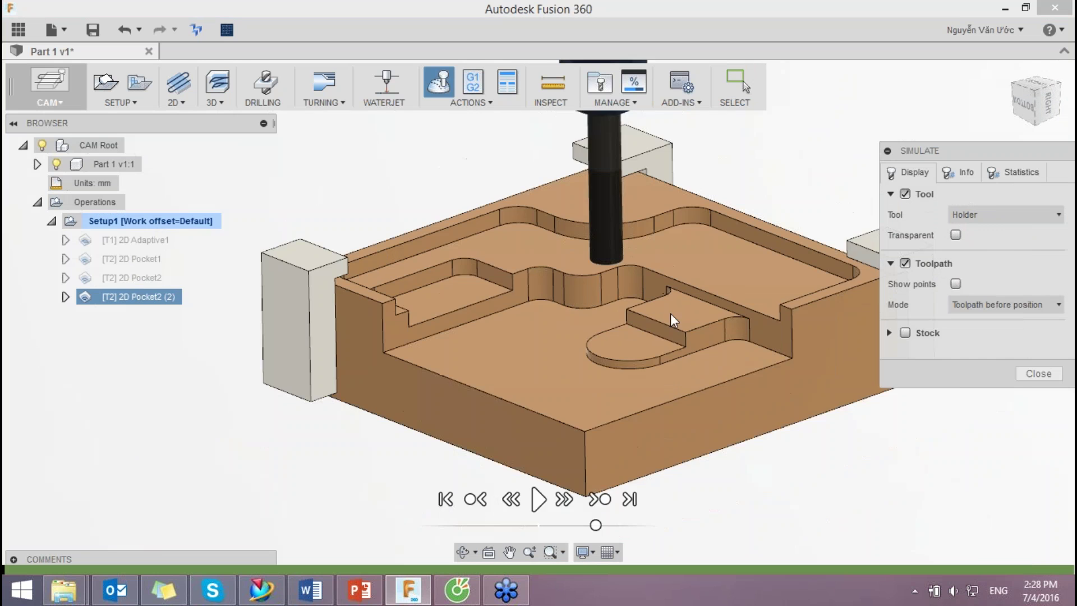
scroll(729, 315, up, 1)
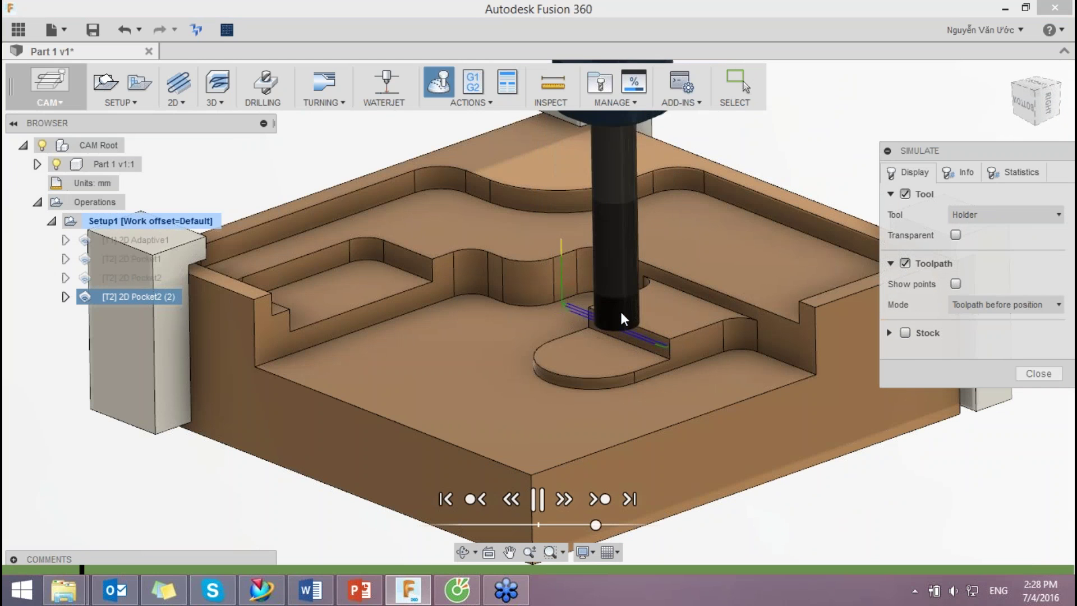
scroll(709, 348, up, 3)
Step: Orbit low around the finishing passes over both bosses, then close the simulation
mouse_move(710, 348)
shift+middle_down()
mouse_move(668, 331)
mouse_move(737, 398)
shift+middle_up()
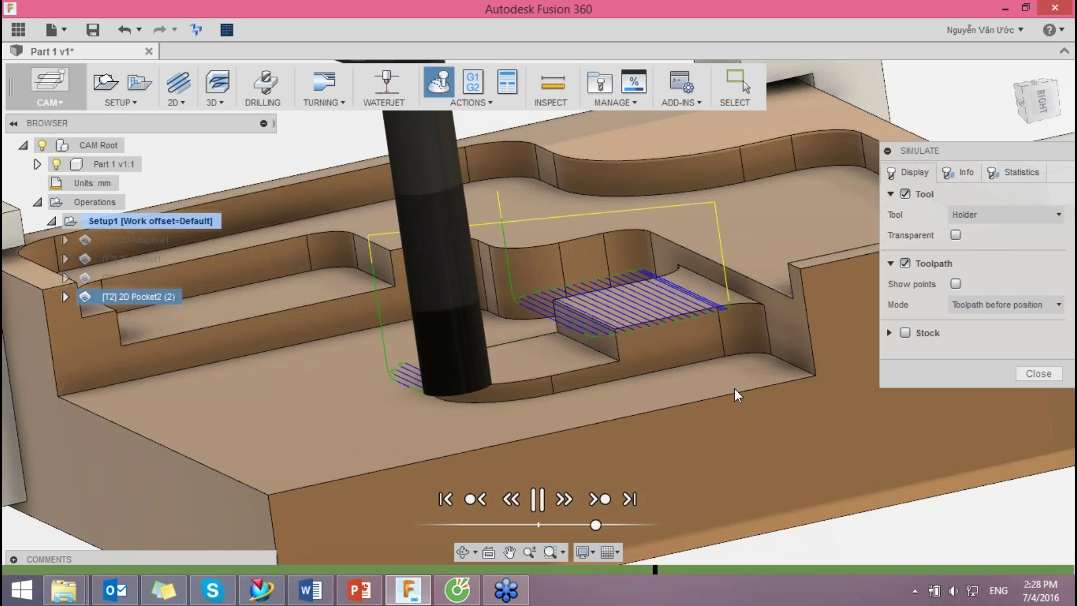
mouse_move(612, 332)
shift+middle_down()
mouse_move(617, 306)
mouse_move(652, 352)
shift+middle_up()
scroll(652, 352, down, 3)
scroll(766, 409, up, 3)
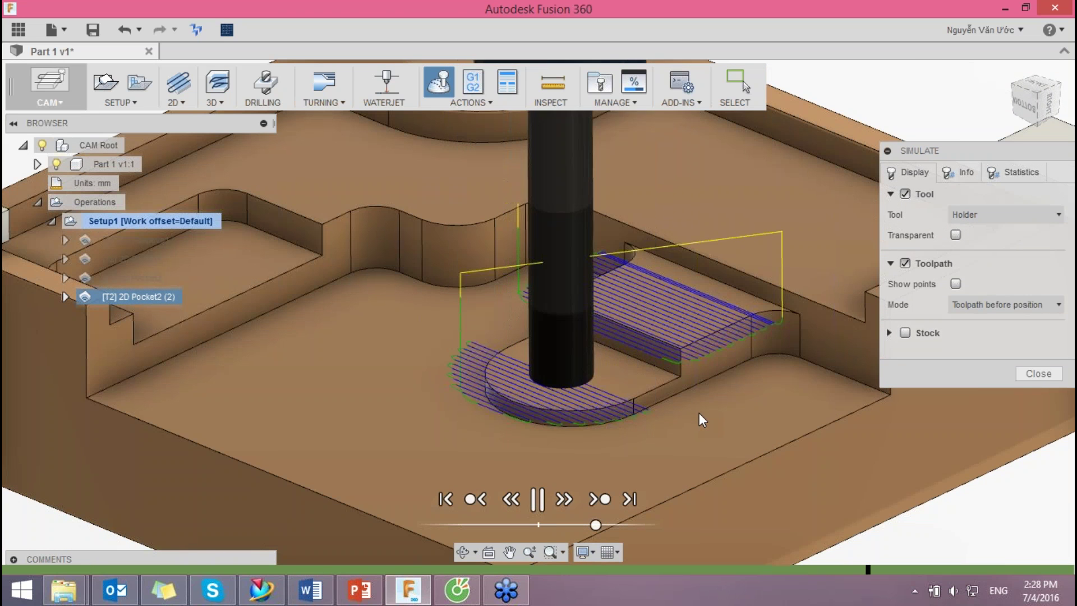
mouse_move(688, 382)
shift+middle_down()
mouse_move(708, 355)
mouse_move(748, 365)
mouse_move(875, 354)
shift+middle_up()
click(1023, 378)
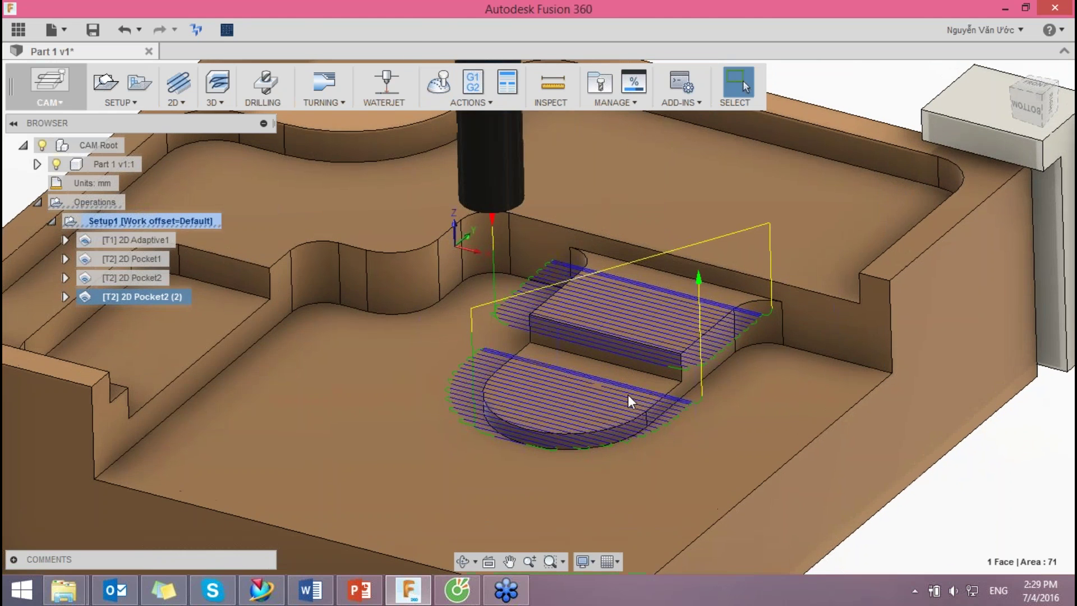
Step: Edit 2D Pocket2 (2) and replace its pocket selections with the floor and block top edge
right_click(147, 298)
click(186, 240)
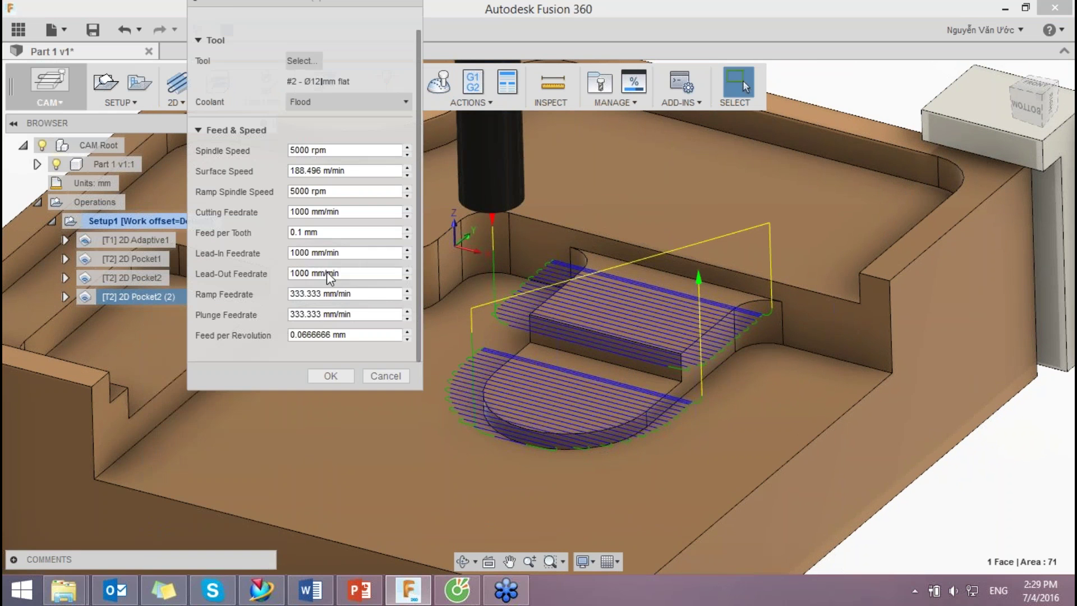
click(220, 21)
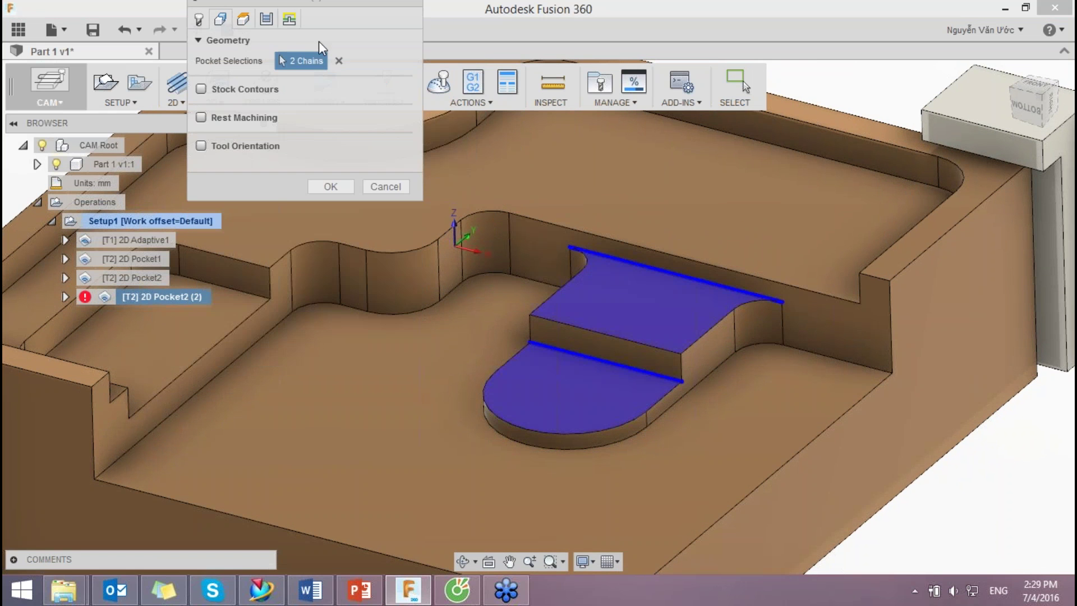
click(339, 61)
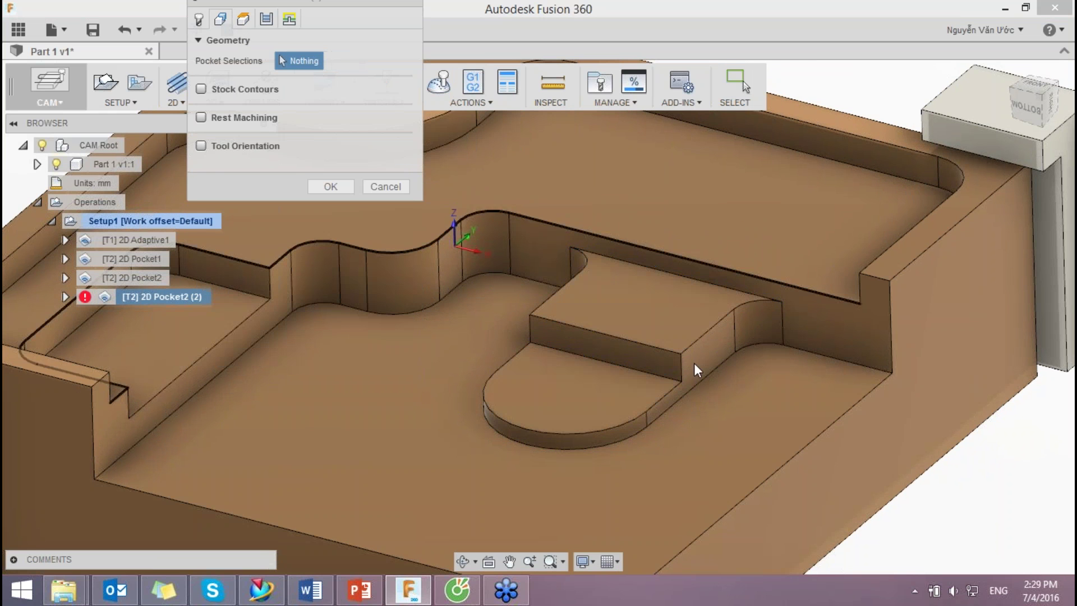
click(657, 376)
click(709, 282)
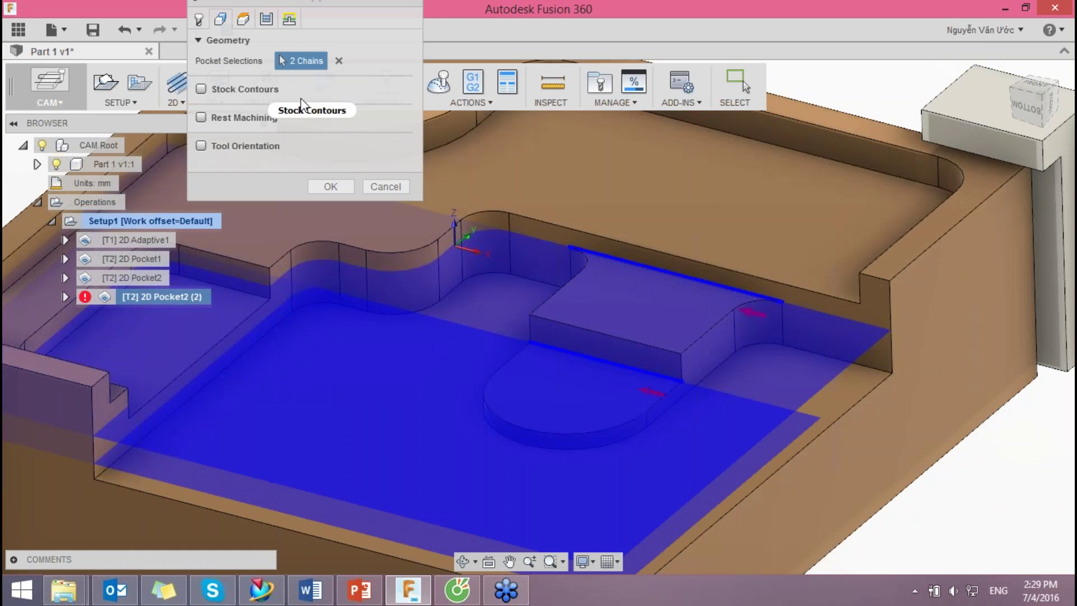
Step: Reselect the pocket as the rounded lower face and raised step face instead, and confirm
shift+middle_drag(763, 285, 810, 299)
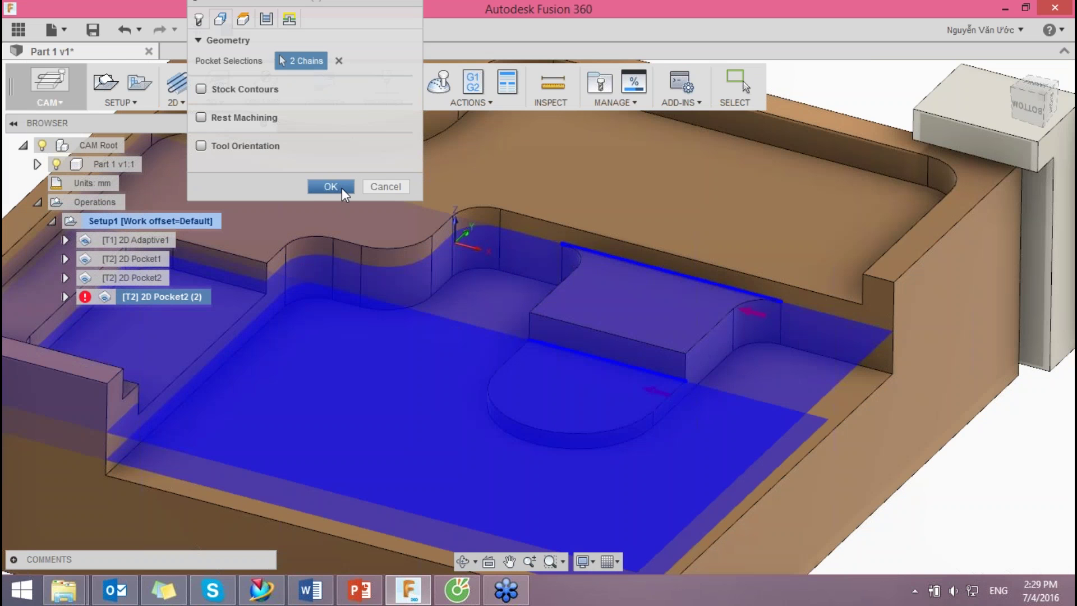
click(339, 60)
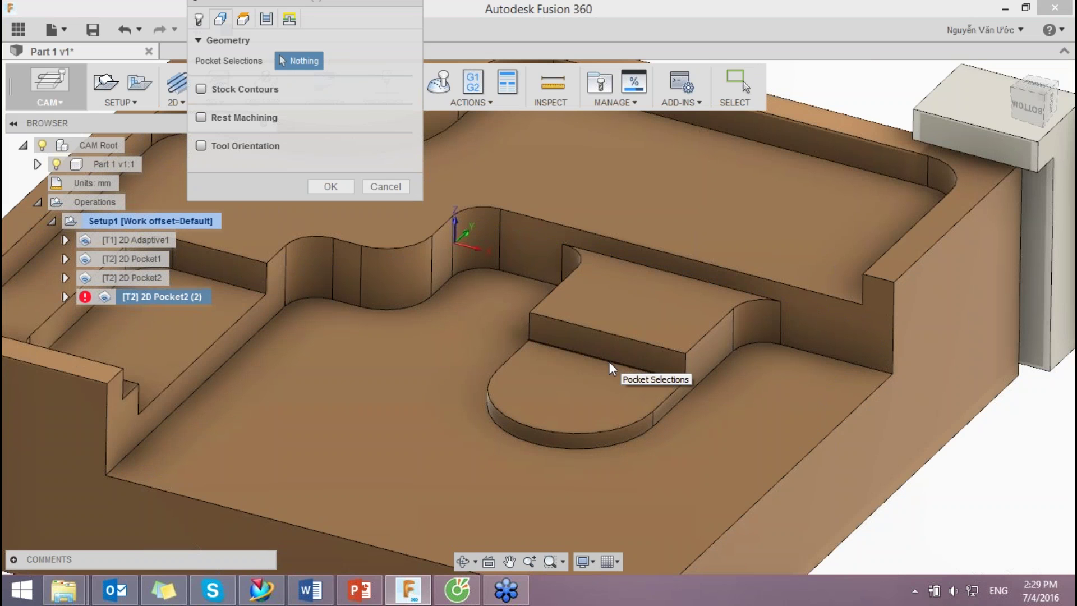
click(609, 376)
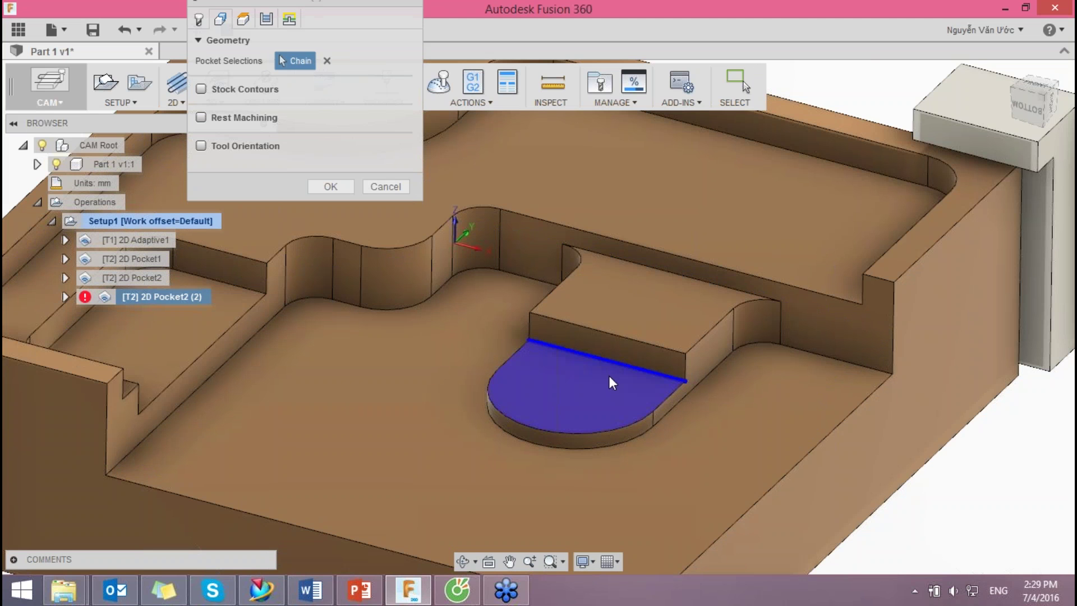
click(639, 308)
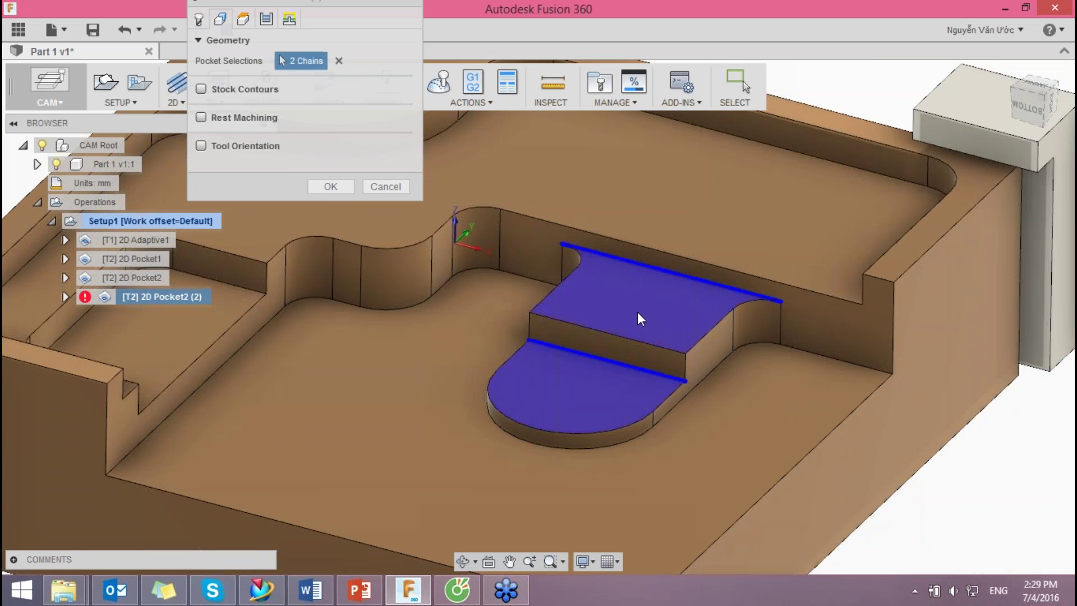
click(330, 187)
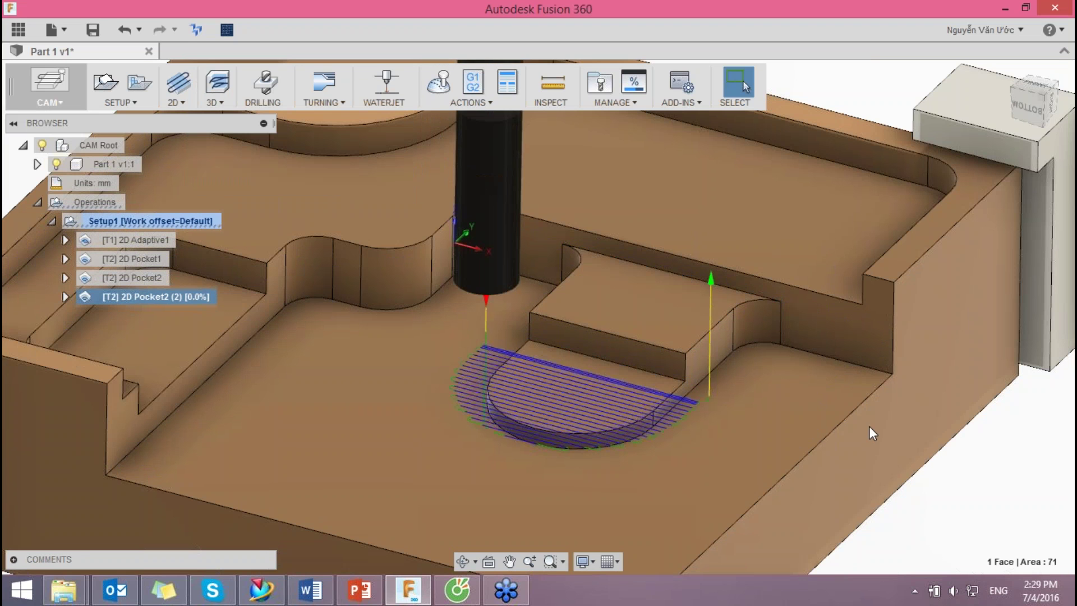
Step: Orbit to view the regenerated pocket toolpath from a low side angle
scroll(870, 426, down, 1)
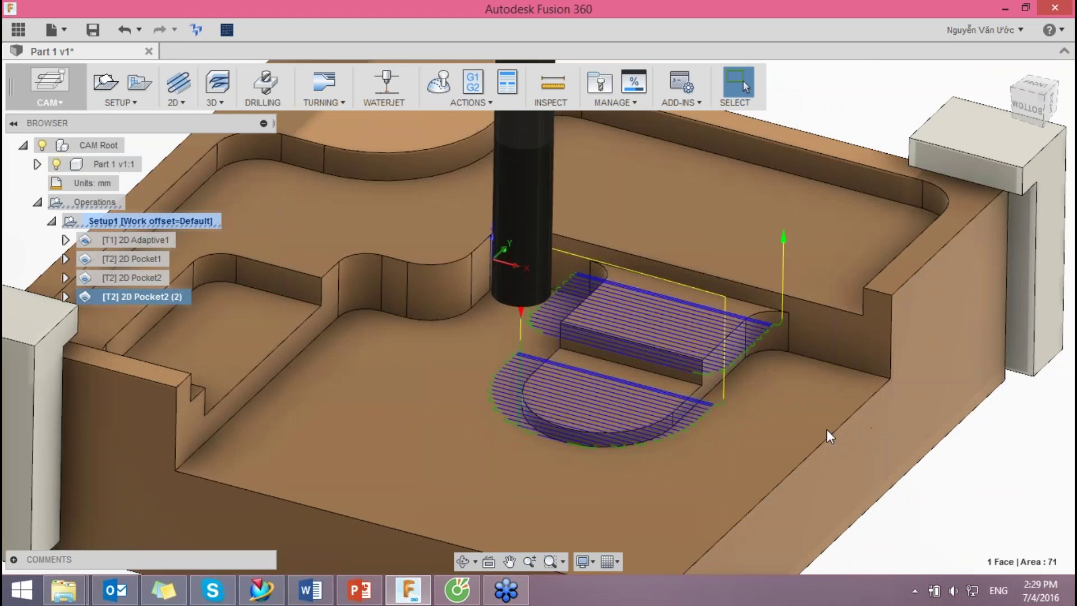
mouse_move(786, 418)
shift+middle_down()
mouse_move(704, 364)
mouse_move(690, 386)
mouse_move(694, 356)
shift+middle_up()
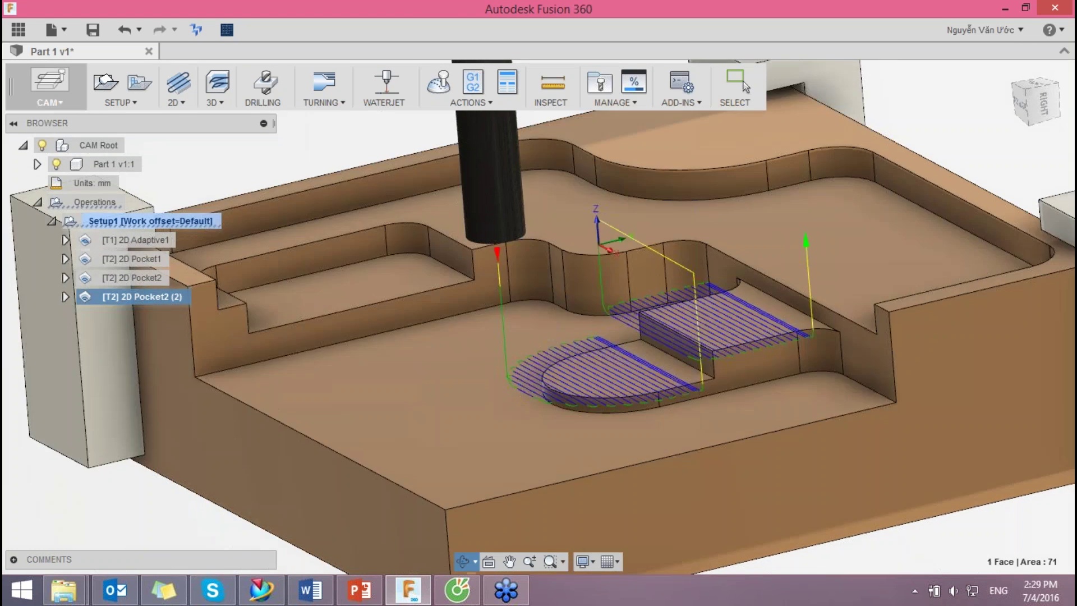
shift+middle_drag(694, 357, 674, 359)
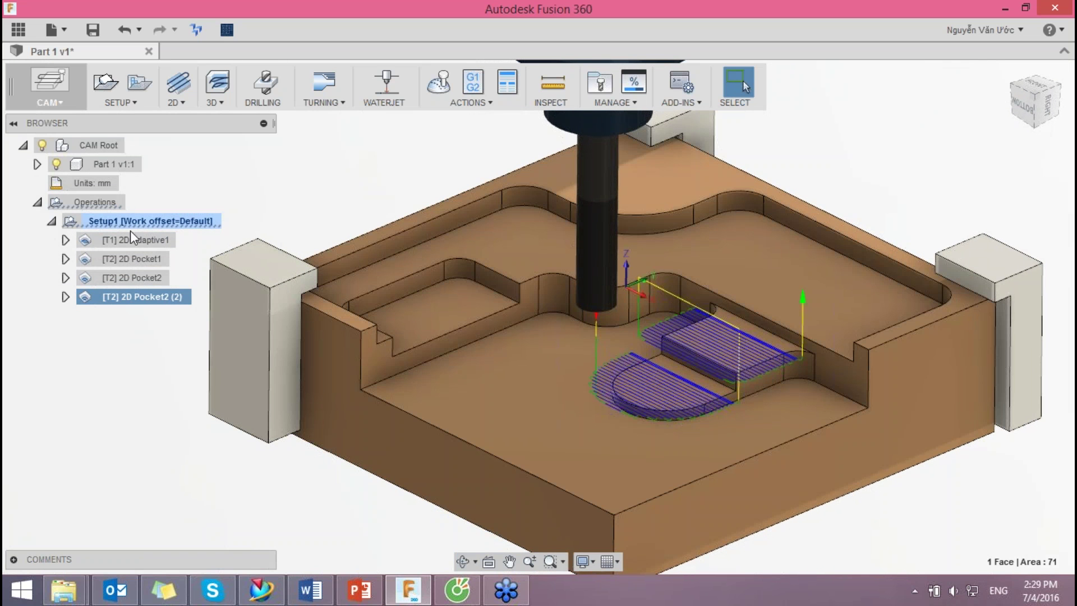
right_click(122, 224)
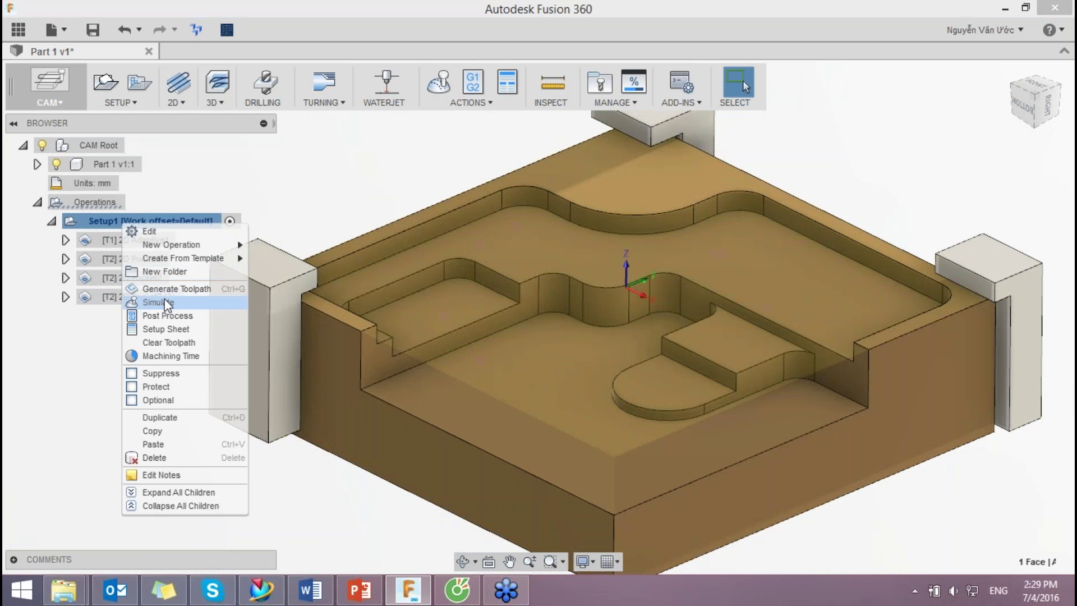
Step: Simulate Setup1 with toolpath lines hidden, stock shown, rewound to the start
click(164, 302)
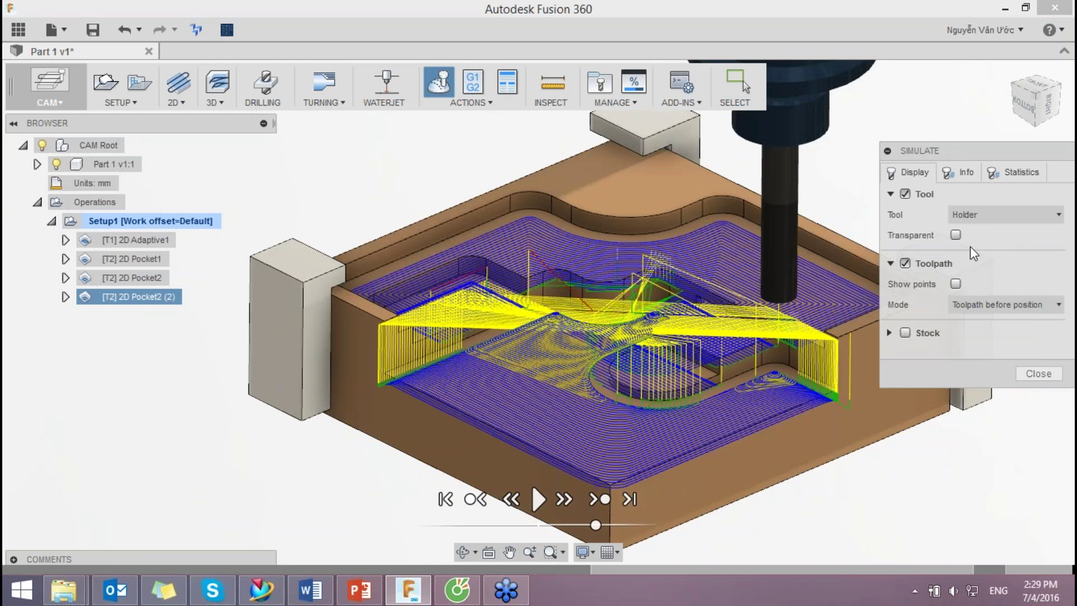
click(906, 263)
click(905, 293)
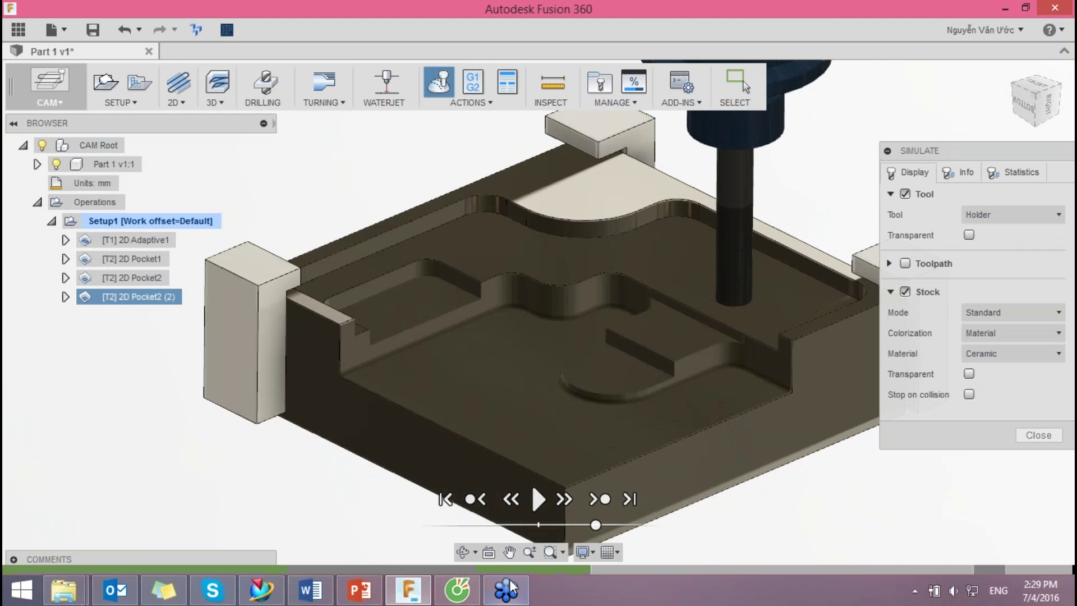
mouse_move(505, 570)
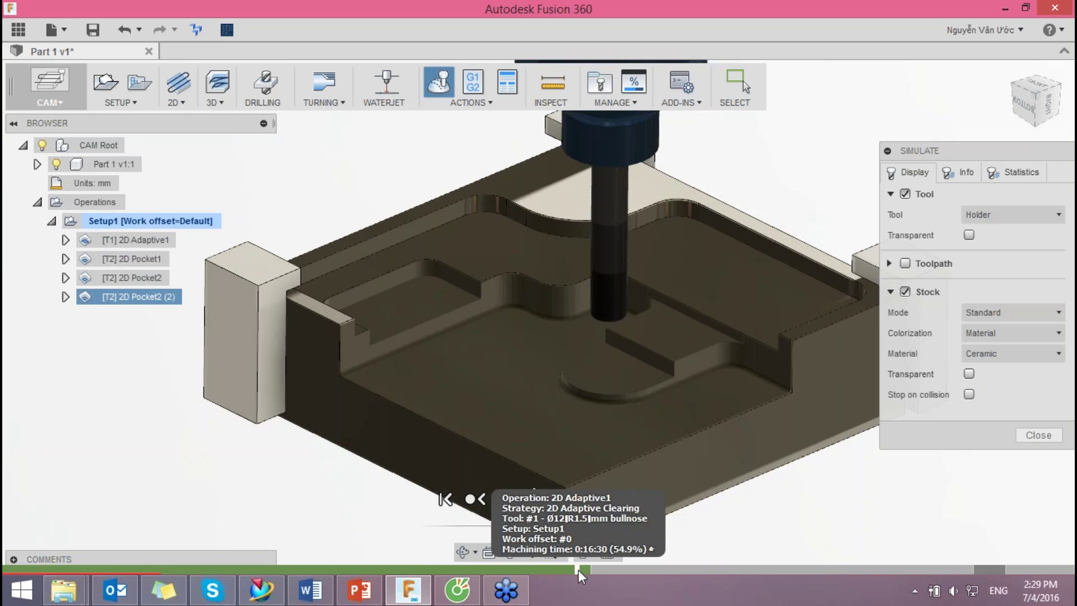
click(578, 570)
Step: Play the simulation, raising the playback speed and jumping back to an earlier point
scroll(731, 372, down, 3)
middle_drag(904, 435, 791, 435)
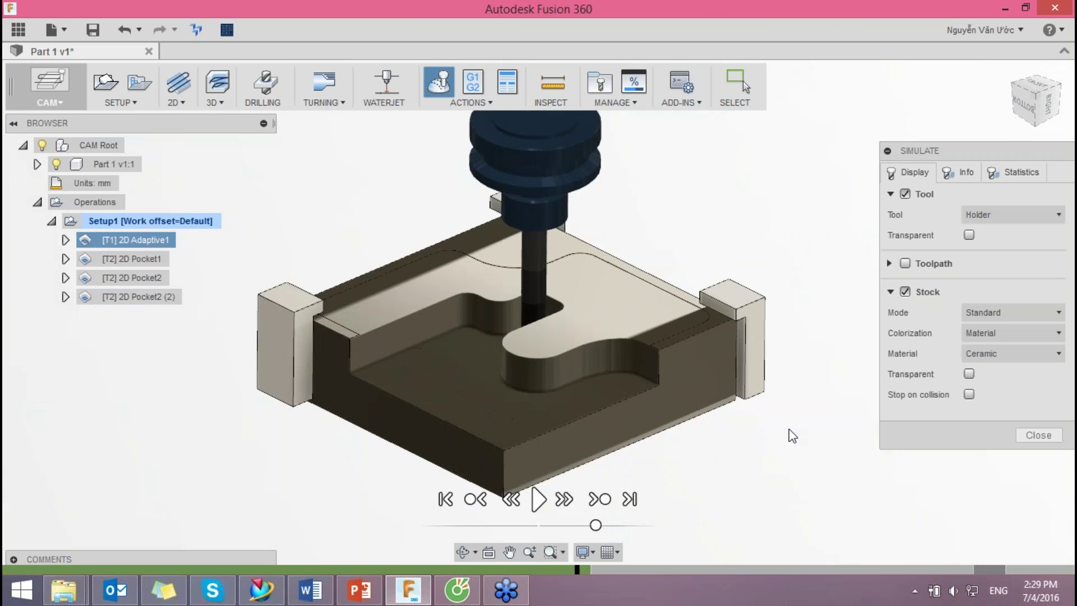
click(538, 499)
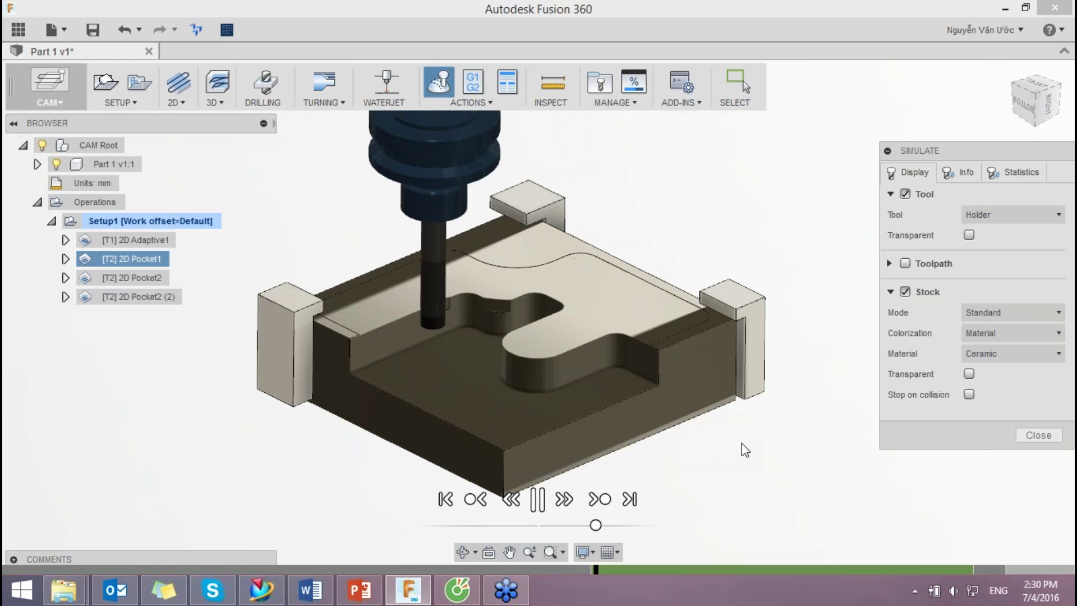
drag(596, 525, 633, 525)
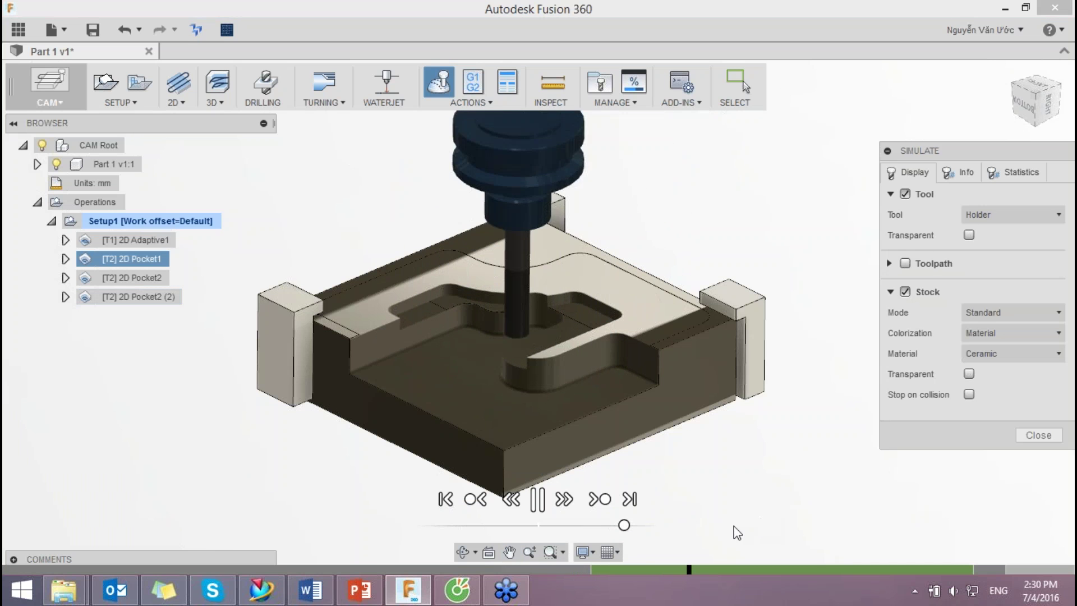
mouse_move(623, 525)
mouse_down()
mouse_move(643, 527)
mouse_move(605, 525)
mouse_up()
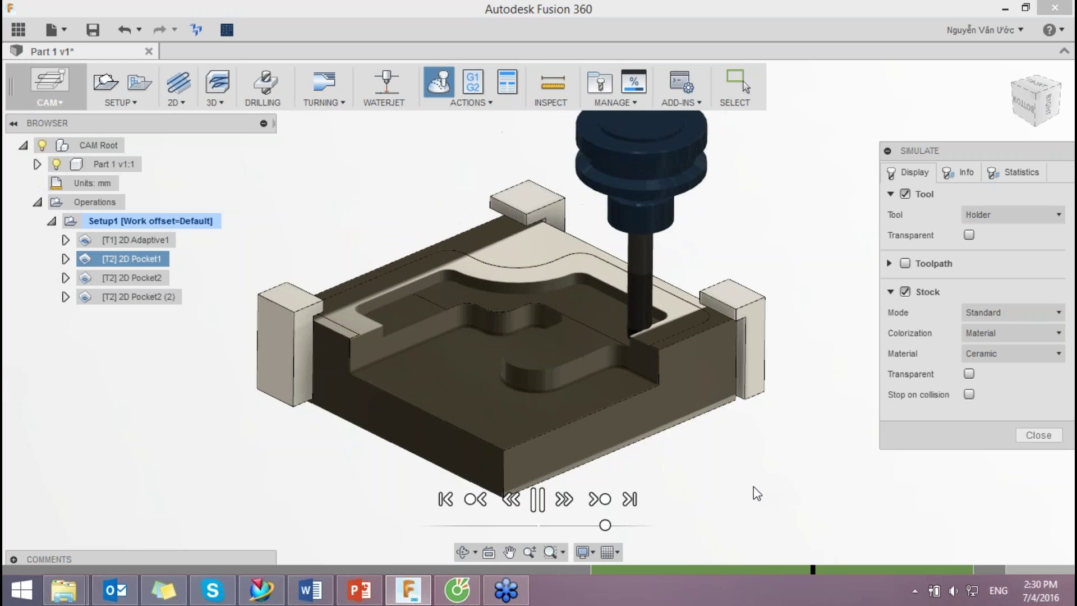
drag(605, 525, 624, 525)
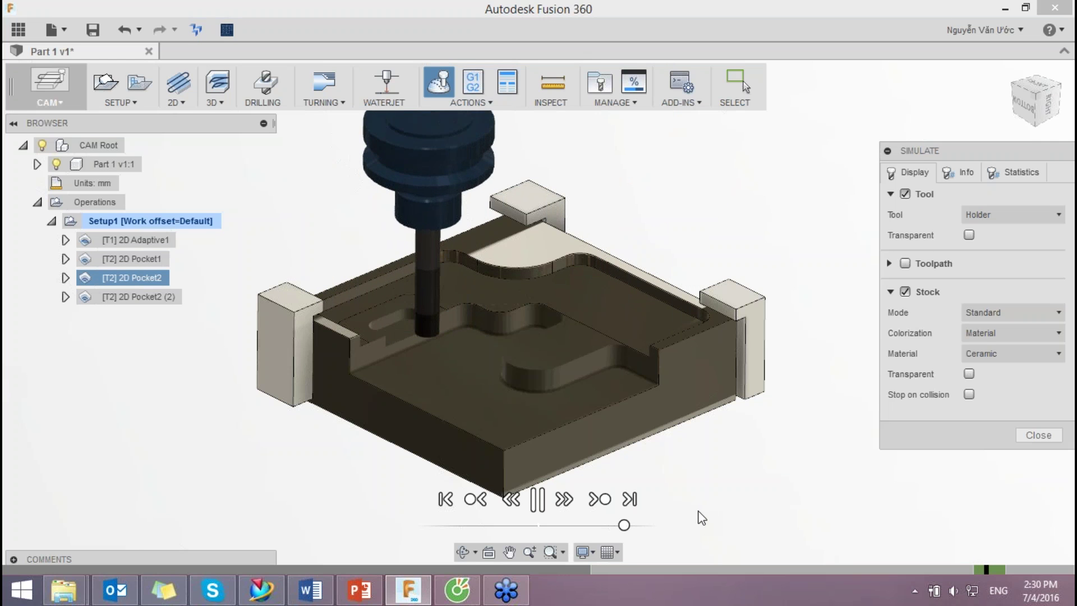
drag(624, 526, 585, 525)
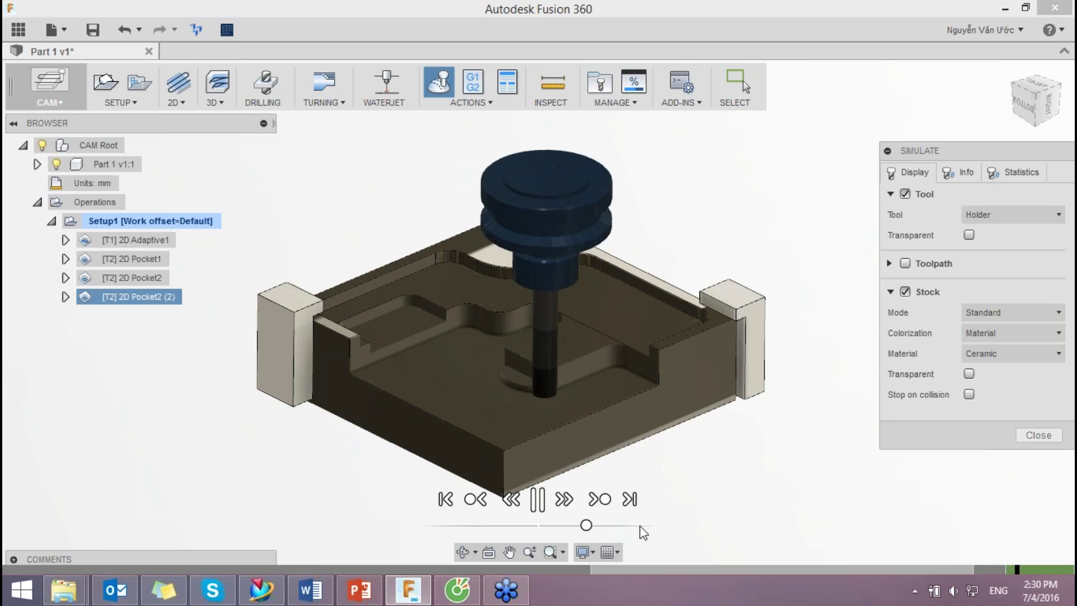
scroll(590, 378, up, 3)
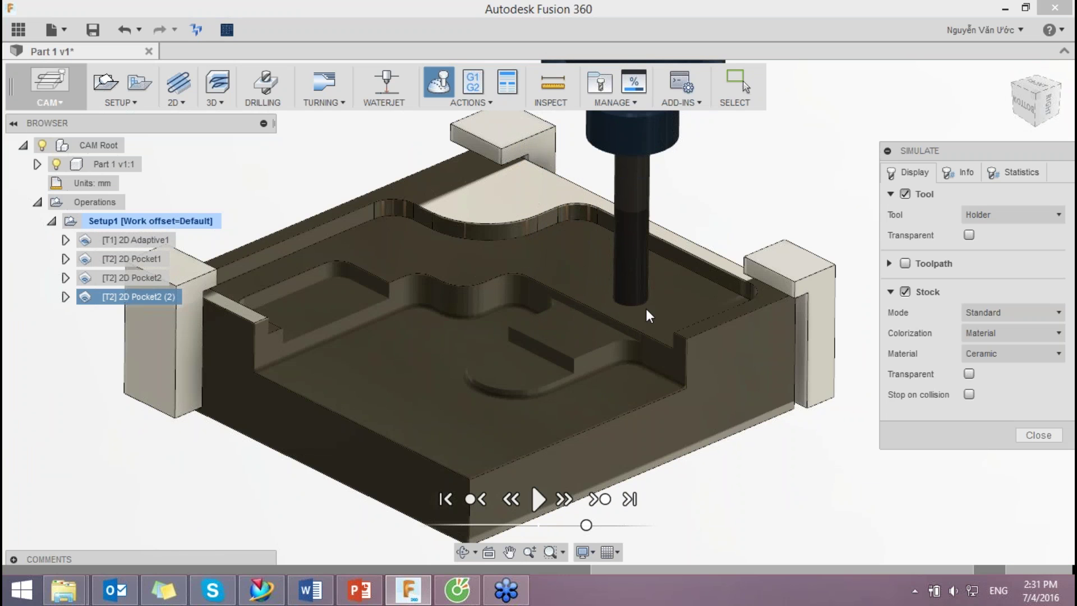
Step: Orbit and zoom to inspect the simulated stock from low and oblique angles
scroll(647, 308, up, 3)
scroll(632, 340, up, 3)
mouse_move(598, 351)
shift+middle_down()
mouse_move(596, 376)
mouse_move(584, 375)
mouse_move(593, 365)
shift+middle_up()
mouse_move(617, 345)
mouse_down()
mouse_move(721, 324)
mouse_move(657, 382)
mouse_up()
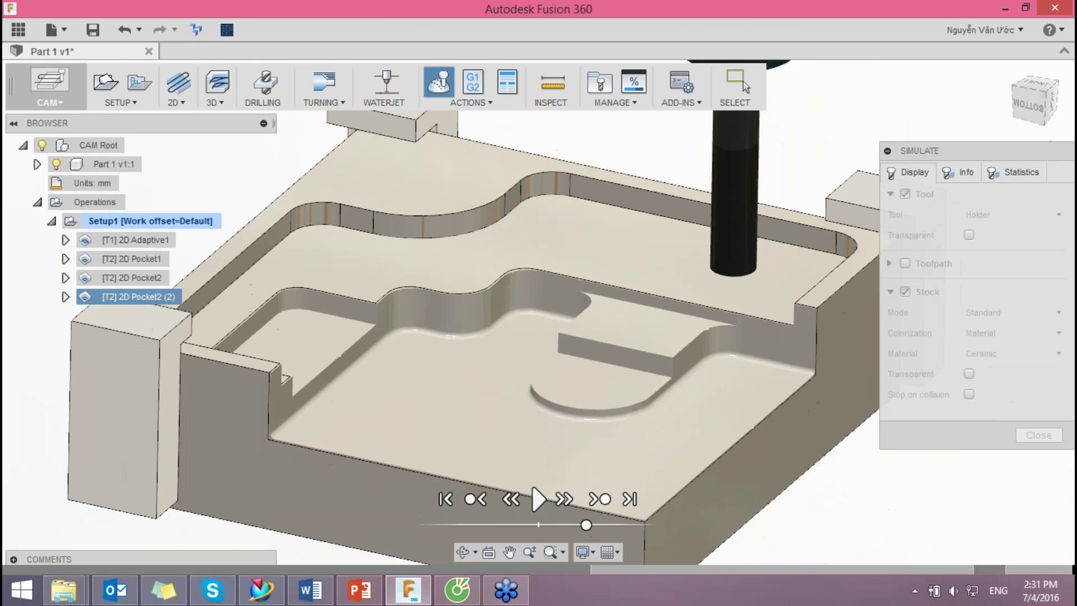
mouse_move(657, 381)
mouse_down()
mouse_move(667, 354)
mouse_move(684, 364)
mouse_up()
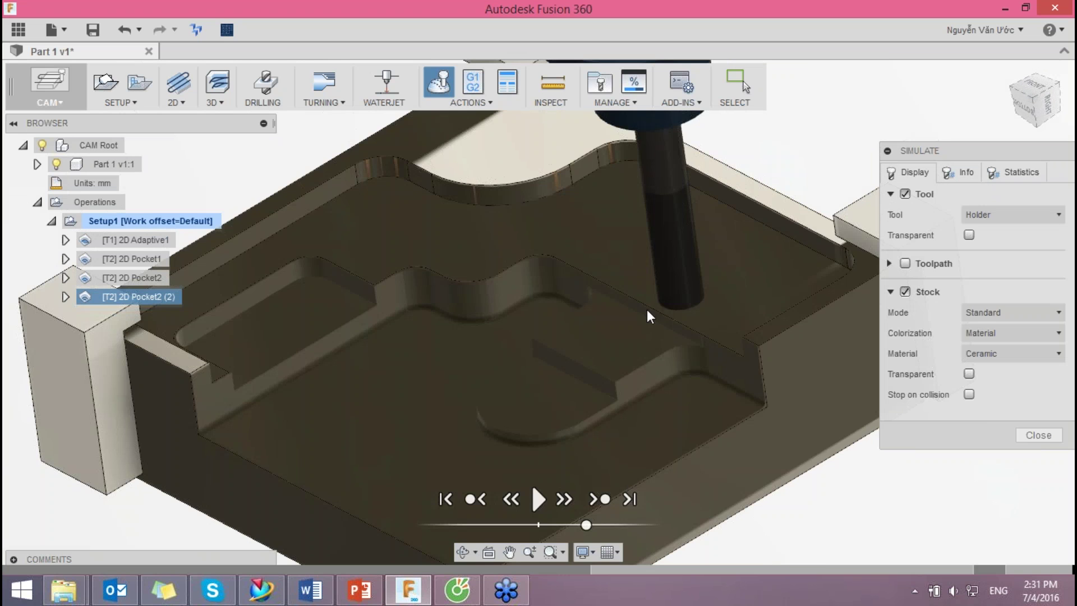
scroll(648, 310, down, 3)
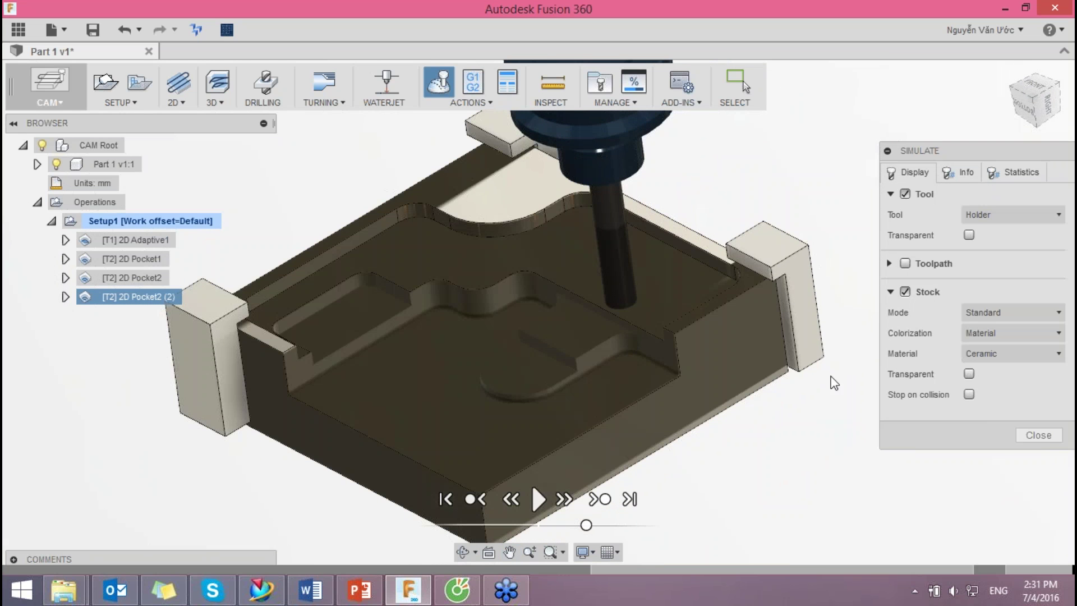
Step: Close the simulation and reposition the part model in view
click(1039, 435)
scroll(560, 324, up, 2)
middle_drag(560, 322, 455, 317)
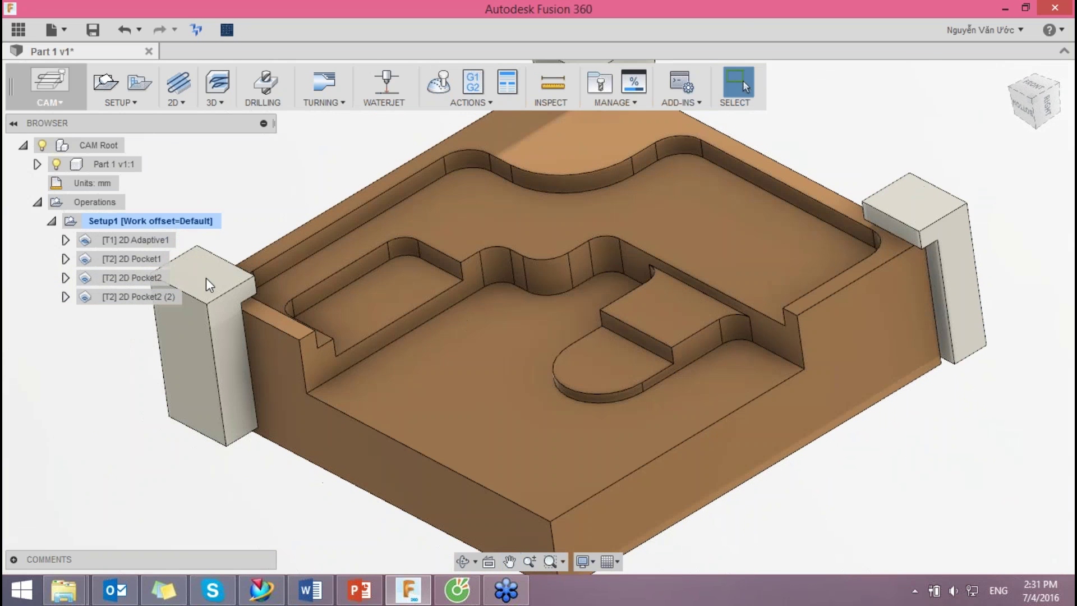
Step: Assign the #2 Ø12 mm flat end mill to 2D Adaptive1 and review its pass settings
click(141, 238)
right_click(141, 238)
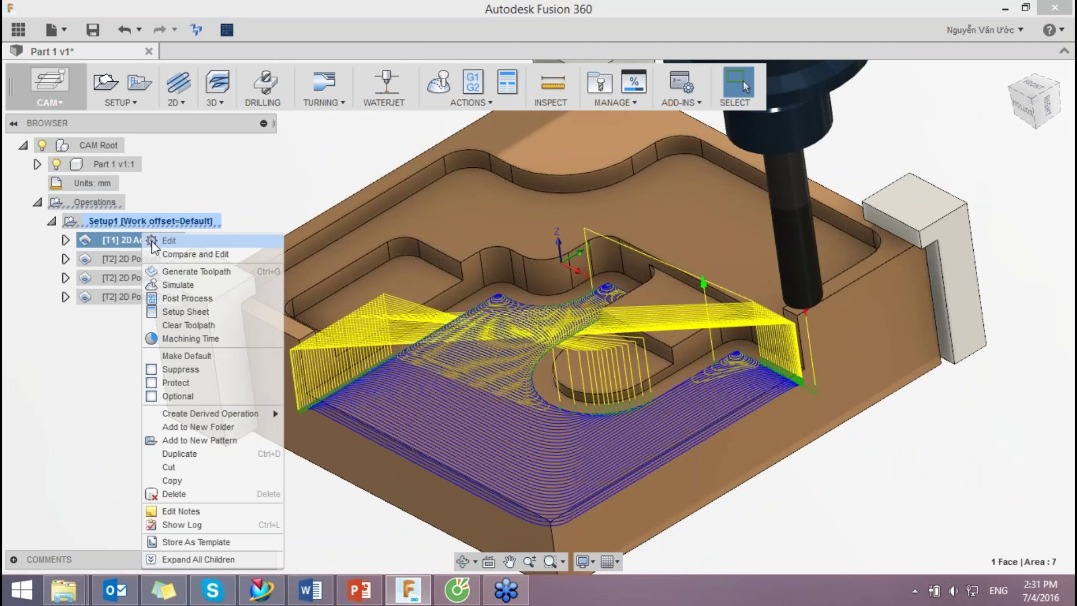
click(160, 240)
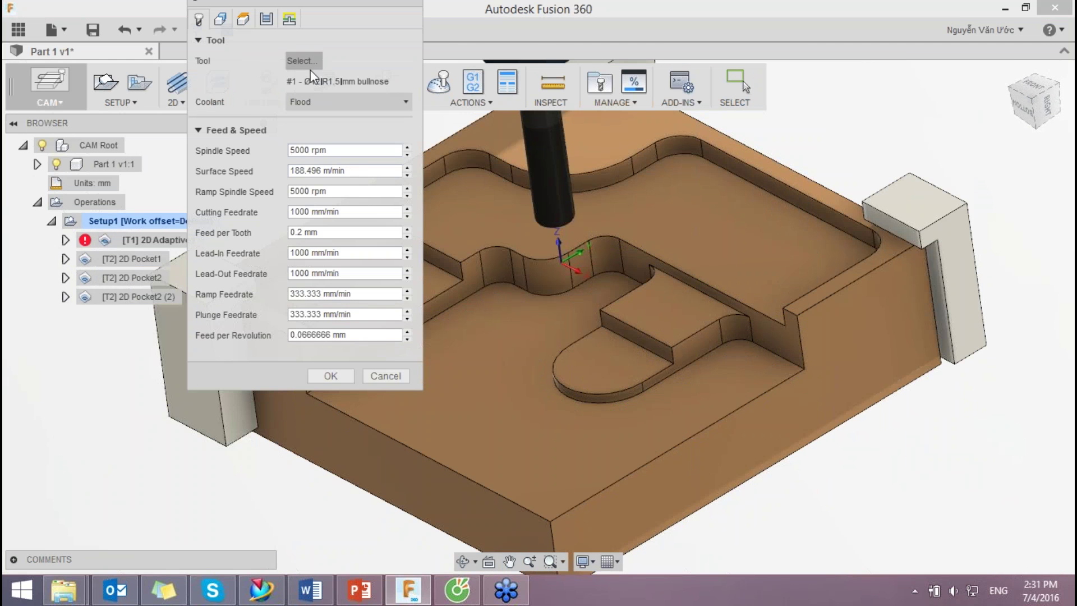
click(309, 61)
click(278, 211)
double_click(277, 212)
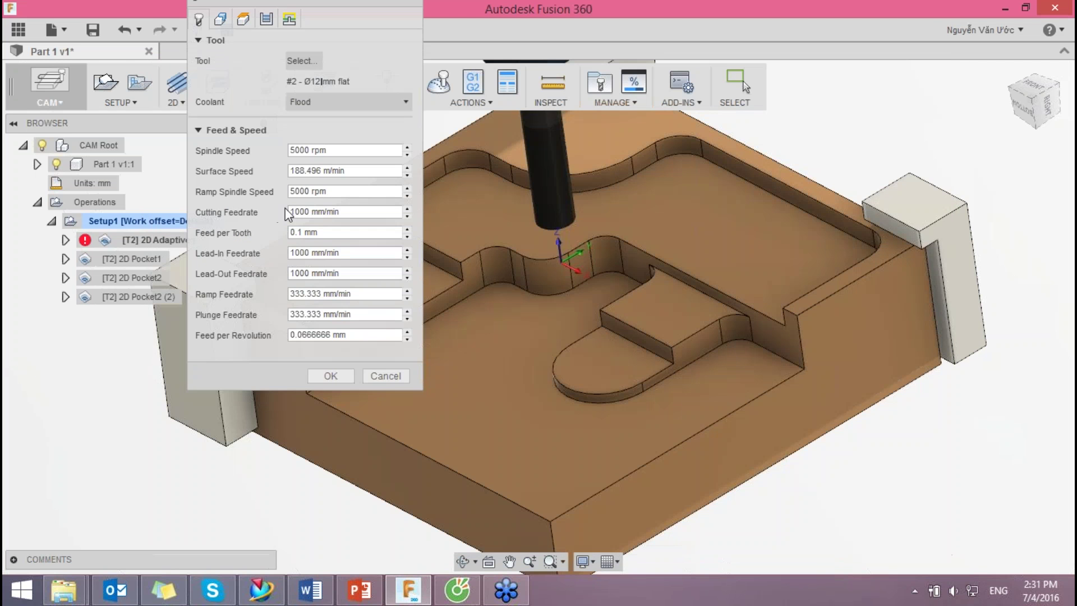
click(265, 20)
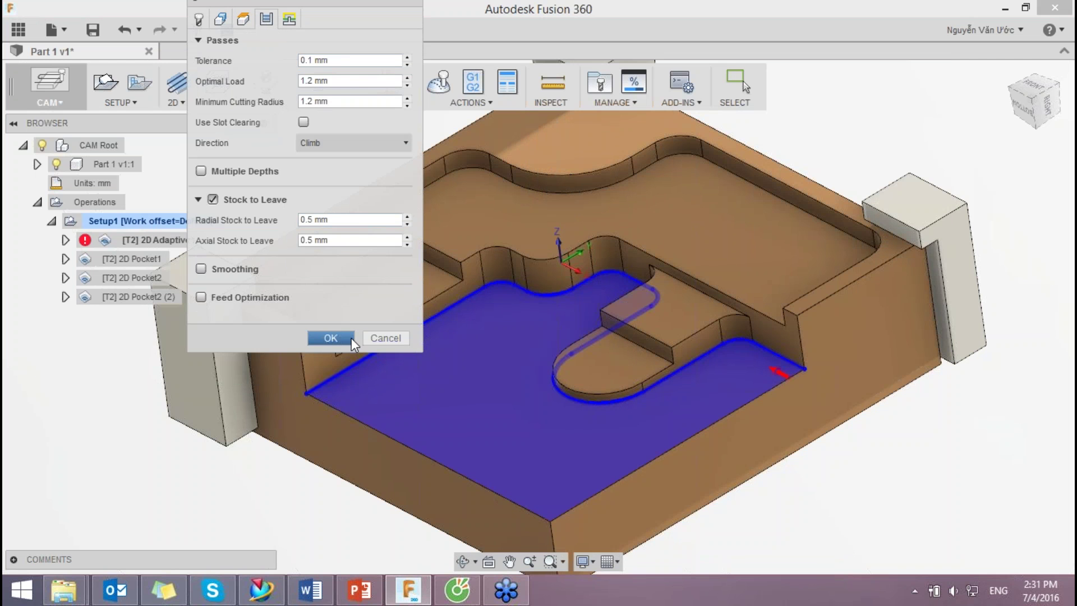
Step: Confirm 2D Adaptive1, then display 2D Pocket2 (2)'s island toolpath and inspect it closely
click(345, 338)
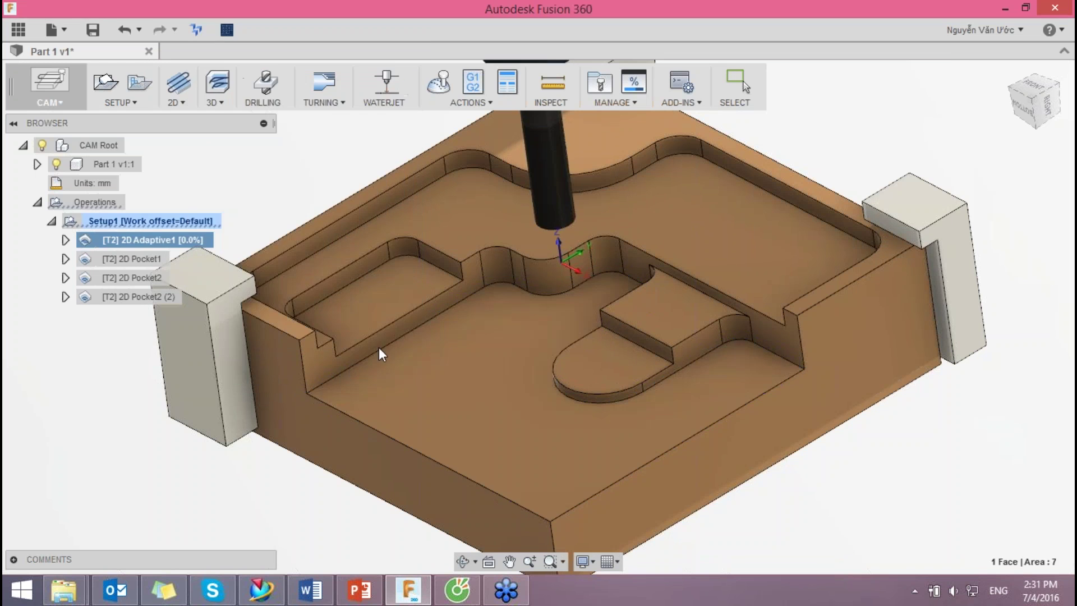
click(137, 259)
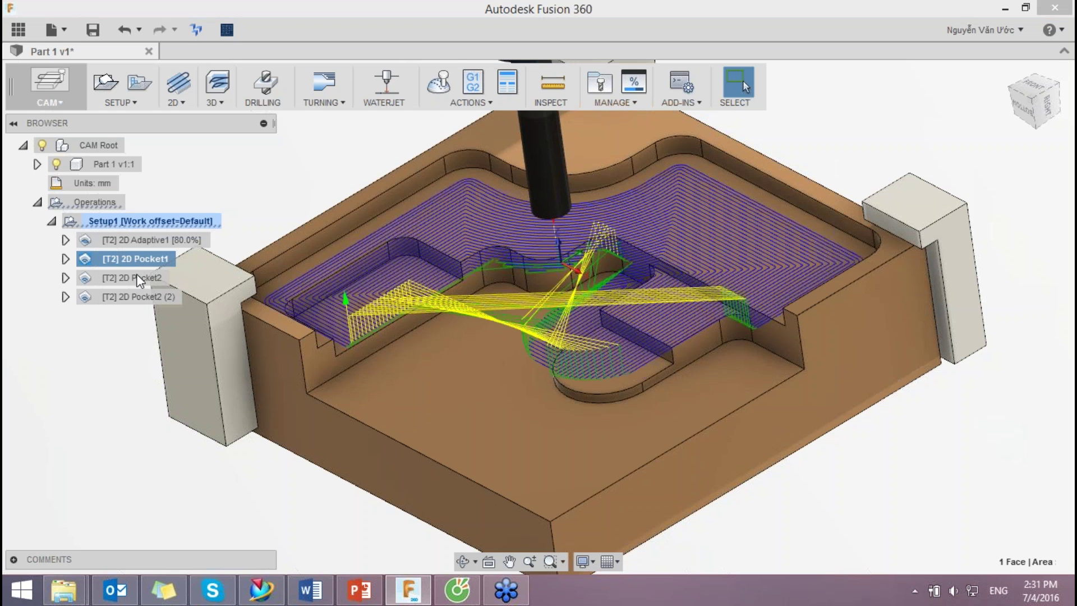
click(145, 297)
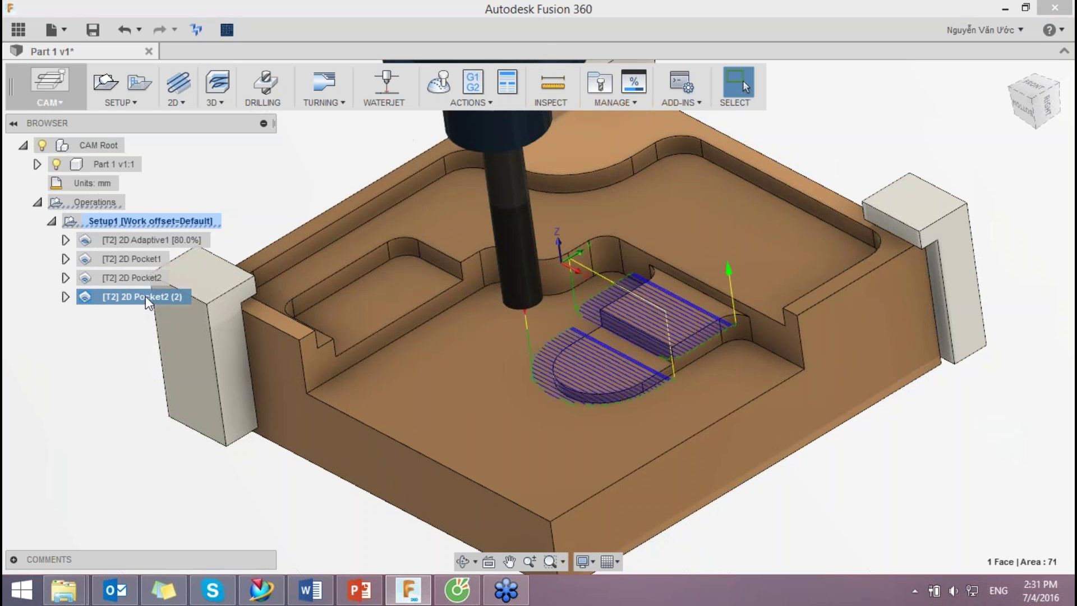
mouse_move(591, 306)
shift+middle_down()
mouse_move(653, 293)
mouse_move(559, 261)
shift+middle_up()
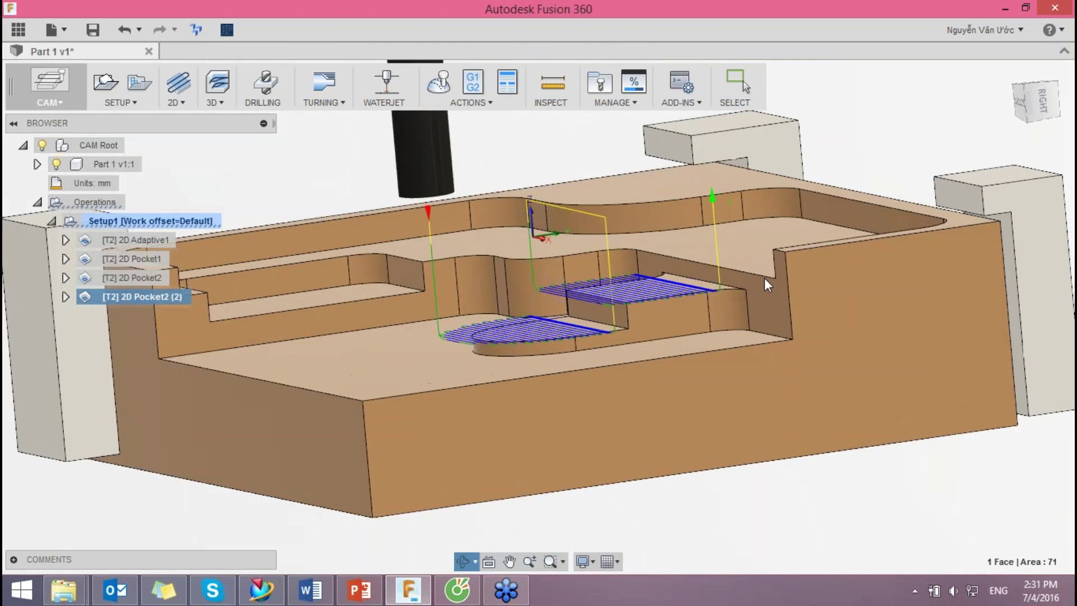
scroll(764, 277, up, 5)
middle_drag(688, 313, 754, 307)
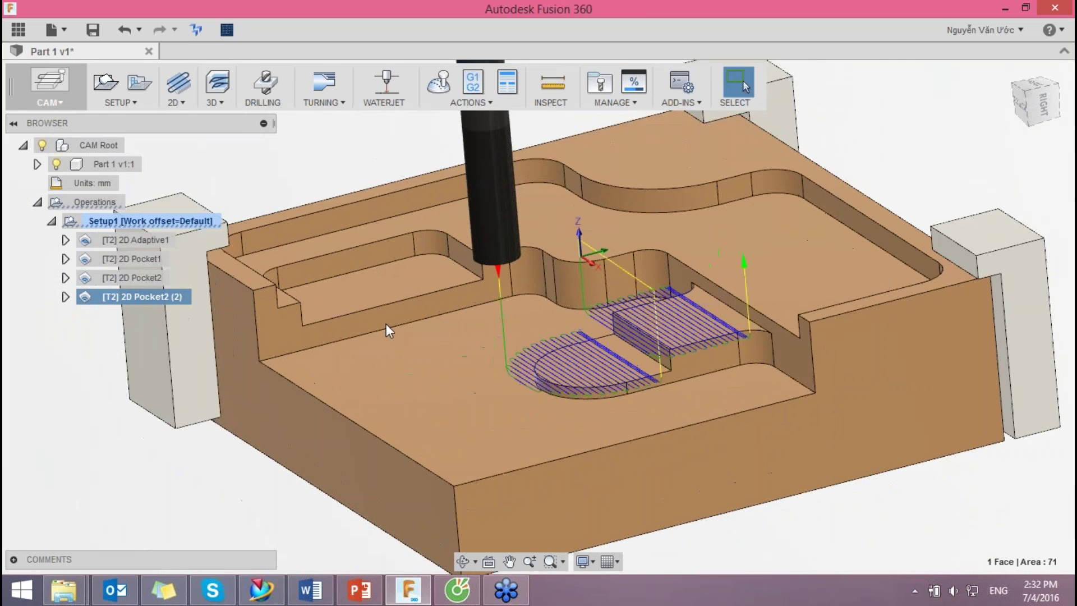
shift+middle_drag(716, 379, 733, 341)
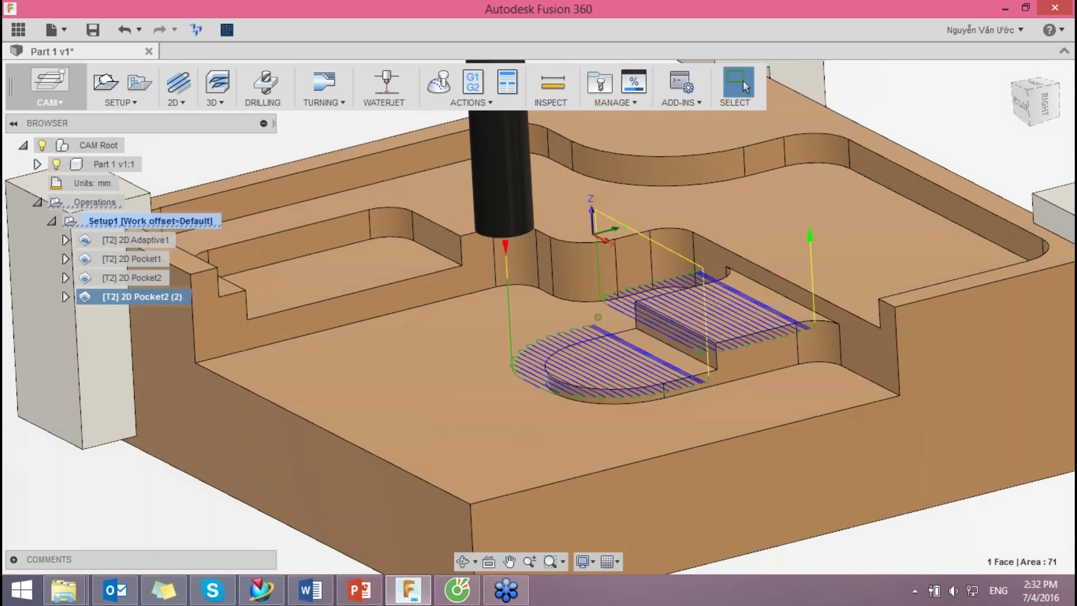
scroll(606, 372, down, 3)
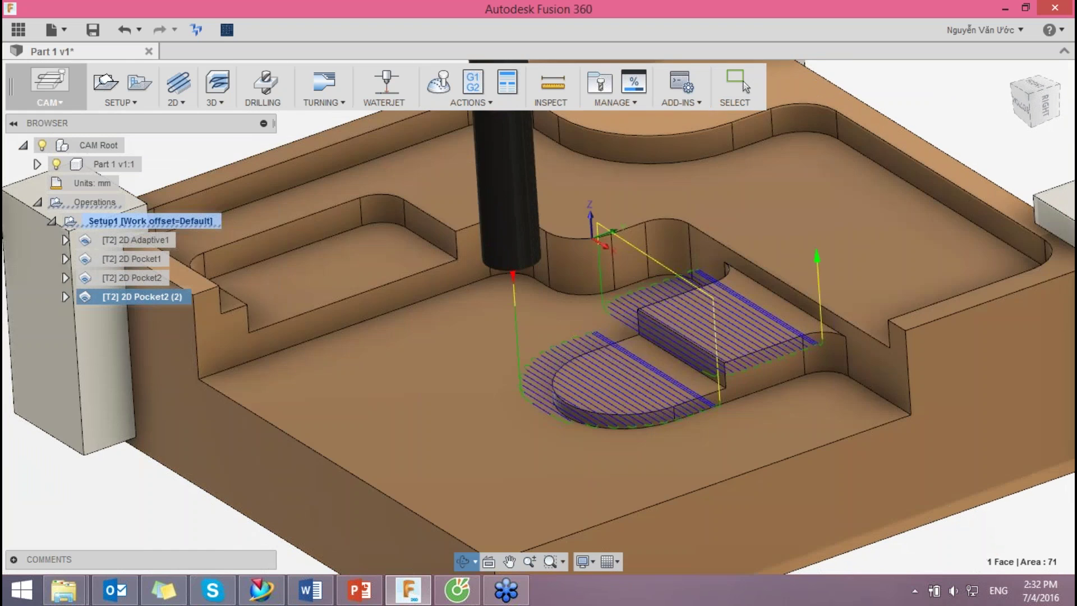
scroll(731, 359, up, 3)
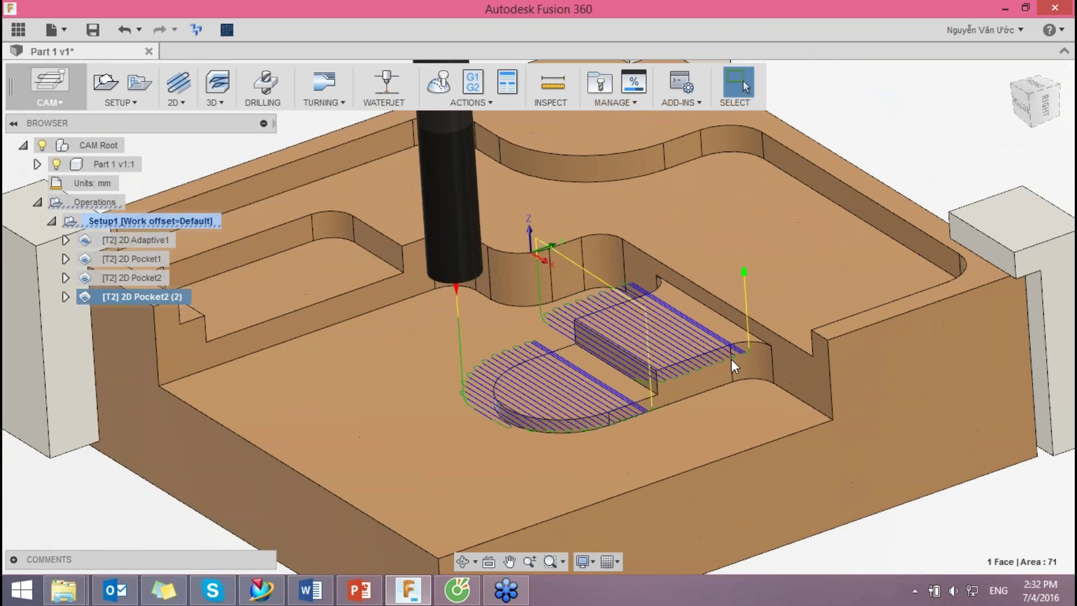
Step: Set 2D Pocket2 (2) radial and axial stock to leave to 0 mm
right_click(174, 288)
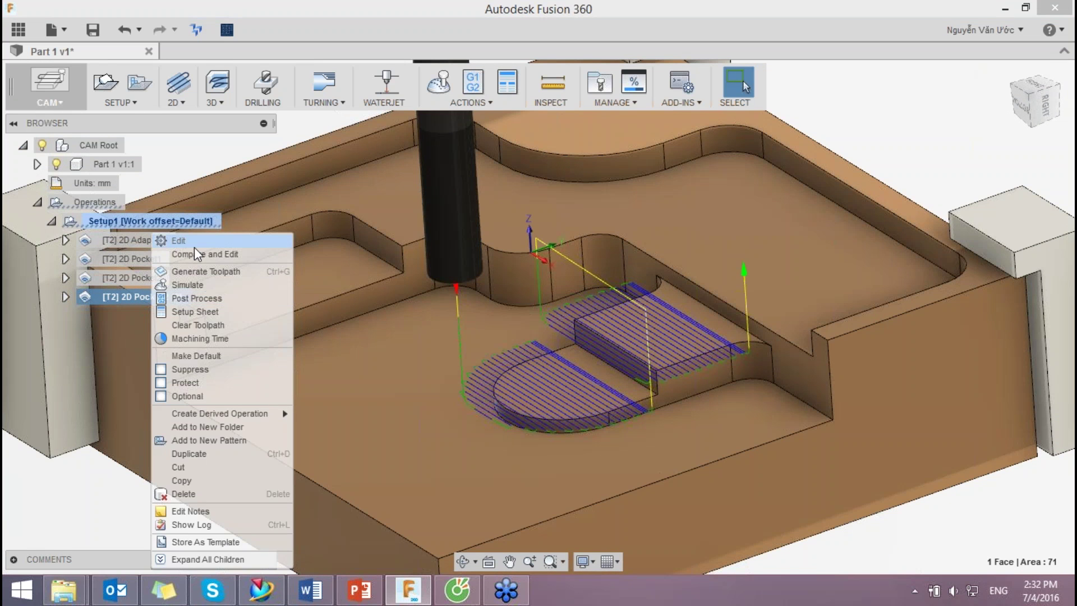
click(194, 244)
click(267, 20)
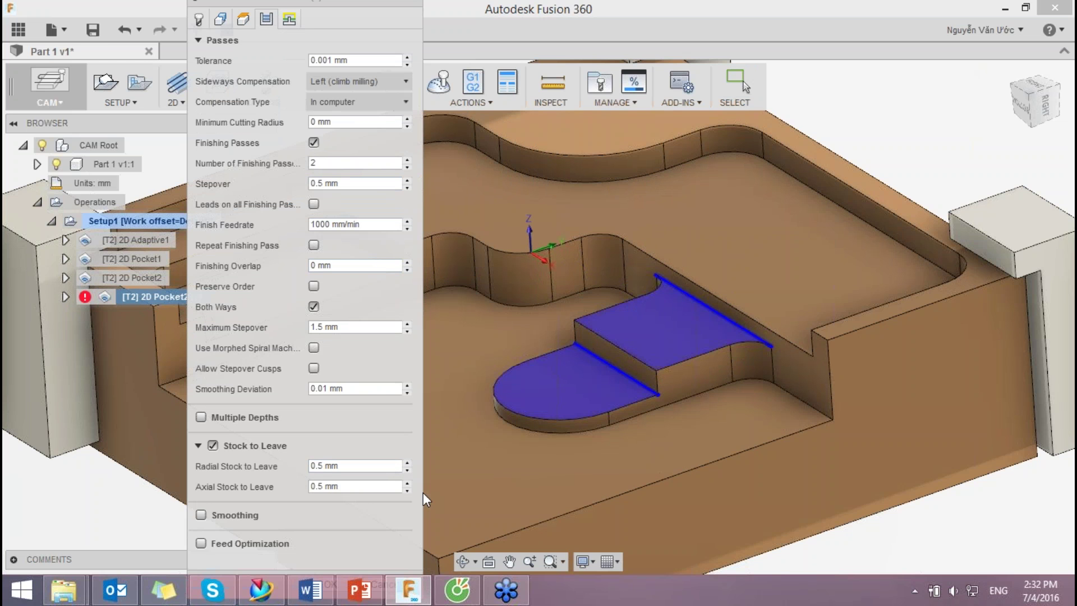
click(407, 470)
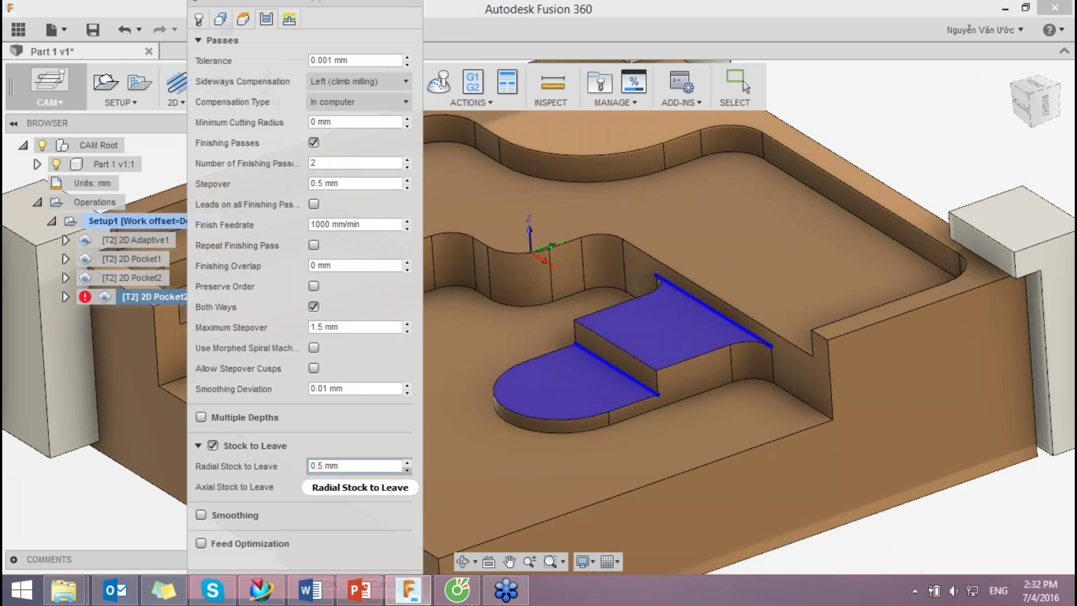
click(409, 472)
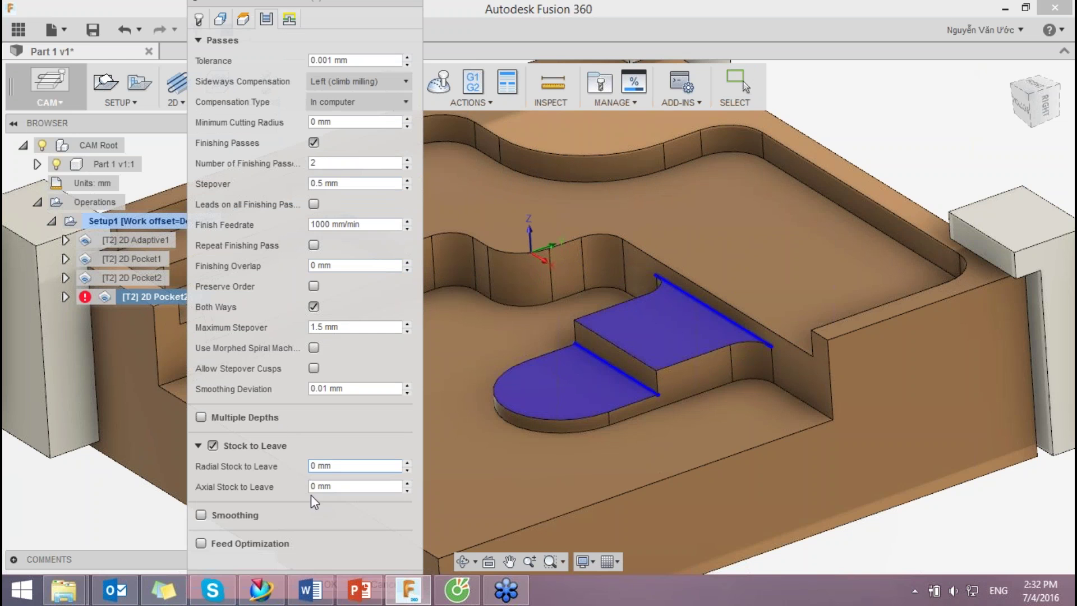
click(204, 40)
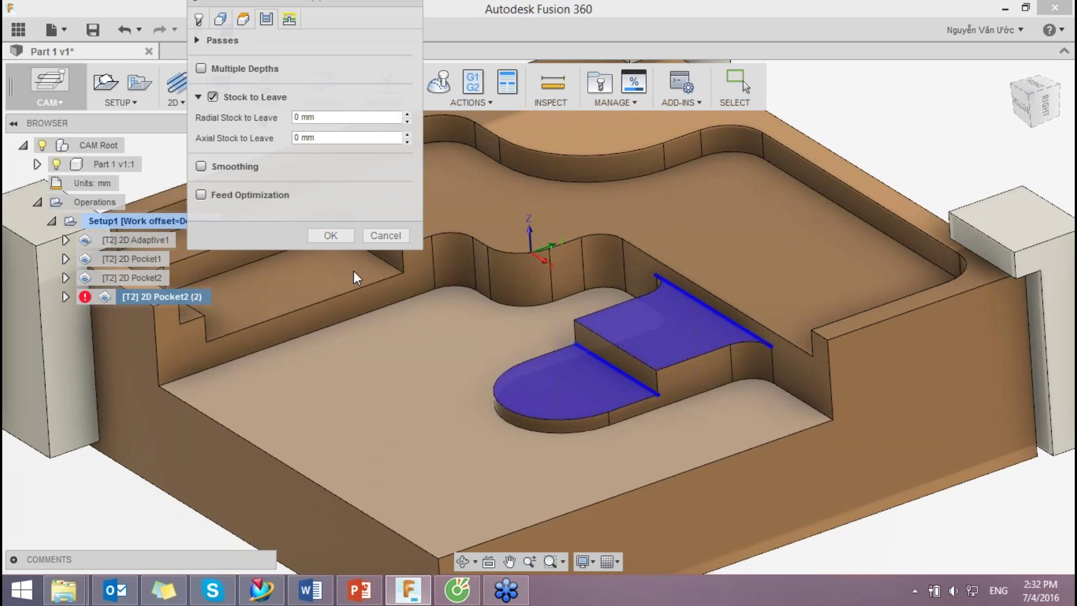
click(343, 236)
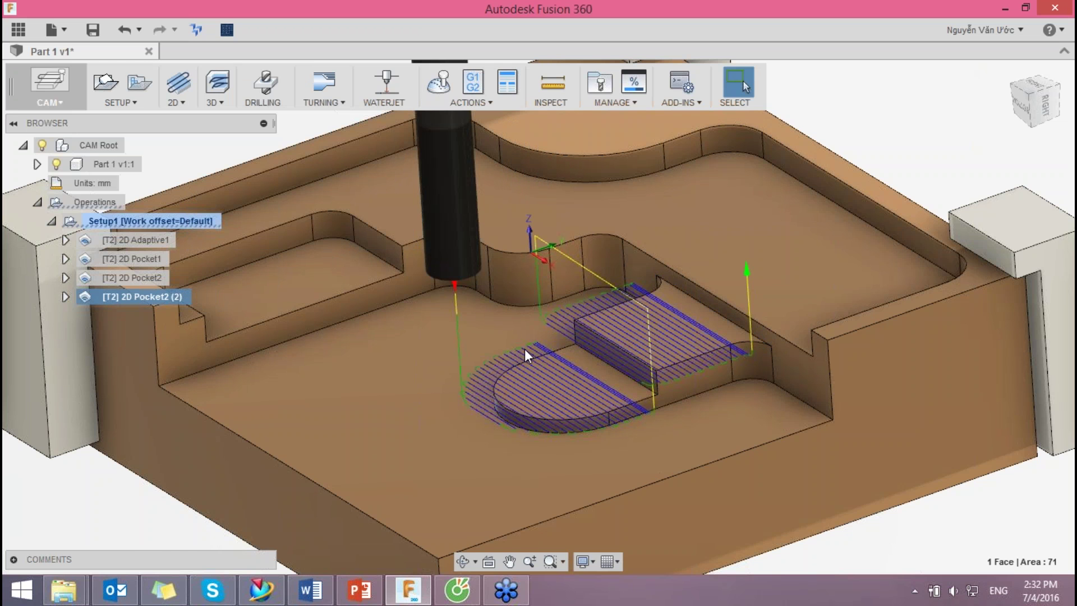
Step: Set 2D Pocket2 radial and axial stock to leave to 0 mm and regenerate it
click(147, 276)
right_click(147, 276)
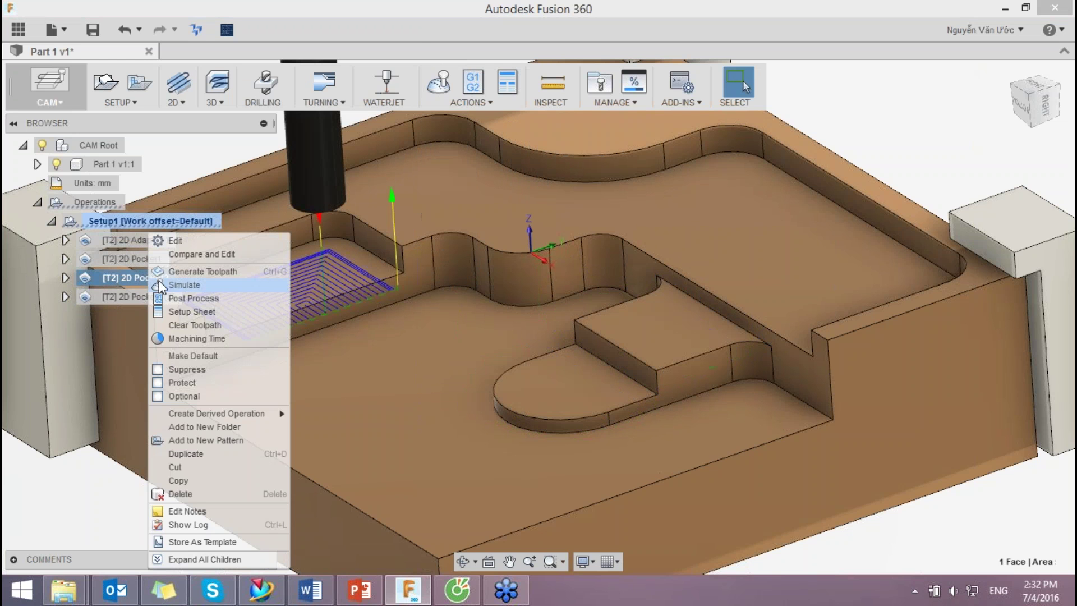
click(196, 254)
click(266, 19)
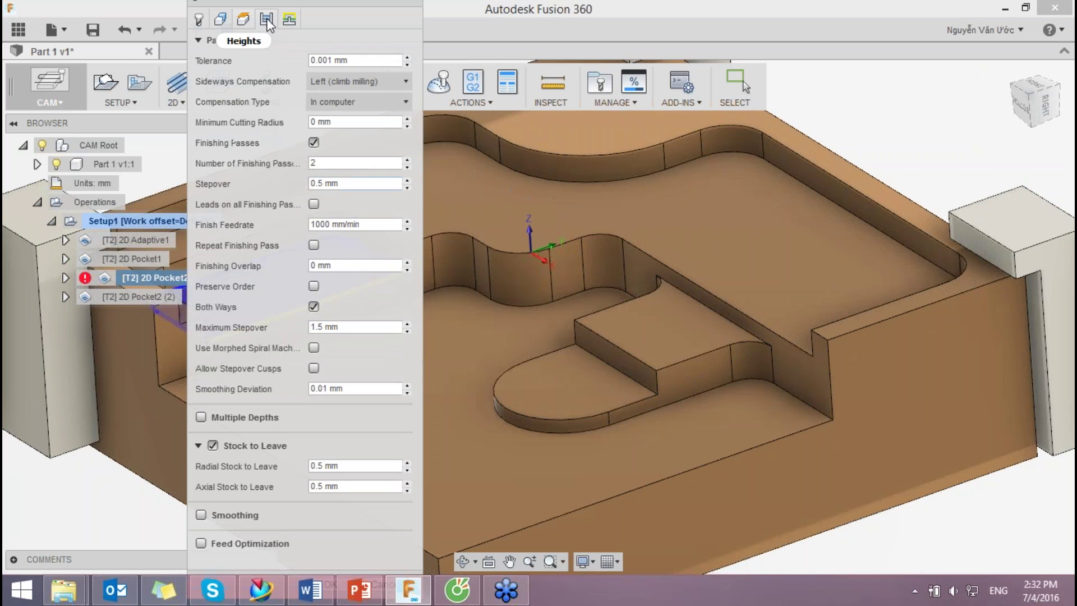
click(408, 471)
click(409, 470)
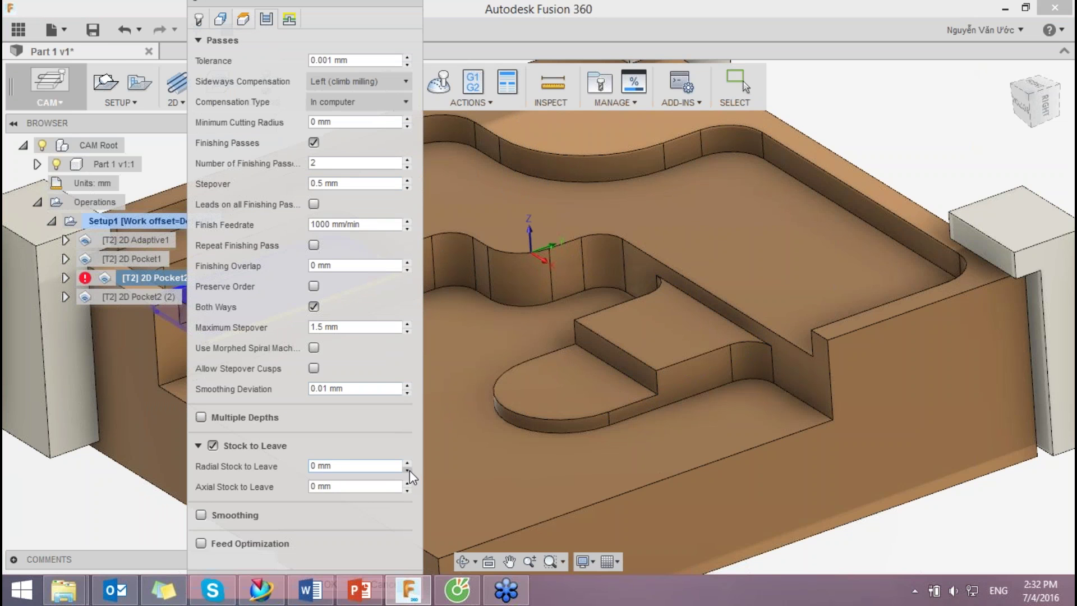
click(219, 40)
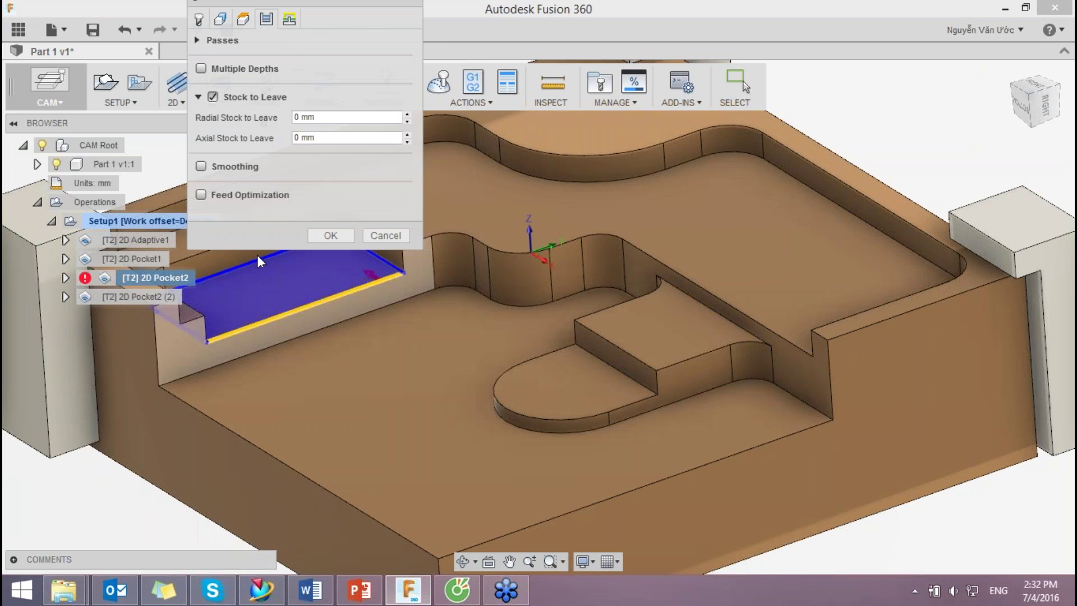
click(330, 235)
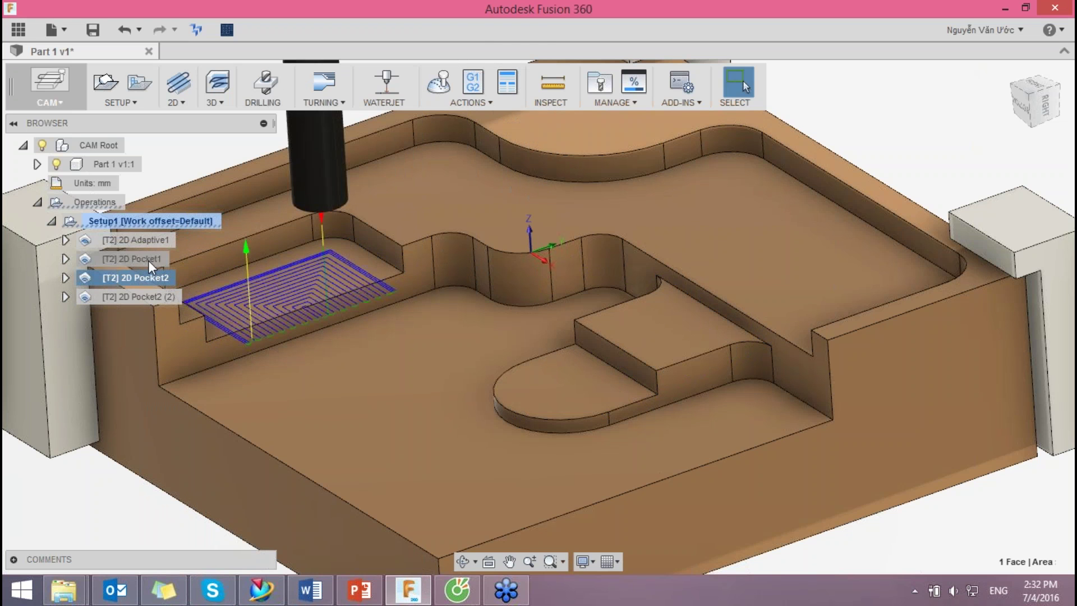
Step: Review 2D Pocket1's pass settings and confirm them unchanged
click(148, 261)
right_click(149, 260)
click(183, 245)
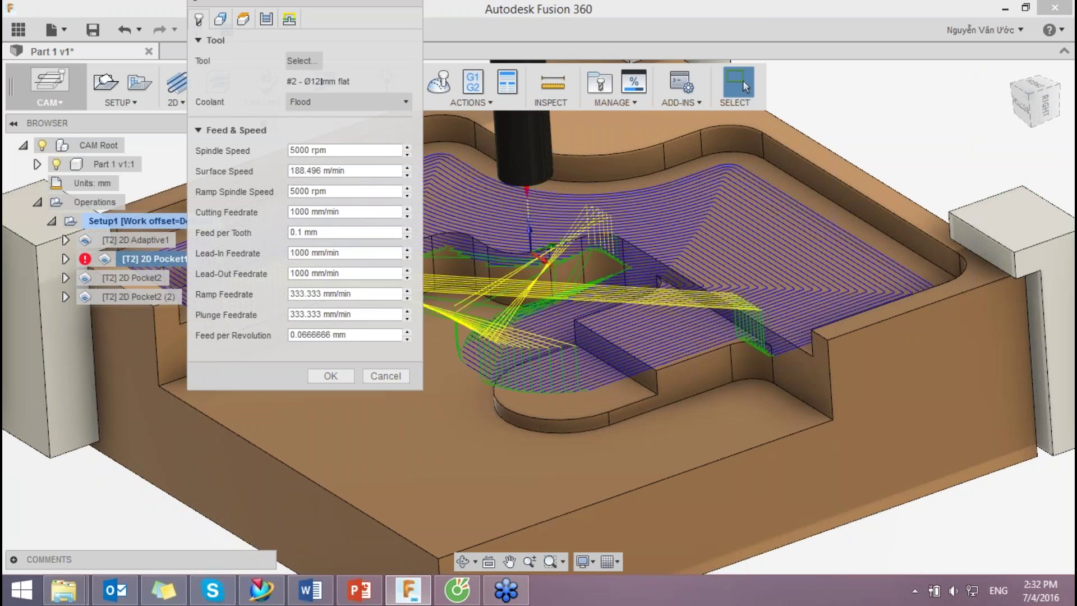
click(266, 19)
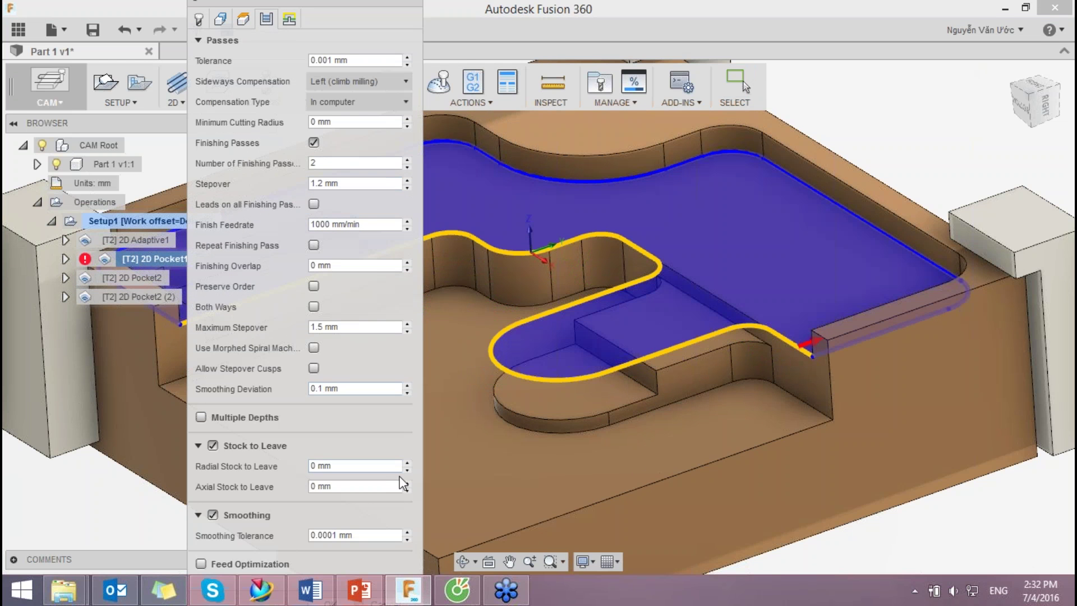
click(240, 41)
click(370, 257)
mouse_move(542, 313)
shift+middle_down()
mouse_move(597, 328)
mouse_move(496, 342)
mouse_move(573, 323)
mouse_move(553, 312)
mouse_move(529, 320)
mouse_move(542, 343)
mouse_move(639, 345)
shift+middle_up()
scroll(639, 346, up, 3)
Step: Display each operation's toolpath in turn and zoom in on the 2D Adaptive1 toolpath
click(155, 297)
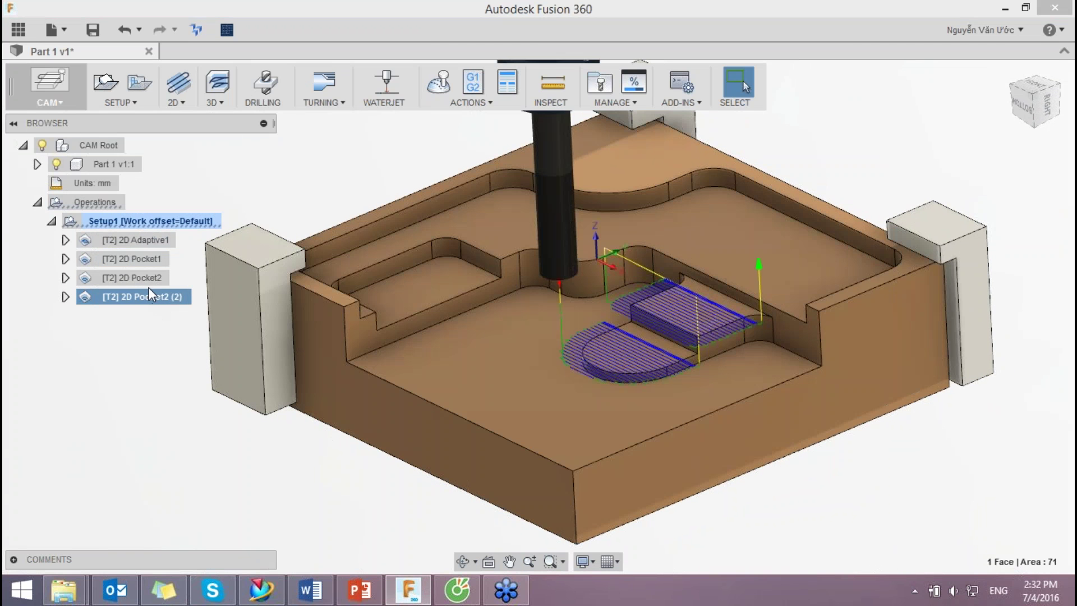
click(148, 279)
click(140, 264)
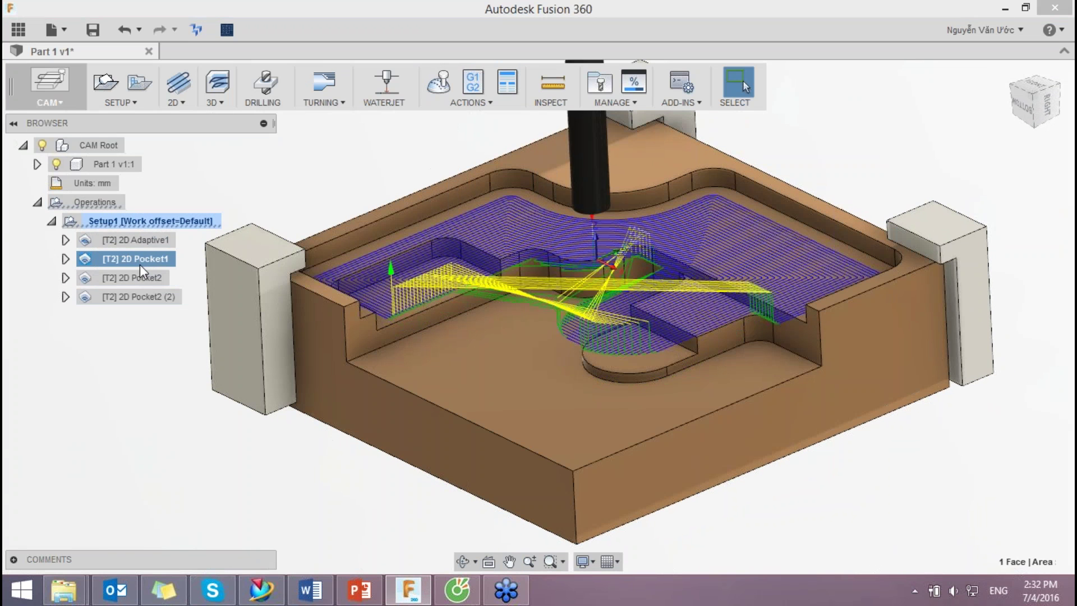
click(138, 239)
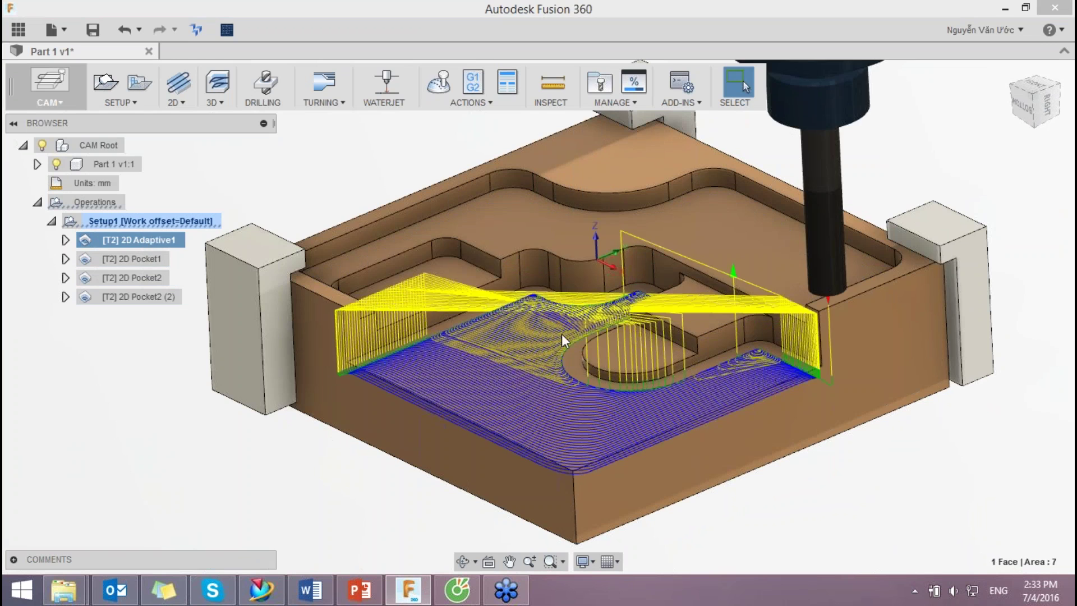
shift+middle_drag(599, 358, 579, 364)
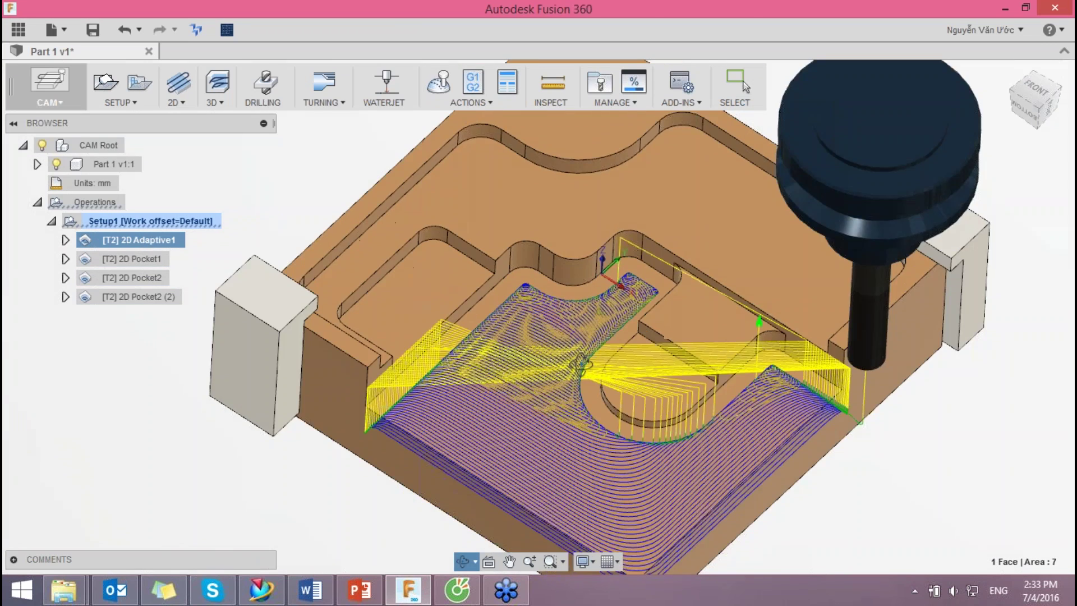
scroll(581, 364, up, 2)
scroll(595, 337, up, 2)
key(Escape)
scroll(621, 292, up, 3)
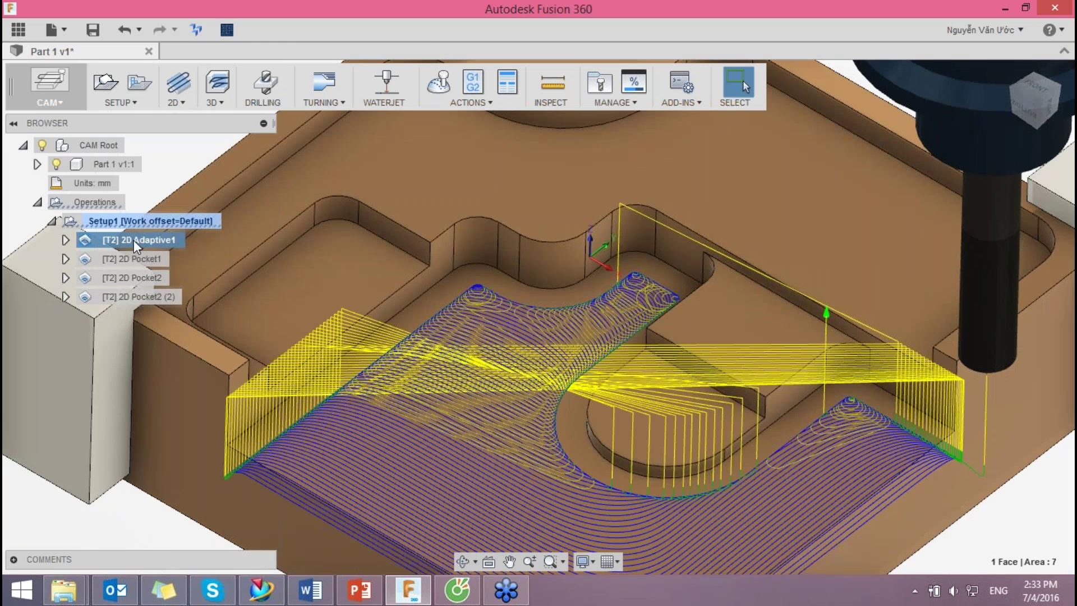
Step: Open 2D Adaptive1's options, then zoom out and orbit the part around
right_click(134, 241)
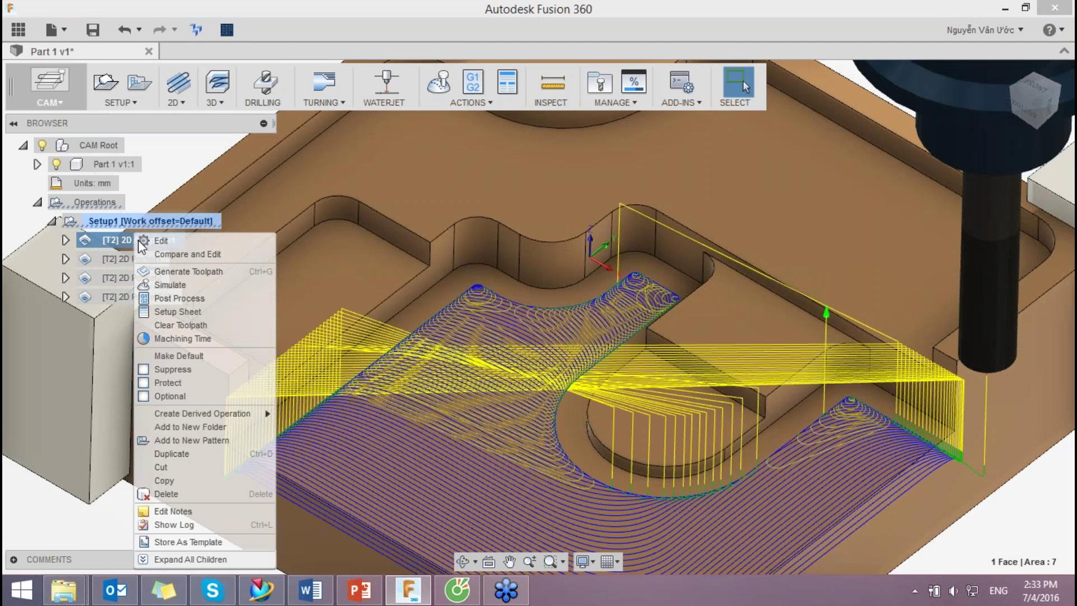
scroll(813, 426, down, 2)
scroll(669, 385, down, 2)
scroll(669, 385, down, 2)
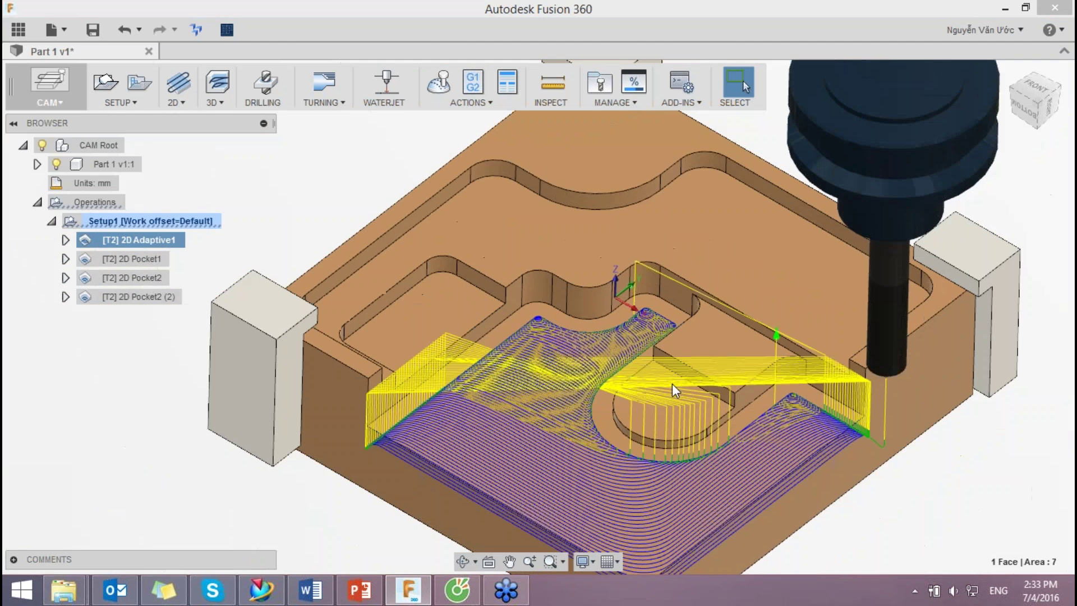
scroll(699, 389, down, 2)
shift+middle_drag(699, 389, 606, 332)
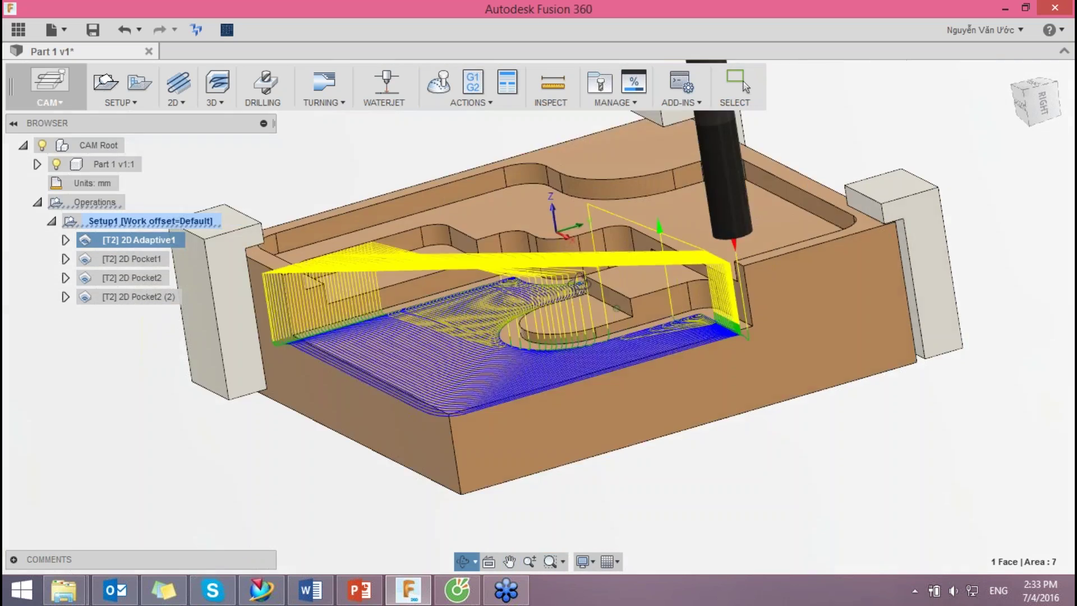
mouse_move(606, 332)
shift+middle_down()
mouse_move(769, 432)
mouse_move(802, 440)
shift+middle_up()
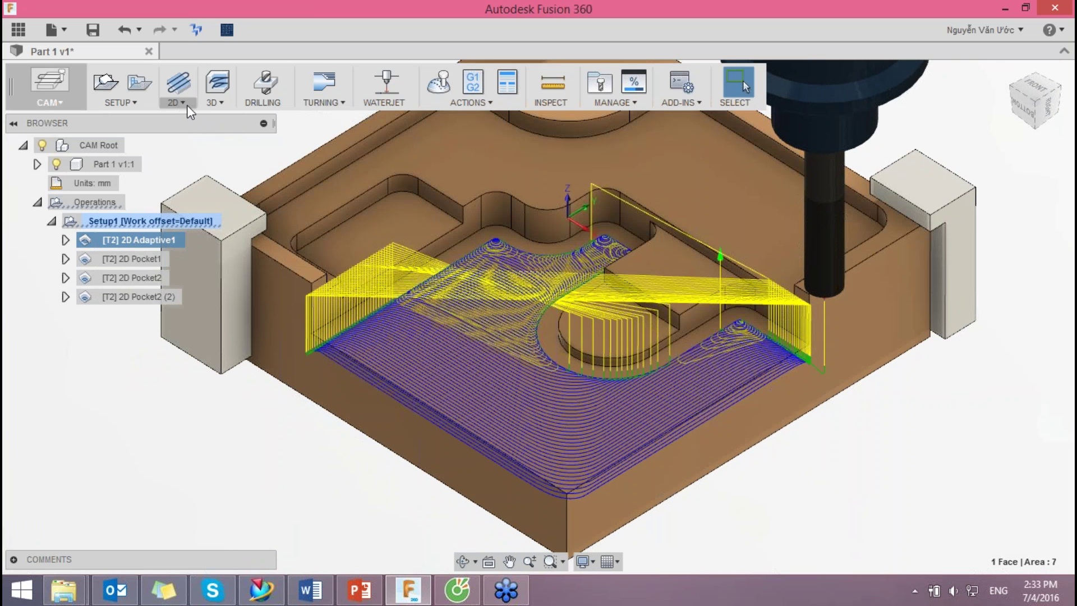
Step: Copy the 2D Pocket2 (2) operation from the Browser
click(133, 298)
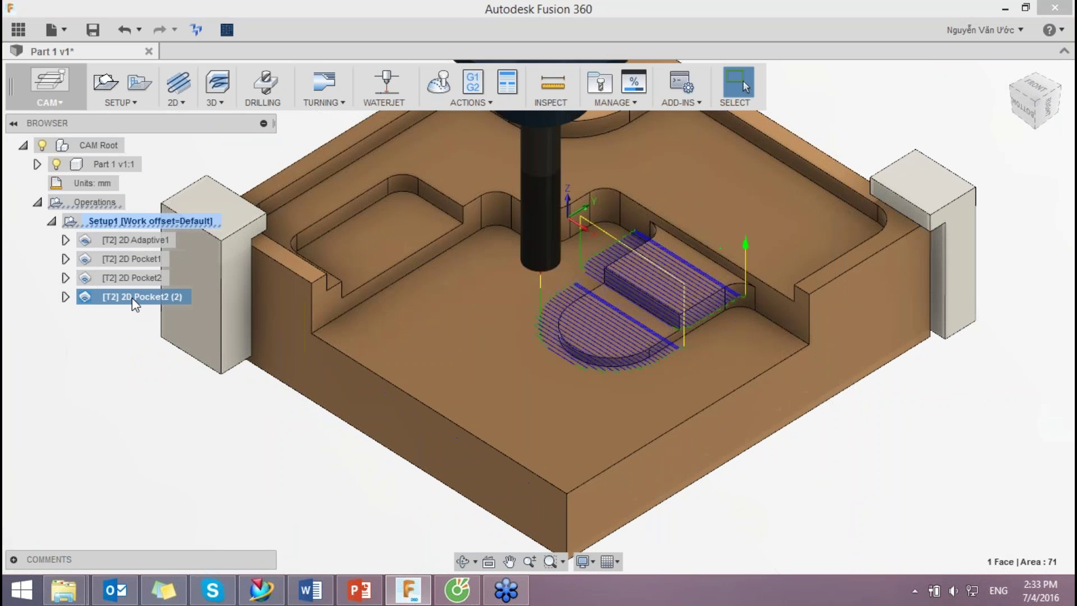
click(121, 279)
right_click(130, 302)
click(179, 481)
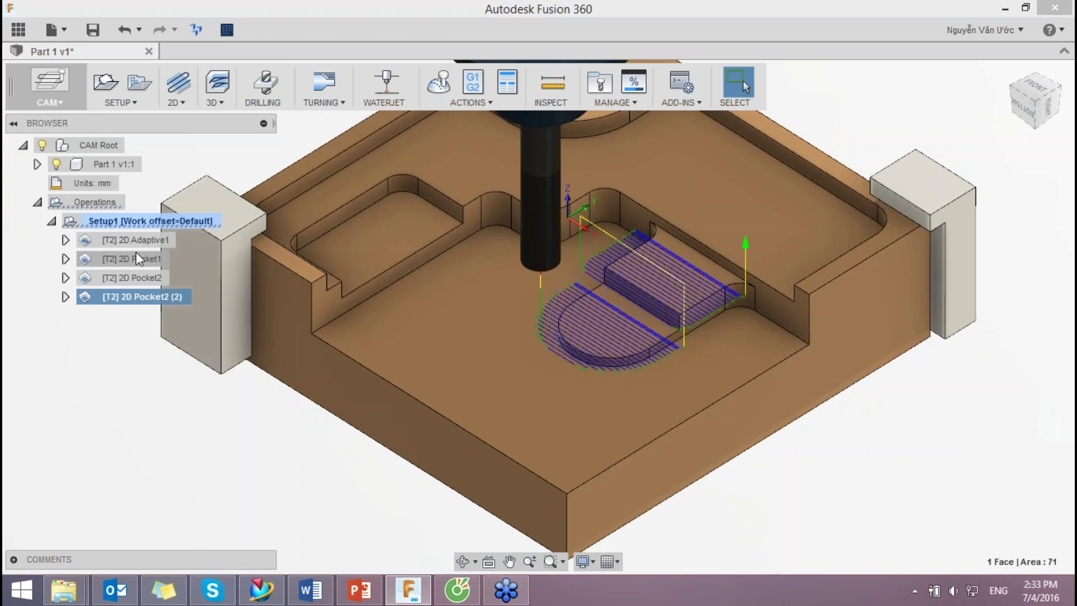
Step: Paste the copy into Setup1 as 2D Pocket2 (3) and pocket the large floor
right_click(124, 220)
click(177, 442)
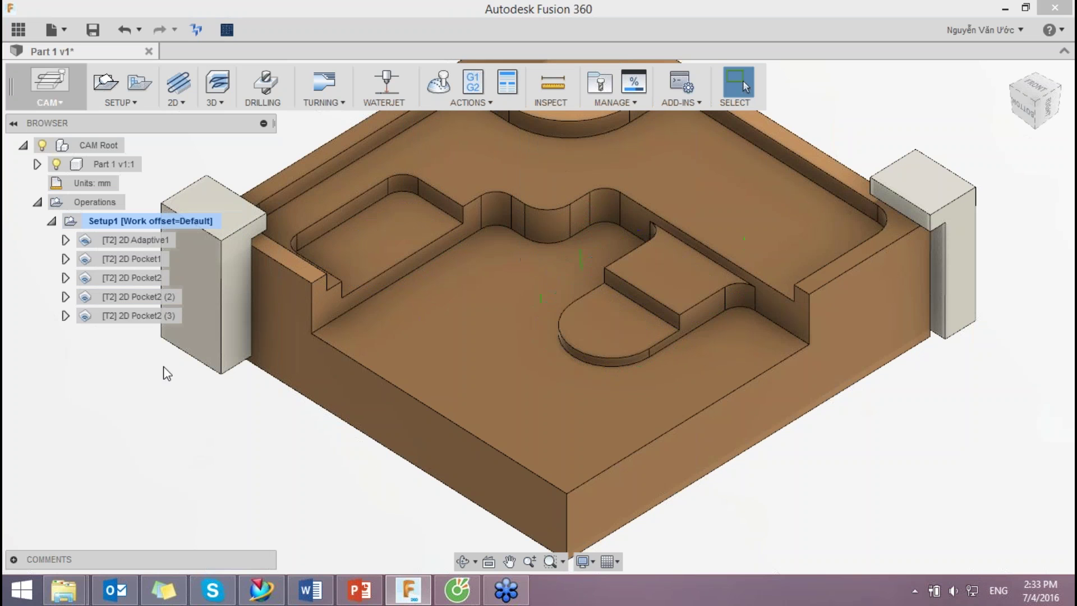
click(135, 315)
right_click(134, 317)
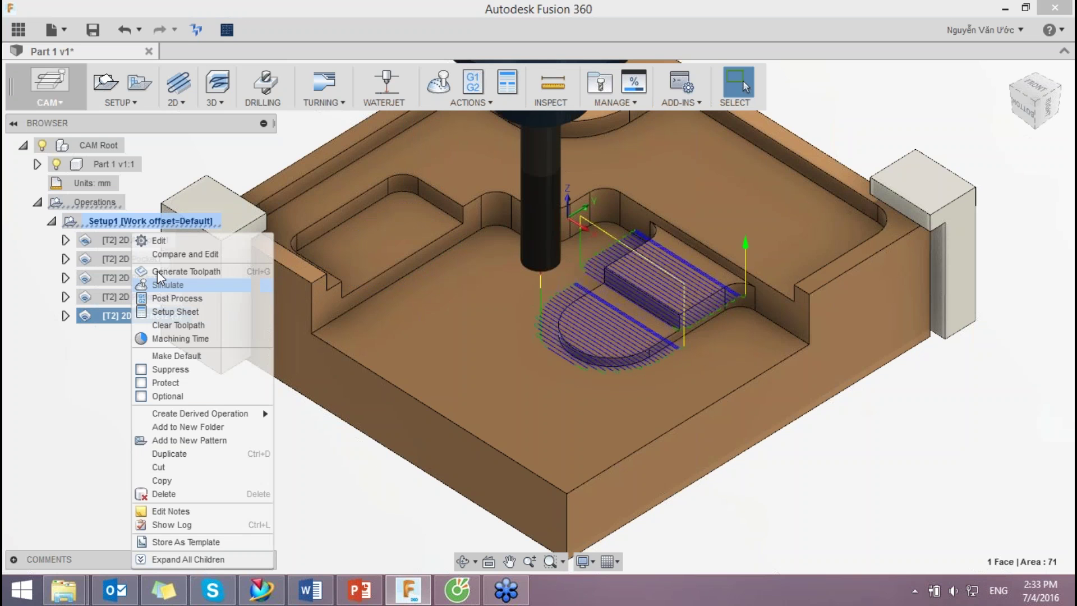
click(159, 240)
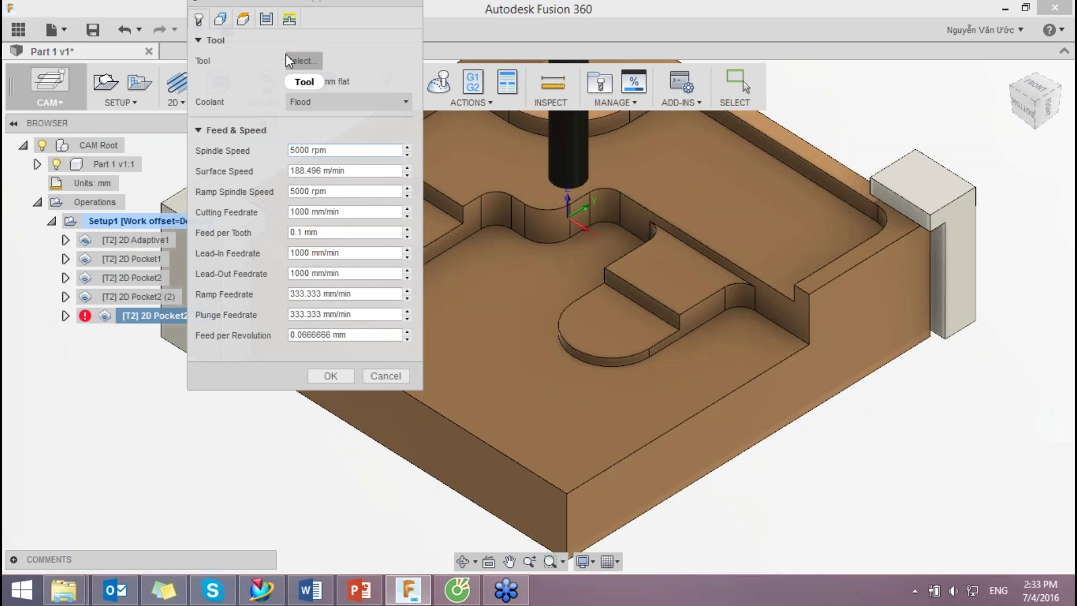
click(220, 19)
click(339, 60)
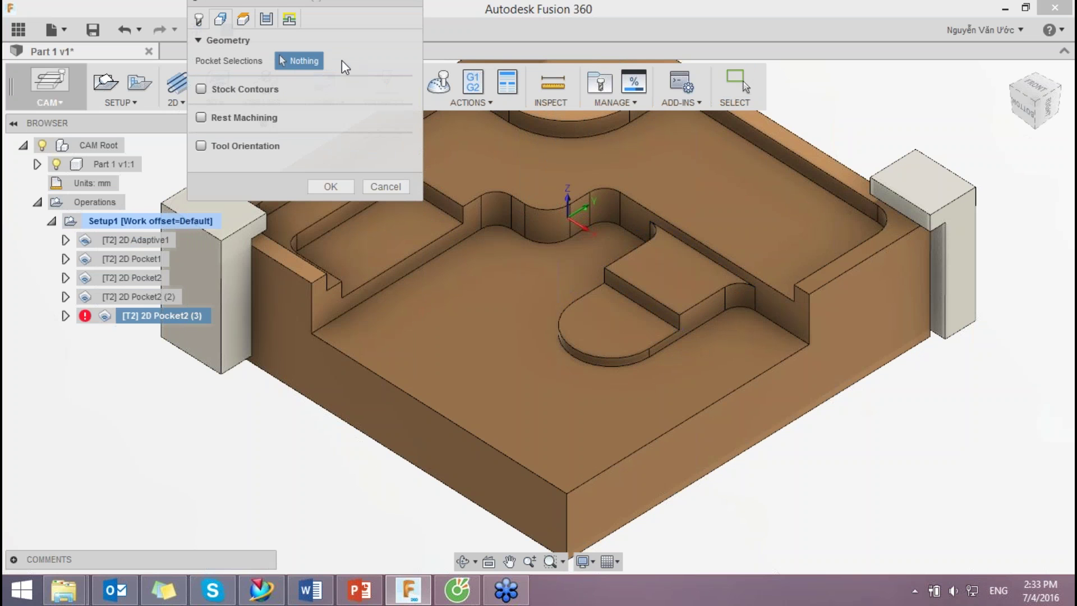
click(438, 257)
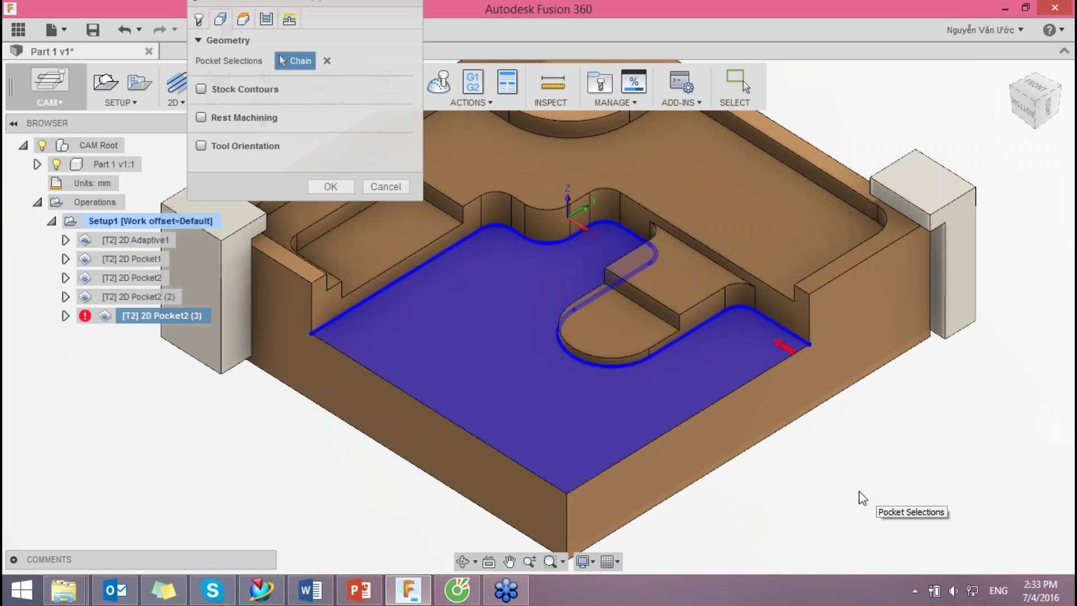
Step: Give 2D Pocket2 (3) a 0.3 mm stepover and 1.2 mm maximum stepover
click(266, 19)
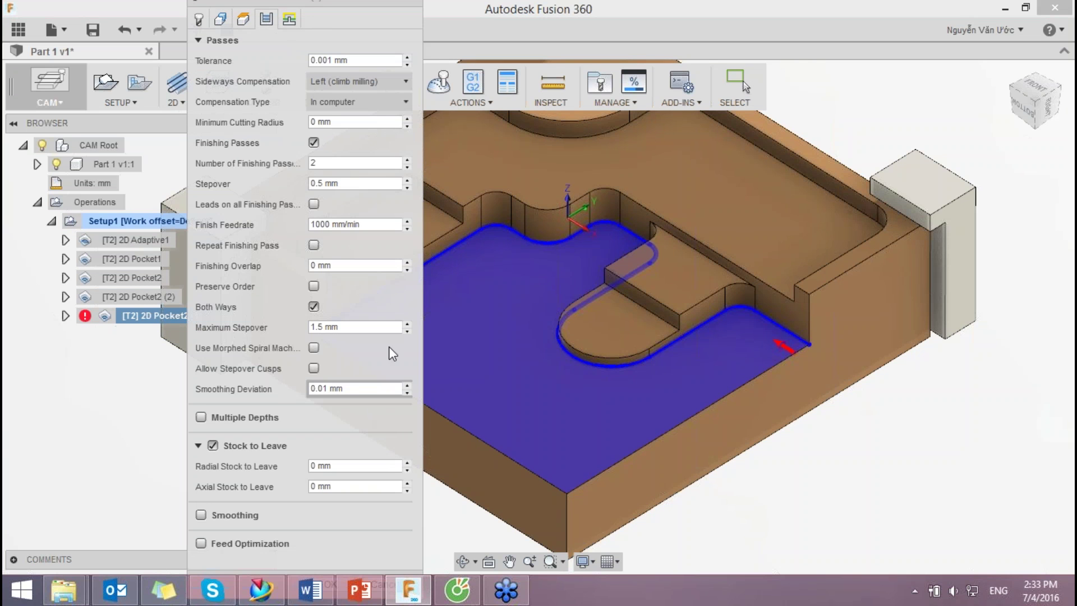
click(343, 163)
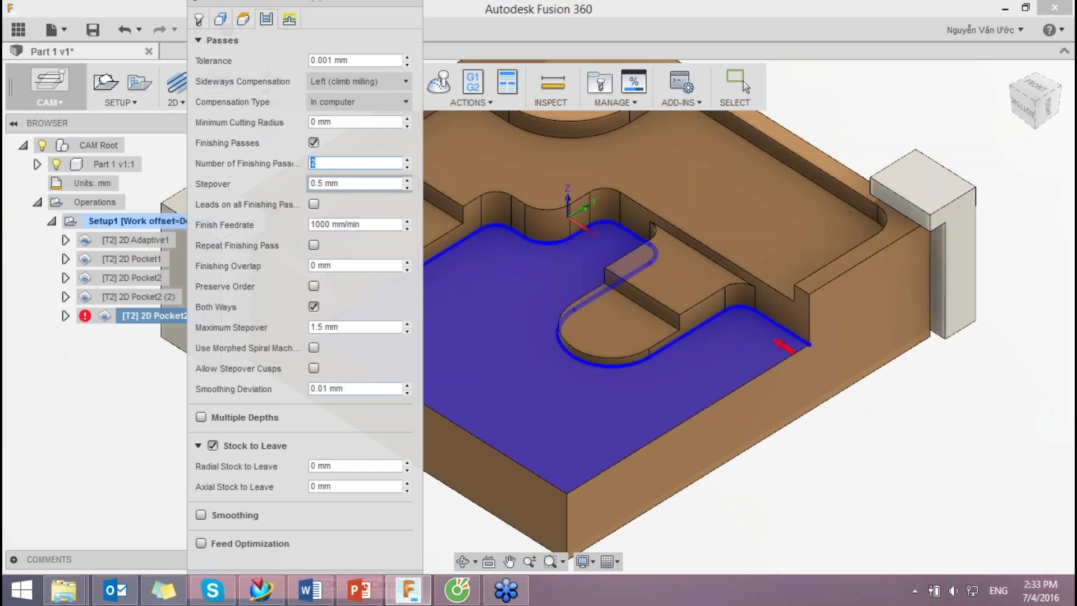
double_click(324, 184)
text(.)
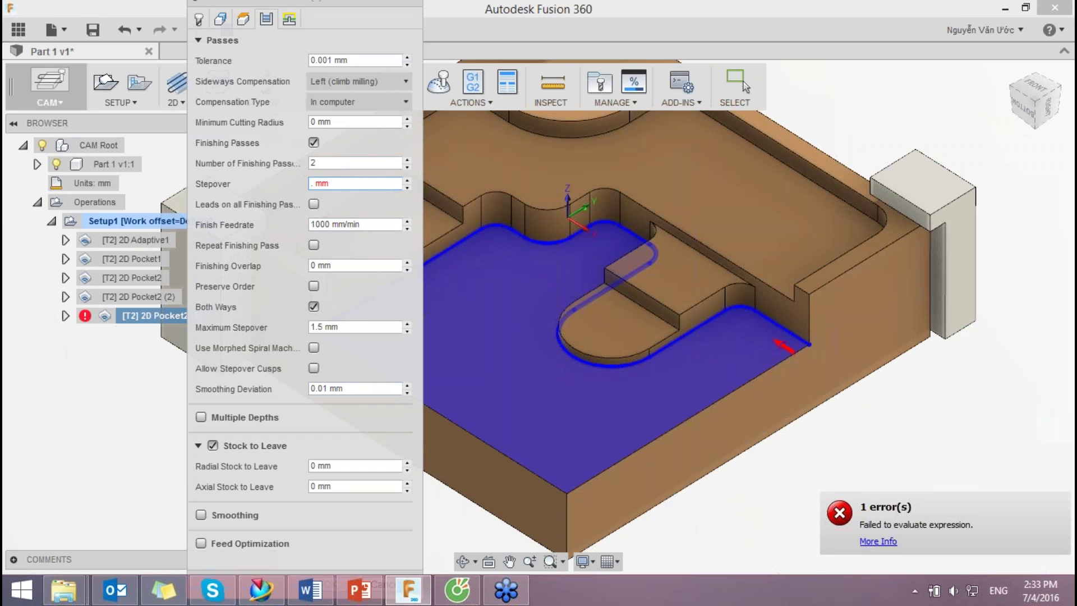
text(3)
double_click(345, 326)
text(1.2)
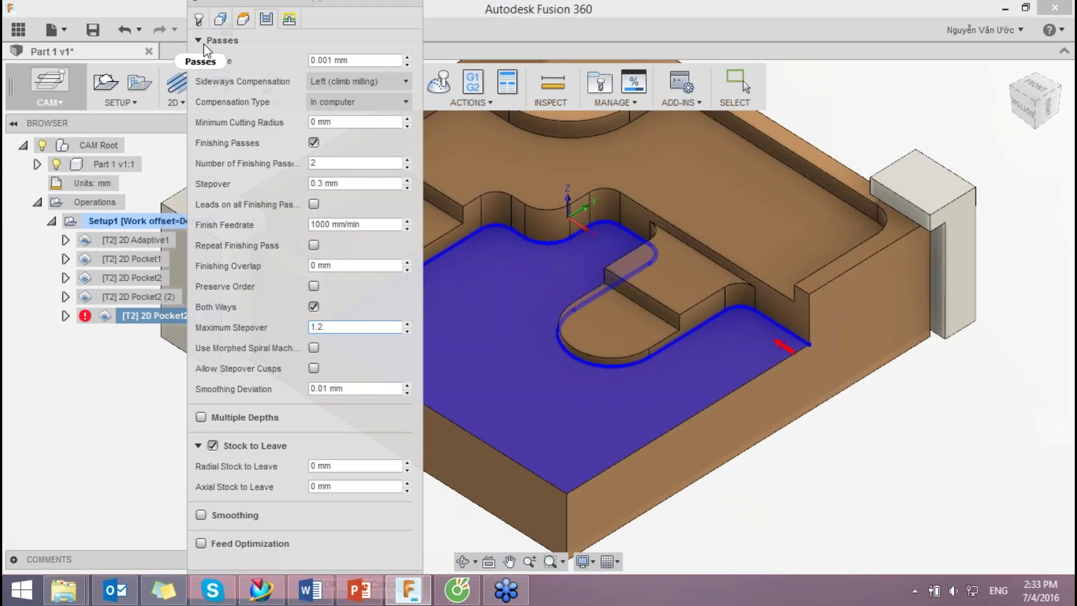
click(202, 41)
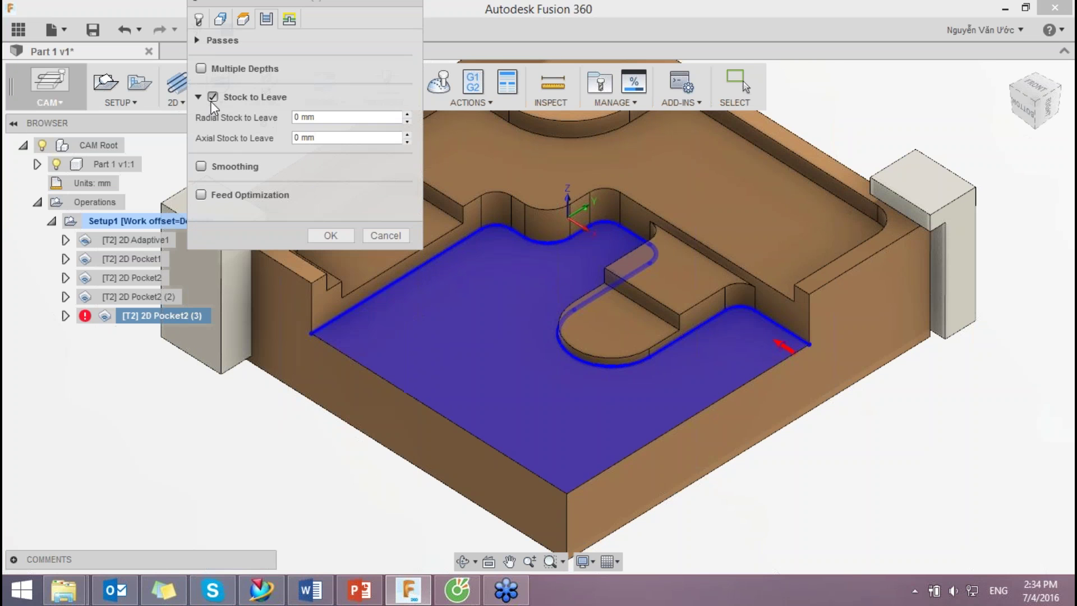
click(330, 234)
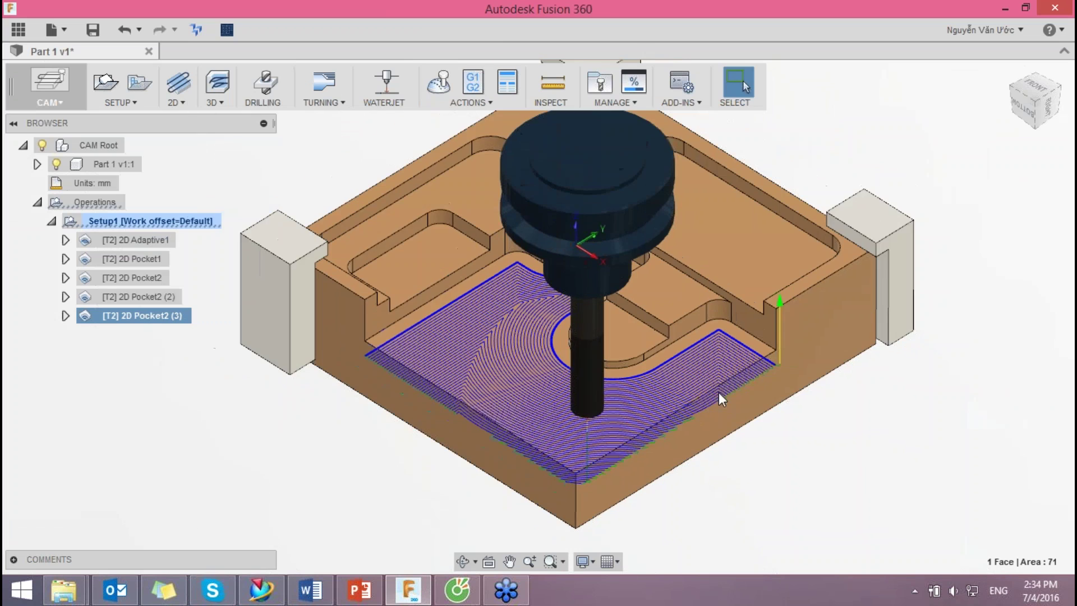
Step: Orbit around the new 2D Pocket2 (3) toolpath and review 2D Adaptive1
scroll(717, 396, up, 3)
mouse_move(691, 385)
shift+middle_down()
mouse_move(676, 415)
mouse_move(720, 348)
mouse_move(689, 377)
shift+middle_up()
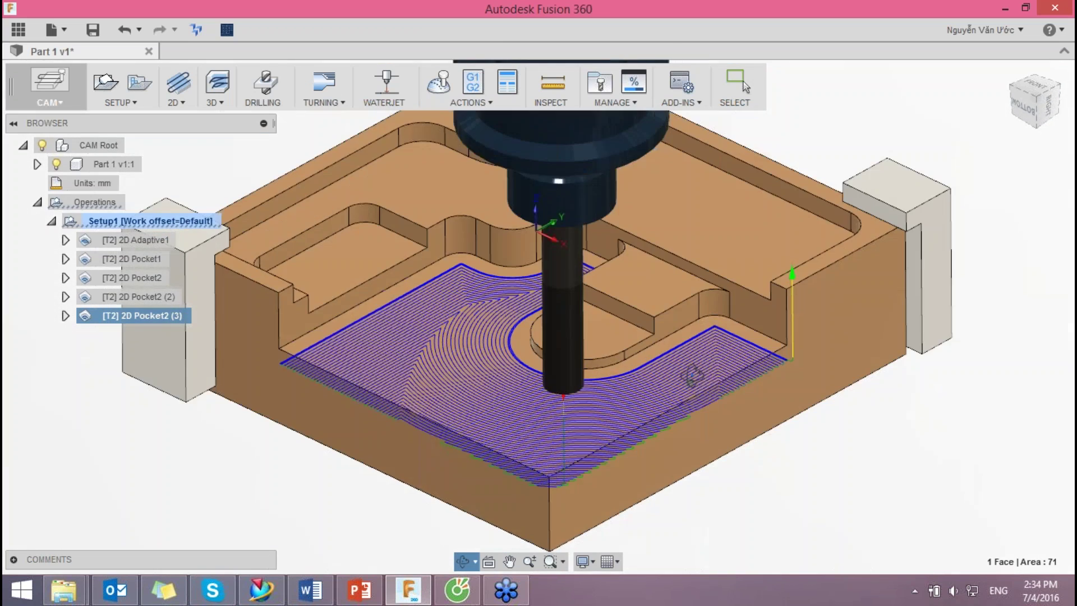
shift+middle_drag(689, 377, 645, 337)
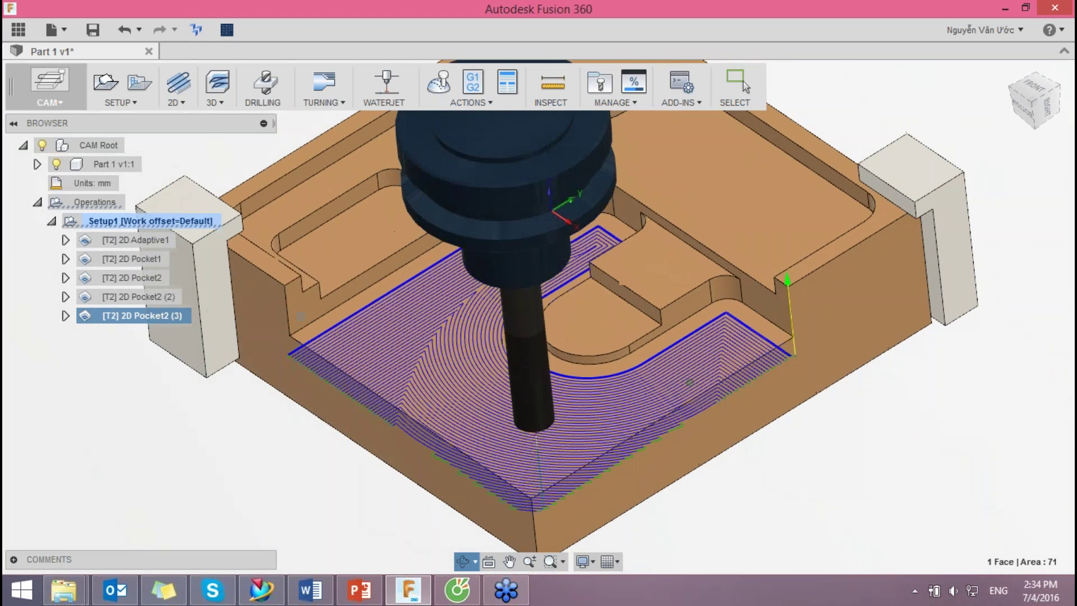
click(144, 239)
right_click(145, 240)
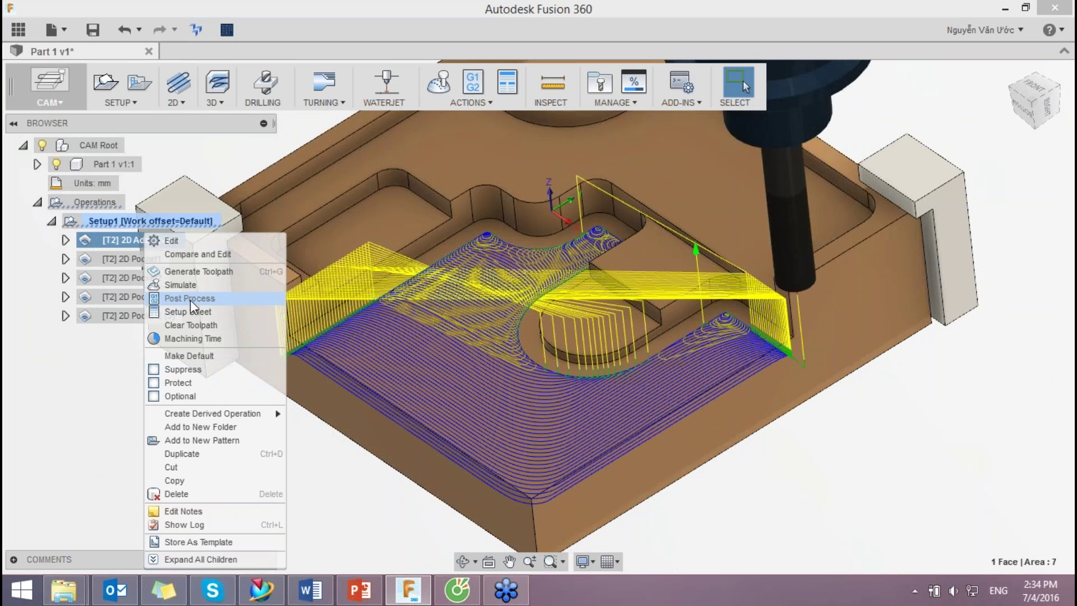
key(Escape)
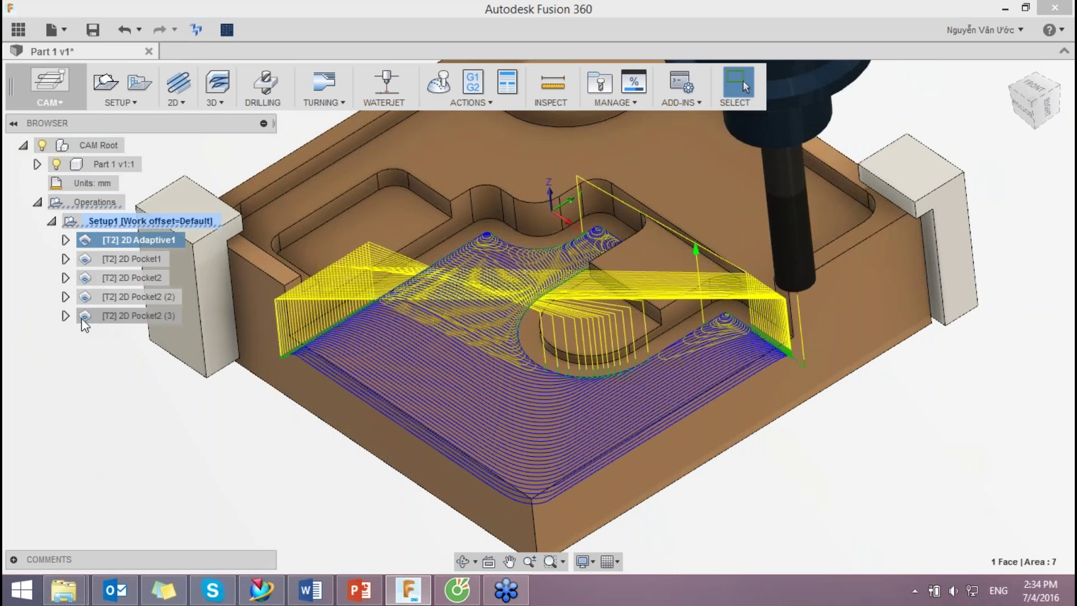
Step: Move 2D Pocket2 (3) up below 2D Adaptive1, then delete 2D Adaptive1
drag(84, 317, 141, 259)
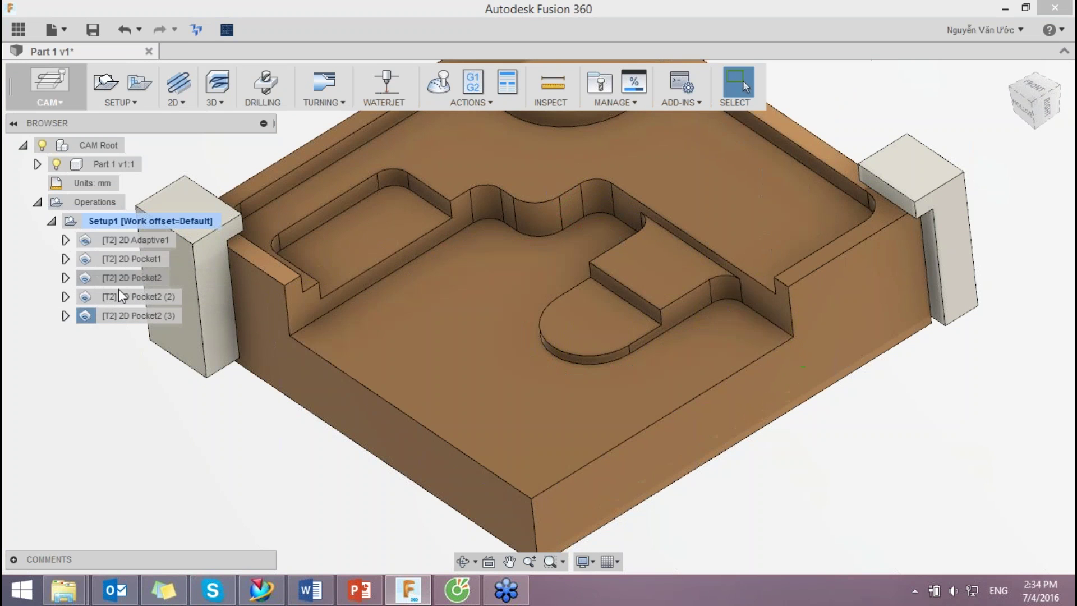
click(137, 239)
right_click(137, 239)
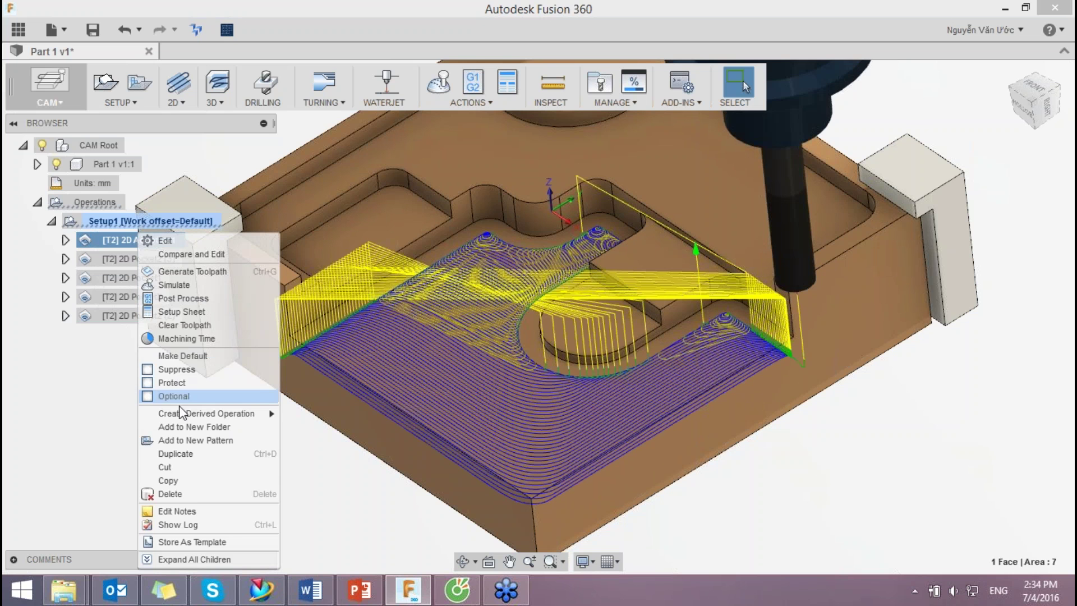
click(184, 492)
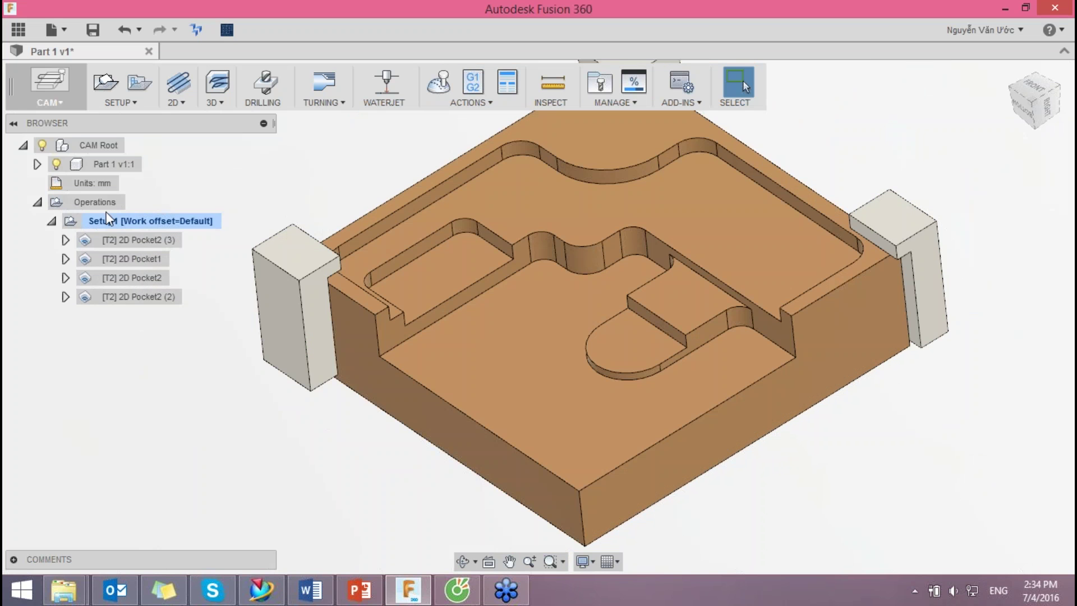
Step: Simulate Setup1 and scrub the timeline to about halfway and back
right_click(107, 221)
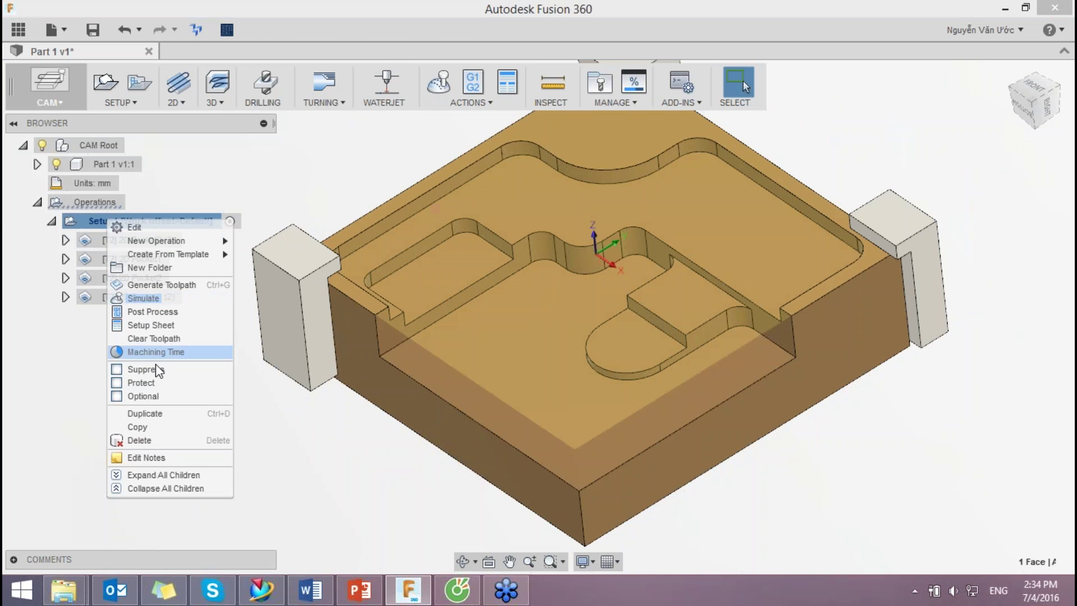
click(439, 83)
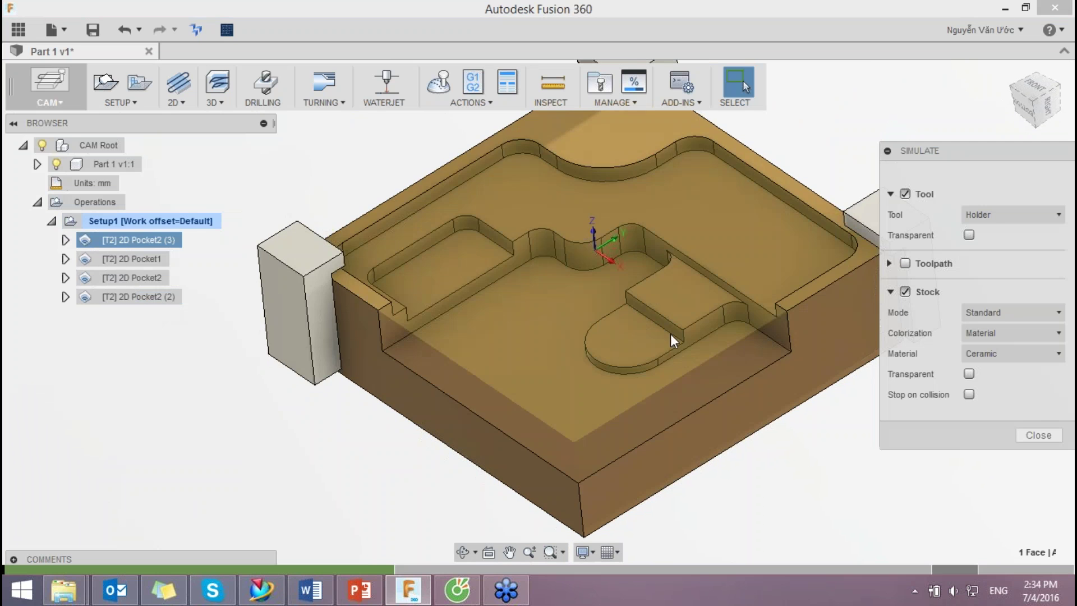
shift+middle_drag(528, 303, 528, 281)
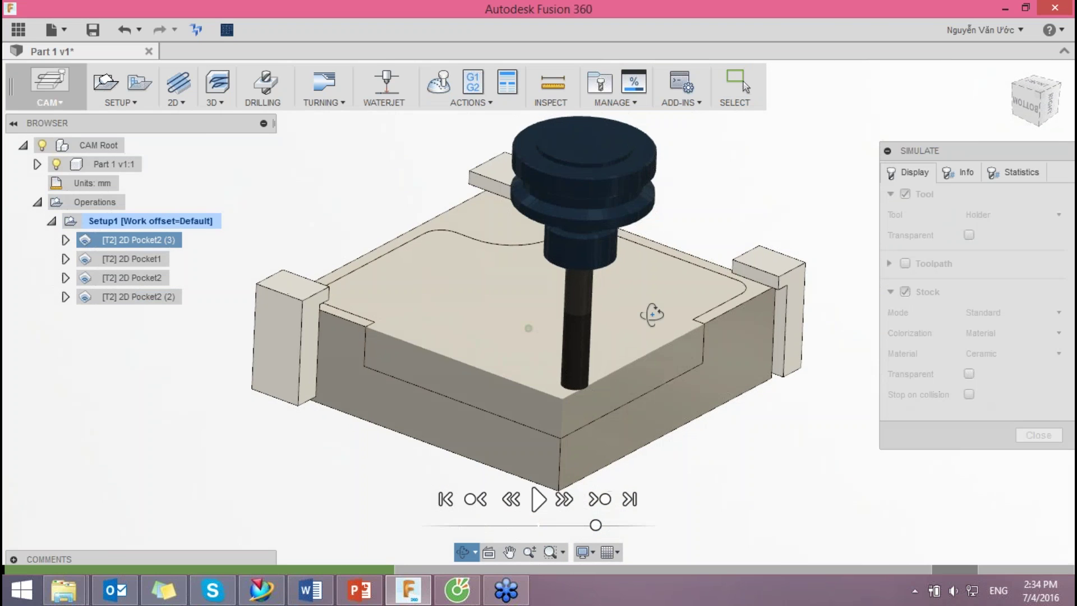
drag(391, 570, 734, 570)
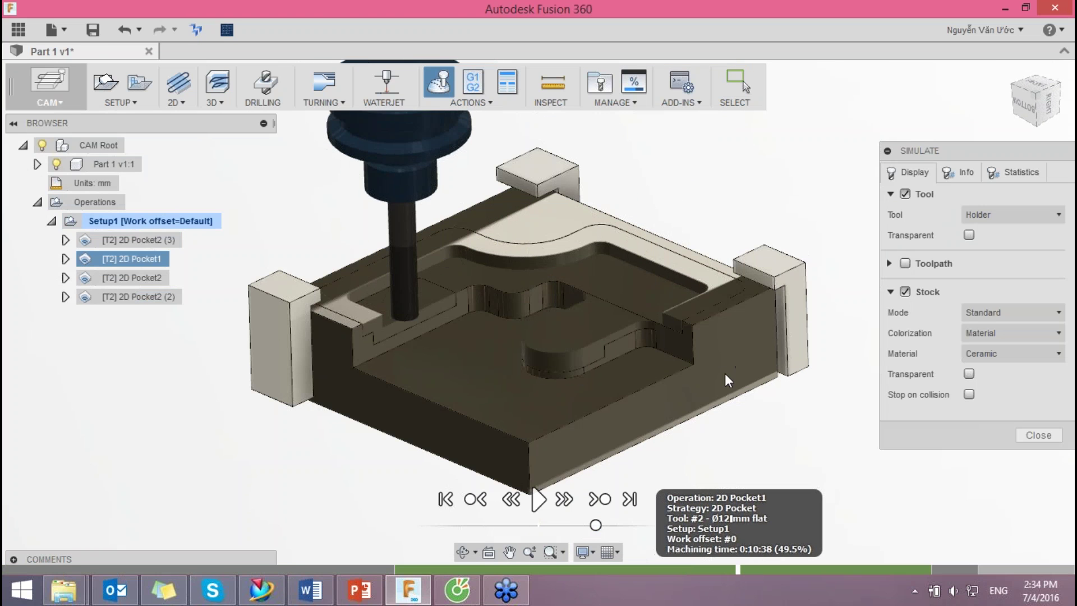
drag(330, 547, 527, 508)
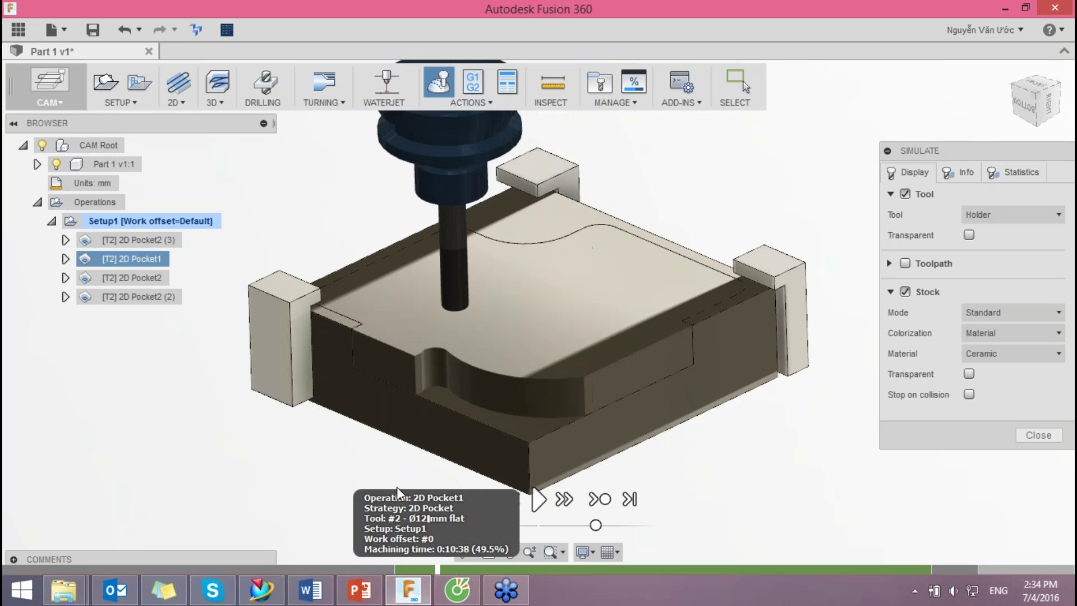
drag(526, 508, 331, 501)
Step: Reset the simulation to uncut stock, view from below, and play it
click(446, 499)
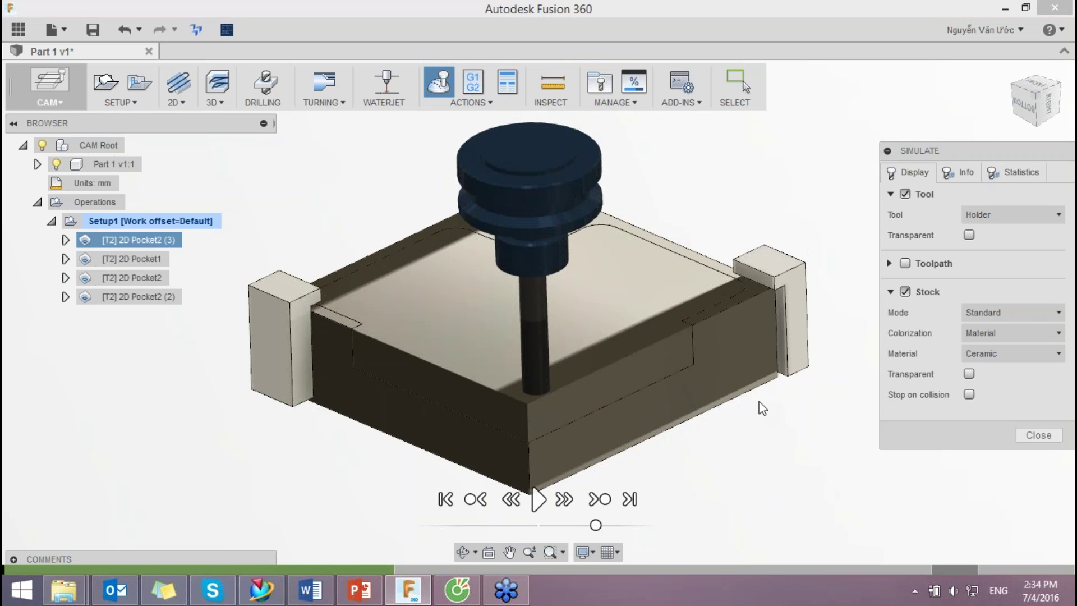
shift+middle_drag(679, 428, 751, 376)
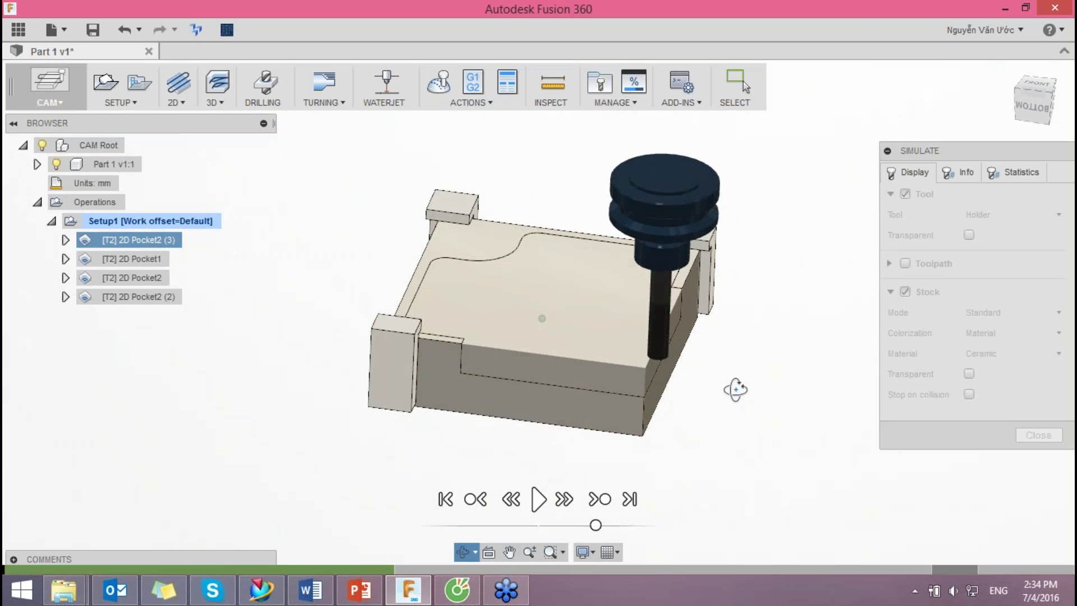
scroll(751, 376, up, 2)
click(539, 499)
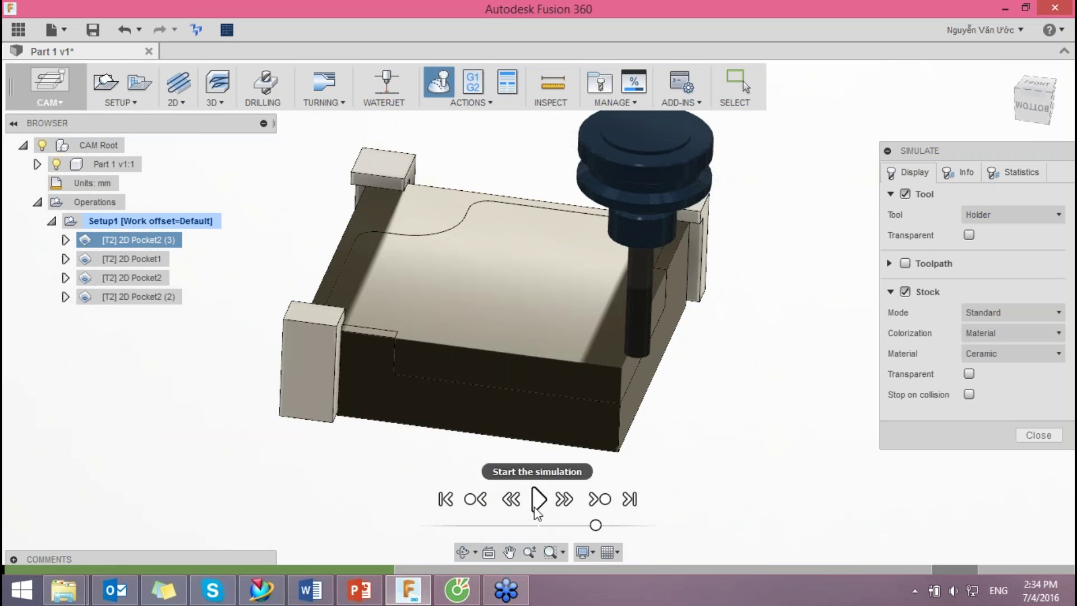
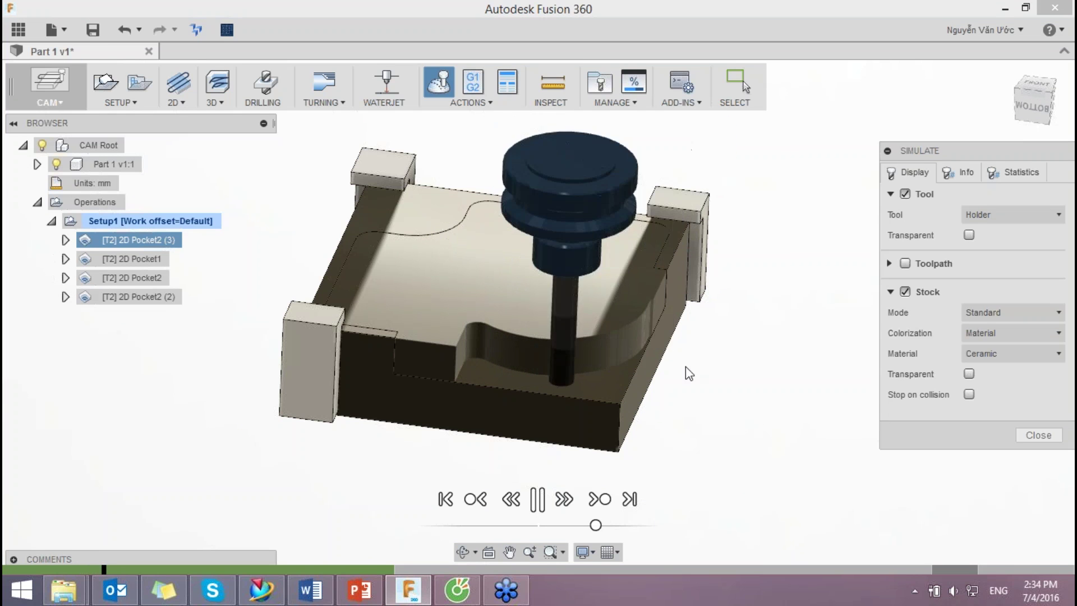
Step: Scrub the simulation forward, rewind to the 2D Pocket1 pass, and speed up playback
scroll(685, 366, up, 2)
shift+middle_drag(687, 373, 716, 394)
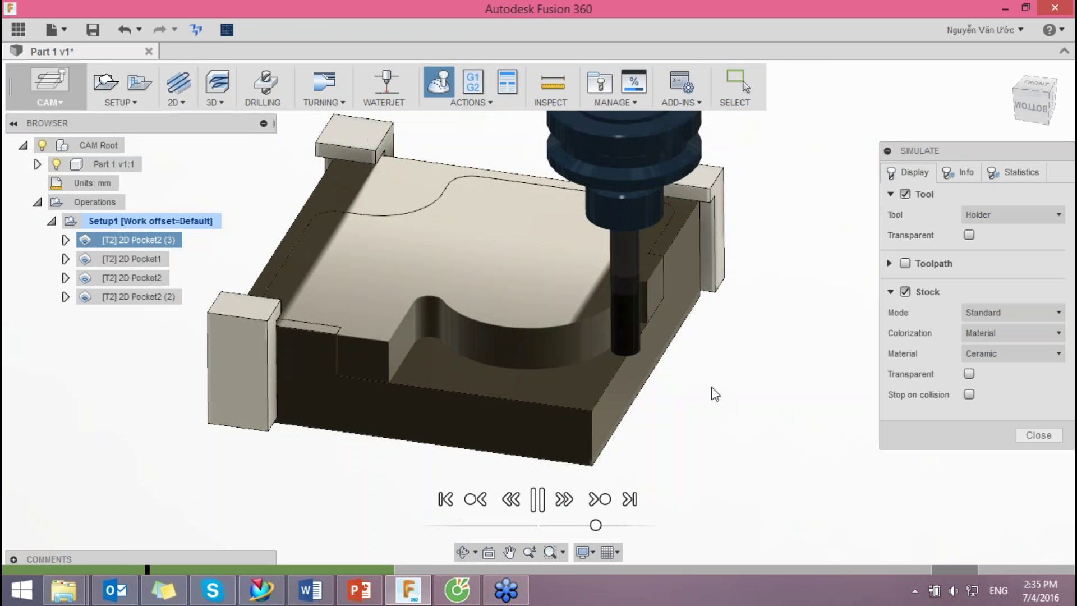
drag(596, 525, 615, 526)
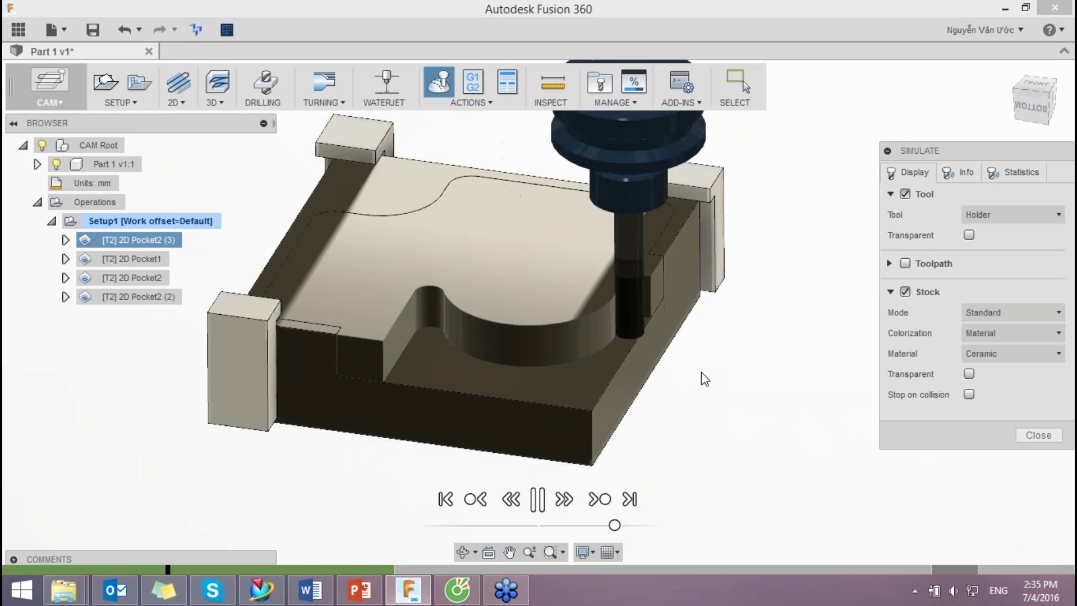
drag(615, 526, 634, 527)
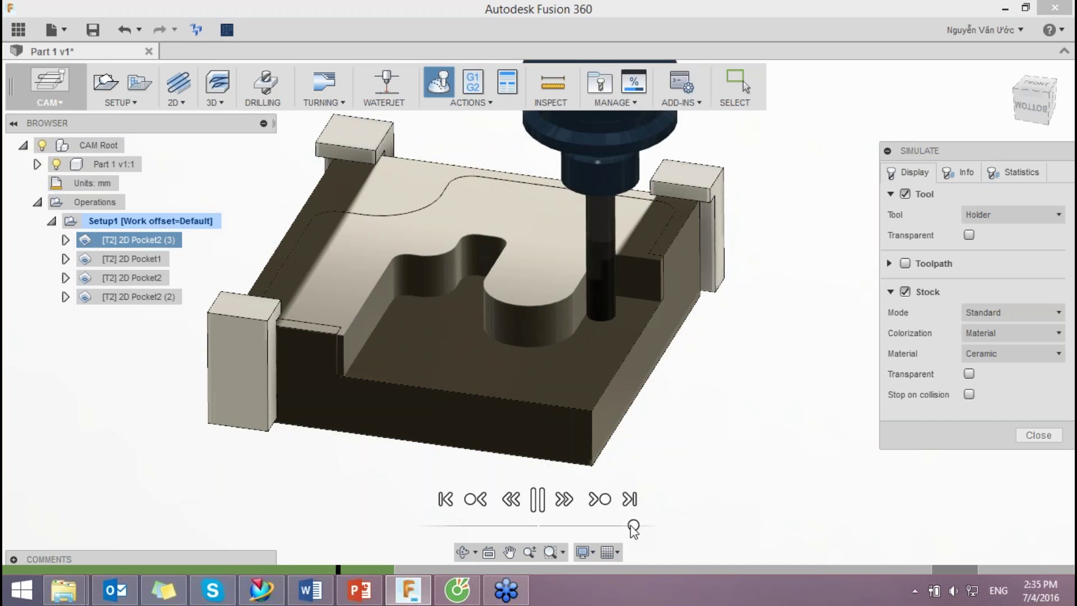
drag(633, 527, 578, 527)
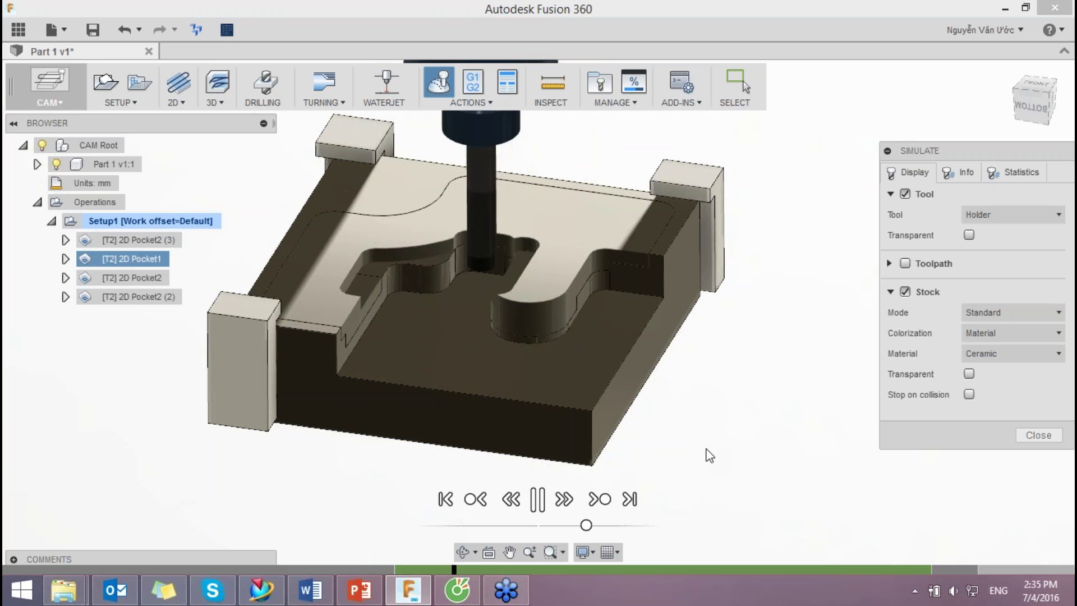
drag(586, 525, 615, 527)
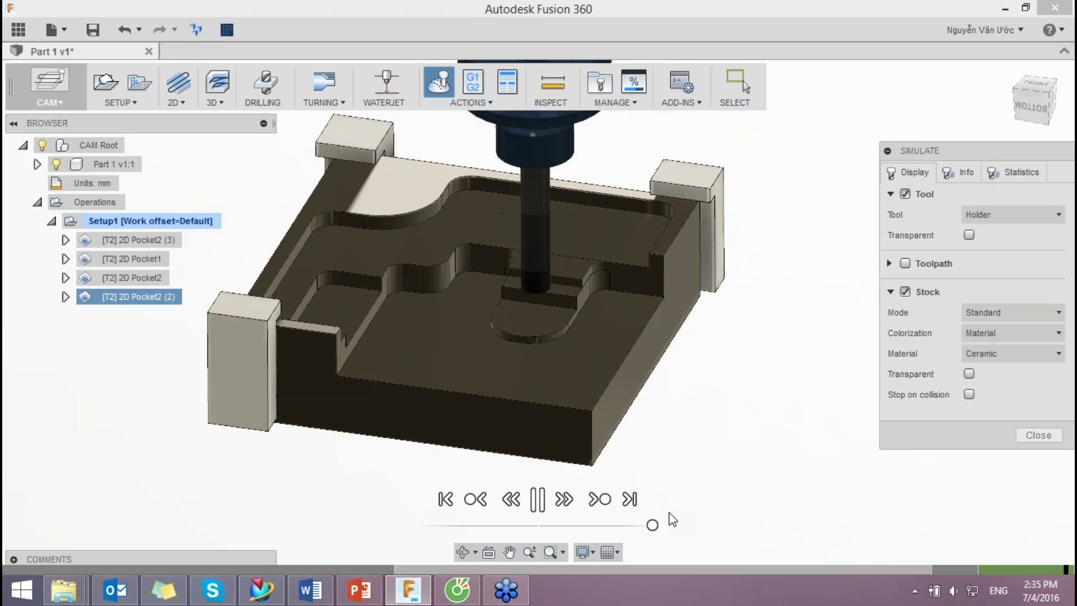
Step: Orbit out to view the whole machined part and close the simulation
scroll(530, 294, up, 3)
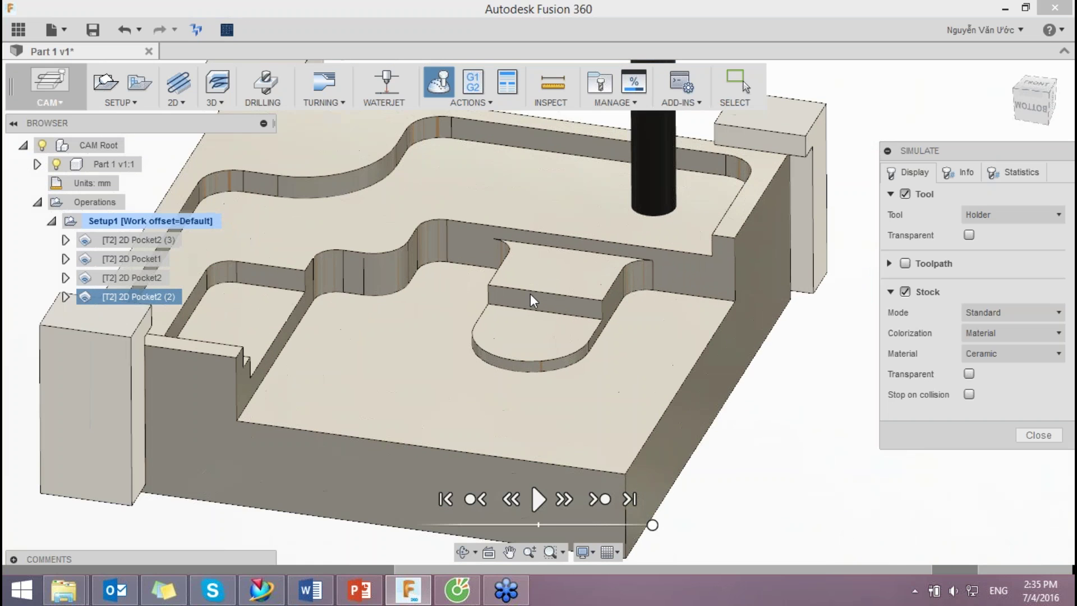
shift+middle_drag(538, 305, 511, 346)
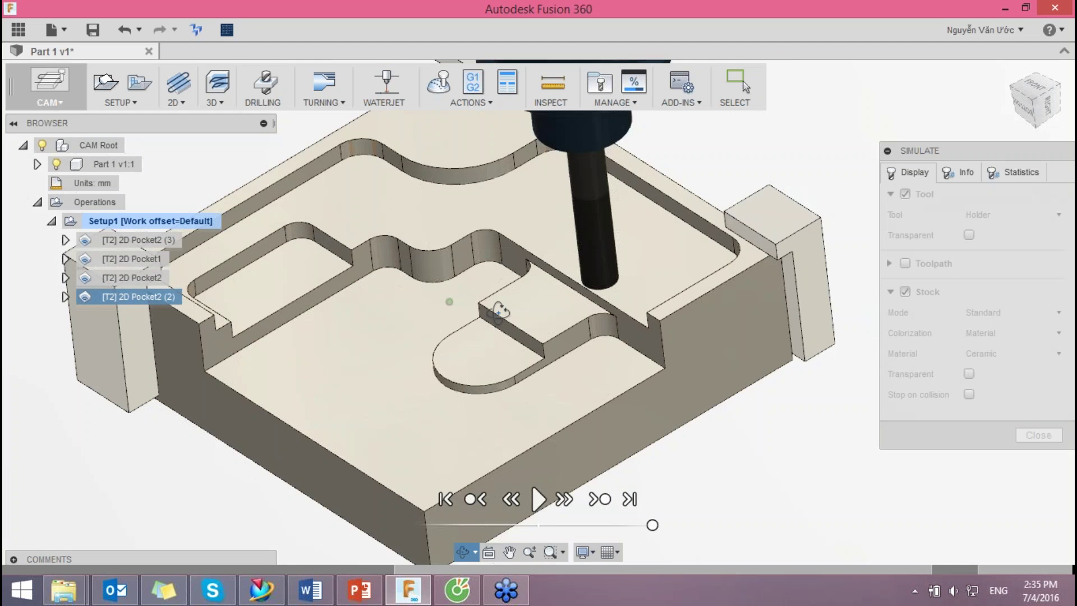
shift+middle_drag(510, 346, 509, 301)
click(1044, 436)
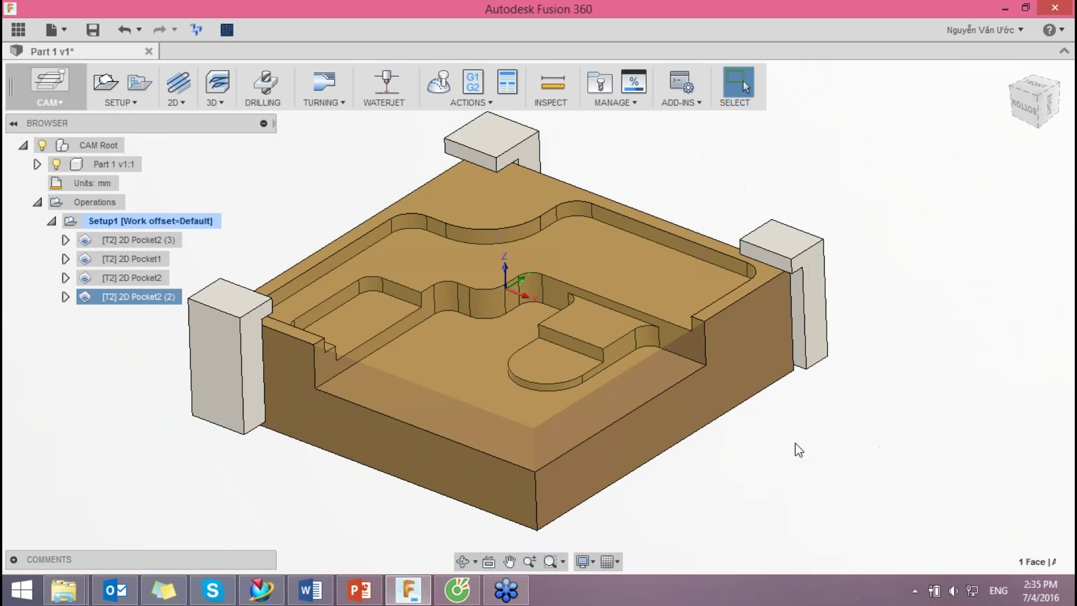
Step: Give 2D Pocket2 (3) Multiple Depths with roughing stepdown 4 and finishing stepdowns 0.3
right_click(126, 235)
click(135, 242)
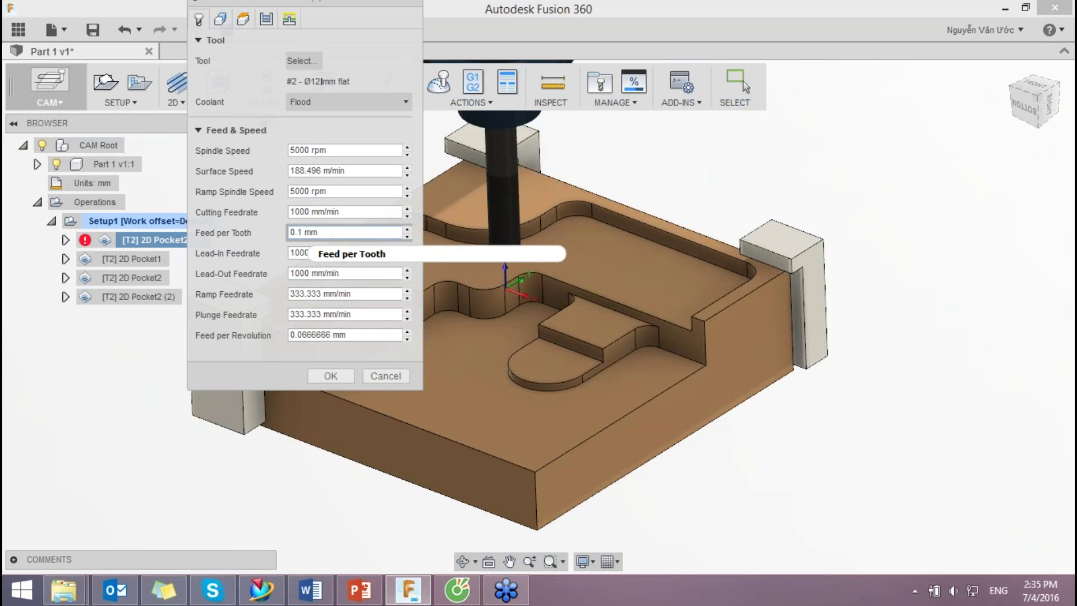
click(267, 21)
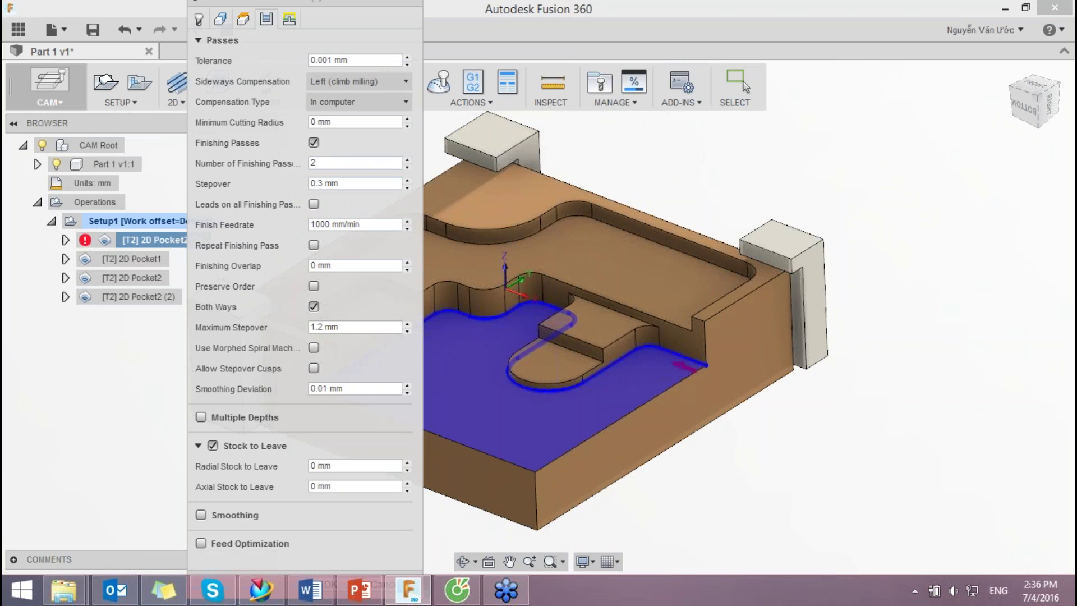
click(203, 415)
key(Return)
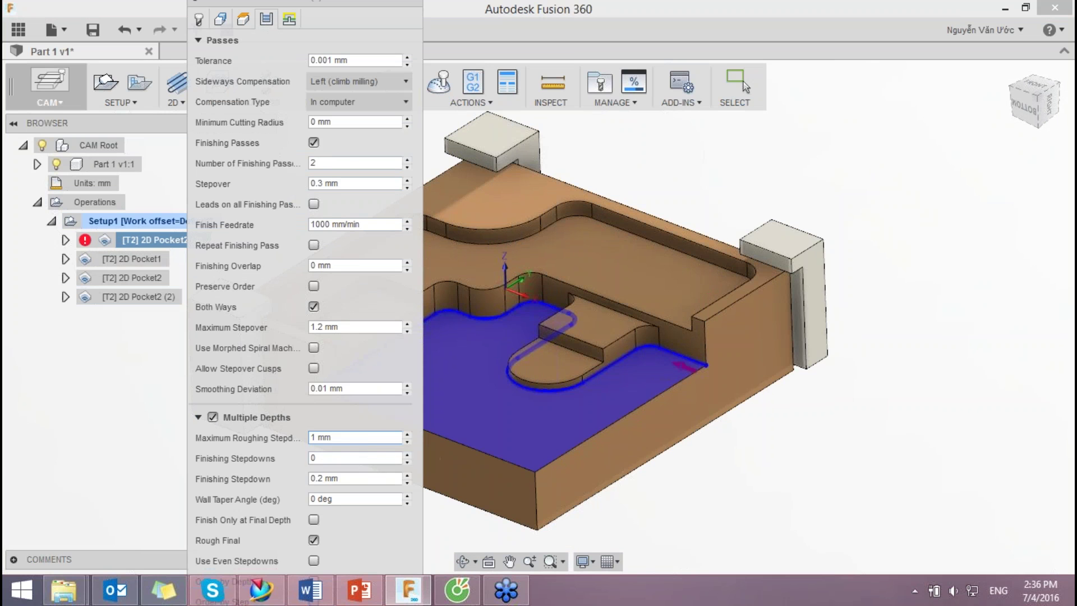
click(332, 438)
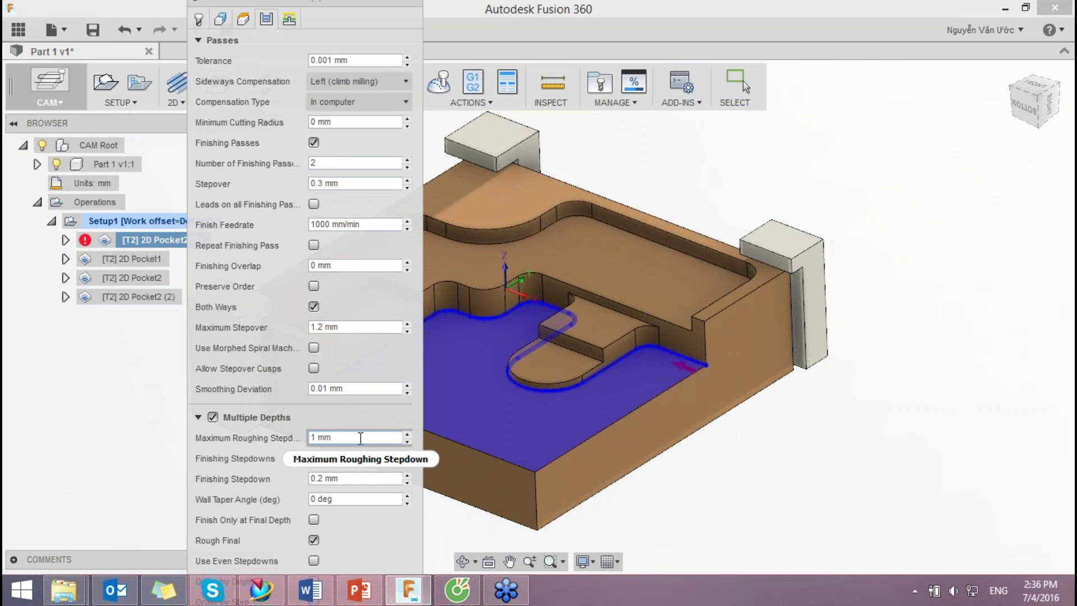
mouse_move(353, 458)
text(4)
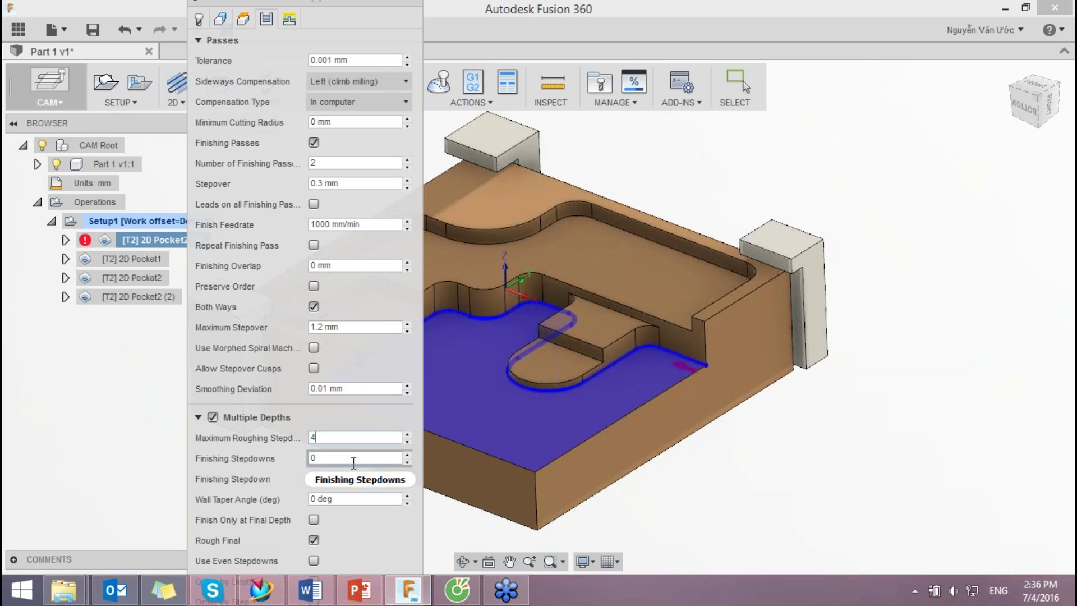
click(354, 457)
text(.3)
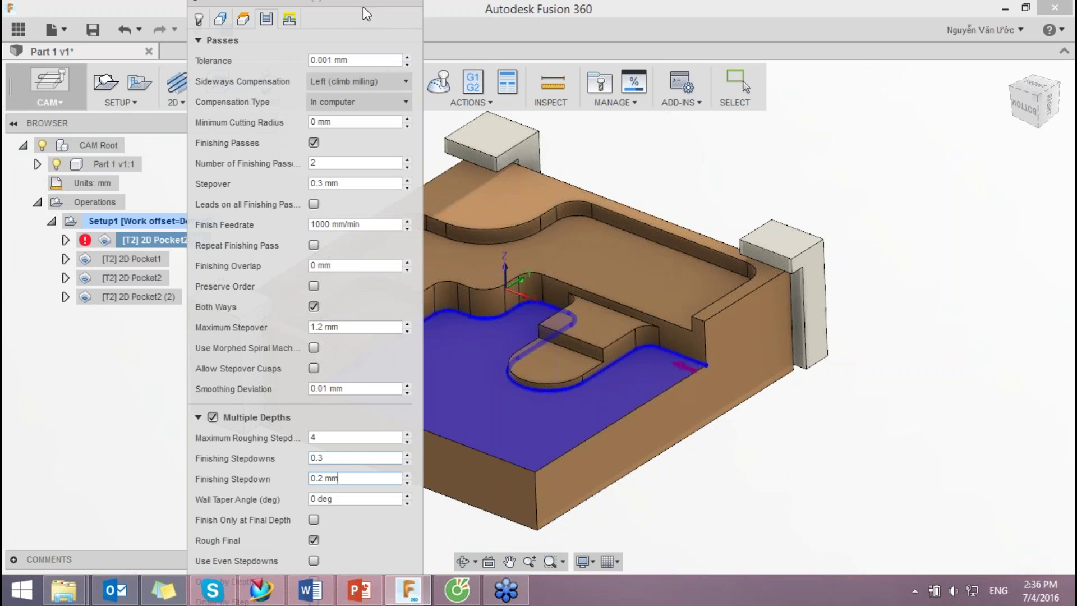
click(201, 42)
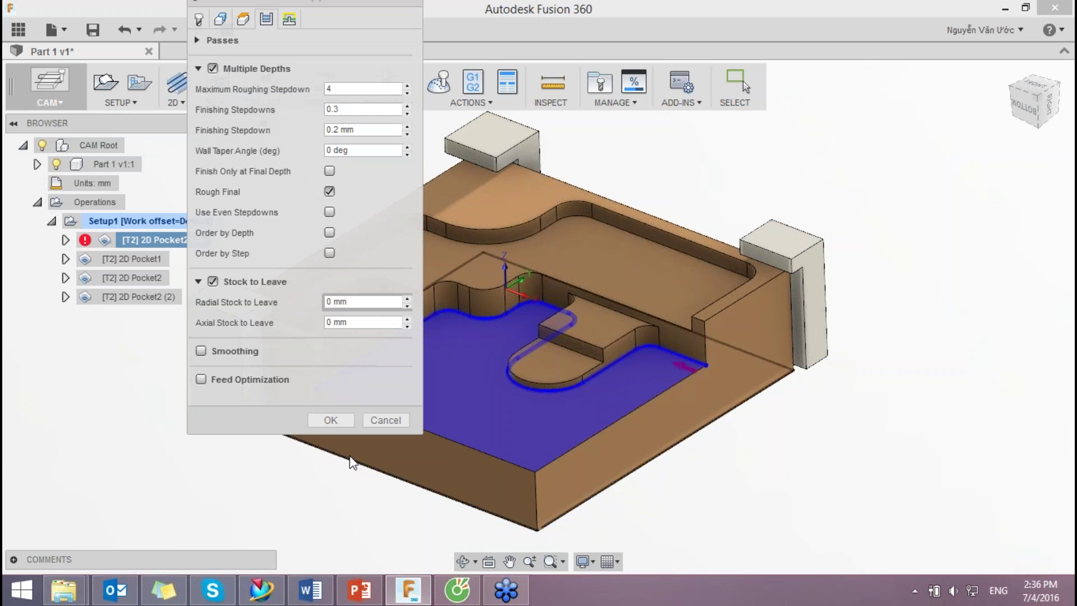
click(331, 420)
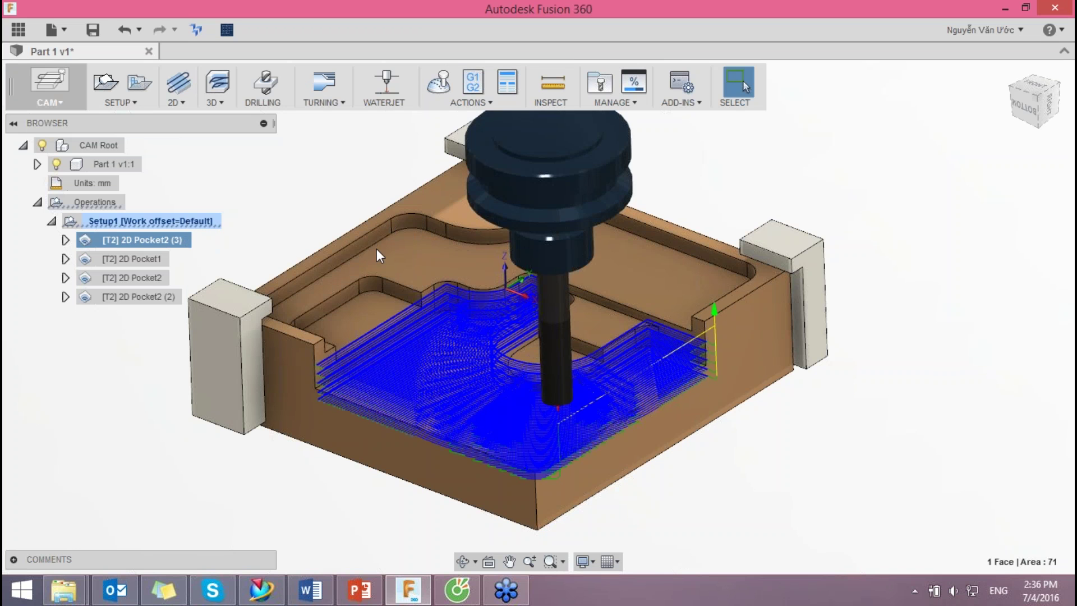
Step: Orbit and zoom around the layered 2D Pocket2 (3) toolpath, then display 2D Pocket1
scroll(406, 410, up, 2)
mouse_move(406, 409)
shift+middle_down()
mouse_move(462, 335)
mouse_move(505, 303)
shift+middle_up()
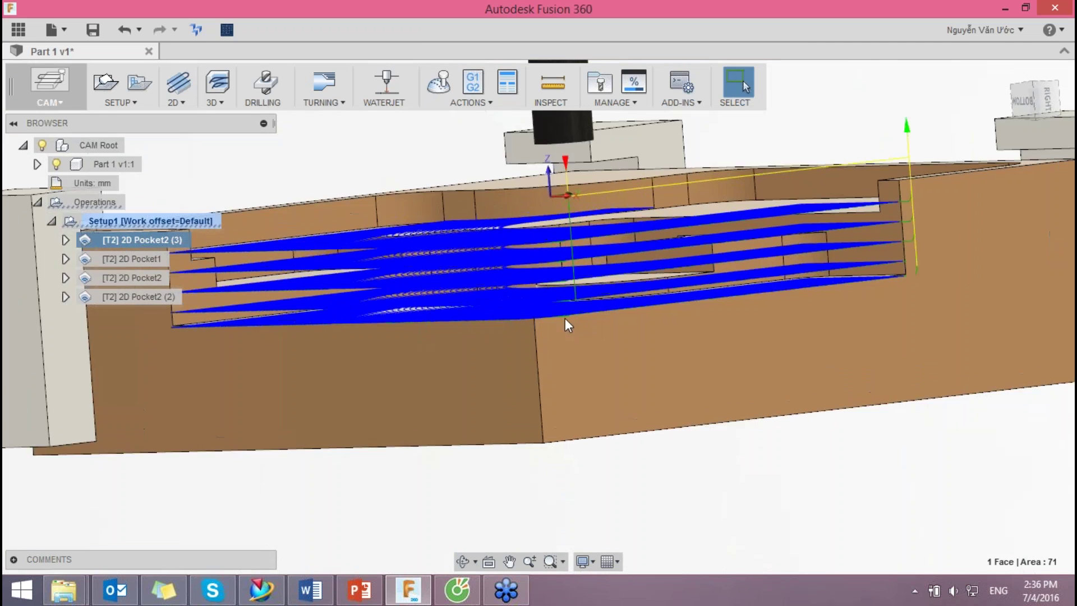
scroll(538, 318, up, 3)
mouse_move(538, 319)
shift+middle_down()
mouse_move(610, 437)
mouse_move(561, 393)
shift+middle_up()
scroll(609, 436, down, 5)
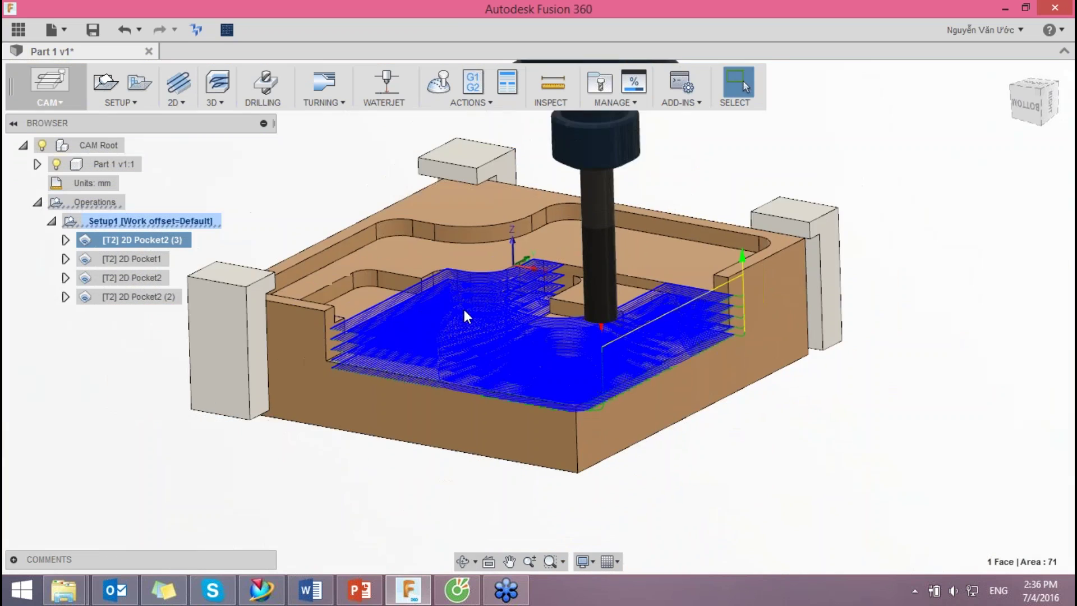
shift+middle_drag(500, 280, 476, 315)
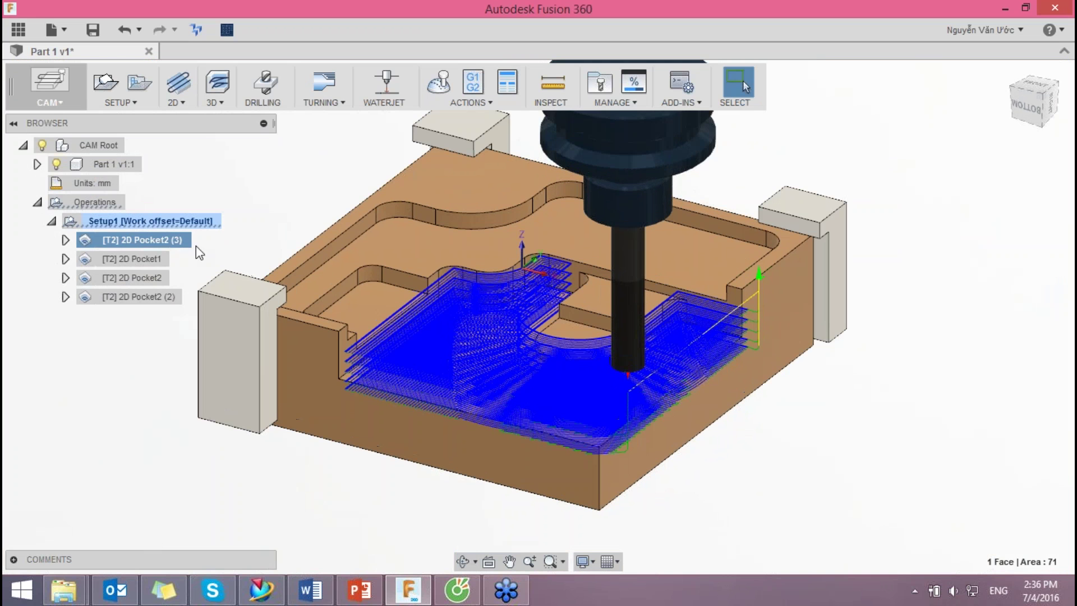
click(153, 260)
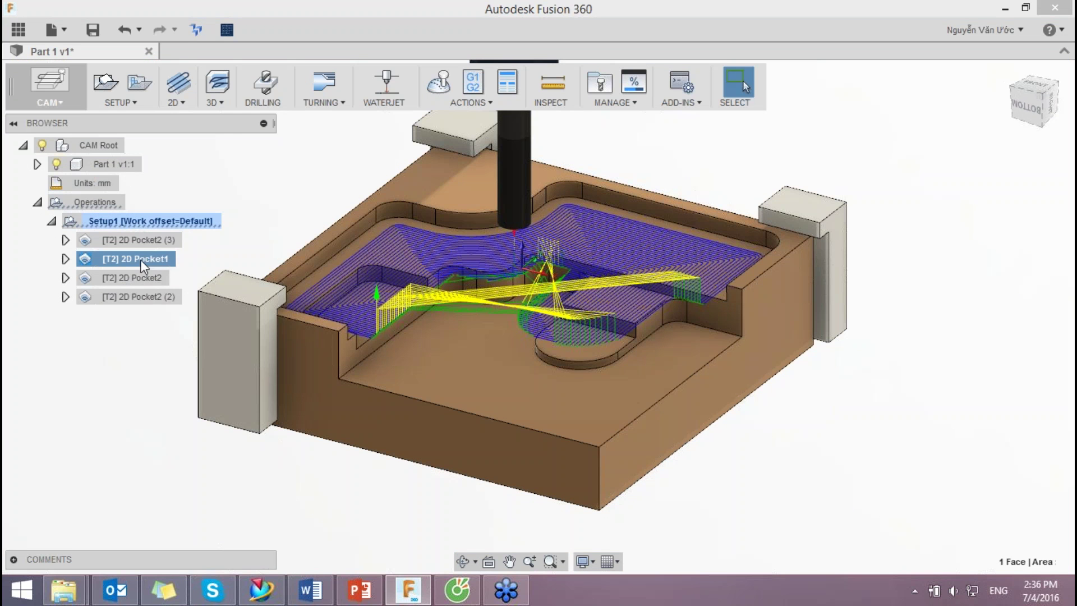
right_click(145, 266)
Step: Re-accept 2D Pocket1's pass settings with OK to clear its error
click(176, 246)
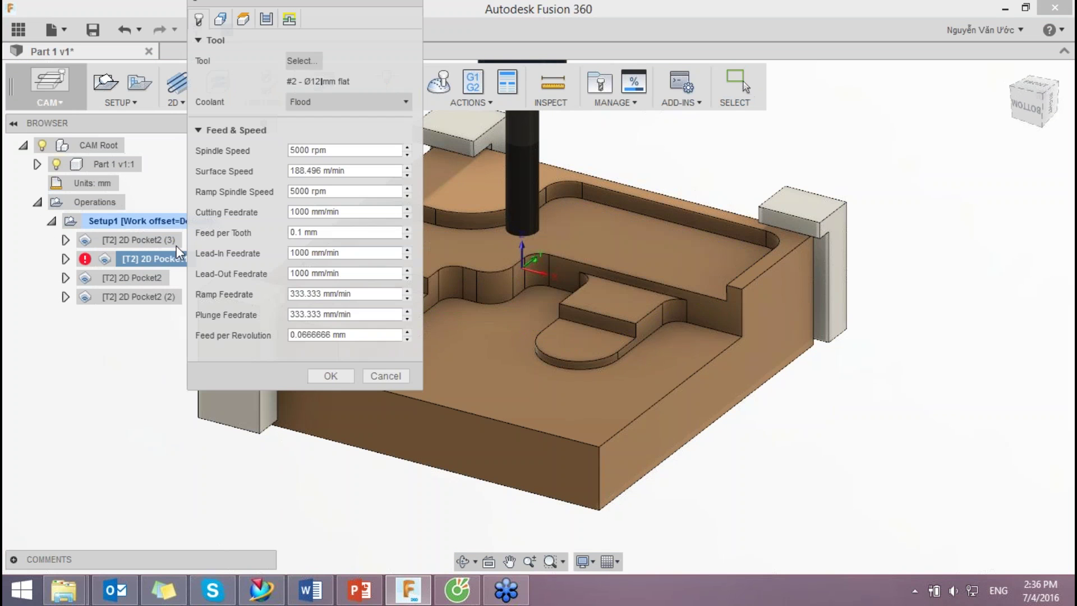
click(267, 21)
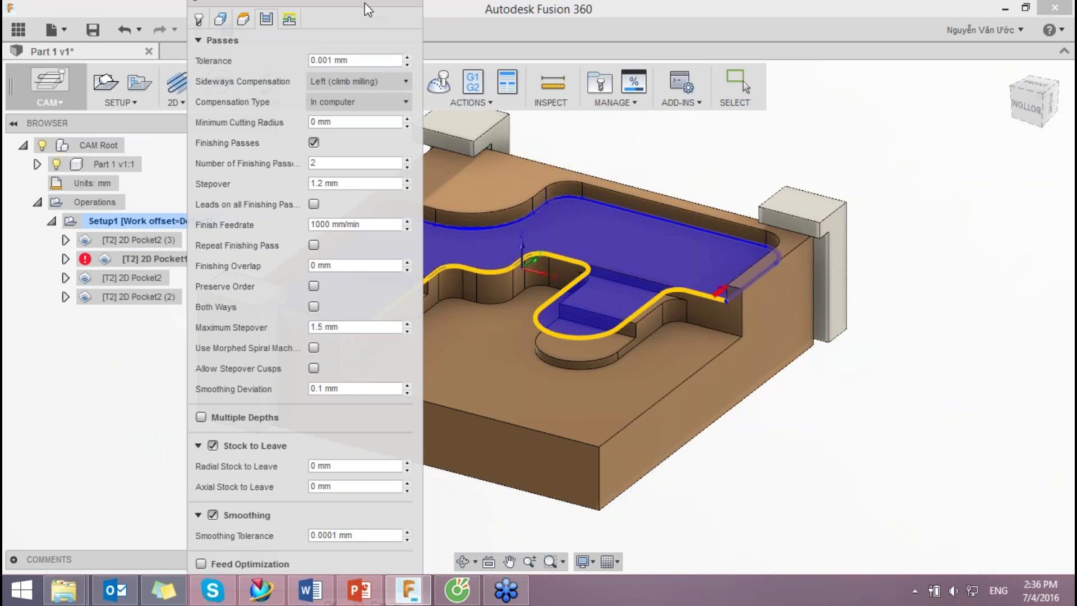
click(204, 42)
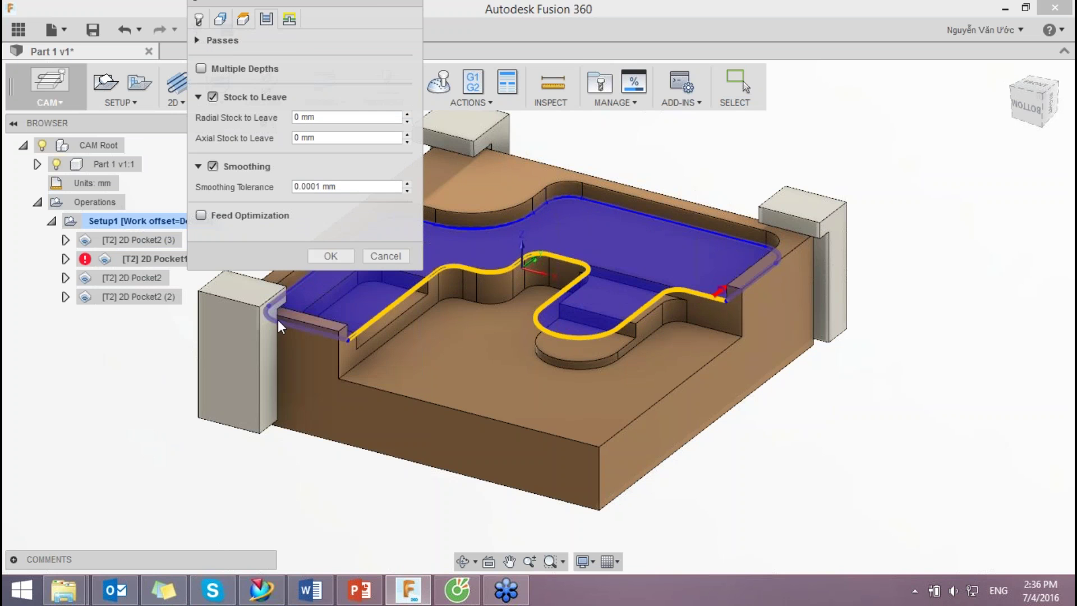
click(331, 252)
Step: Measure the far pocket wall edge to a vertex, a 6.35 mm step
scroll(716, 153, up, 3)
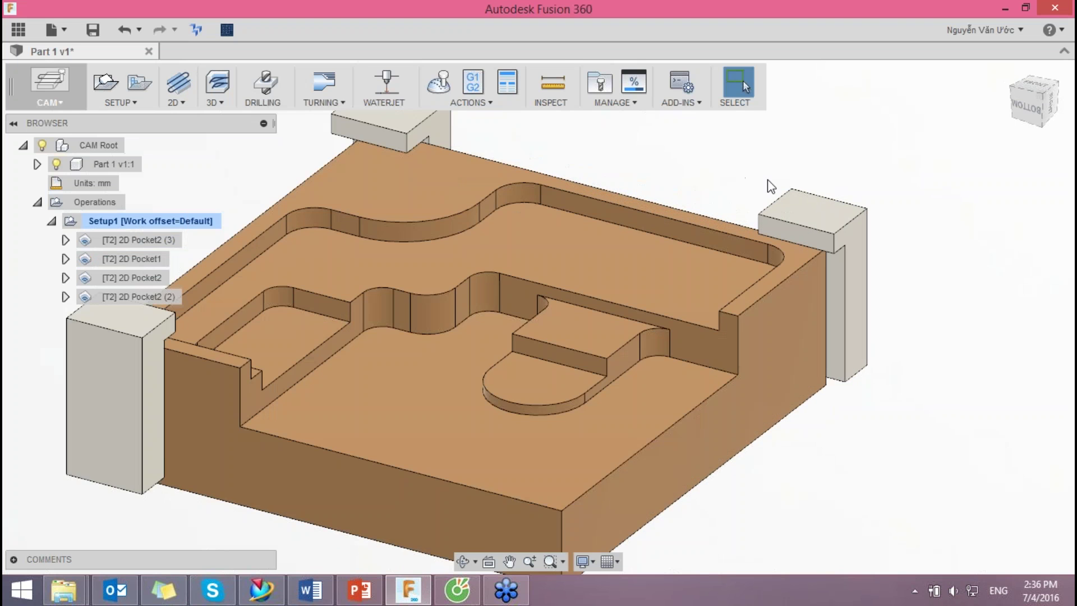
scroll(645, 129, up, 2)
click(551, 89)
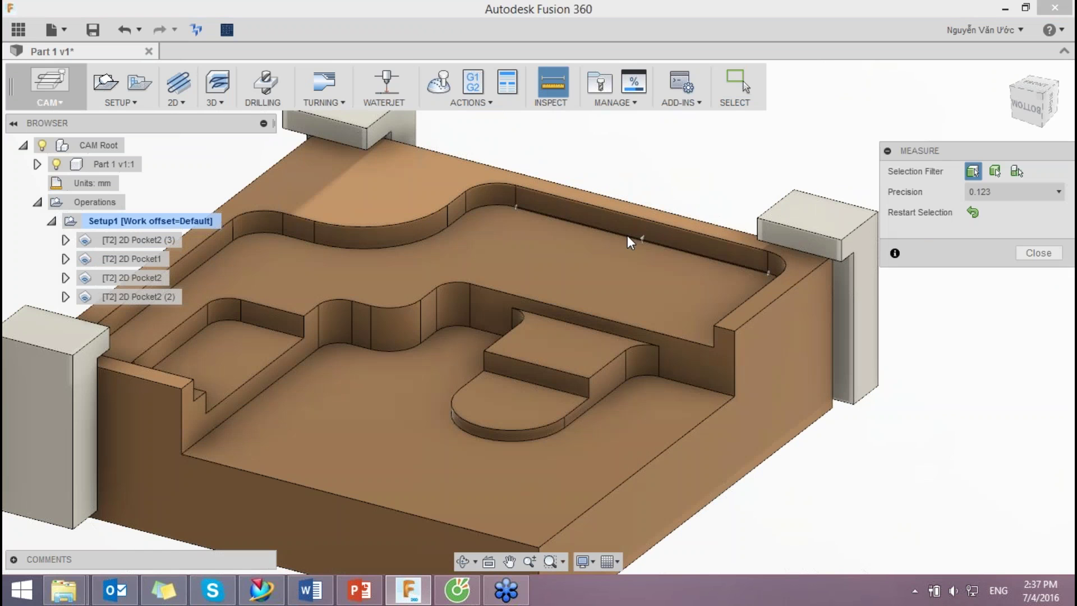
click(628, 234)
click(629, 214)
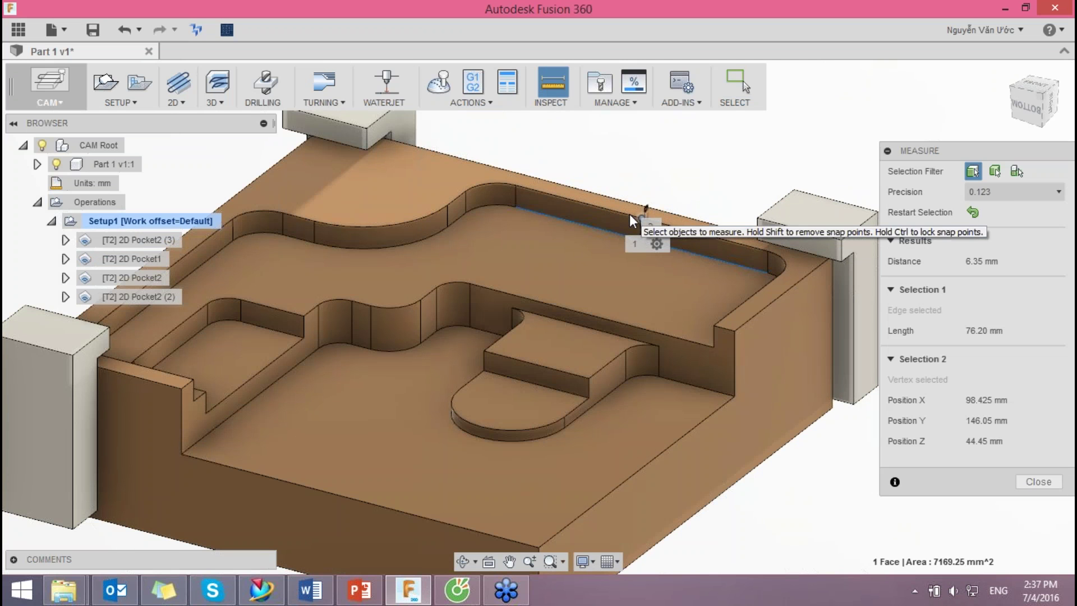
scroll(724, 258, up, 2)
scroll(698, 242, up, 2)
scroll(668, 218, up, 2)
scroll(651, 269, up, 2)
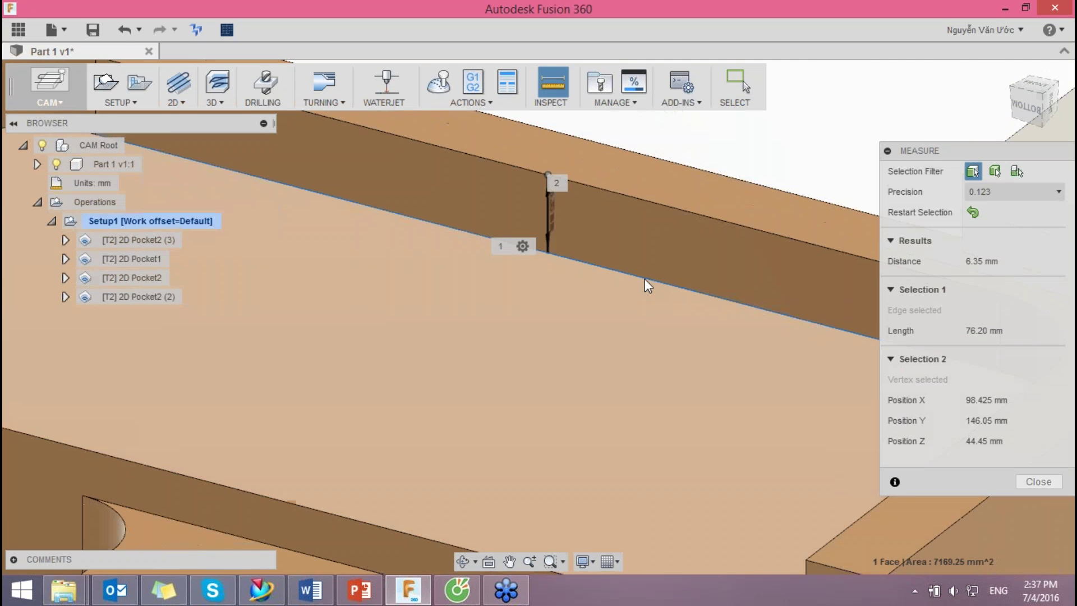
scroll(648, 281, down, 3)
mouse_move(652, 285)
shift+middle_down()
mouse_move(602, 284)
mouse_move(645, 282)
shift+middle_up()
scroll(670, 285, down, 2)
scroll(696, 217, down, 2)
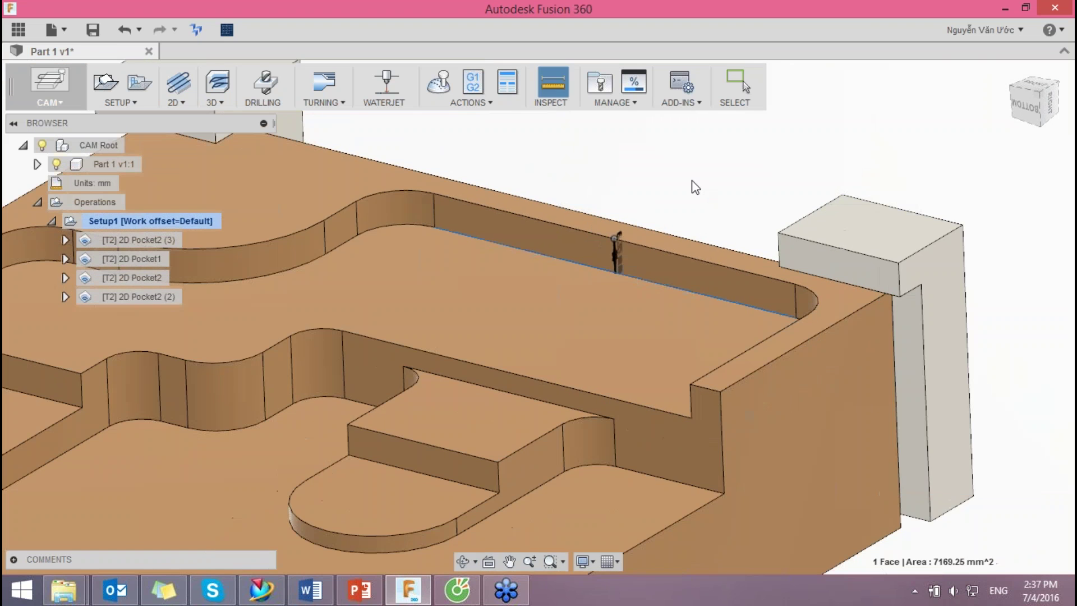
scroll(695, 187, down, 2)
scroll(694, 202, down, 2)
scroll(692, 212, down, 2)
Step: Set 2D Pocket1 to Multiple Depths, roughing stepdown 4, finishing stepdowns 0.2, and regenerate
click(135, 259)
right_click(137, 262)
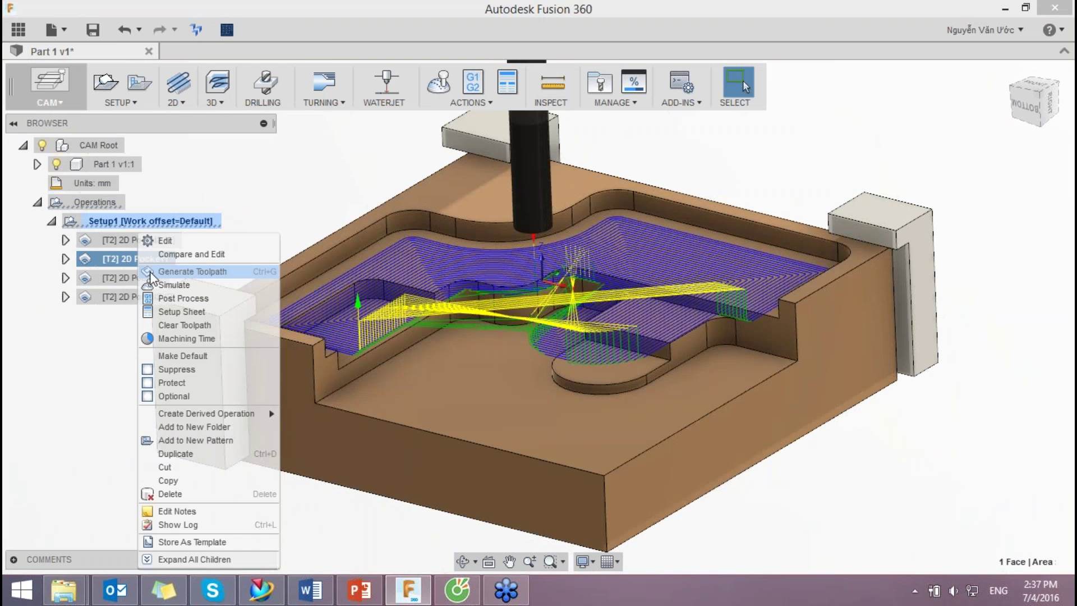
click(171, 241)
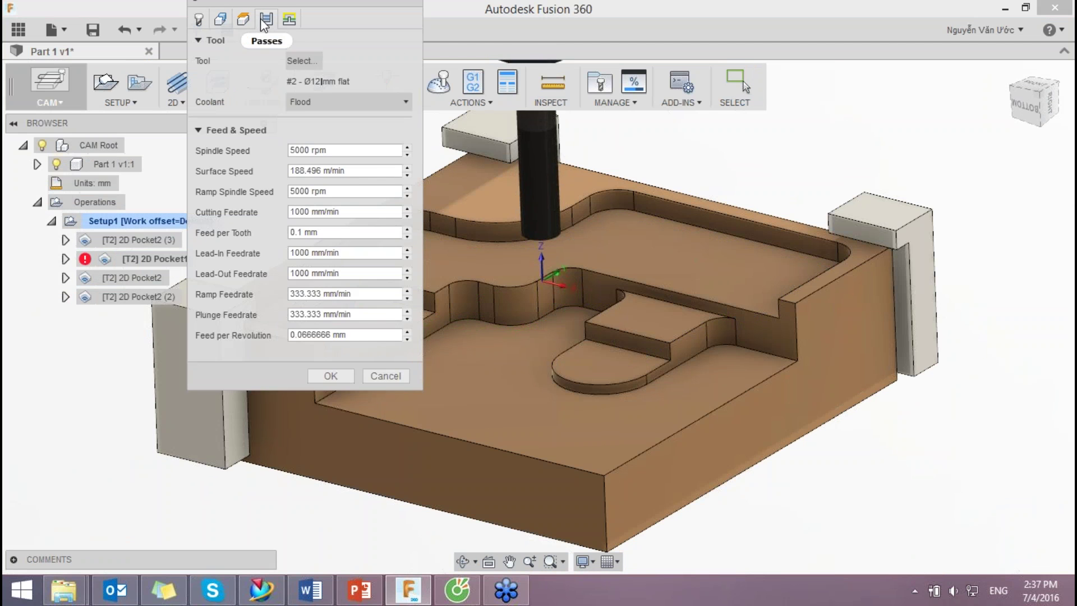
click(261, 19)
click(201, 417)
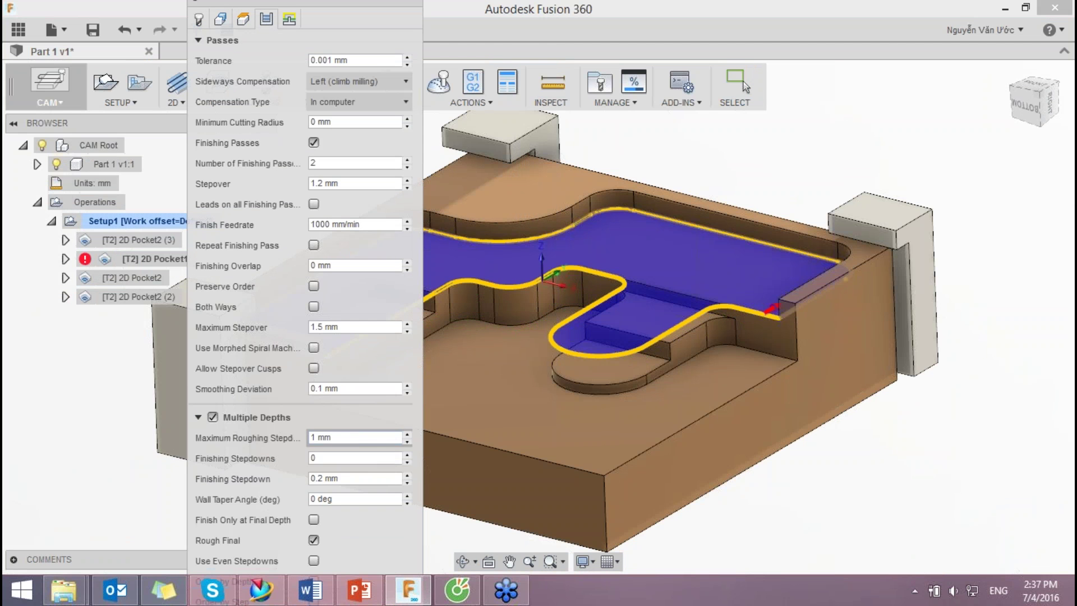
click(349, 437)
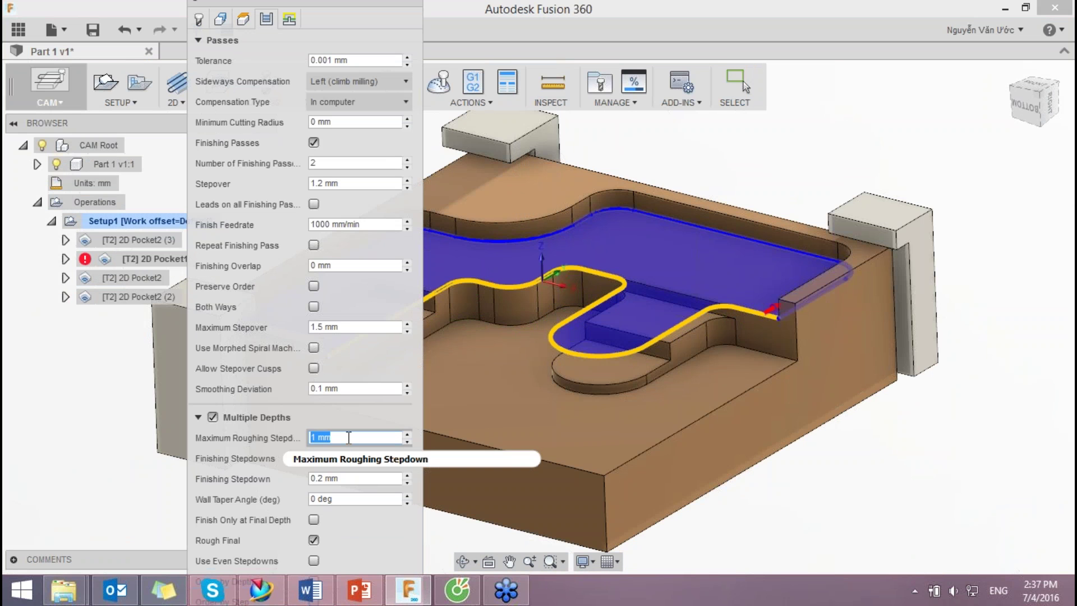
text(4)
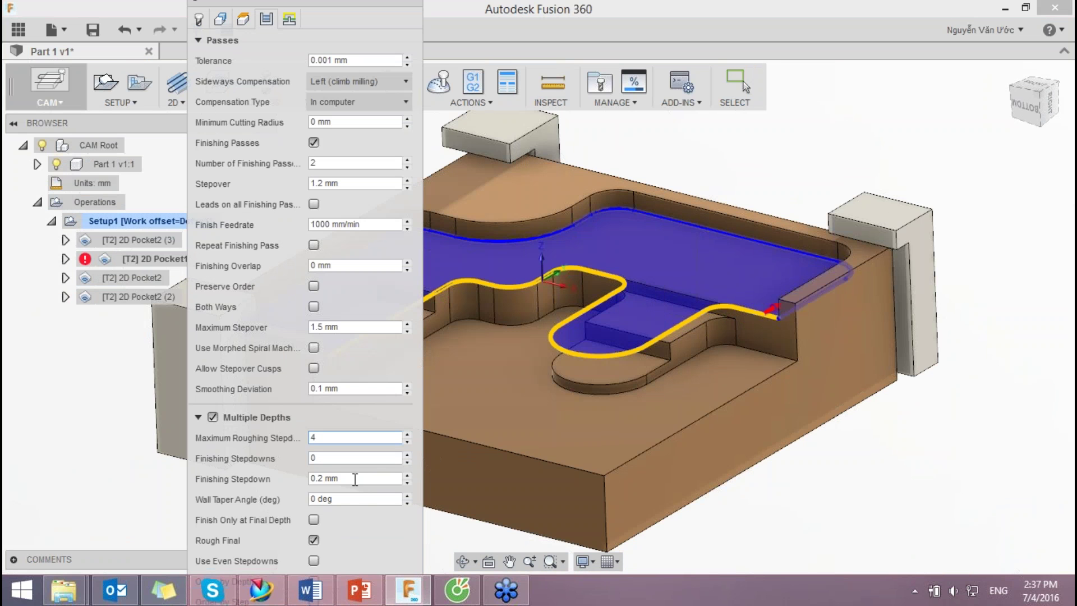
click(346, 465)
text(.2)
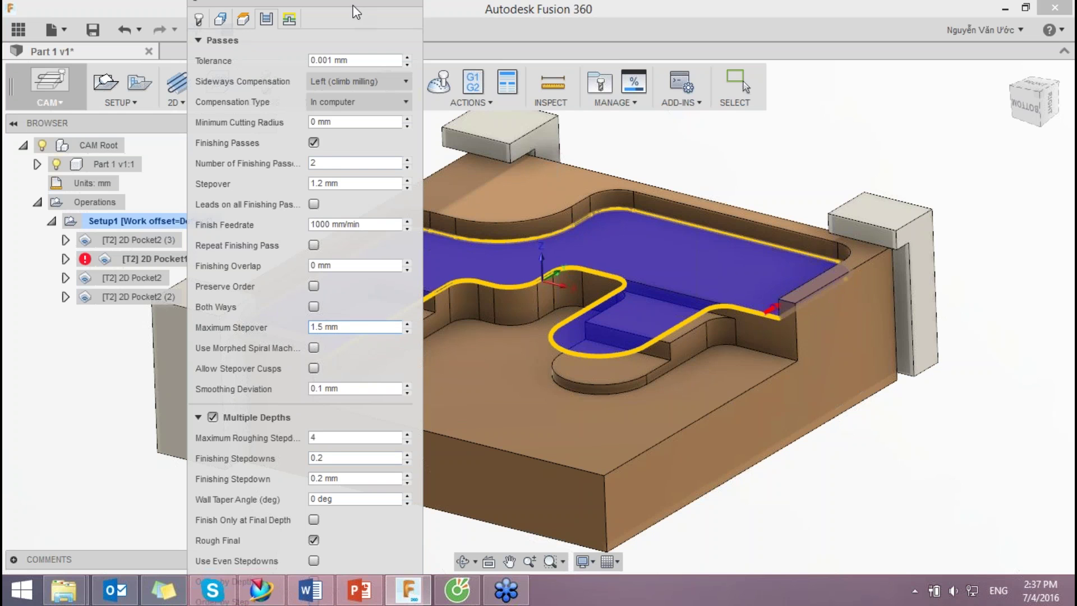
drag(356, 4, 378, 3)
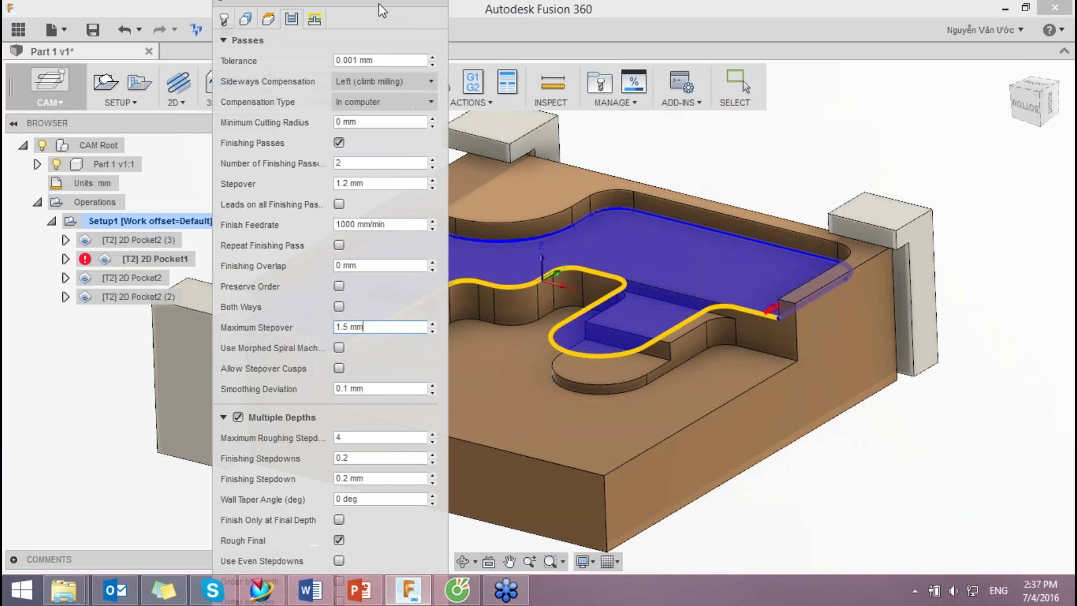
click(226, 38)
click(352, 437)
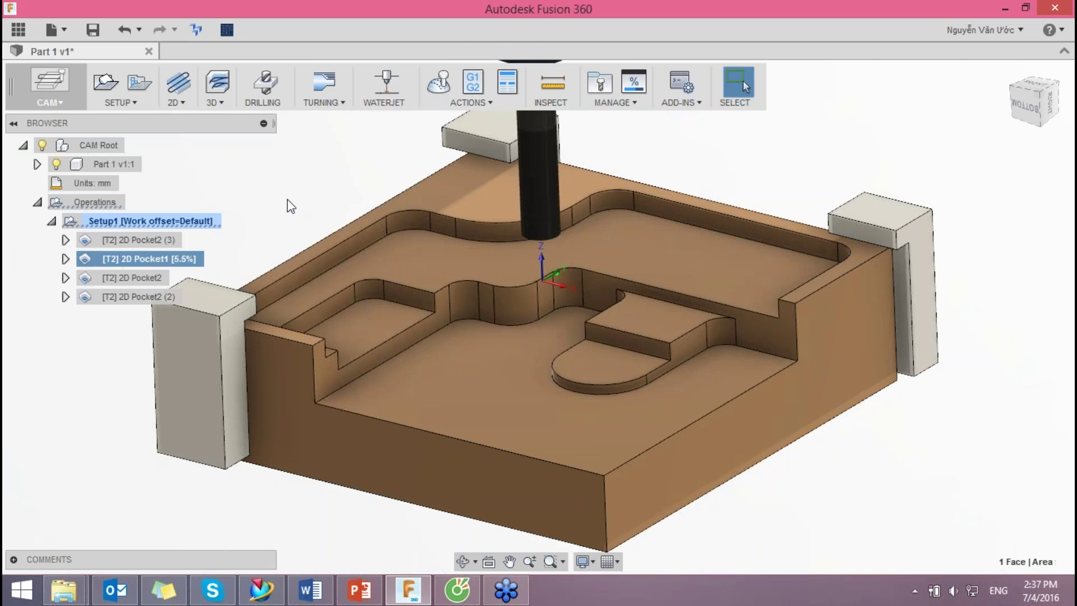
Step: Give 2D Pocket2 Multiple Depths with roughing stepdown 4 and finishing stepdowns 0.2
click(140, 277)
right_click(140, 278)
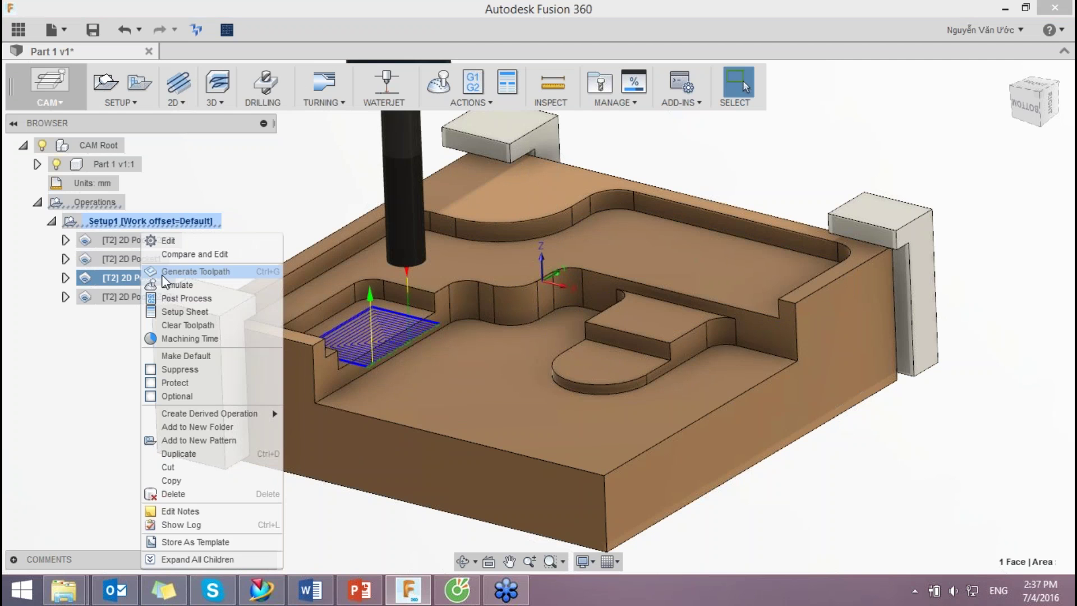
click(189, 241)
click(291, 20)
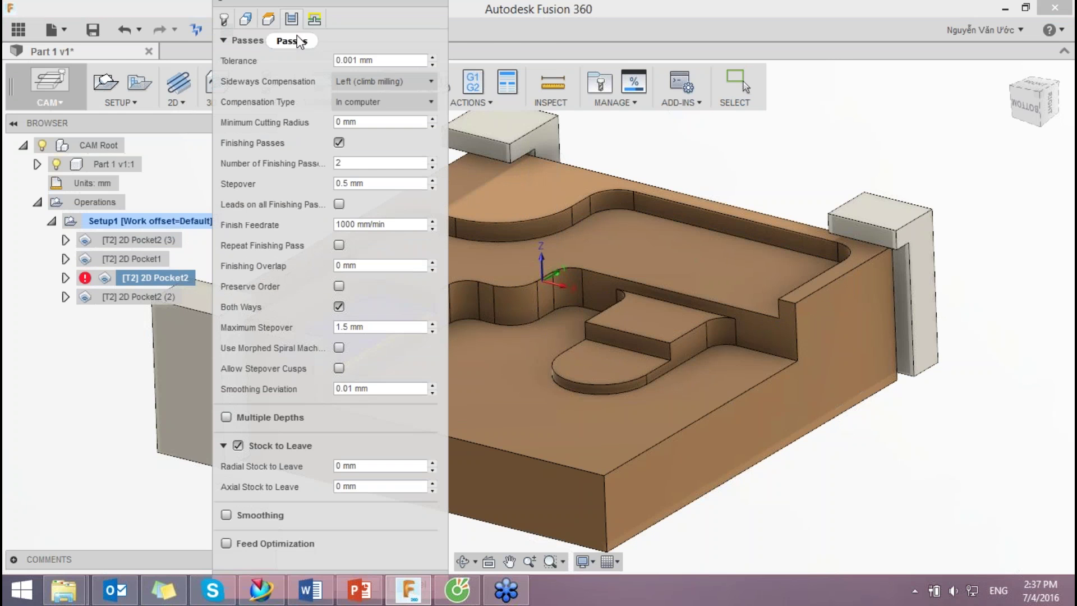
click(226, 417)
click(364, 438)
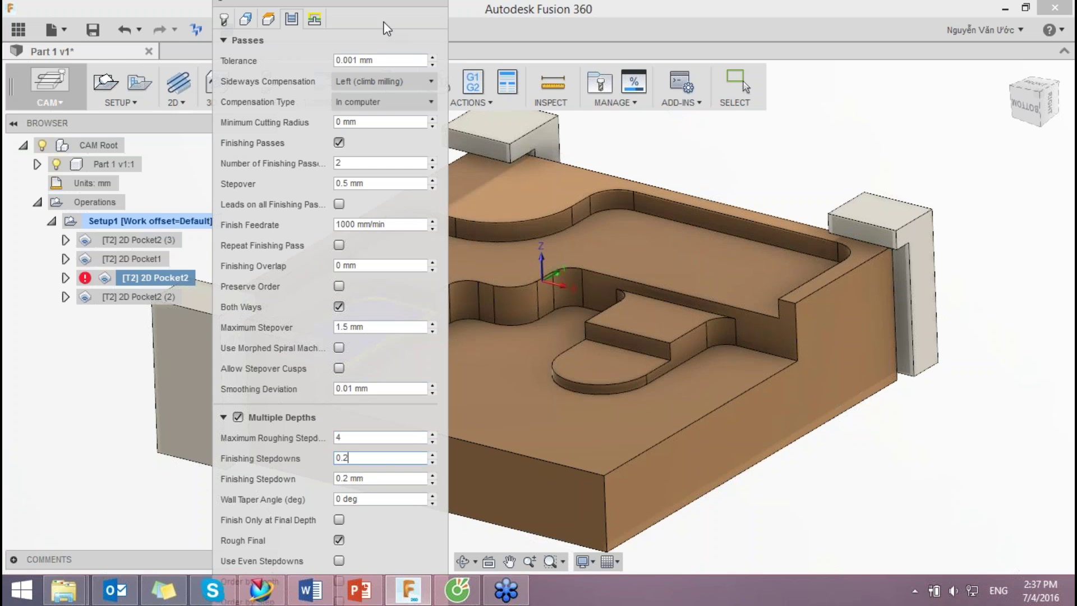
drag(375, 1, 423, 11)
click(275, 50)
click(419, 428)
click(149, 296)
right_click(149, 295)
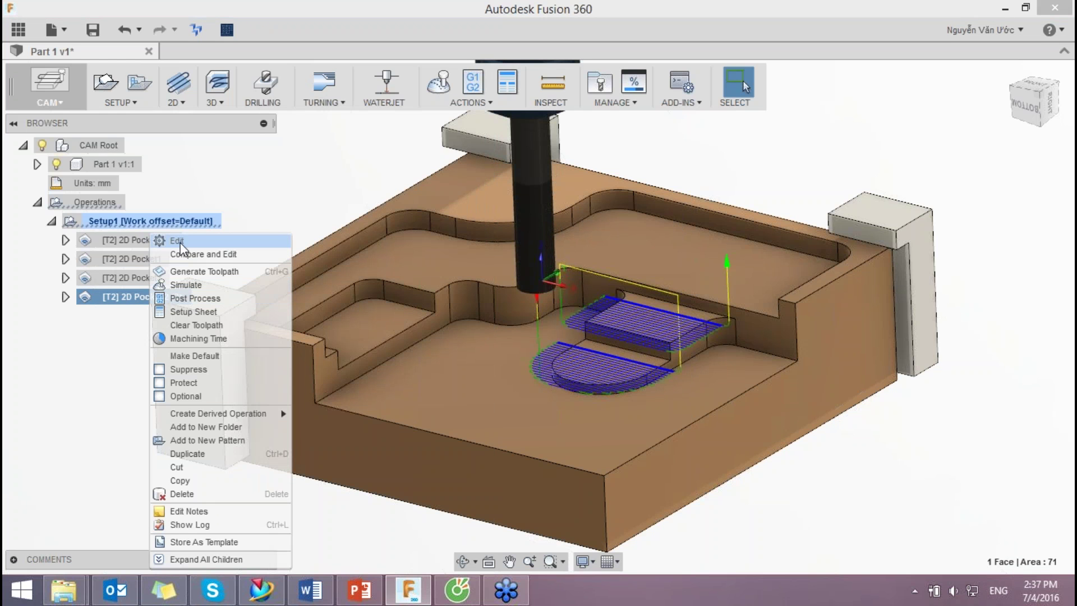
Step: Enable Multiple Depths on 2D Pocket2 (2), roughing stepdown 2.5 and finishing stepdowns 0.2
click(180, 242)
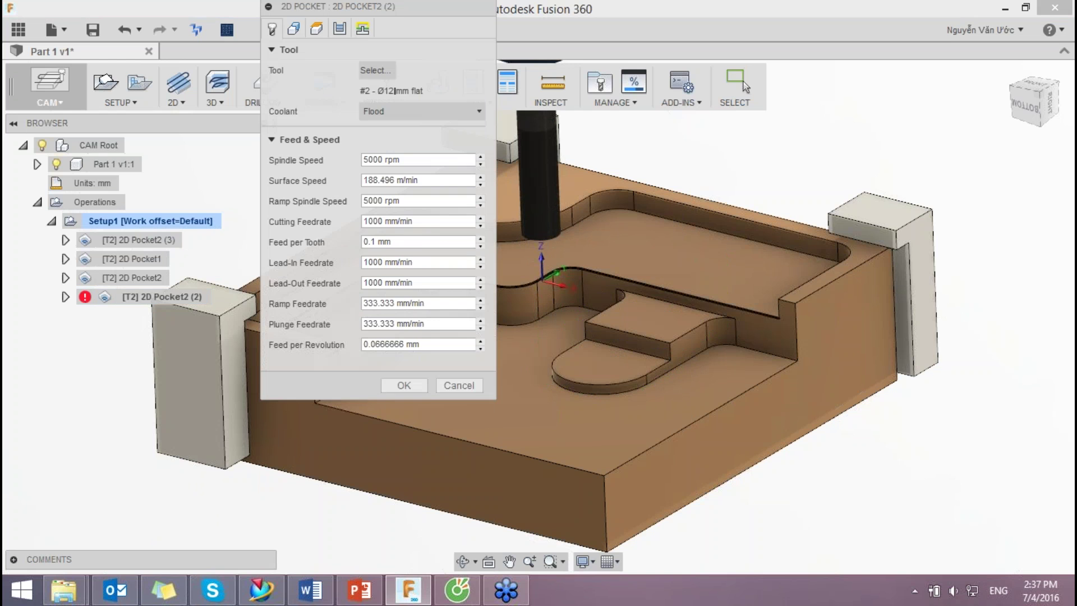
click(339, 31)
click(279, 426)
text(0.2)
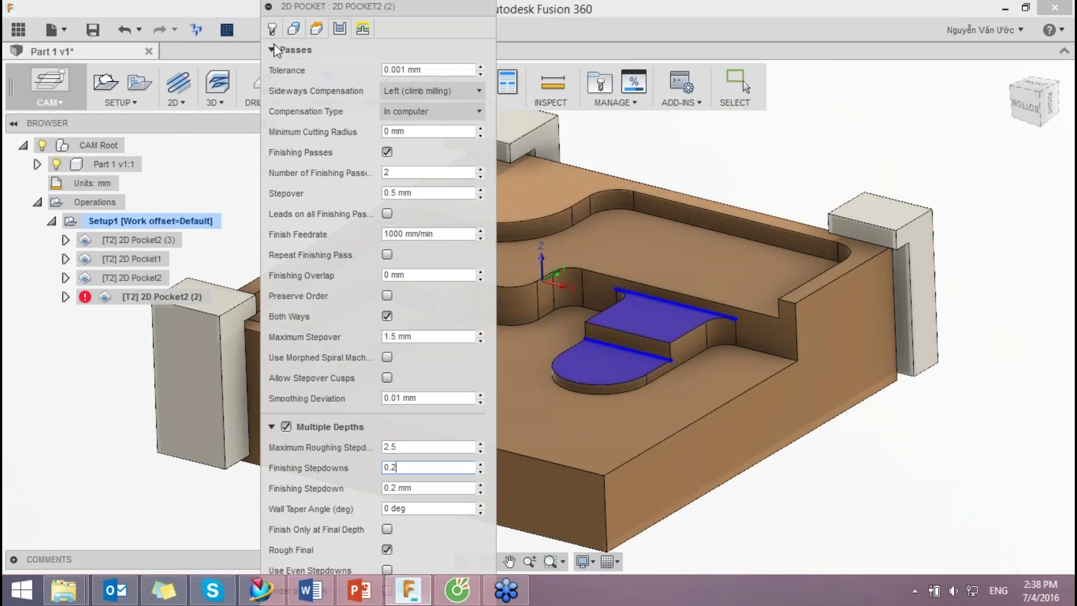
click(273, 49)
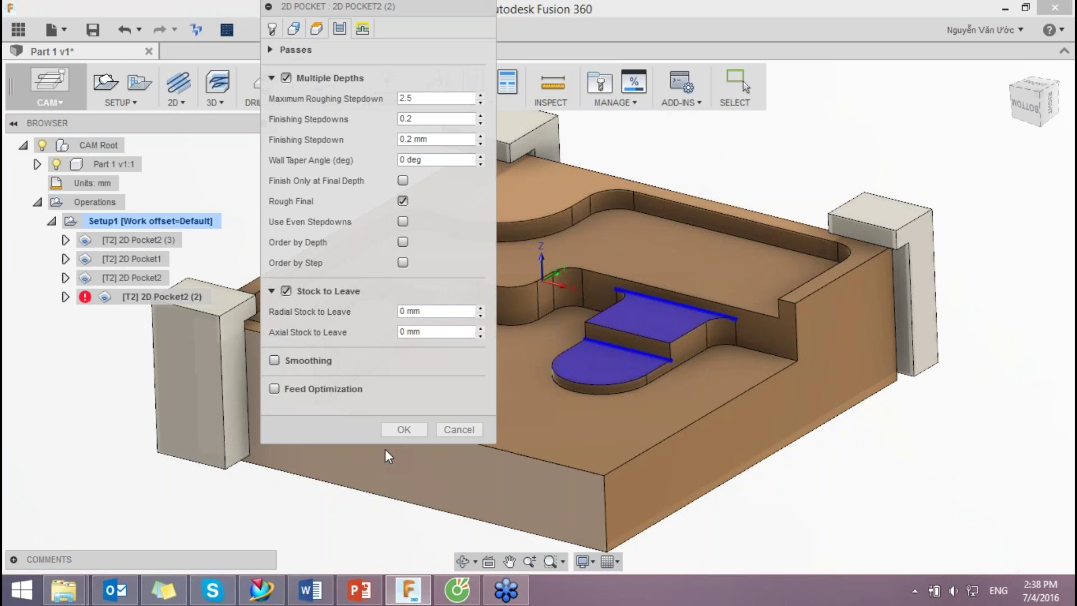
click(406, 429)
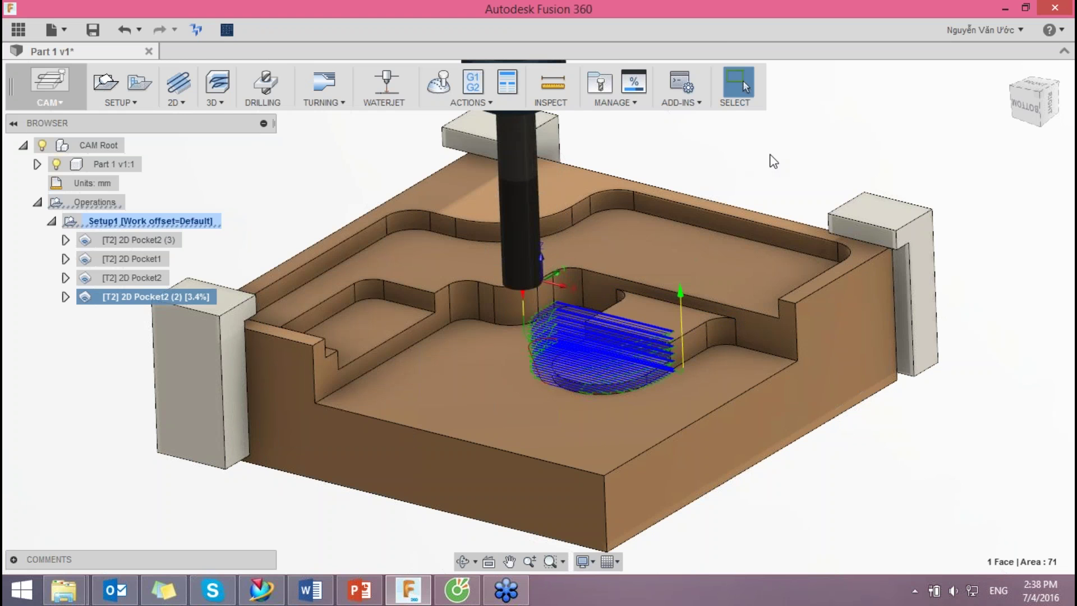
mouse_move(669, 275)
shift+middle_down()
mouse_move(545, 333)
mouse_move(545, 303)
mouse_move(572, 317)
shift+middle_up()
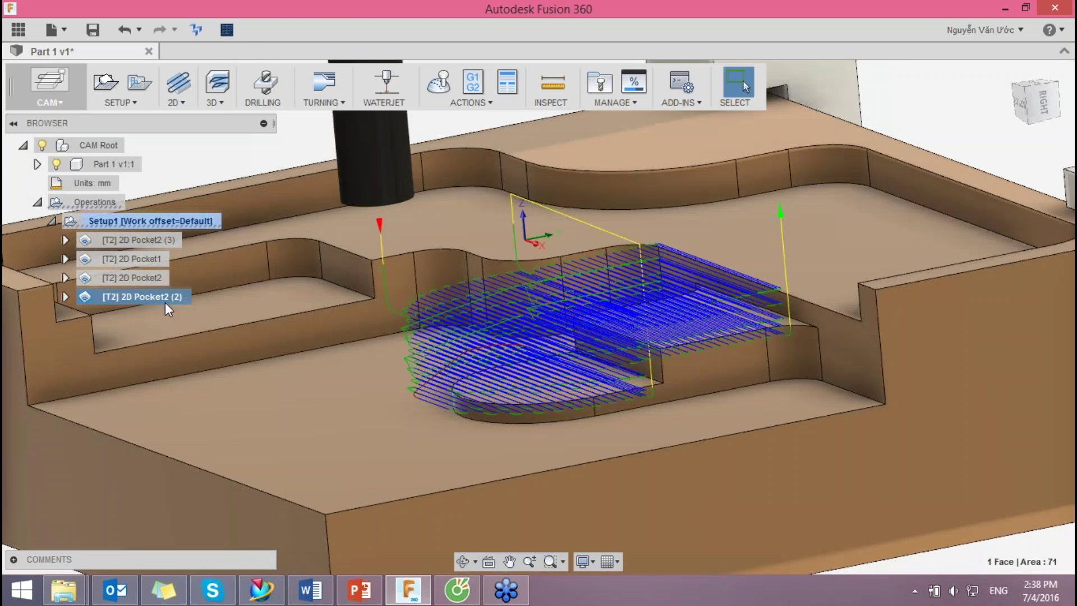
right_click(165, 302)
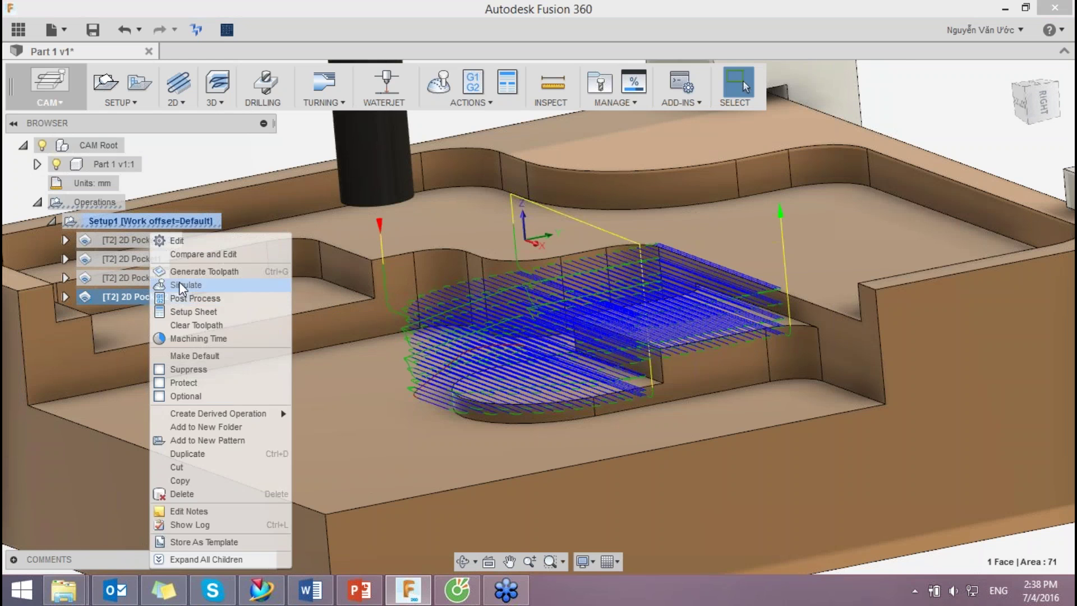
Step: Change 2D Pocket2 (2)'s Maximum Roughing Stepdown to 4 and regenerate
click(184, 254)
click(363, 28)
click(387, 152)
text(4)
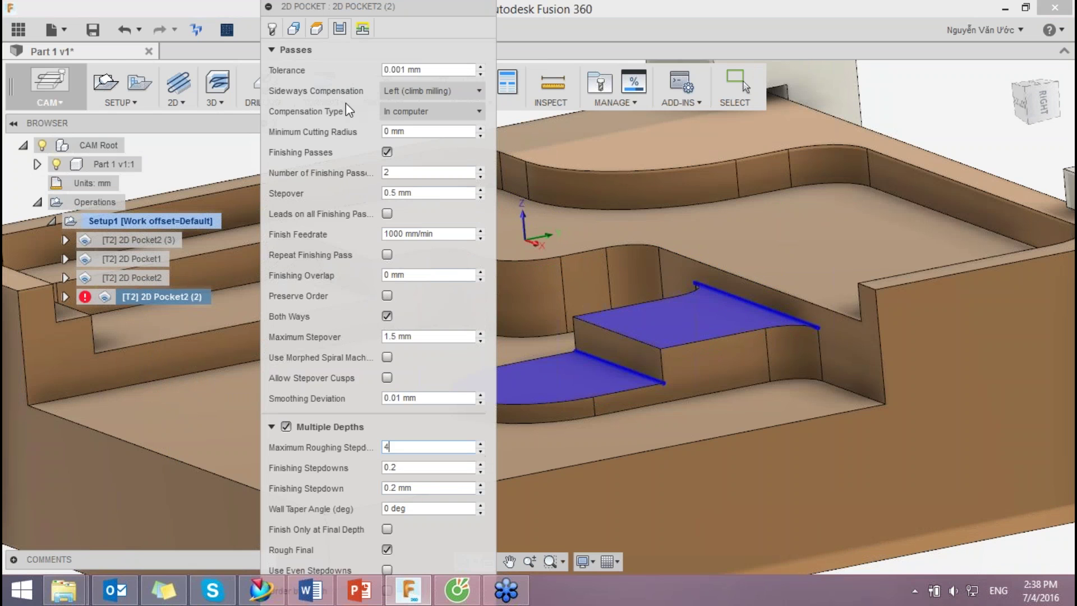
click(273, 49)
click(402, 429)
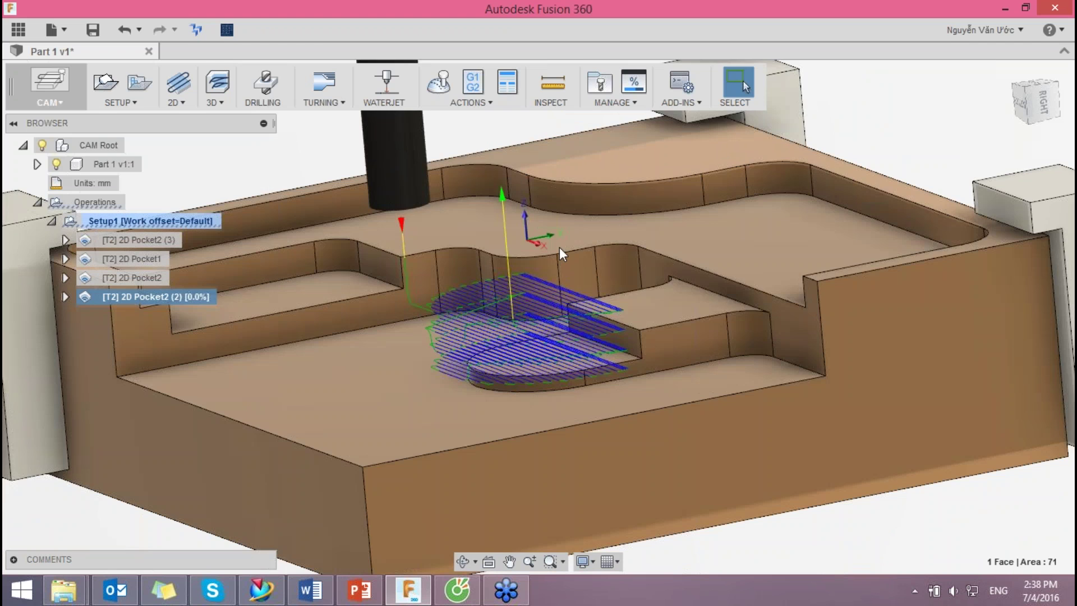
Step: Orbit and zoom around the regenerated pocket toolpaths to check their layers
mouse_move(633, 261)
shift+middle_down()
mouse_move(603, 239)
mouse_move(655, 297)
shift+middle_up()
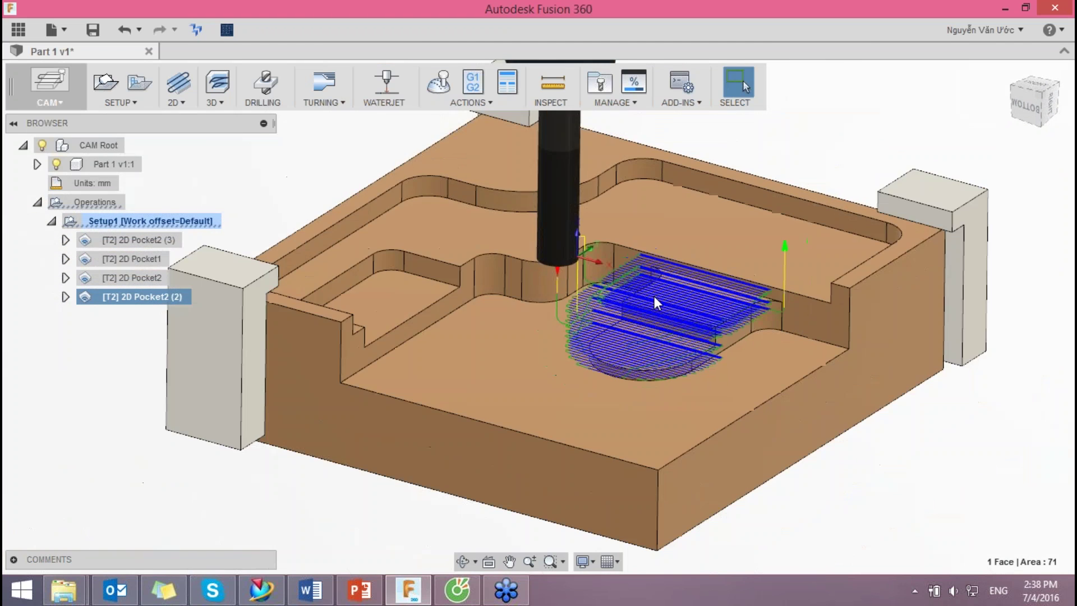
scroll(654, 296, down, 2)
shift+middle_drag(667, 274, 718, 329)
scroll(718, 330, up, 5)
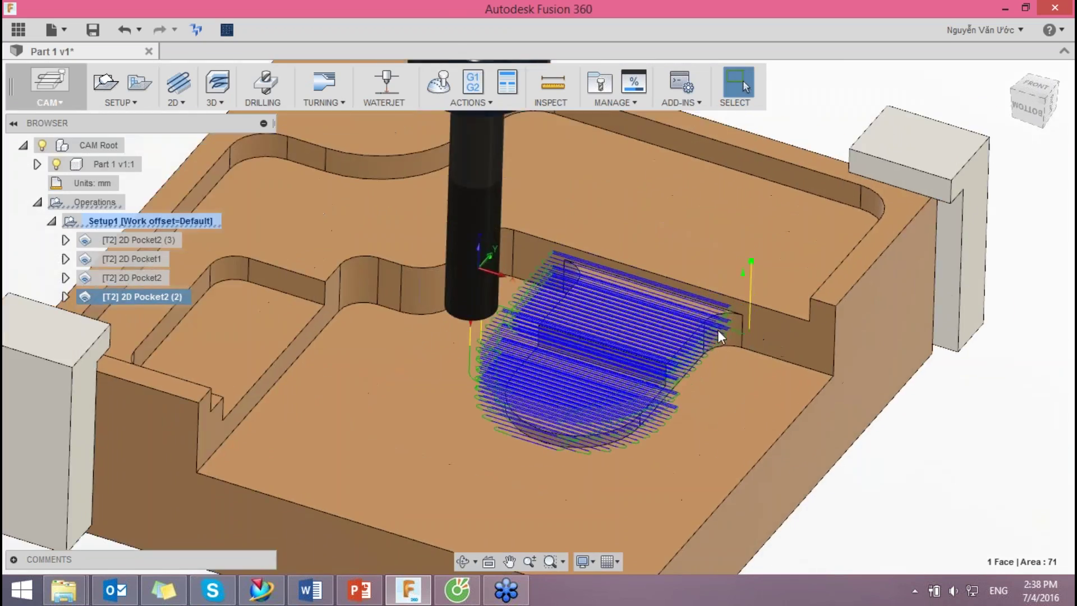
scroll(729, 320, up, 3)
scroll(739, 311, up, 3)
scroll(739, 310, up, 2)
scroll(756, 362, down, 5)
mouse_move(738, 311)
shift+middle_down()
mouse_move(671, 335)
mouse_move(645, 364)
shift+middle_up()
scroll(671, 335, down, 3)
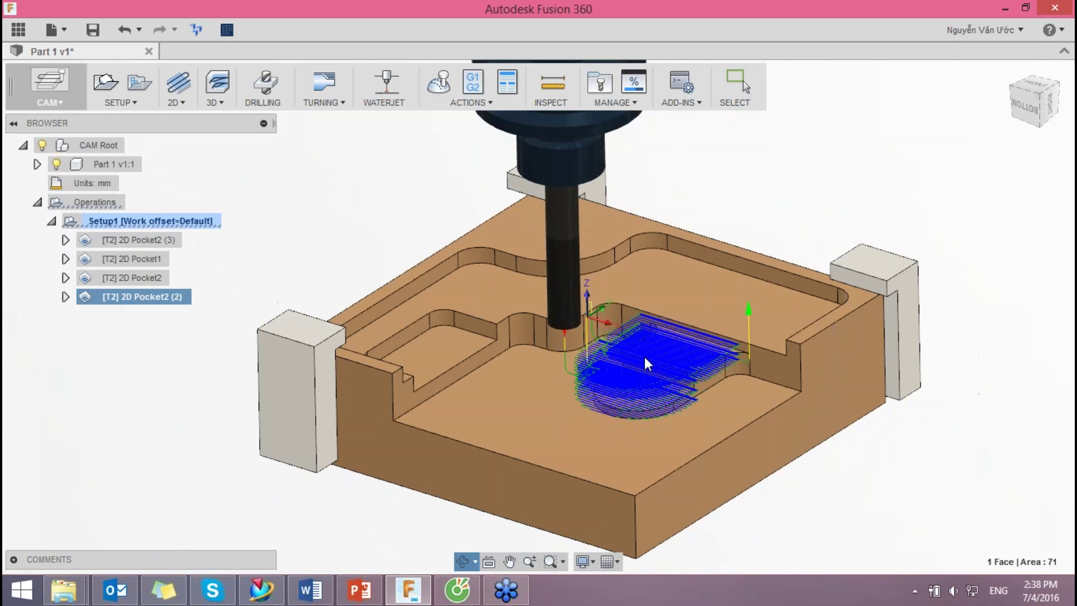
click(127, 241)
right_click(132, 220)
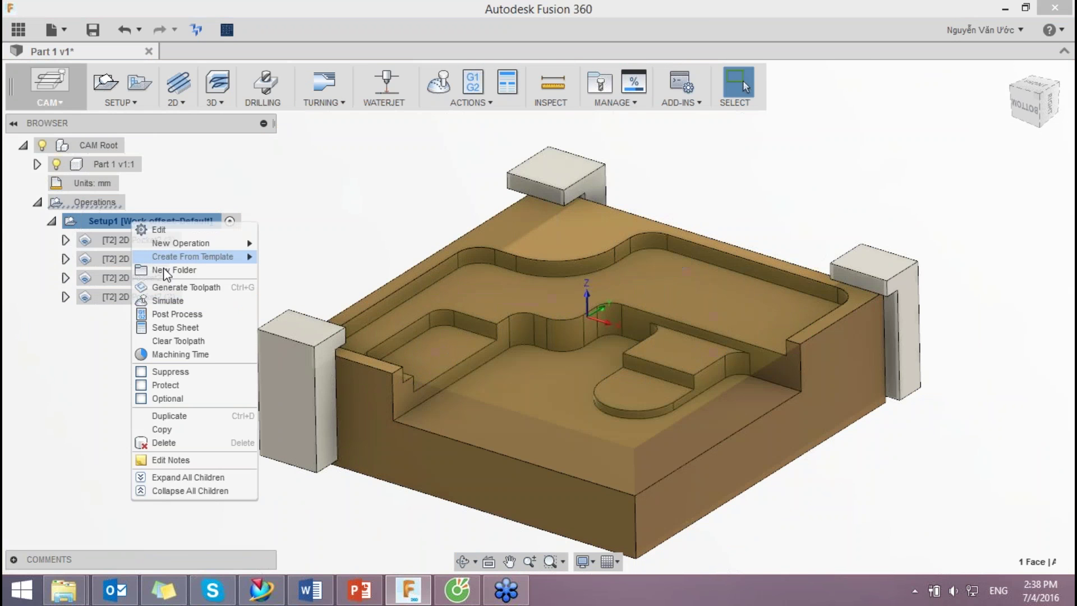
Step: Simulate Setup1, play it at higher speed, and rewind to watch the pockets cut
click(174, 305)
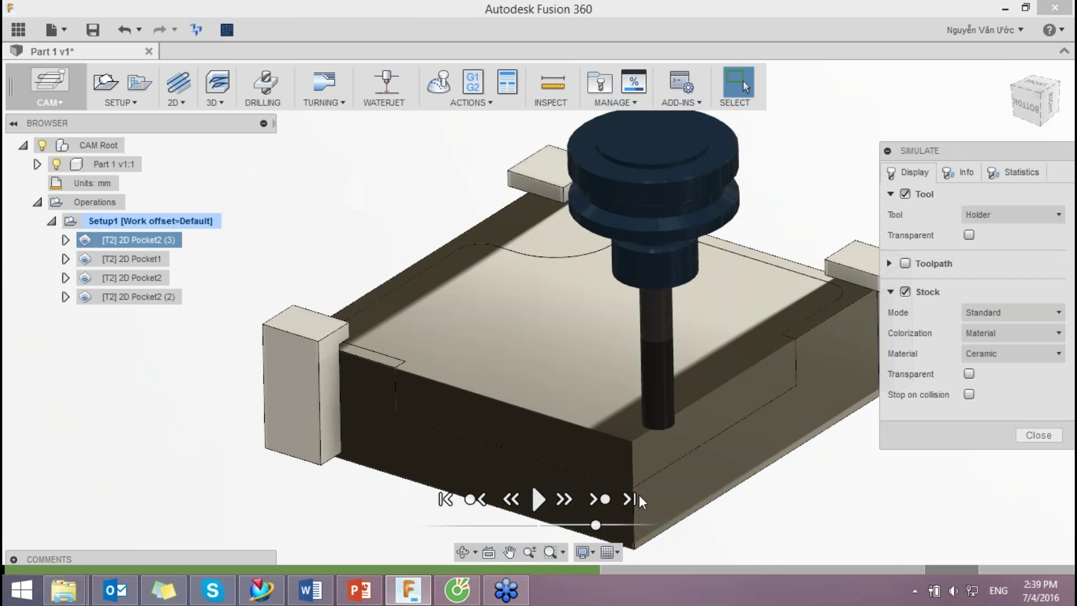
click(544, 506)
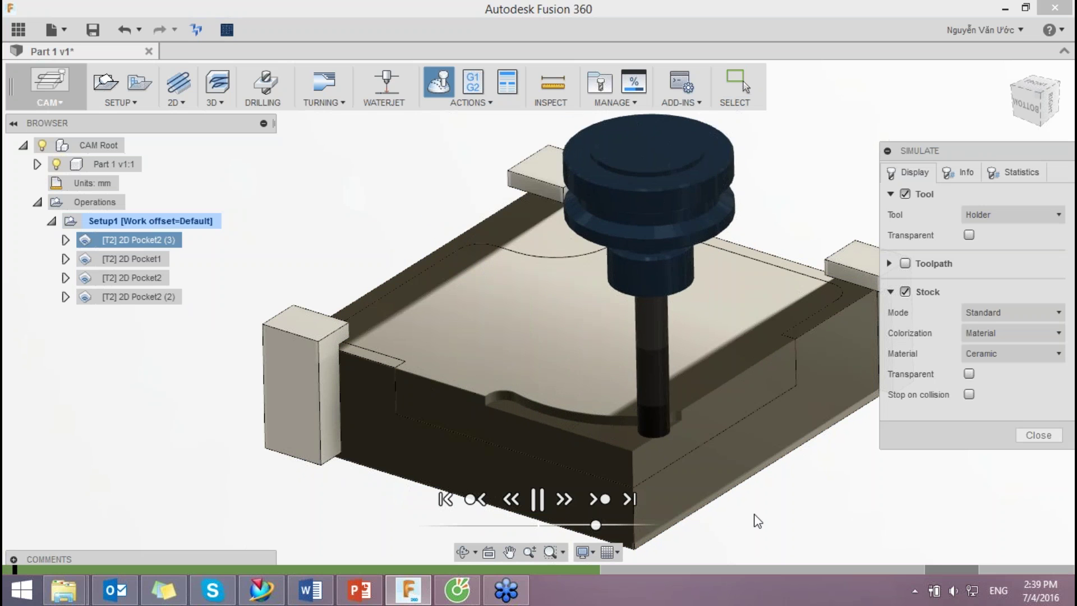
scroll(681, 395, down, 3)
scroll(728, 386, down, 1)
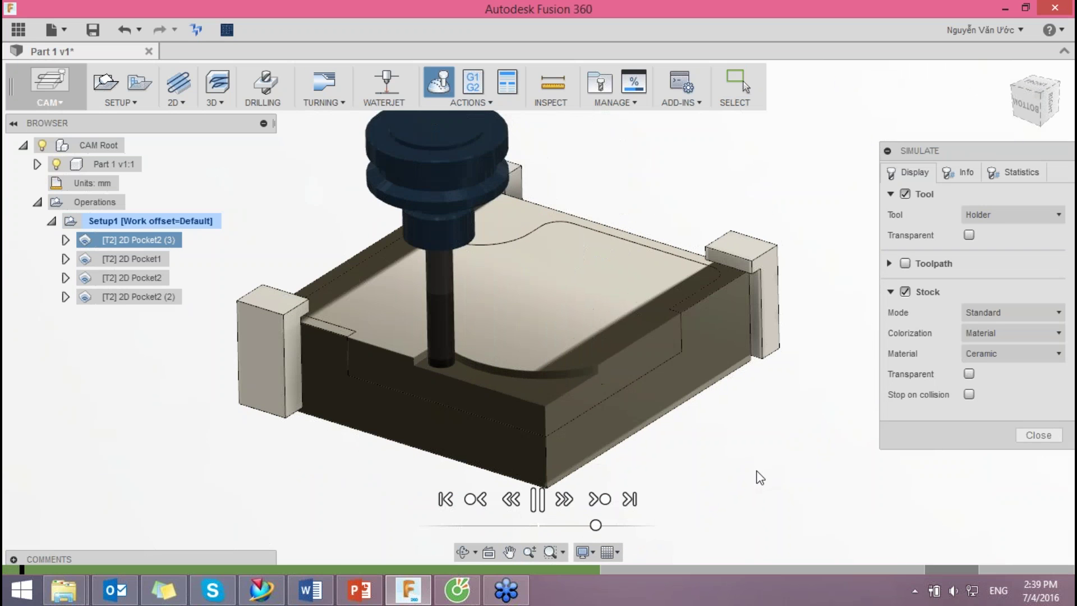
drag(596, 527, 624, 527)
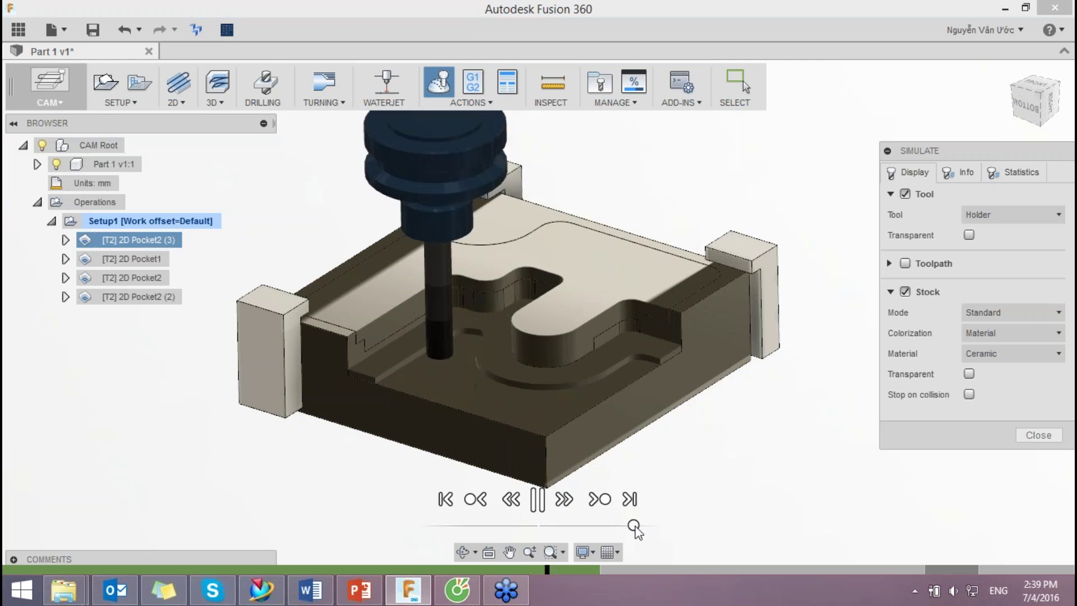
drag(635, 526, 587, 527)
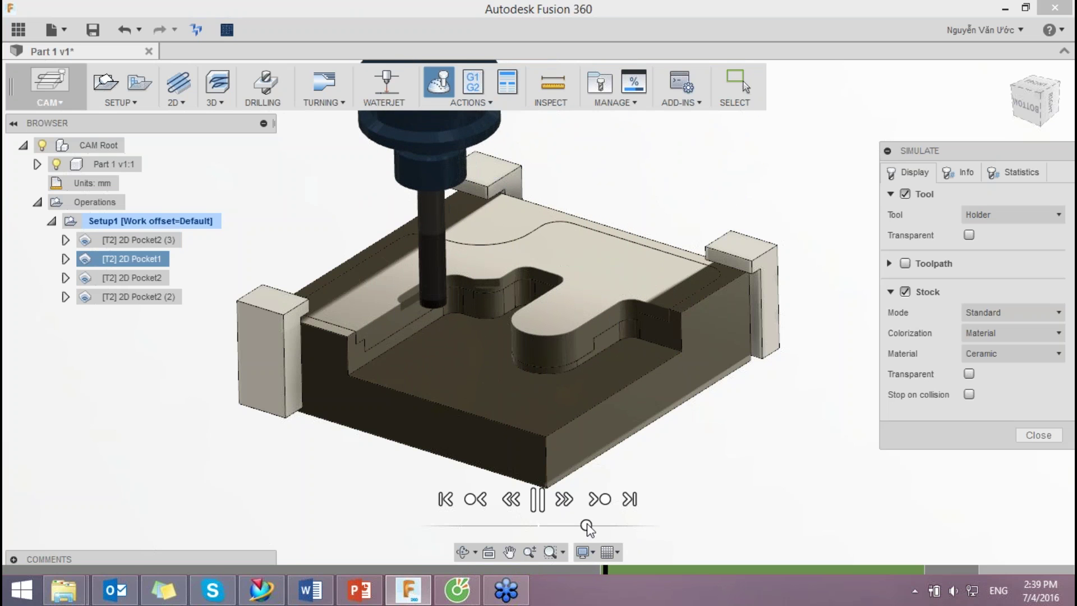
Step: Speed up and pause the Setup1 simulation, orbit the cut part, then close it
drag(587, 527, 634, 528)
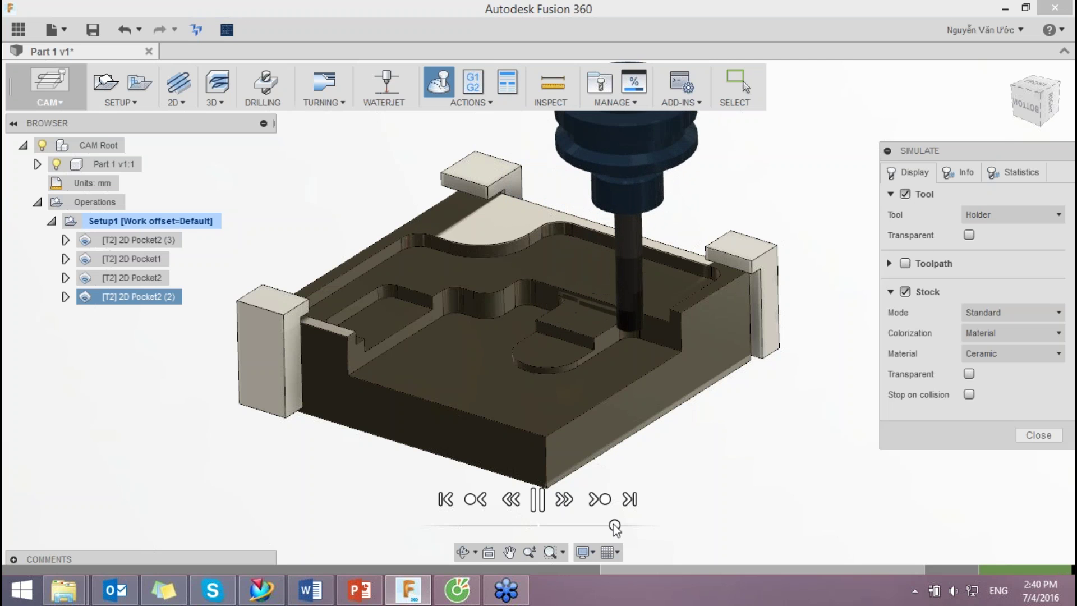
click(615, 527)
scroll(599, 350, down, 1)
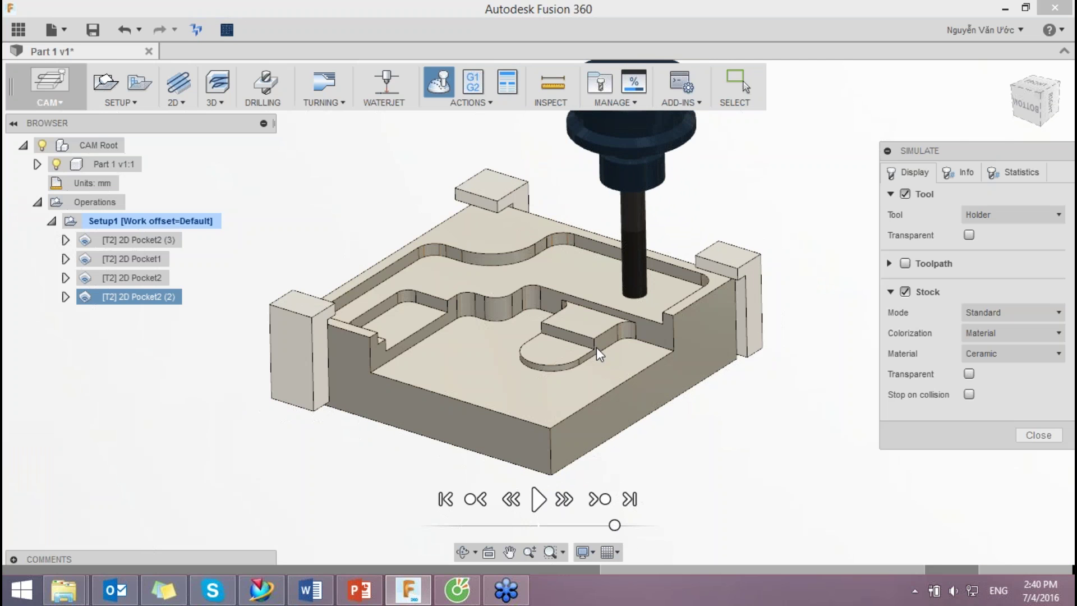
mouse_move(655, 389)
shift+middle_down()
mouse_move(637, 321)
mouse_move(612, 347)
mouse_move(595, 336)
shift+middle_up()
click(1043, 437)
shift+middle_drag(712, 359, 673, 331)
Step: Open Post Process for Setup1 and filter post processors to milling, keeping Generic FANUC for program 12345
right_click(99, 220)
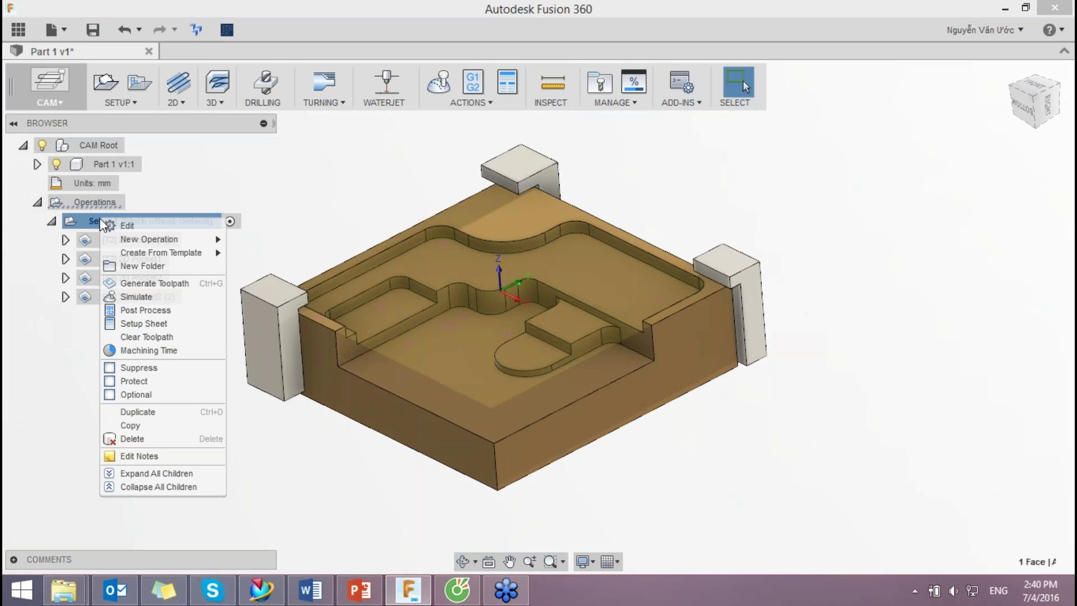
click(162, 311)
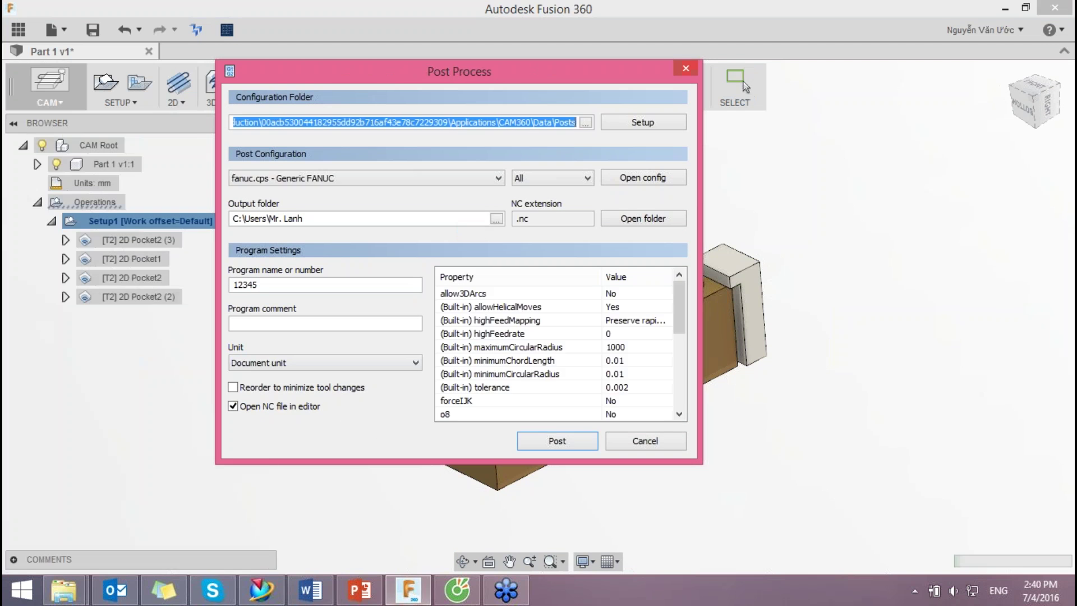
click(486, 180)
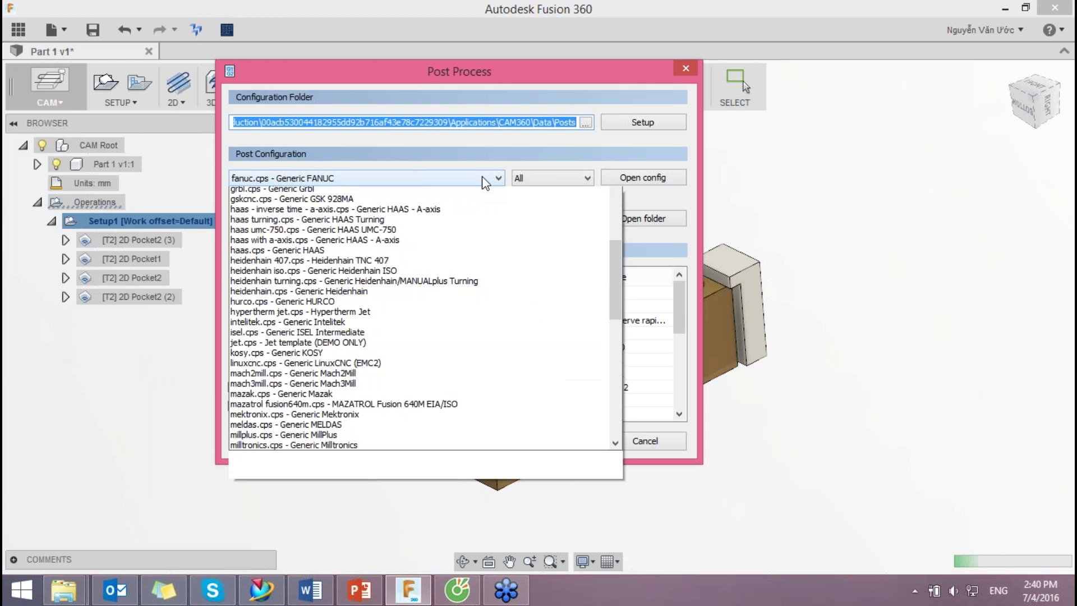
click(540, 177)
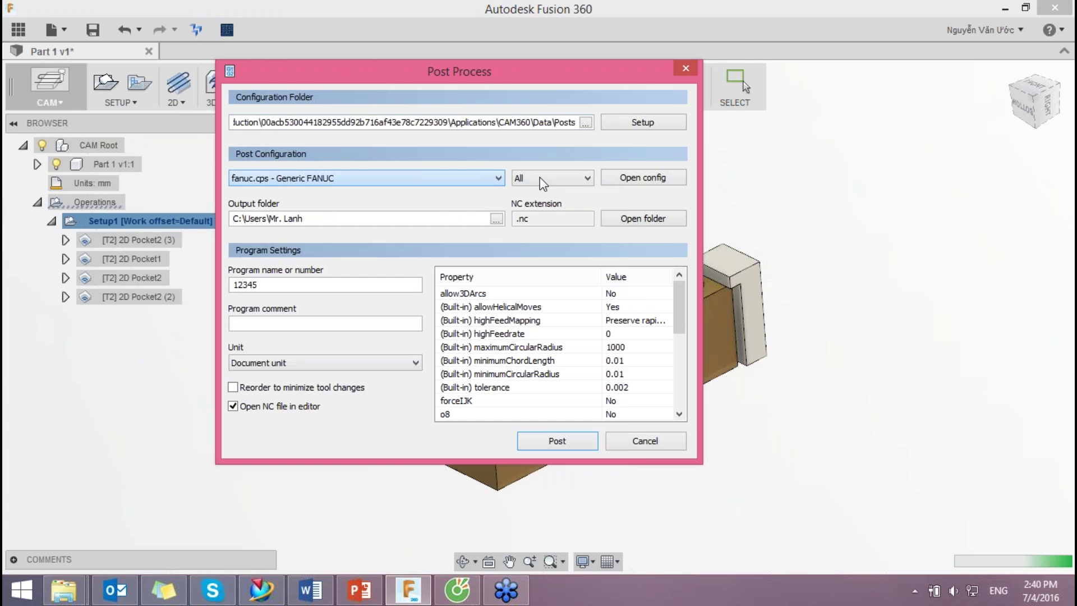
click(527, 219)
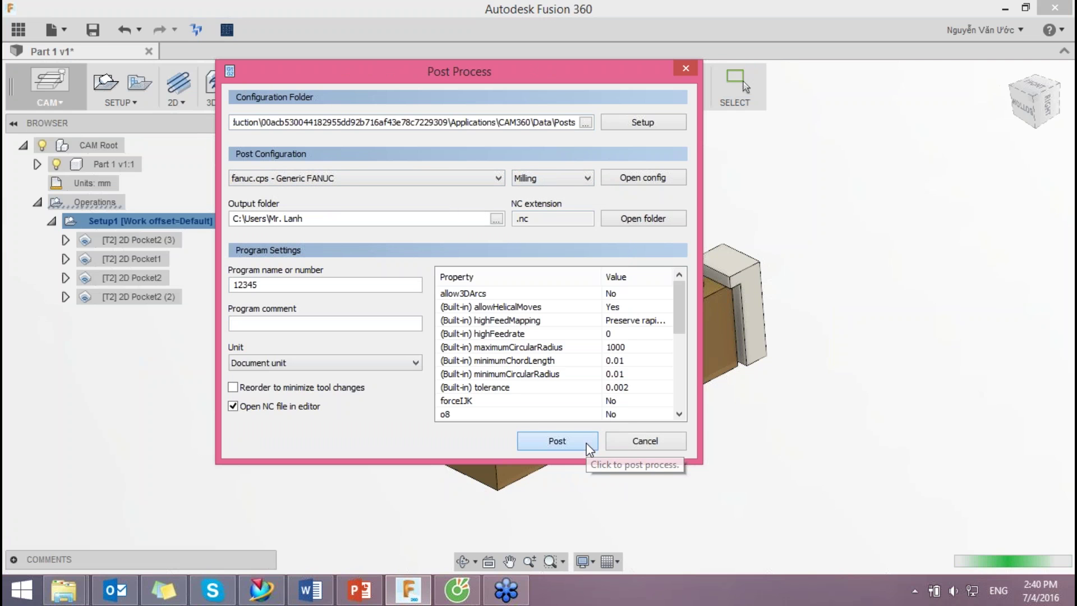
Step: Post program 12345 and save the NC file to the Desktop
click(587, 442)
drag(749, 179, 596, 154)
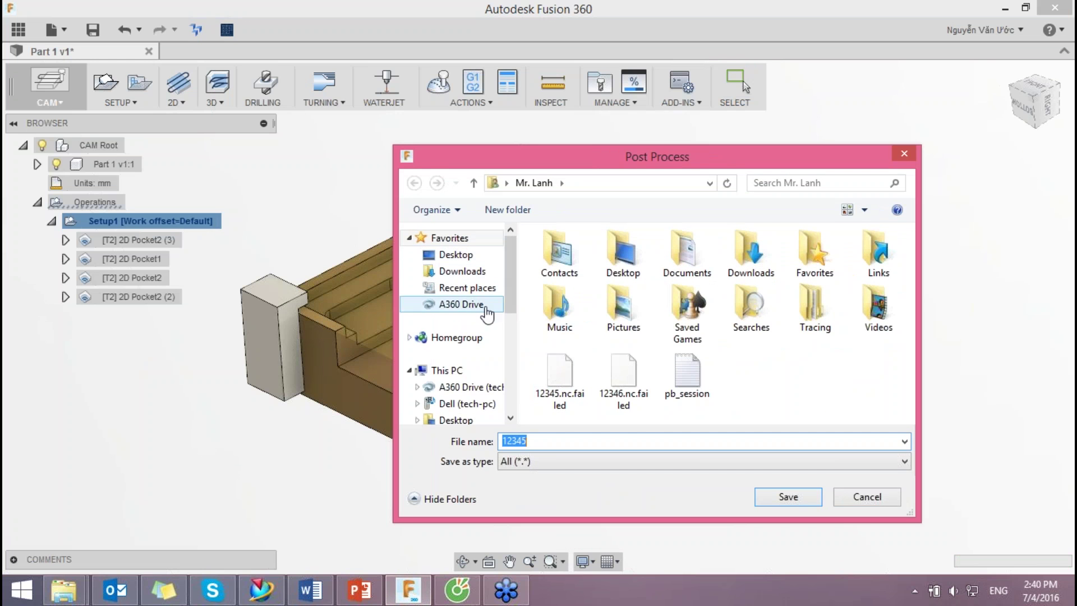
scroll(488, 314, down, 1)
scroll(520, 349, down, 2)
scroll(521, 349, up, 5)
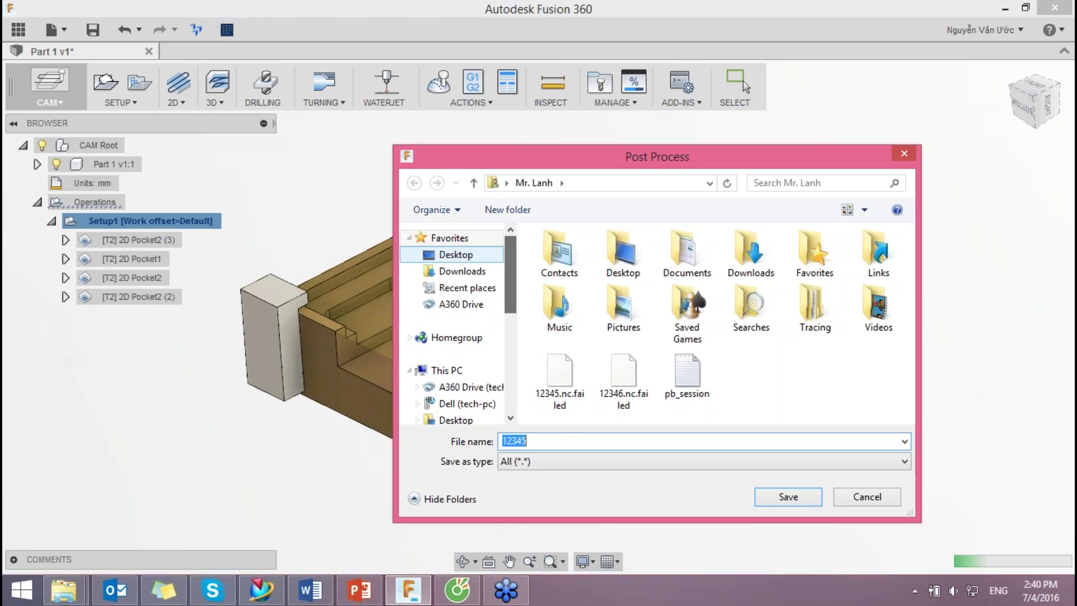
click(456, 254)
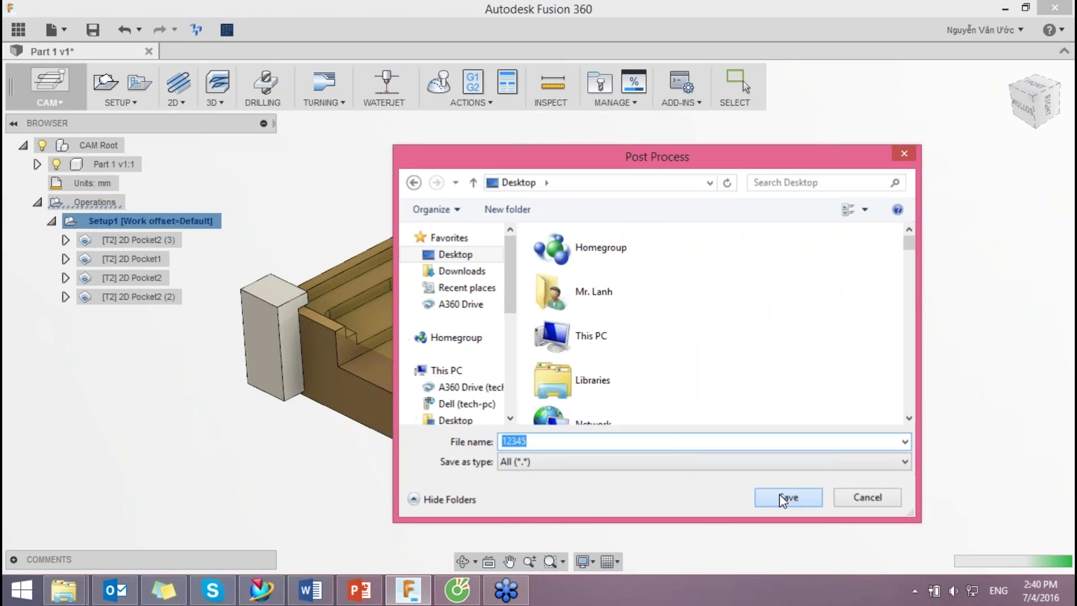
click(781, 495)
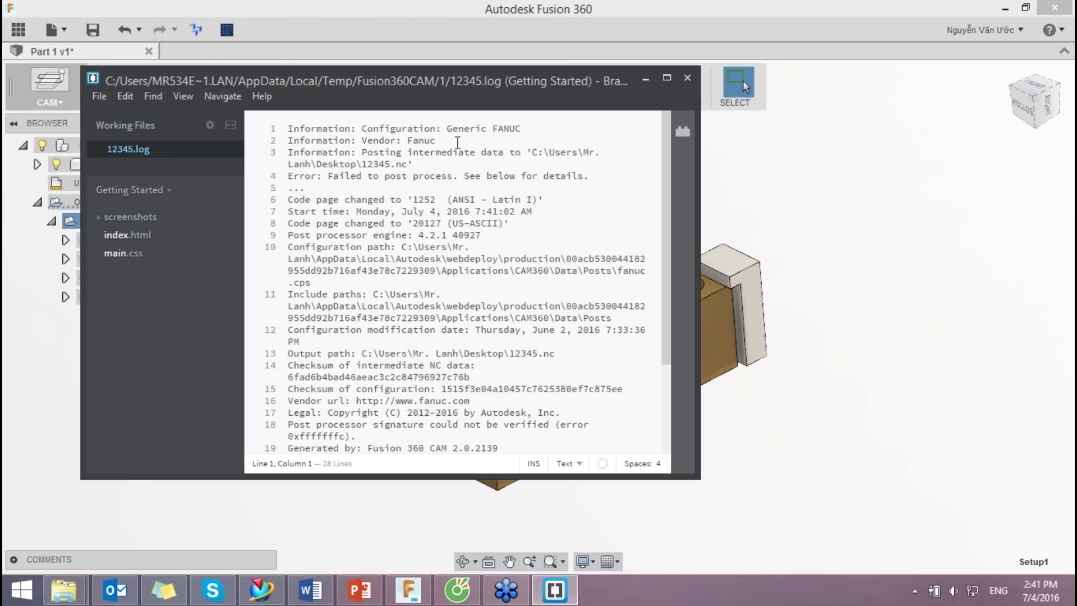
Step: Review the 12345.log reporting a failed post, then close Brackets
drag(431, 86, 455, 85)
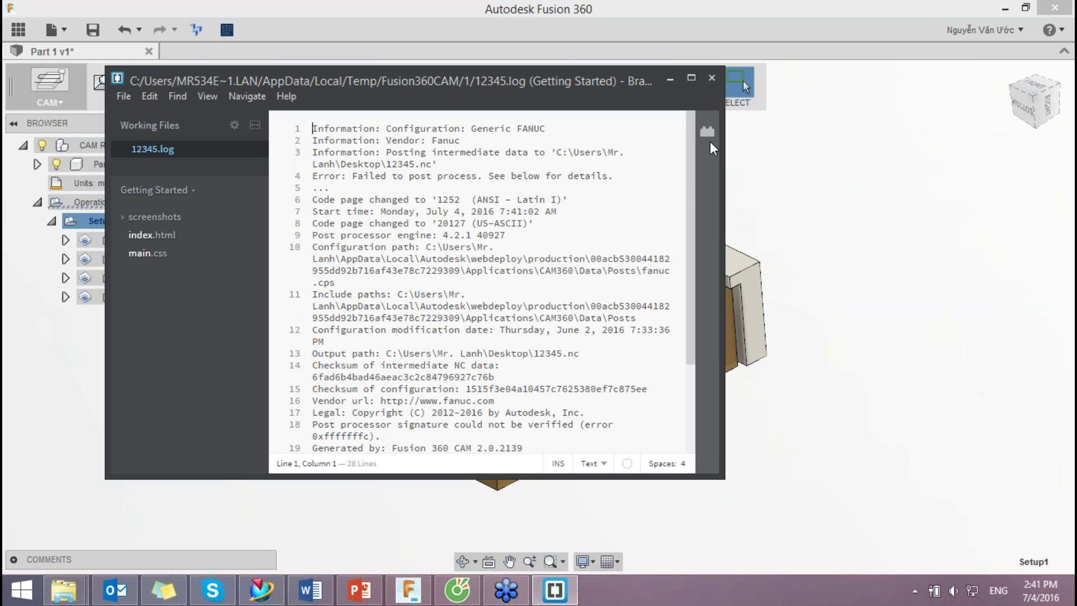
click(712, 78)
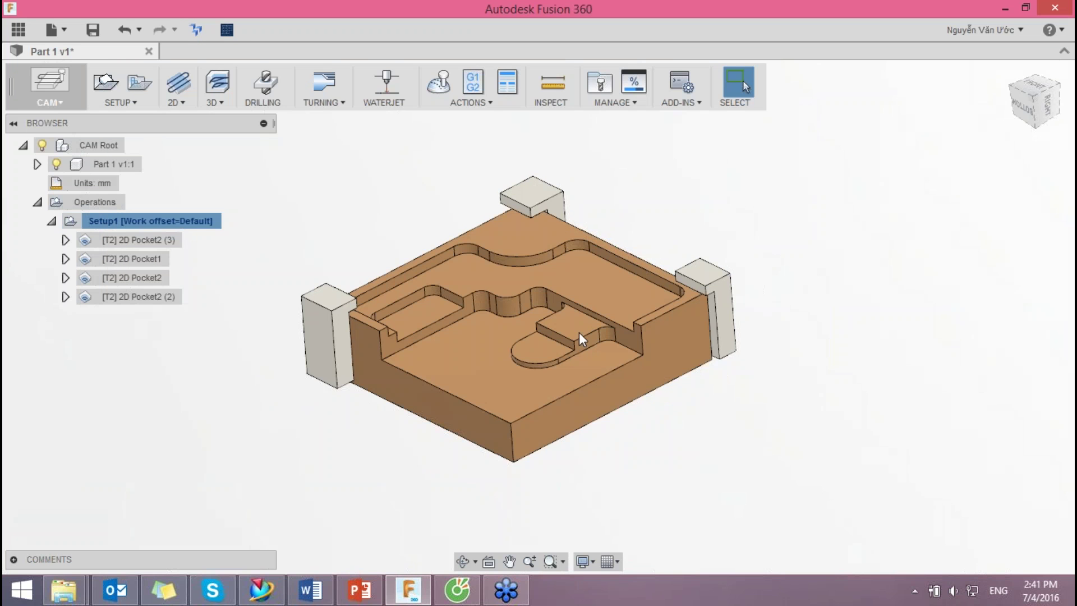
Step: Repost Setup1 with unchanged settings and save it to the Desktop as 5687
click(136, 224)
right_click(136, 223)
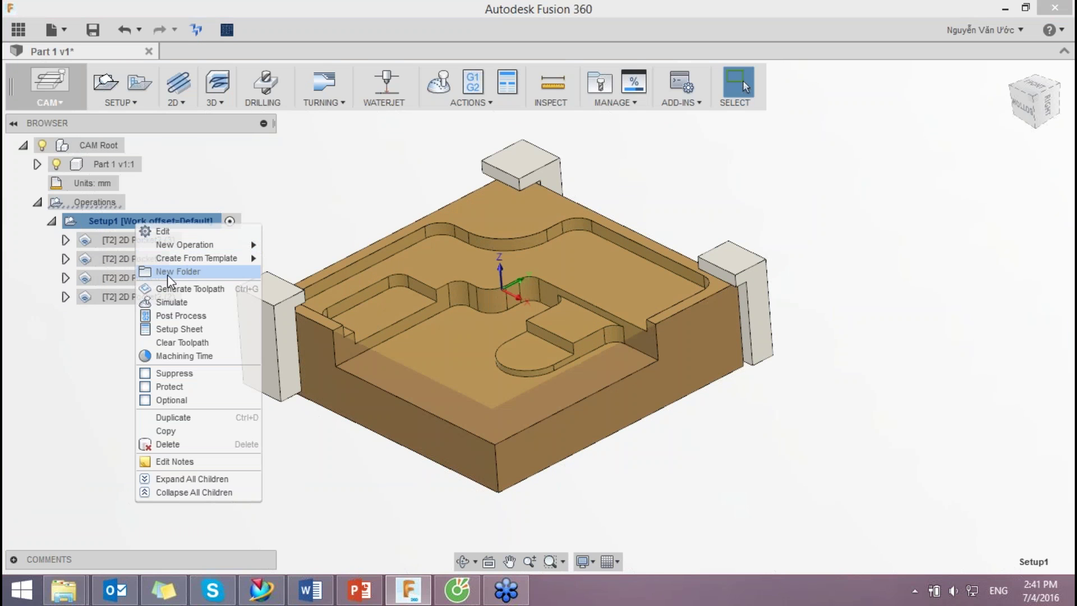
click(181, 315)
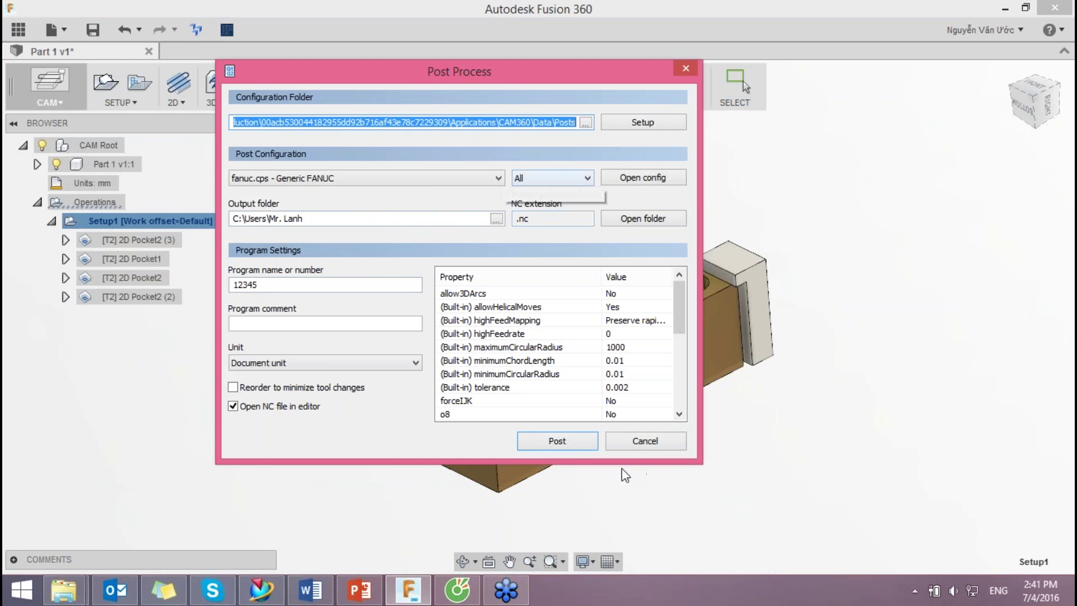
click(577, 440)
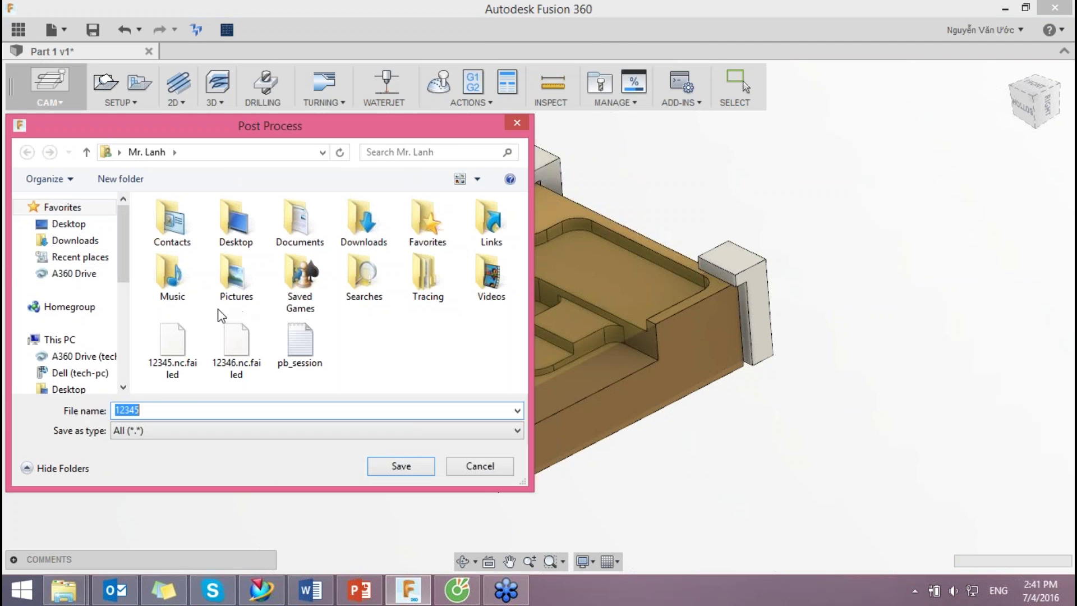
click(68, 224)
double_click(182, 410)
text(5687)
click(381, 467)
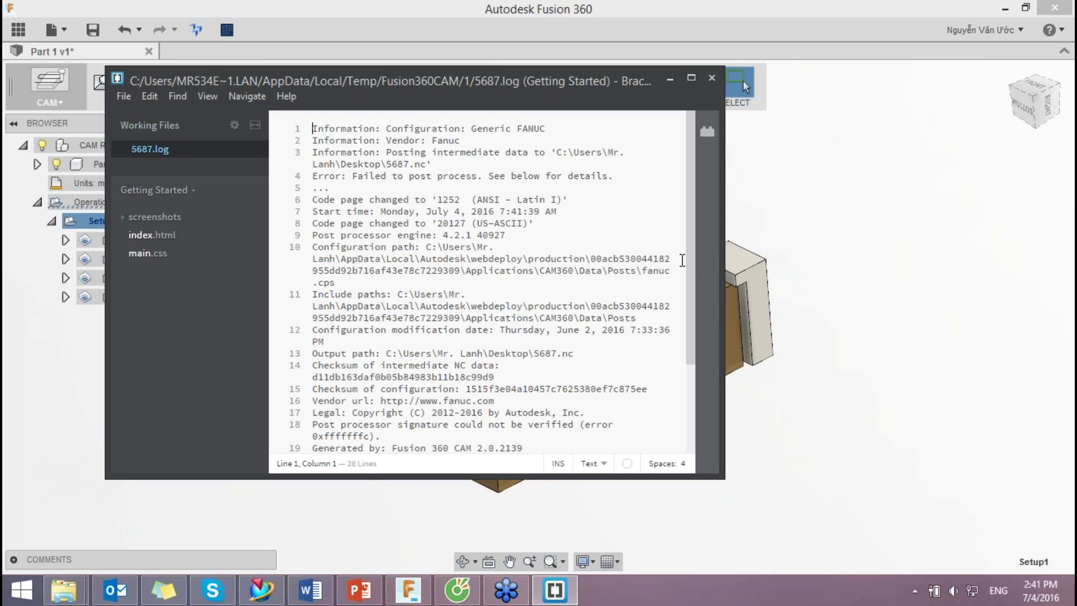
Step: Read the 5687.log out-of-range error, view main.css and index.html, then close Brackets
scroll(684, 260, down, 3)
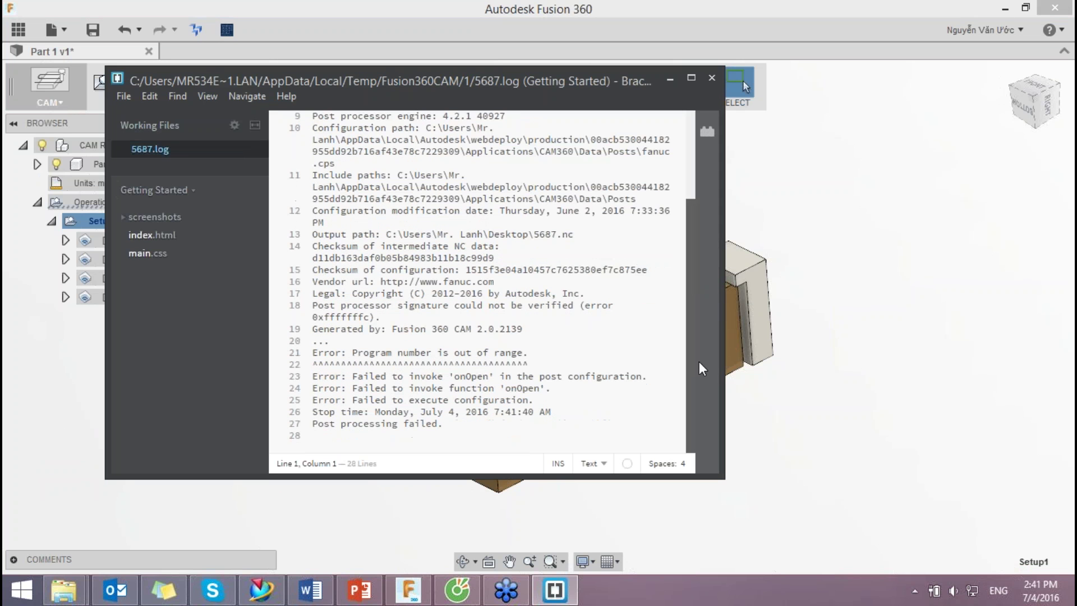
click(153, 254)
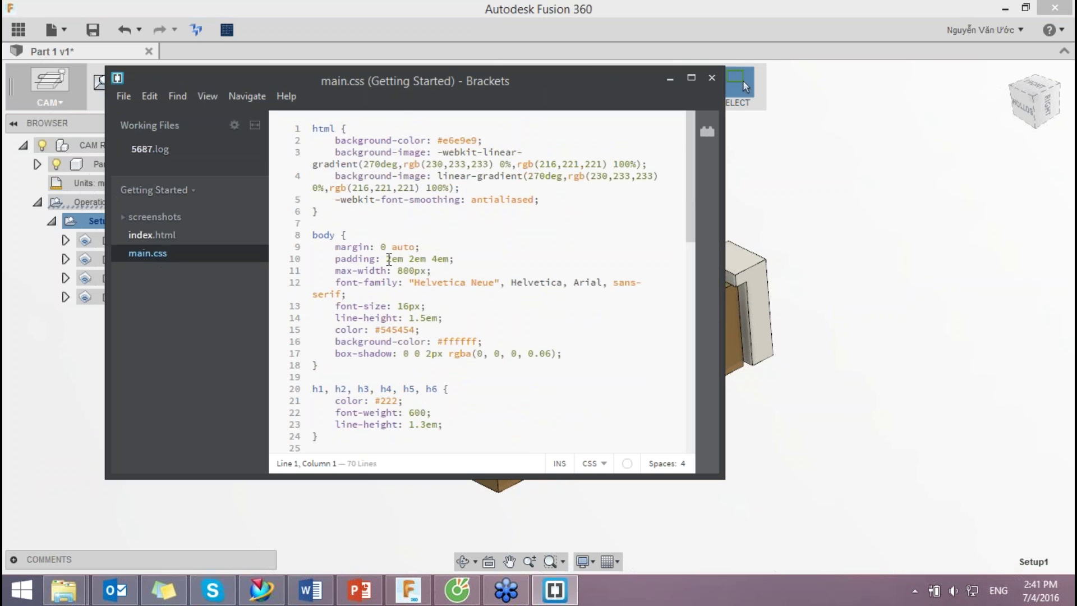
click(165, 238)
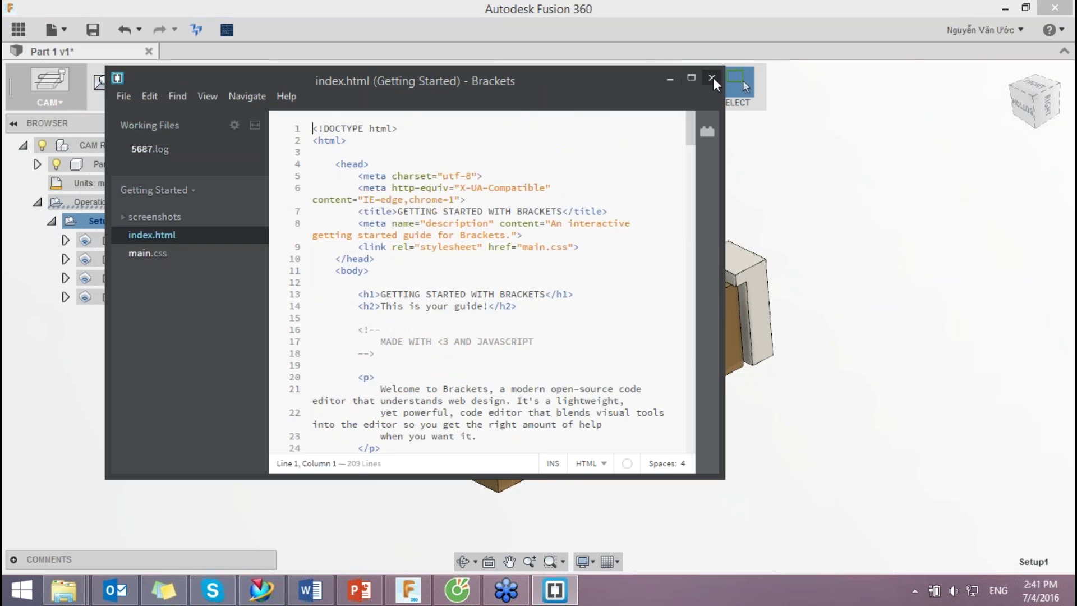
click(712, 78)
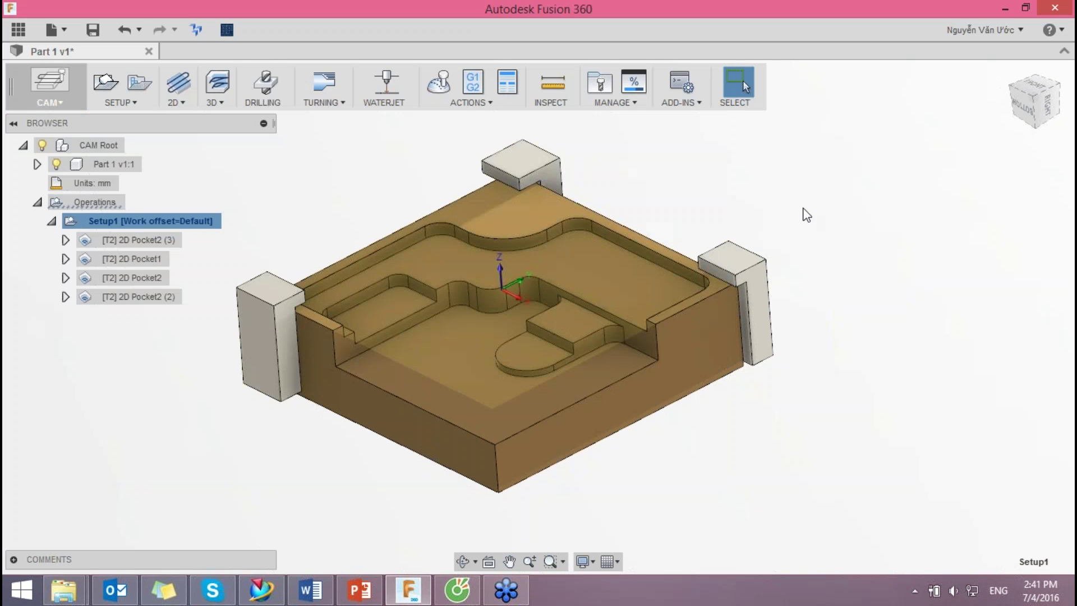
Step: Post Setup1 with the Milling post filter and Millimeters output units
right_click(118, 225)
click(162, 317)
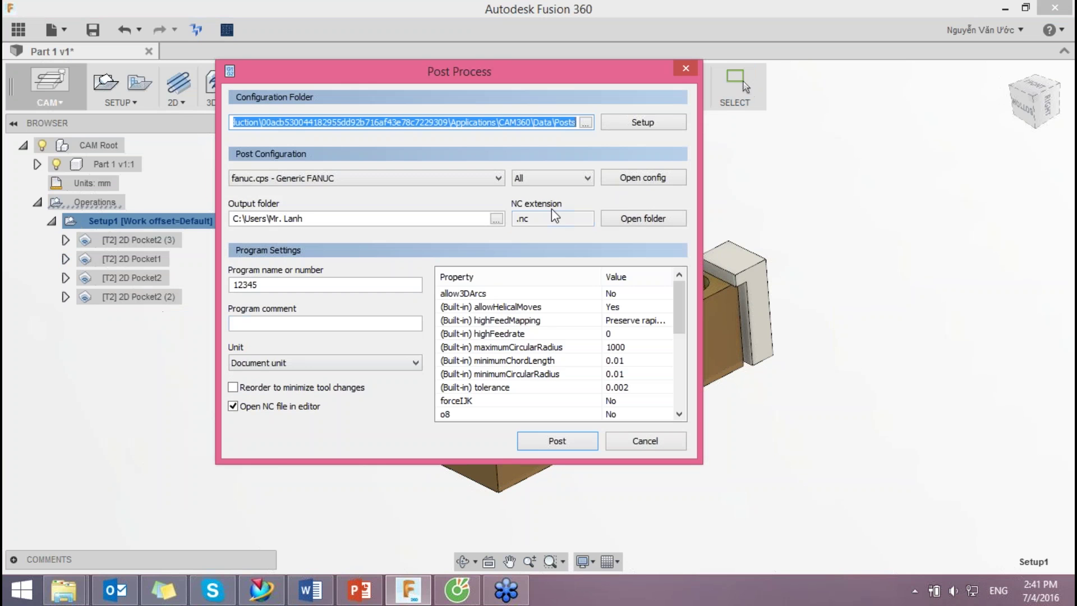
click(552, 184)
click(556, 203)
click(303, 363)
click(297, 396)
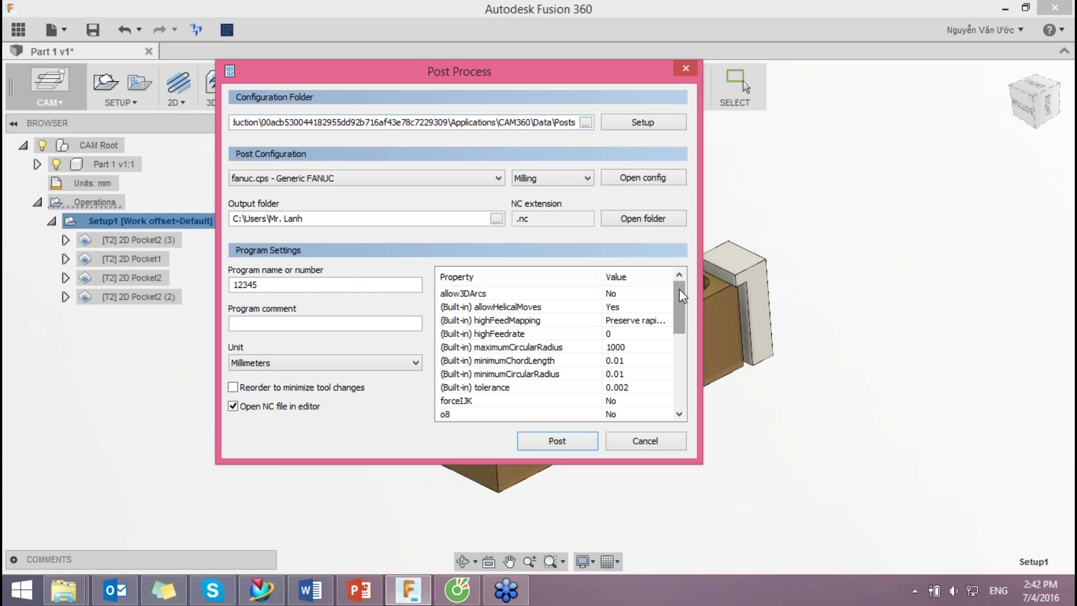
click(573, 444)
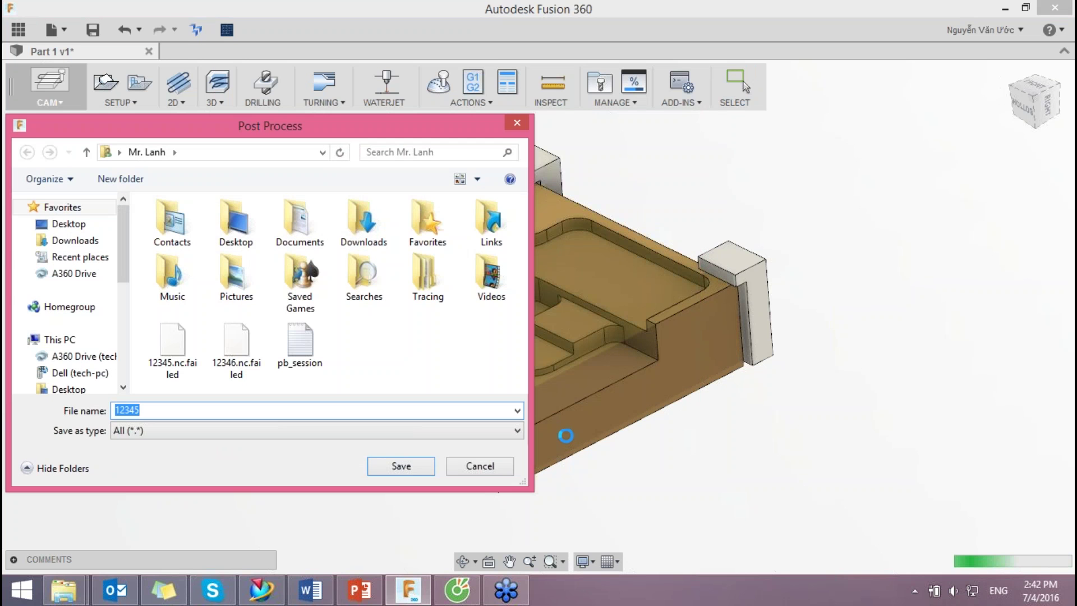
Step: Save the posted program to the Desktop as 01236
click(68, 224)
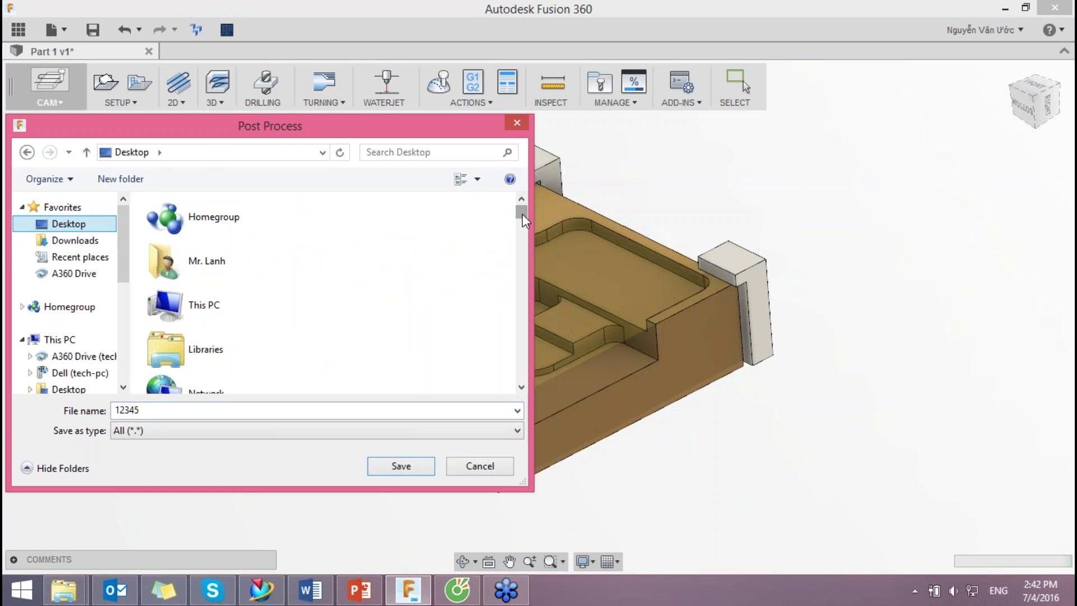
drag(523, 214, 524, 217)
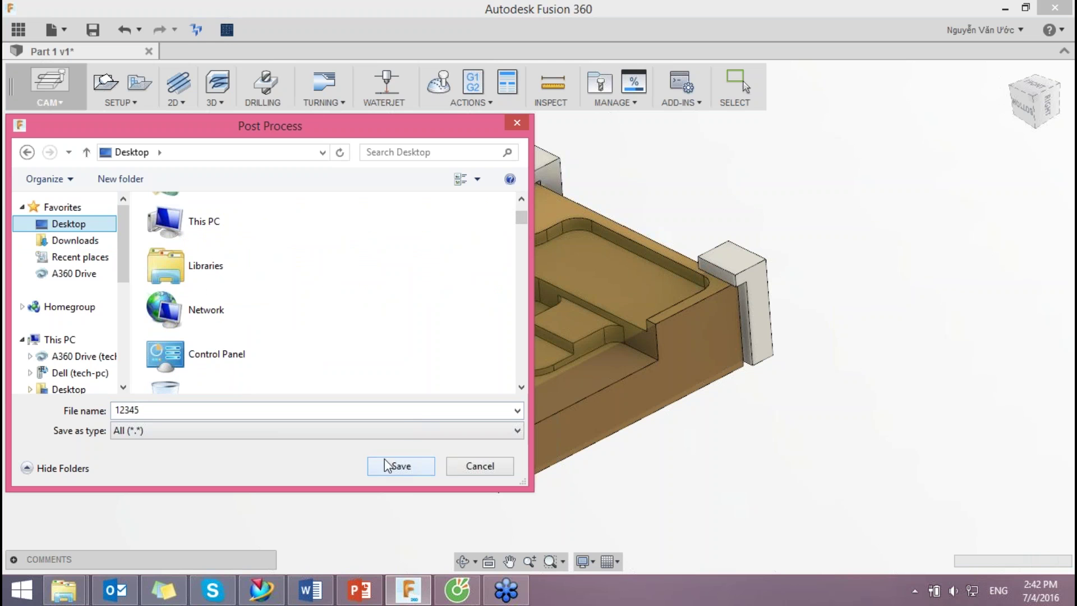
double_click(400, 410)
text(0)
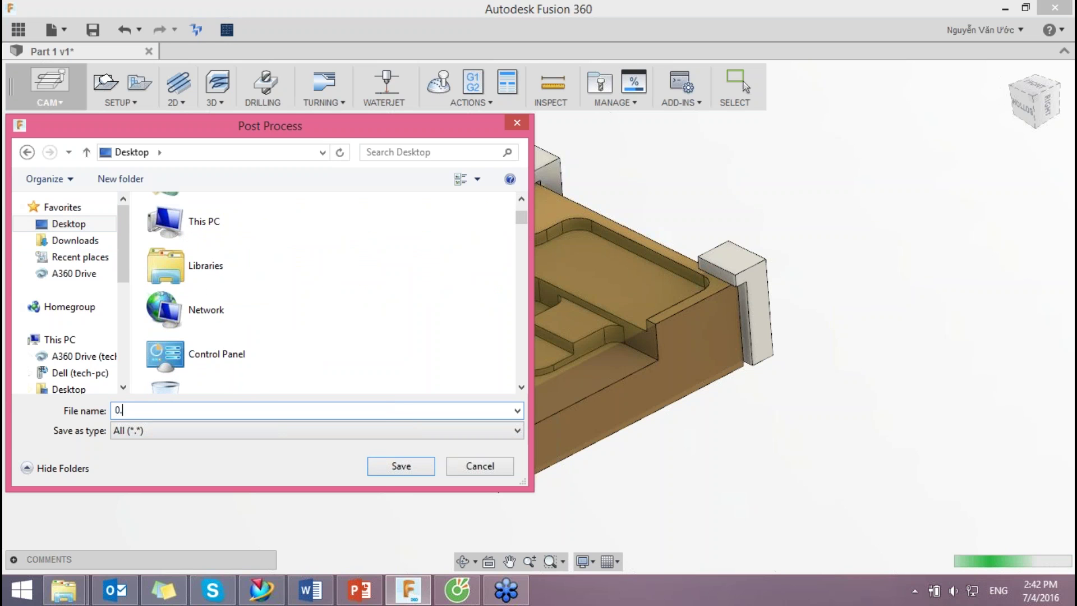
text(1236)
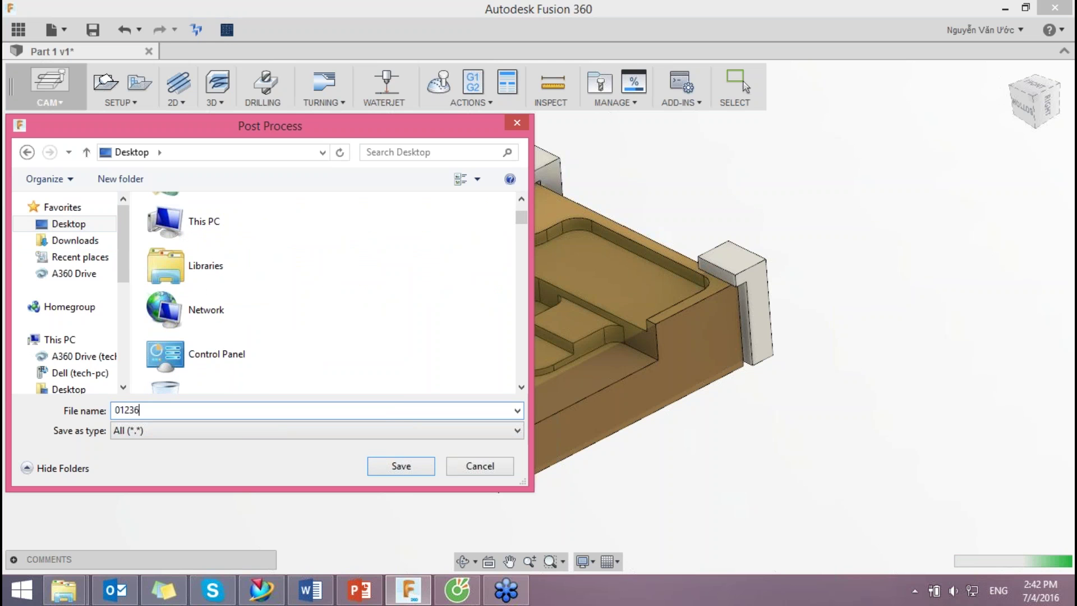
click(420, 469)
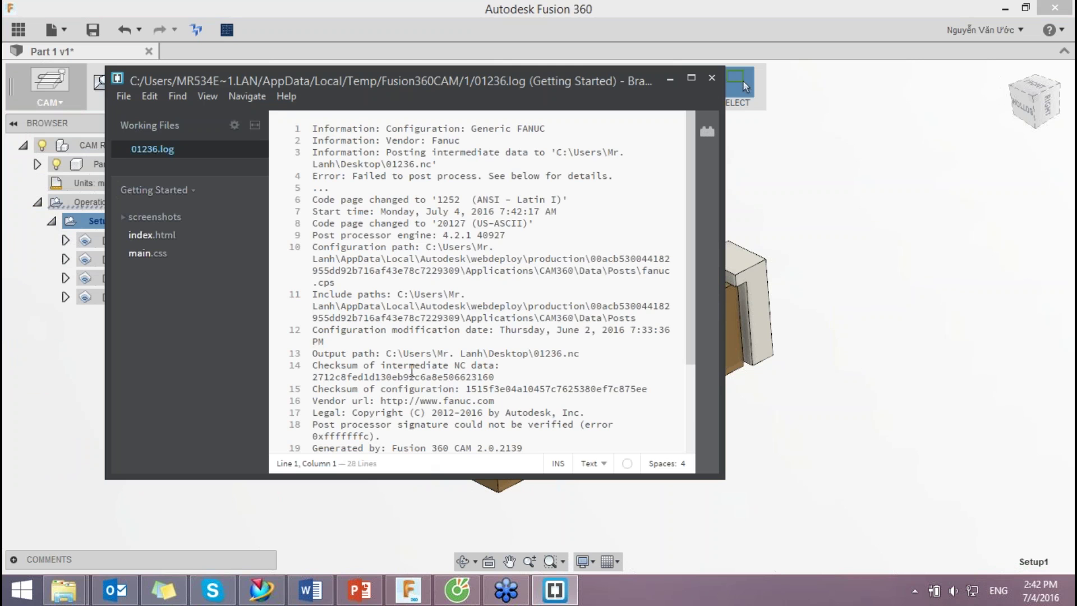
Step: Read the 01236.log out-of-range error, close Brackets, and select the 2D Pocket toolpaths
scroll(389, 253, down, 5)
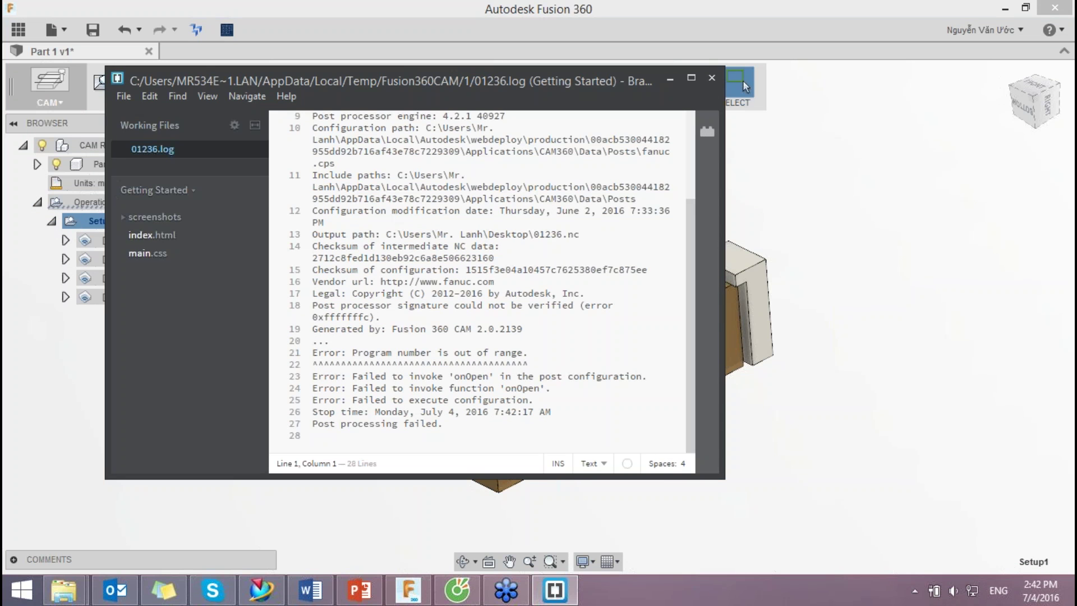
click(717, 81)
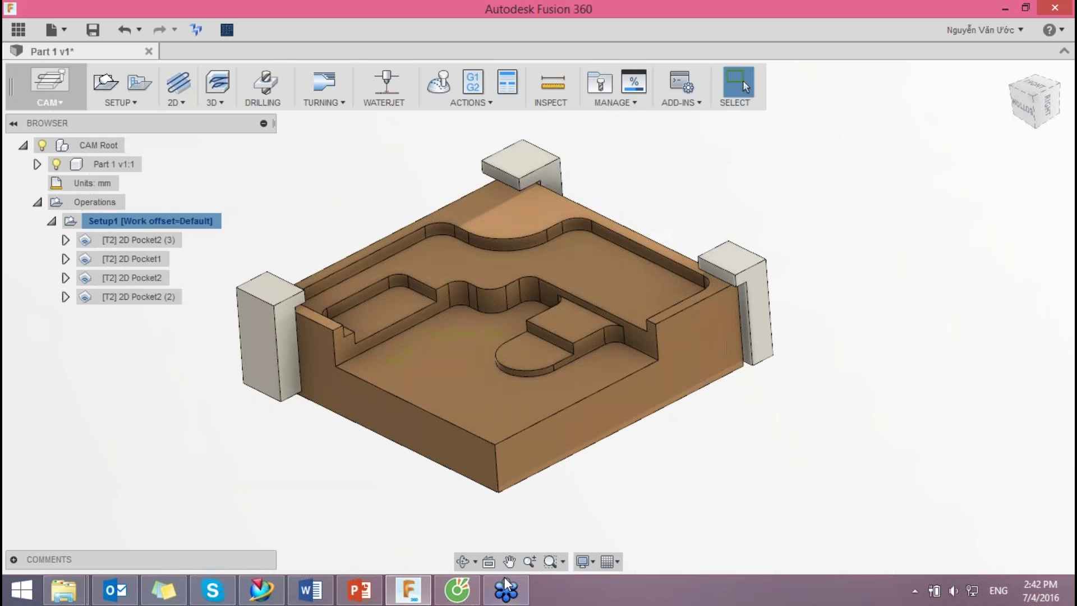
click(155, 239)
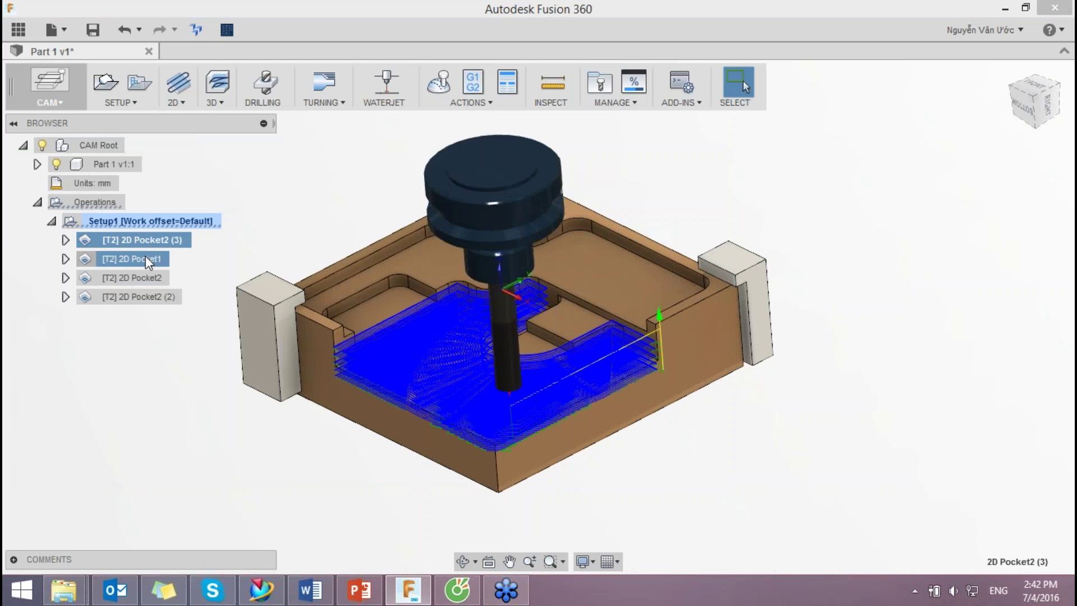
click(145, 257)
click(142, 238)
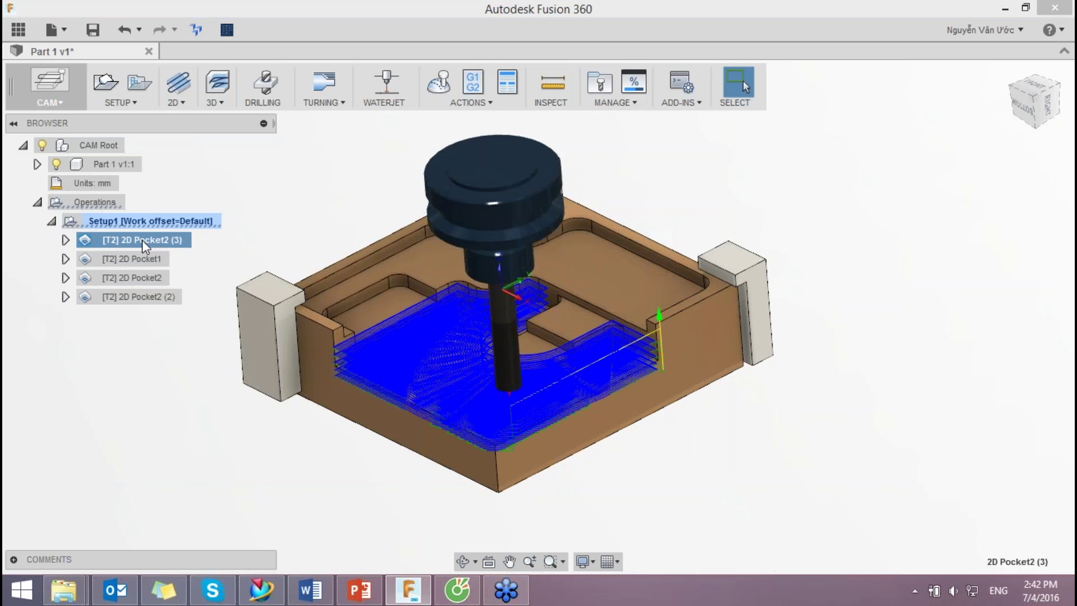
ctrl+click(137, 299)
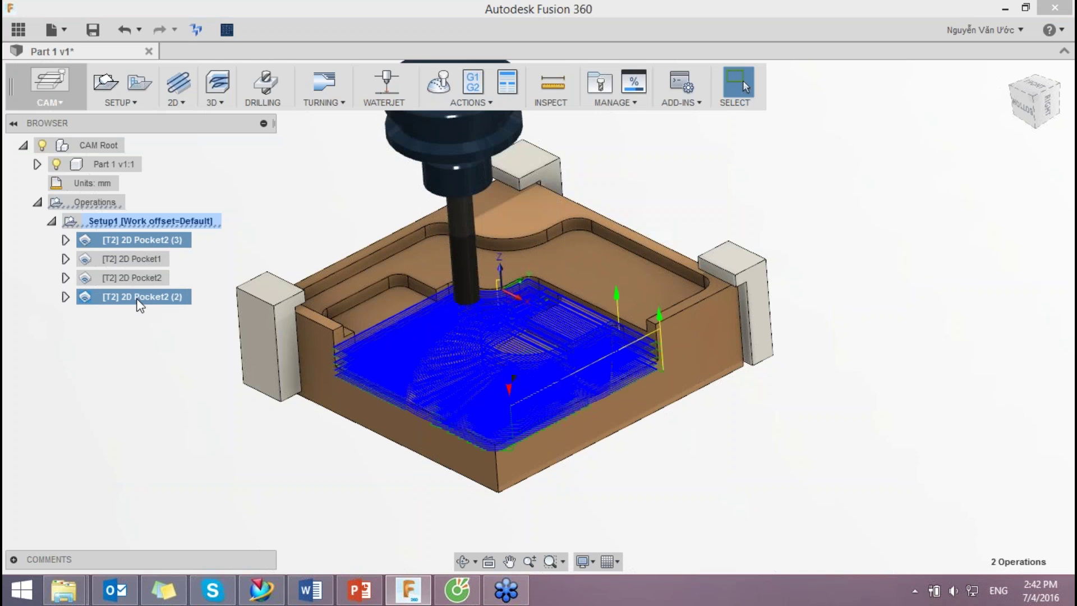
Step: Select all four 2D Pocket operations and post process them with Generic FANUC
ctrl+click(138, 279)
right_click(138, 243)
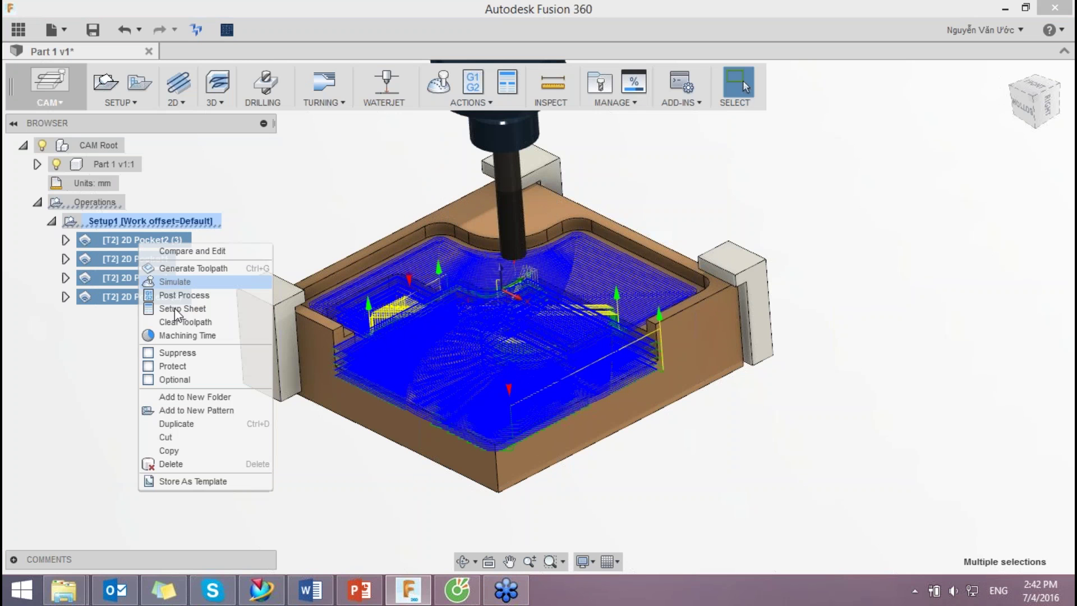
click(175, 295)
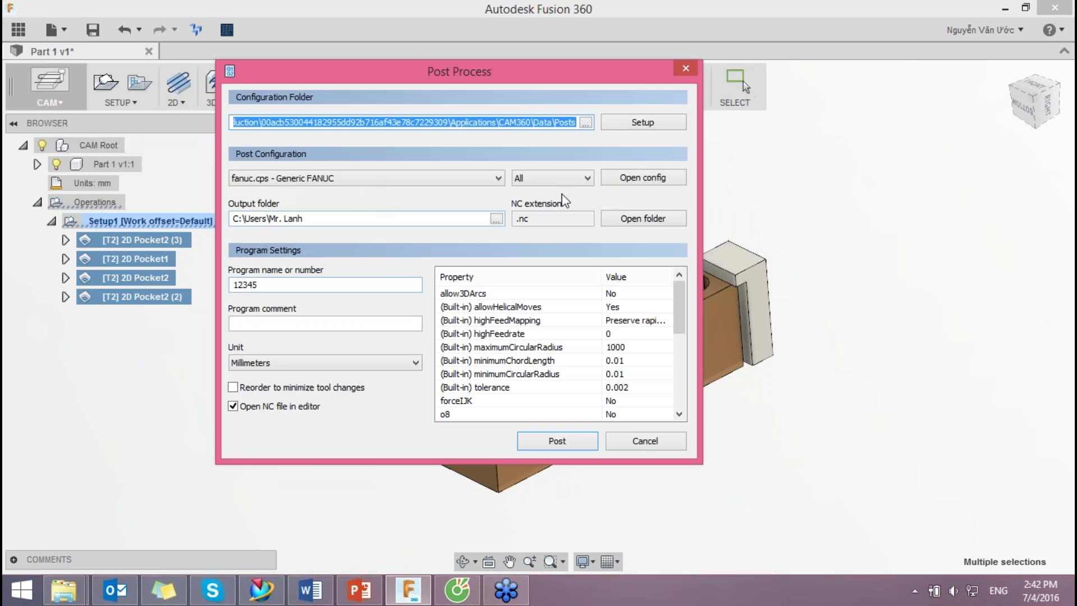
click(491, 178)
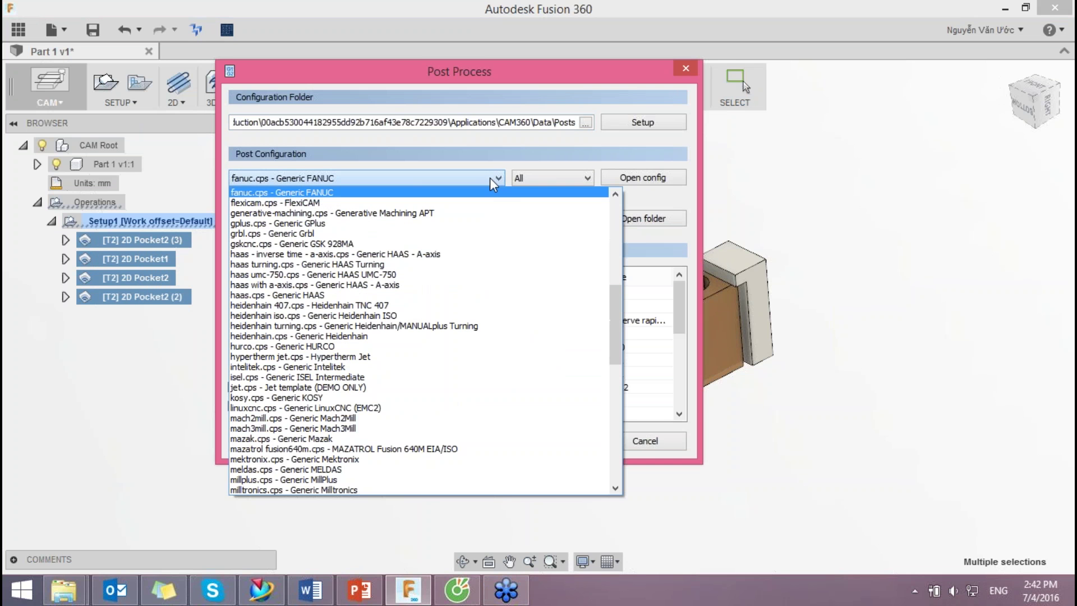
click(313, 193)
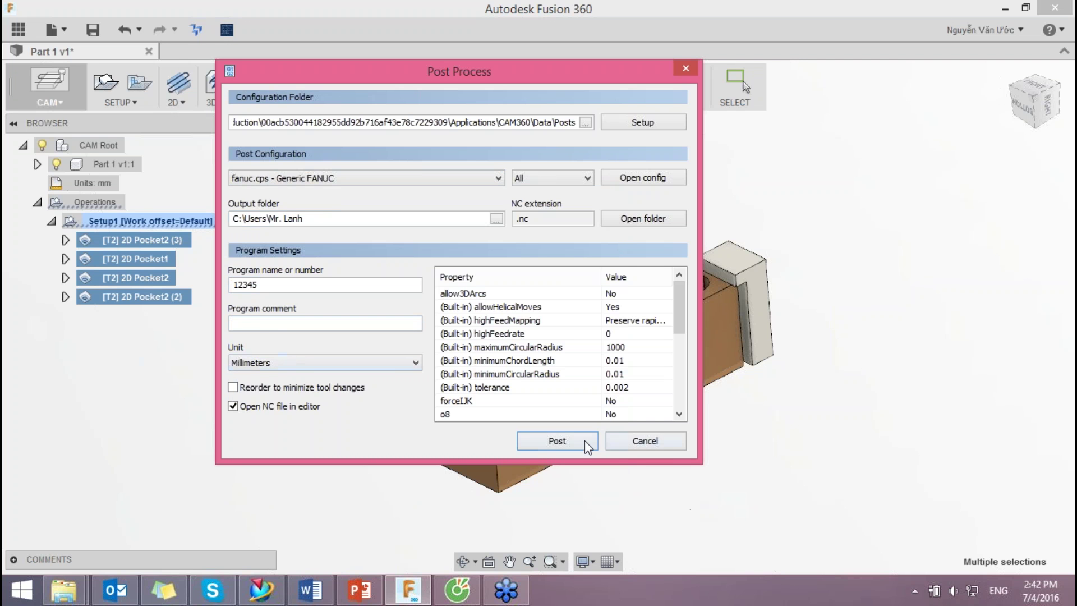
Step: Set program number 5689, post, and save the NC file to the Desktop
double_click(261, 285)
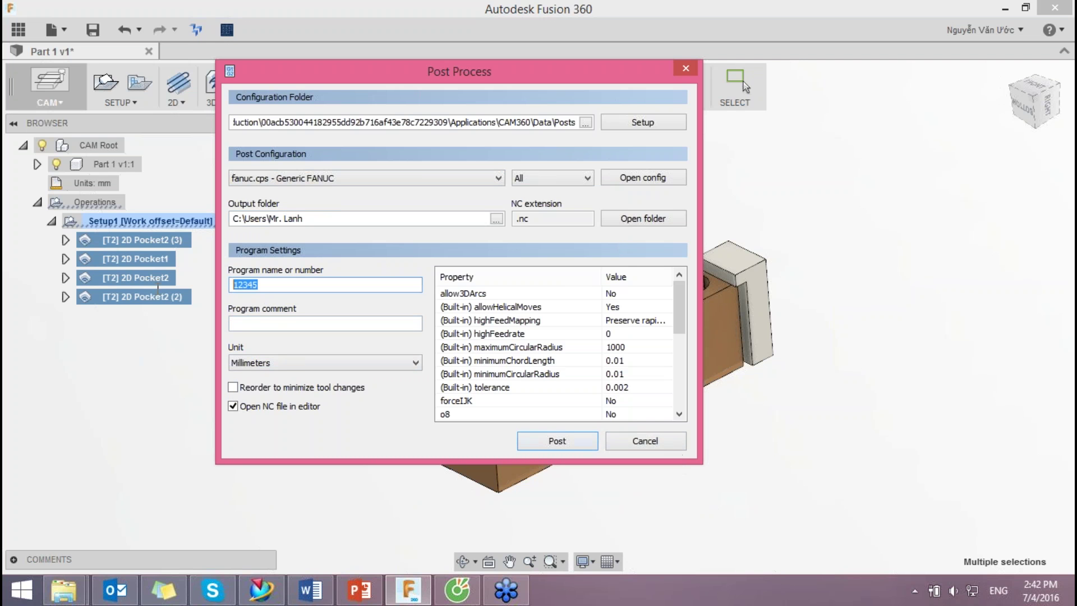
text(5689)
click(559, 441)
click(65, 224)
click(418, 466)
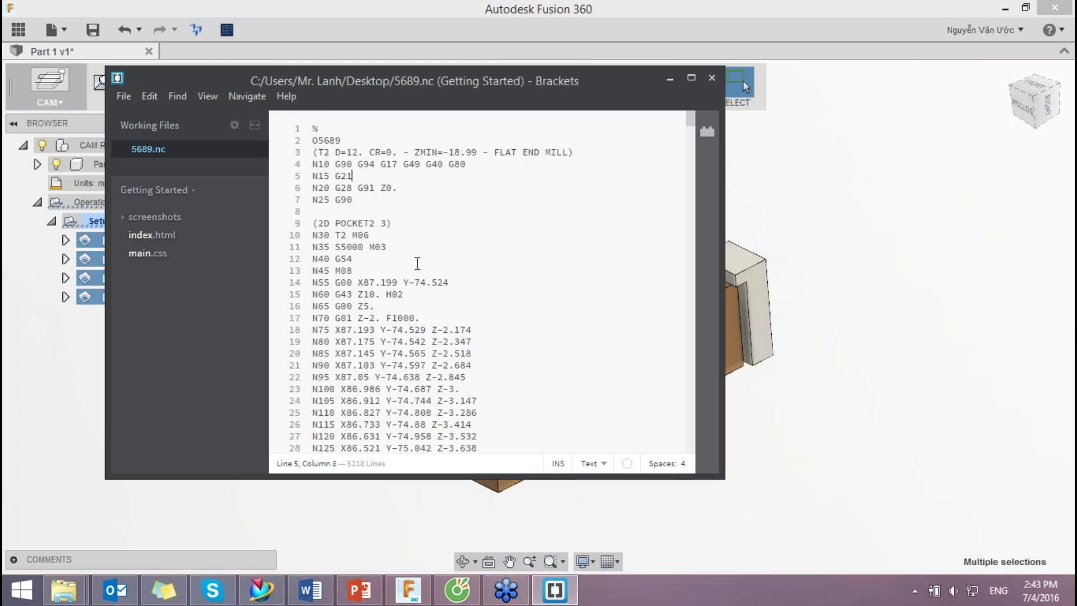
Step: Scroll through the 5689.nc G-code to the end and back up
click(362, 178)
scroll(417, 264, down, 10)
scroll(421, 280, down, 12)
scroll(421, 280, down, 20)
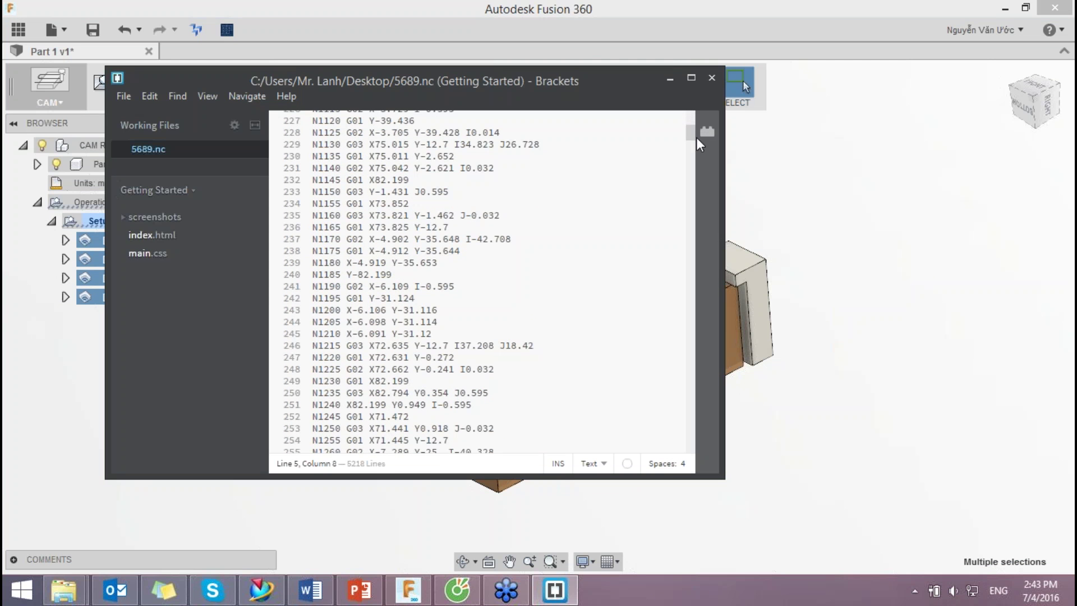
mouse_move(692, 133)
mouse_down()
mouse_move(695, 117)
mouse_move(691, 445)
mouse_up()
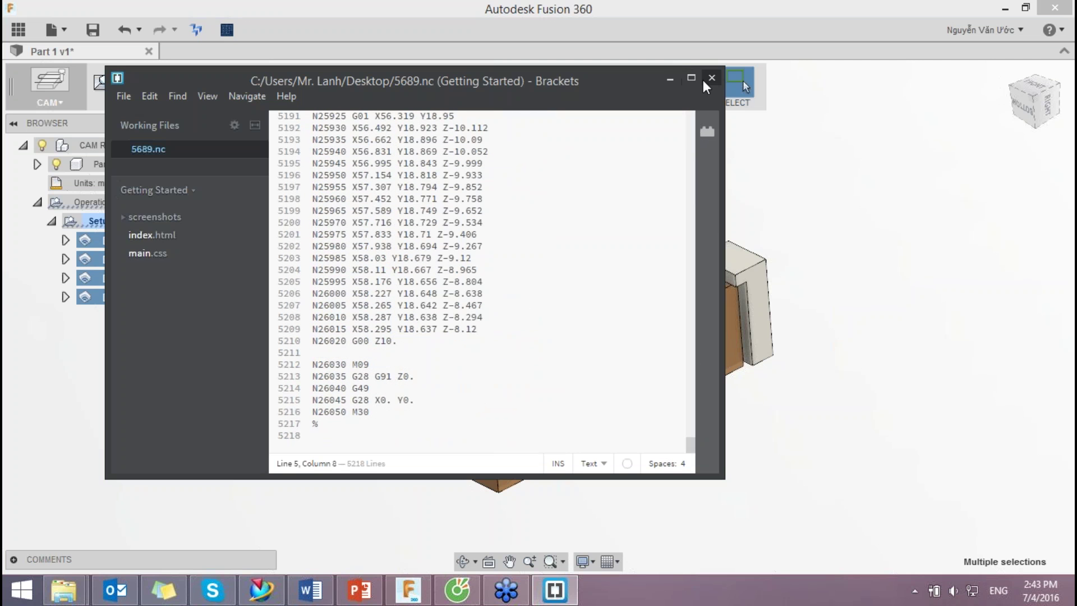
scroll(421, 280, up, 10)
scroll(421, 281, up, 20)
scroll(421, 280, up, 20)
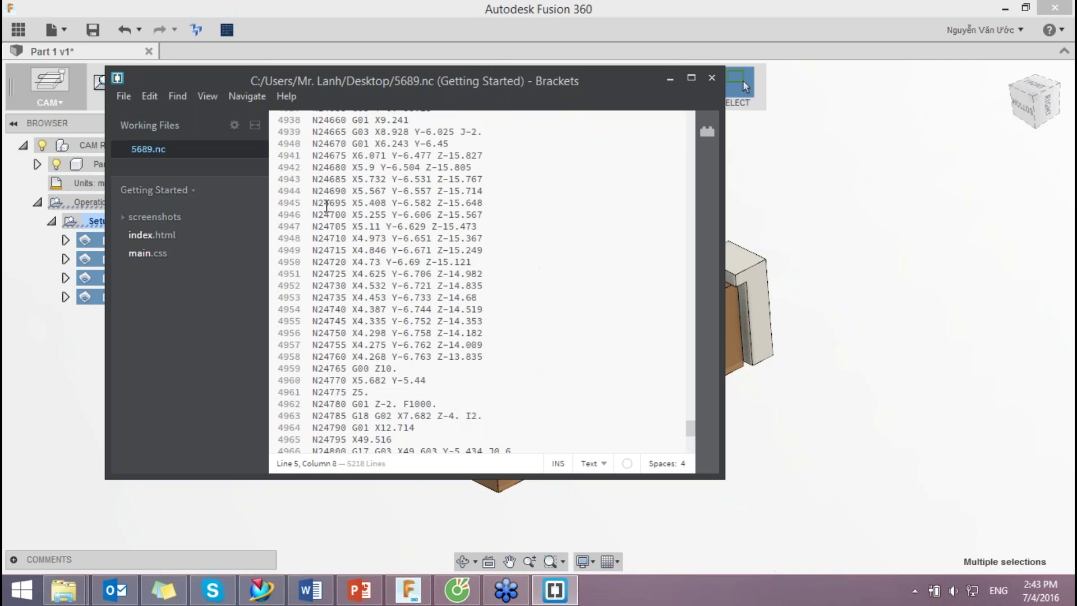
Step: Search 5689.nc for G03 arc moves
click(178, 96)
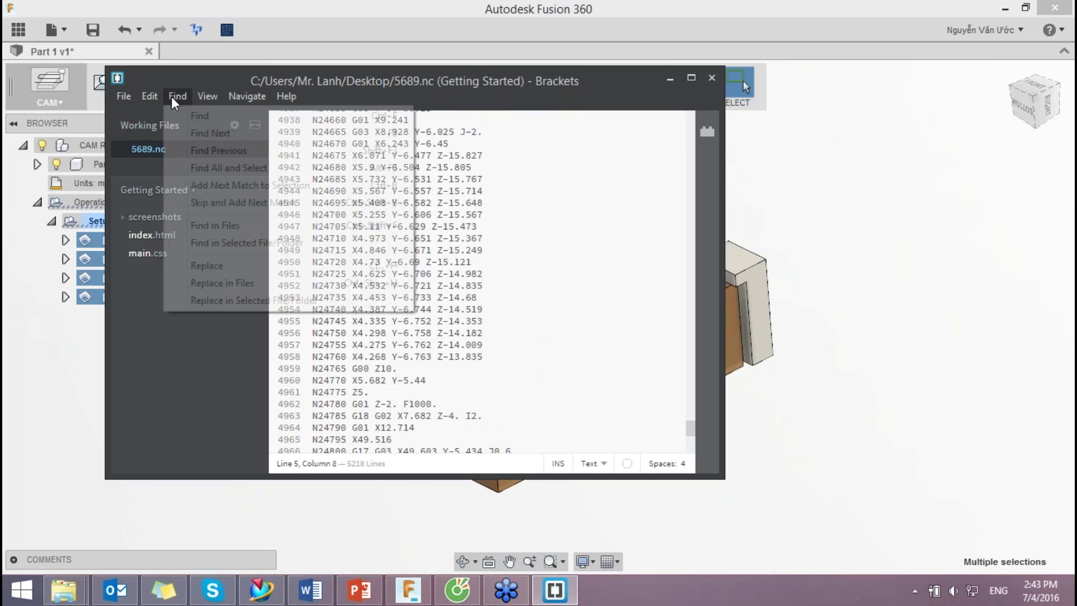
click(214, 150)
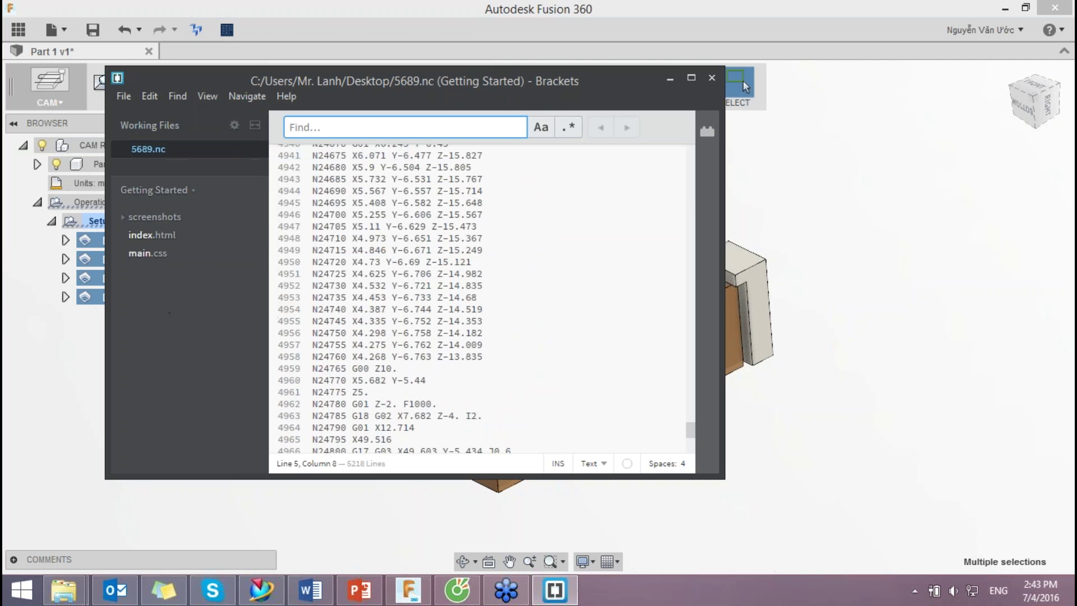
text(G03)
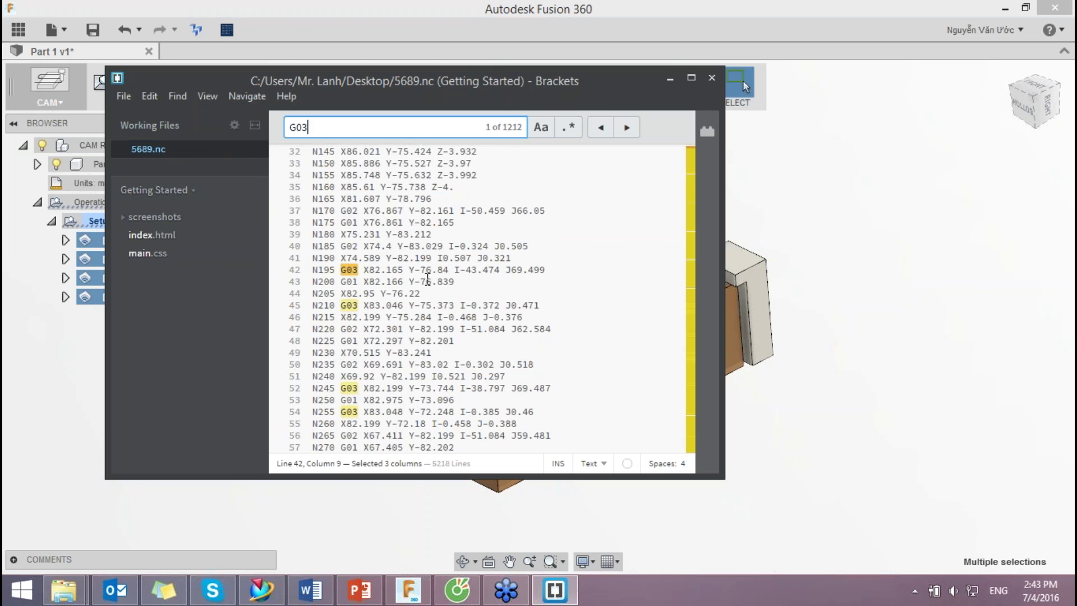
scroll(427, 279, up, 3)
scroll(428, 279, up, 2)
scroll(428, 279, up, 3)
scroll(428, 280, up, 2)
scroll(428, 280, down, 6)
scroll(428, 275, down, 7)
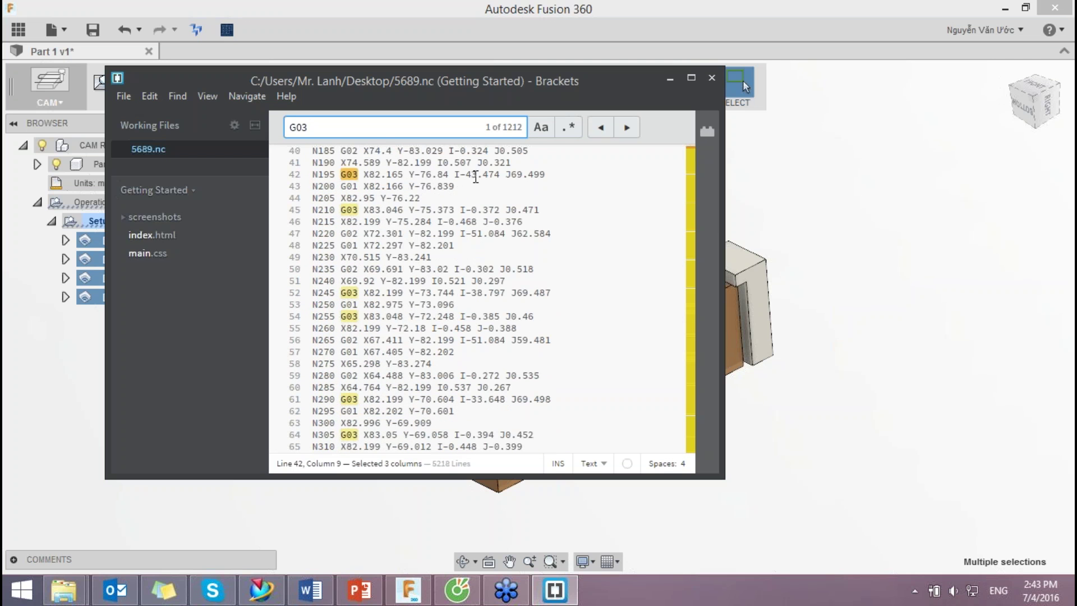
Step: Change the search term to G01, then to G02, finding 920 arcs
double_click(317, 125)
text(G01)
double_click(298, 127)
click(313, 127)
key(BackSpace)
text(2)
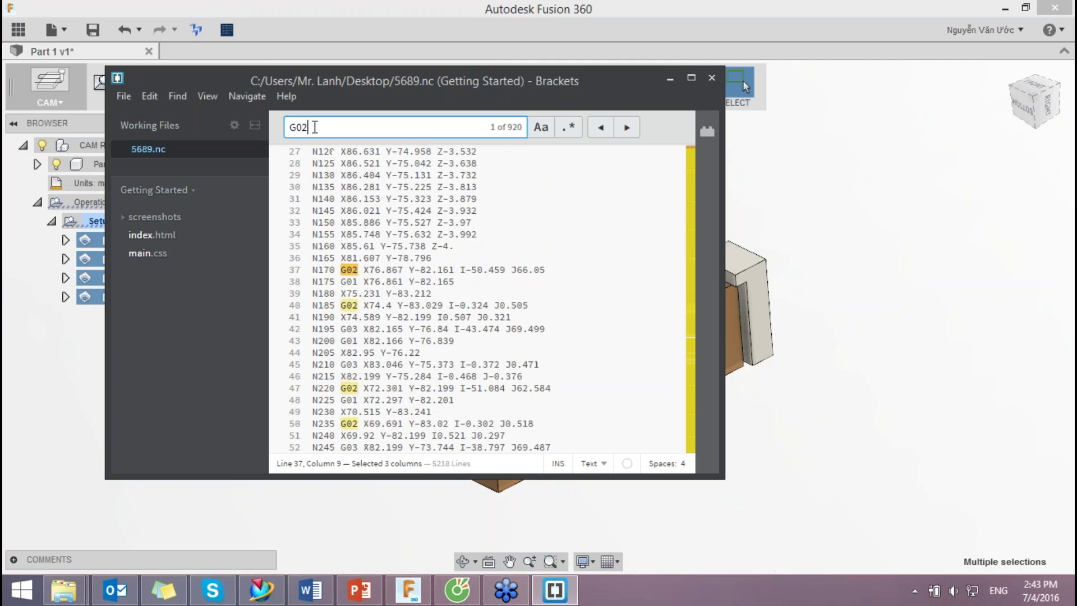
scroll(453, 298, down, 4)
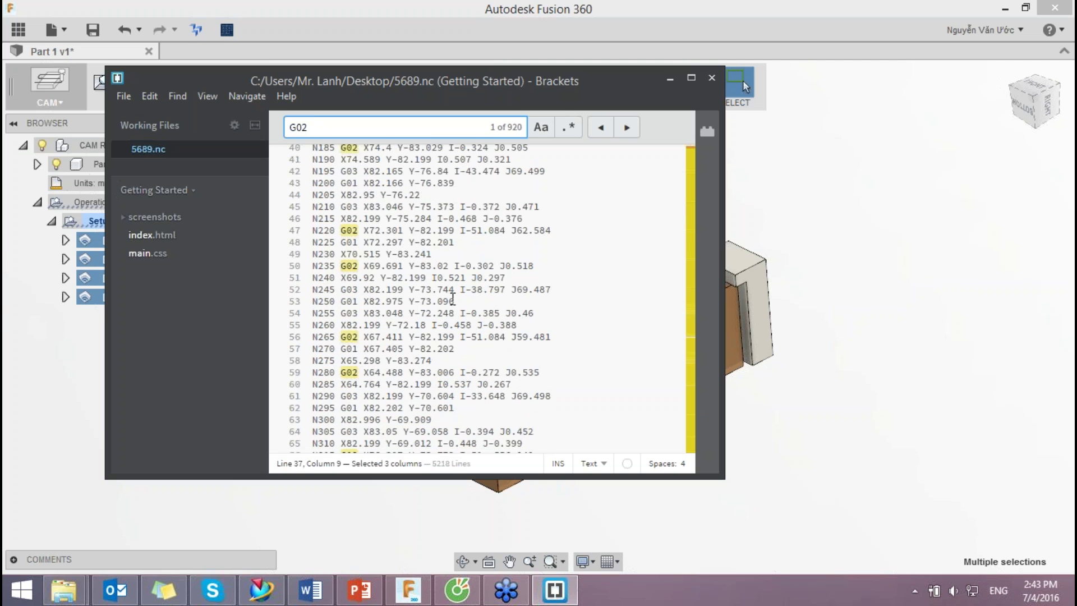
scroll(453, 297, up, 6)
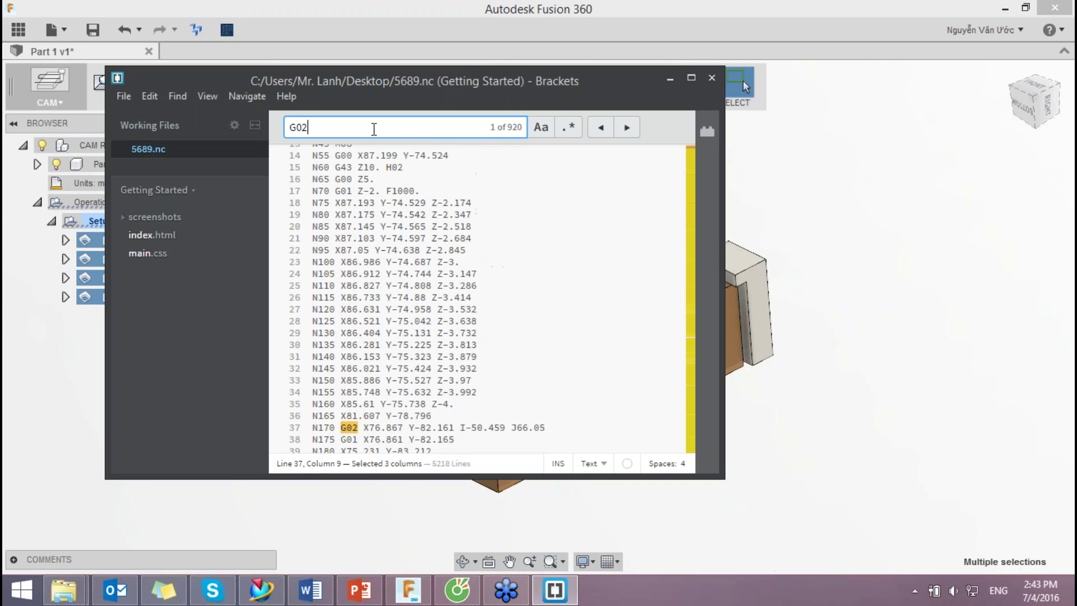
Step: Search for G00 rapid moves and advance to the second of 63 matches
key(BackSpace)
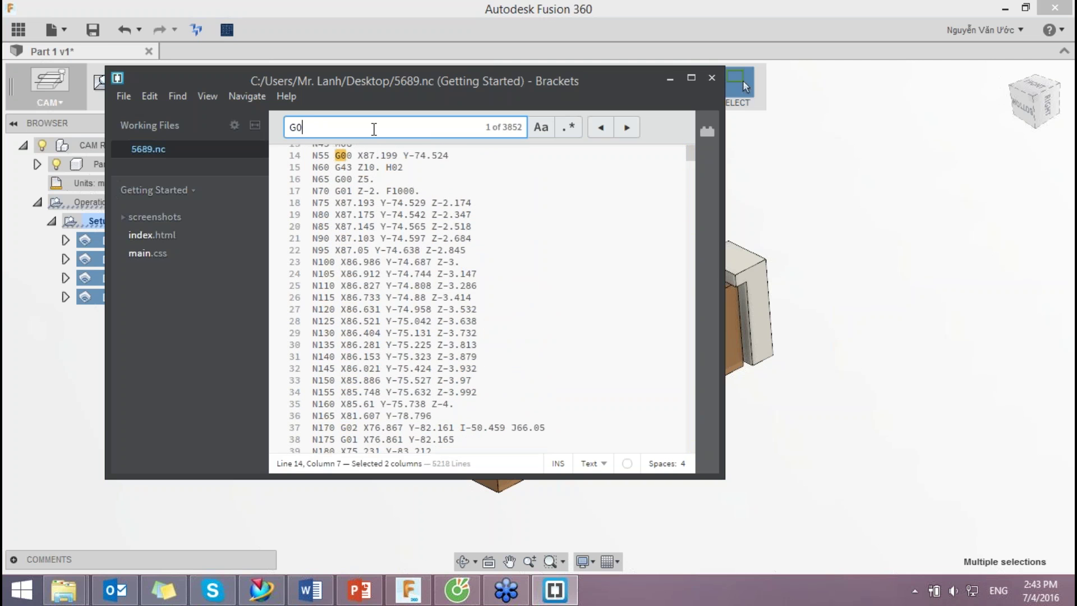
text(0)
scroll(448, 254, down, 4)
scroll(449, 253, down, 5)
scroll(449, 253, down, 12)
scroll(448, 254, down, 20)
scroll(460, 281, down, 20)
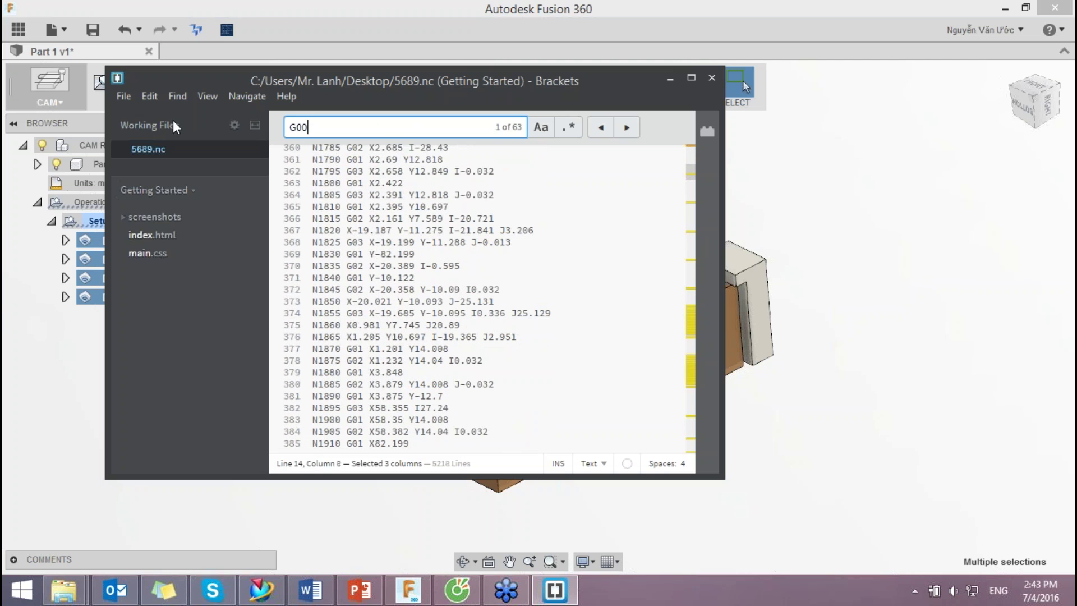
click(168, 93)
click(211, 133)
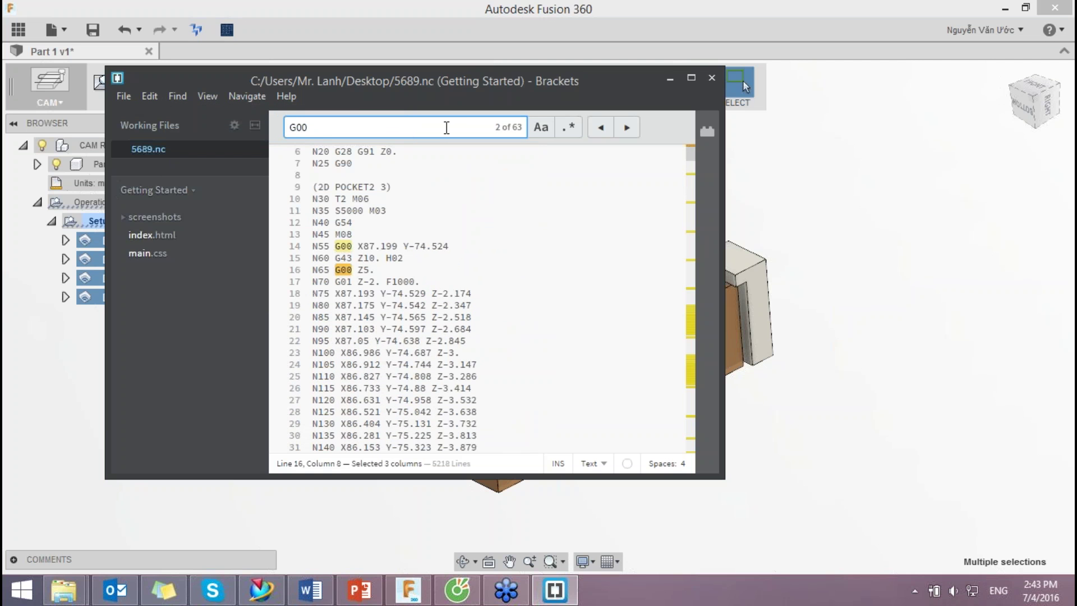
Step: Close Brackets, then view the desktop's 5689 file in Notepad and close it
click(713, 78)
right_click(561, 589)
click(652, 515)
right_click(328, 367)
mouse_move(396, 119)
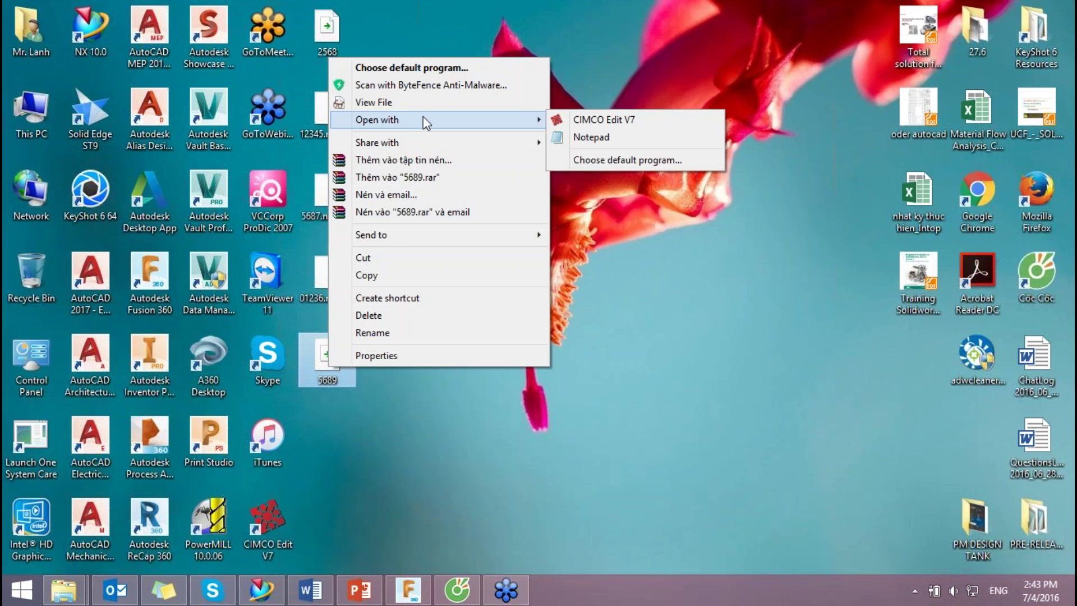
click(589, 137)
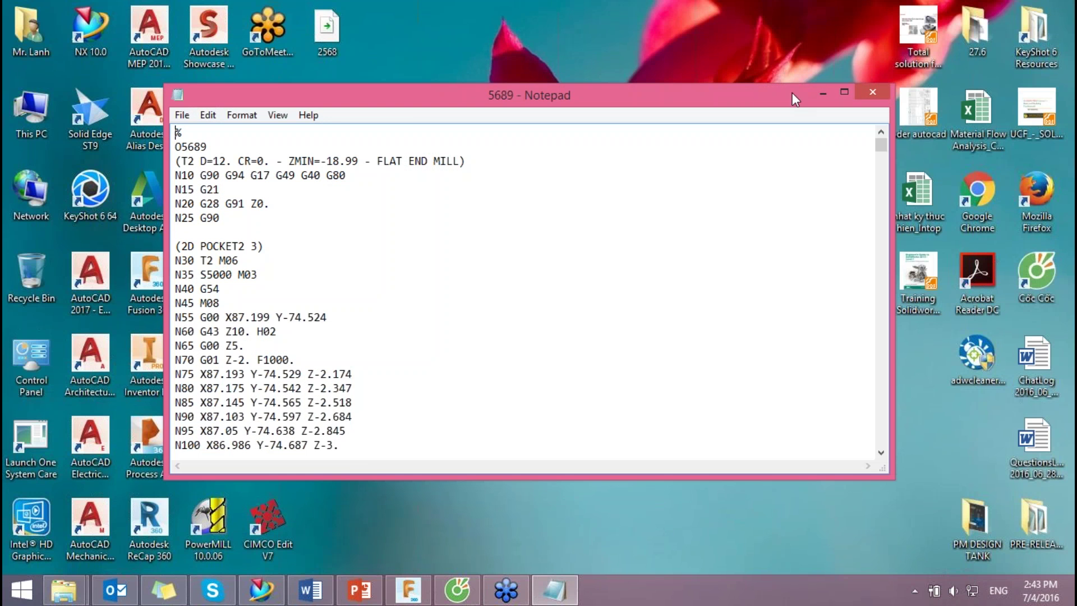
drag(792, 92, 849, 64)
mouse_move(937, 117)
mouse_down()
mouse_move(960, 290)
mouse_move(948, 415)
mouse_move(946, 251)
mouse_move(923, 60)
mouse_up()
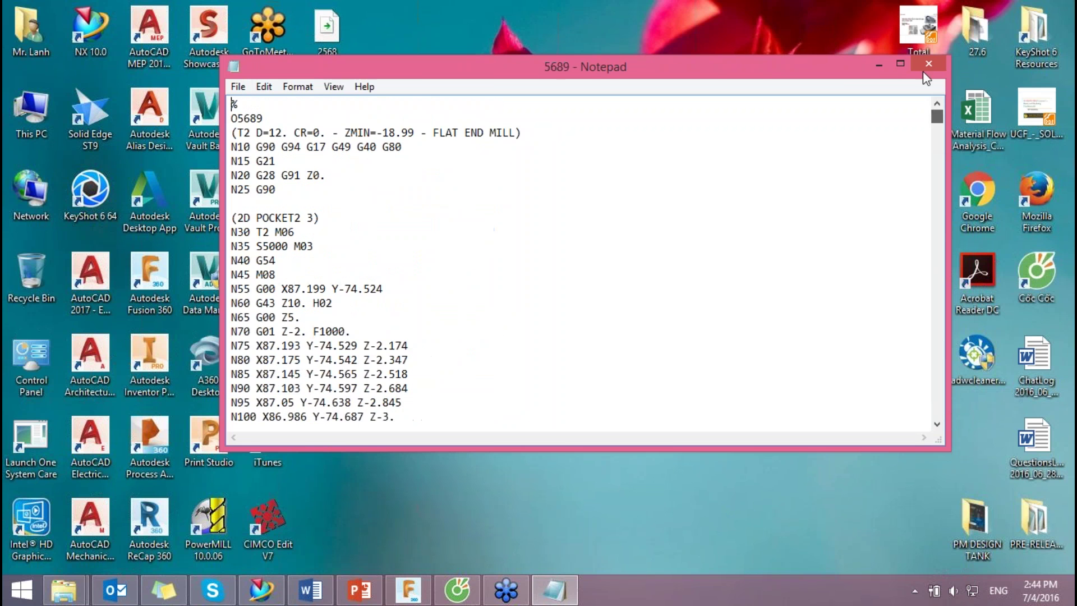
click(927, 64)
Step: Open the 5689 file in CIMCO Edit V7 and dismiss the license warning
click(327, 356)
right_click(326, 348)
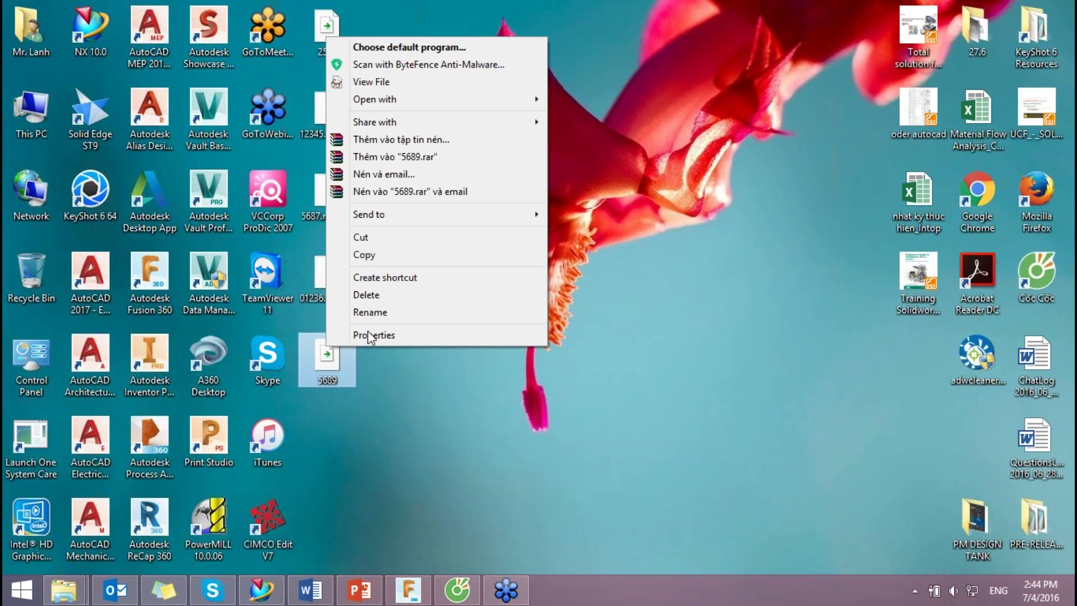
mouse_move(375, 99)
click(595, 103)
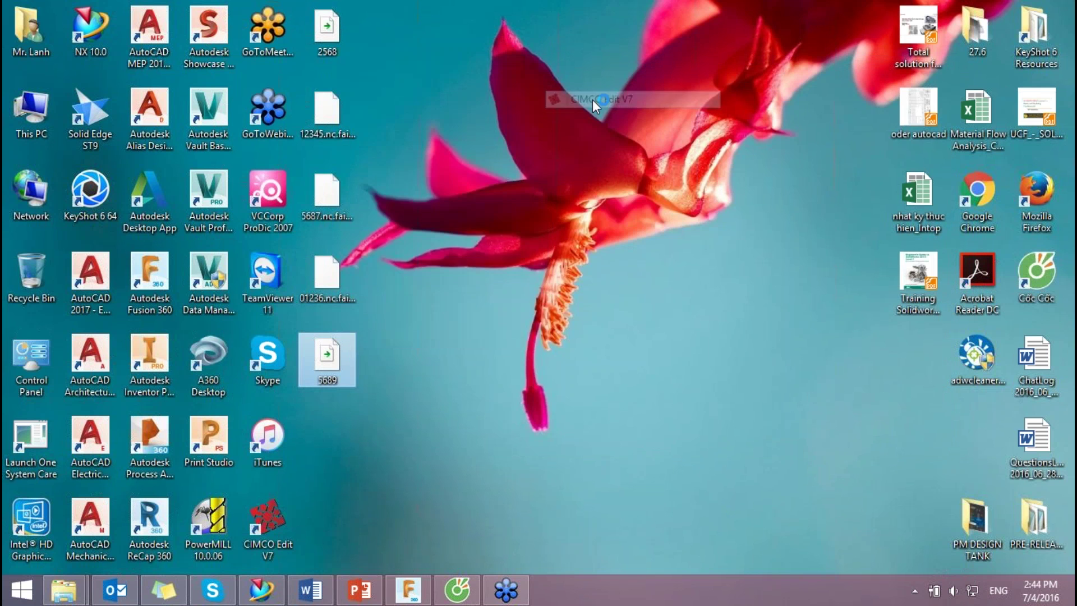
click(664, 392)
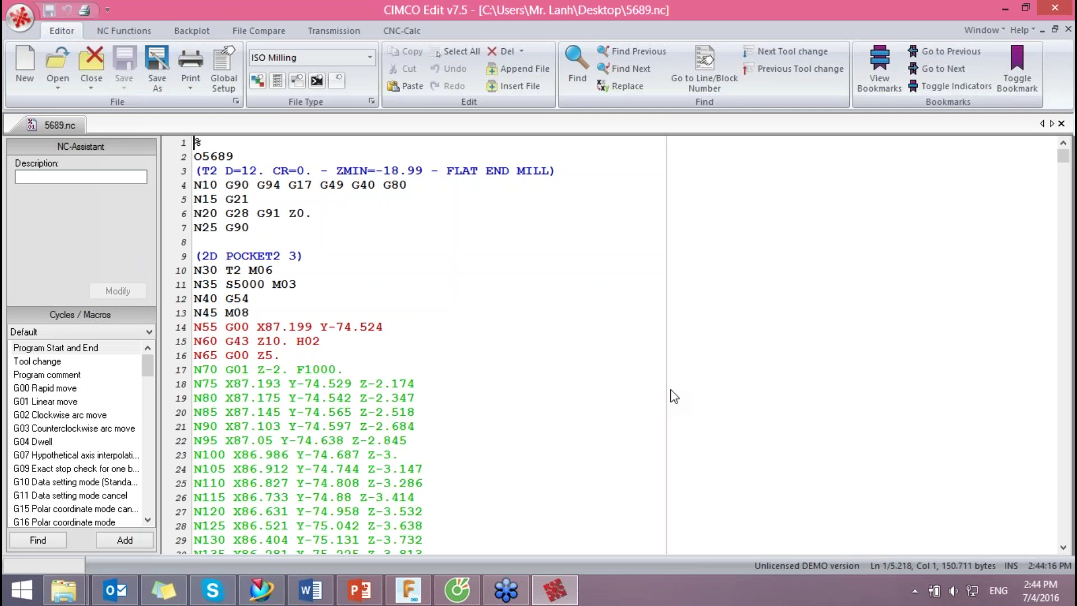
Step: Open the 3D Backplot window for 5689.nc in CIMCO Edit
click(183, 31)
click(34, 72)
scroll(785, 348, down, 2)
scroll(701, 297, up, 1)
scroll(701, 296, up, 1)
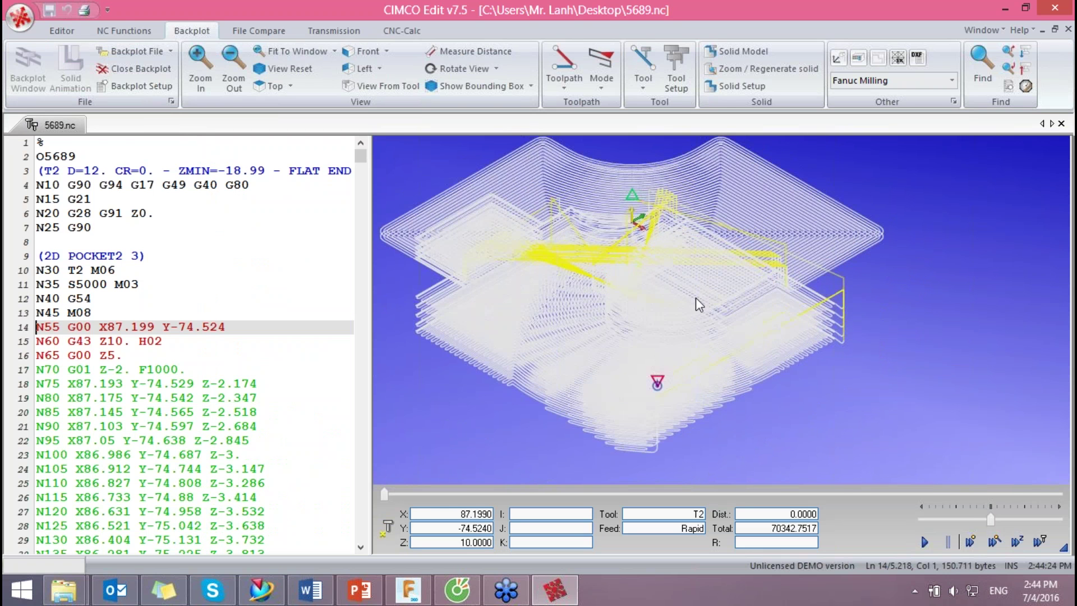
Step: Play the toolpath simulation, raising the speed to maximum until it reaches M30
drag(991, 521, 1045, 521)
click(924, 541)
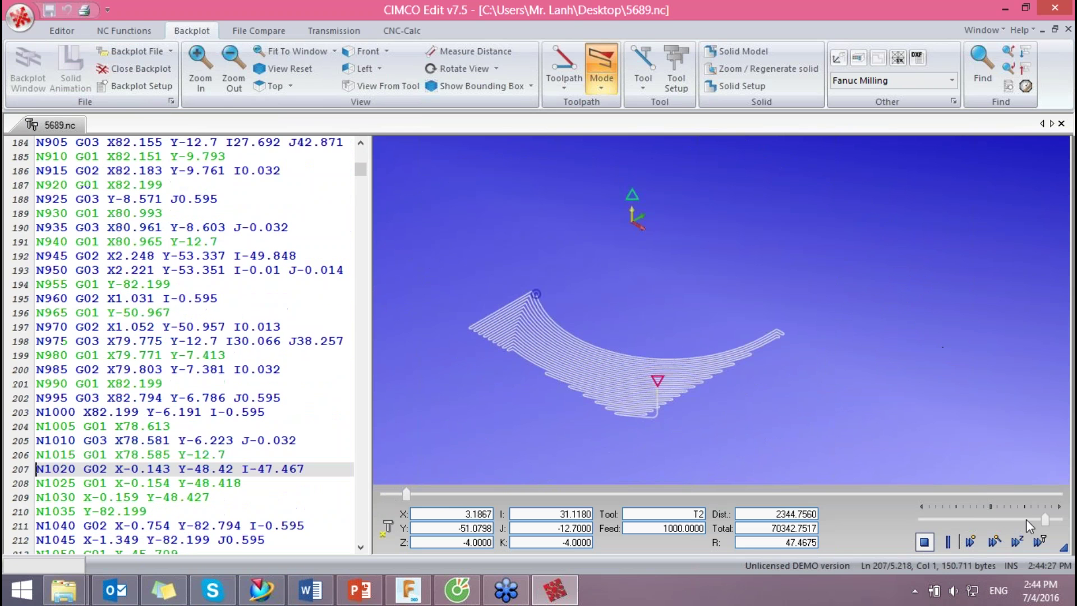
drag(1040, 520, 1014, 519)
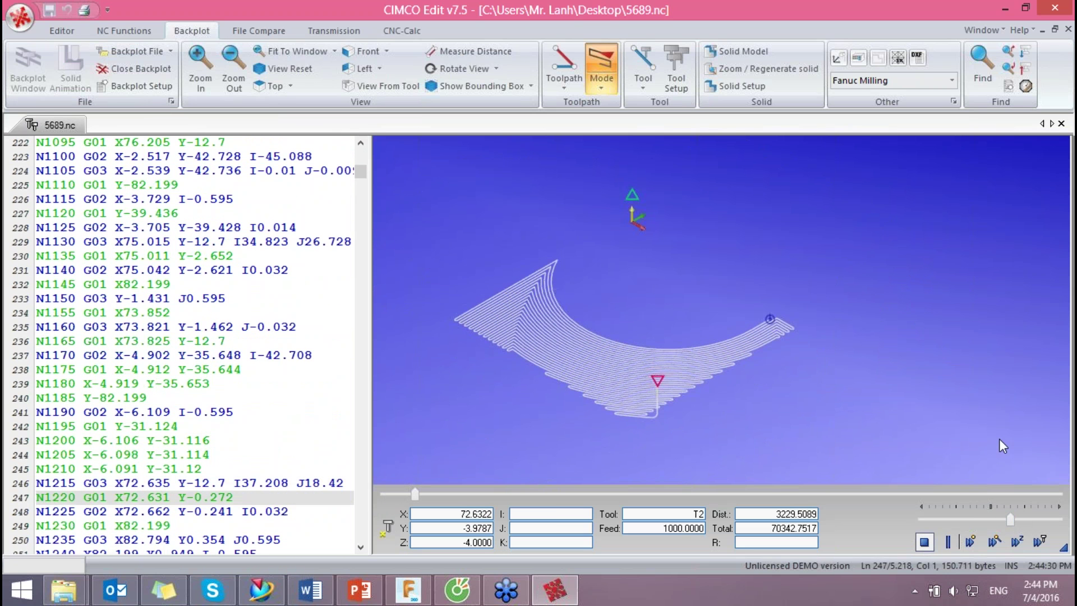
scroll(717, 343, up, 2)
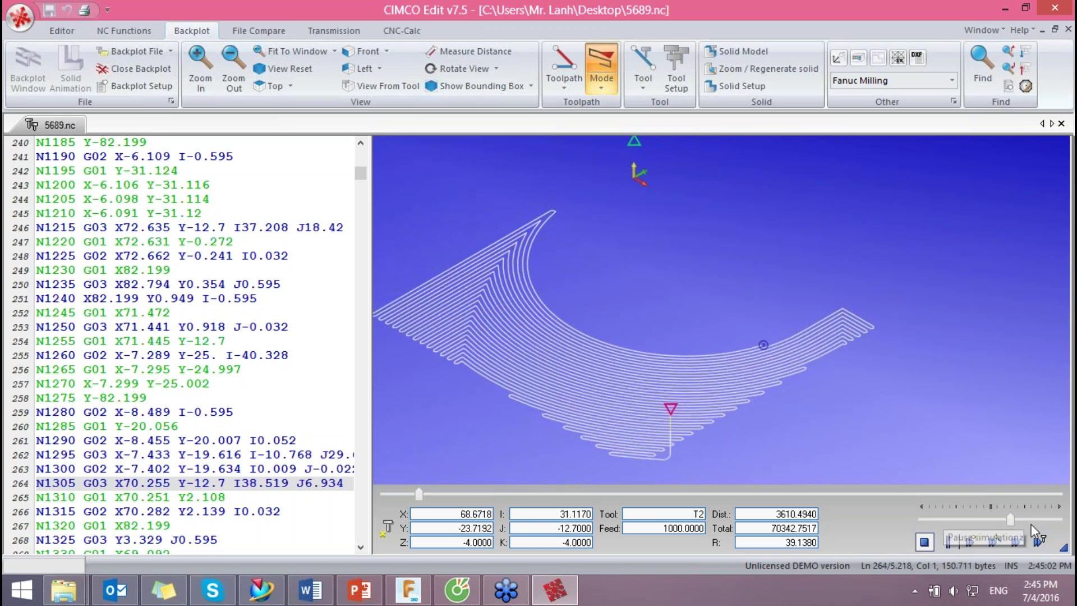
drag(1011, 519, 1046, 520)
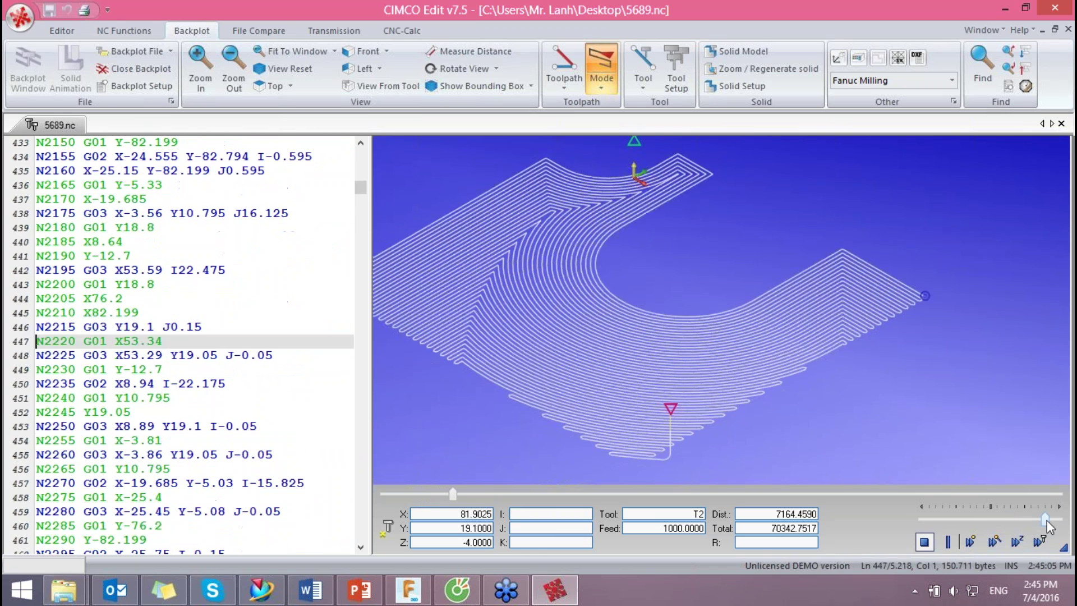
scroll(885, 418, up, 2)
scroll(813, 390, down, 2)
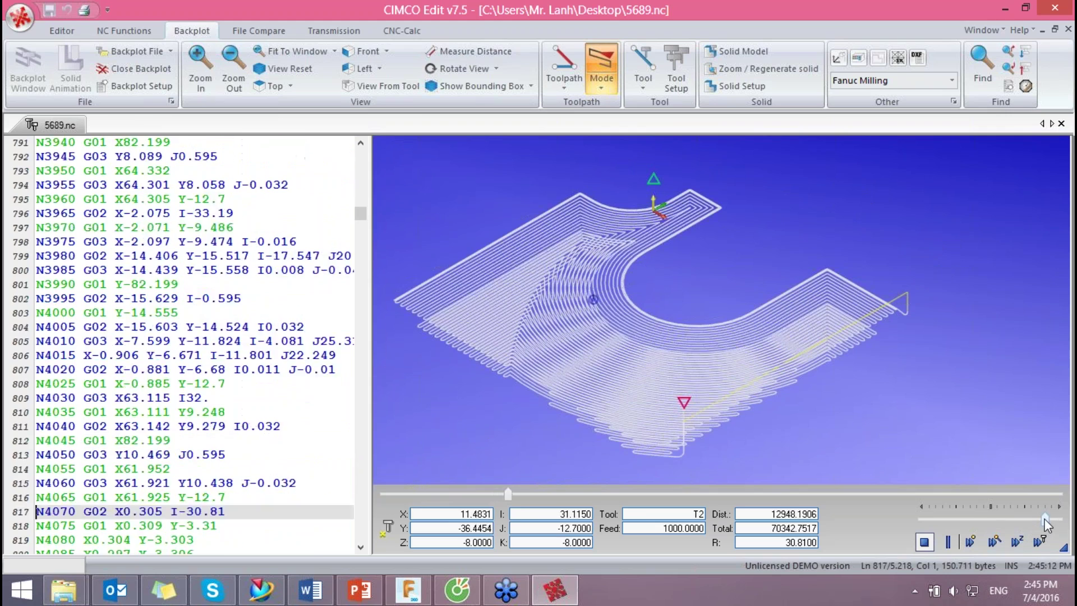
drag(1046, 520, 1052, 521)
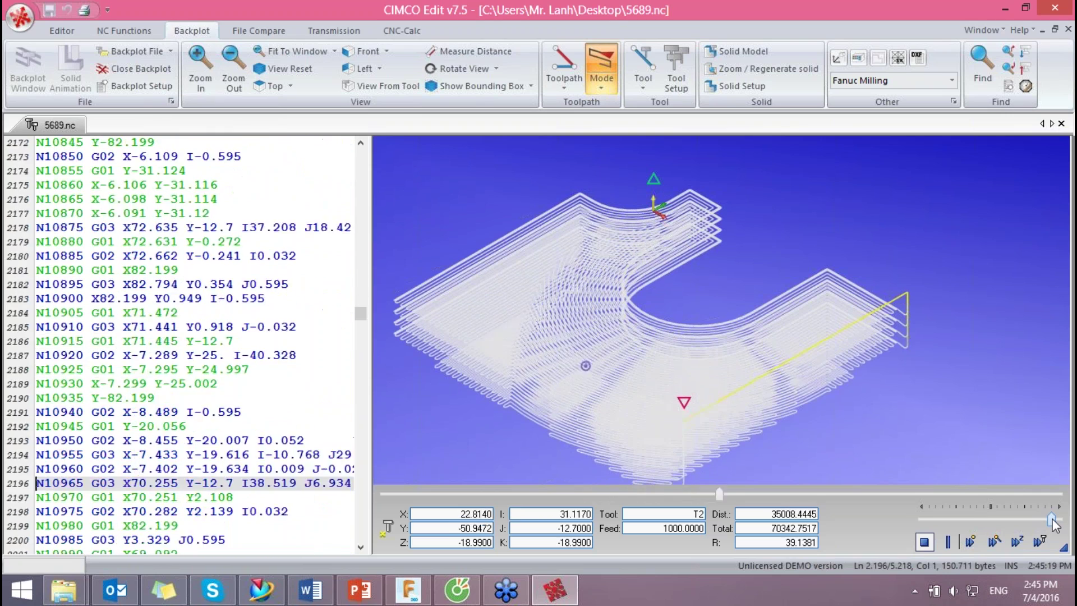
drag(1057, 521, 1060, 522)
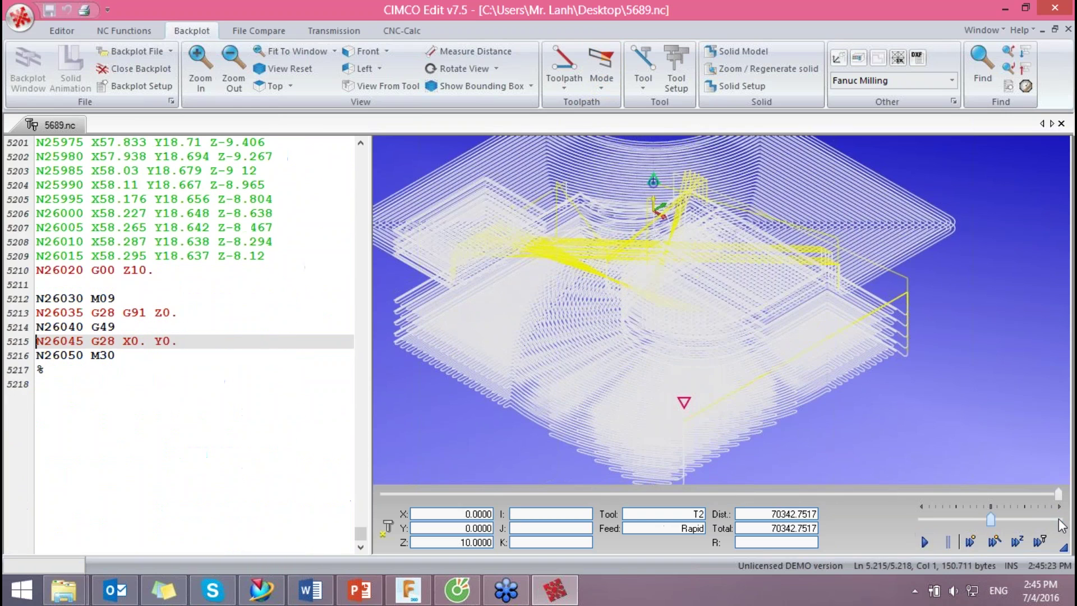
scroll(716, 363, up, 2)
scroll(717, 364, down, 2)
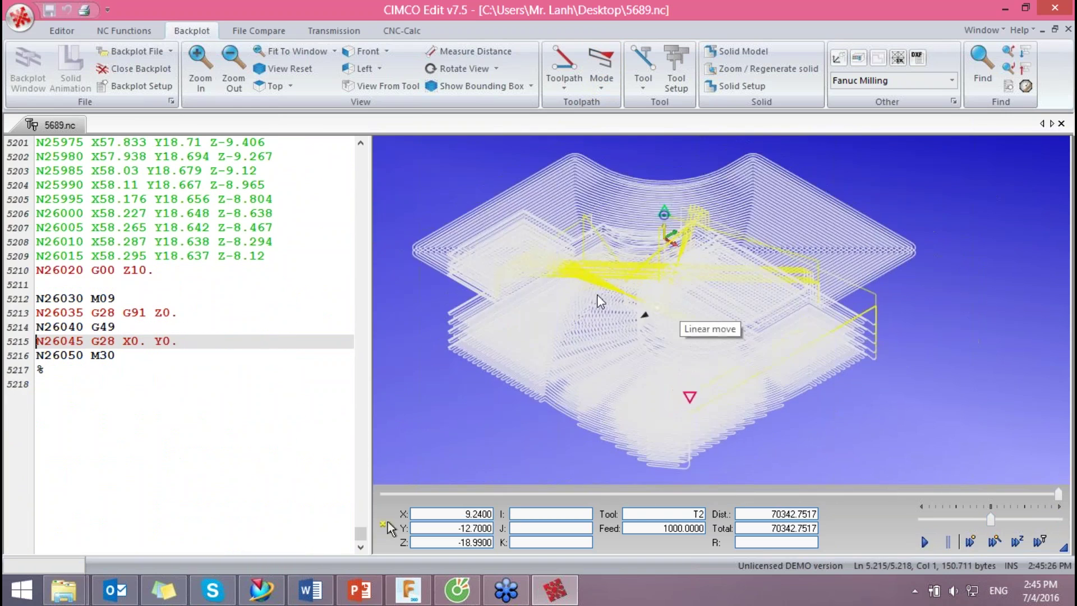
Step: Run a solid cutting simulation of 5689.nc on stock at full speed
click(140, 68)
click(77, 78)
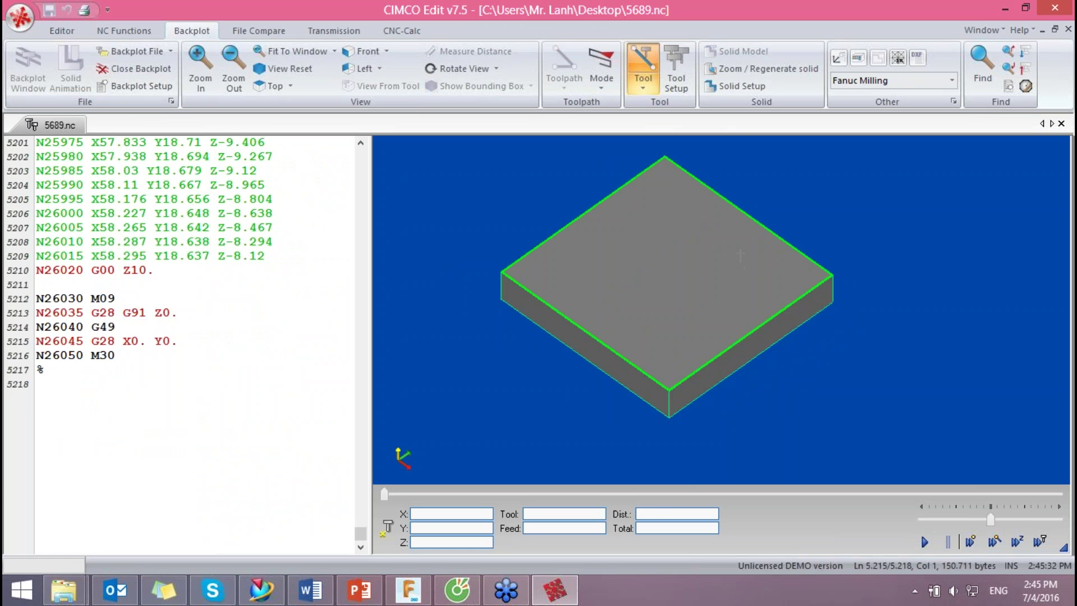
drag(991, 522, 1058, 521)
click(925, 542)
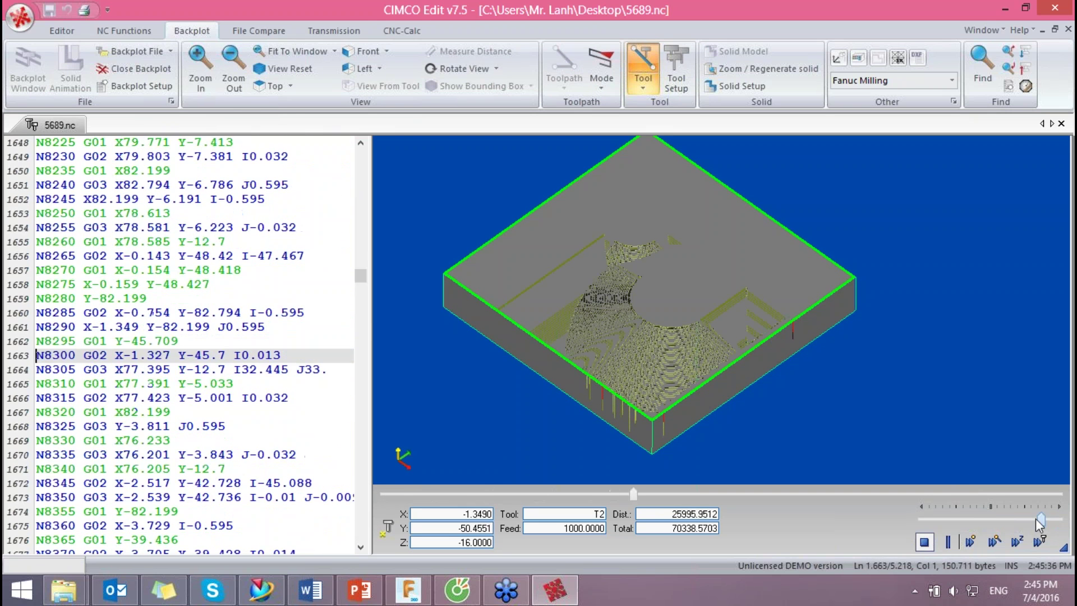
drag(1059, 521, 1014, 521)
Step: Review the cut stock from a flatter angle, then stop playback and close the backplot
scroll(687, 293, up, 1)
scroll(696, 303, down, 2)
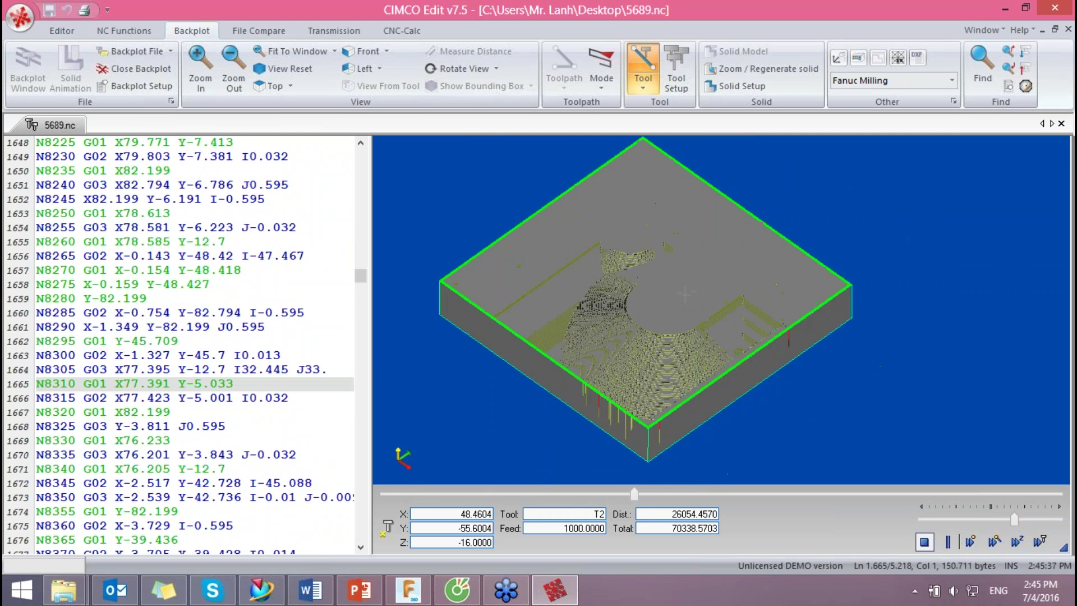
scroll(711, 322, down, 1)
drag(711, 321, 683, 284)
scroll(743, 284, up, 1)
scroll(700, 324, up, 3)
scroll(700, 325, down, 2)
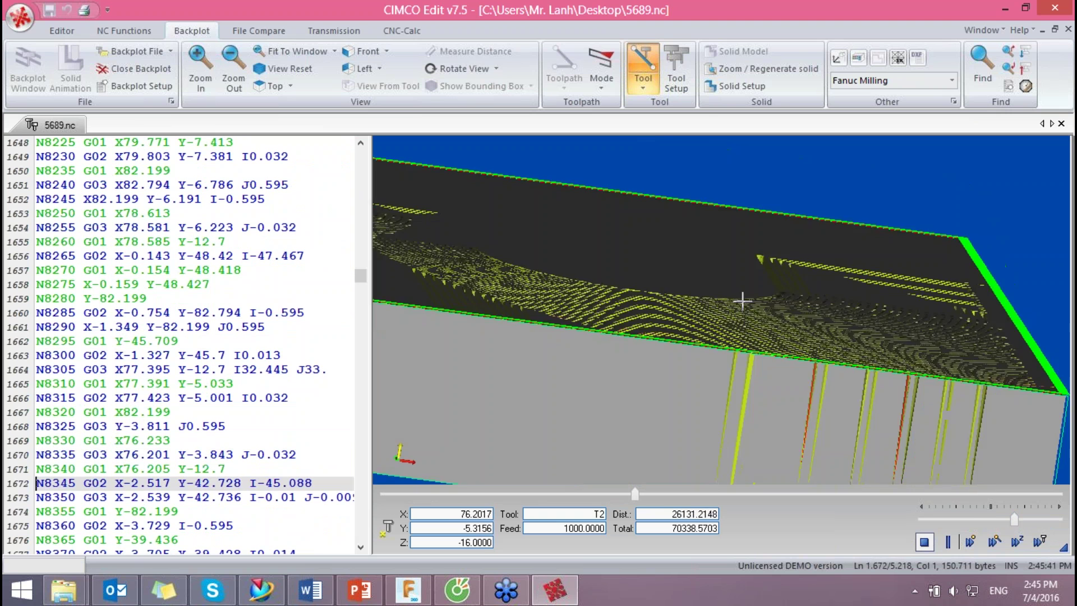
scroll(694, 331, down, 1)
scroll(693, 330, down, 1)
click(924, 542)
click(142, 70)
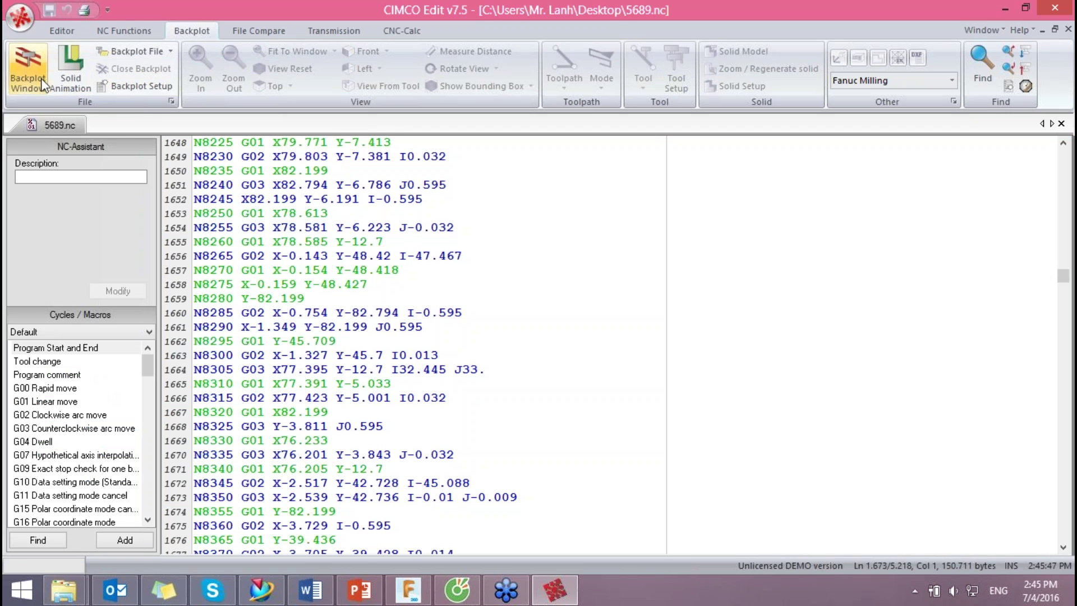
Step: Reopen the backplot and step through 5689.nc from line 14 to line 983
click(27, 69)
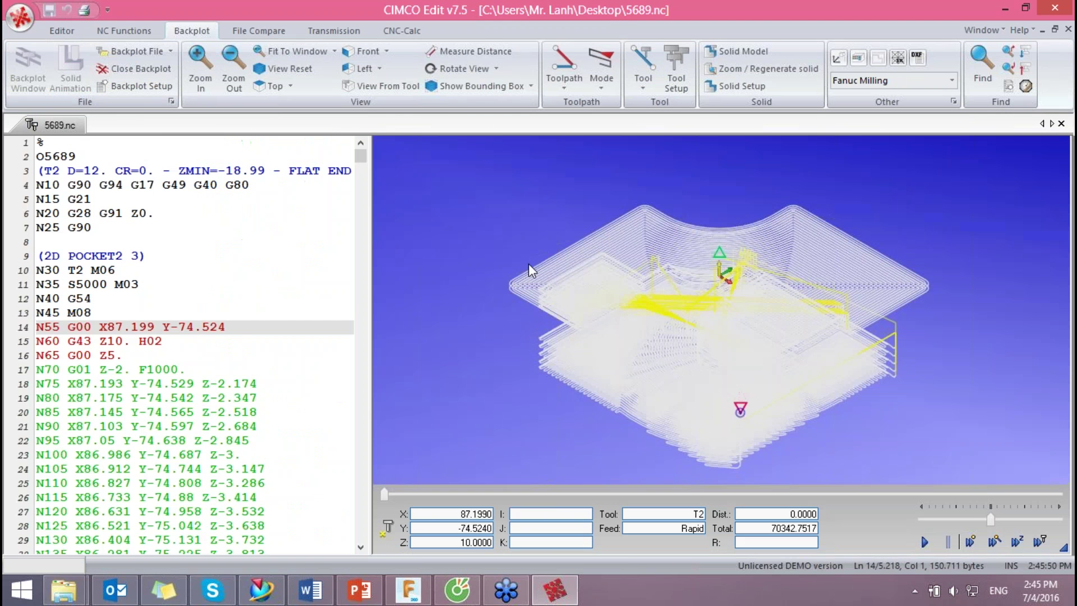
click(92, 171)
click(85, 326)
key(Down)
key(Down)
key(Down)
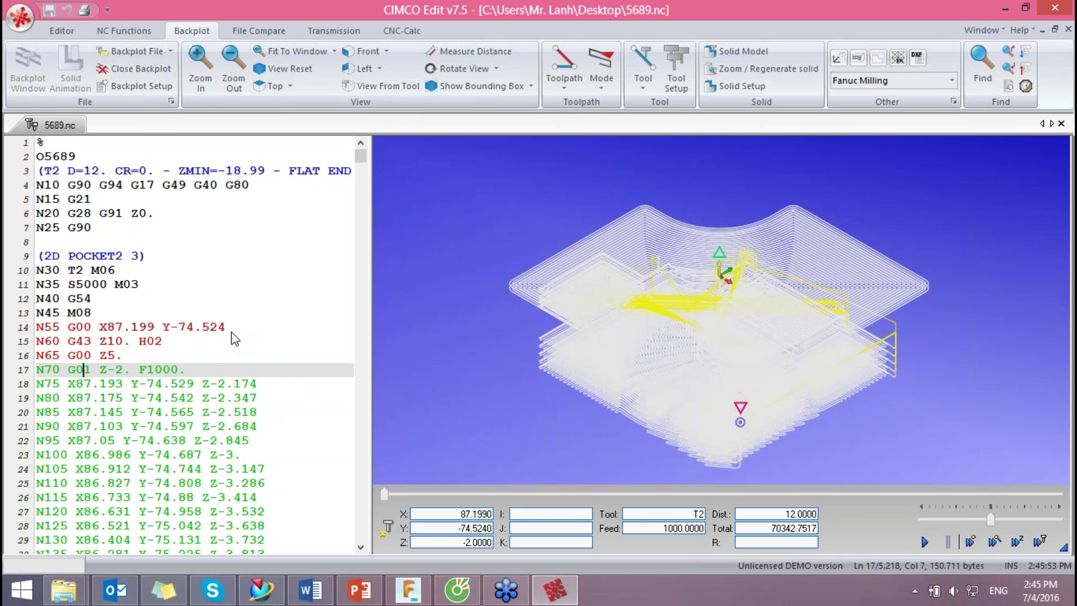
key(Down)
key(Down)
key(Up)
key(Up)
click(994, 541)
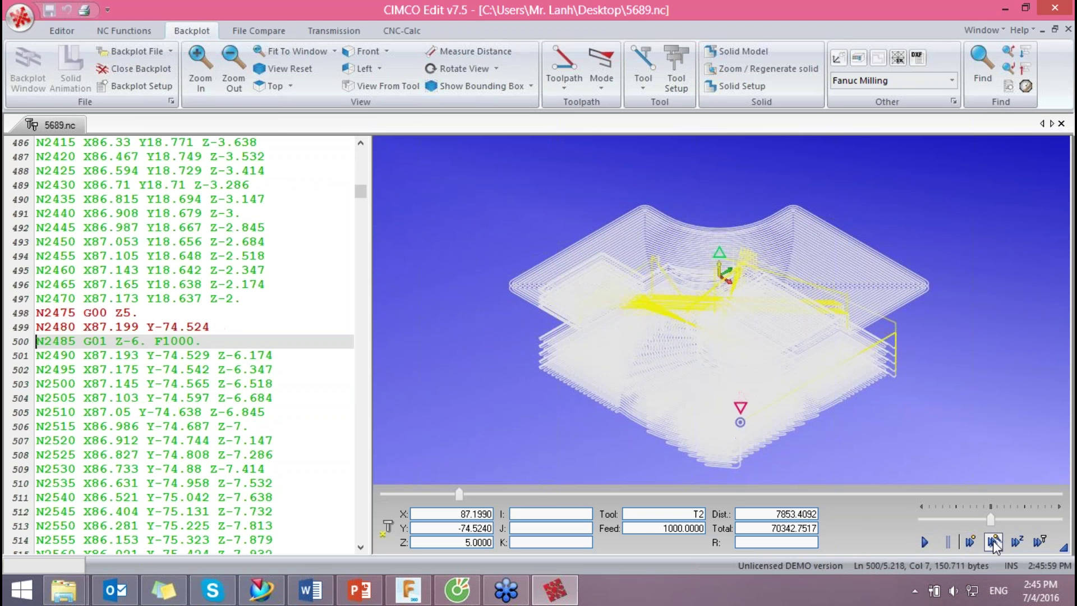
click(994, 542)
drag(361, 232, 359, 155)
Step: Replay from the start, step to line 119, draw the full toolpath, then minimize CIMCO
click(94, 171)
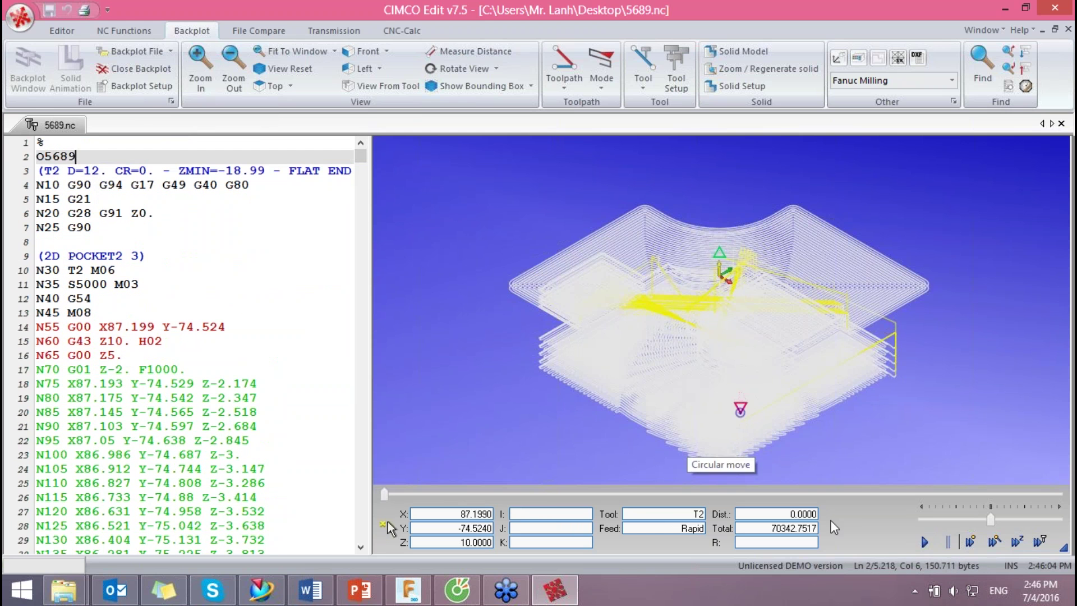
click(924, 541)
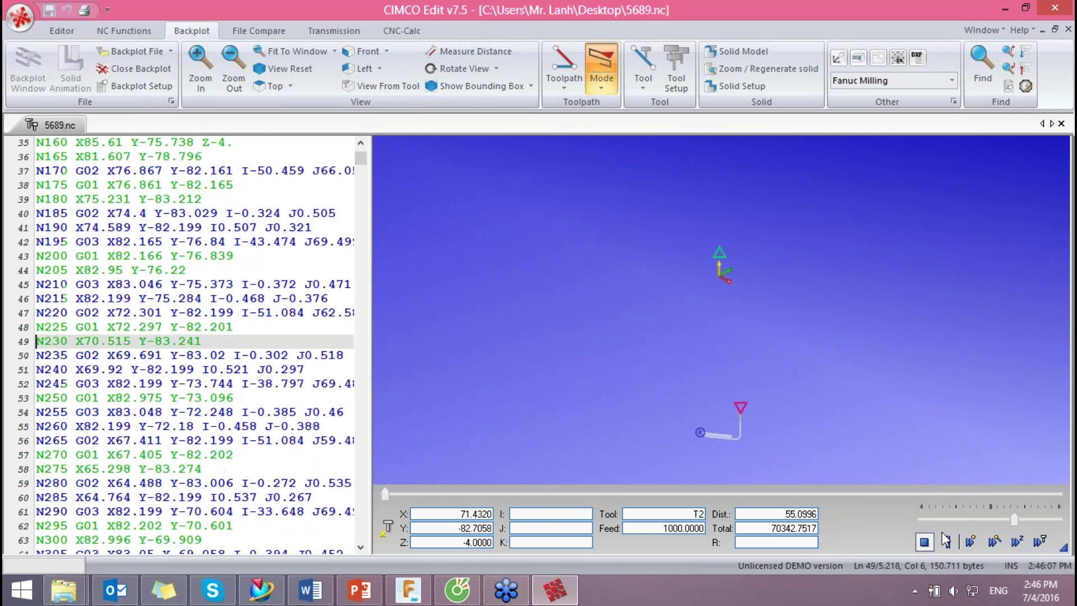
click(195, 411)
key(Down)
key(Down)
key(Down)
key(Down)
key(Down)
key(Down)
key(Down)
key(Down)
key(Down)
key(Down)
key(Down)
key(Down)
key(Down)
key(Down)
key(Down)
key(Down)
key(Down)
key(Down)
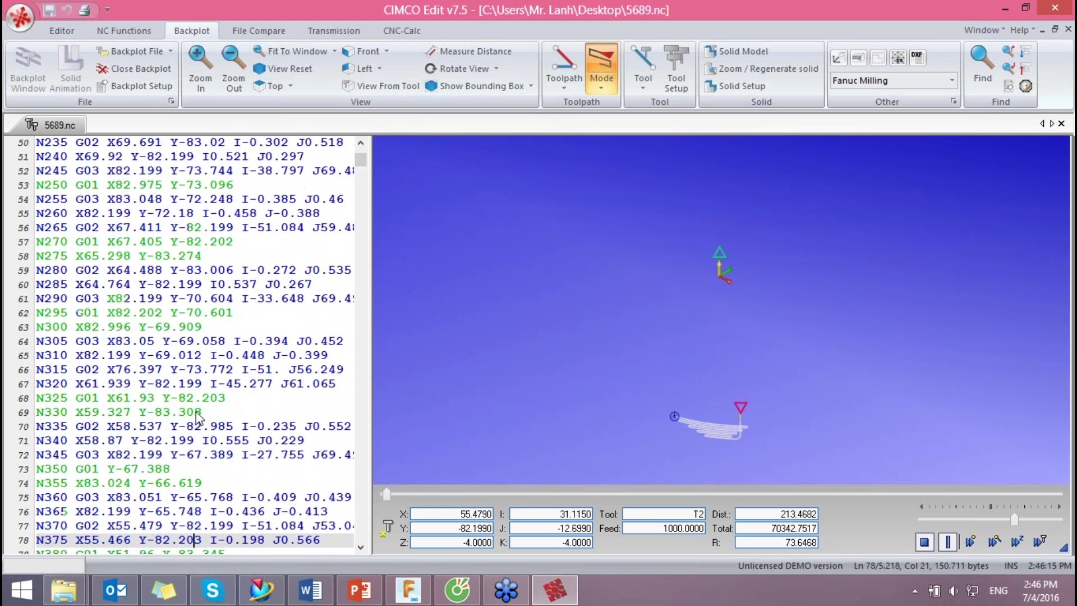
key(Down)
key(Down)
key(Down)
key(Down)
key(Down)
key(Down)
key(Down)
key(Down)
key(Down)
key(Down)
key(Down)
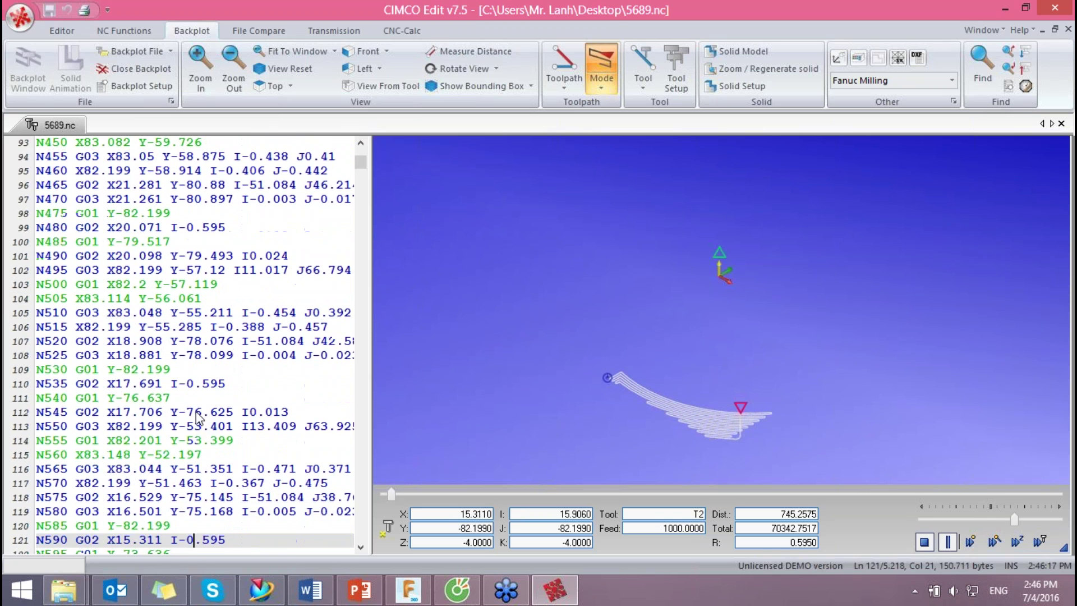
key(Down)
key(Down)
key(Down)
key(Down)
key(Down)
key(Down)
key(Down)
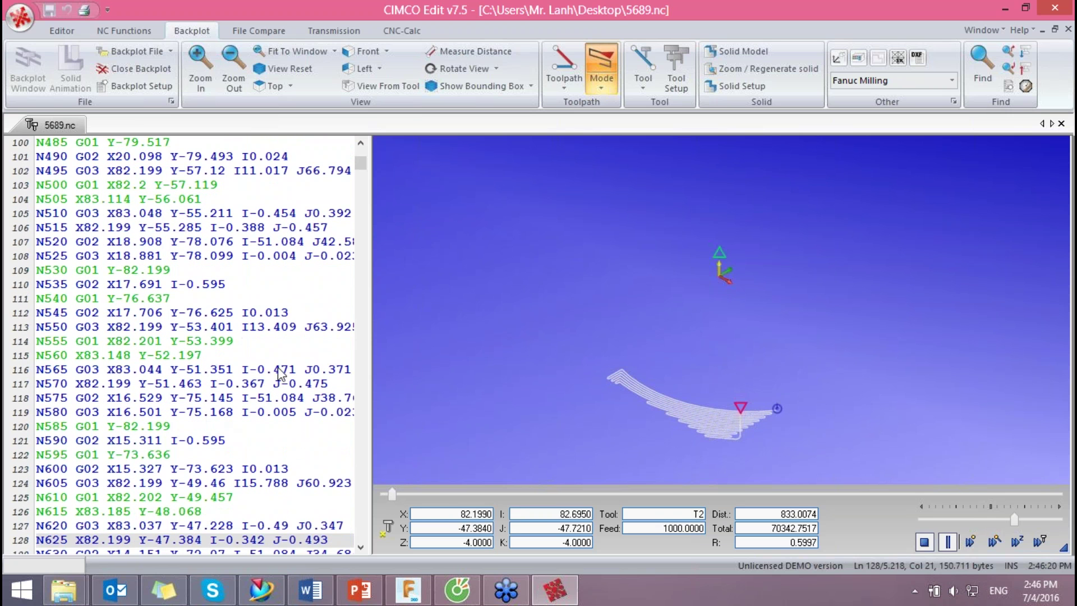
click(924, 543)
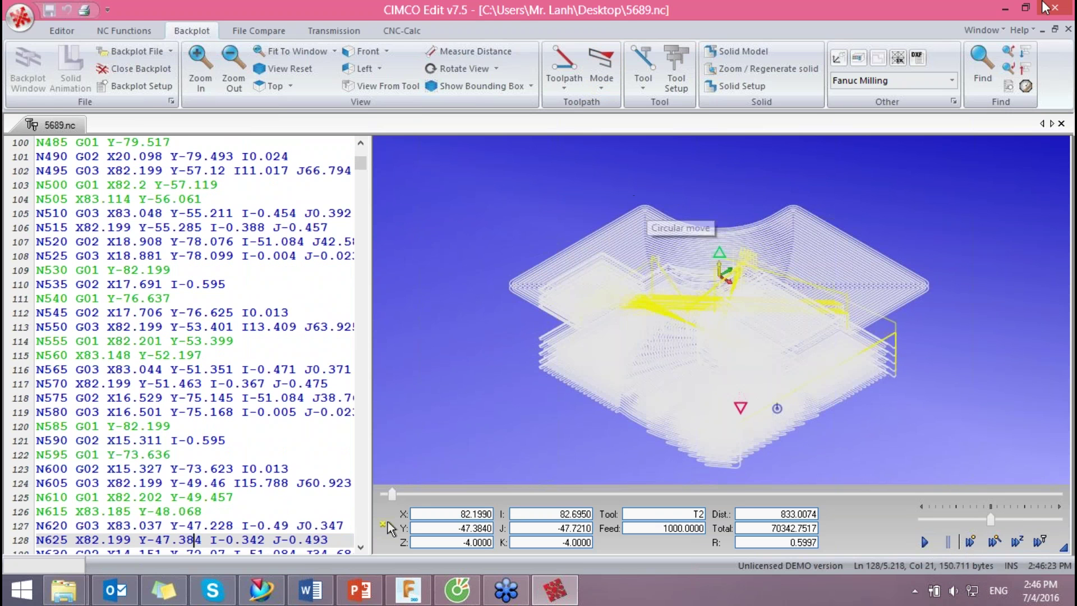
click(1005, 12)
Step: Restore Fusion 360 and display the 2D Pocket2 (2) toolpath on the stepped part
click(414, 600)
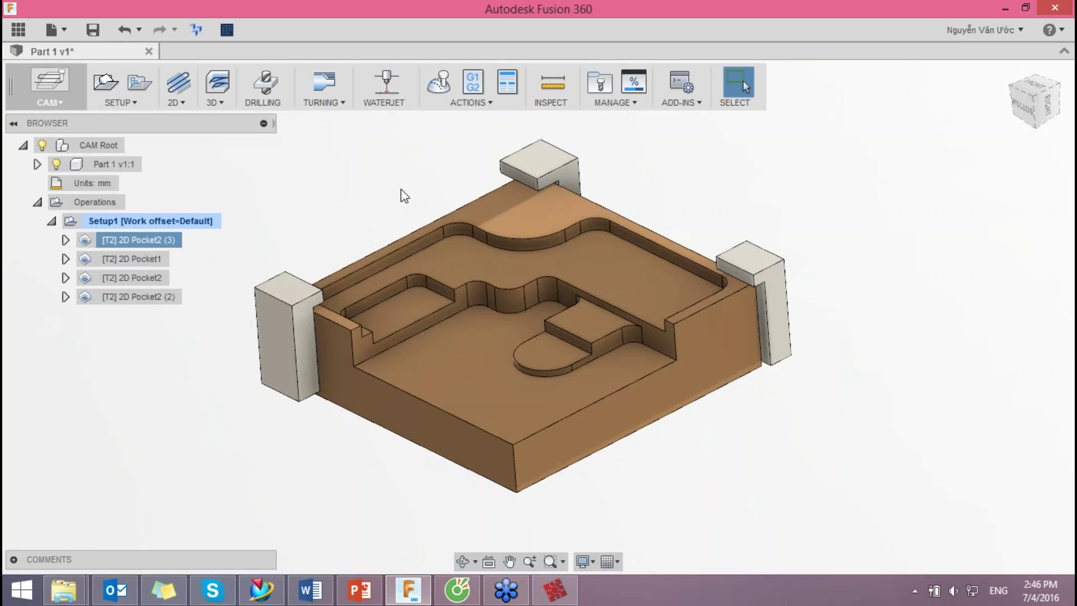
click(163, 262)
click(153, 295)
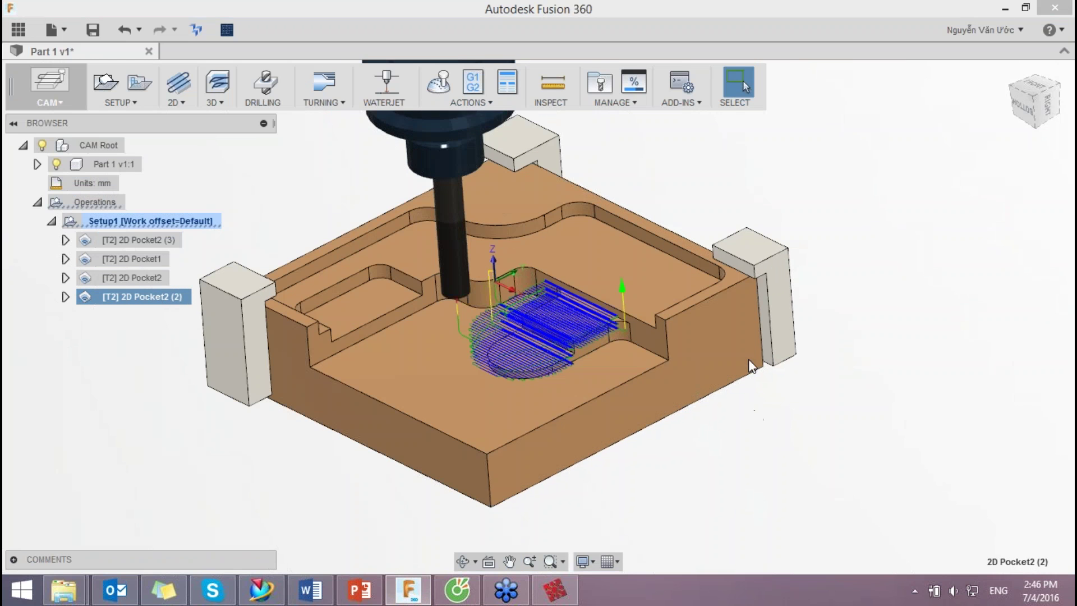
shift+middle_drag(753, 367, 724, 370)
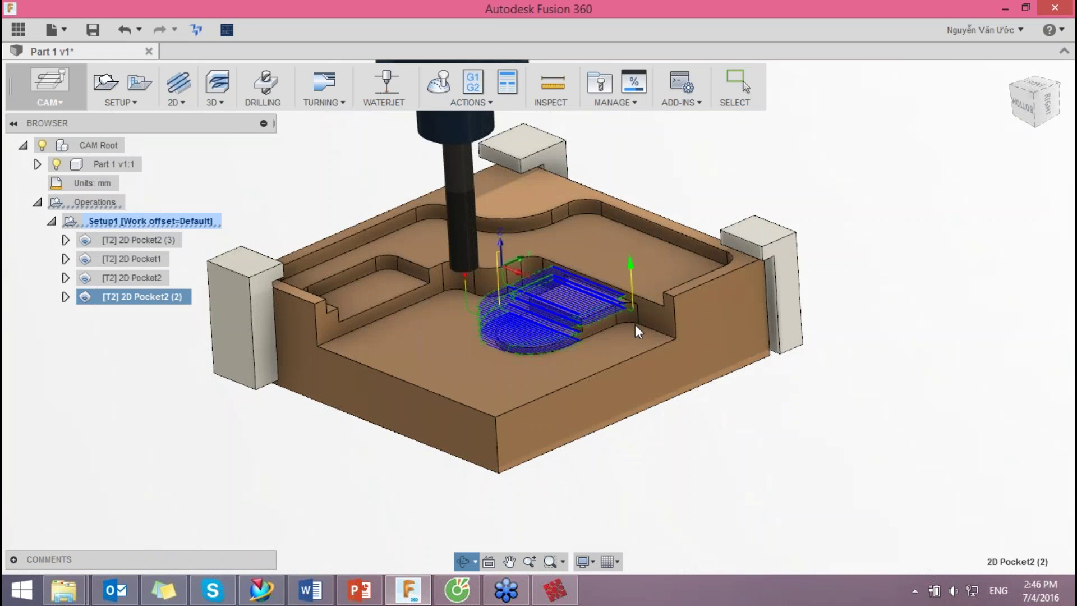
key(Escape)
key(Escape)
shift+middle_drag(806, 495, 579, 321)
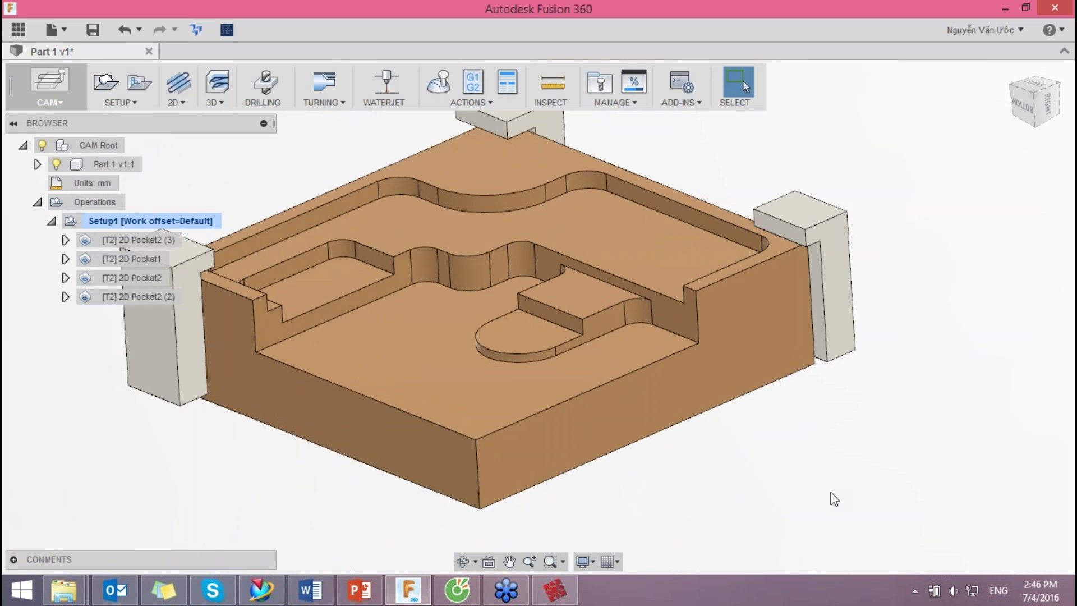
Step: Switch to the Model workspace and select the upper pocket floor and raised step faces
click(49, 87)
click(69, 157)
mouse_move(723, 173)
middle_down()
mouse_move(783, 225)
mouse_move(665, 283)
middle_up()
click(663, 276)
click(620, 342)
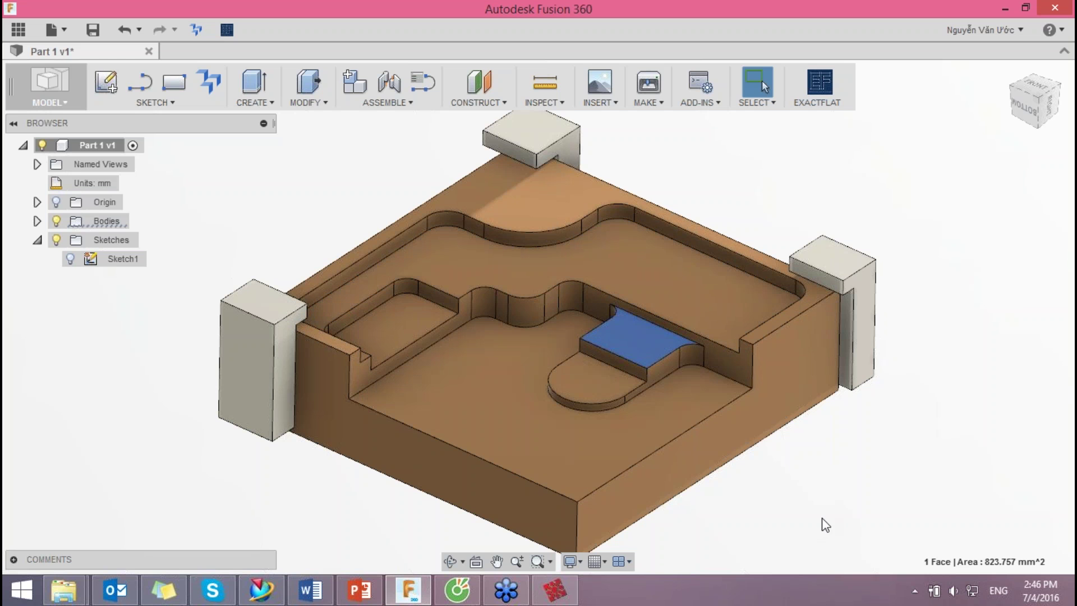
Step: Lower the left pocket floor face with a -2 mm Offset Faces via Press Pull
click(861, 526)
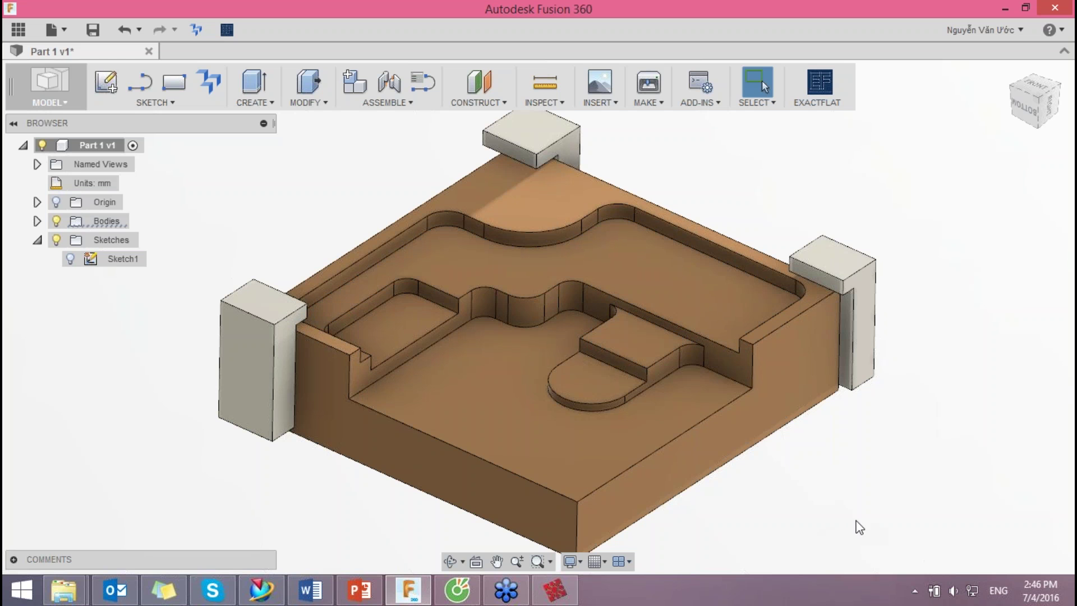
click(393, 322)
scroll(393, 321, up, 2)
scroll(394, 320, up, 2)
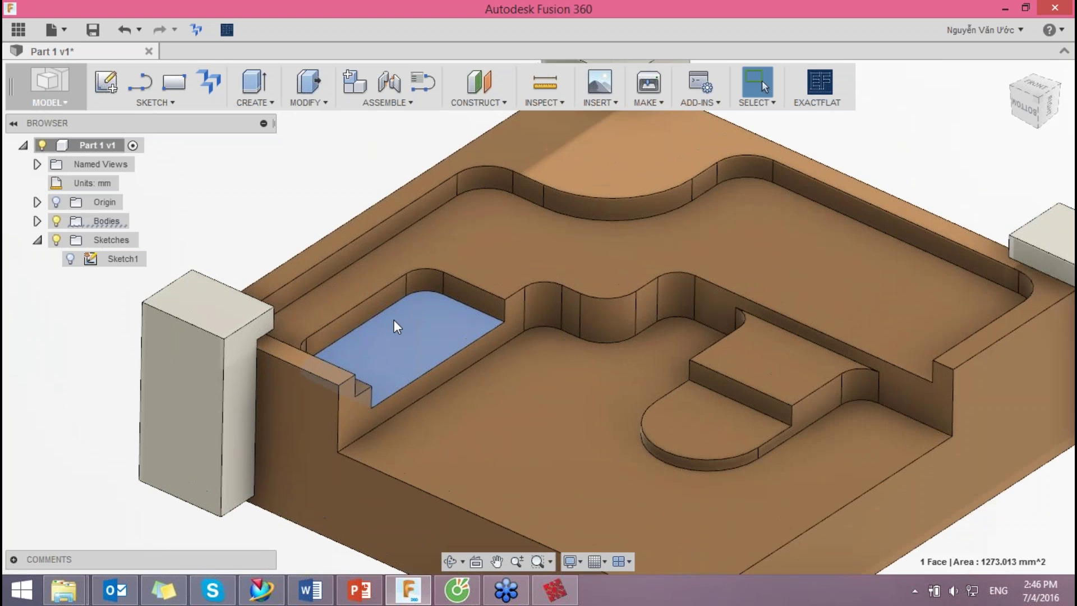
right_click(250, 200)
click(299, 180)
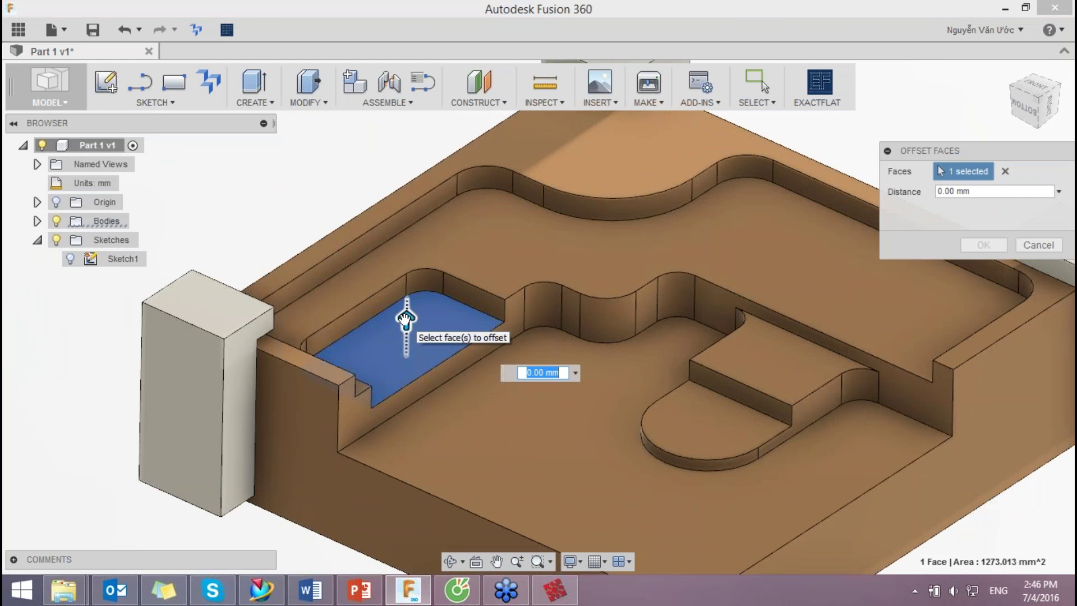
drag(406, 317, 404, 332)
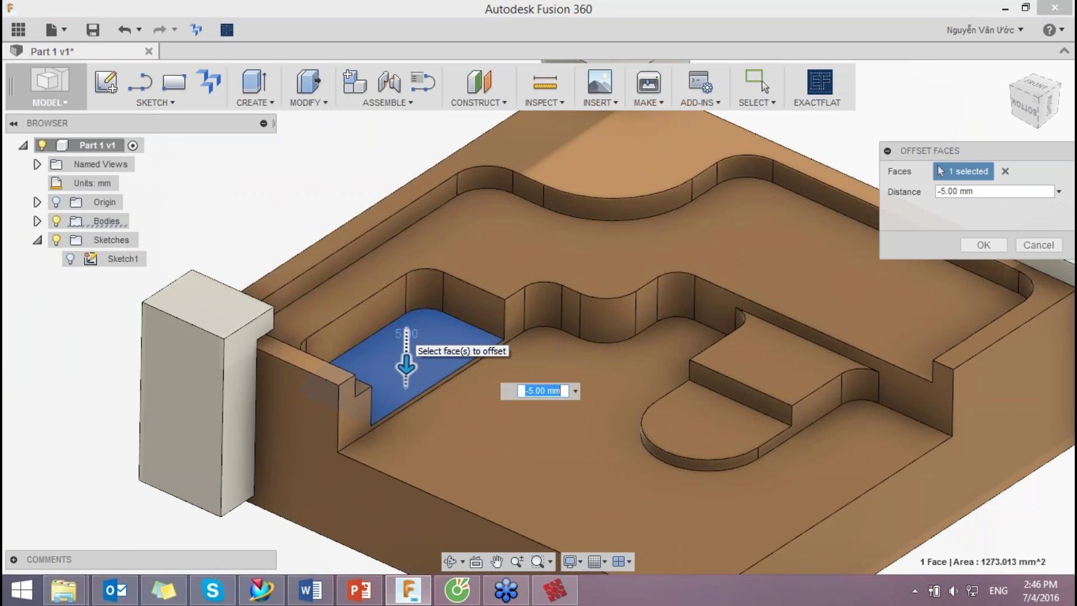
text(-2)
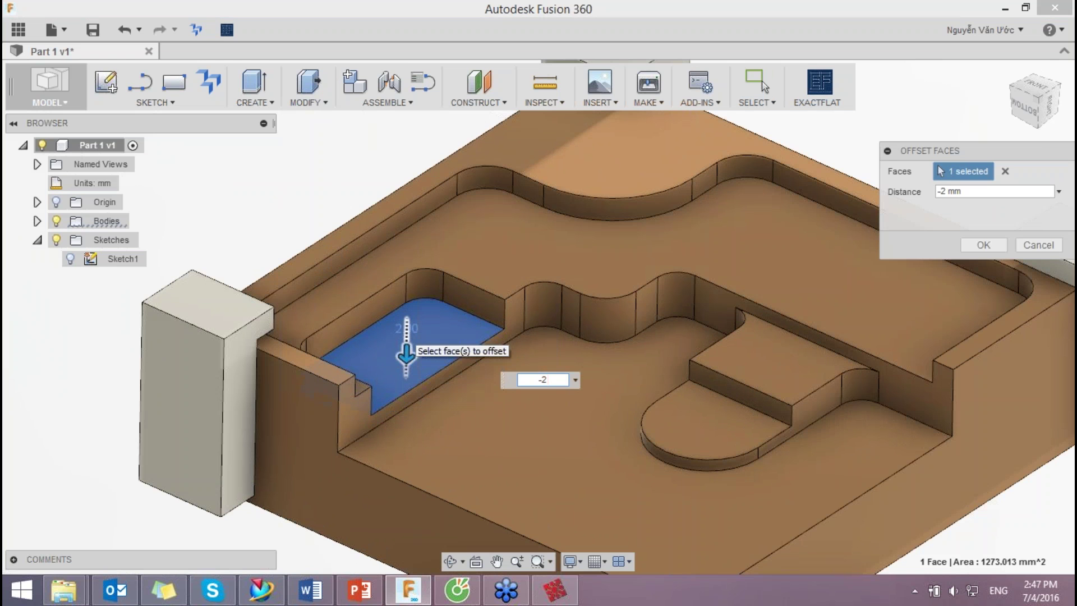
click(985, 246)
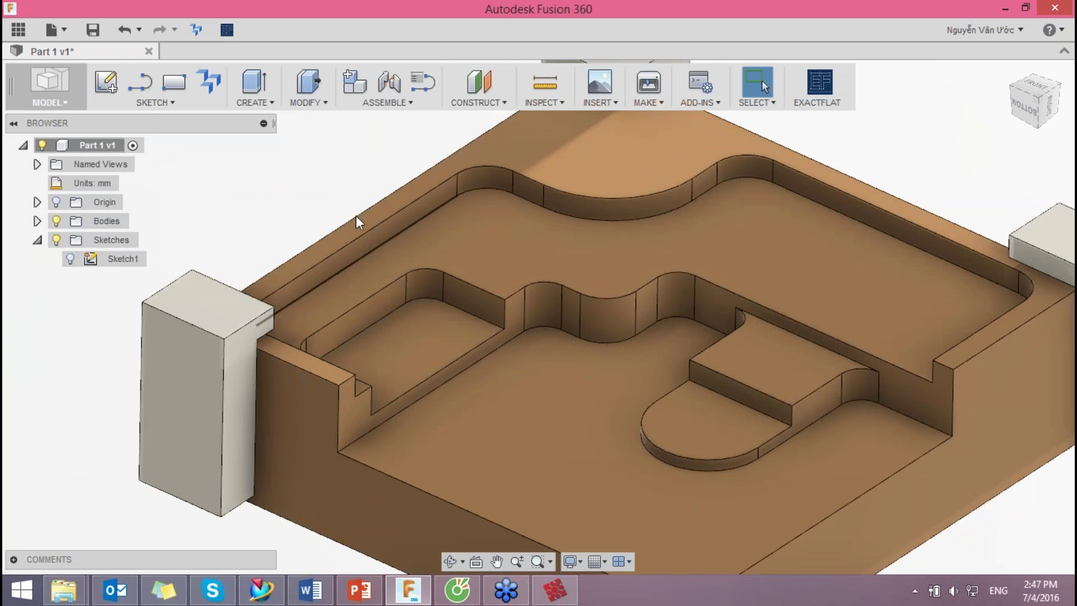
scroll(336, 200, down, 2)
Step: Select the tab's rounded end face and start Press Pull on it
shift+middle_drag(342, 206, 457, 243)
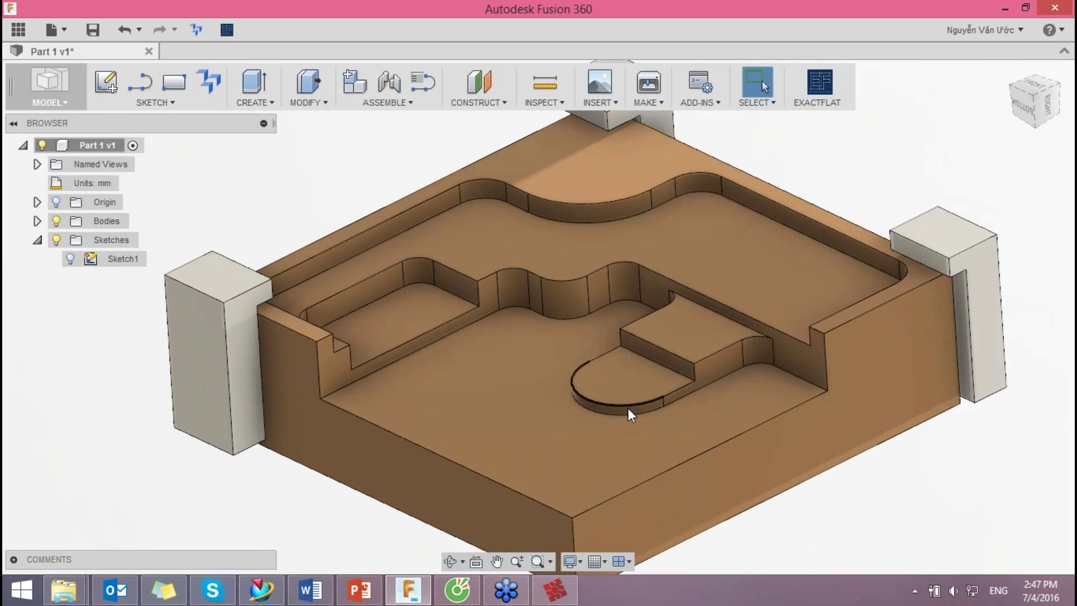
scroll(628, 408, up, 2)
scroll(628, 408, up, 1)
click(638, 410)
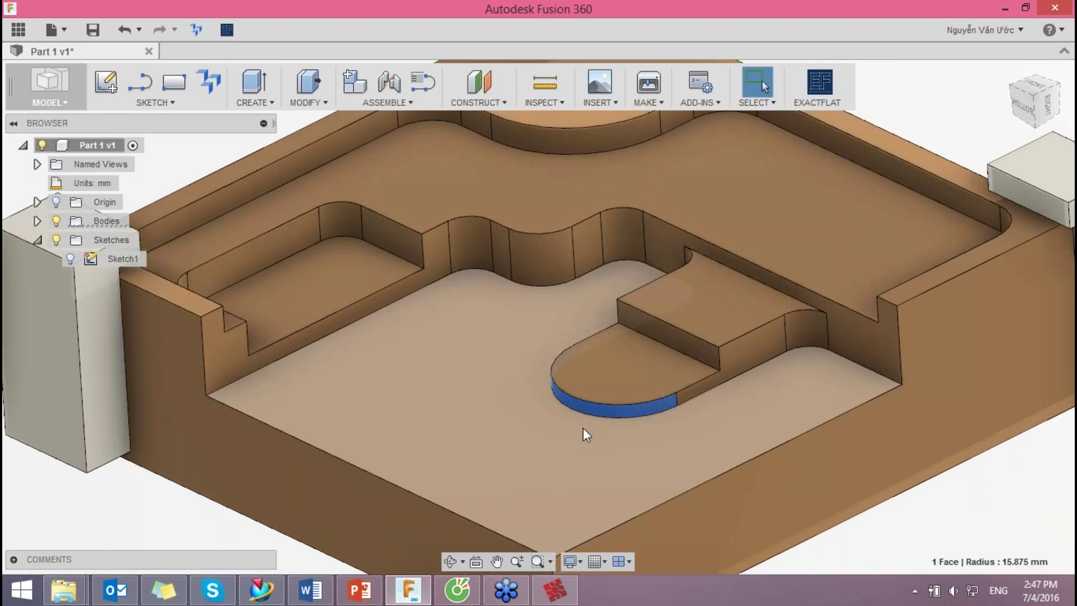
right_click(634, 412)
click(687, 389)
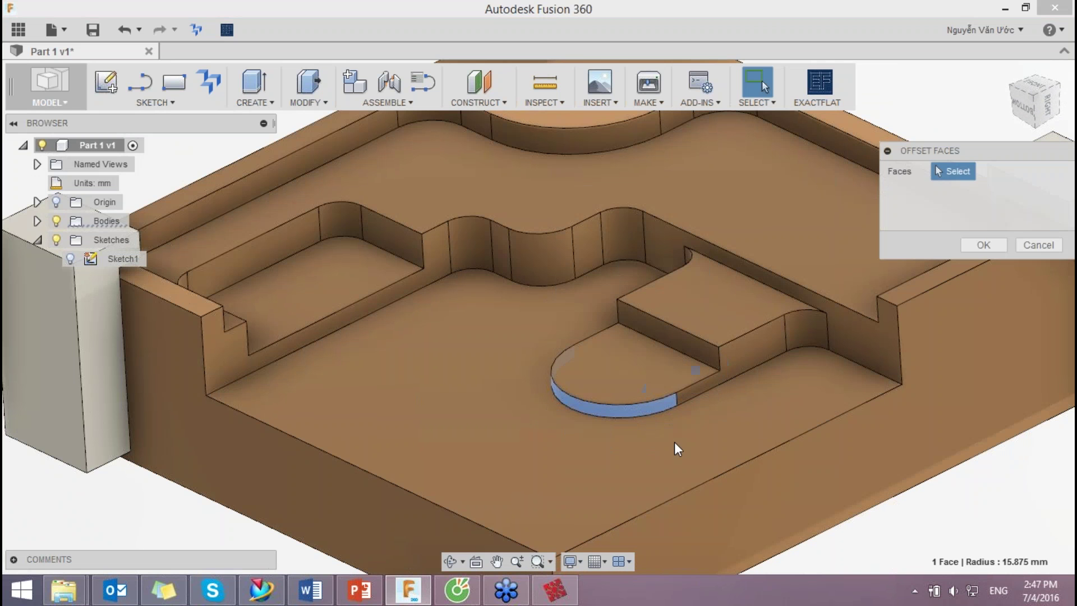
mouse_move(668, 426)
middle_down()
mouse_move(608, 405)
mouse_move(640, 430)
middle_up()
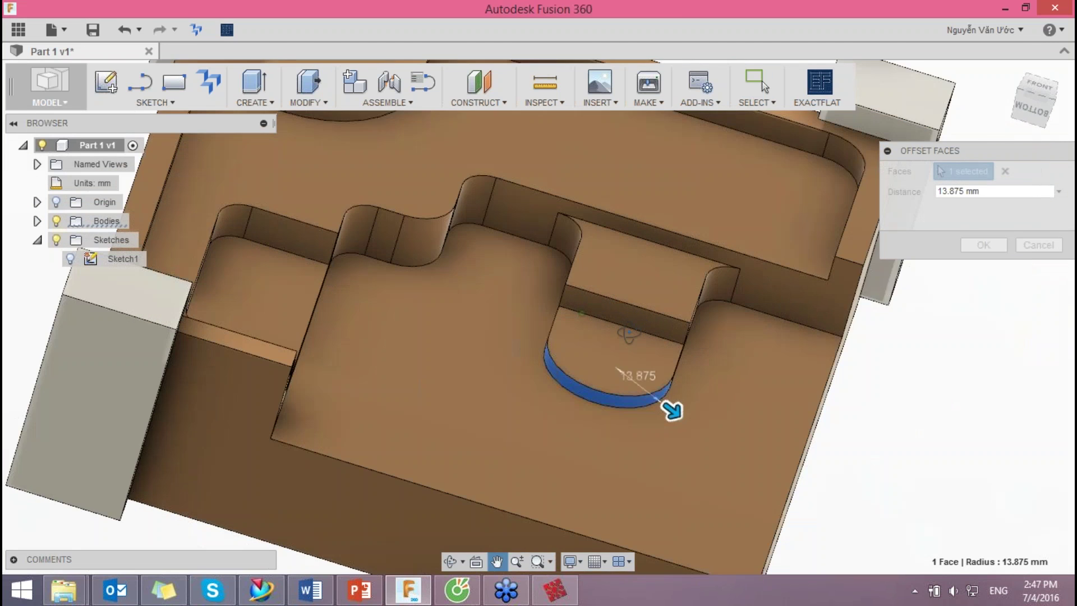
Step: Try 10, 15 and 5 mm offsets, then apply 8 mm to the tab's end face
text(10)
key(Return)
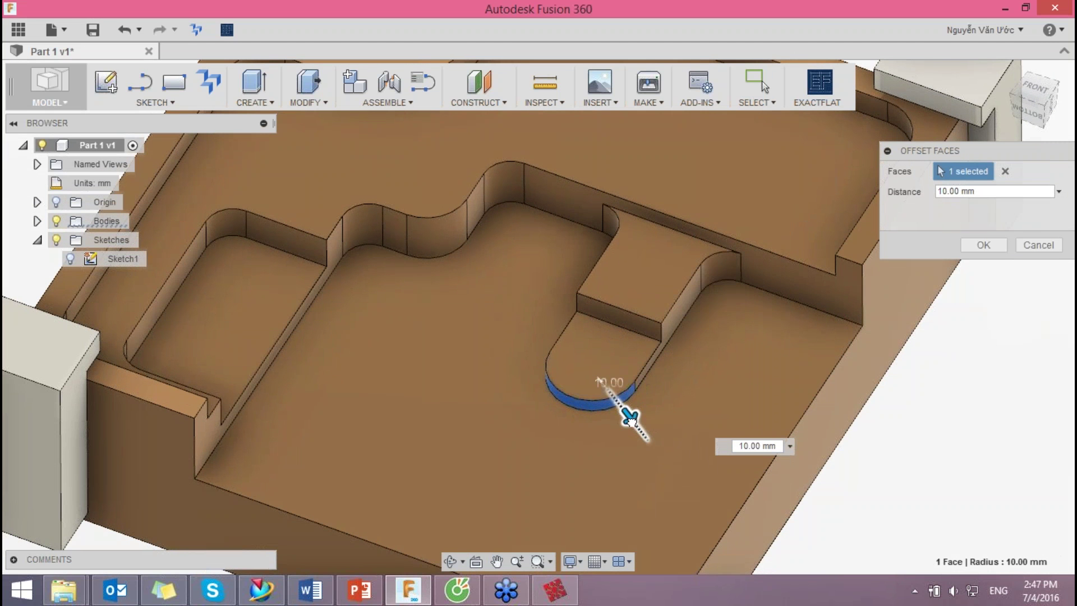
text(15)
key(Return)
drag(648, 437, 629, 416)
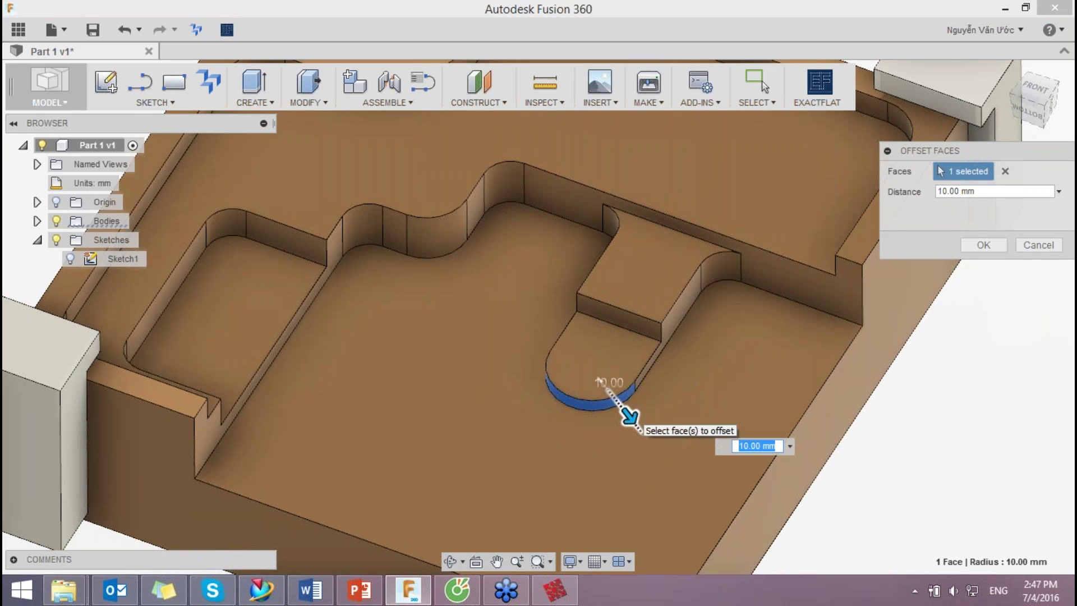
key(Return)
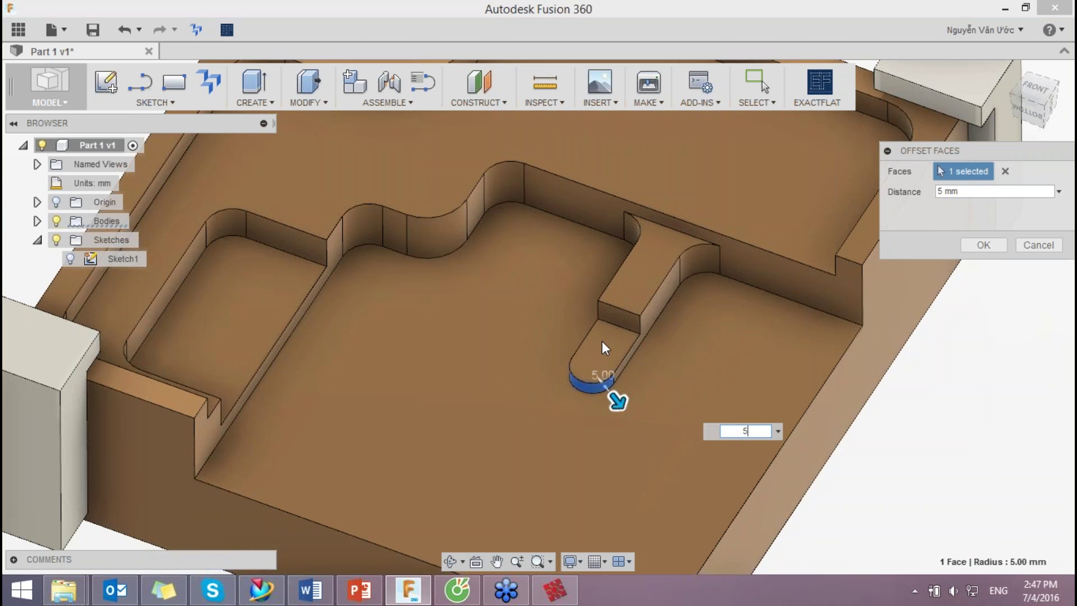
shift+middle_drag(602, 342, 556, 348)
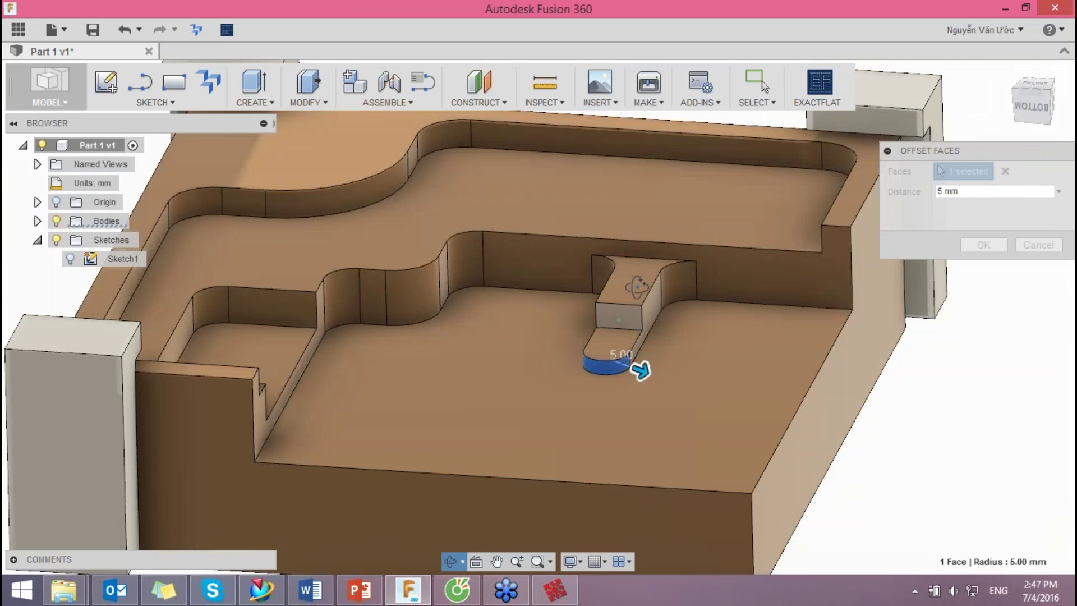
shift+middle_drag(637, 282, 769, 409)
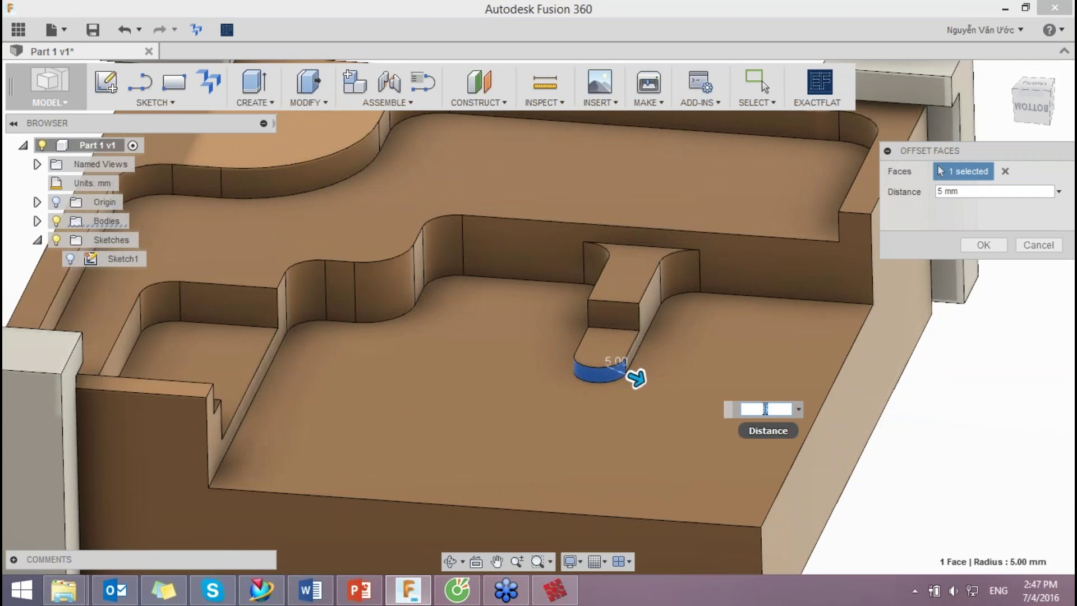
text(6)
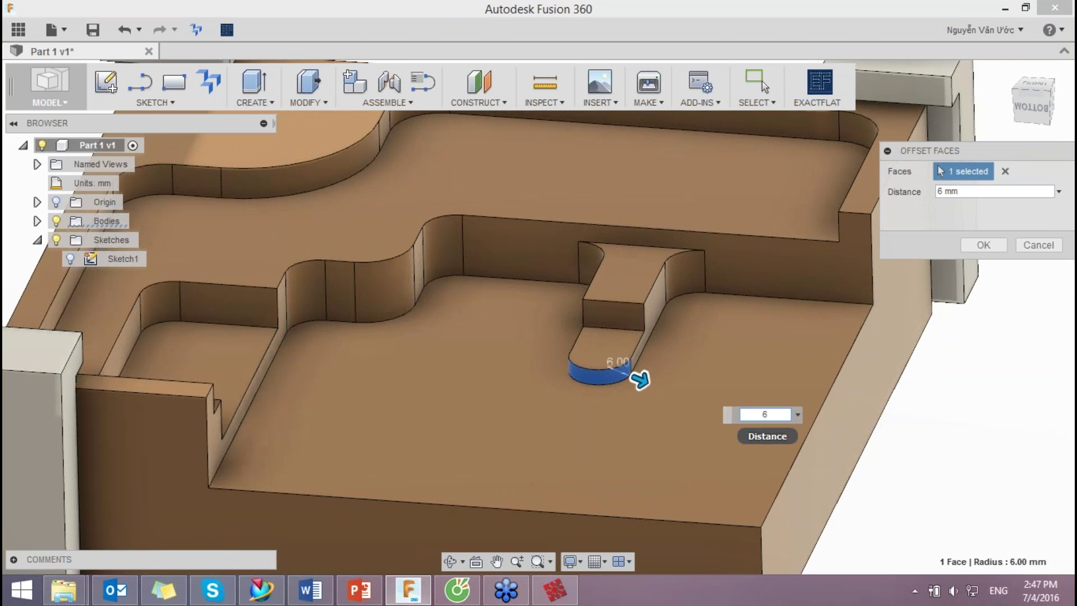
text(8)
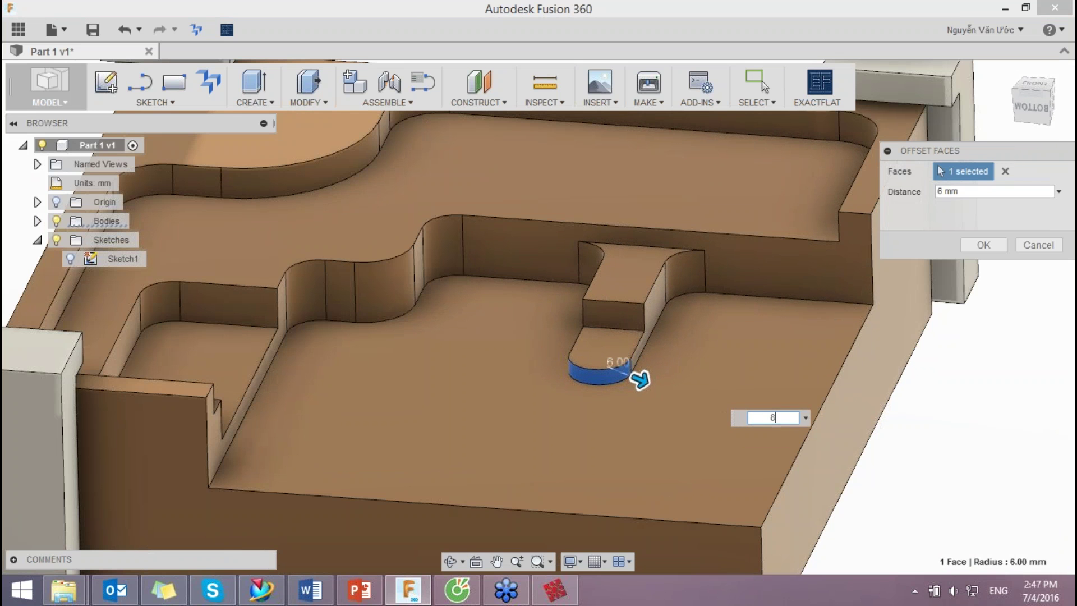
click(983, 245)
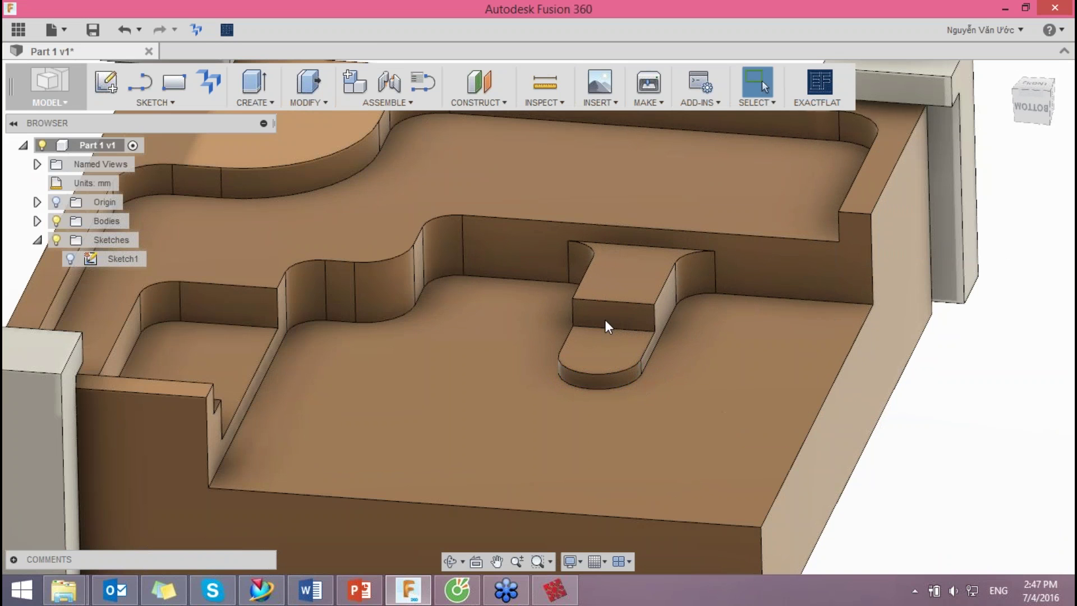
scroll(605, 321, down, 5)
mouse_move(603, 316)
shift+middle_down()
mouse_move(566, 279)
mouse_move(620, 297)
mouse_move(490, 281)
mouse_move(538, 273)
shift+middle_up()
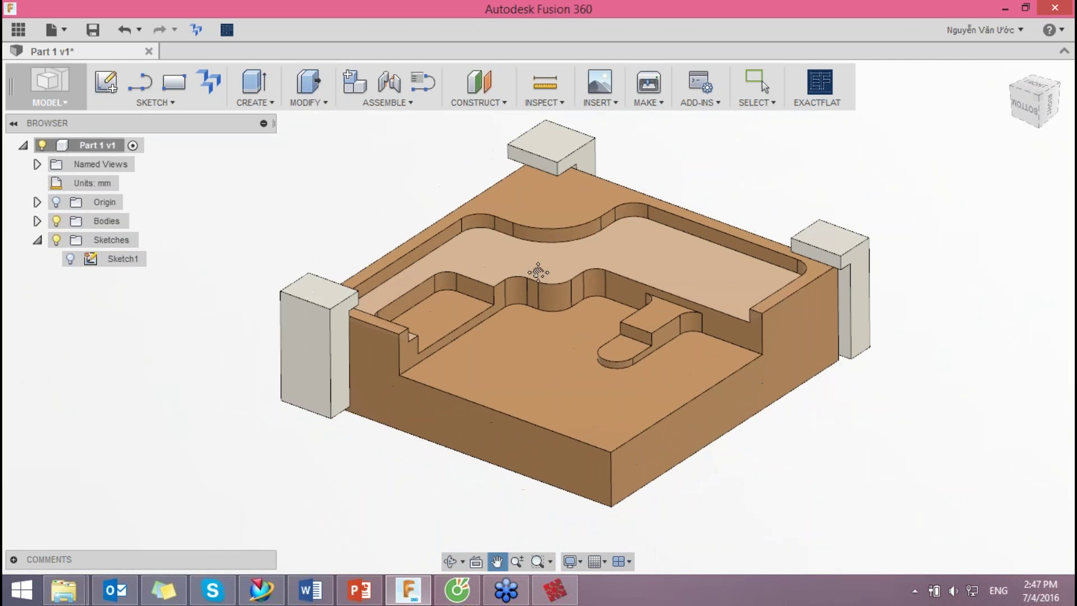
Step: Select the upper pocket's rounded wall chain plus the curved and straight right wall faces
scroll(460, 208, up, 2)
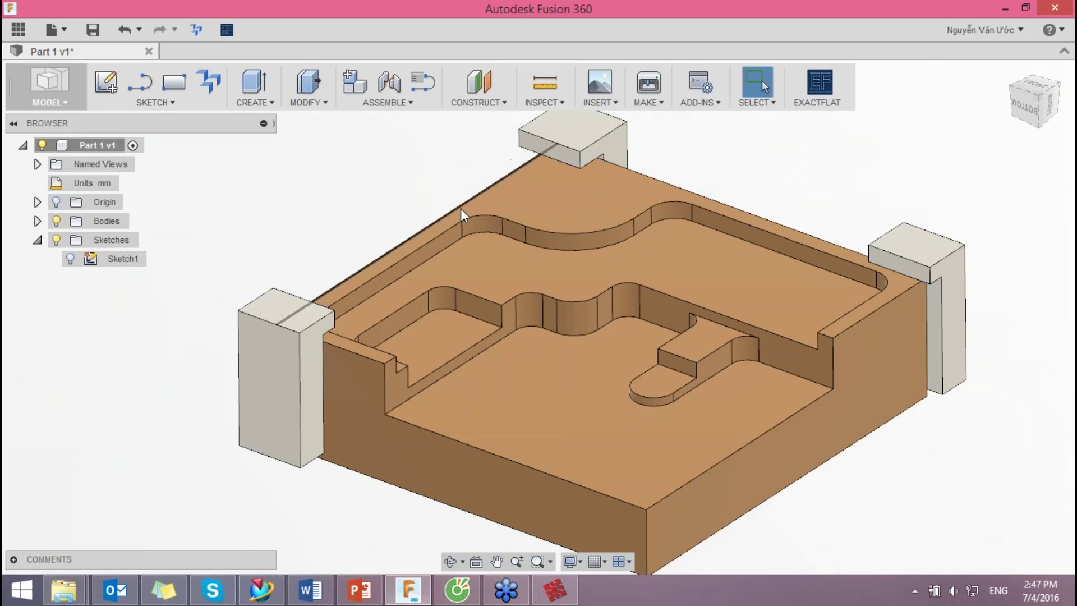
scroll(456, 208, up, 1)
scroll(433, 210, up, 1)
shift+middle_drag(433, 210, 361, 204)
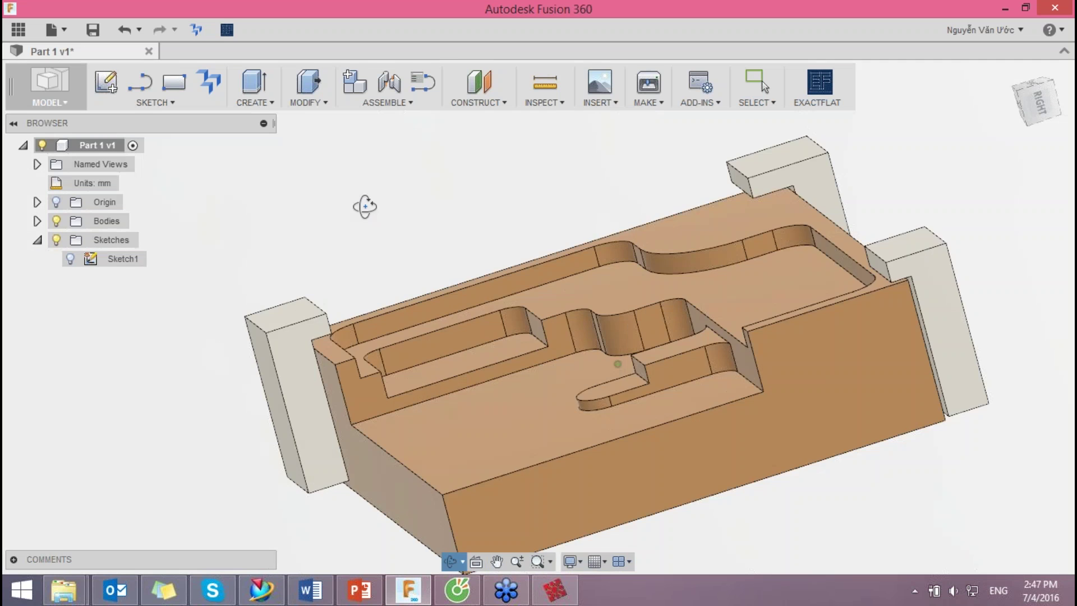
scroll(378, 298, up, 3)
double_click(381, 284)
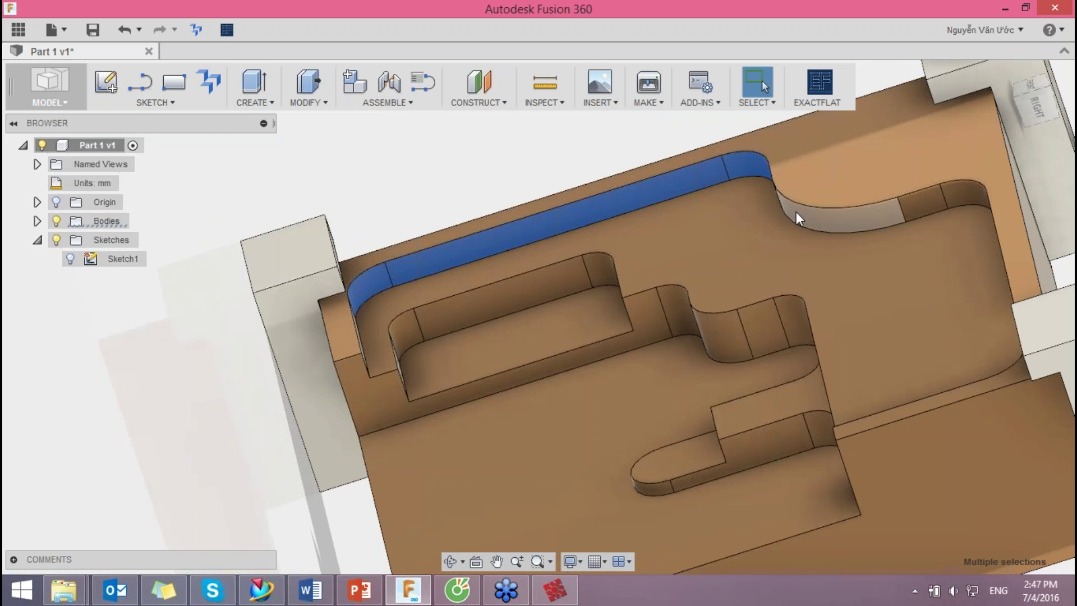
ctrl+click(840, 223)
mouse_move(870, 249)
shift+middle_down()
mouse_move(954, 210)
mouse_move(728, 207)
shift+middle_up()
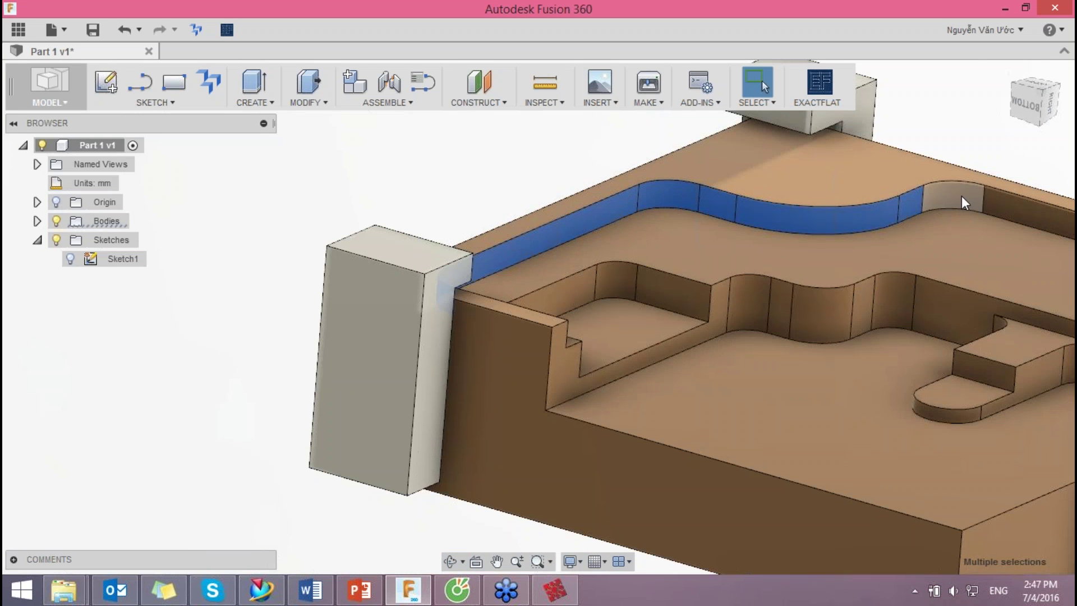
ctrl+click(1005, 210)
mouse_move(1005, 209)
shift+middle_down()
mouse_move(836, 240)
mouse_move(643, 170)
shift+middle_up()
scroll(837, 240, down, 3)
scroll(643, 171, up, 5)
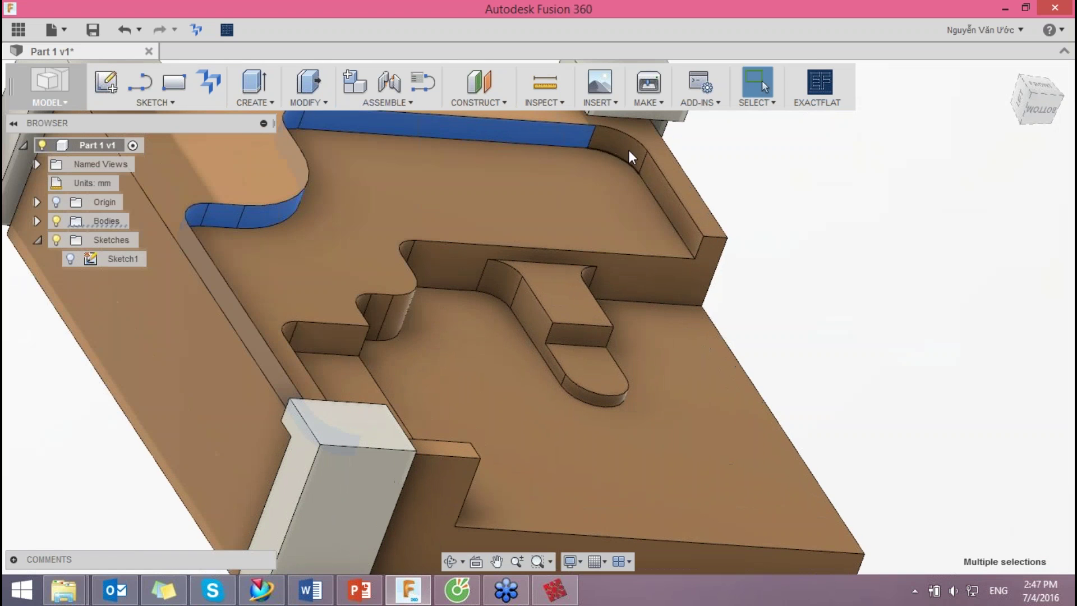
scroll(726, 320, down, 3)
mouse_move(726, 320)
shift+middle_down()
mouse_move(621, 281)
mouse_move(538, 314)
shift+middle_up()
scroll(332, 257, up, 2)
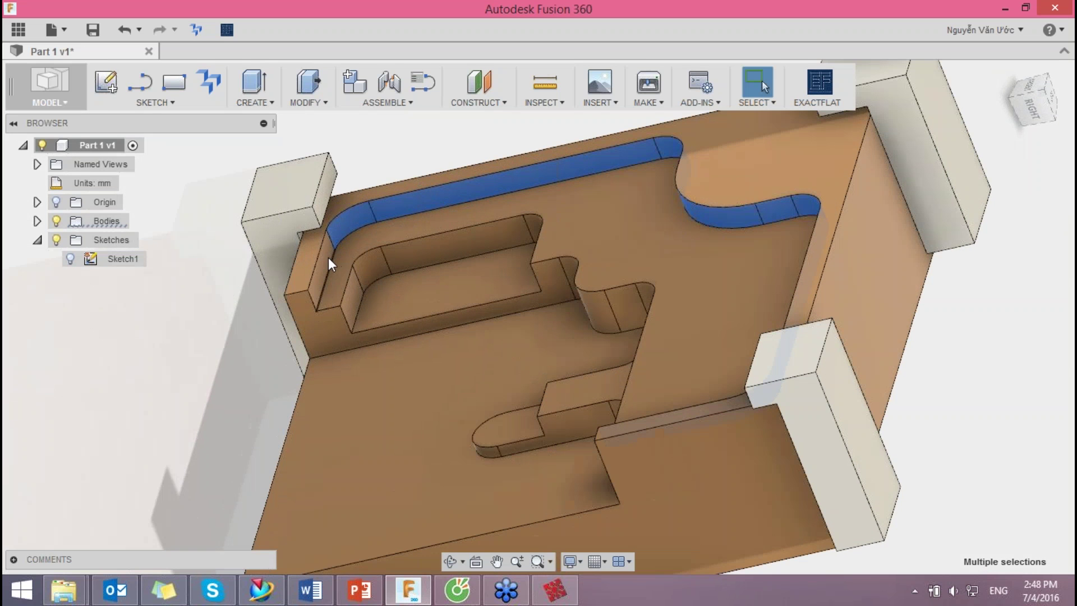
scroll(409, 194, up, 1)
Step: Try a 5 mm Press Pull offset on the chosen walls, then cancel it
right_click(406, 187)
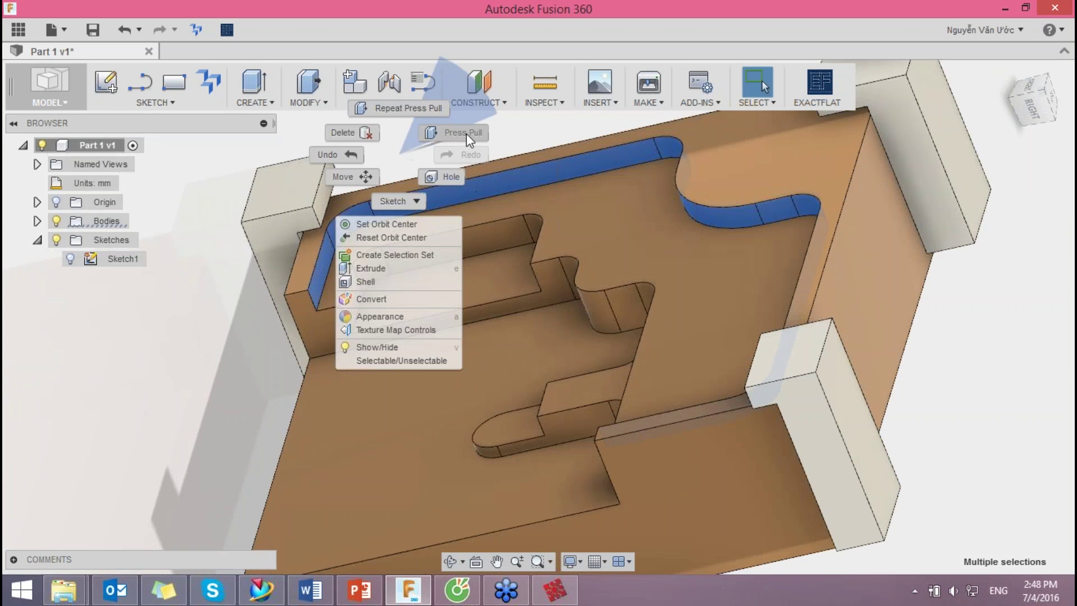
click(466, 133)
scroll(543, 200, down, 2)
shift+middle_drag(543, 200, 414, 243)
drag(397, 241, 401, 238)
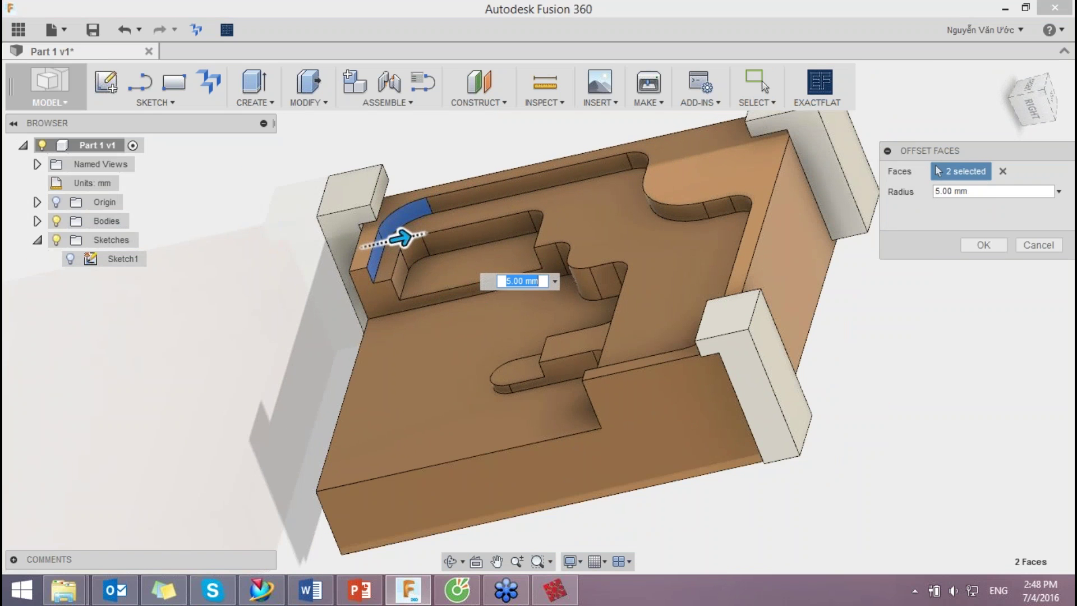
click(1039, 247)
Step: Reselect the pocket's back wall, curved corner faces, end face and straight wall
scroll(500, 200, up, 2)
click(497, 192)
shift+click(362, 233)
shift+click(352, 255)
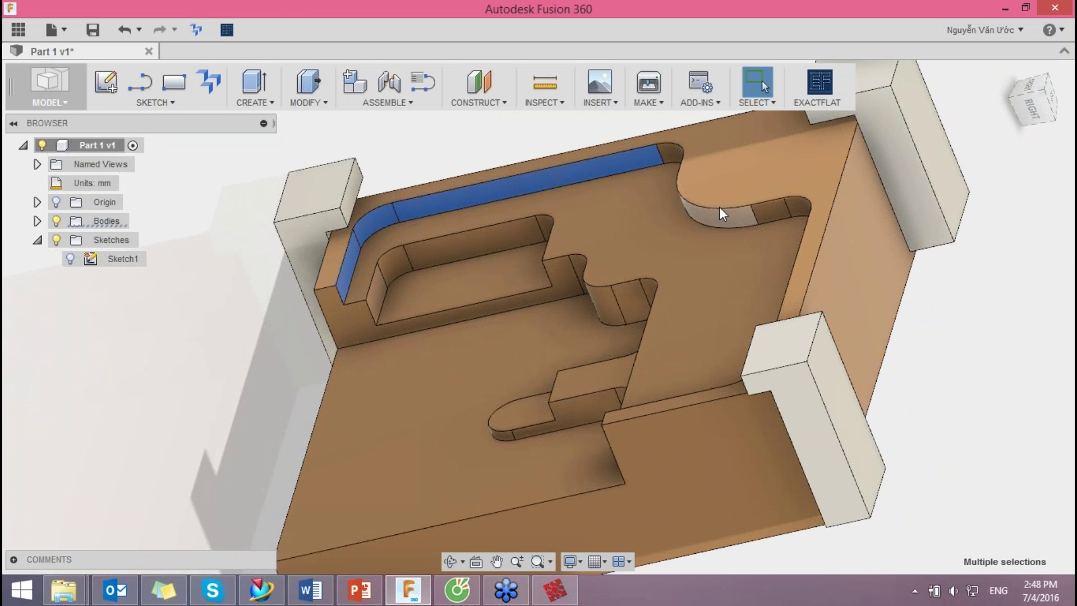
shift+click(671, 150)
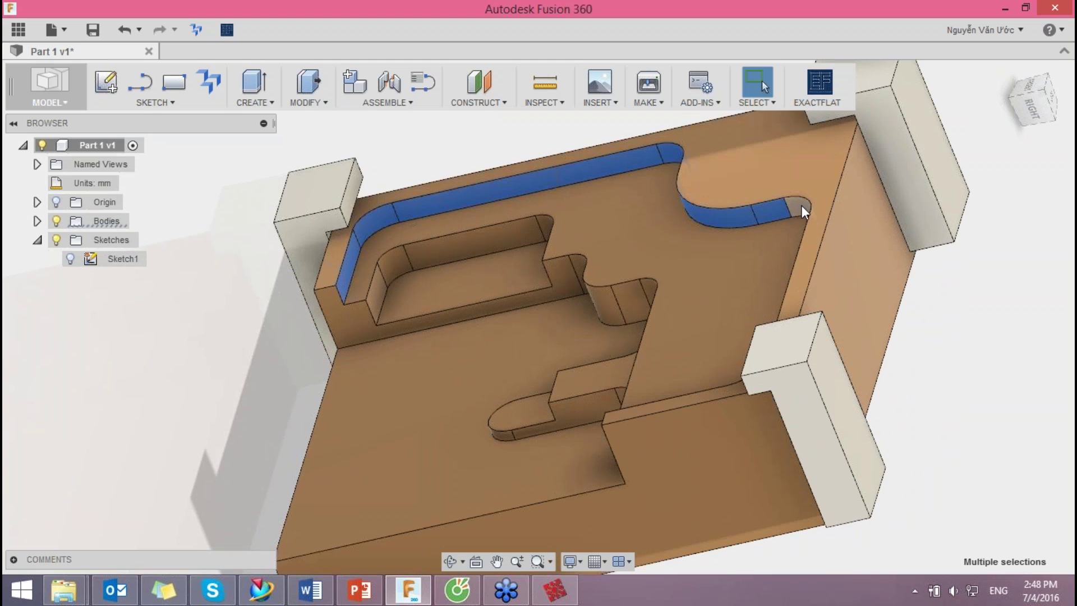
shift+middle_drag(714, 184, 735, 177)
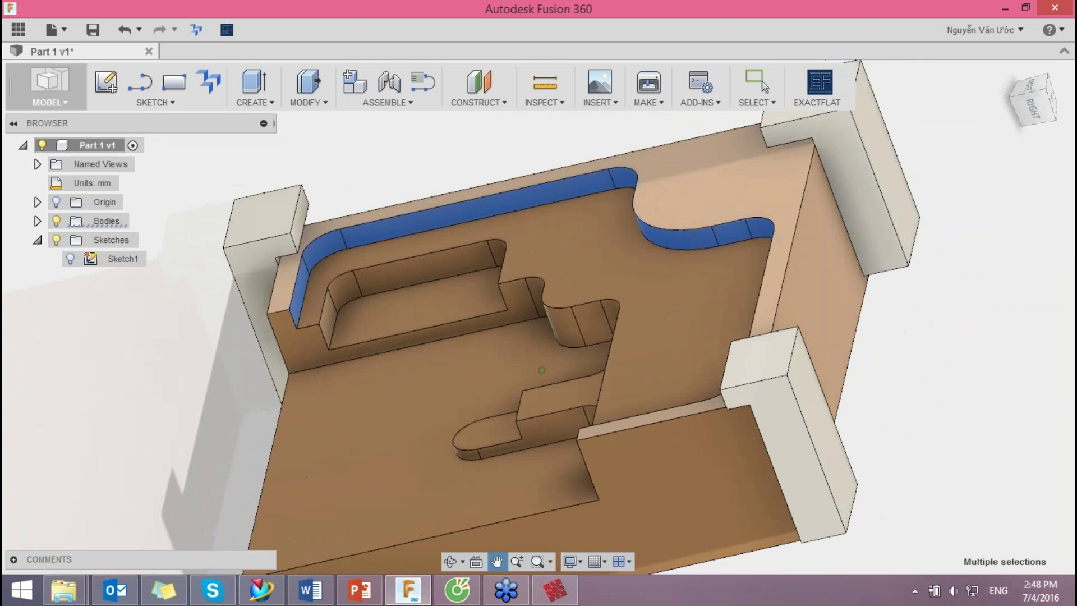
shift+middle_drag(541, 370, 509, 231)
shift+click(788, 287)
mouse_move(813, 272)
shift+middle_down()
mouse_move(895, 257)
mouse_move(941, 296)
mouse_move(801, 261)
shift+middle_up()
shift+click(786, 275)
mouse_move(907, 362)
shift+middle_down()
mouse_move(876, 372)
mouse_move(768, 303)
mouse_move(764, 339)
shift+middle_up()
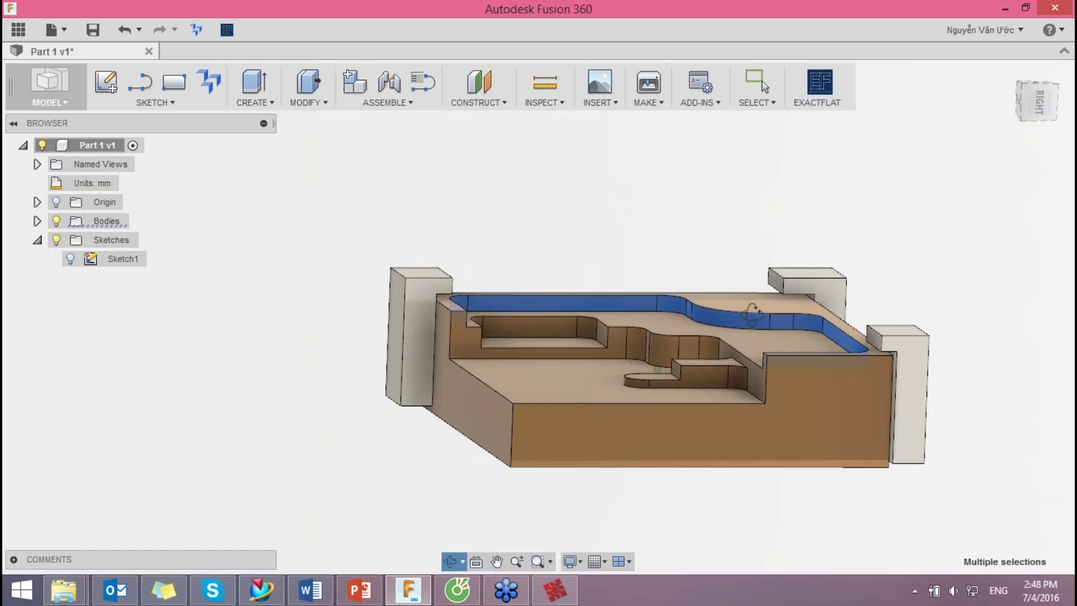
click(309, 103)
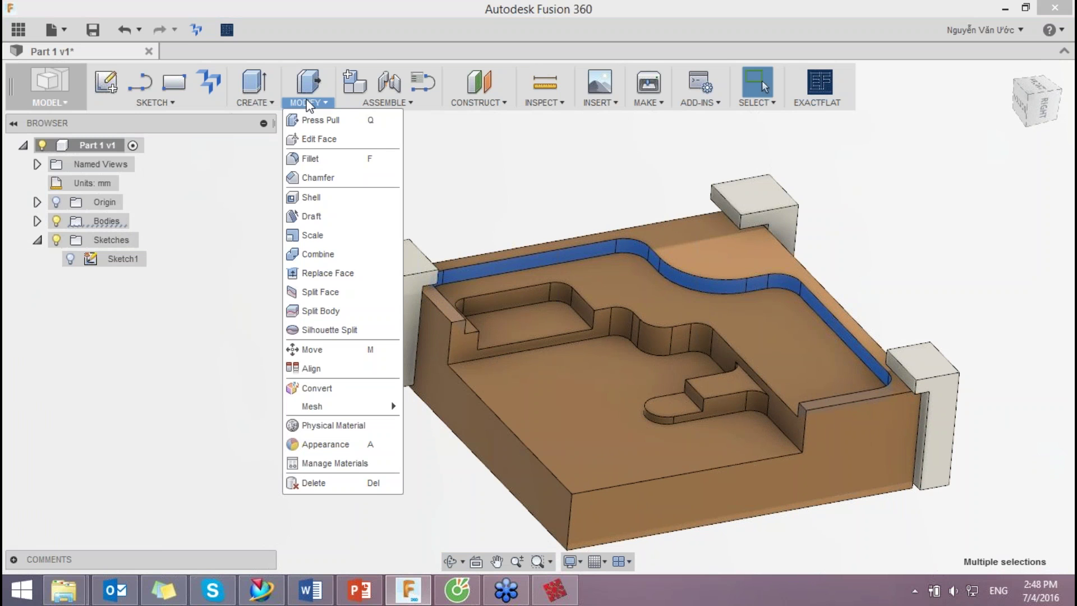
right_click(505, 198)
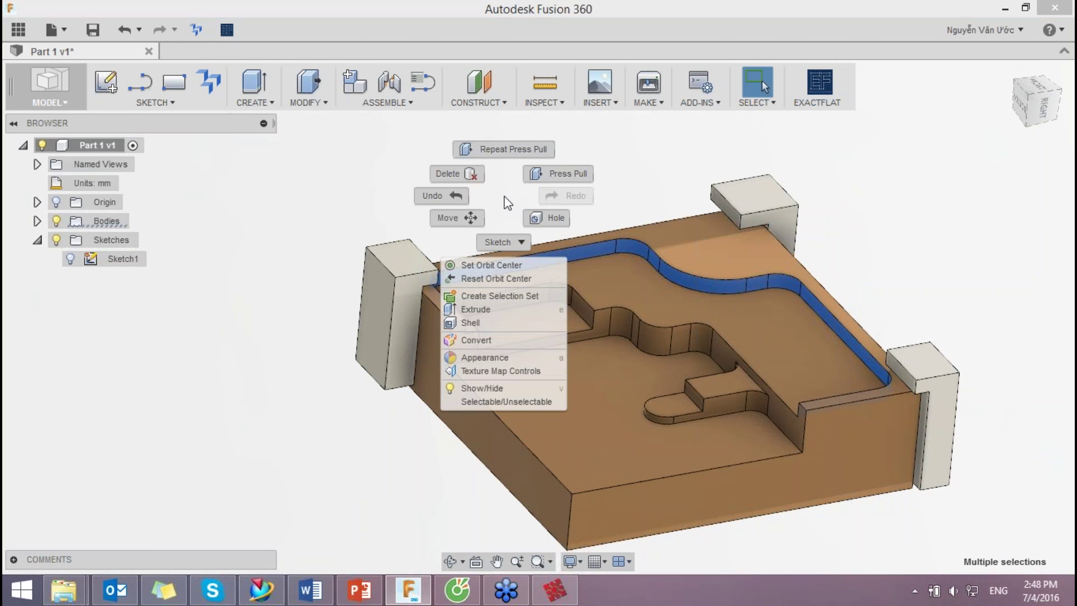
click(557, 175)
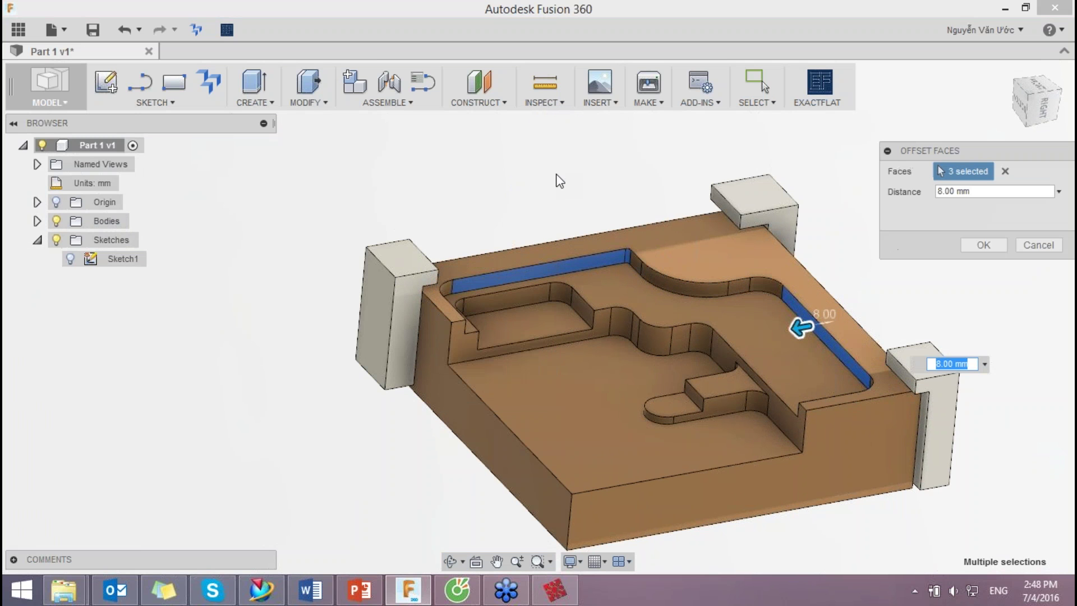
mouse_move(561, 194)
shift+middle_down()
mouse_move(485, 192)
mouse_move(578, 187)
mouse_move(563, 203)
shift+middle_up()
mouse_move(760, 287)
mouse_down()
mouse_move(708, 313)
mouse_move(743, 274)
mouse_up()
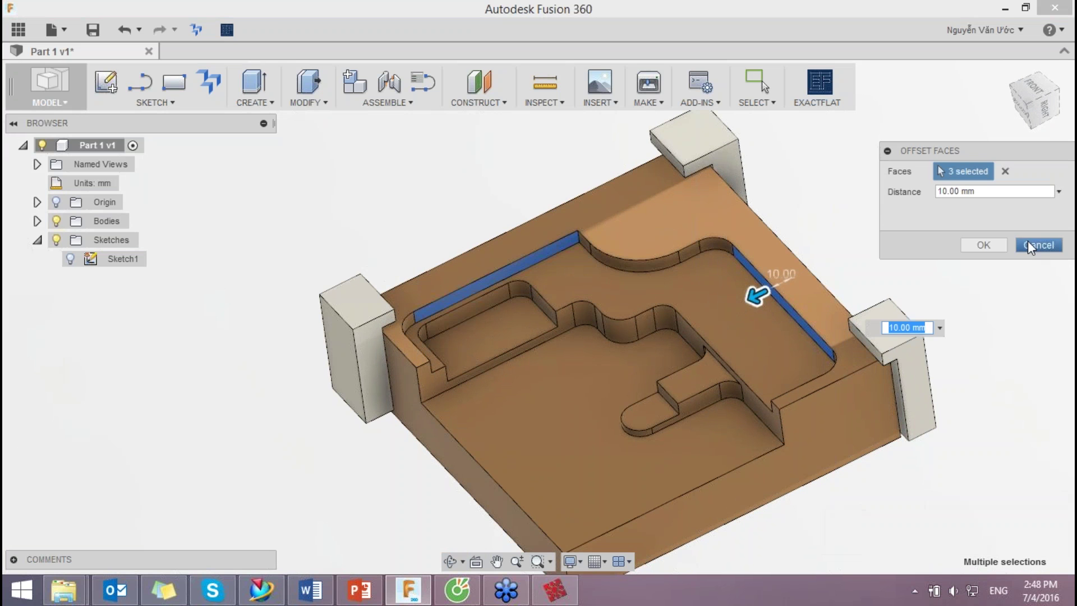
click(1028, 241)
mouse_move(869, 212)
shift+middle_down()
mouse_move(890, 190)
mouse_move(894, 201)
shift+middle_up()
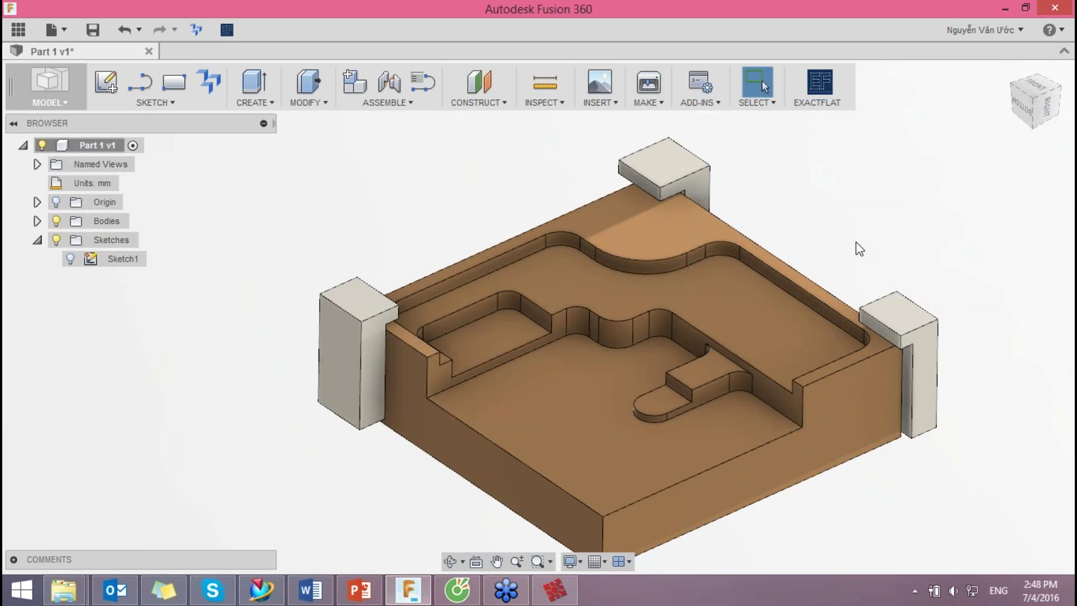
middle_drag(859, 243, 811, 221)
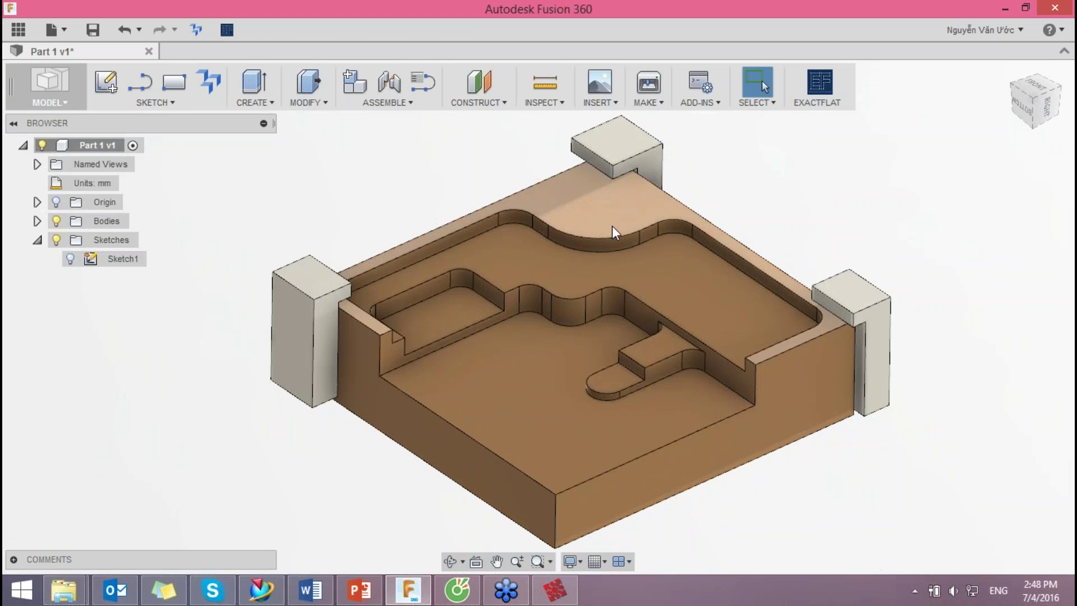
click(612, 227)
click(841, 200)
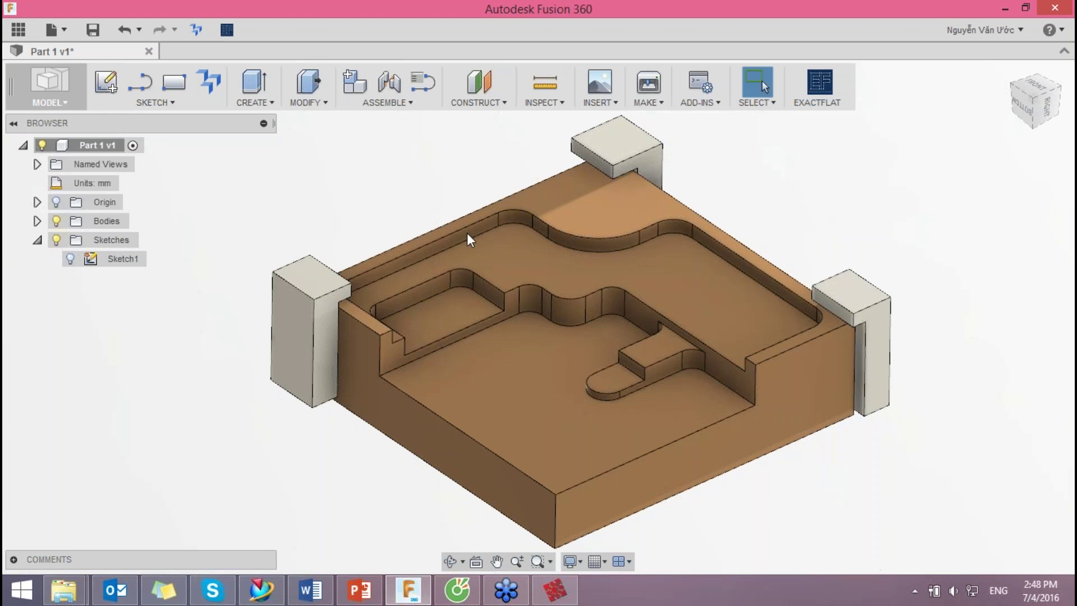
click(64, 104)
click(71, 317)
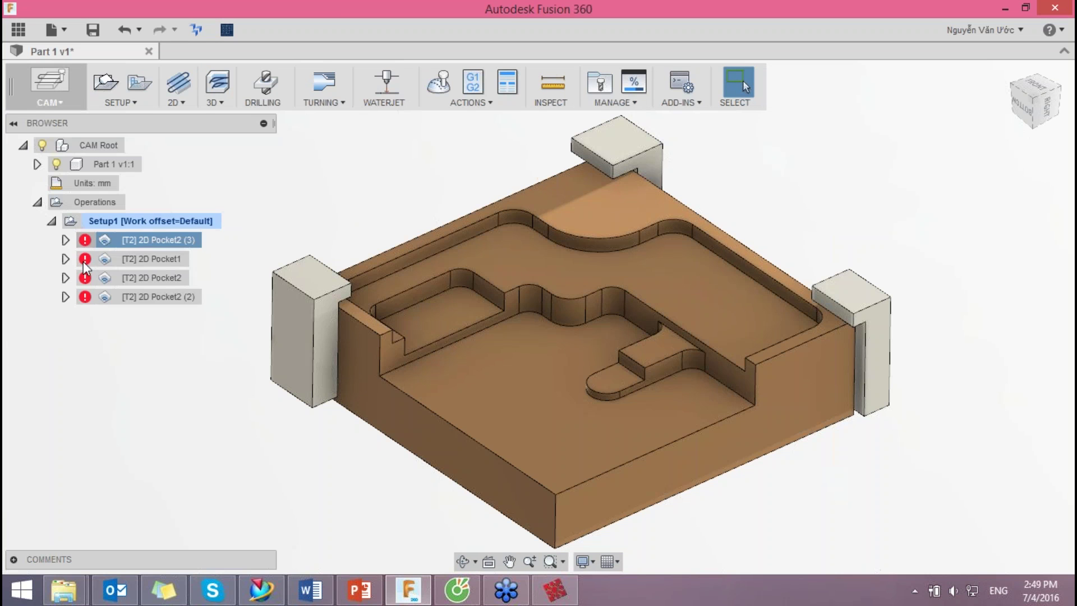
Step: Regenerate all Setup1 toolpaths and view the 2D Pocket2 (3) toolpath
right_click(143, 223)
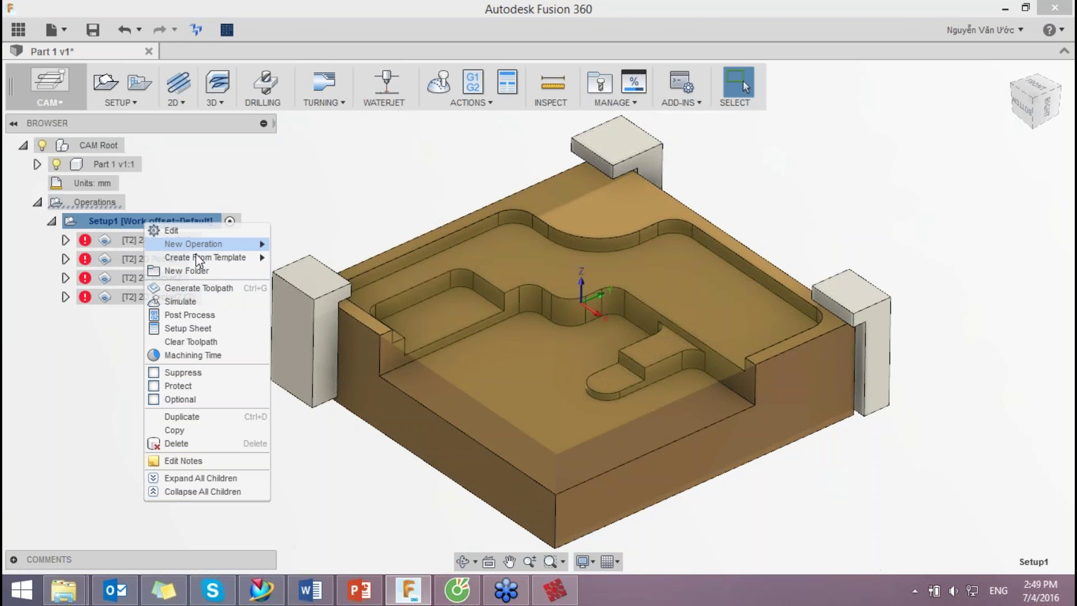
click(196, 288)
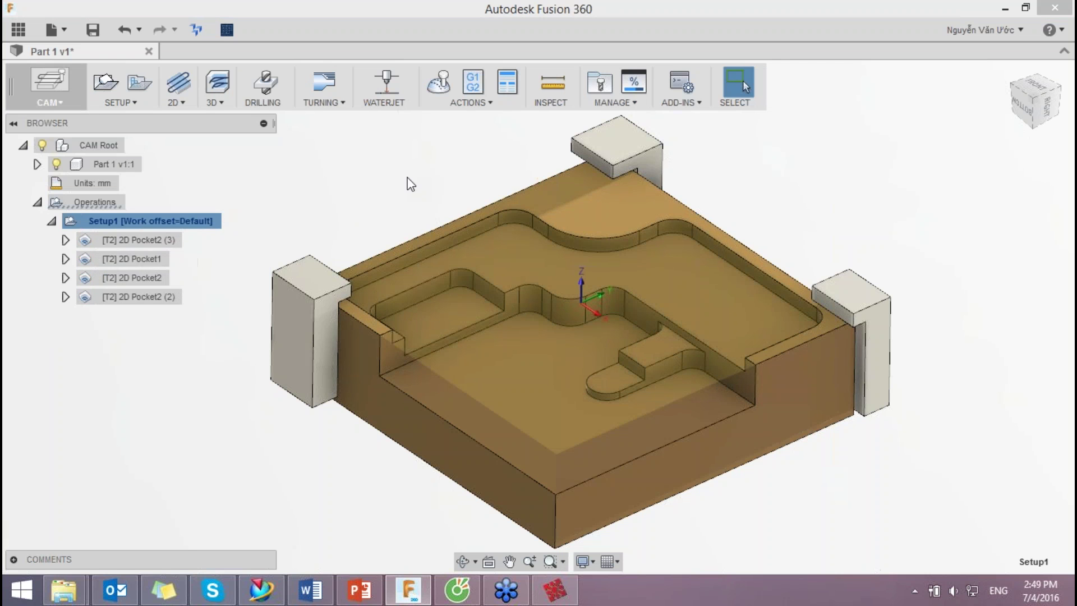
click(153, 244)
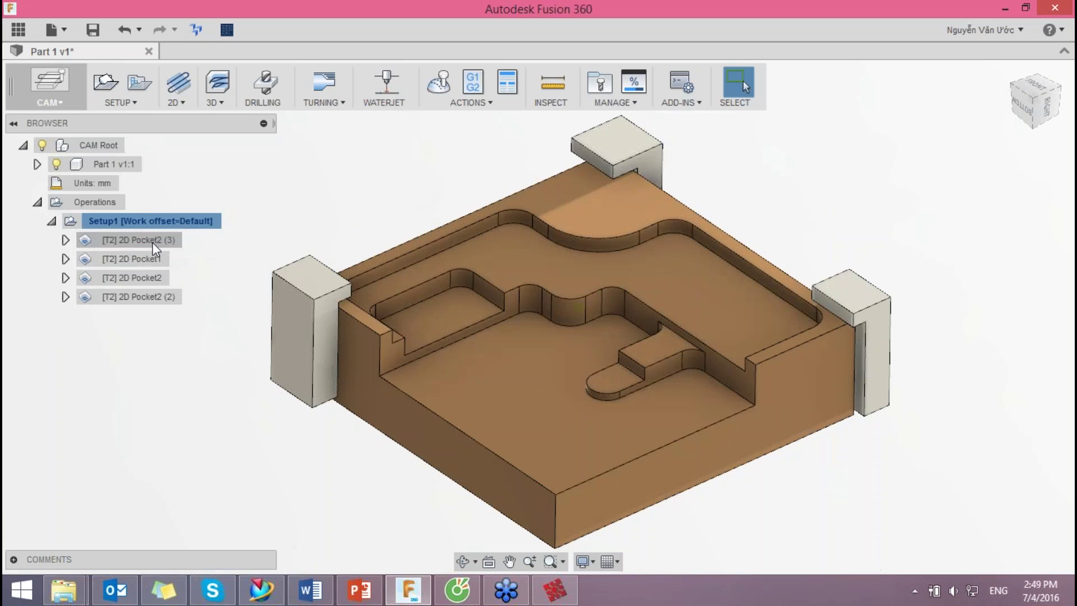
scroll(579, 368, up, 3)
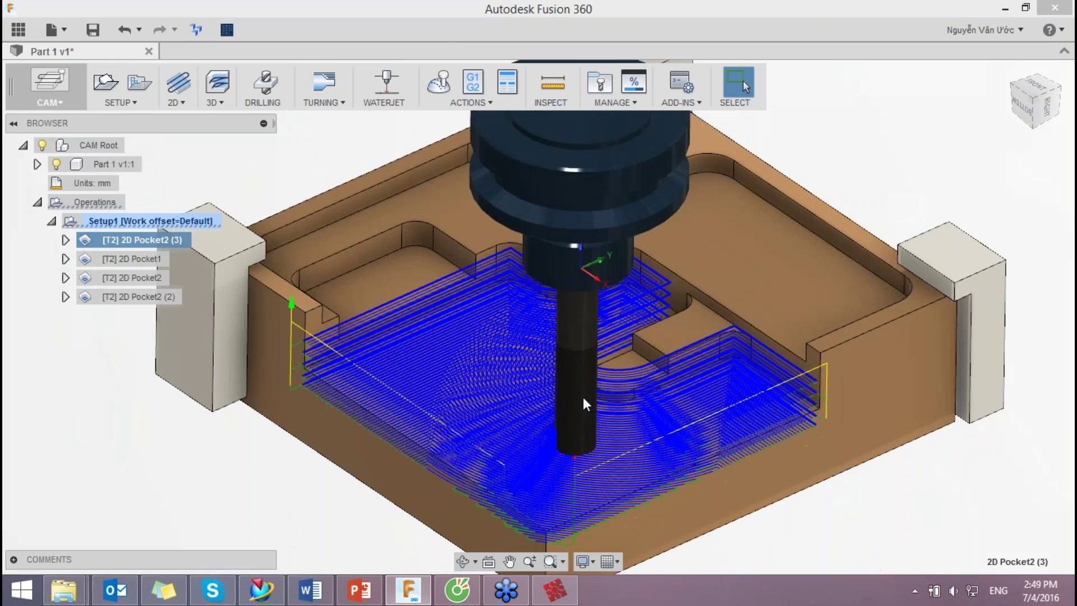
shift+middle_drag(579, 369, 629, 360)
mouse_move(570, 391)
shift+middle_down()
mouse_move(592, 376)
mouse_move(393, 337)
shift+middle_up()
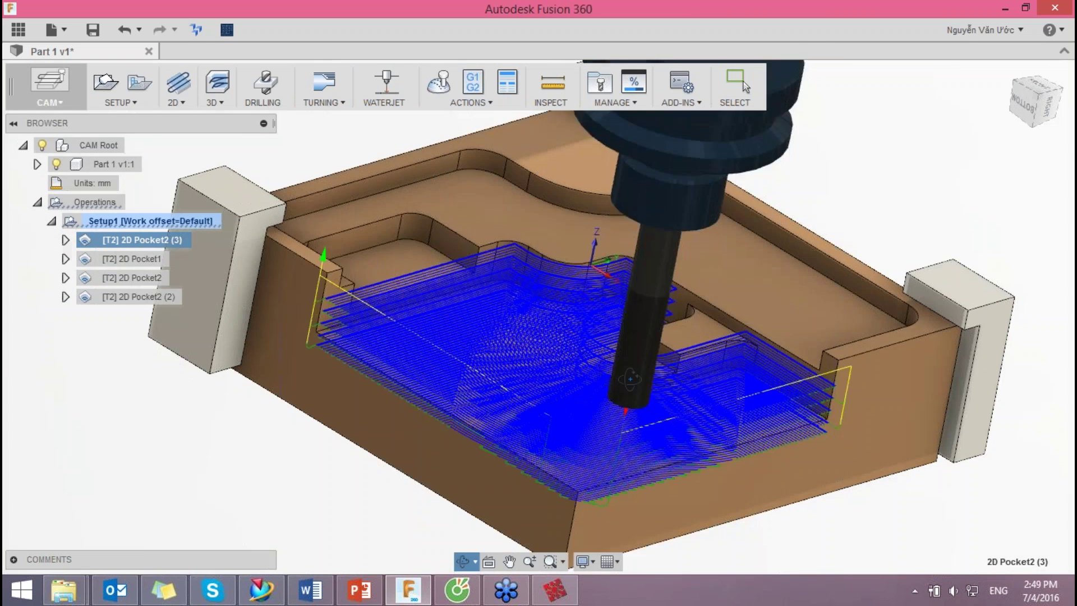
Step: Review the 2D Pocket1 toolpath from low and tilted angles
click(131, 259)
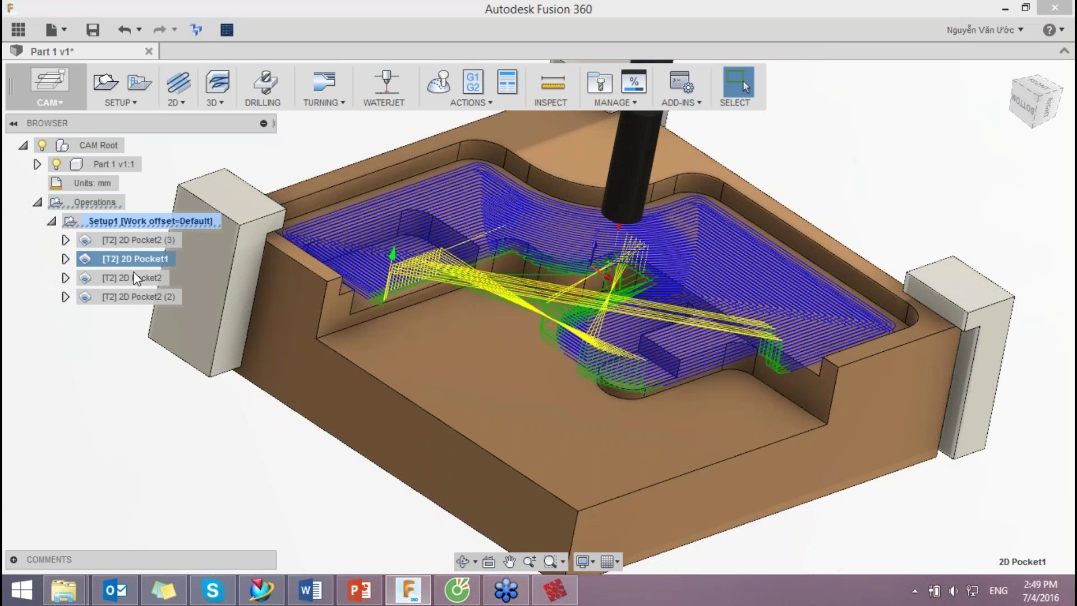
mouse_move(414, 337)
shift+middle_down()
mouse_move(653, 330)
mouse_move(574, 386)
shift+middle_up()
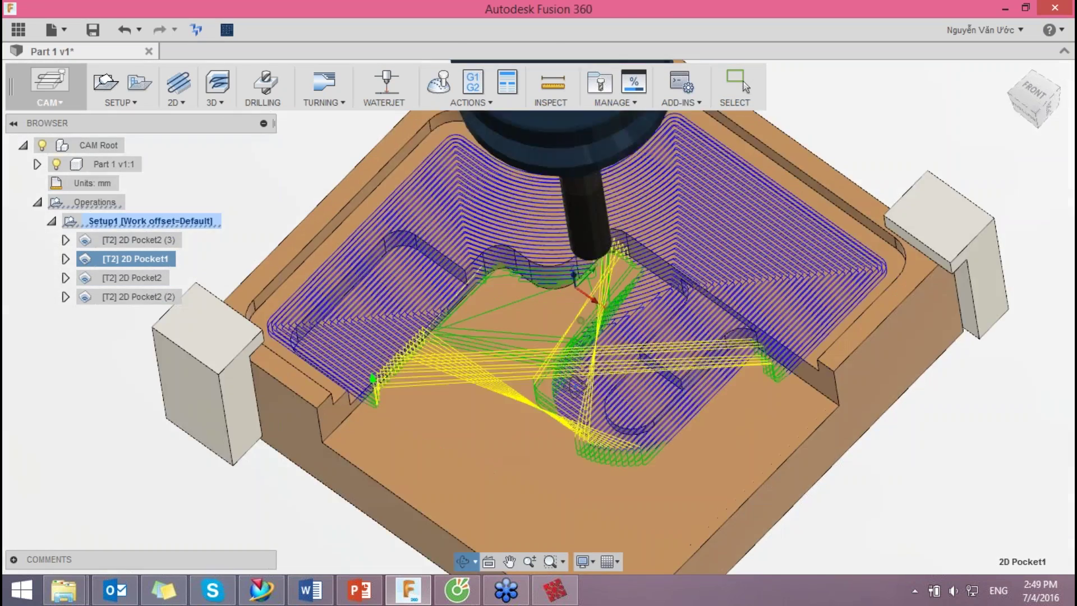
shift+middle_drag(580, 321, 620, 344)
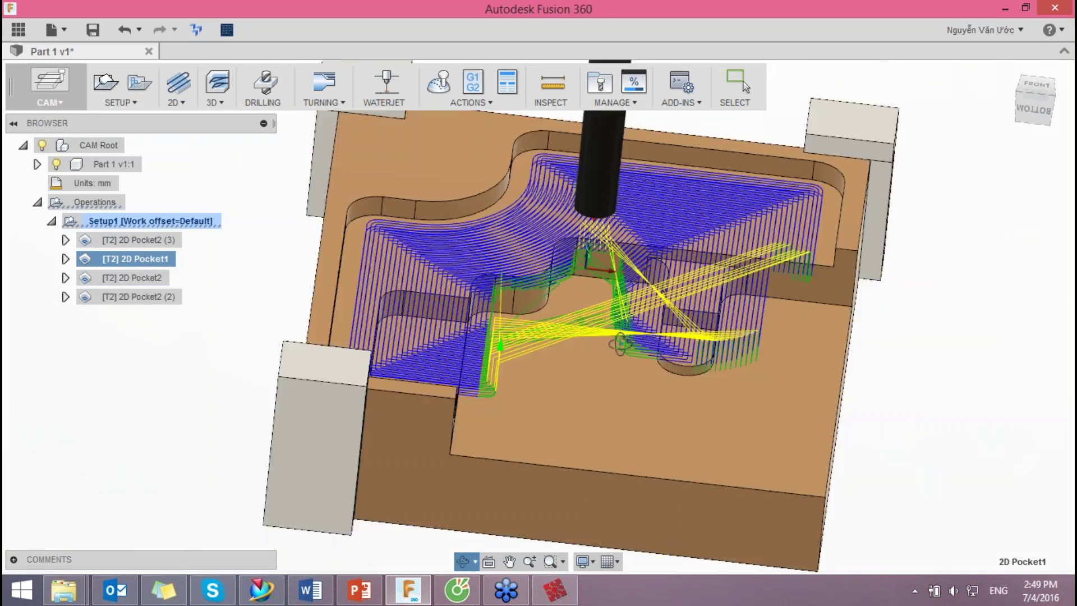
scroll(703, 294, up, 5)
mouse_move(620, 343)
shift+middle_down()
mouse_move(636, 317)
mouse_move(626, 282)
shift+middle_up()
scroll(636, 316, down, 5)
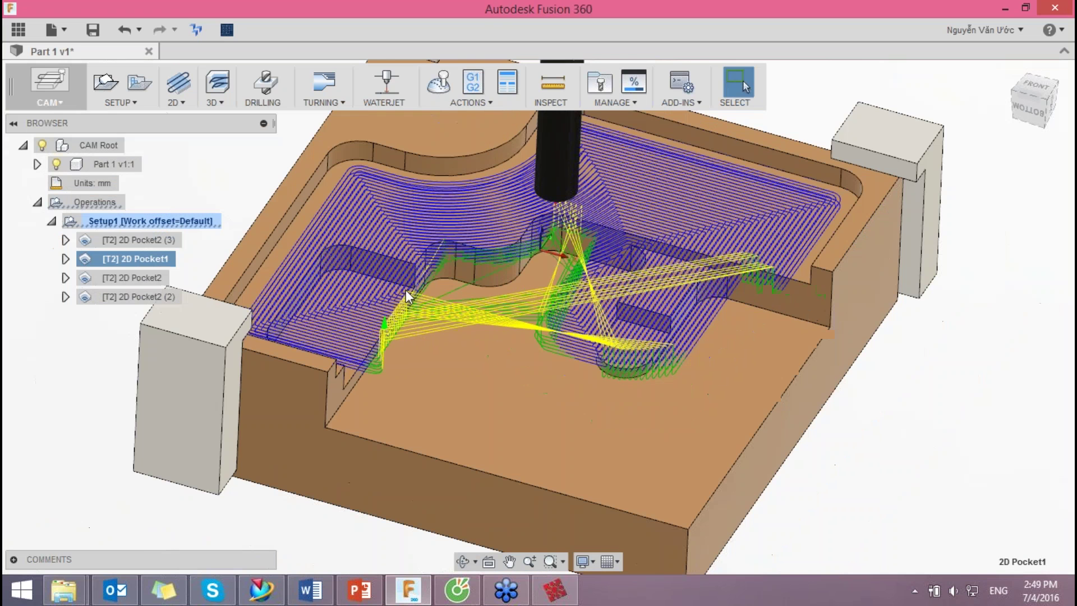
Step: Show the 2D Pocket2 and 2D Pocket2 (2) toolpaths, then open the workspace list
click(133, 278)
shift+middle_drag(372, 328, 336, 314)
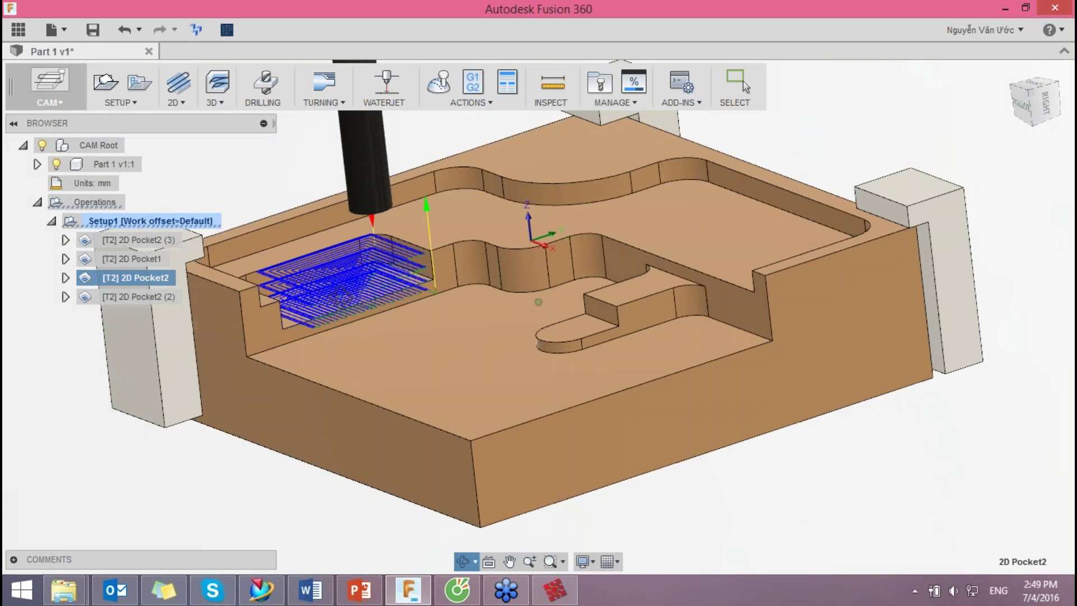
shift+middle_drag(337, 315, 393, 306)
click(142, 296)
mouse_move(539, 303)
shift+middle_down()
mouse_move(561, 393)
mouse_move(583, 295)
shift+middle_up()
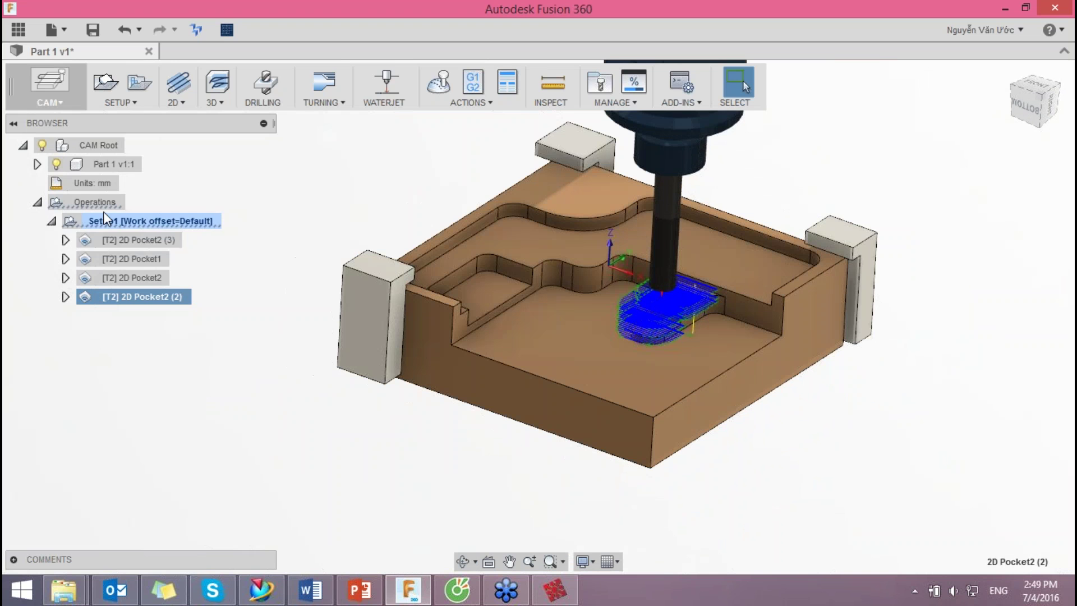
click(50, 98)
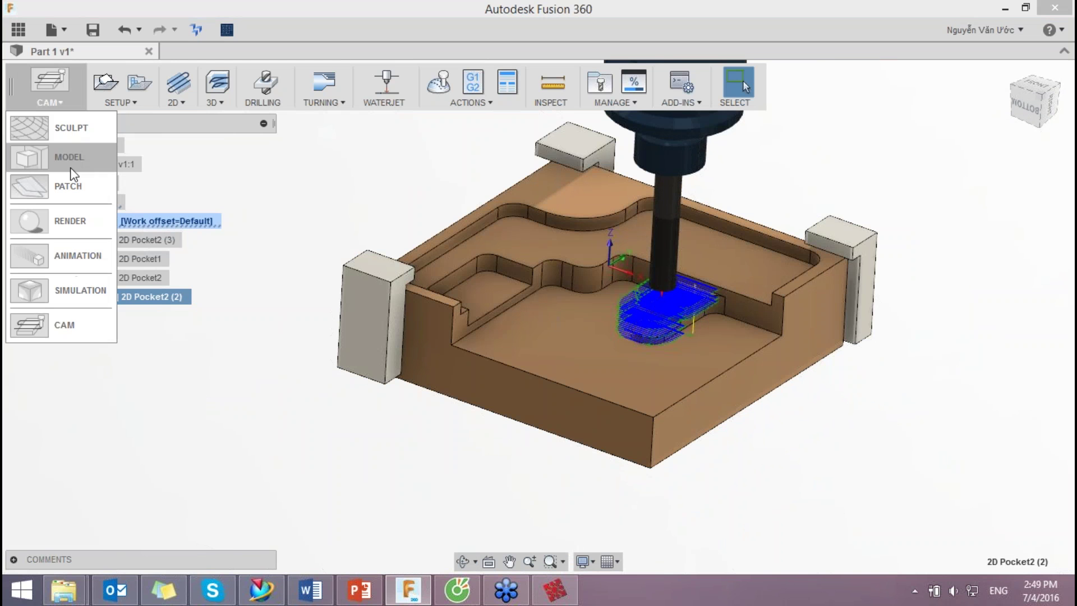
Step: Switch to the Model workspace and start Press Pull on the rounded step's curved face
click(67, 152)
scroll(697, 305, up, 2)
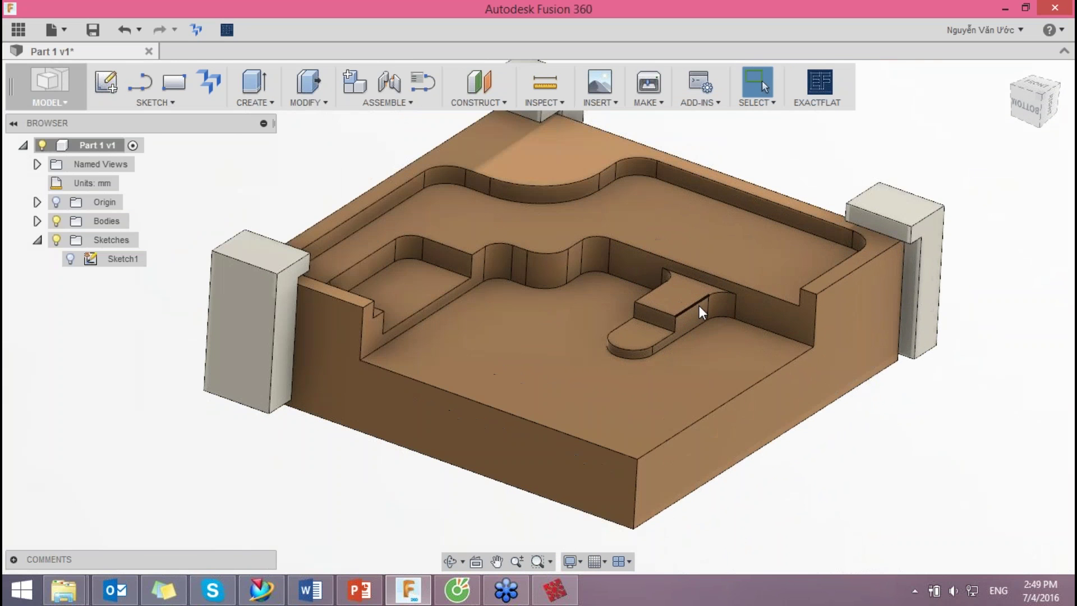
scroll(697, 305, up, 2)
scroll(633, 361, up, 1)
scroll(633, 362, up, 1)
click(634, 360)
right_click(837, 390)
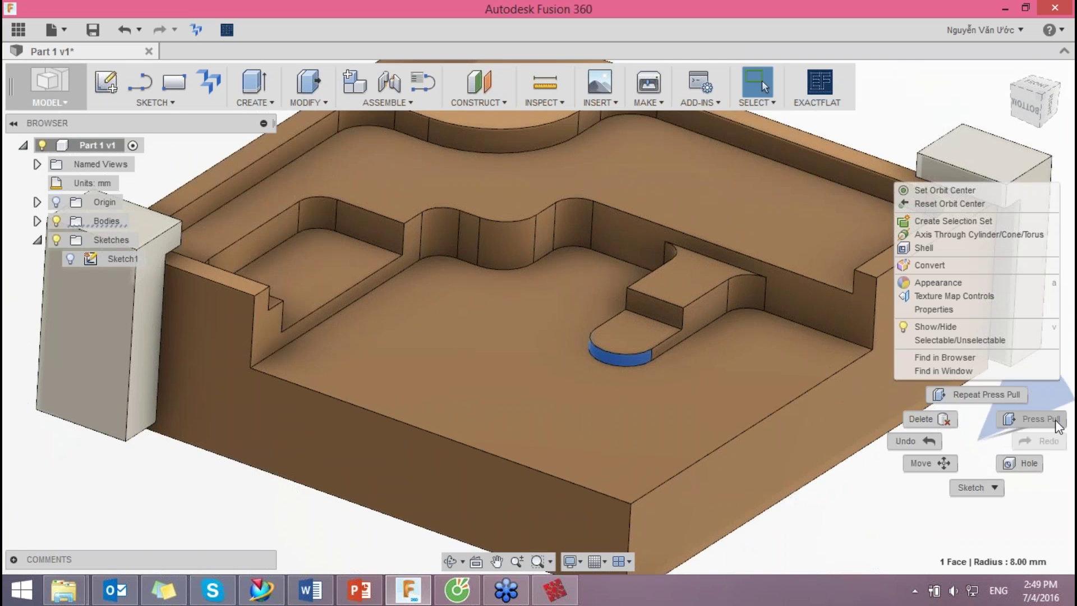
click(1010, 430)
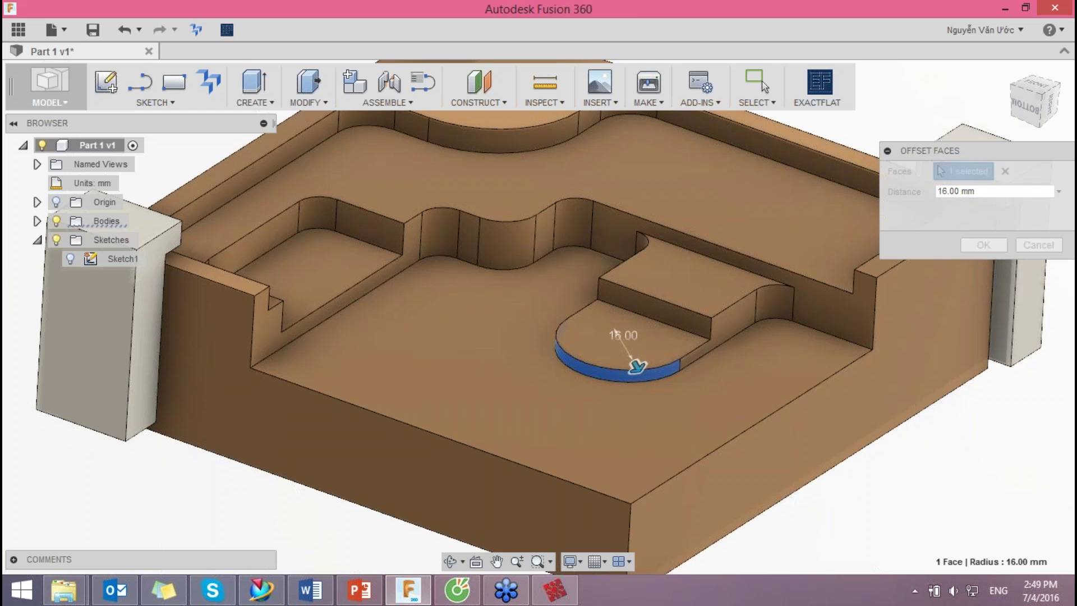
Step: Preview a 16 mm offset, cancel it, and select the small rectangular pocket floor
shift+middle_drag(634, 367, 651, 291)
shift+middle_drag(704, 358, 681, 339)
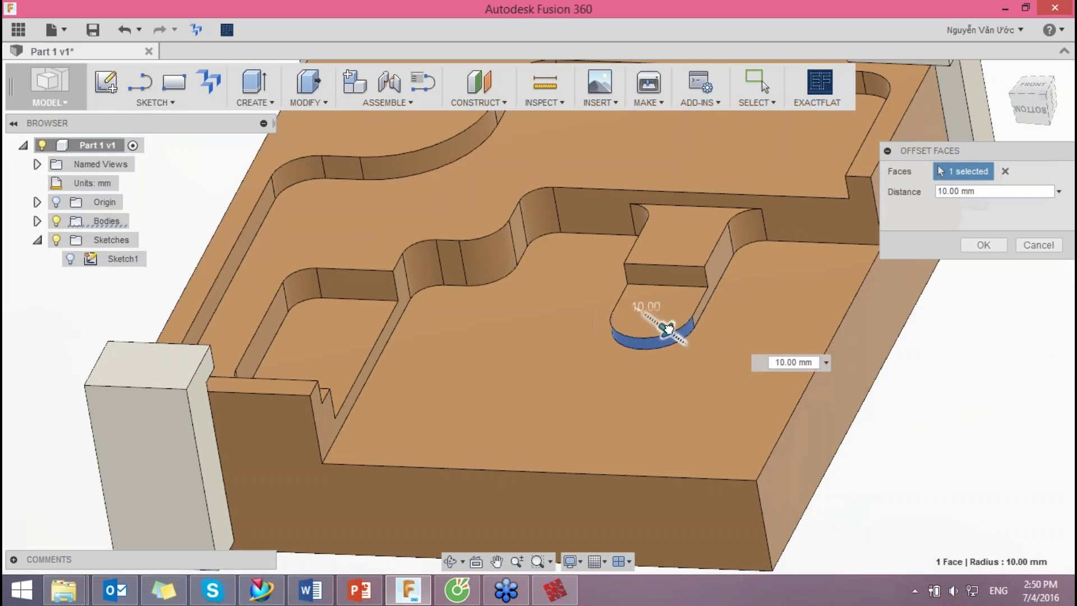
mouse_move(673, 331)
mouse_down()
mouse_move(693, 343)
mouse_move(680, 338)
mouse_up()
text(16)
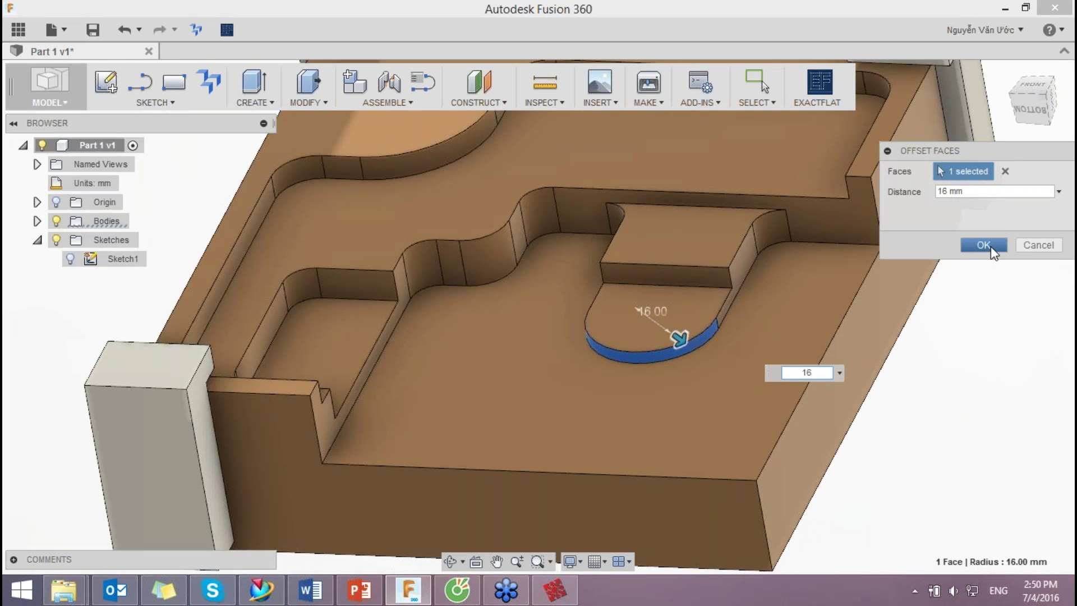
click(1035, 245)
mouse_move(853, 368)
shift+middle_down()
mouse_move(819, 284)
mouse_move(617, 292)
shift+middle_up()
click(361, 295)
Step: Offset the small rectangular pocket's floor upward by 3 mm
right_click(361, 296)
click(402, 277)
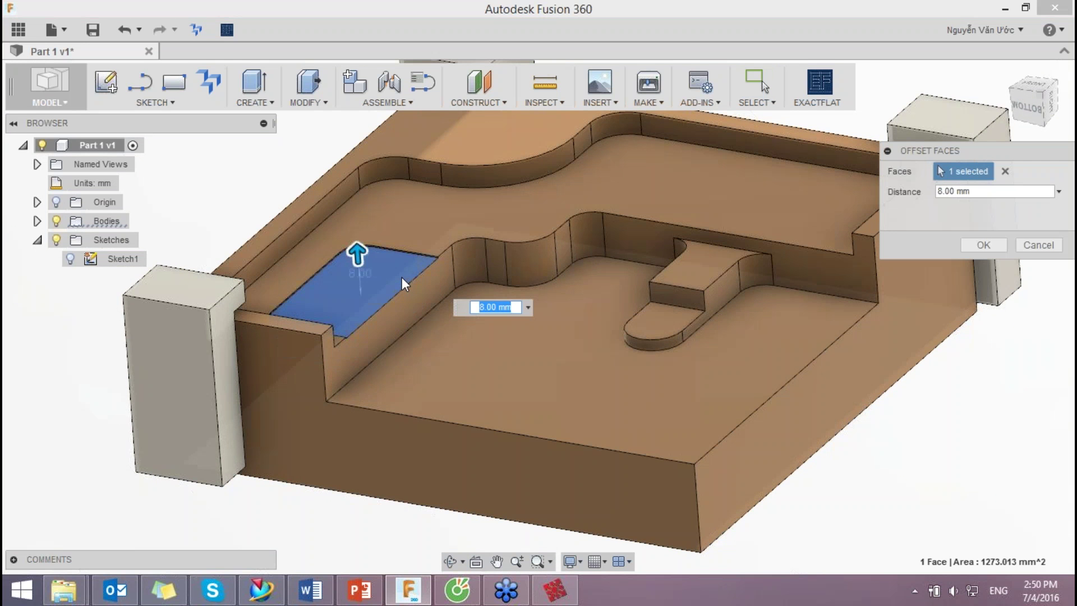
shift+middle_drag(382, 278, 349, 259)
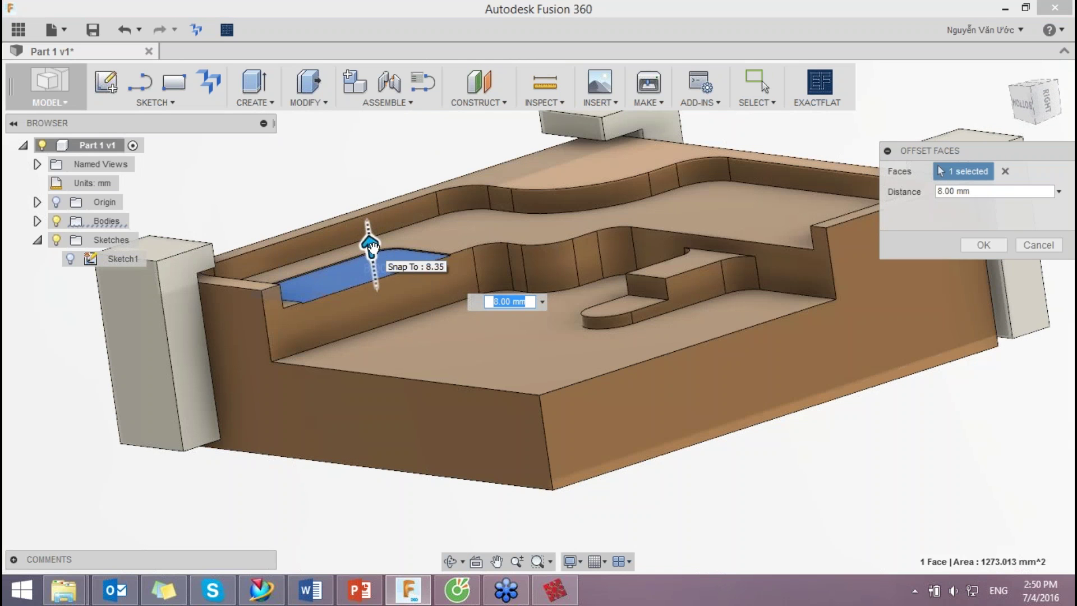
drag(372, 247, 374, 279)
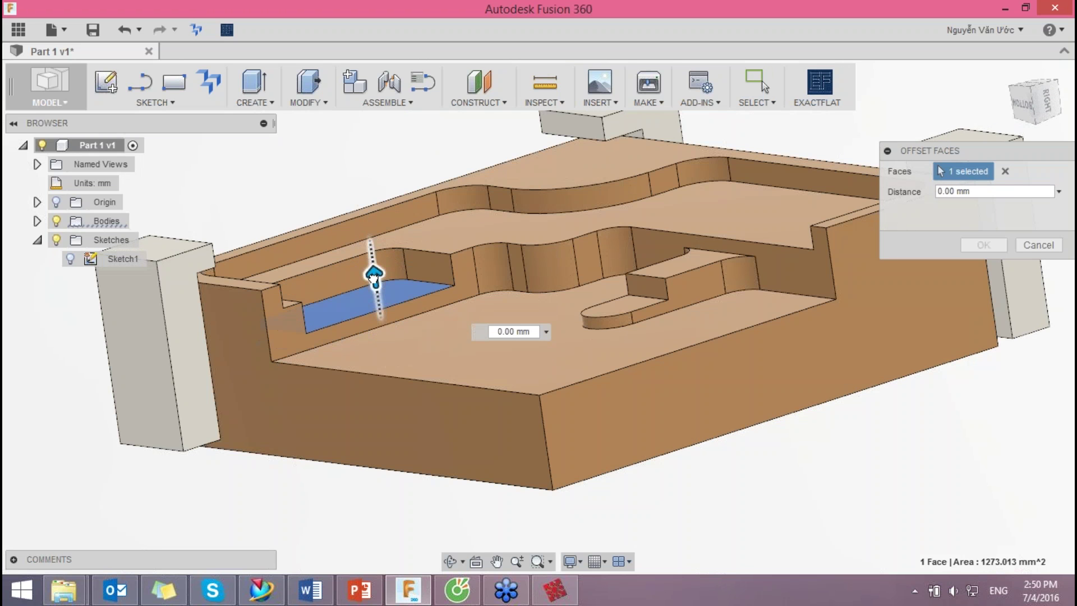
drag(373, 276, 374, 277)
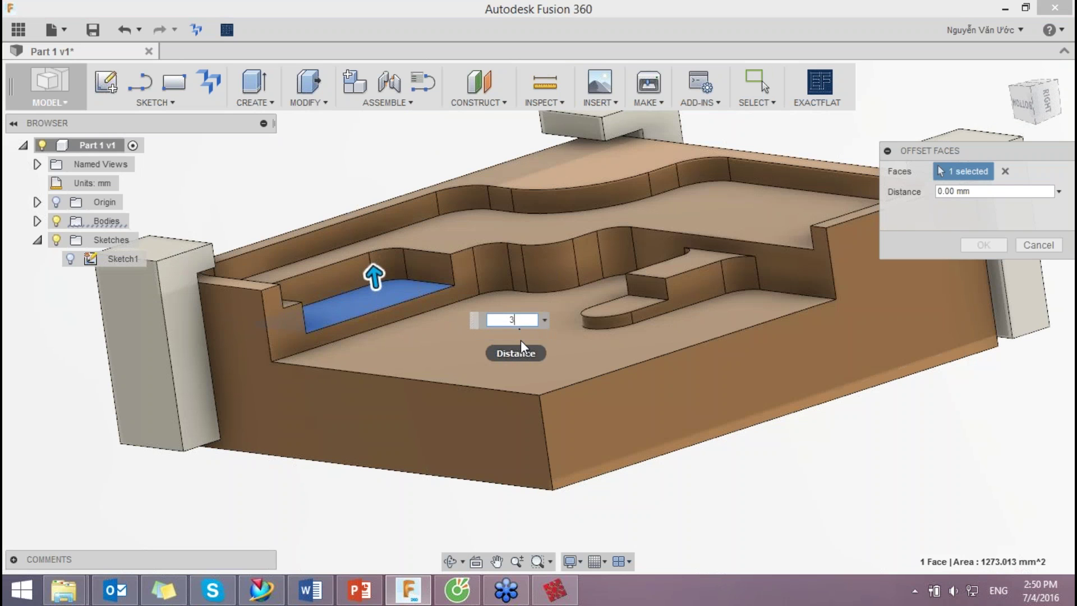
key(Return)
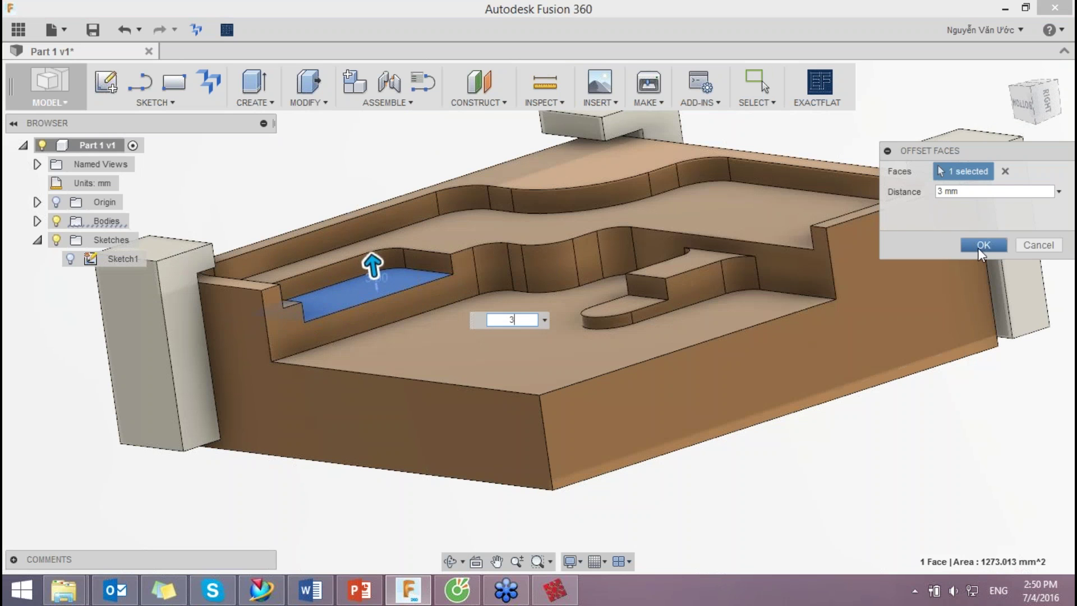
click(983, 245)
Step: Offset the same pocket floor by a further 2 mm
shift+middle_drag(558, 297, 595, 303)
shift+middle_drag(667, 288, 381, 275)
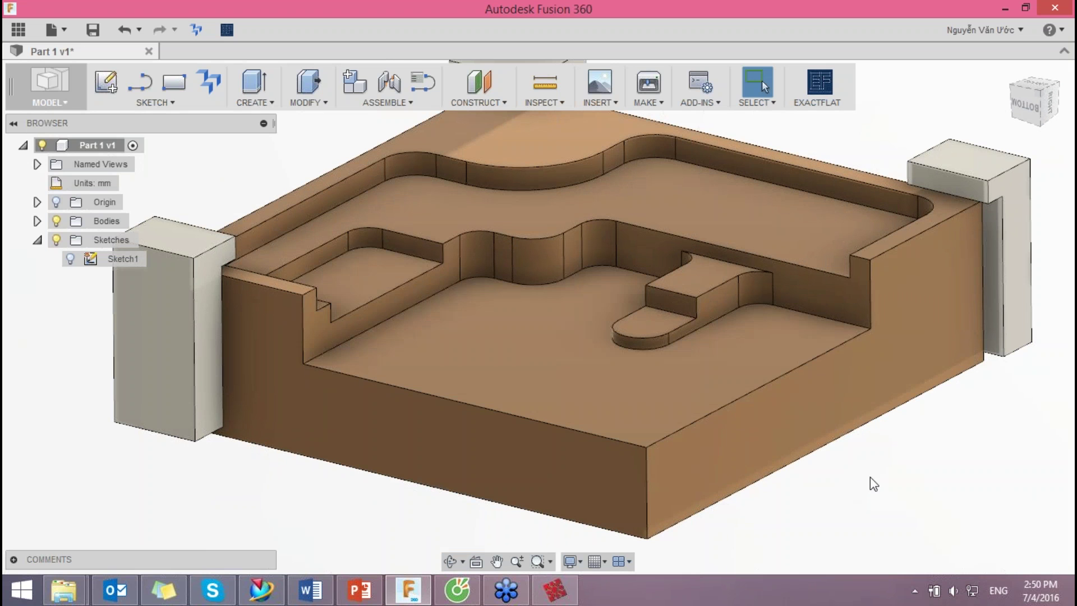
right_click(399, 277)
click(446, 260)
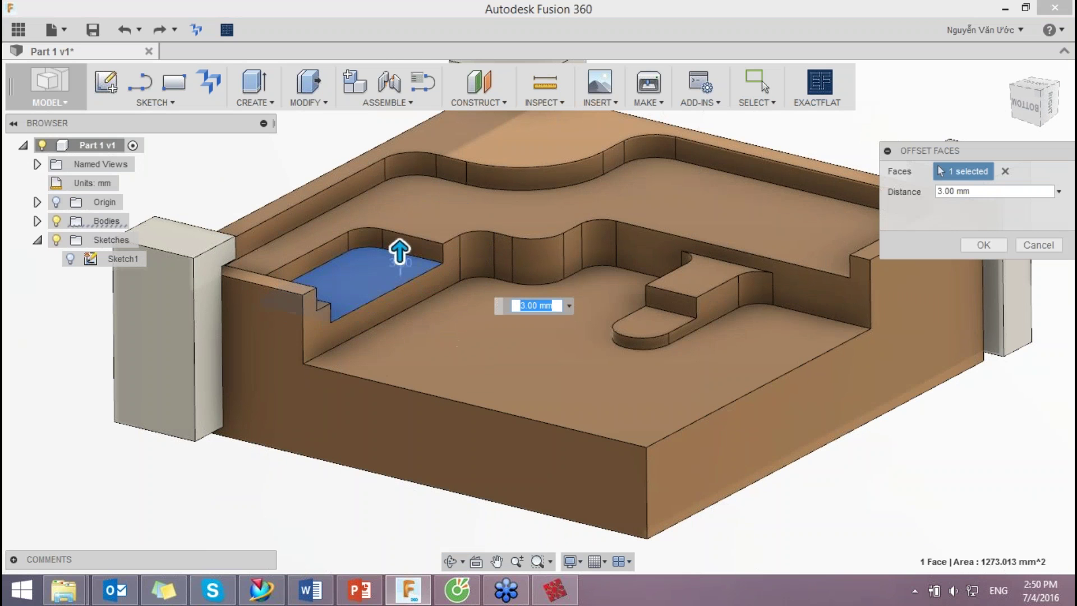
text(2)
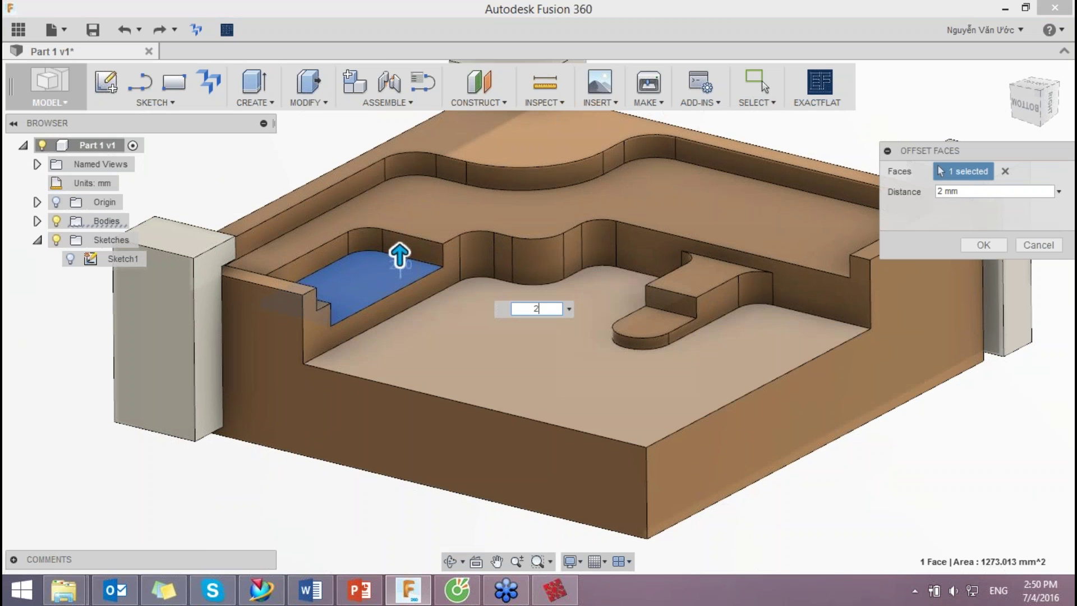
click(983, 244)
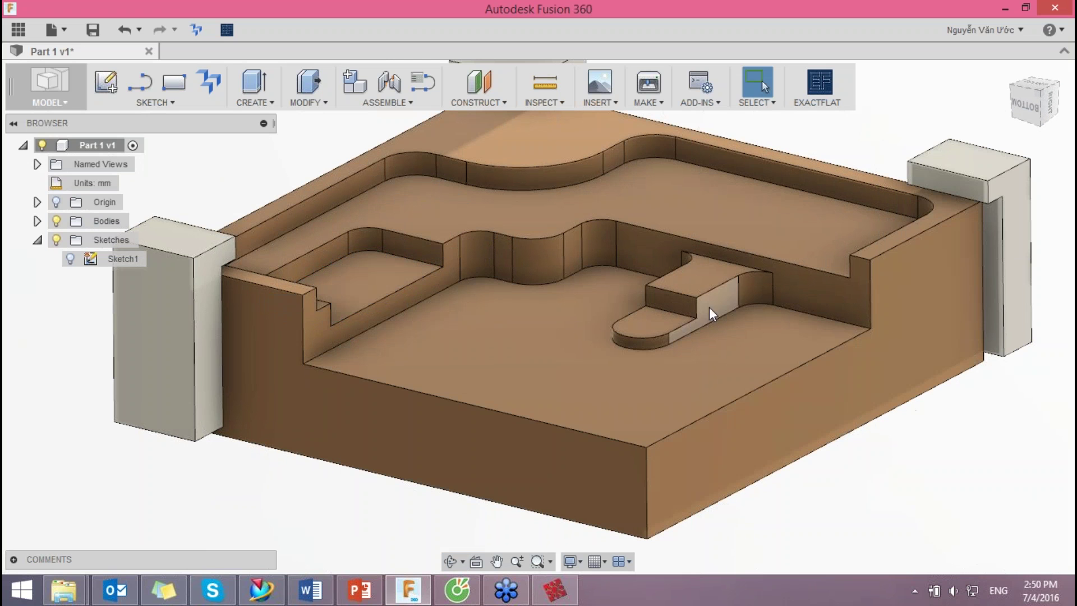
Step: Trial an 8 mm offset on the rounded tab's curved end face, then cancel it
click(657, 344)
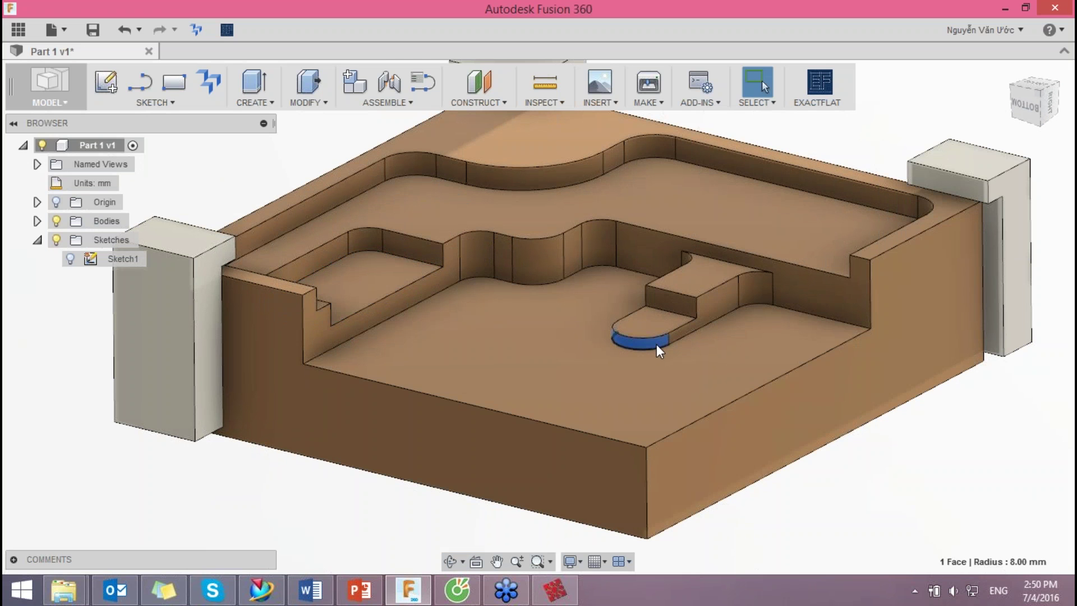
right_click(656, 345)
click(703, 326)
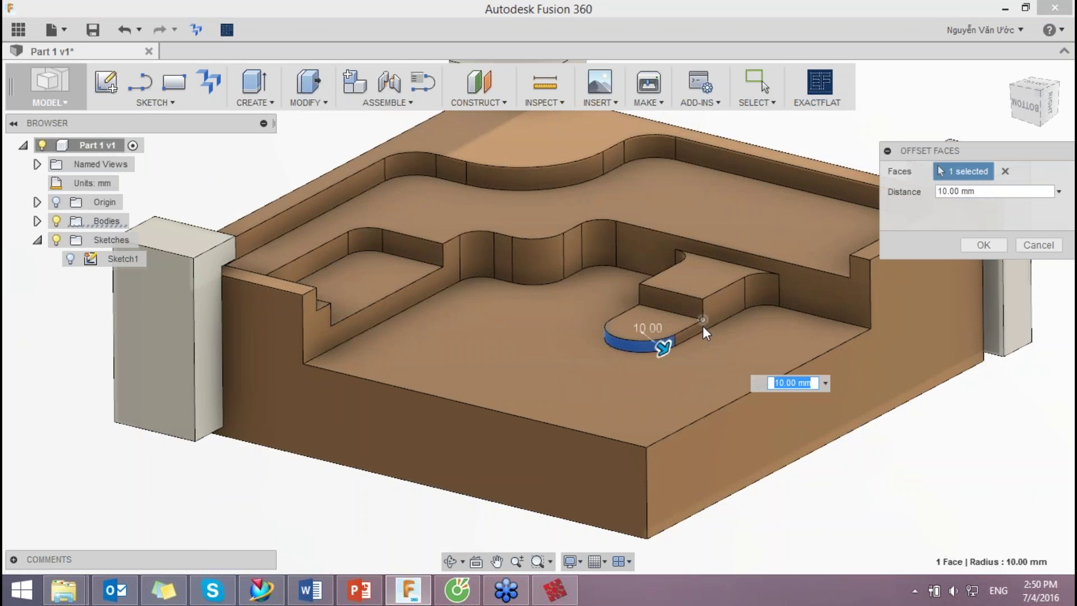
text(8)
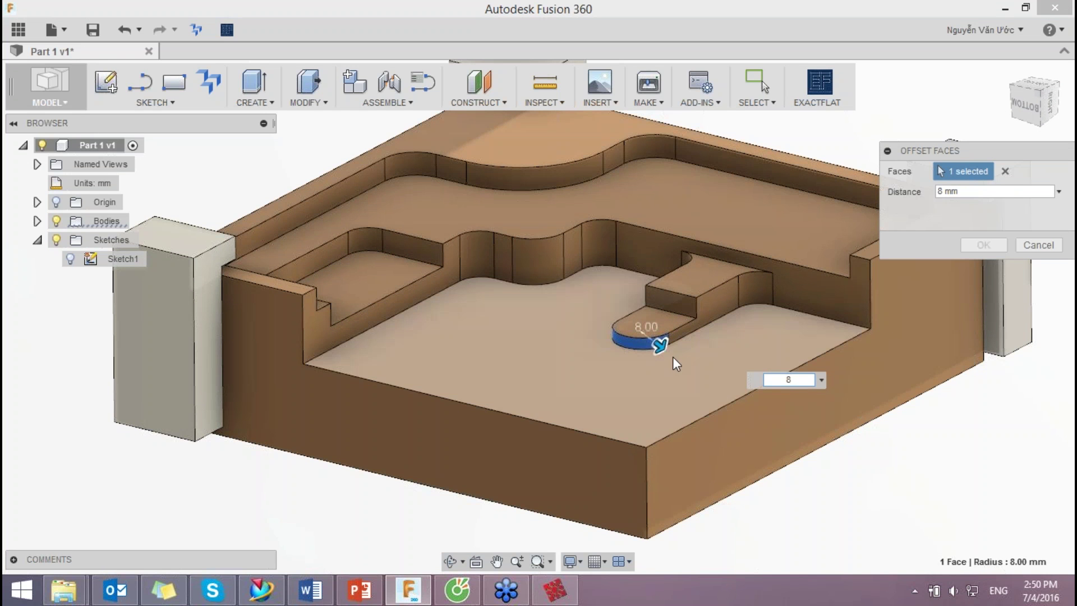
mouse_move(674, 348)
shift+middle_down()
mouse_move(709, 368)
mouse_move(681, 403)
shift+middle_up()
drag(680, 403, 695, 422)
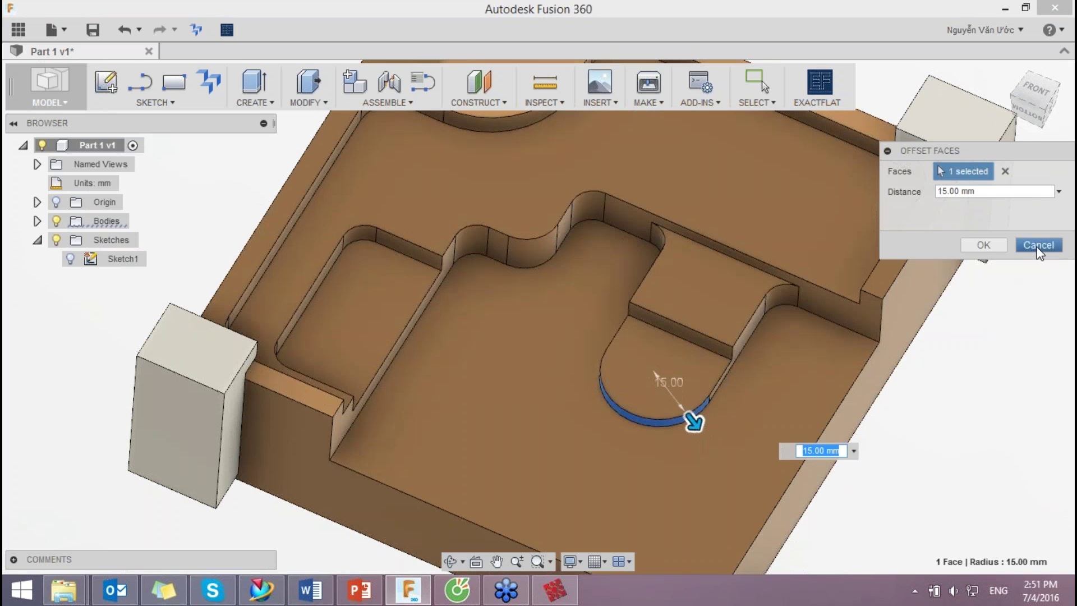
click(1039, 245)
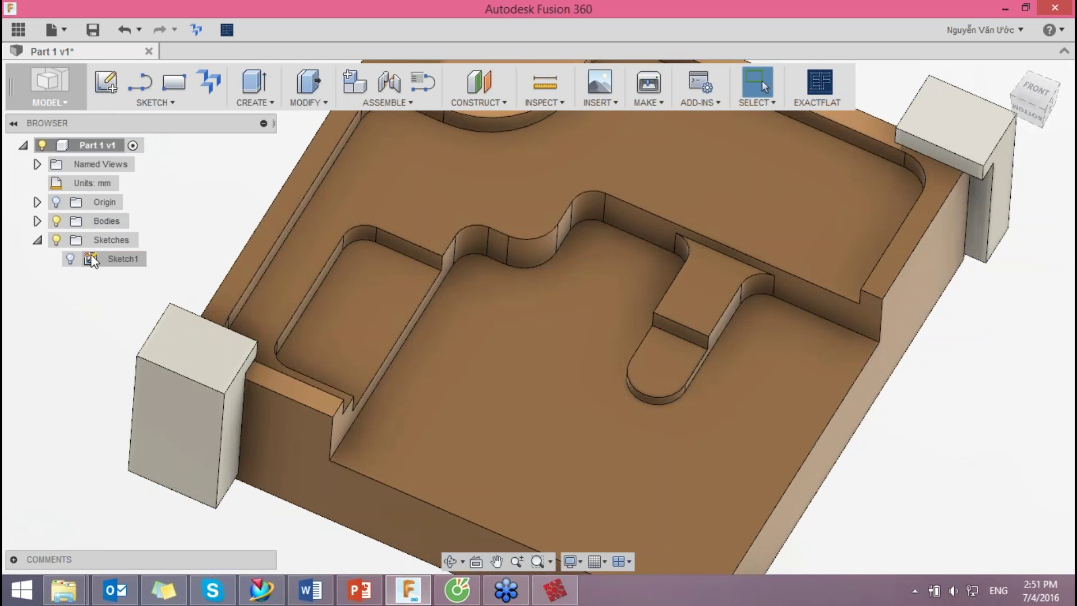
click(70, 259)
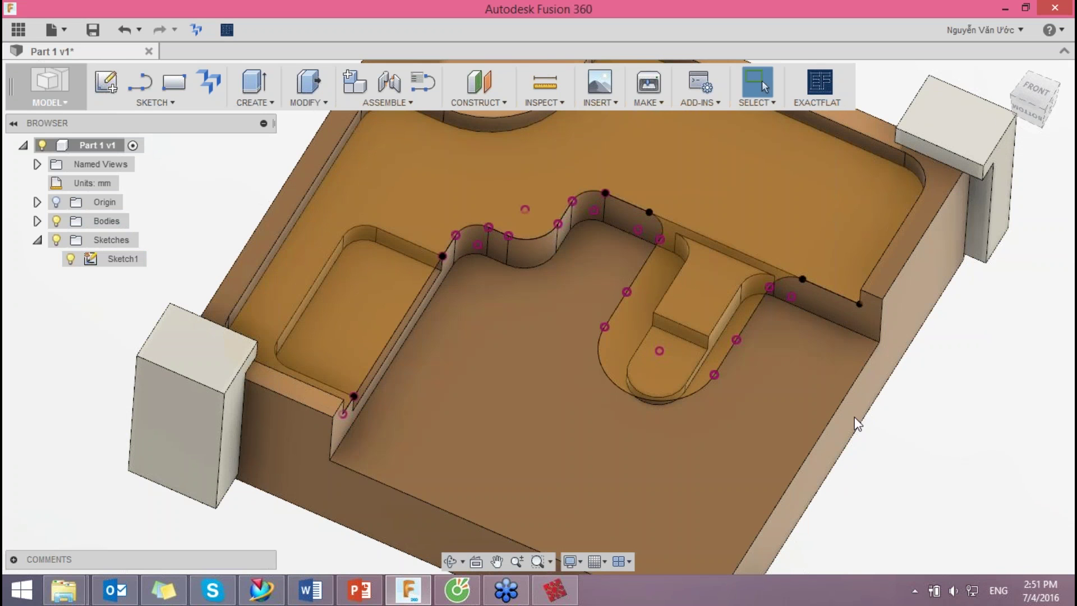
middle_drag(841, 419, 775, 401)
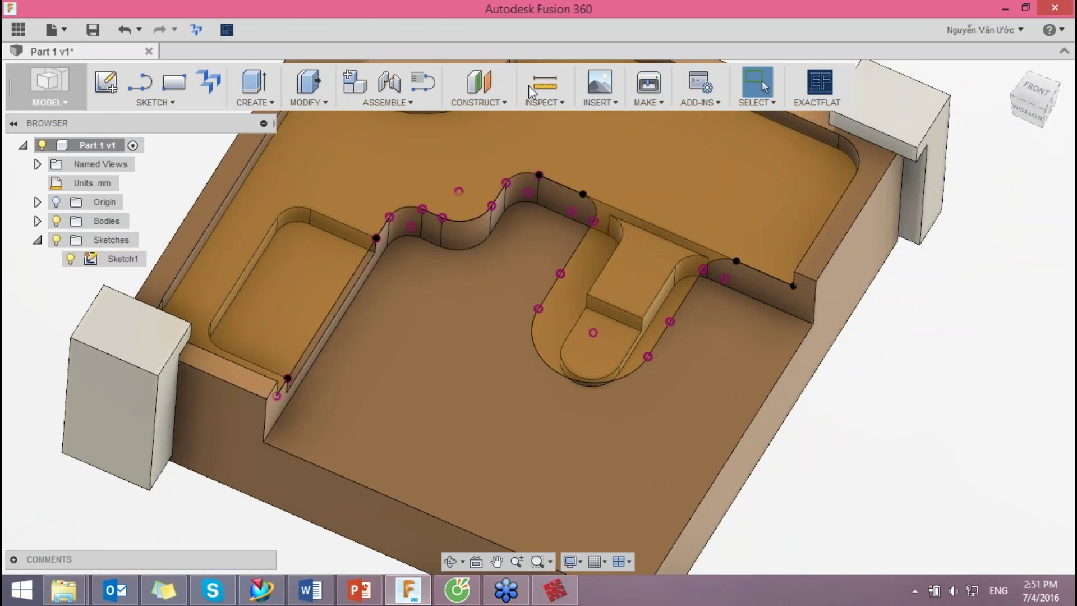
key(i)
click(541, 358)
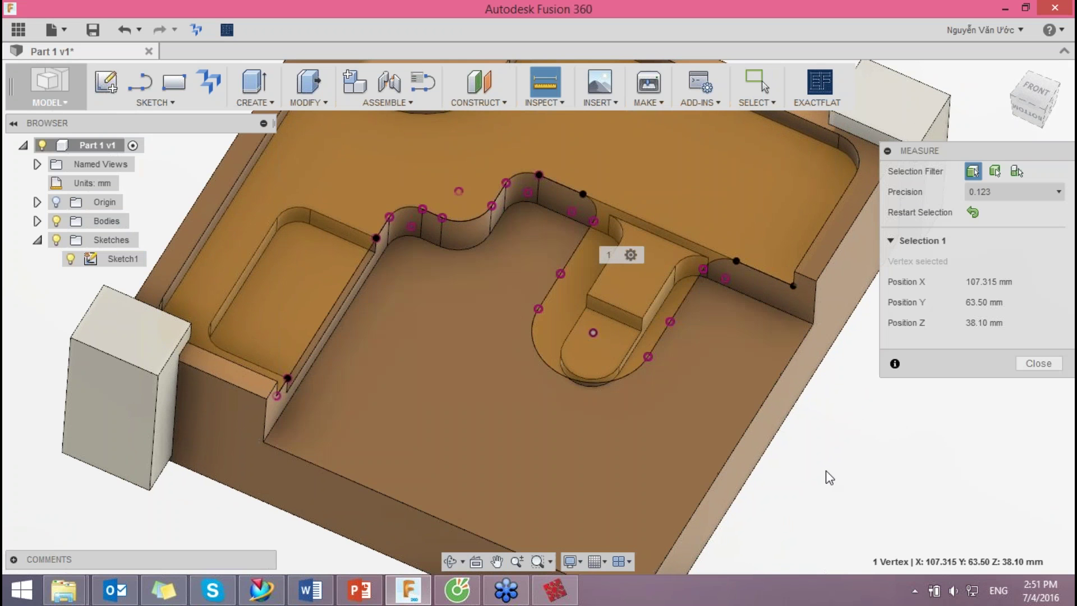
click(1032, 362)
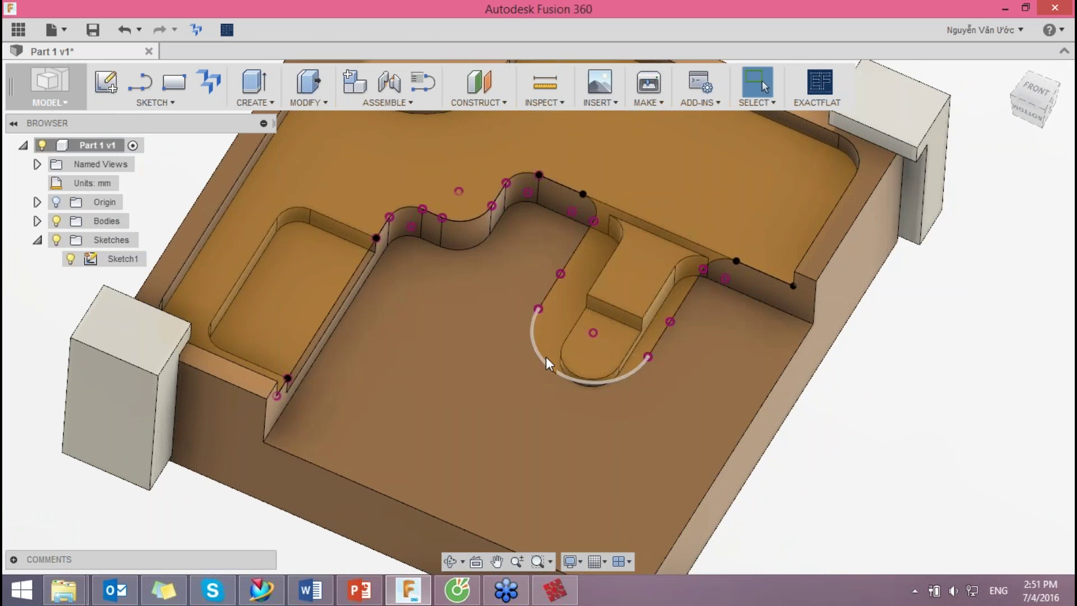
click(553, 363)
scroll(909, 464, down, 2)
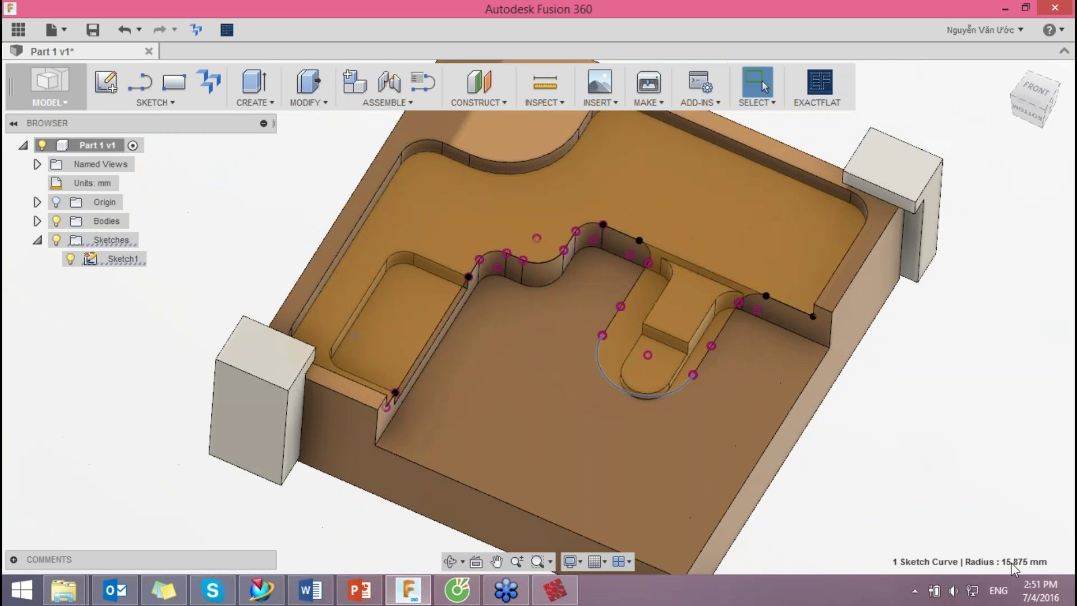
mouse_move(892, 465)
middle_down()
mouse_move(752, 460)
mouse_move(773, 397)
mouse_move(664, 373)
mouse_move(333, 205)
middle_up()
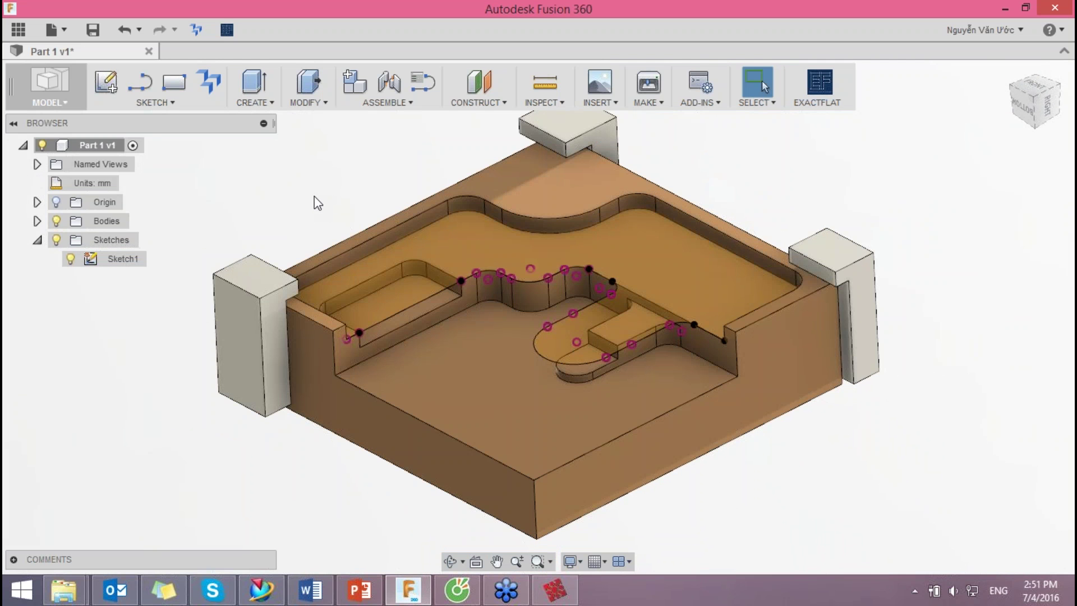
click(70, 259)
middle_drag(306, 196, 345, 196)
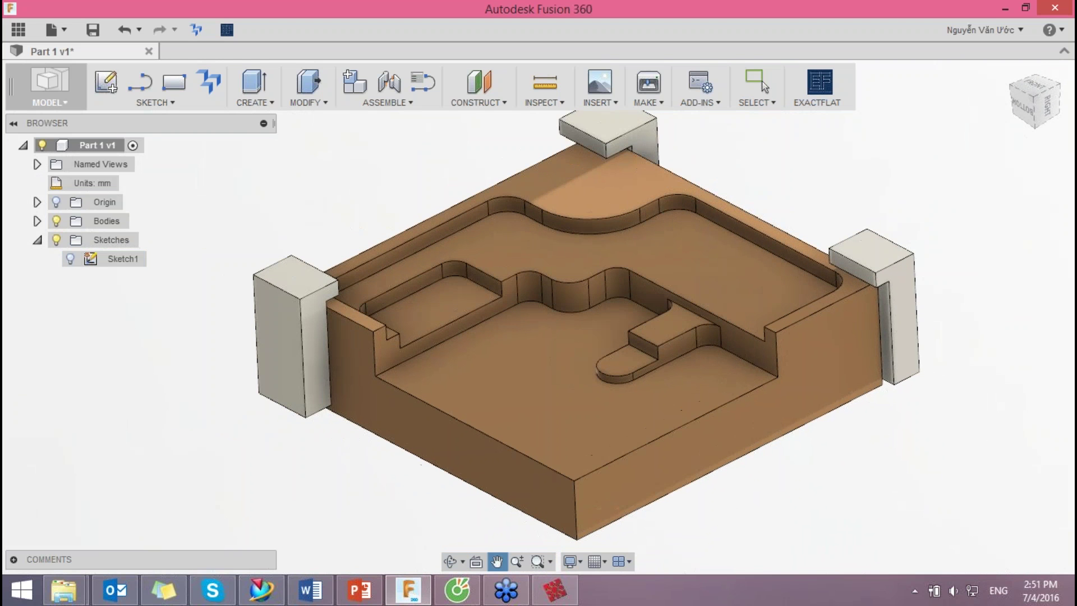